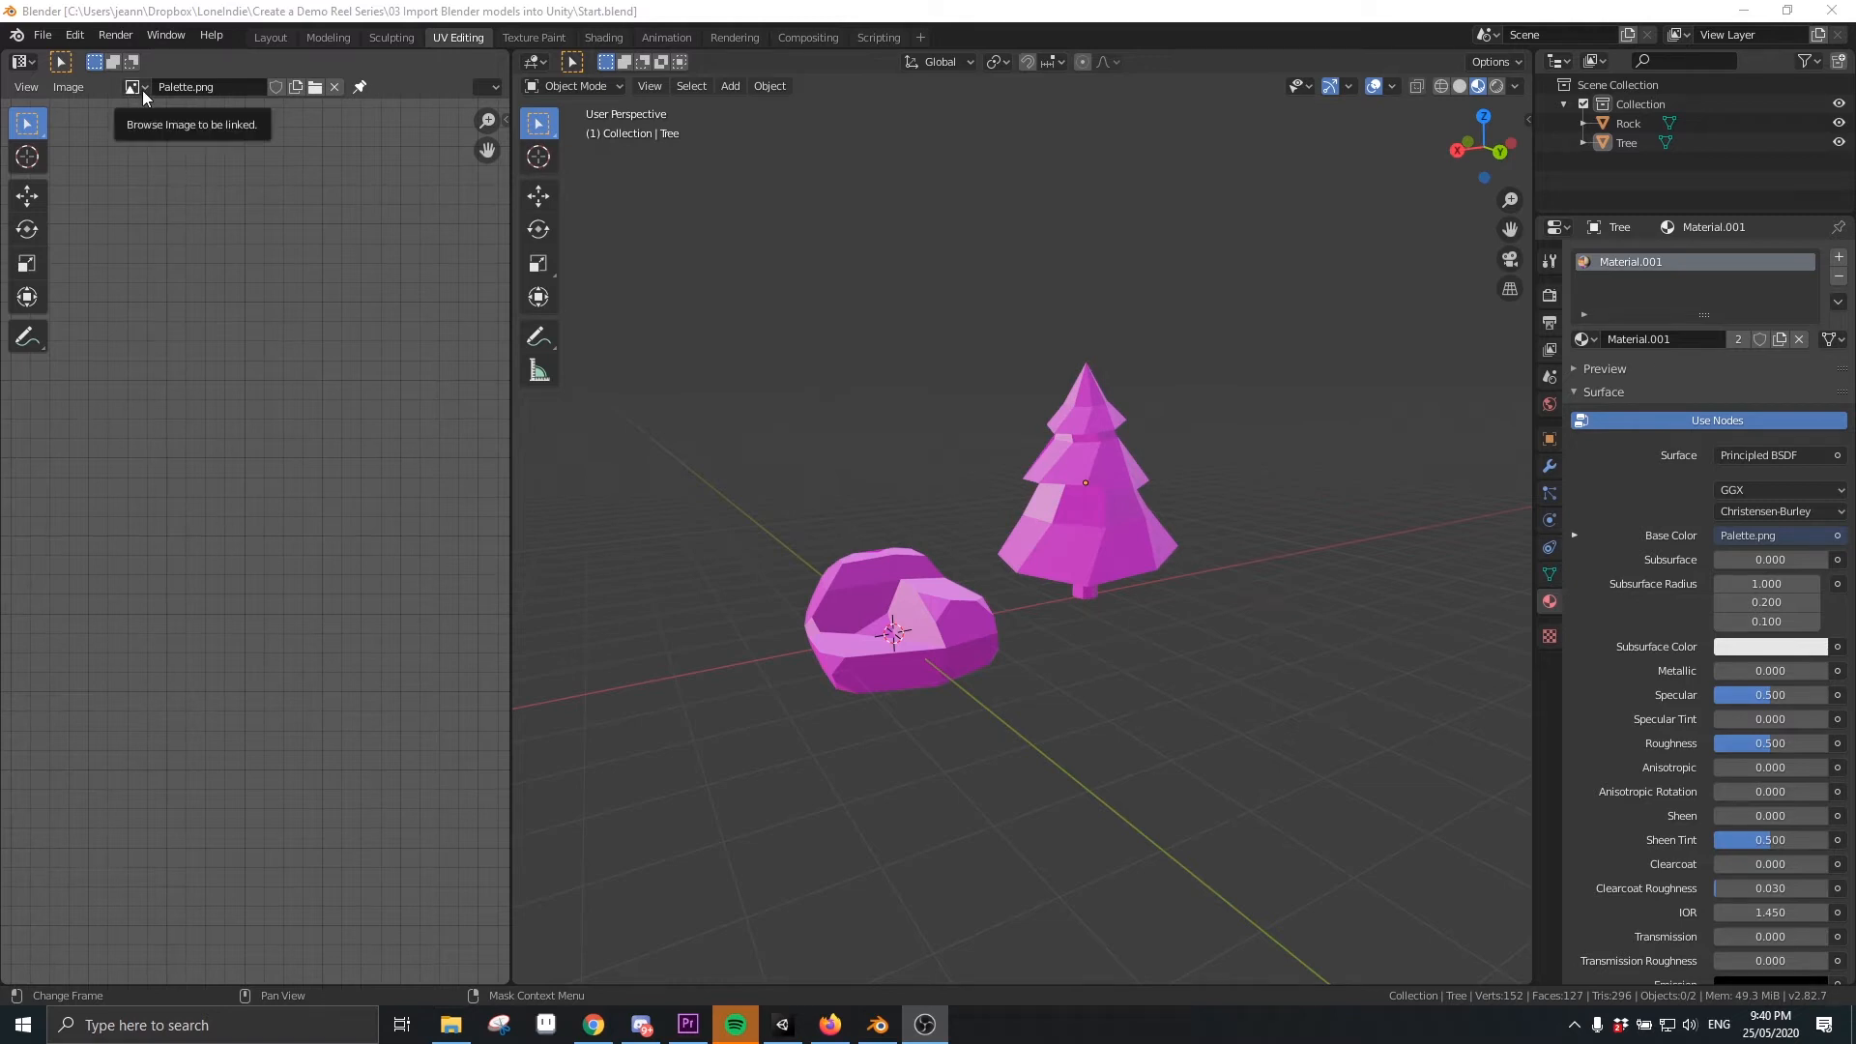
# Replace the missing palette texture with Palette.png from the 03 Import Blender models into Unity folder
pyautogui.click(68, 87)
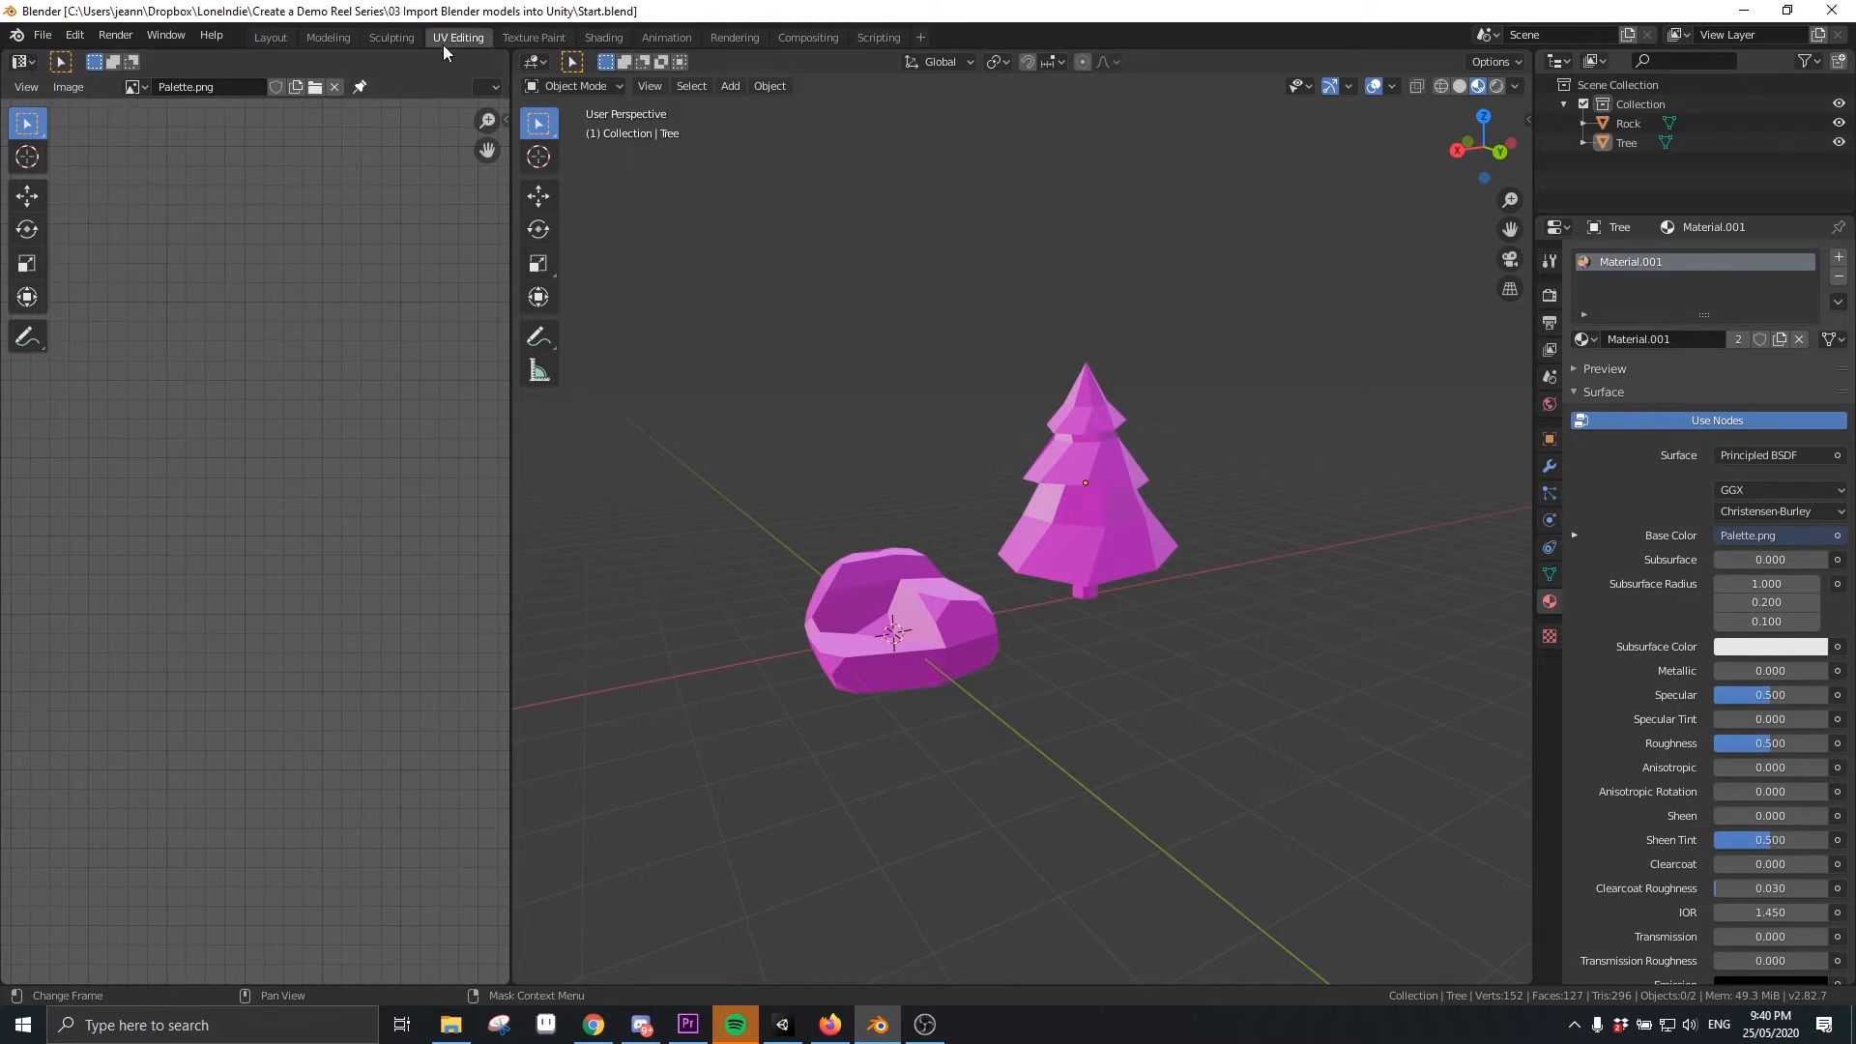
pyautogui.click(62, 87)
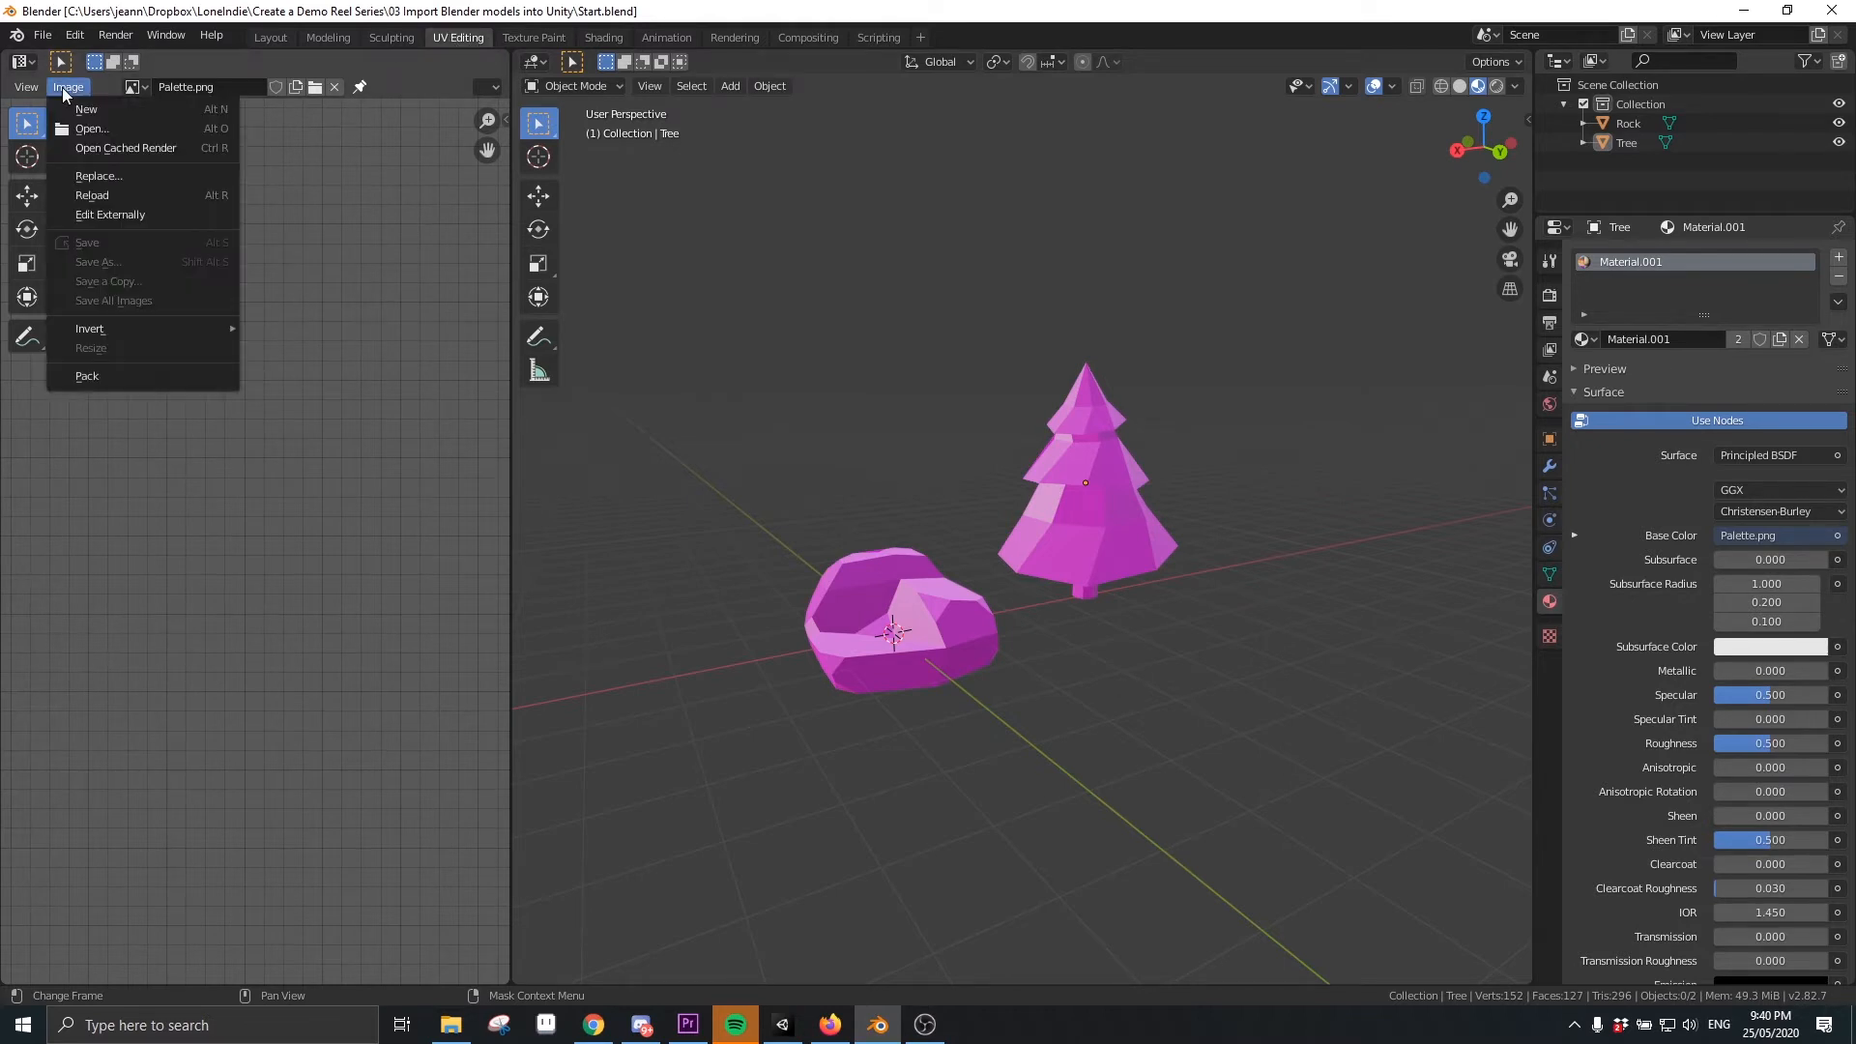
pyautogui.click(97, 174)
pyautogui.doubleClick(770, 328)
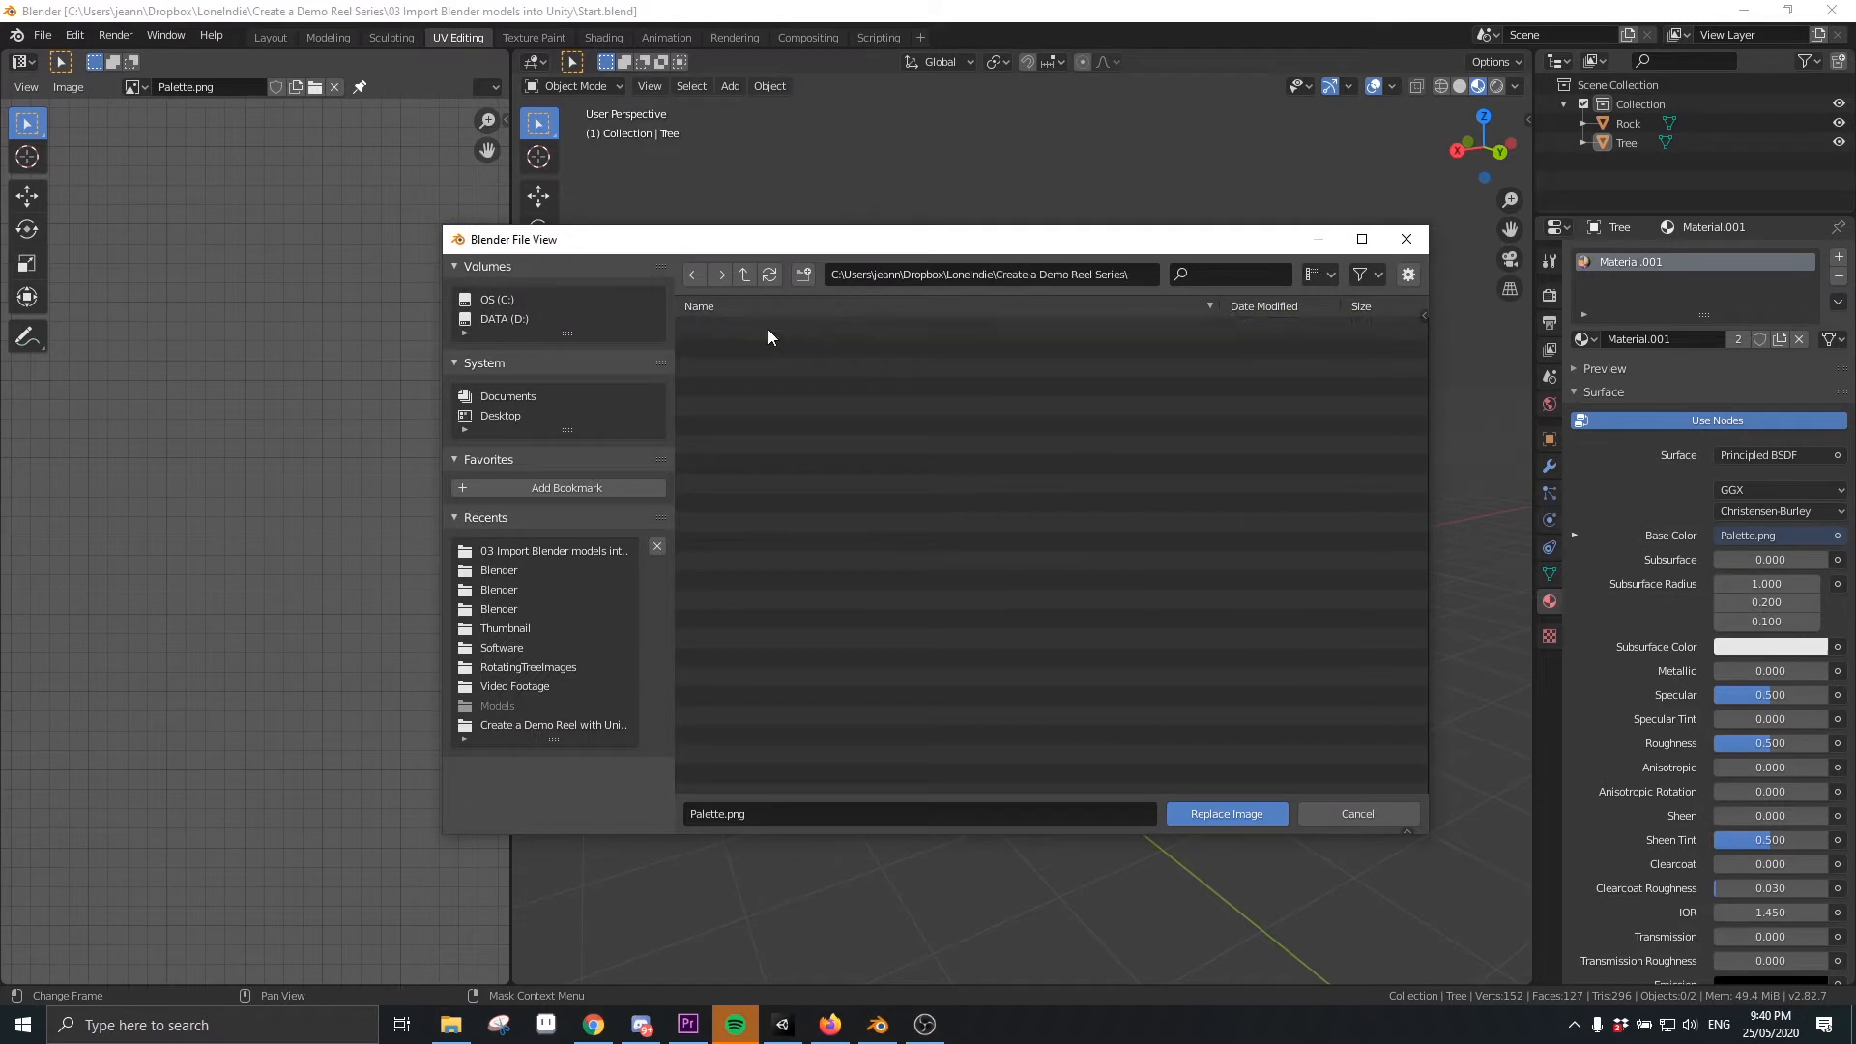
pyautogui.doubleClick(764, 348)
pyautogui.click(721, 329)
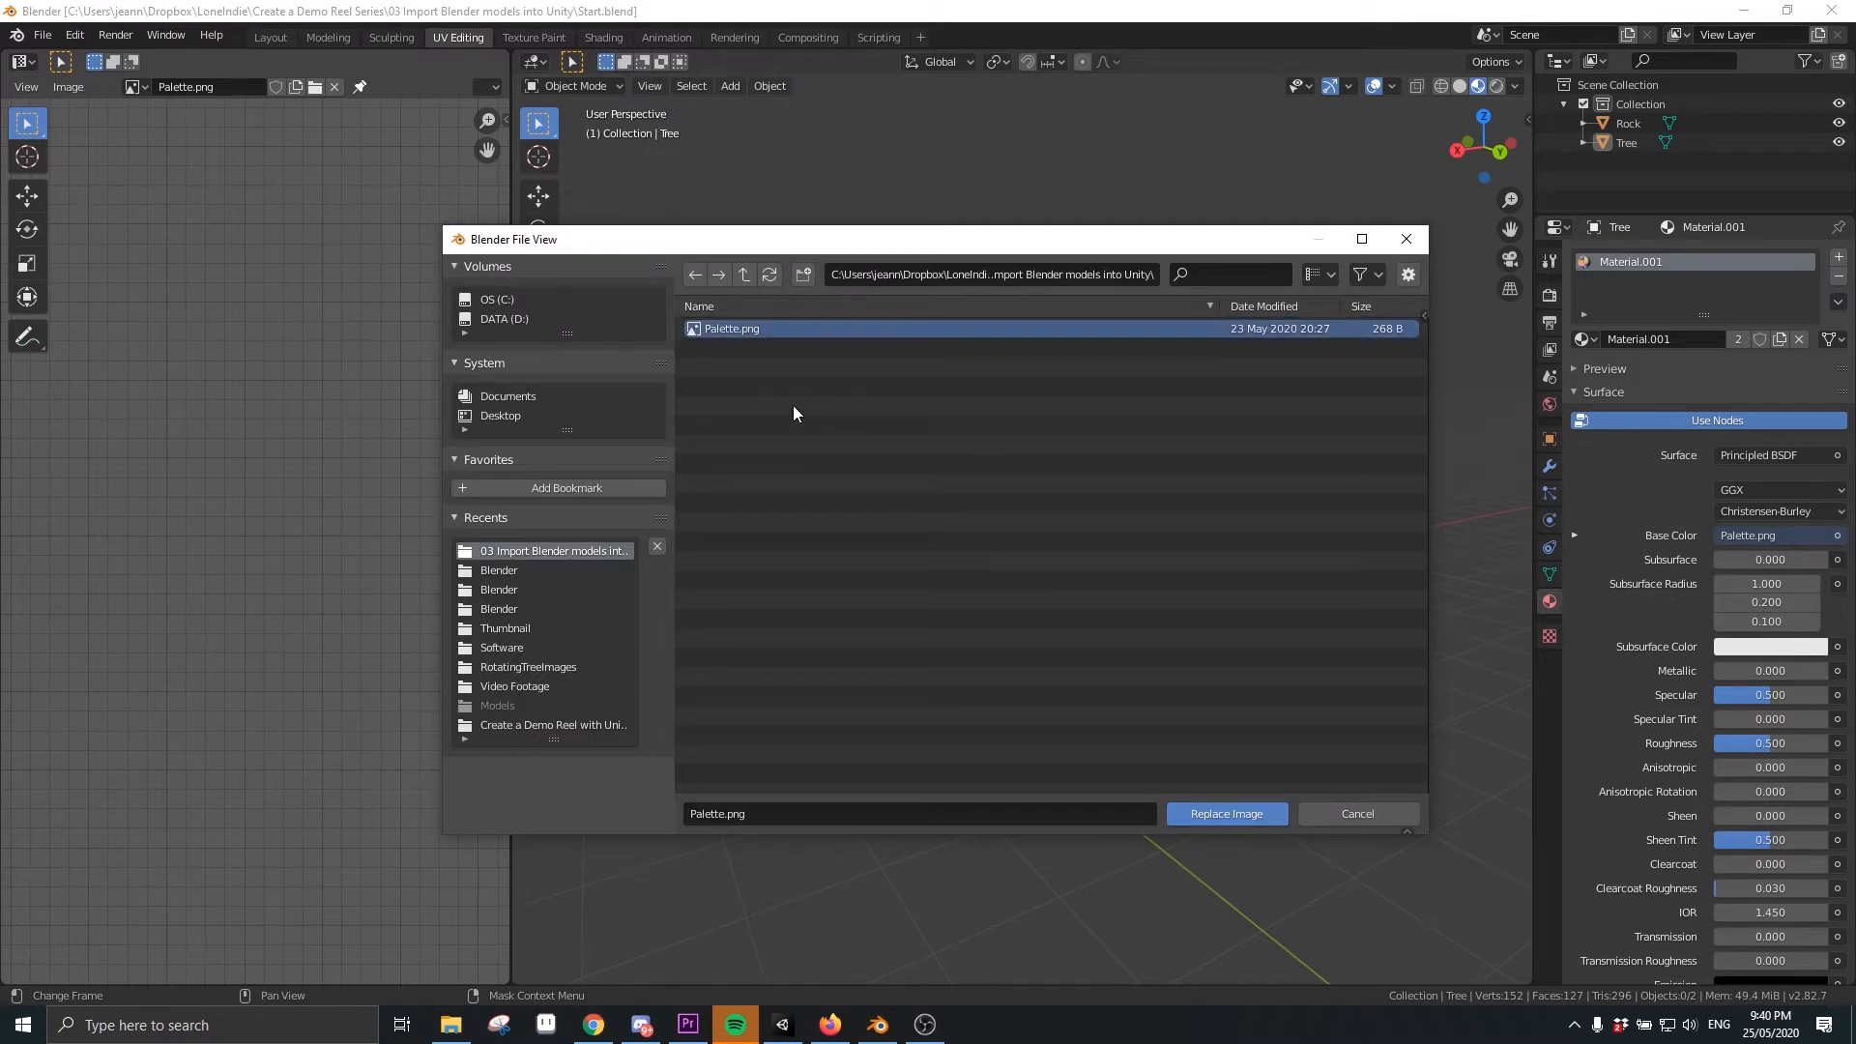
pyautogui.click(1191, 821)
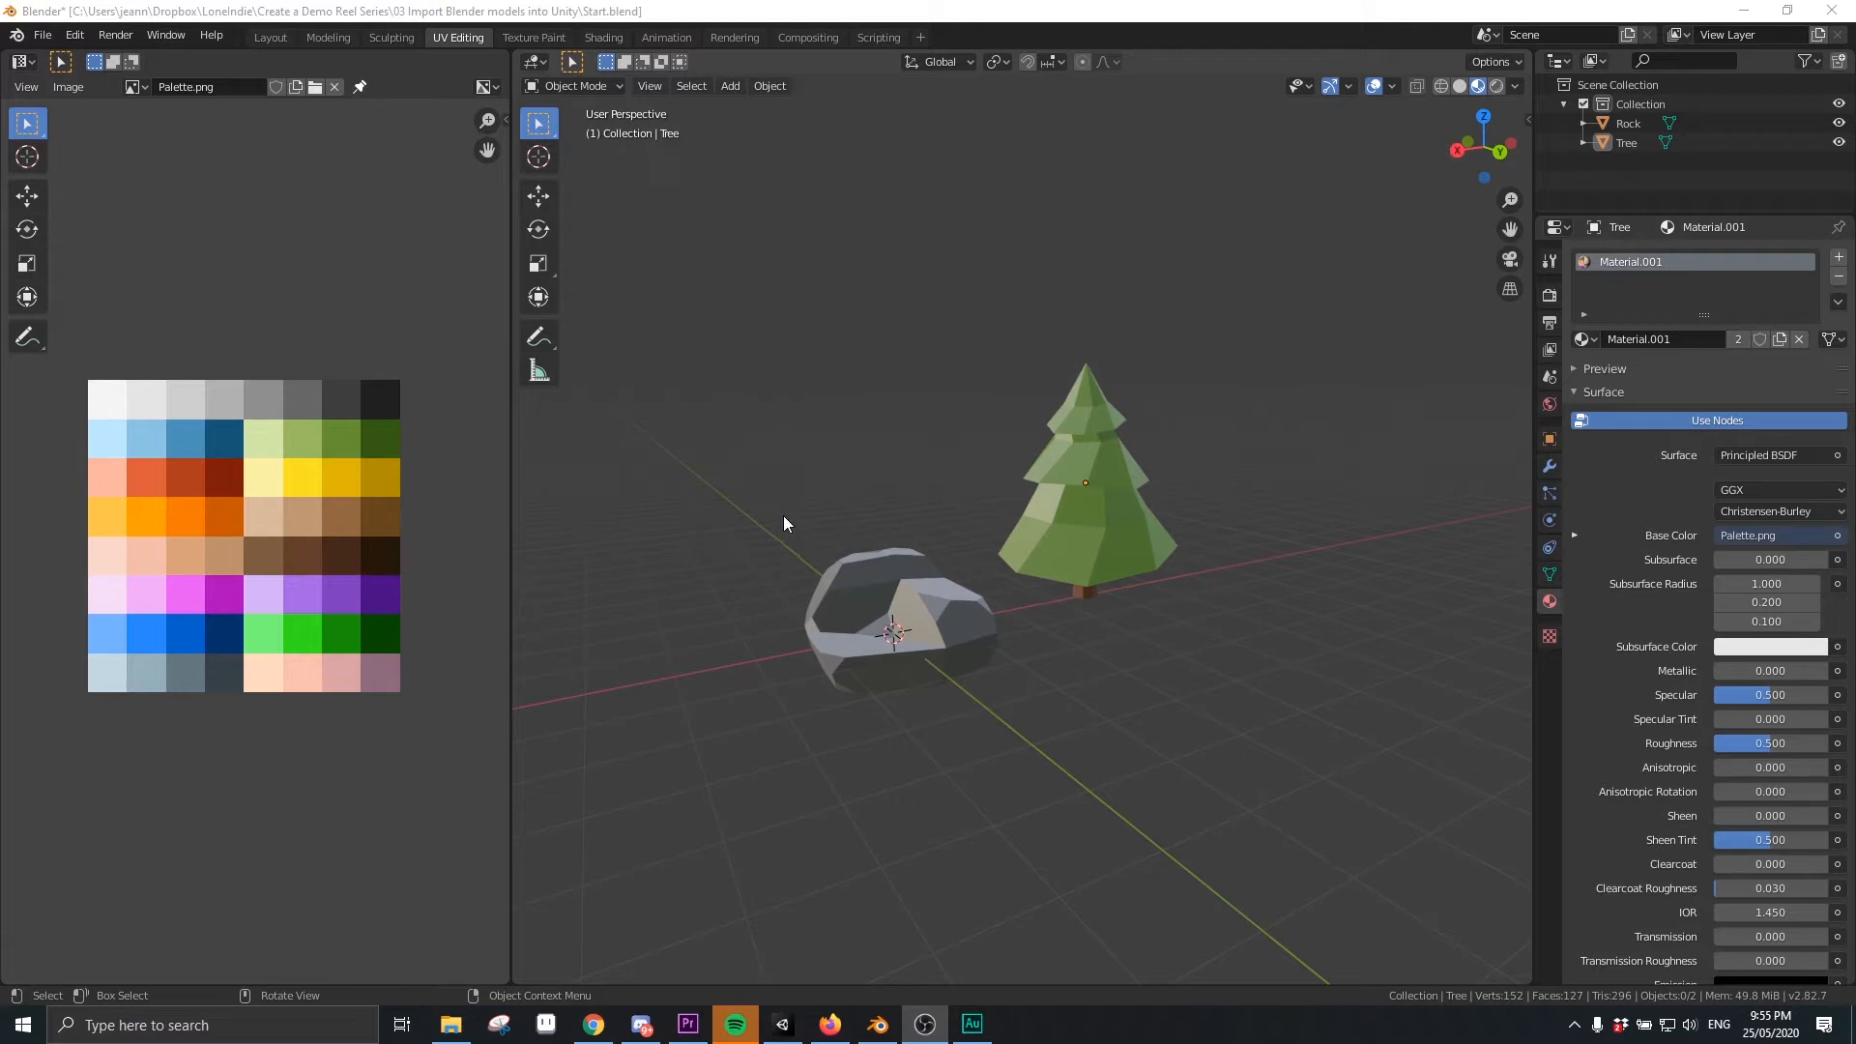
# Hide both the rock and the tree from the viewport
pyautogui.click(924, 582)
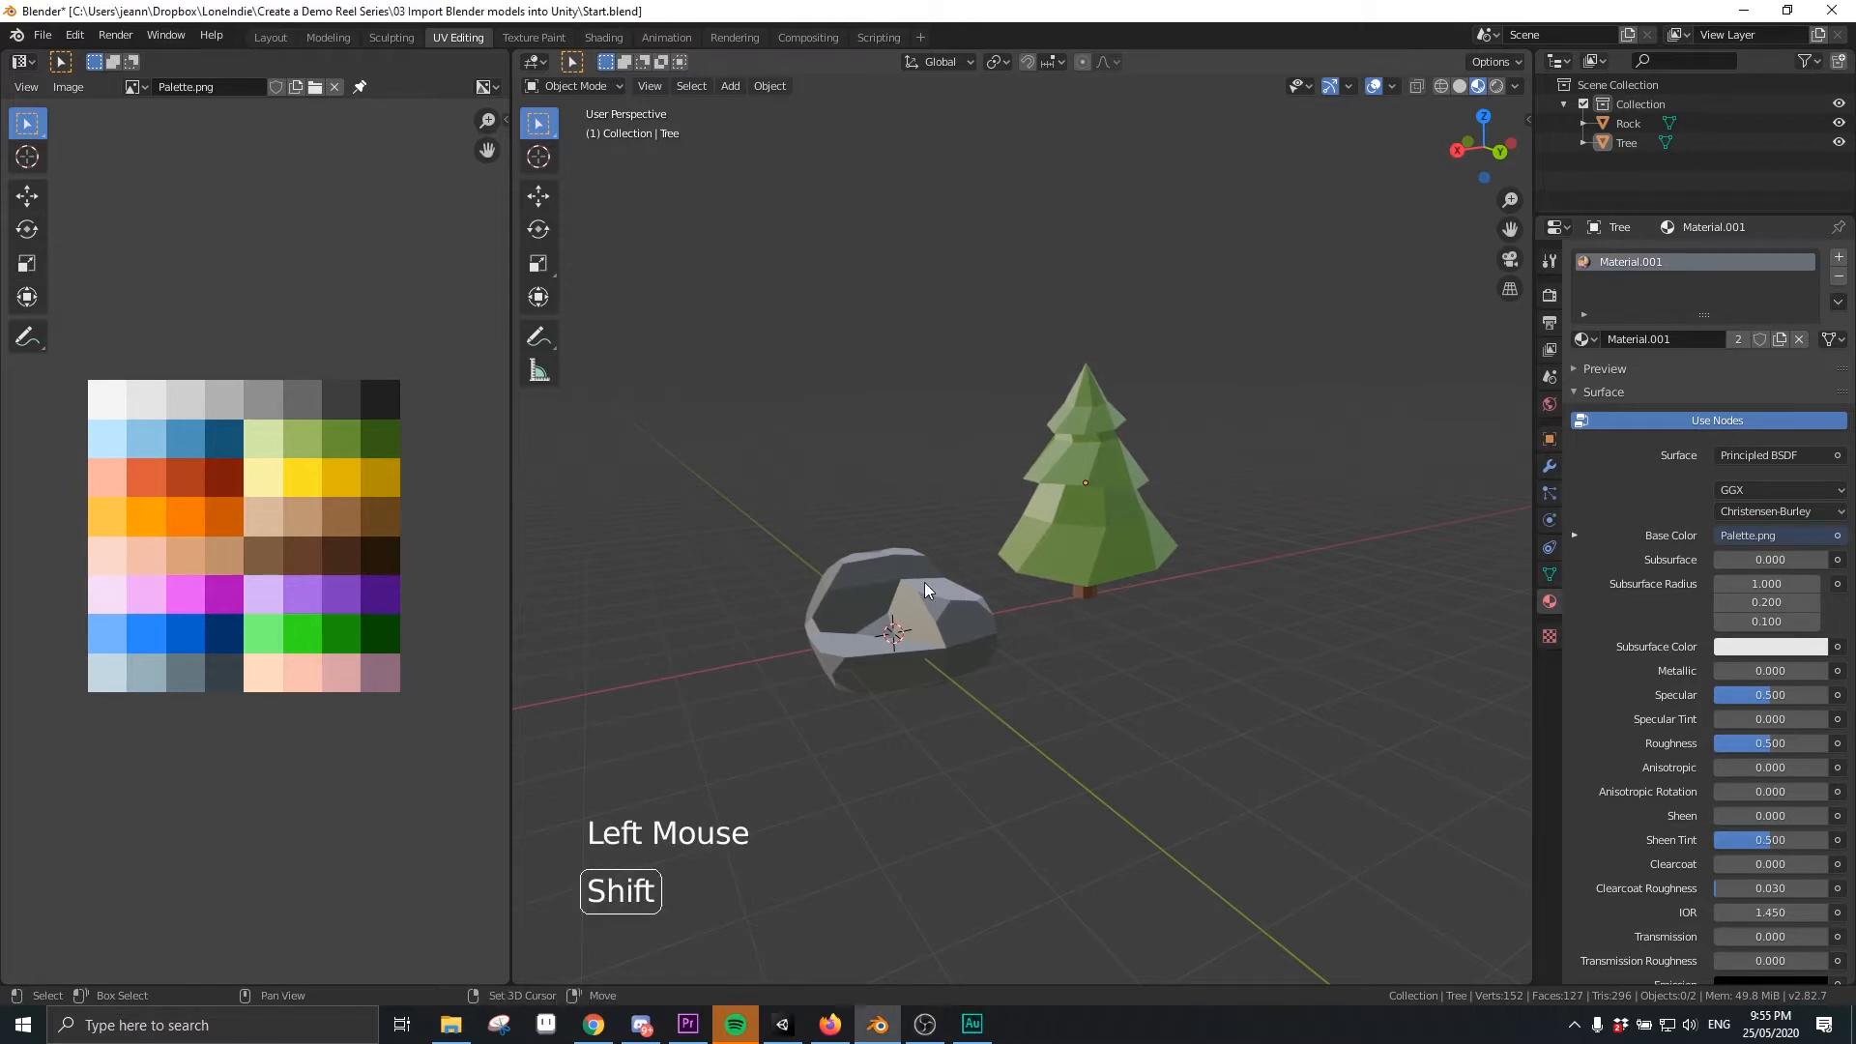
pyautogui.keyDown('shift'); pyautogui.click(909, 582); pyautogui.keyUp('shift')
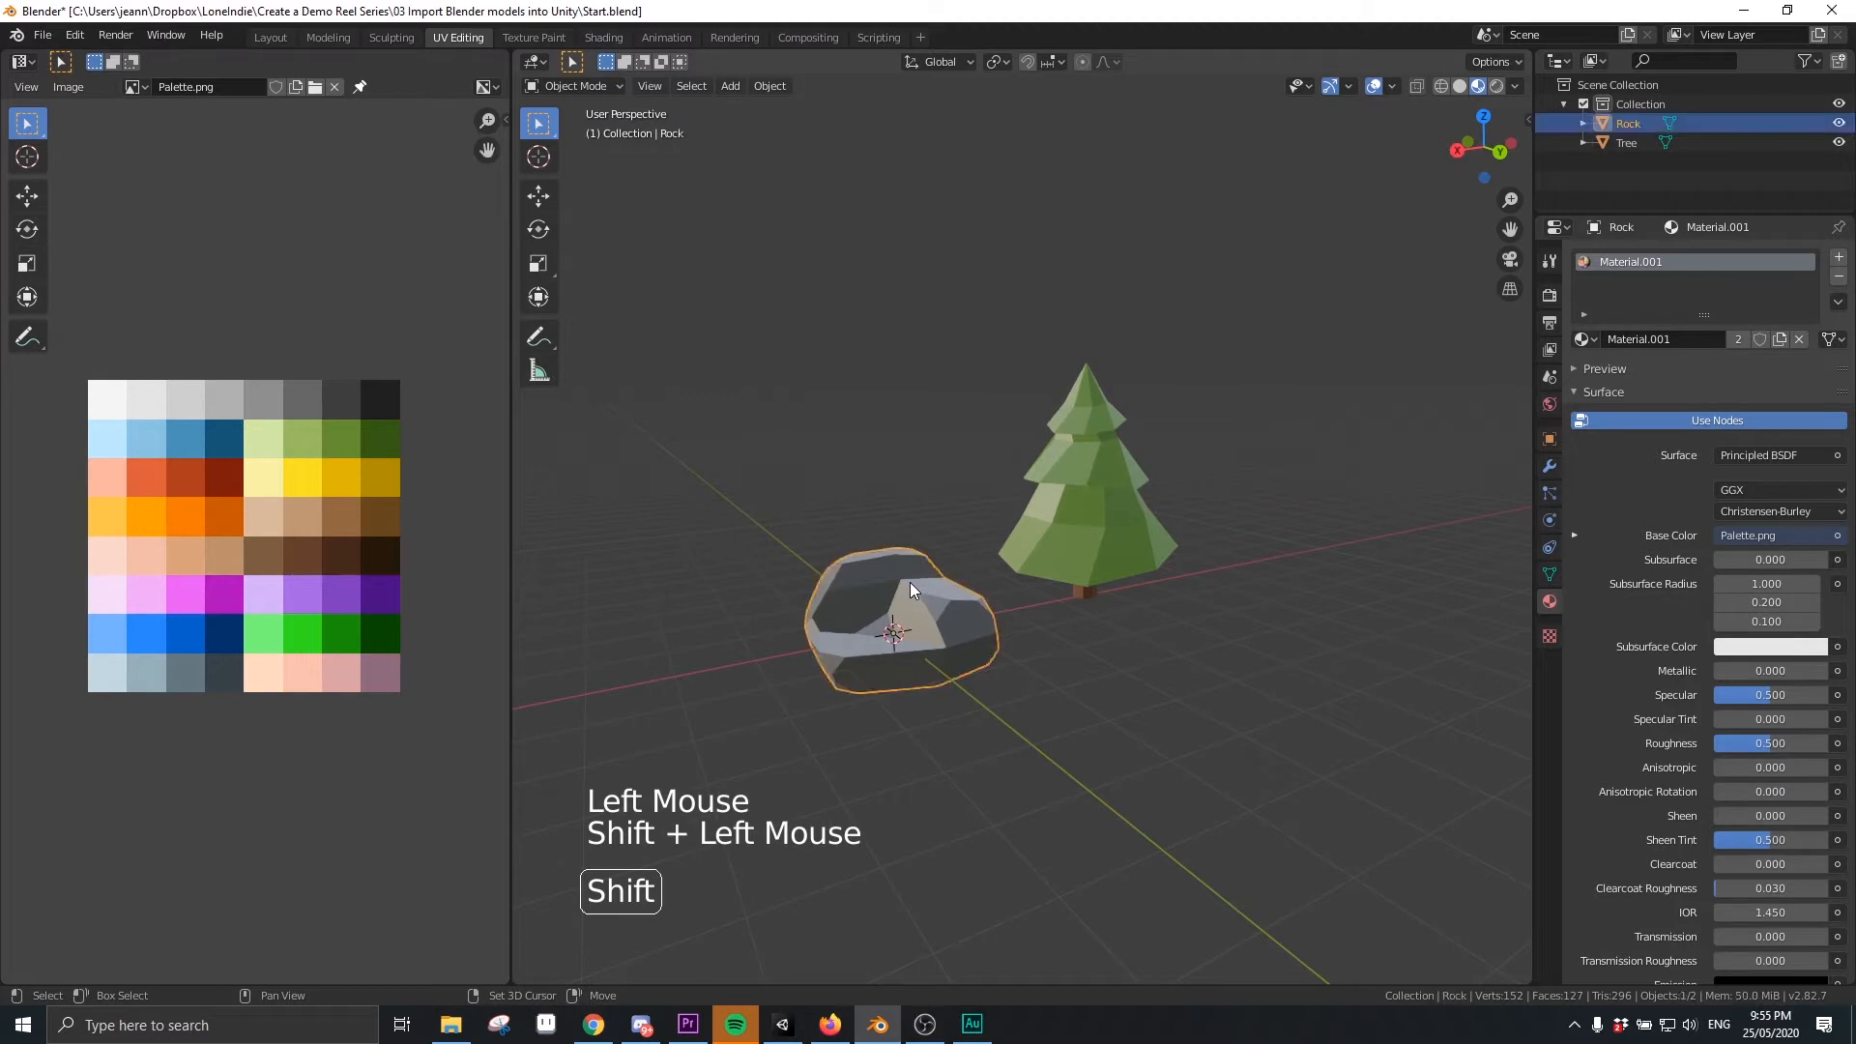
pyautogui.keyDown('shift'); pyautogui.click(1074, 518); pyautogui.keyUp('shift')
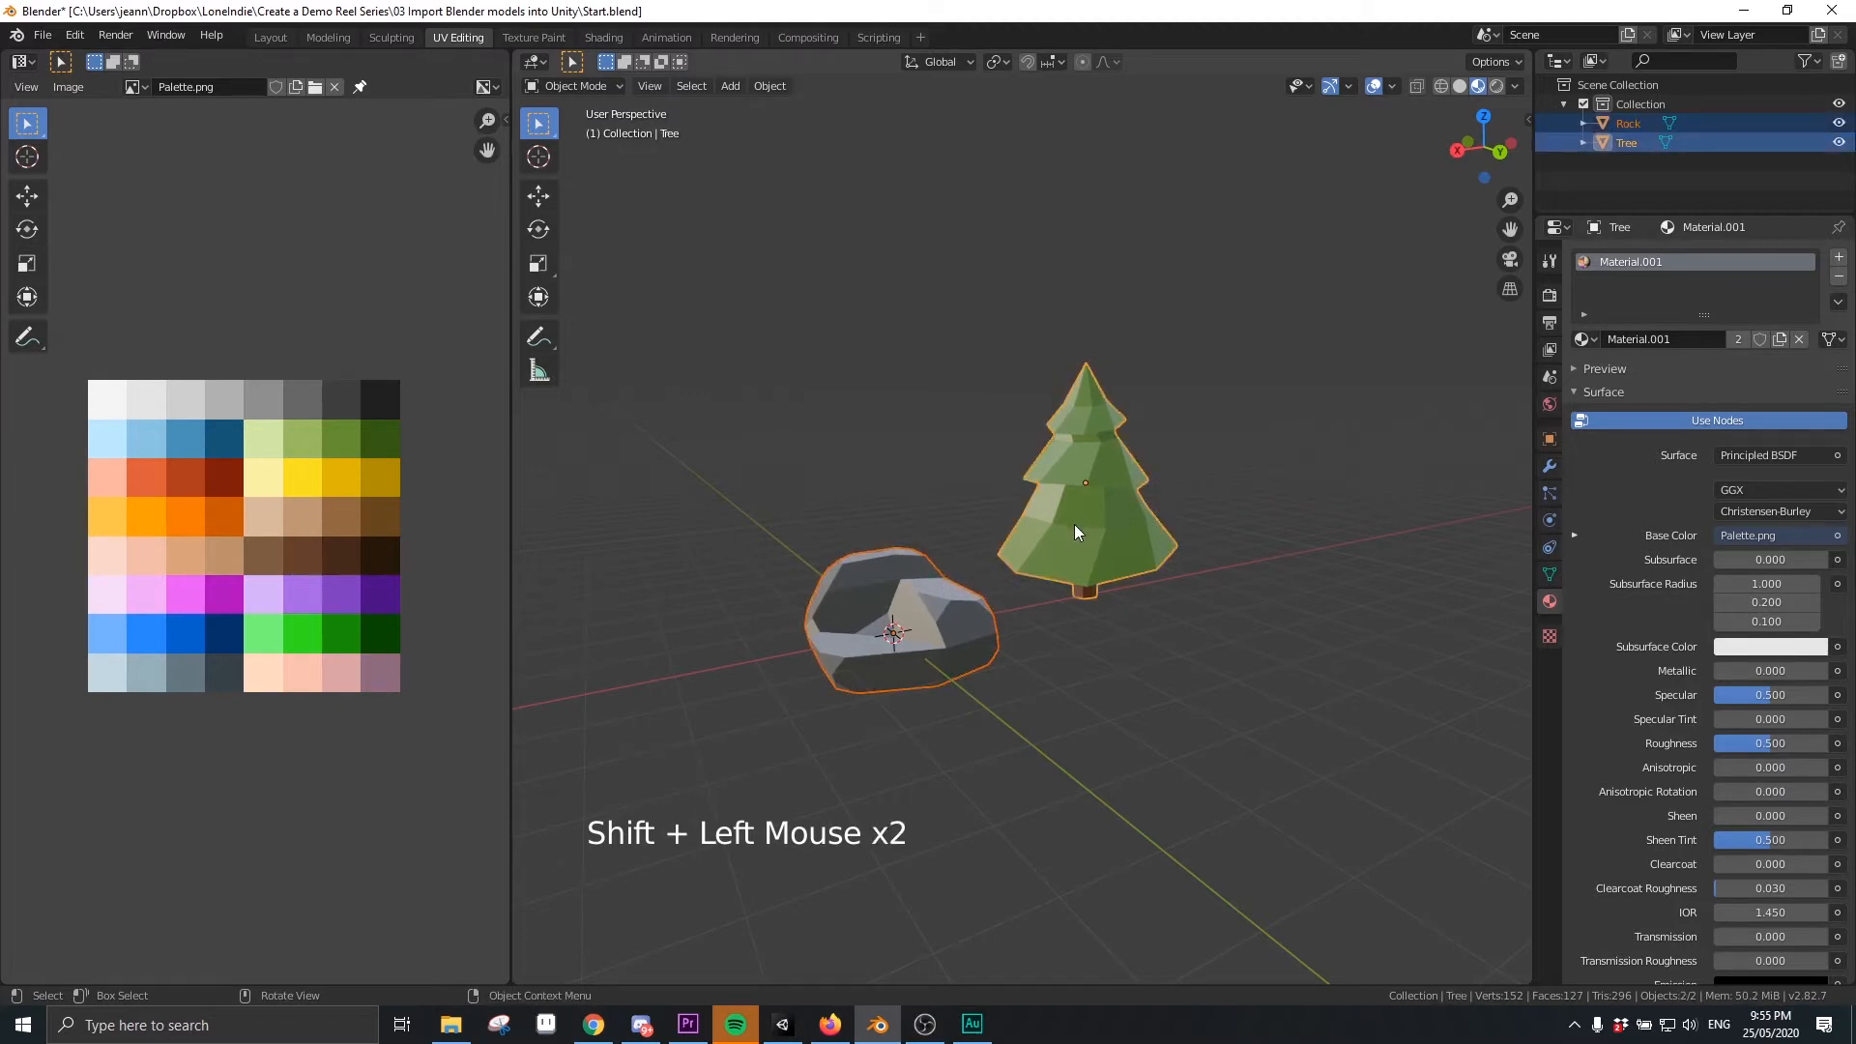
pyautogui.press('h')
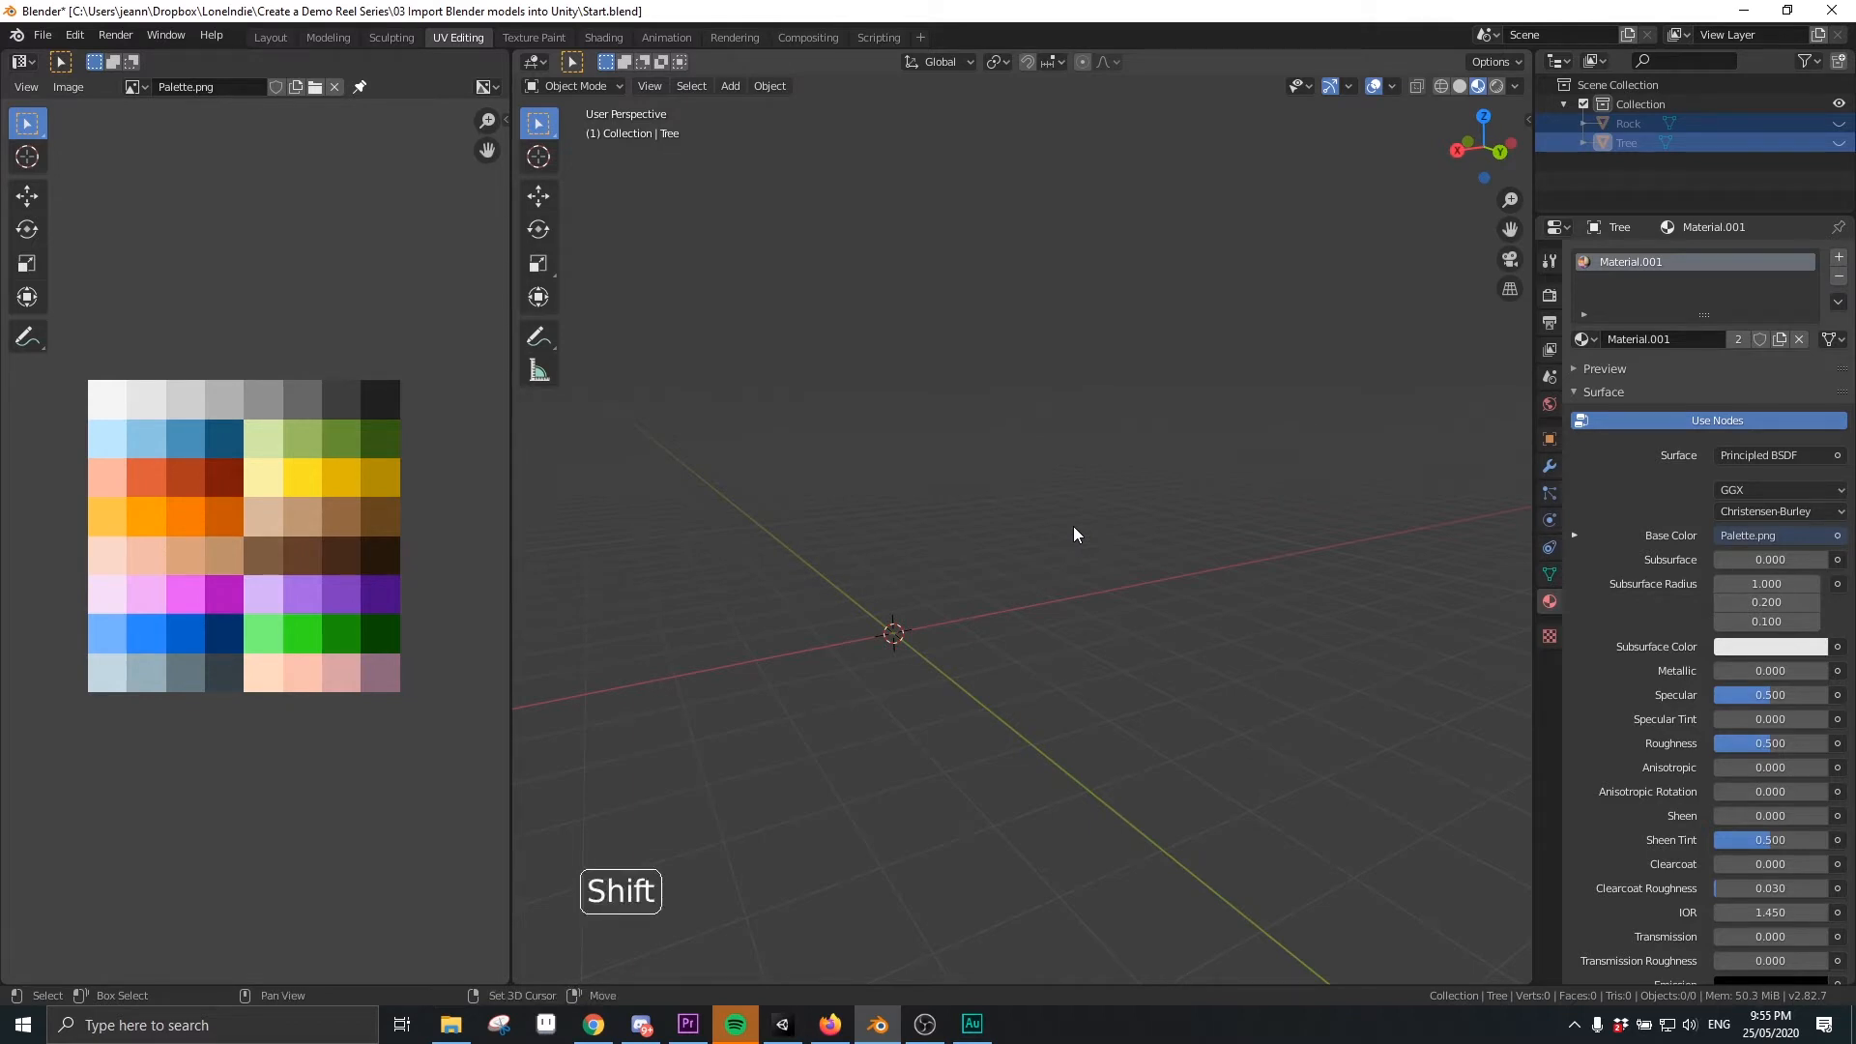
# Add a cube mesh to the scene at the 3D cursor
pyautogui.hotkey('shift', 'a')
pyautogui.moveTo(1073, 529)
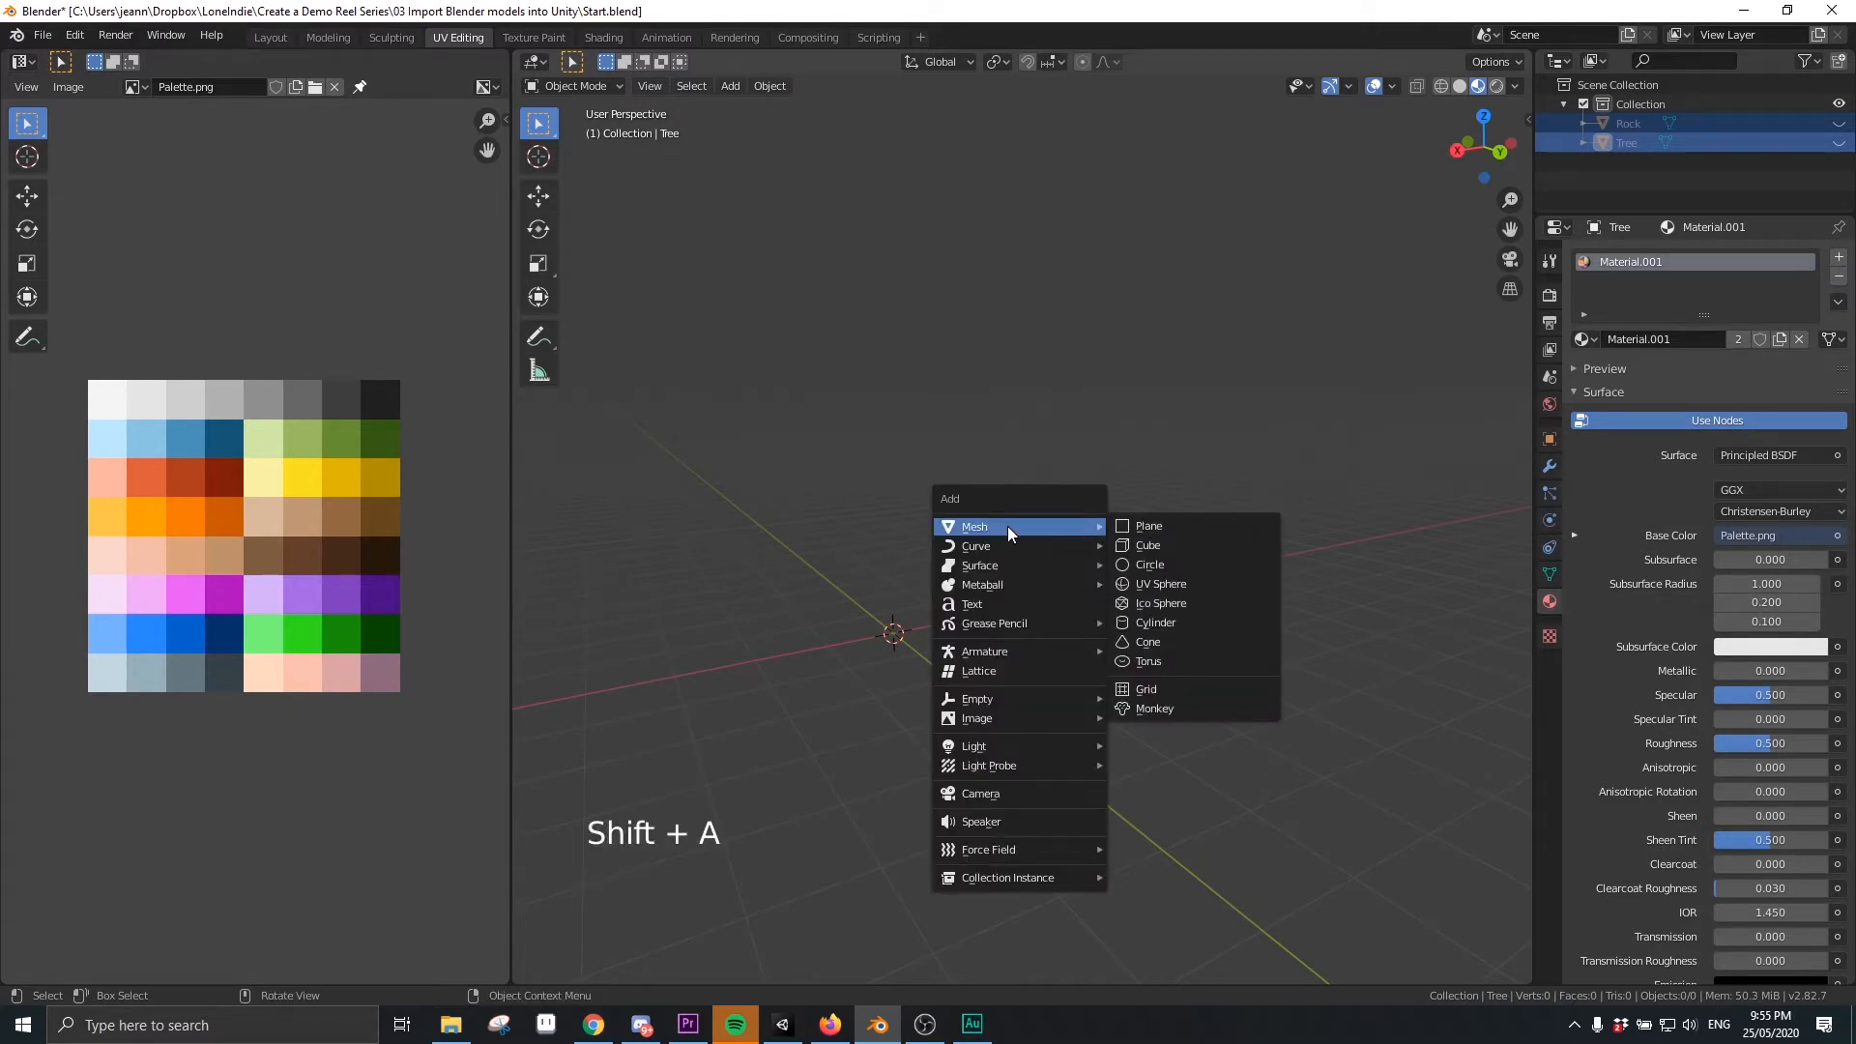
pyautogui.click(1132, 544)
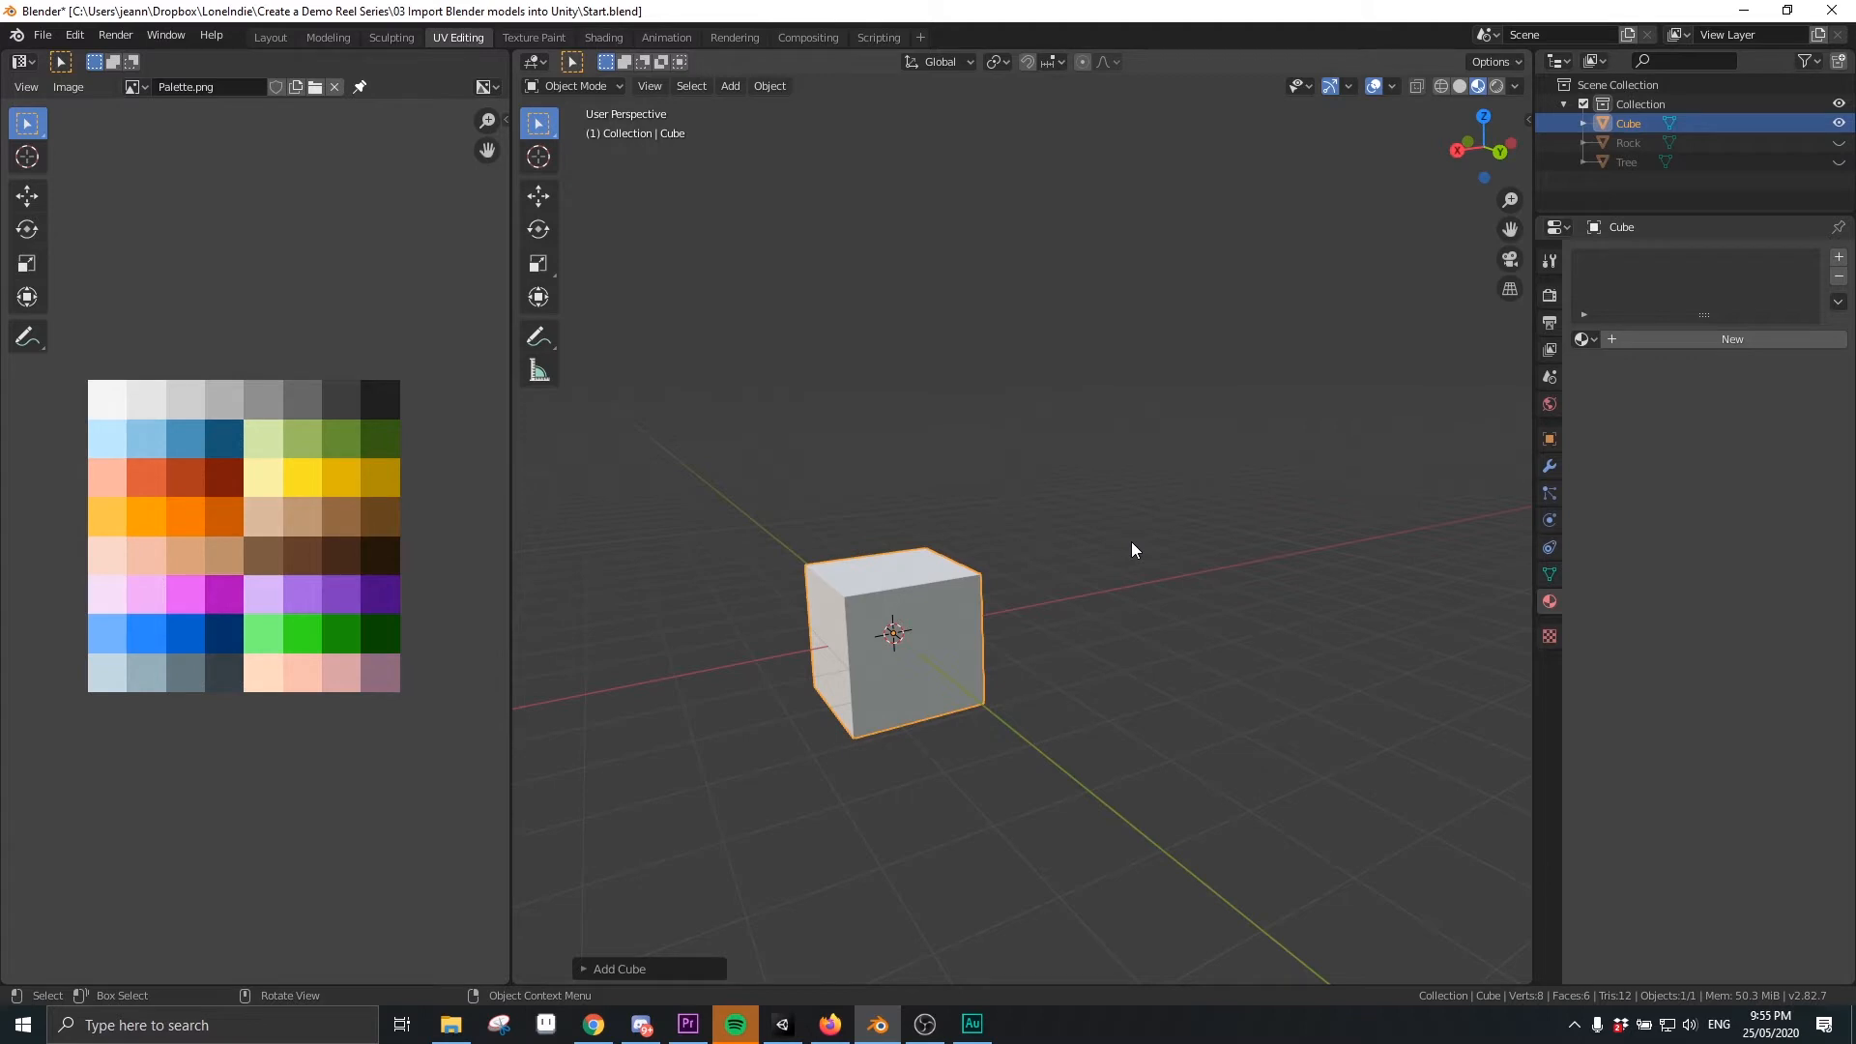
# From the top view, scale the cube to about 4 times its size in X and Y, excluding the Z axis
pyautogui.press('KP_7')
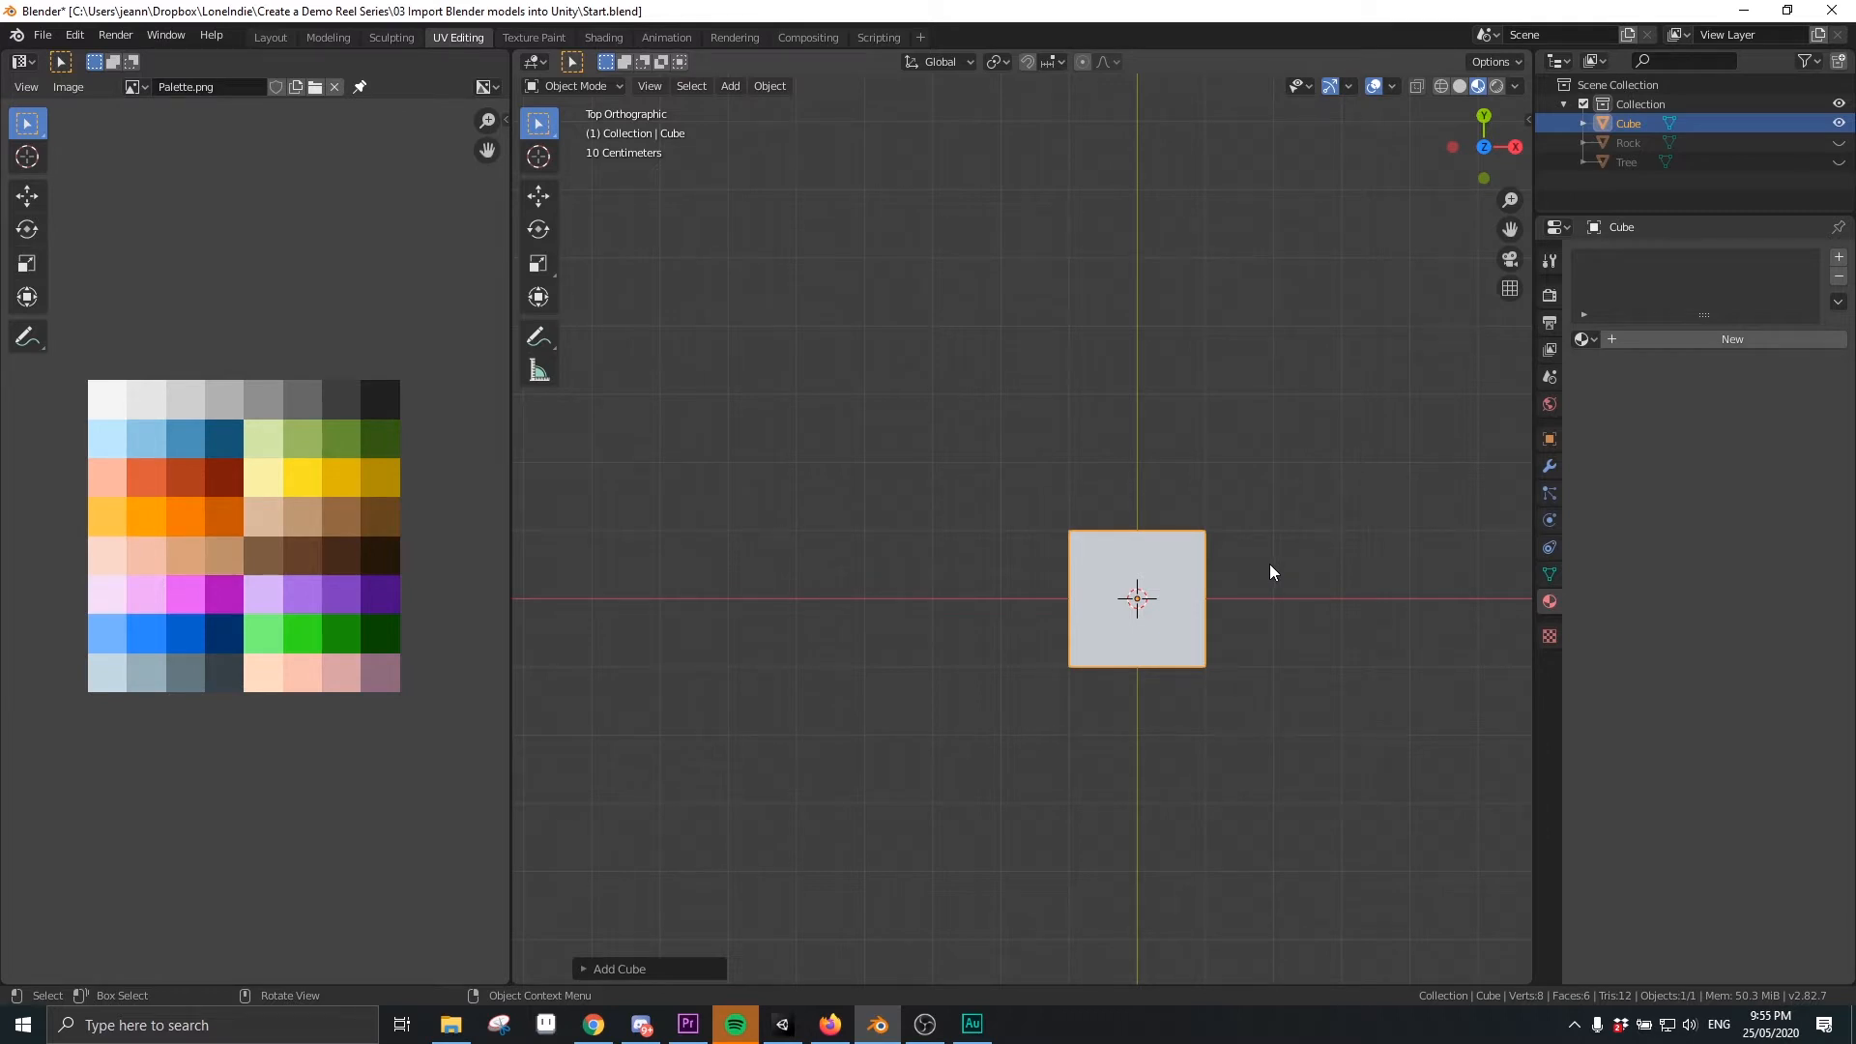
pyautogui.press('s')
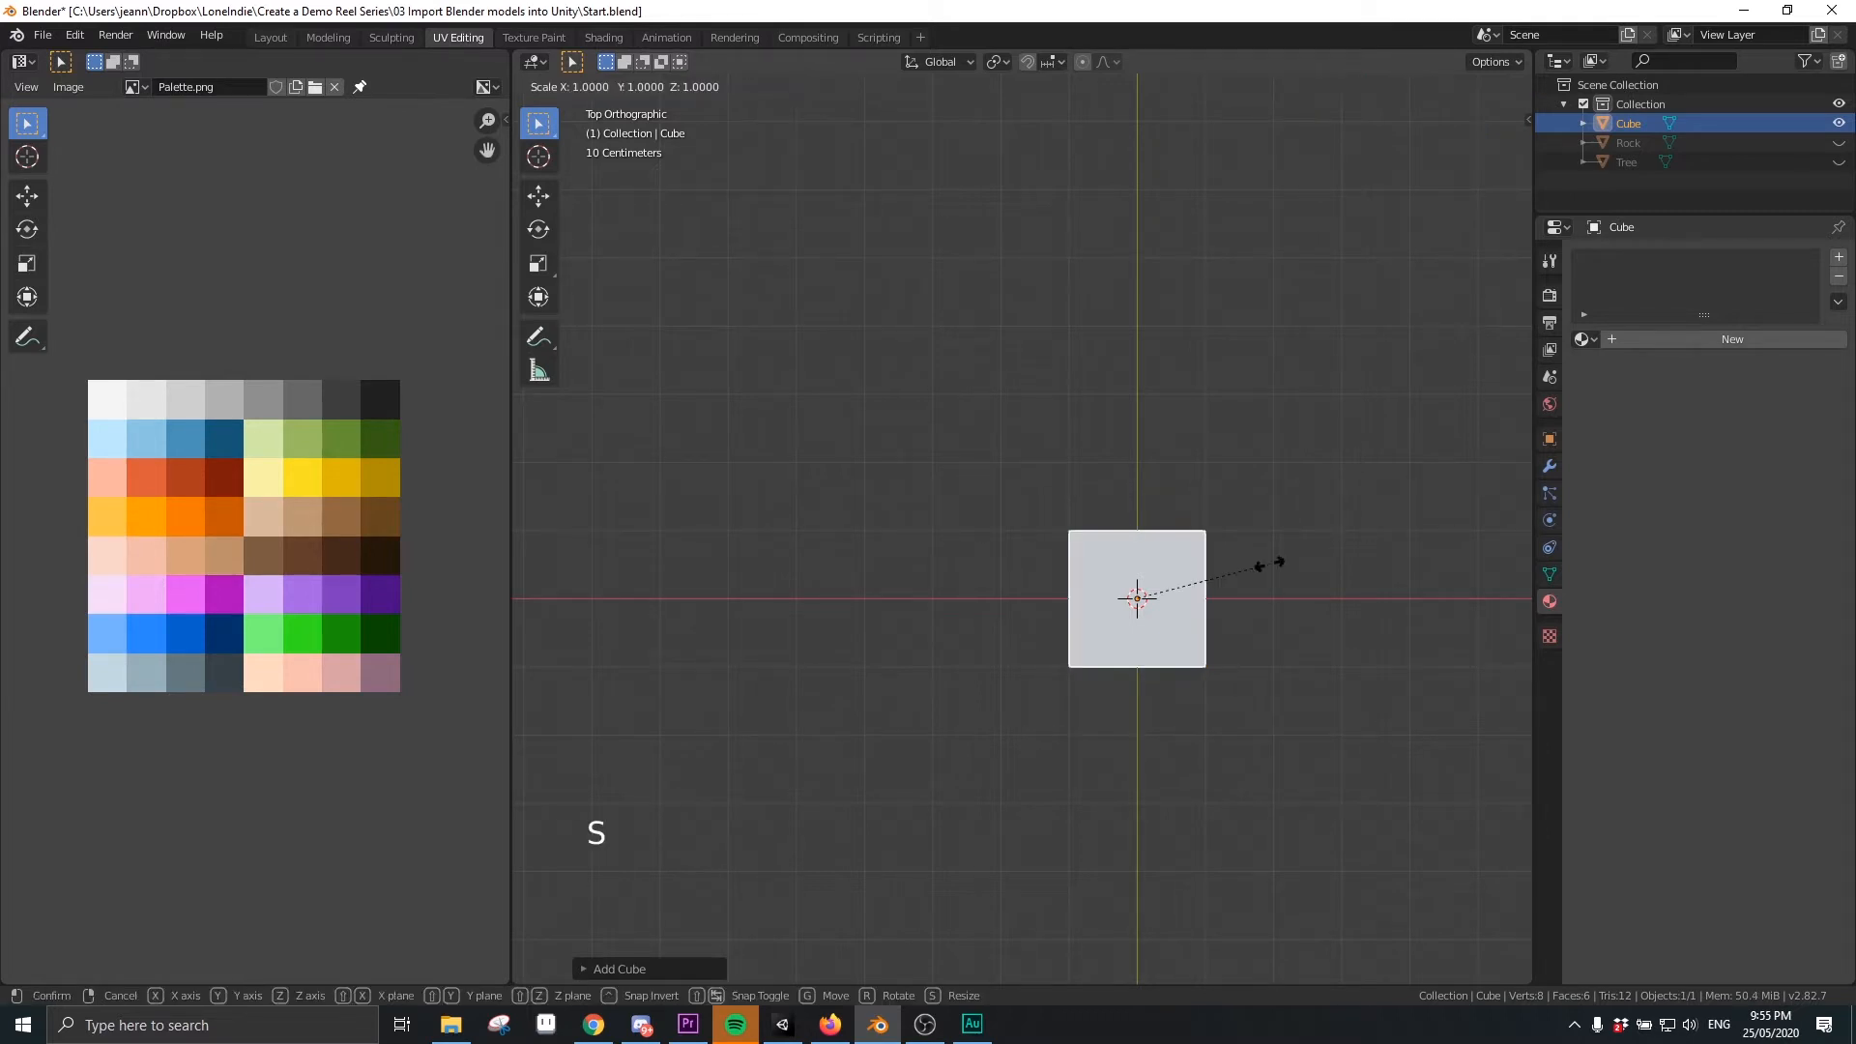
pyautogui.hotkey('shift', 'z')
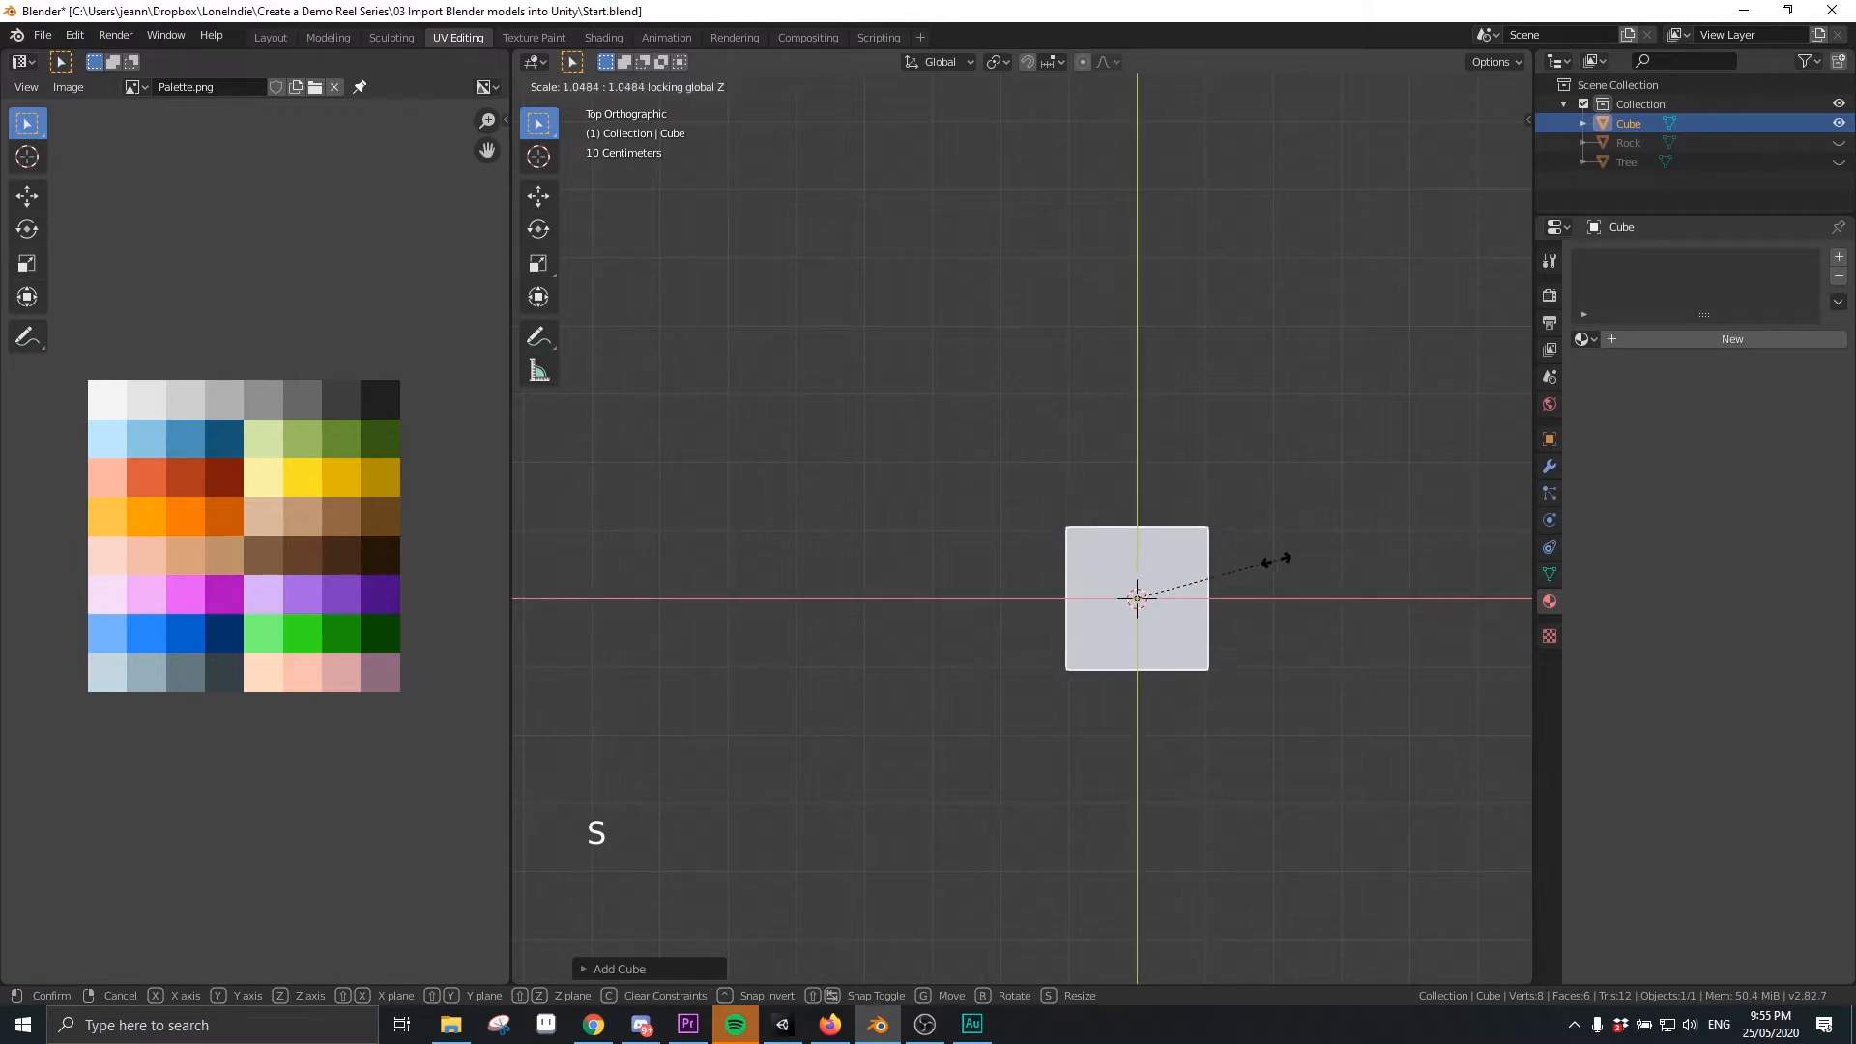
pyautogui.press('ctrl')
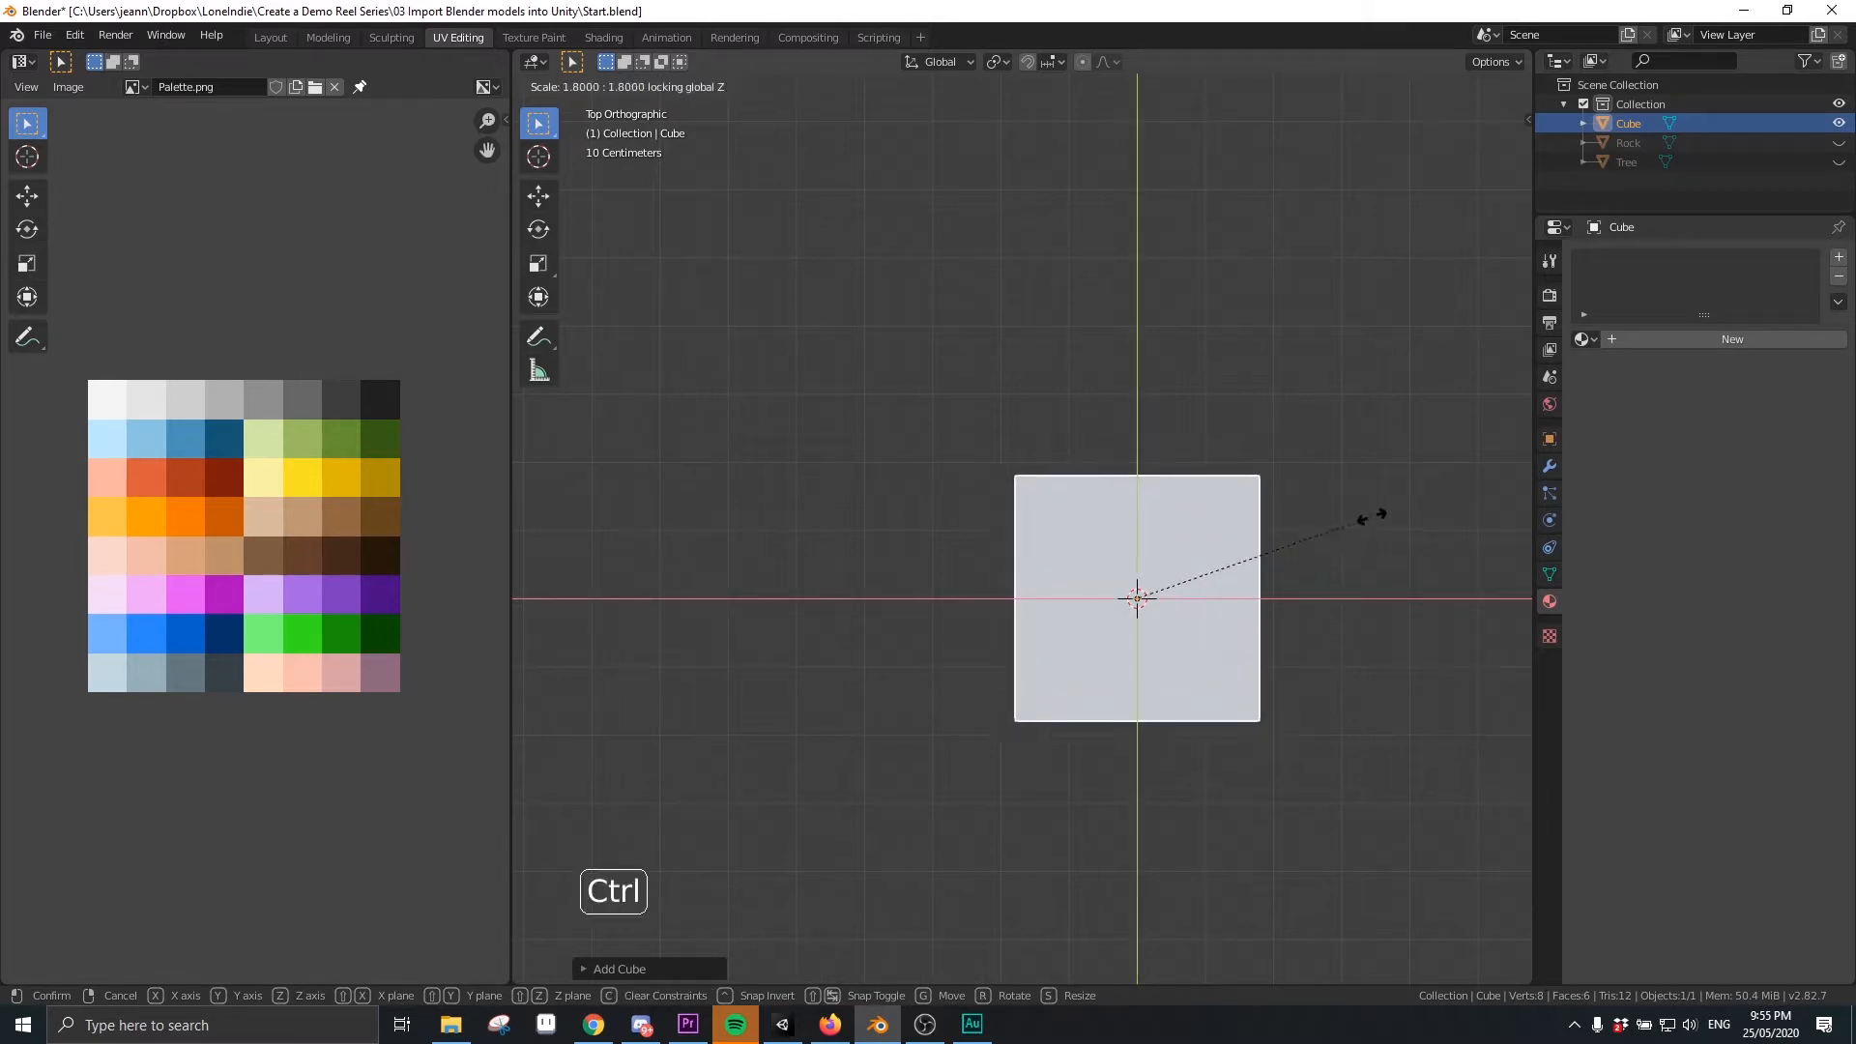
pyautogui.moveTo(1392, 510)
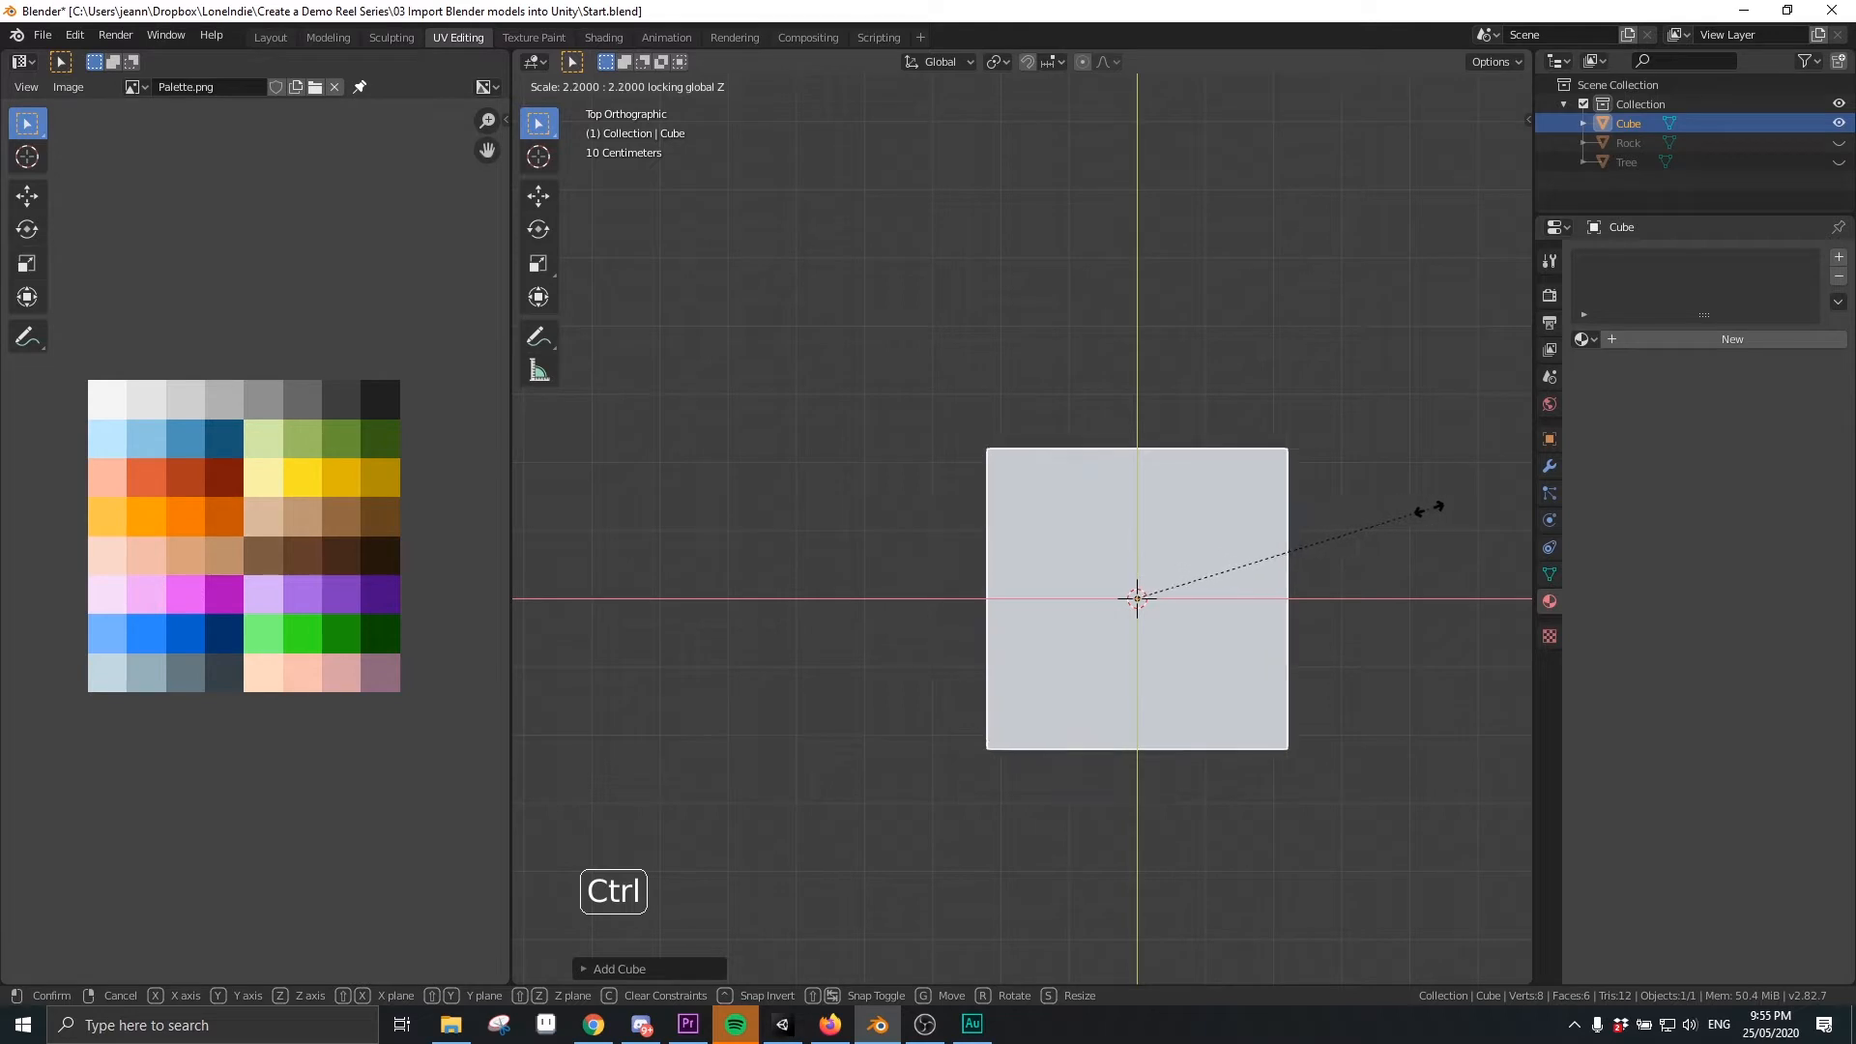
pyautogui.moveTo(1489, 499)
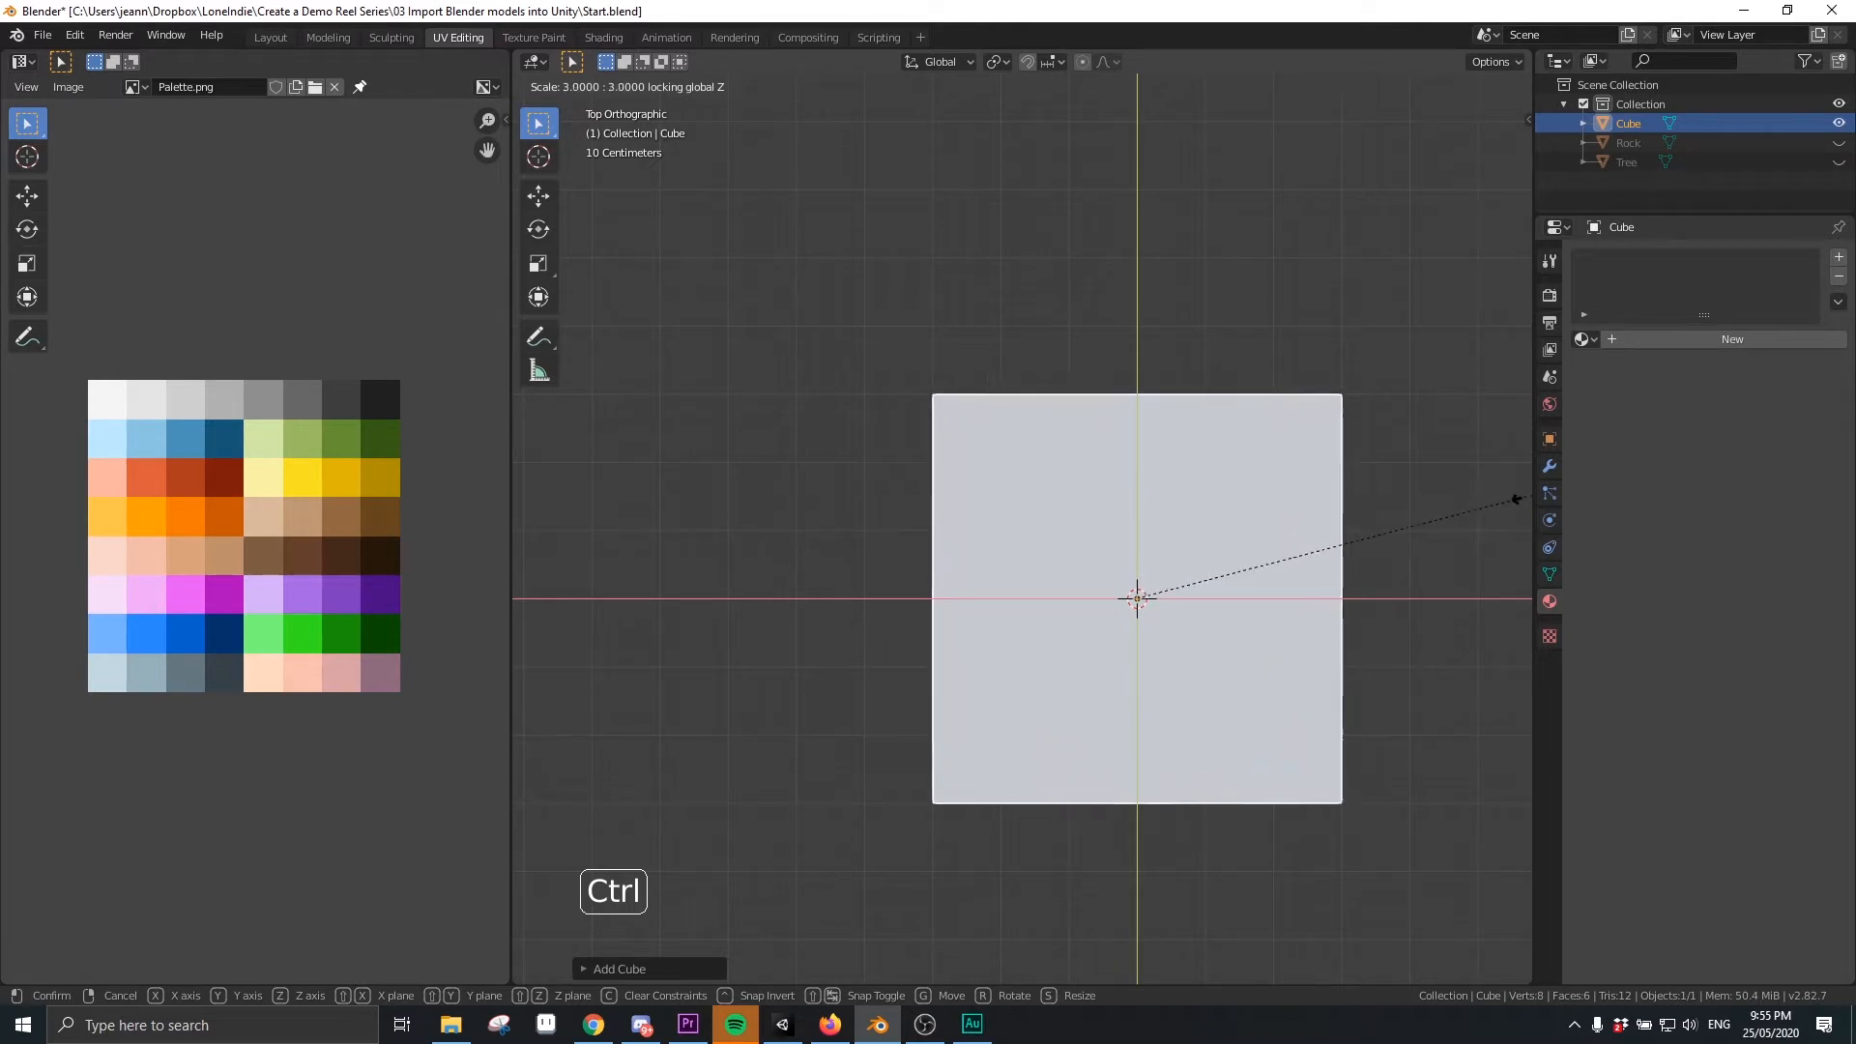
pyautogui.moveTo(615, 486)
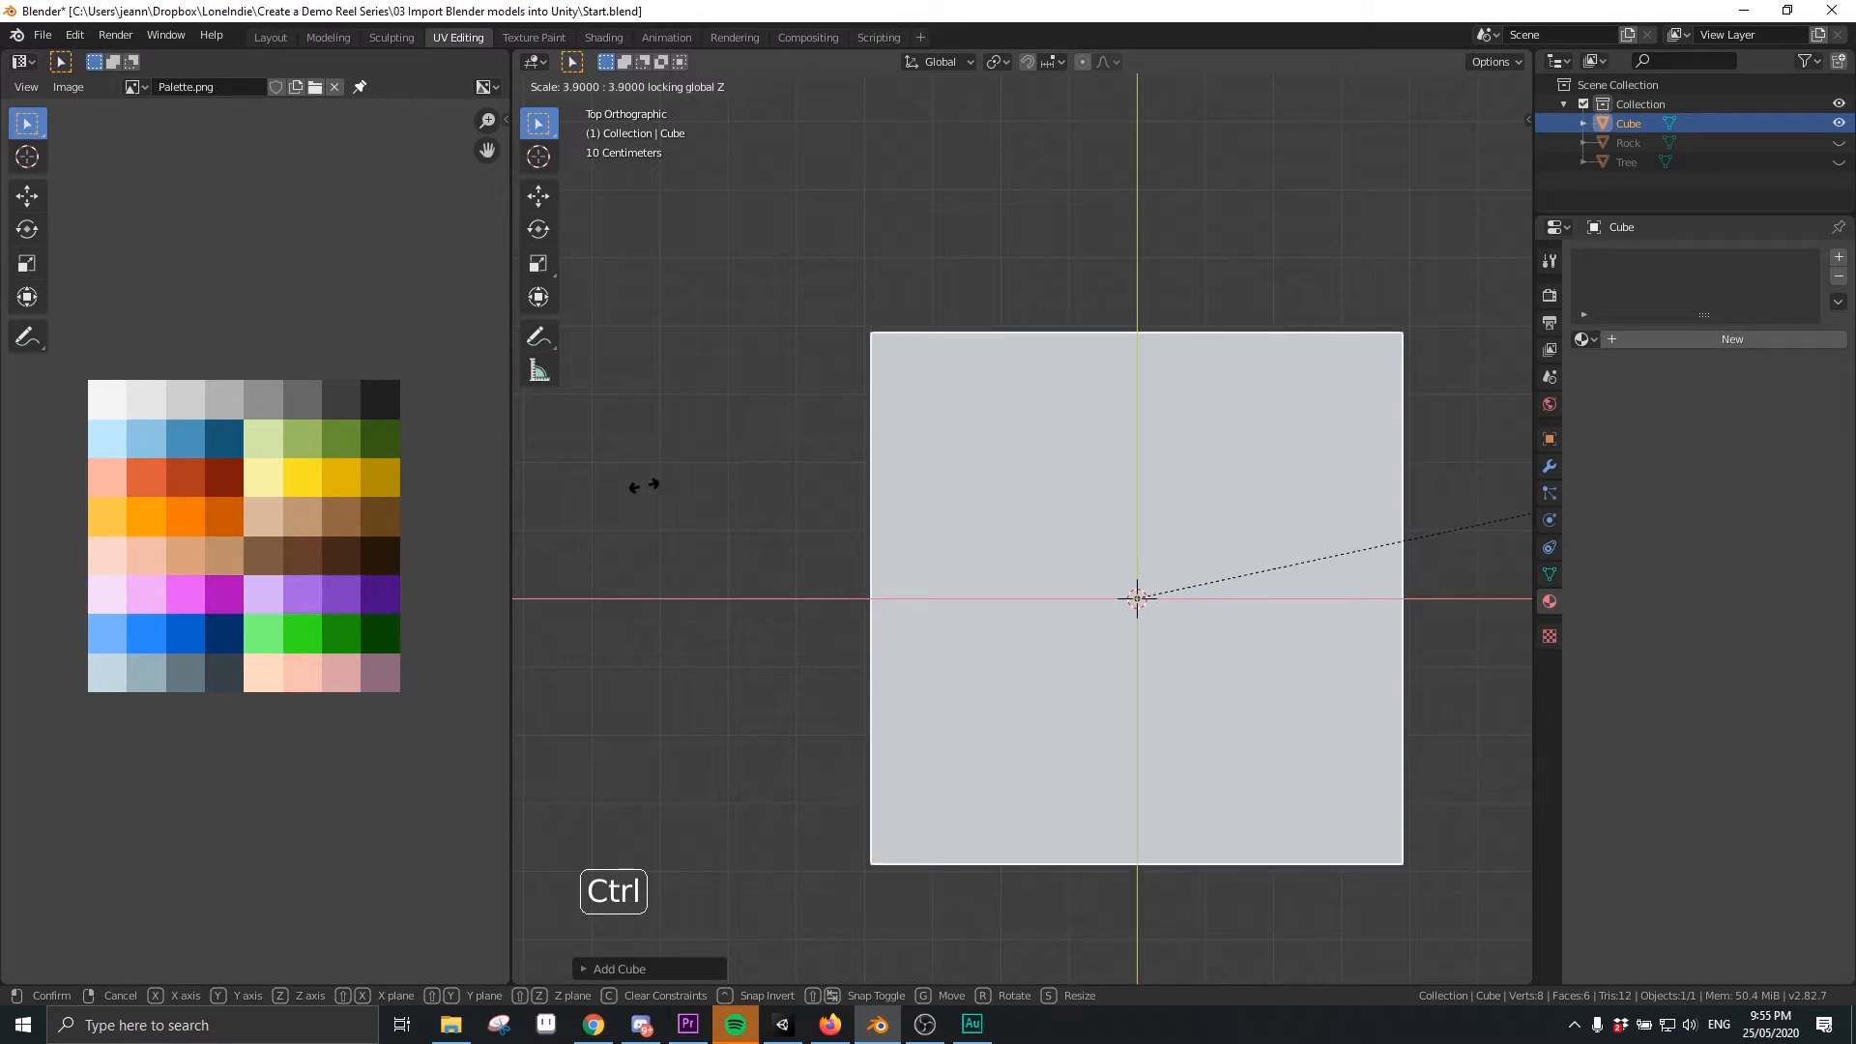
pyautogui.click(651, 483)
pyautogui.rightClick(945, 525)
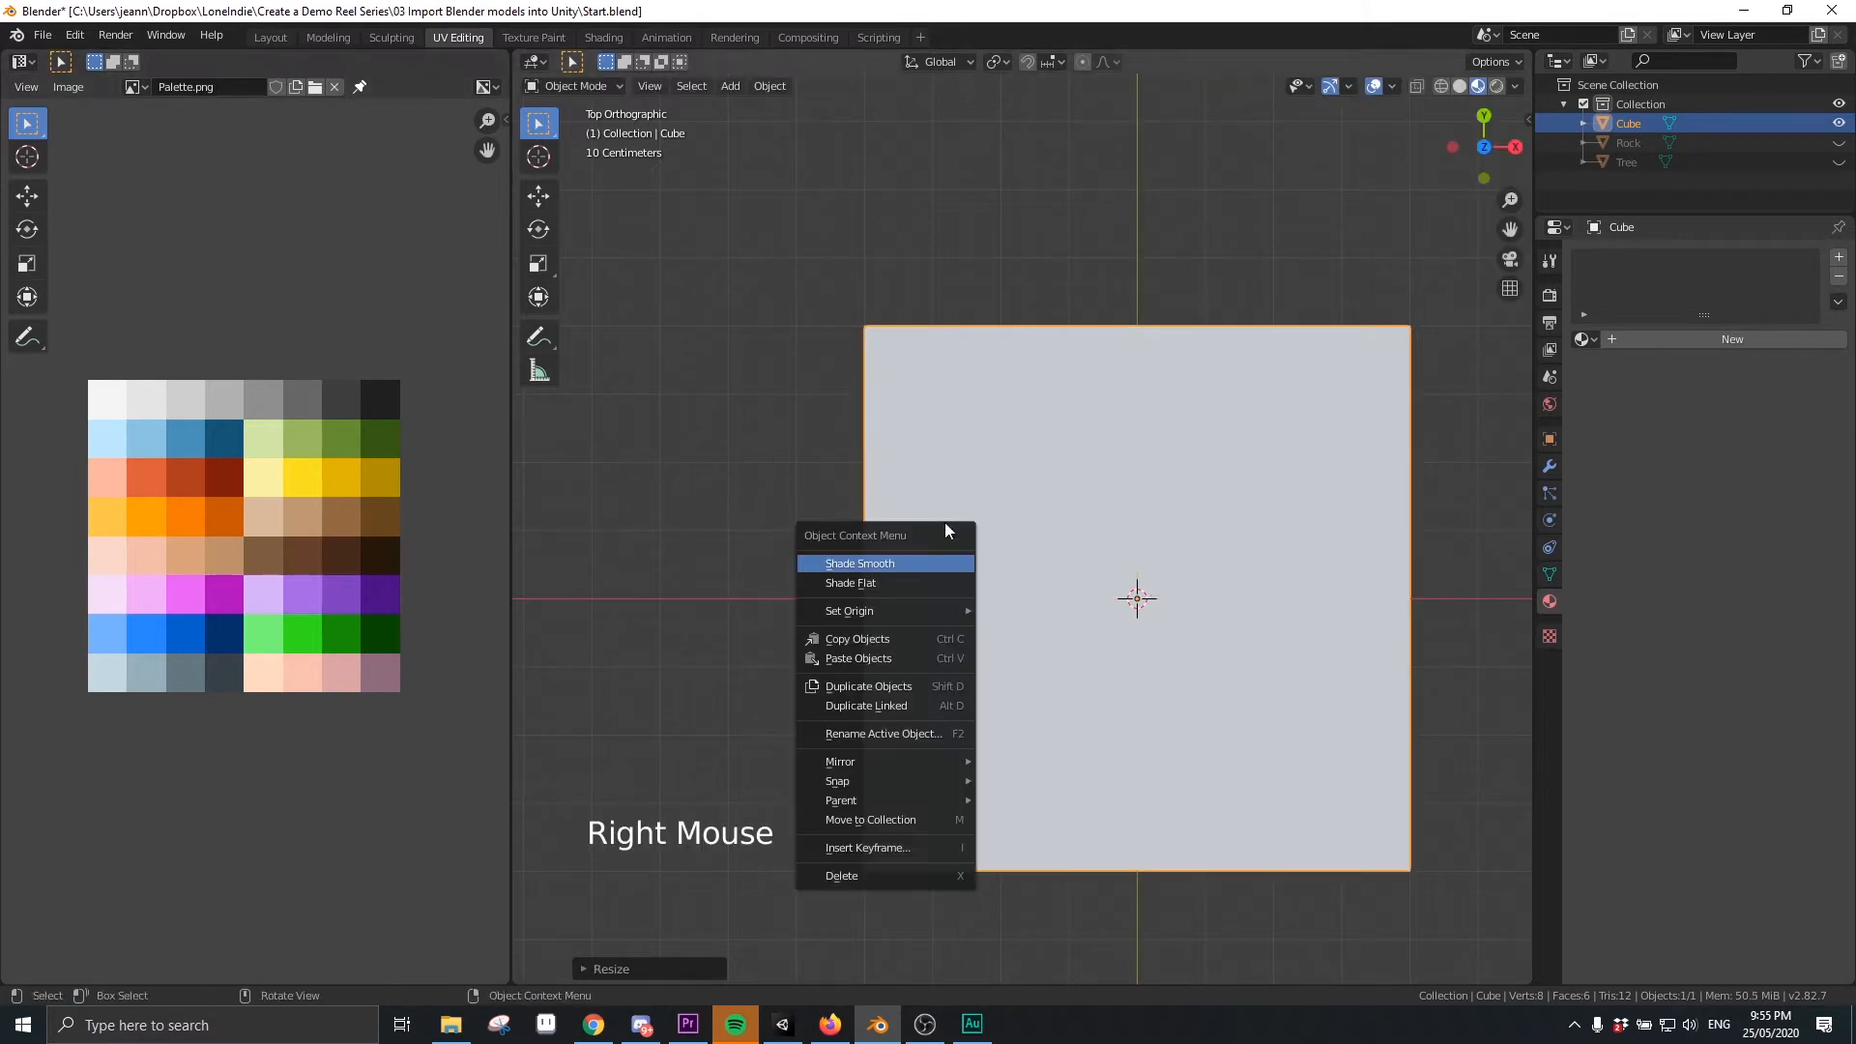
pyautogui.rightClick(1129, 481)
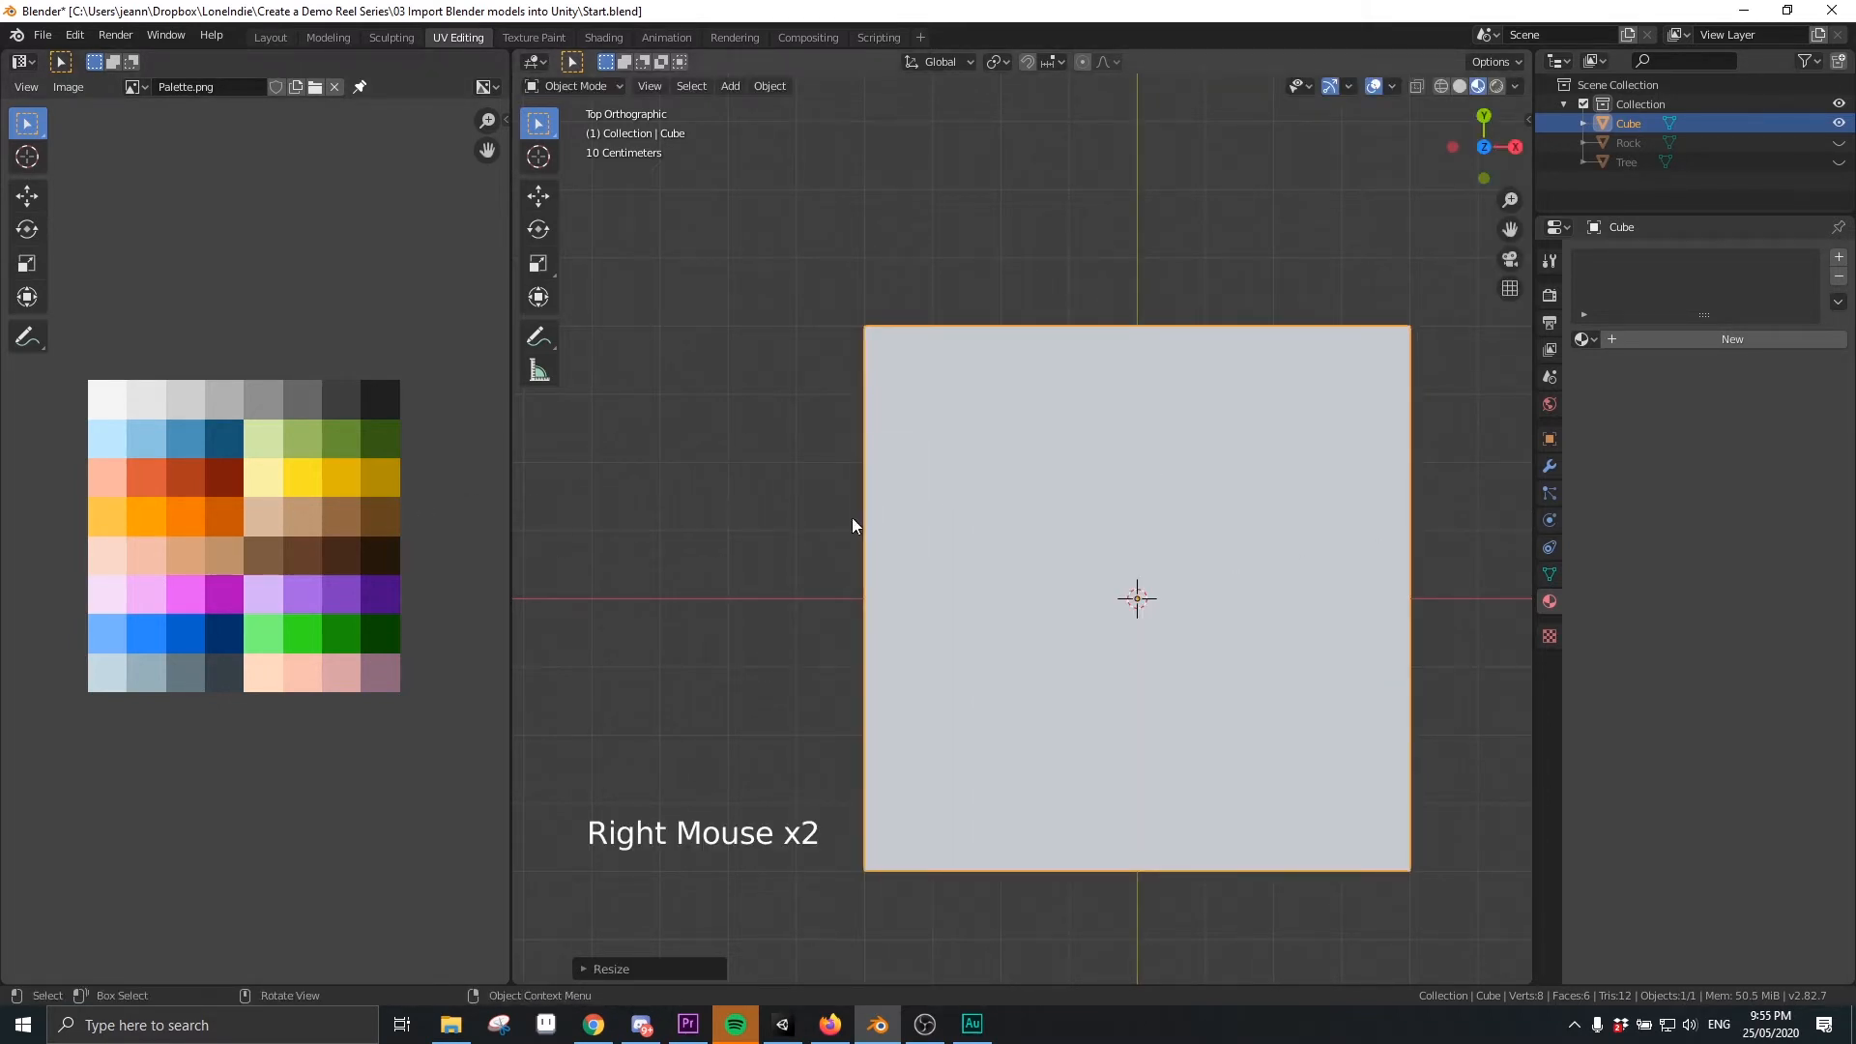
# In Edit Mode, select the top face of the widened cube and subdivide it four times into a fine grid
pyautogui.moveTo(851, 518); pyautogui.dragTo(1015, 510, button='middle')
pyautogui.scroll(-3, 970, 490)
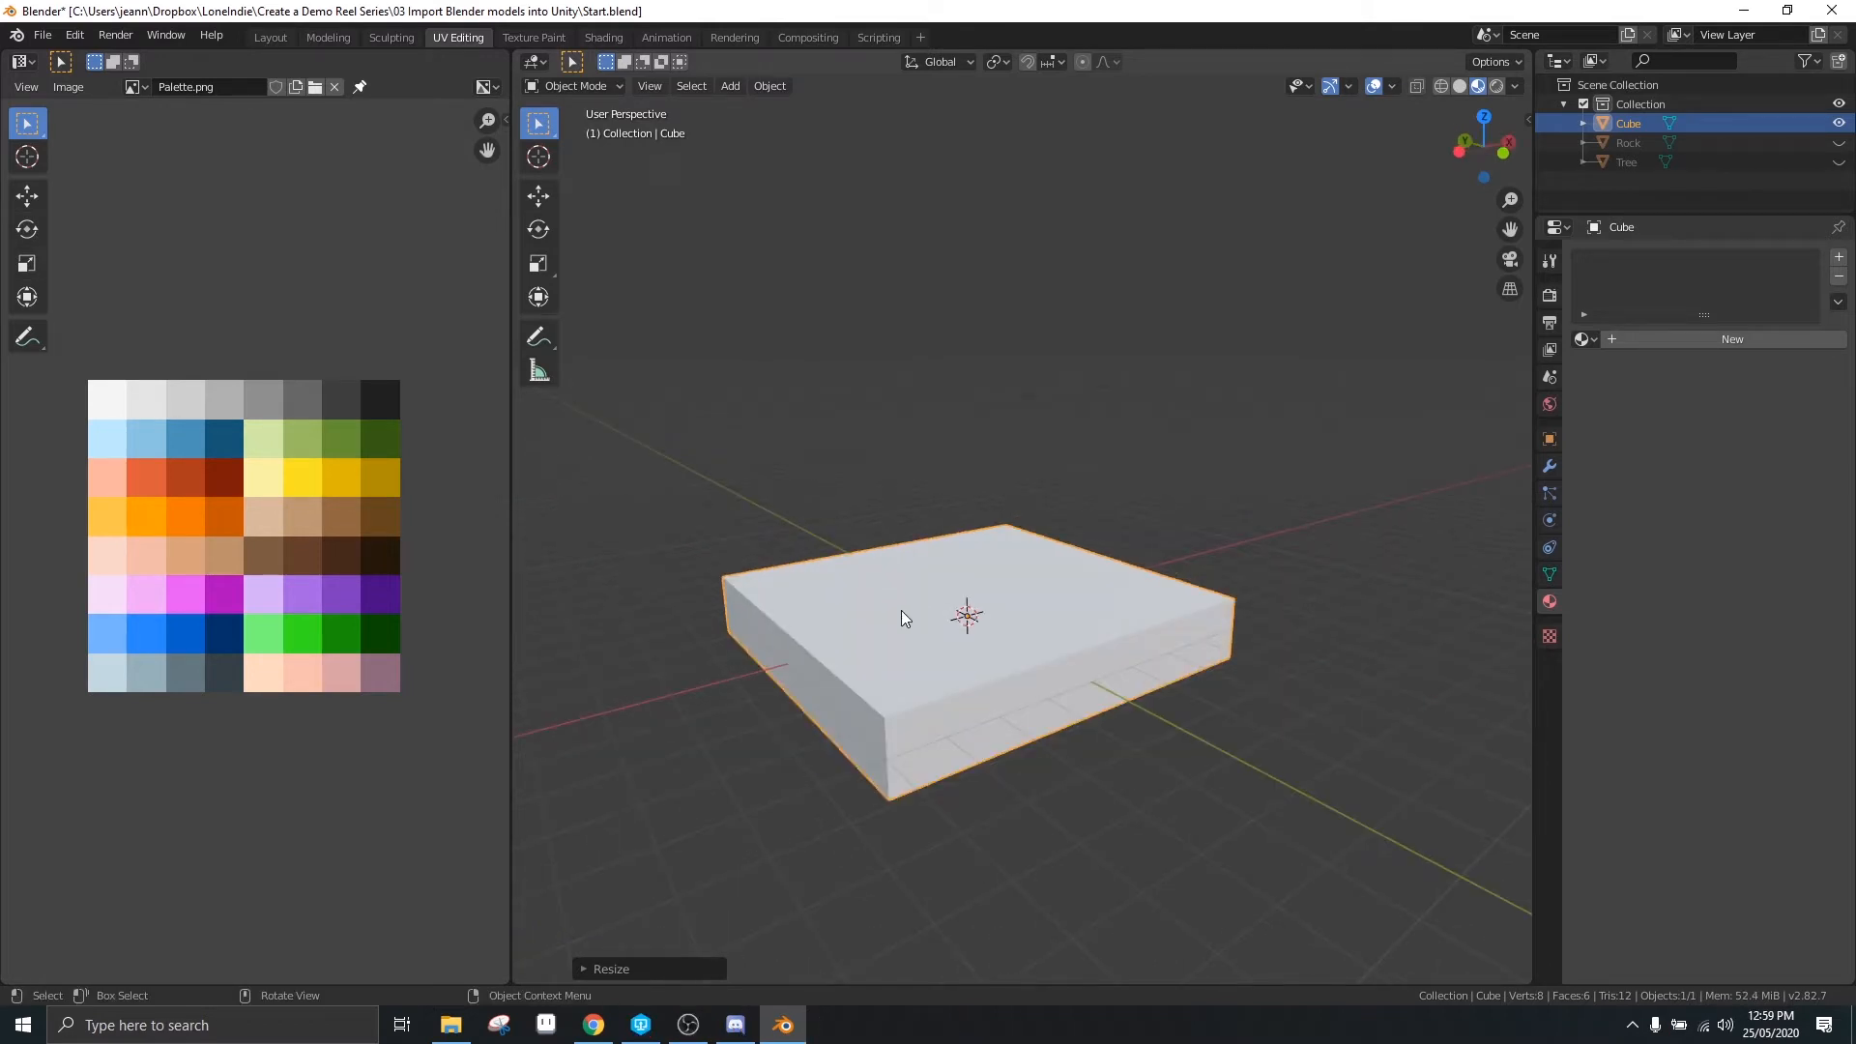
pyautogui.press('Tab')
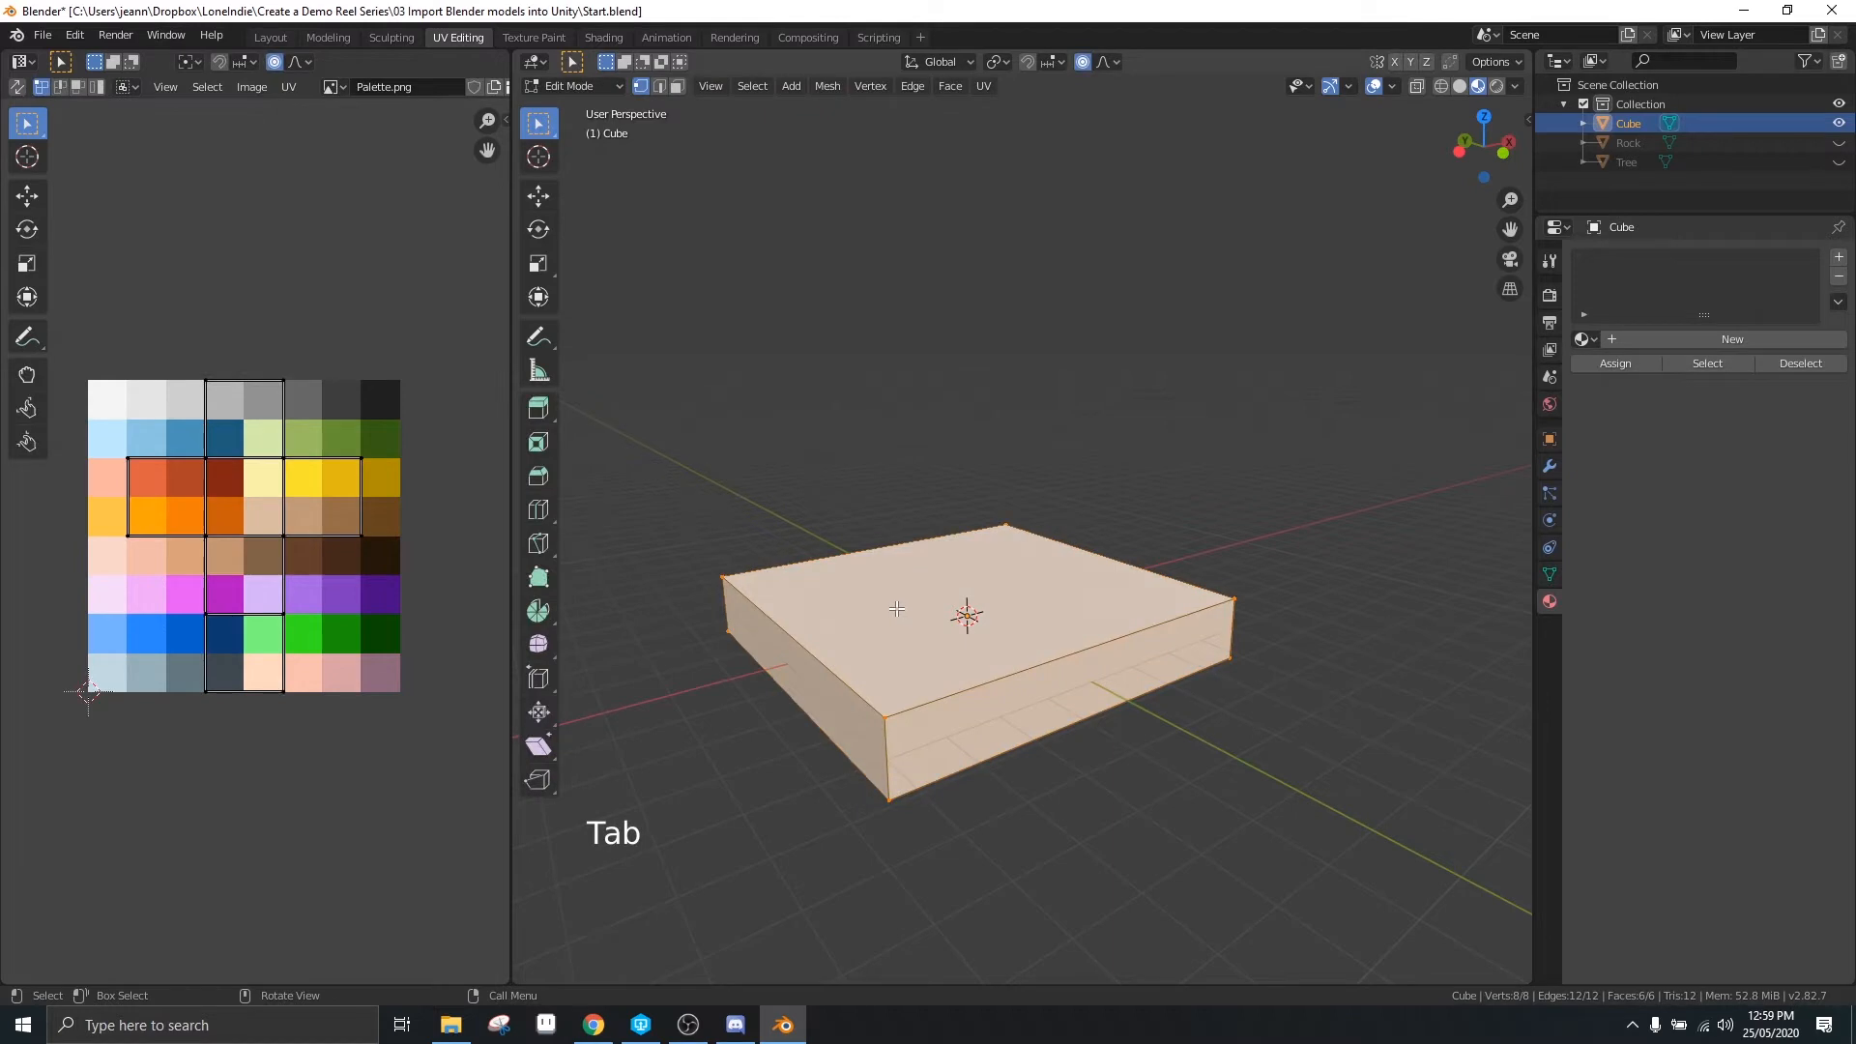
pyautogui.press('3')
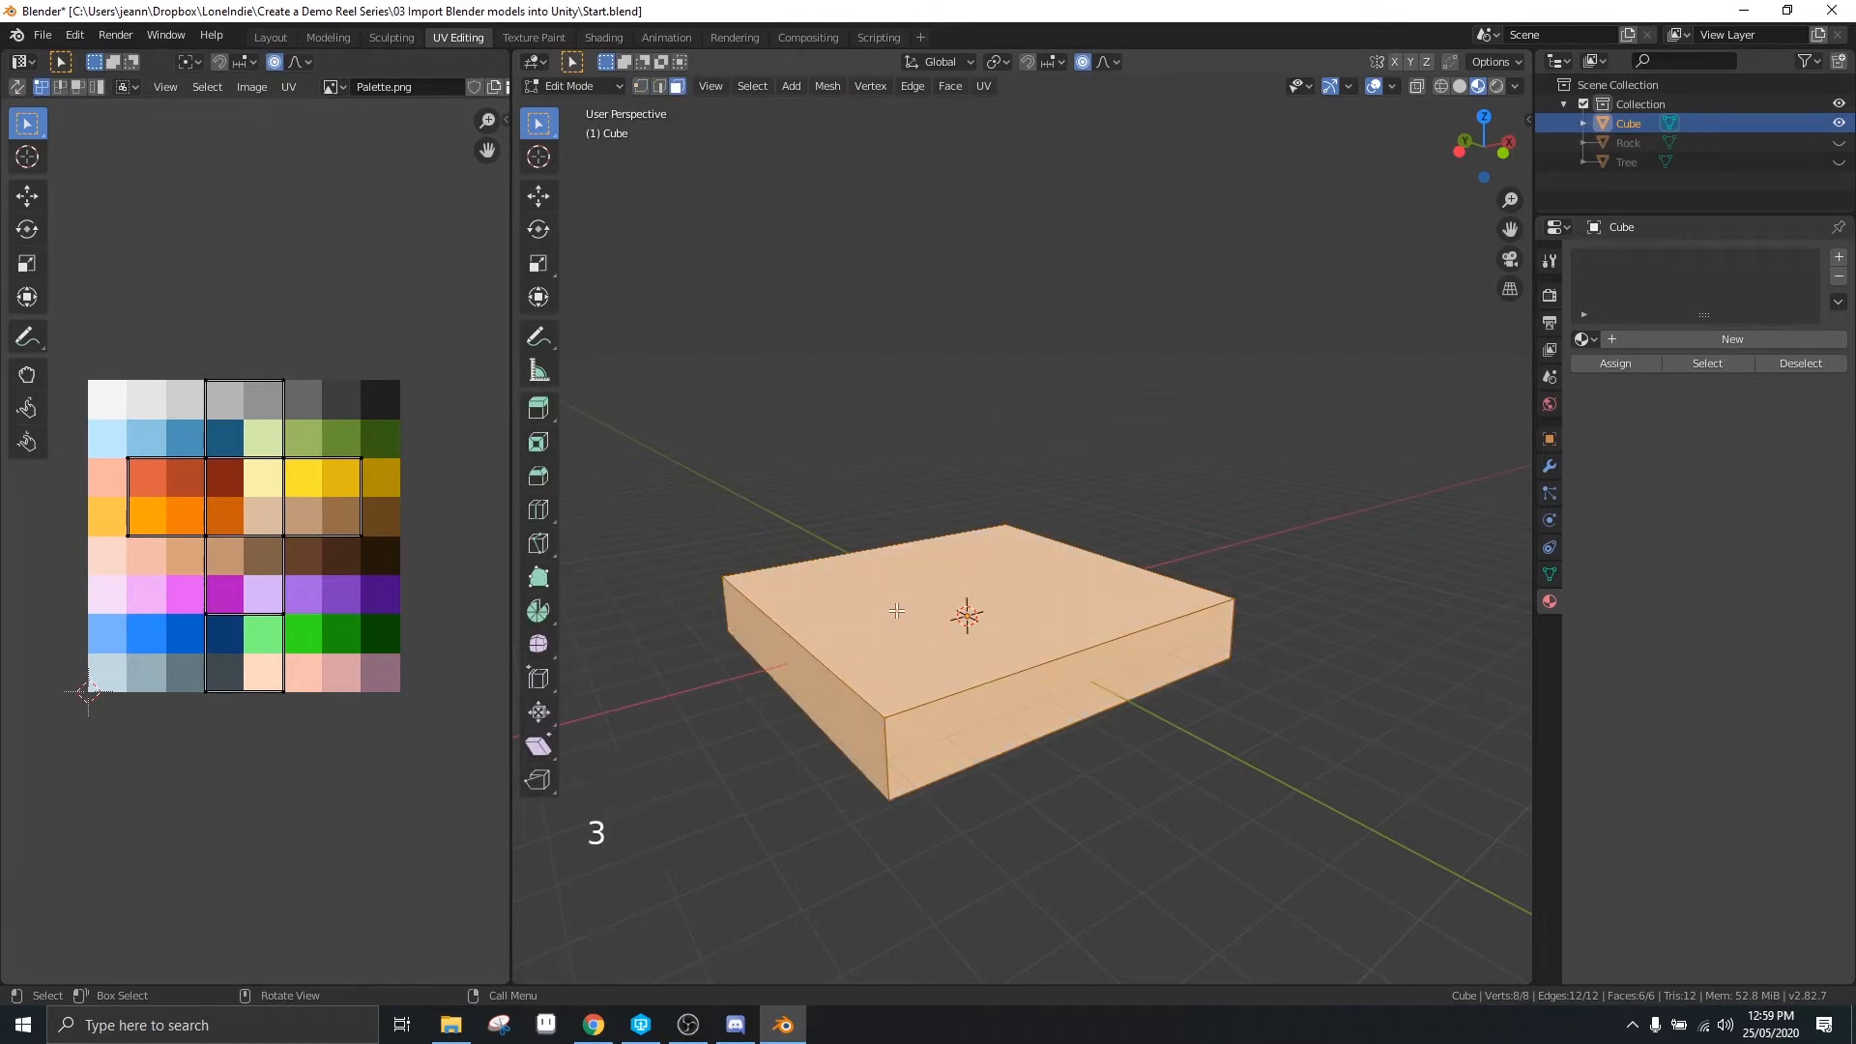
pyautogui.click(887, 611)
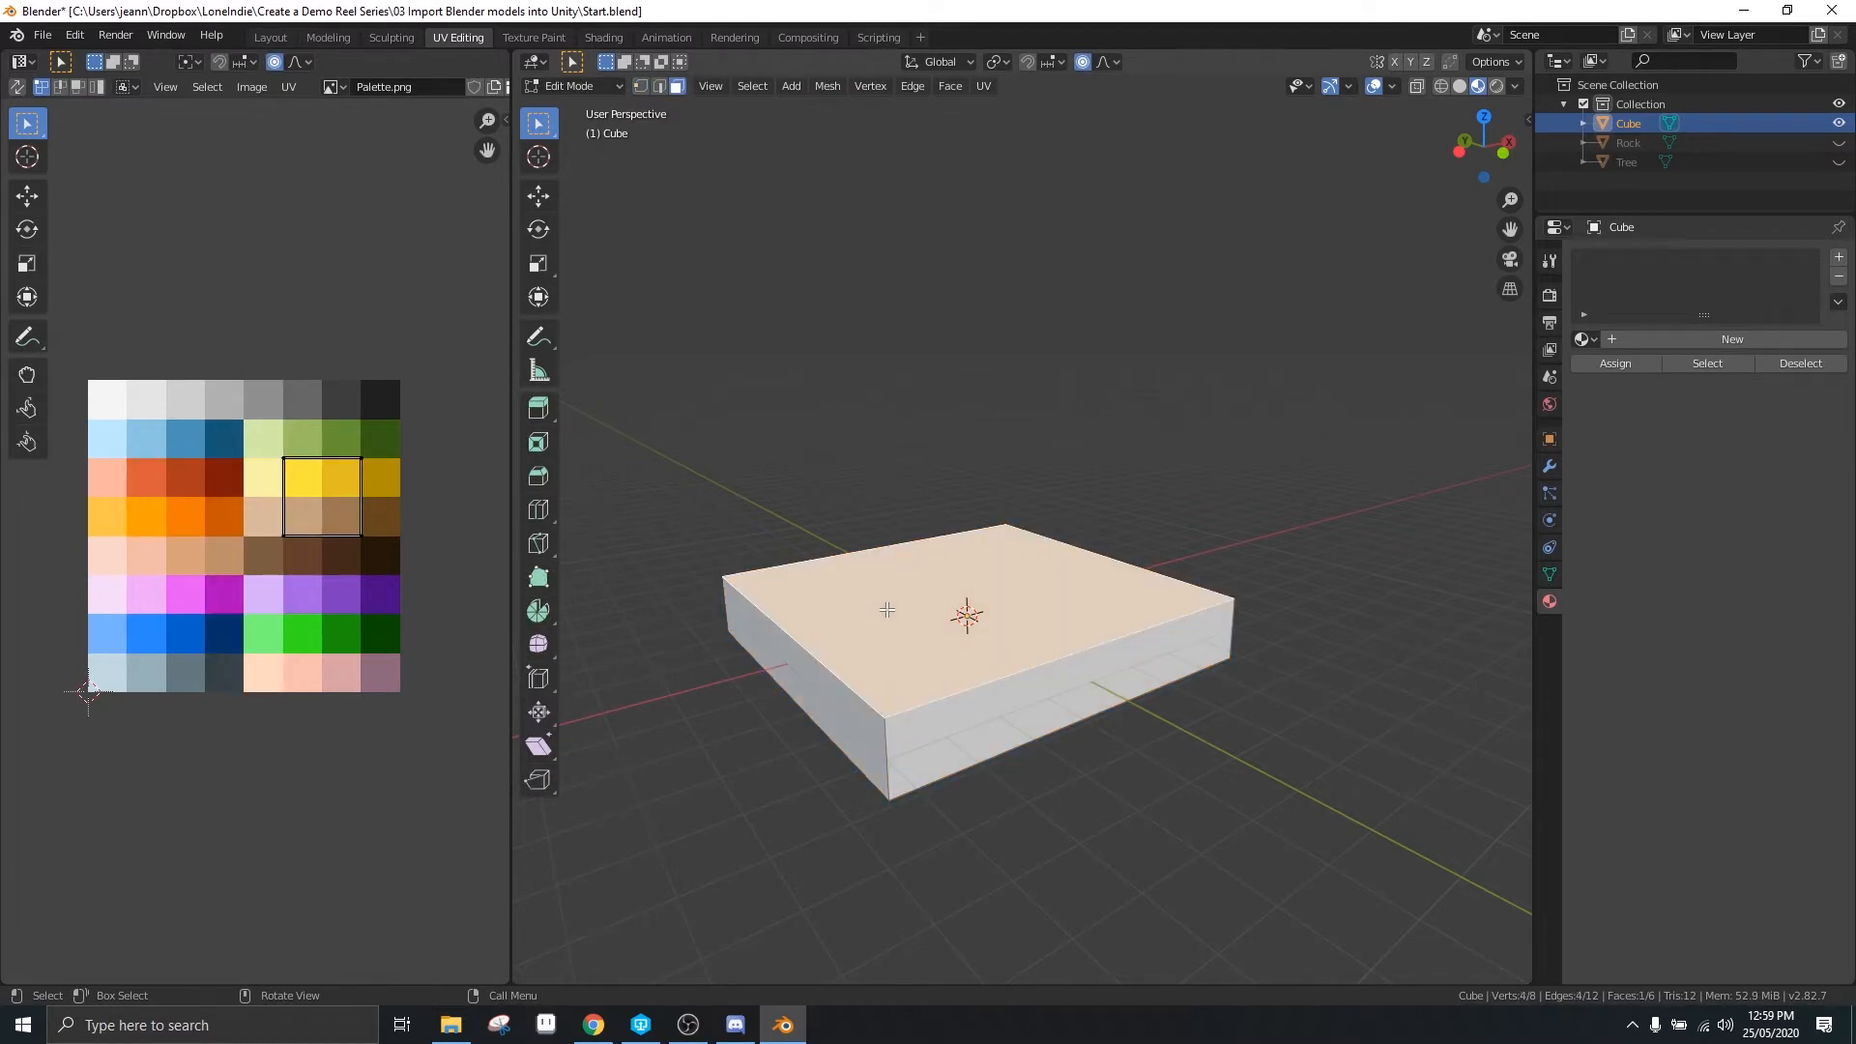
pyautogui.click(889, 609)
pyautogui.rightClick(908, 600)
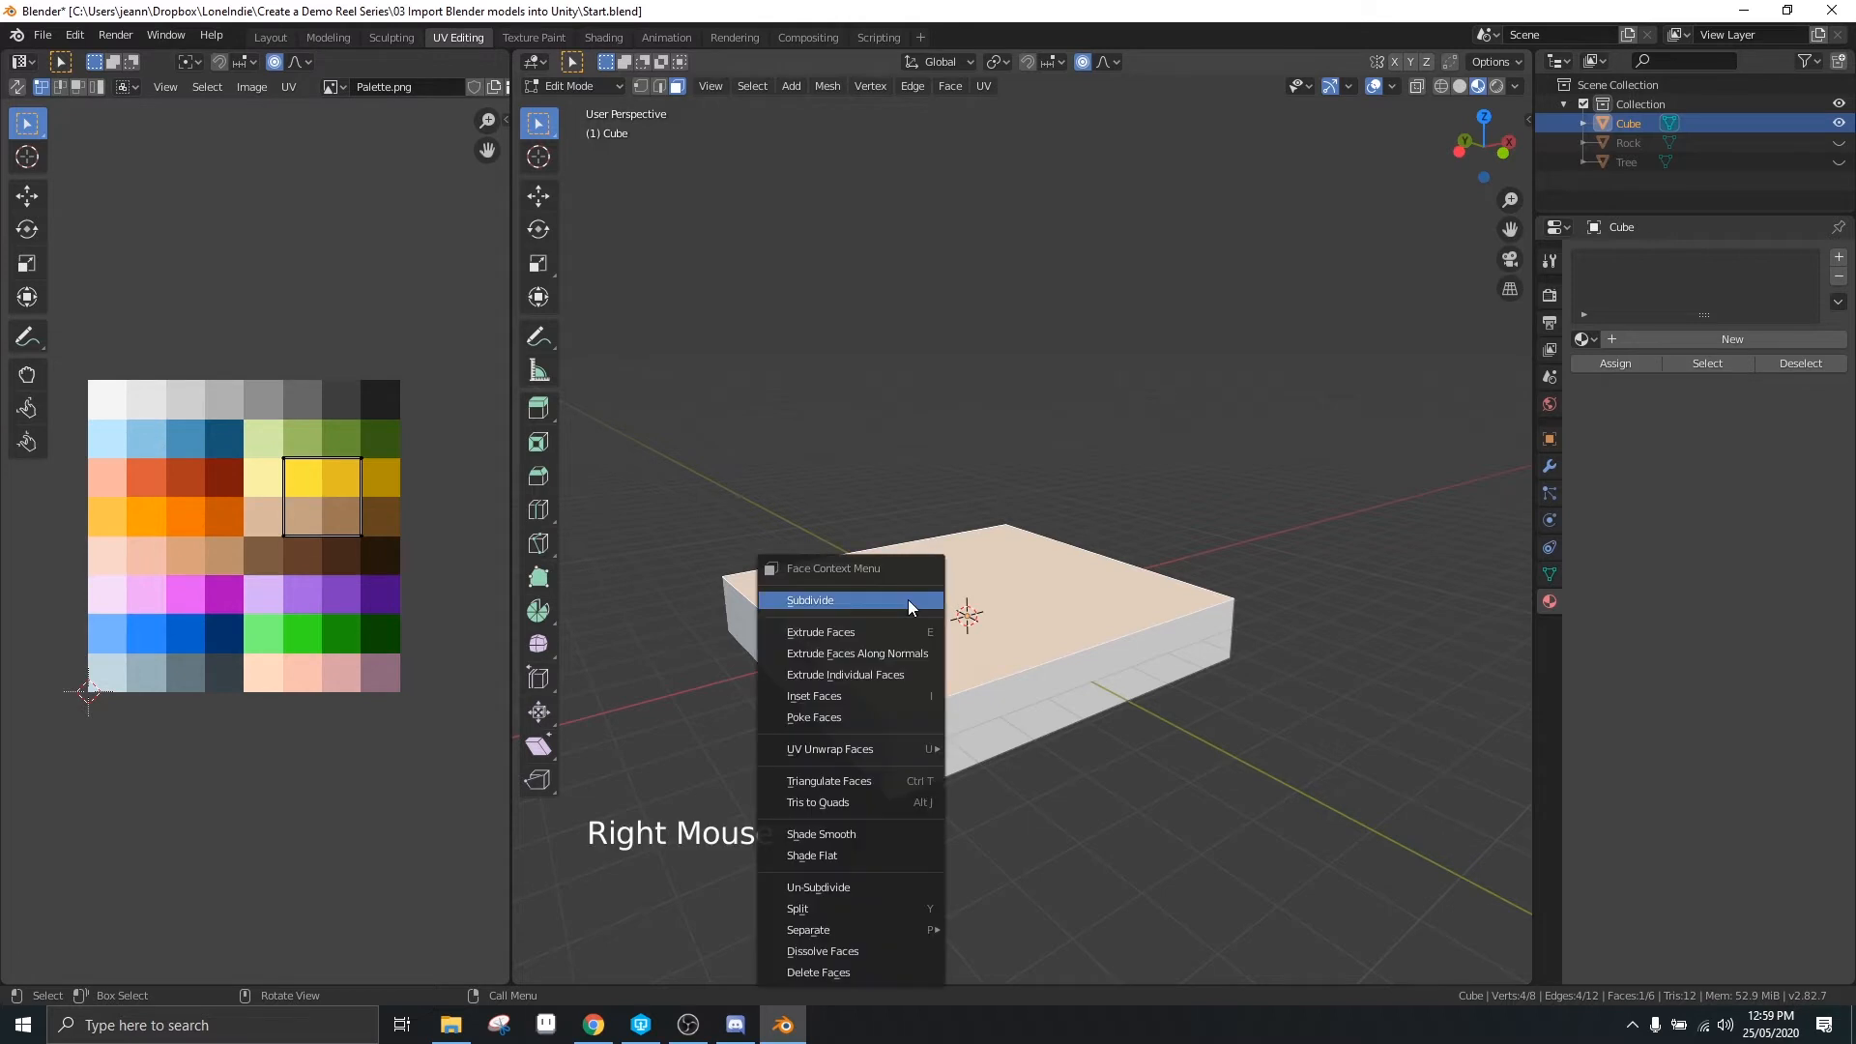
pyautogui.click(818, 600)
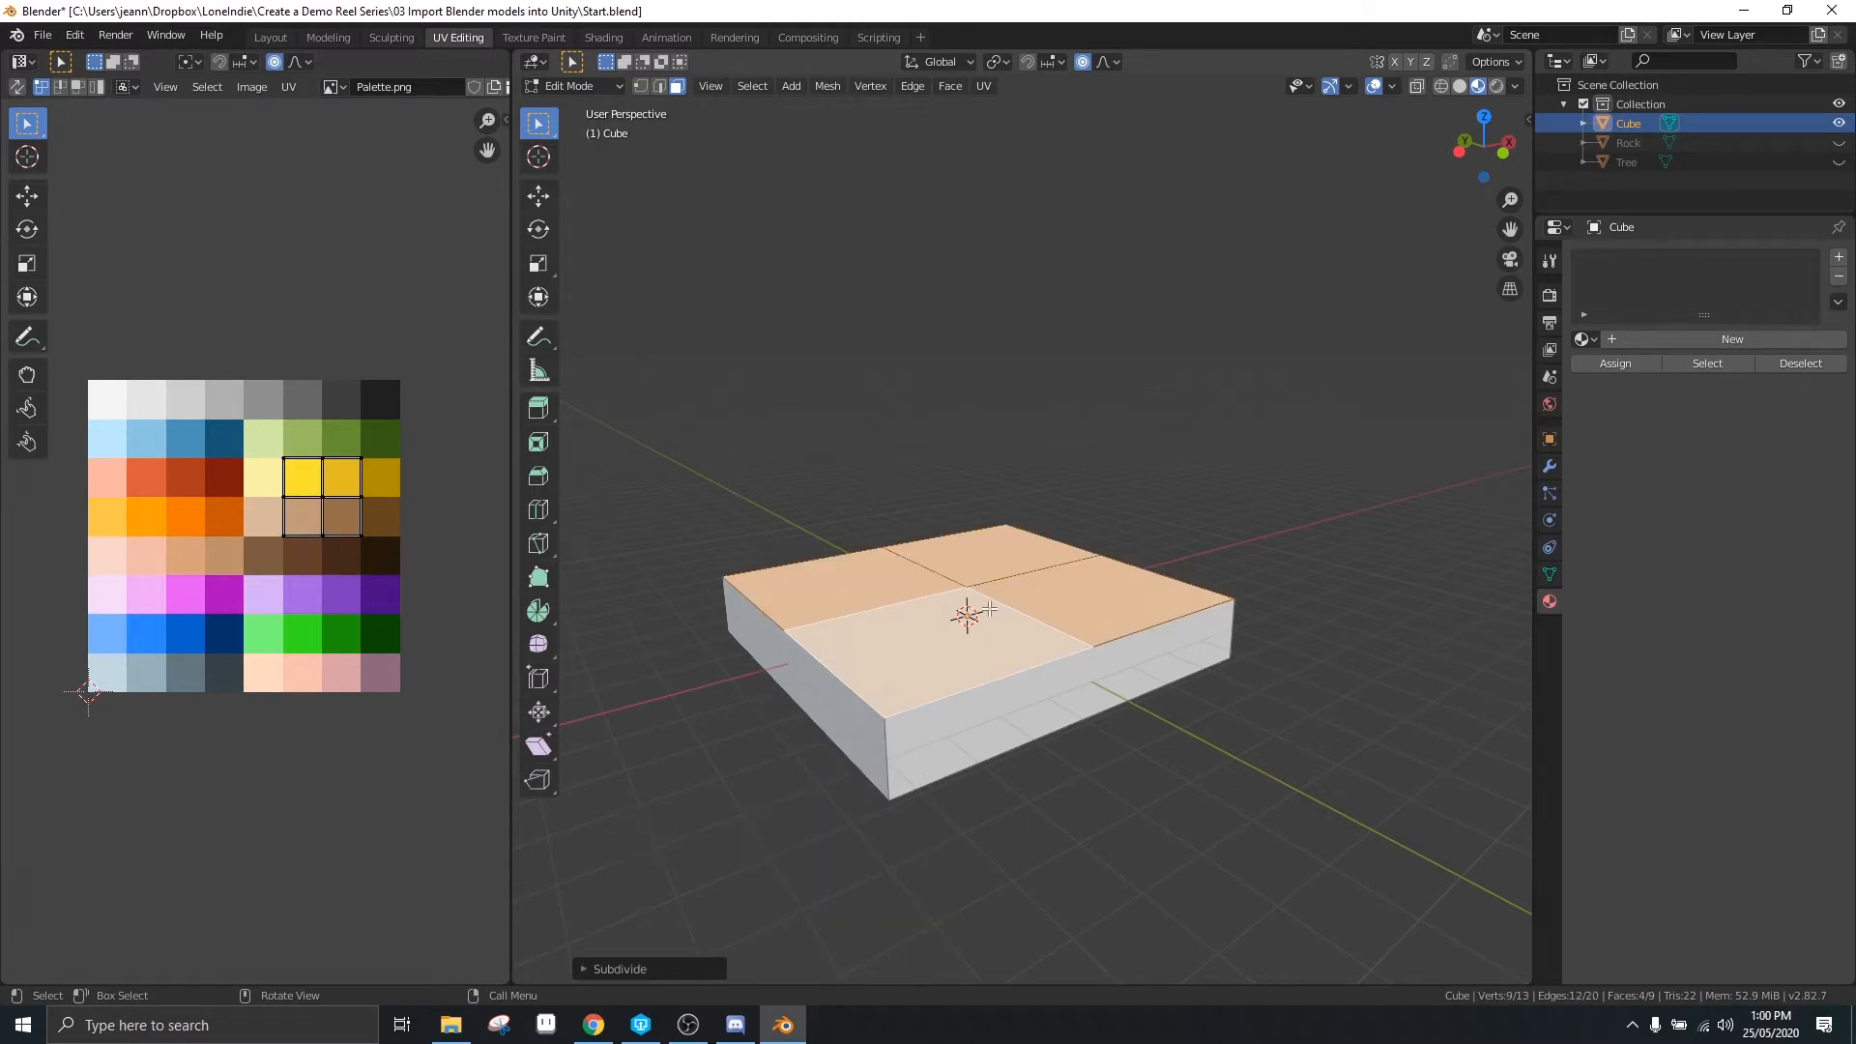
pyautogui.rightClick(870, 594)
pyautogui.click(868, 597)
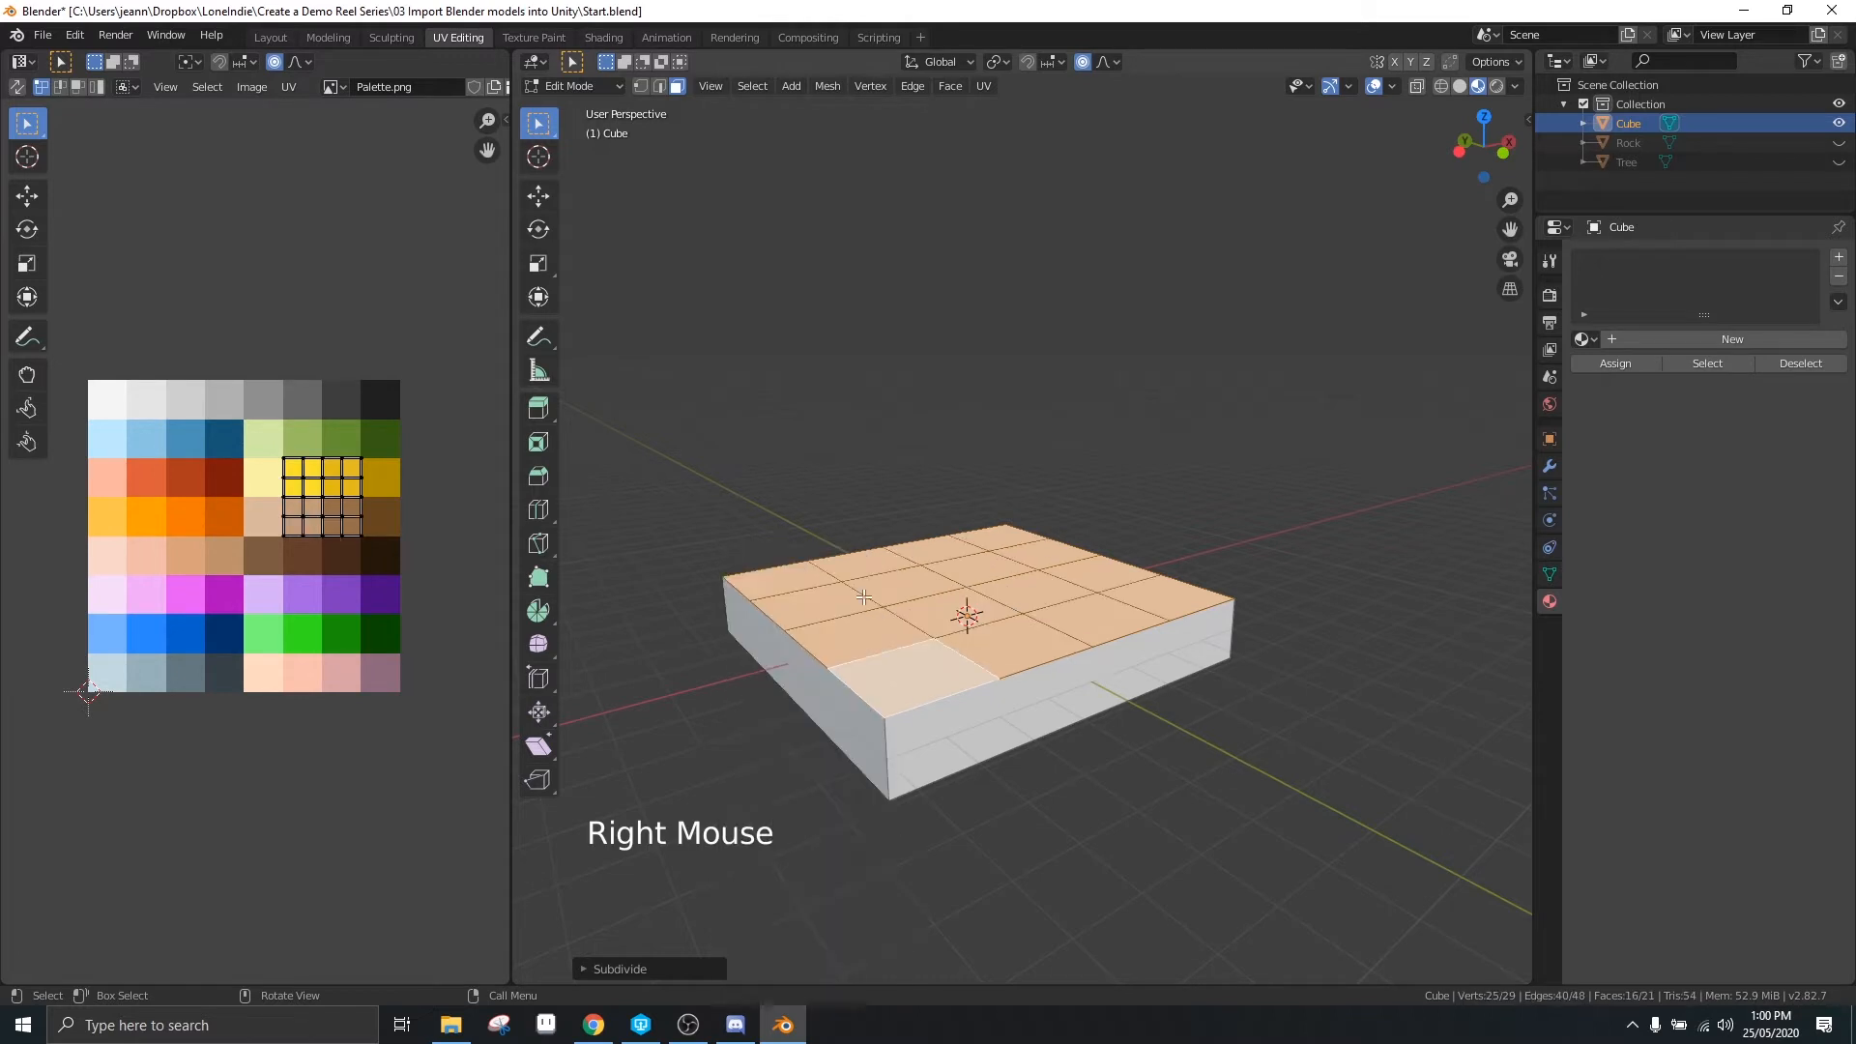
pyautogui.rightClick(901, 586)
pyautogui.click(903, 591)
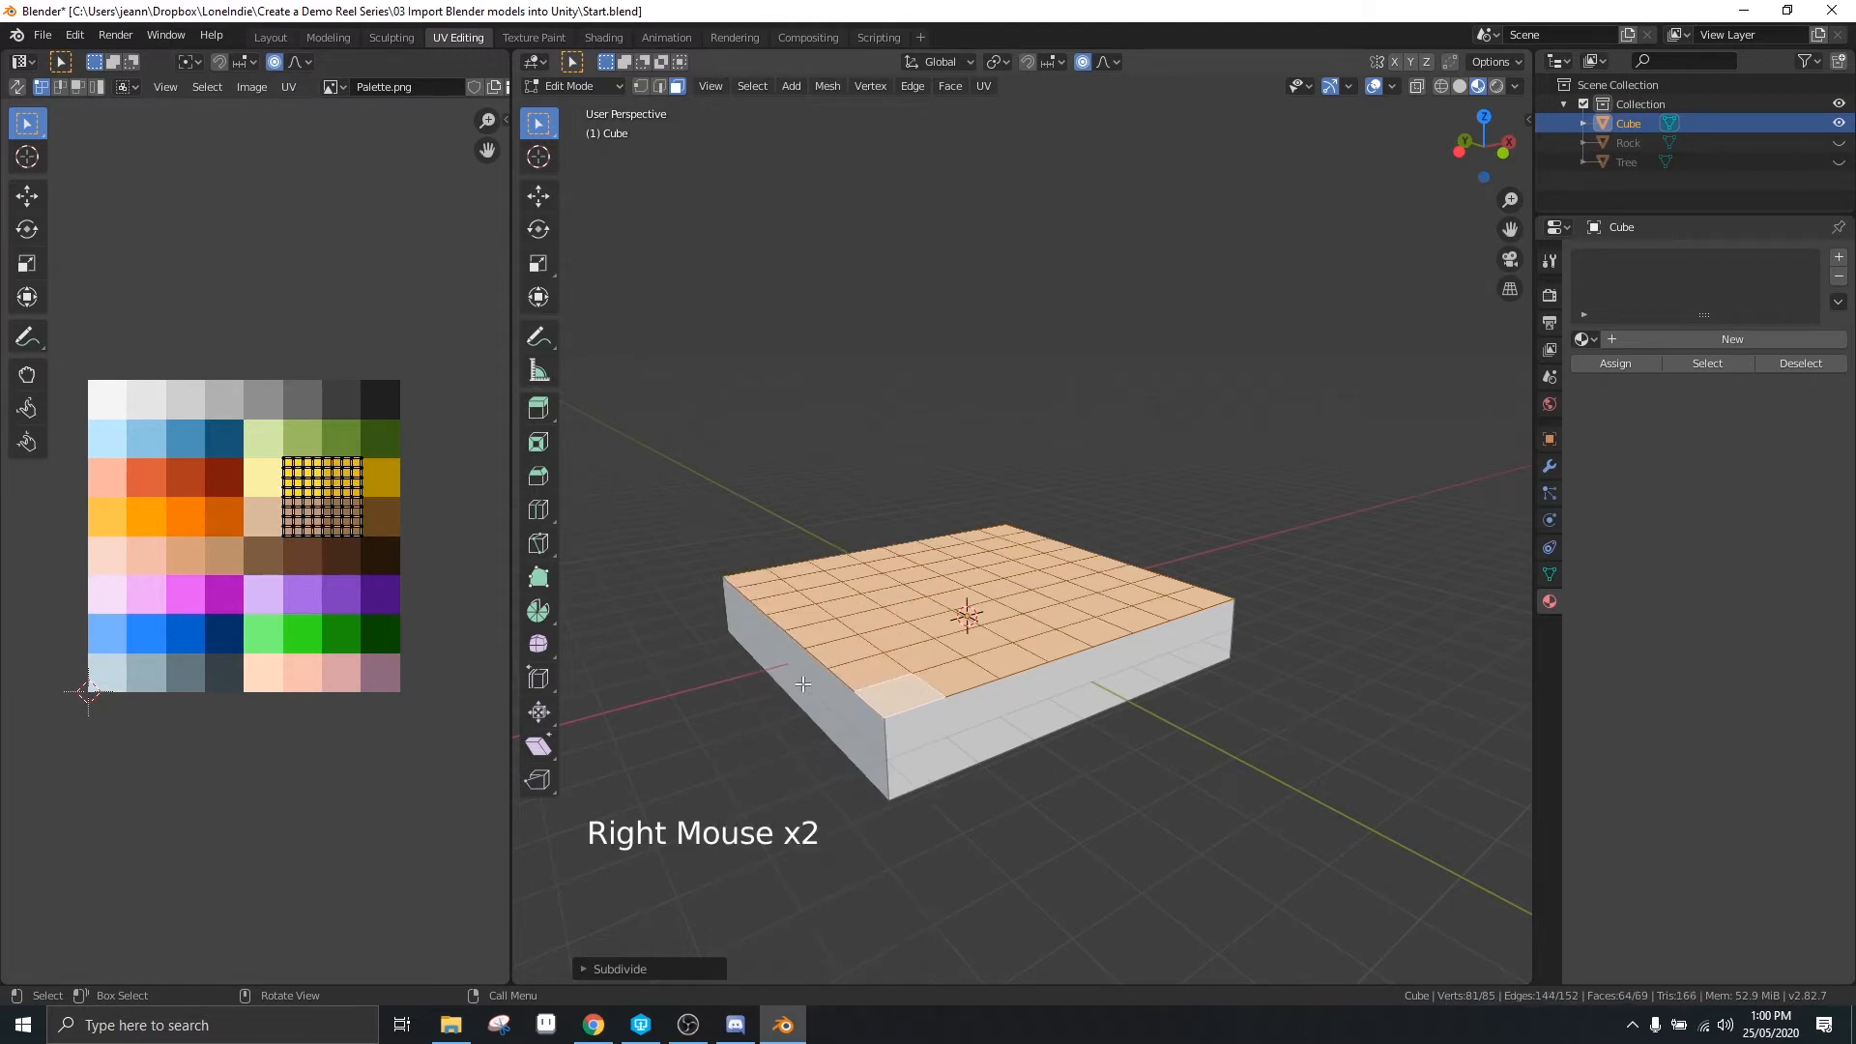
pyautogui.moveTo(874, 600); pyautogui.dragTo(892, 599, button='middle')
pyautogui.rightClick(893, 599)
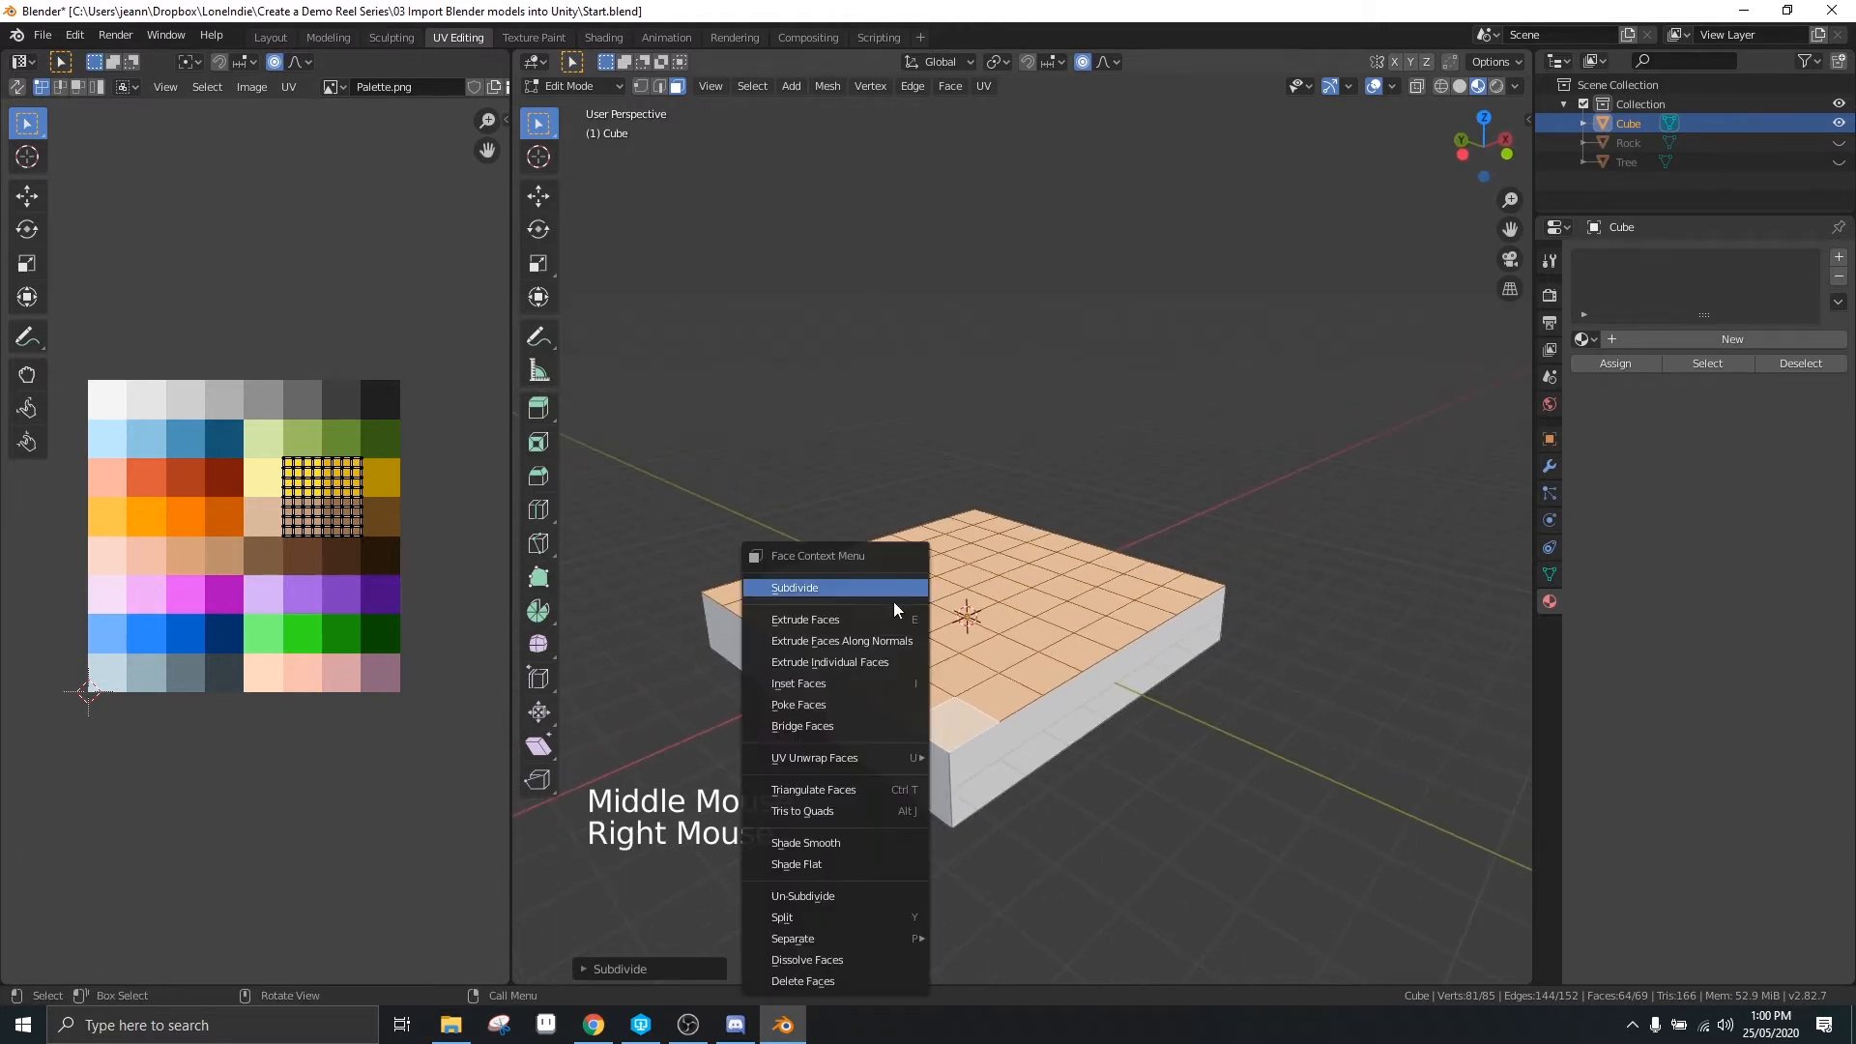
pyautogui.click(880, 591)
# Deselect all faces of the slab and switch to vertex selection
pyautogui.moveTo(997, 662); pyautogui.dragTo(1175, 773, button='middle')
pyautogui.click(1176, 774)
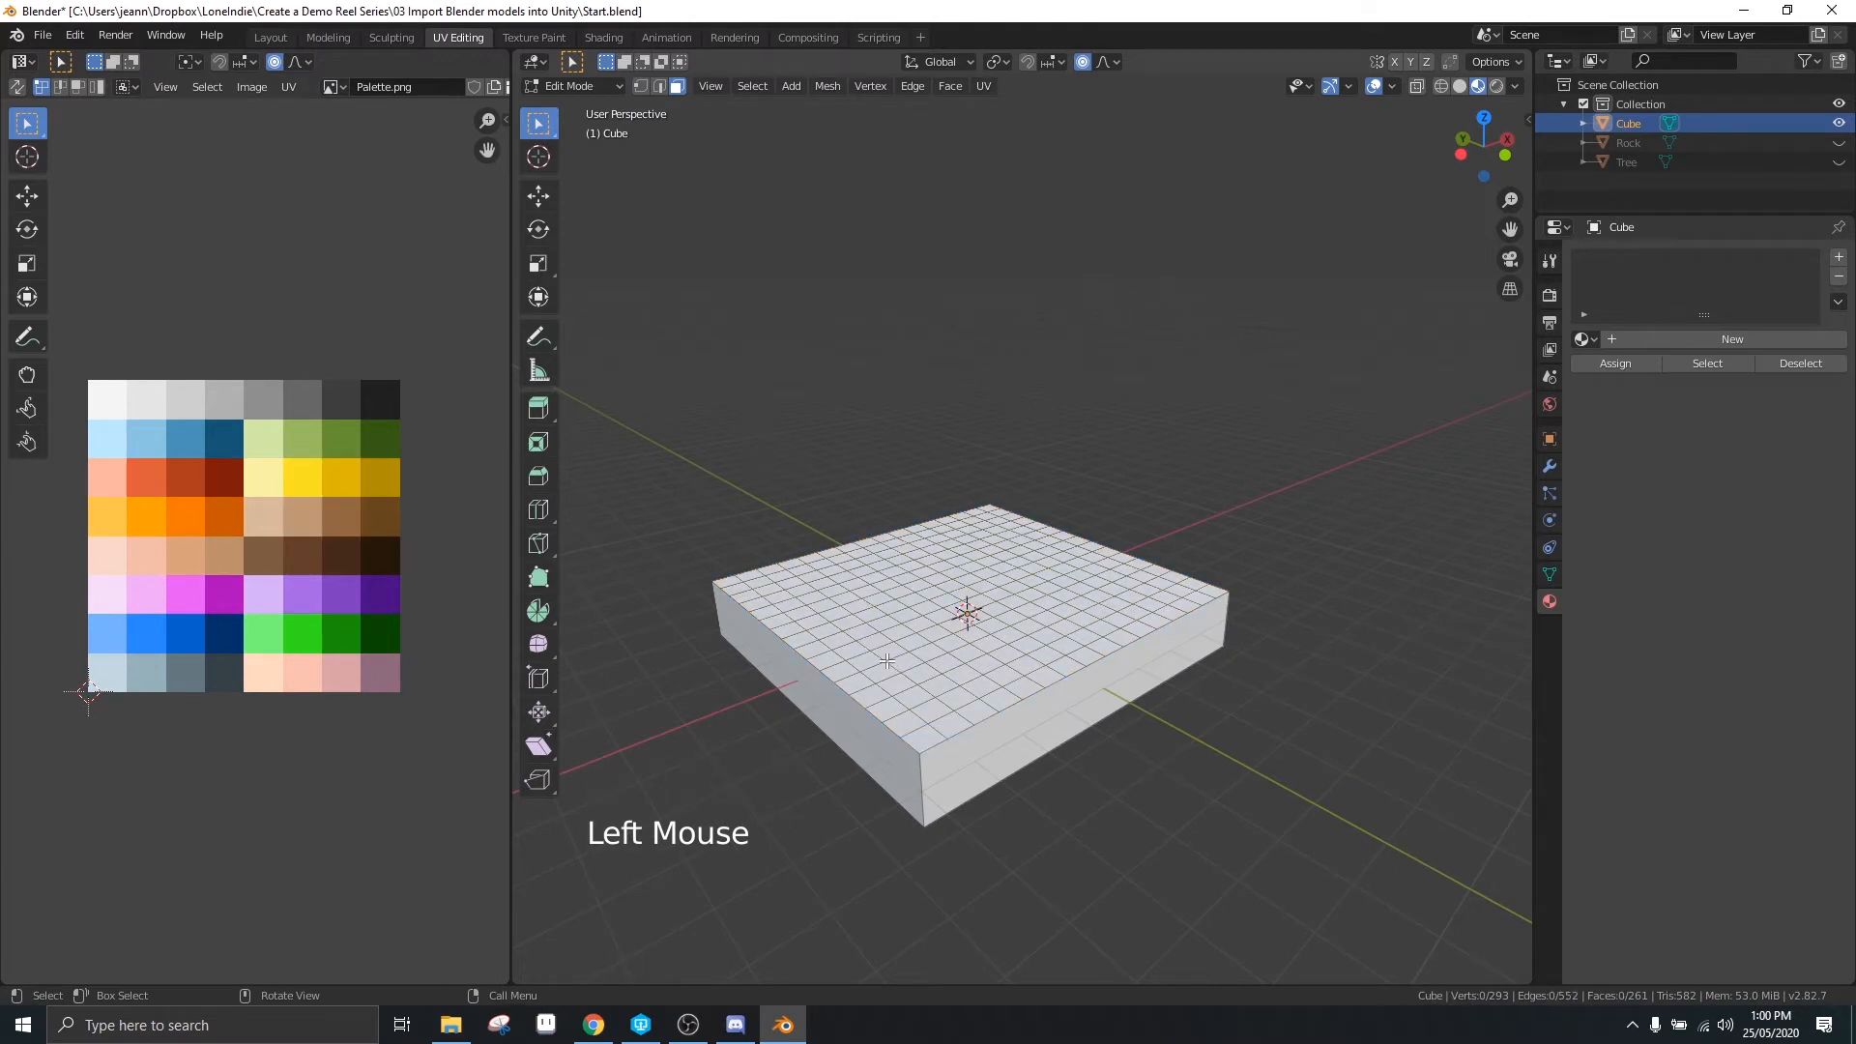
pyautogui.press('1')
pyautogui.moveTo(897, 664); pyautogui.dragTo(955, 691, button='middle')
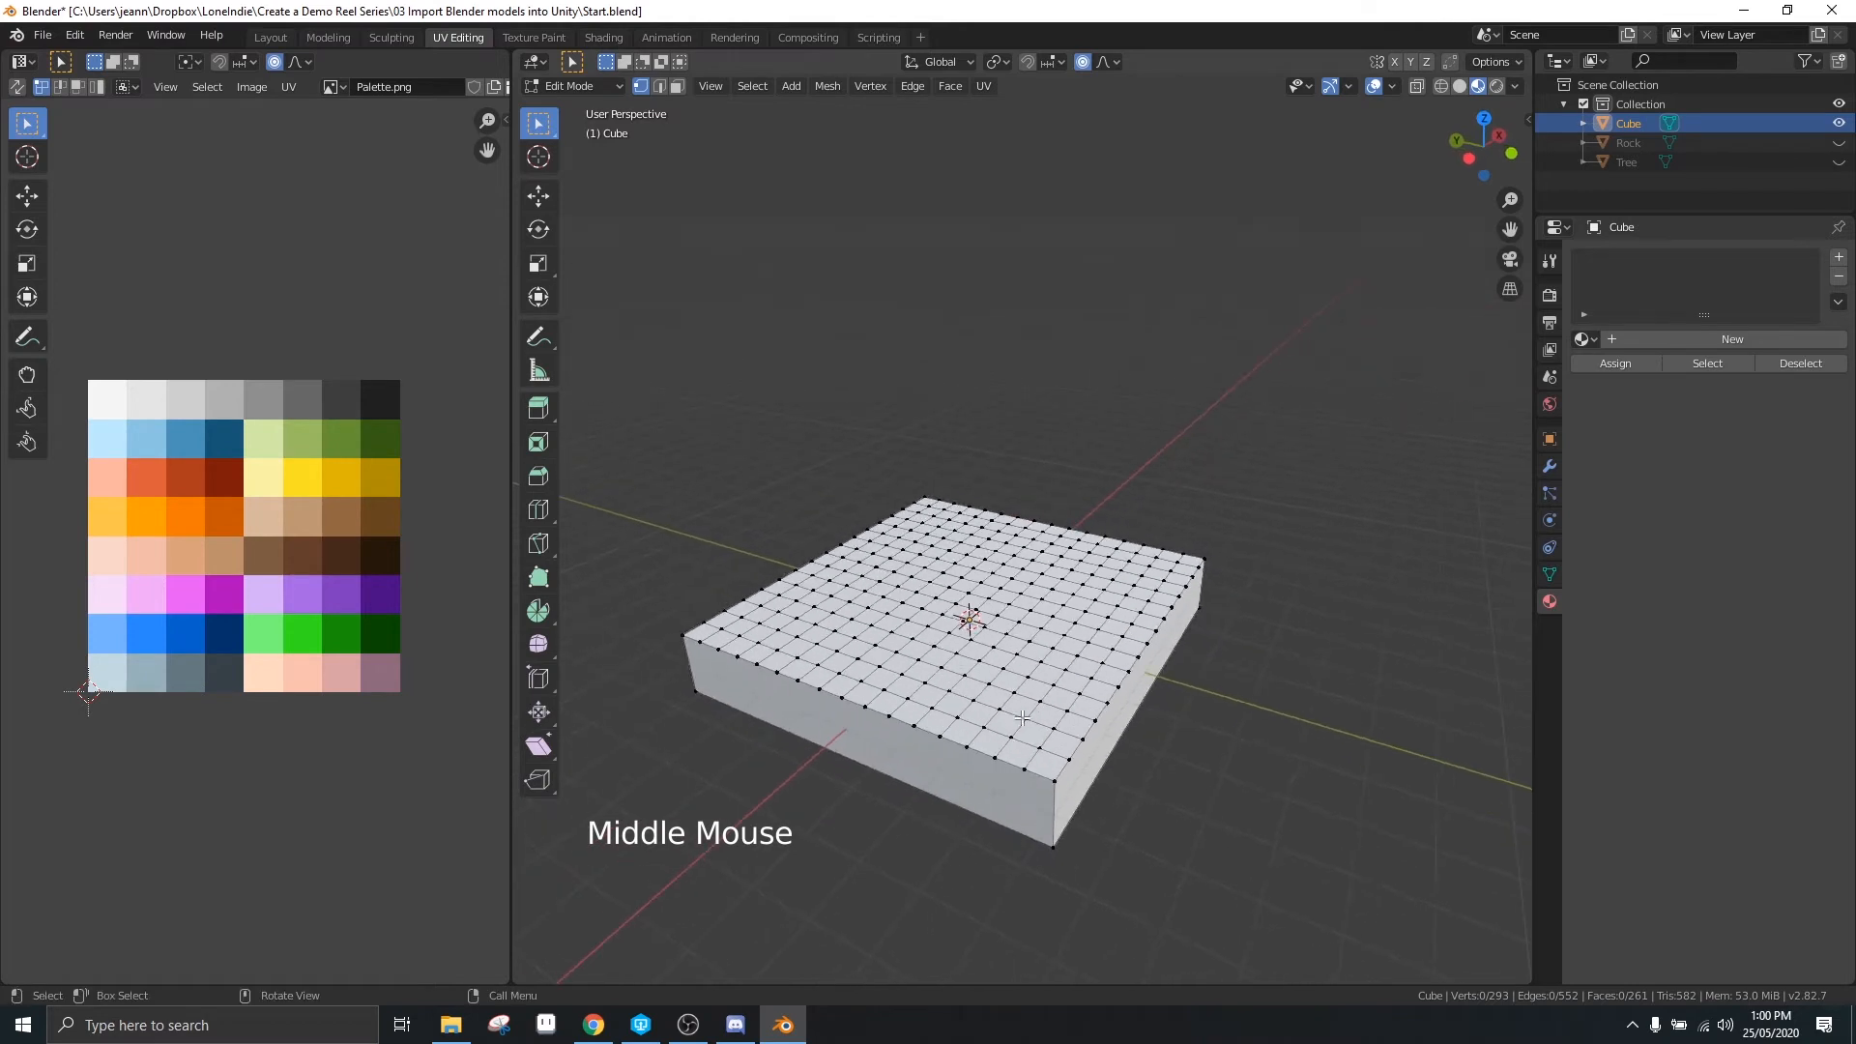
pyautogui.keyDown('alt'); pyautogui.click(1103, 710); pyautogui.keyUp('alt')
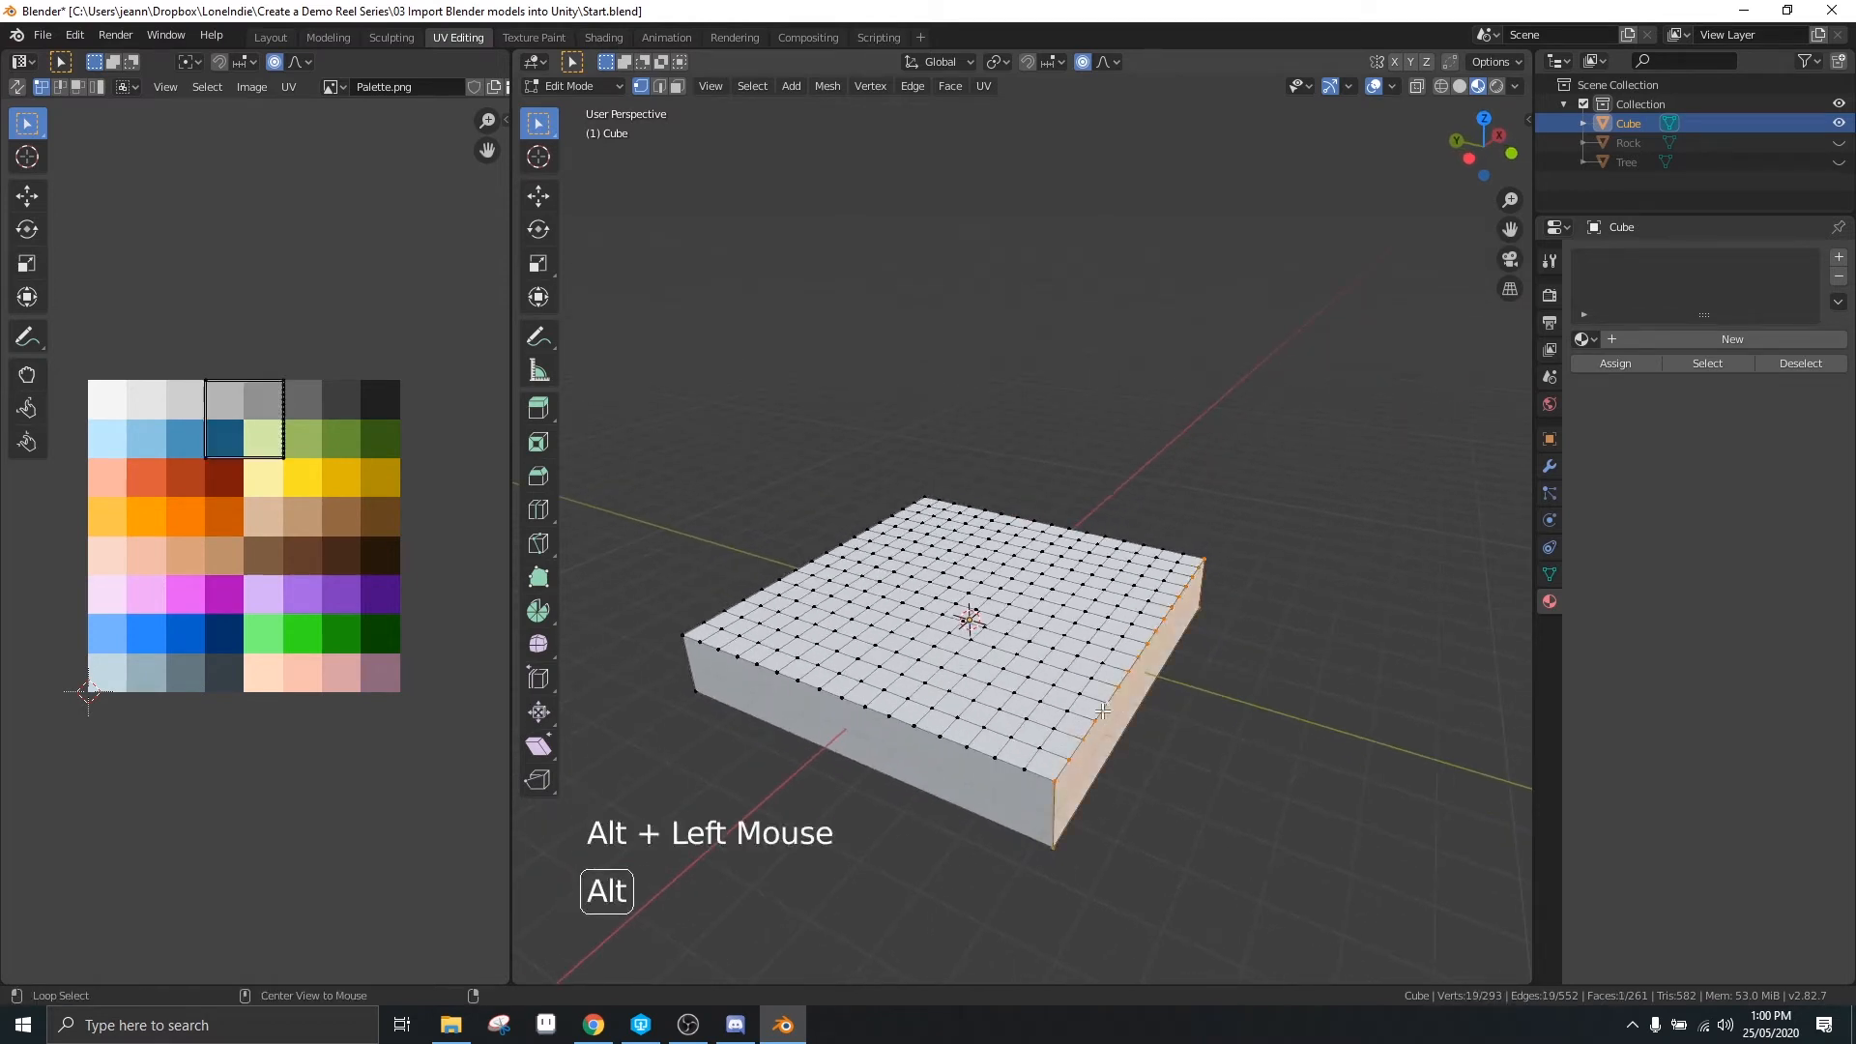
pyautogui.press('g')
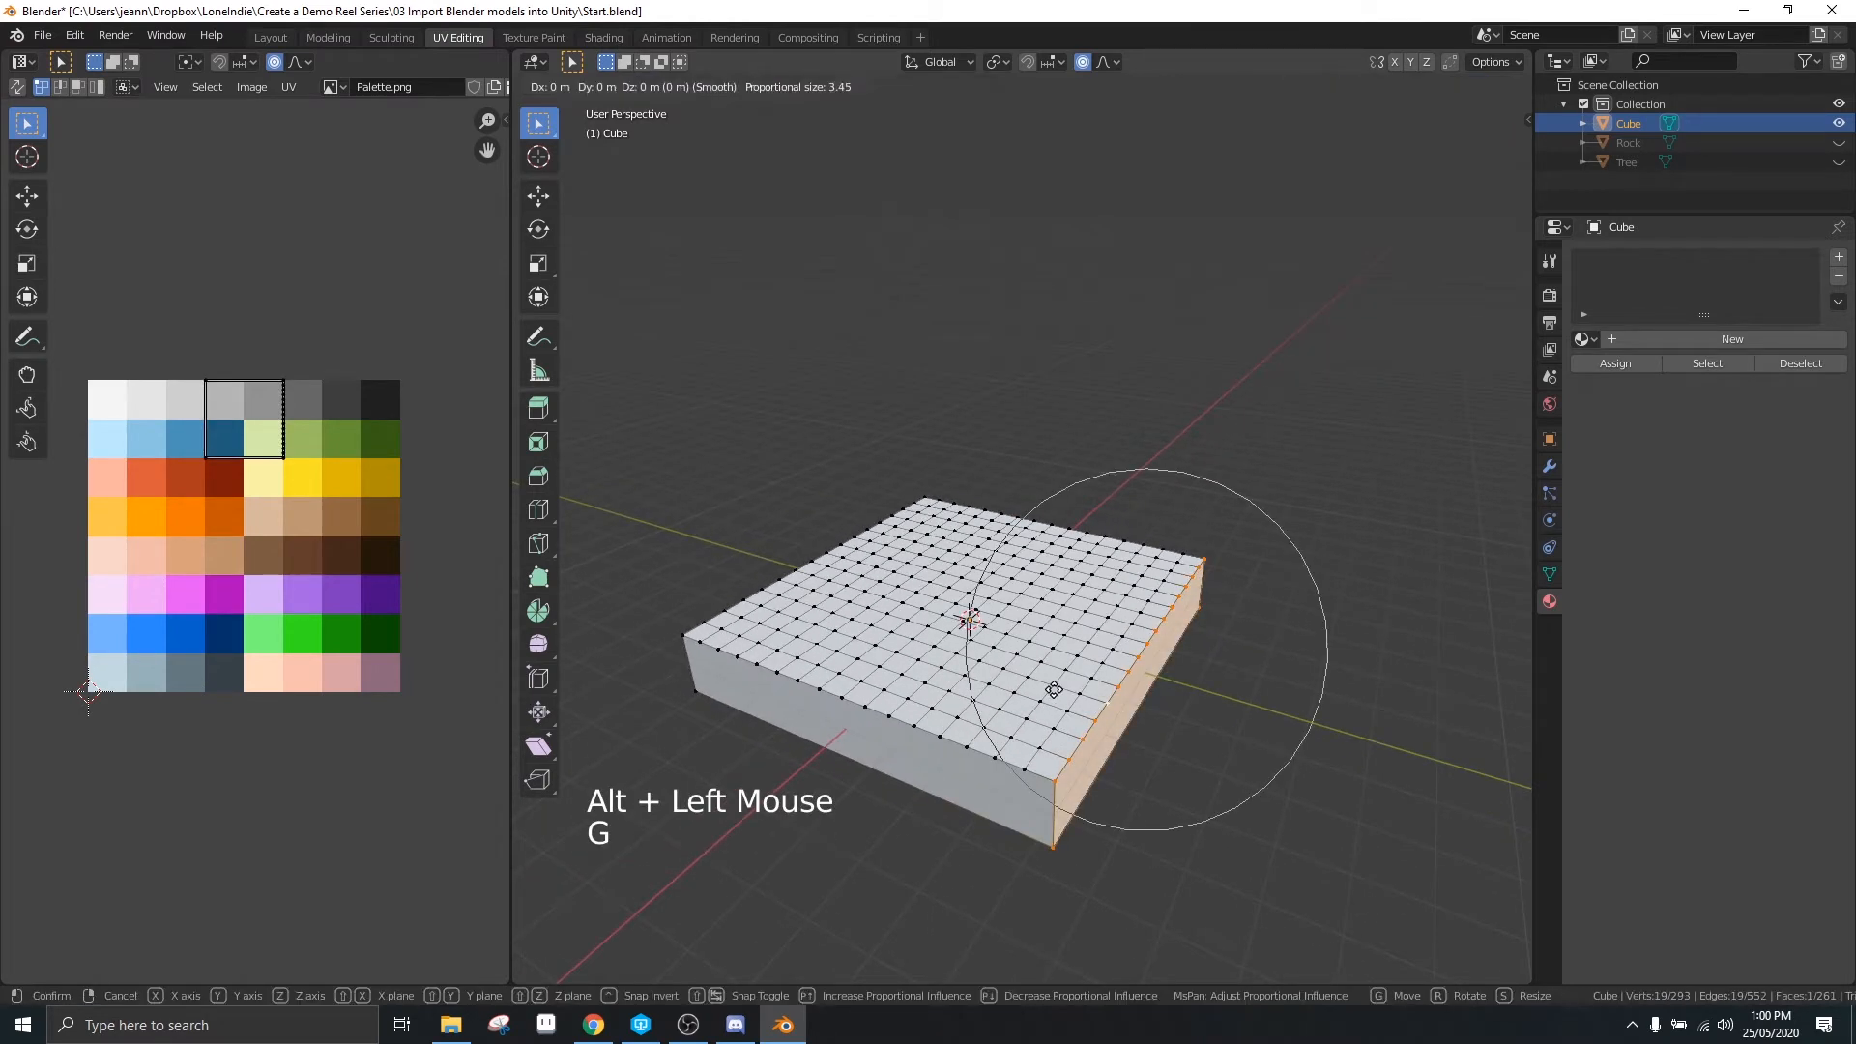
pyautogui.press('z')
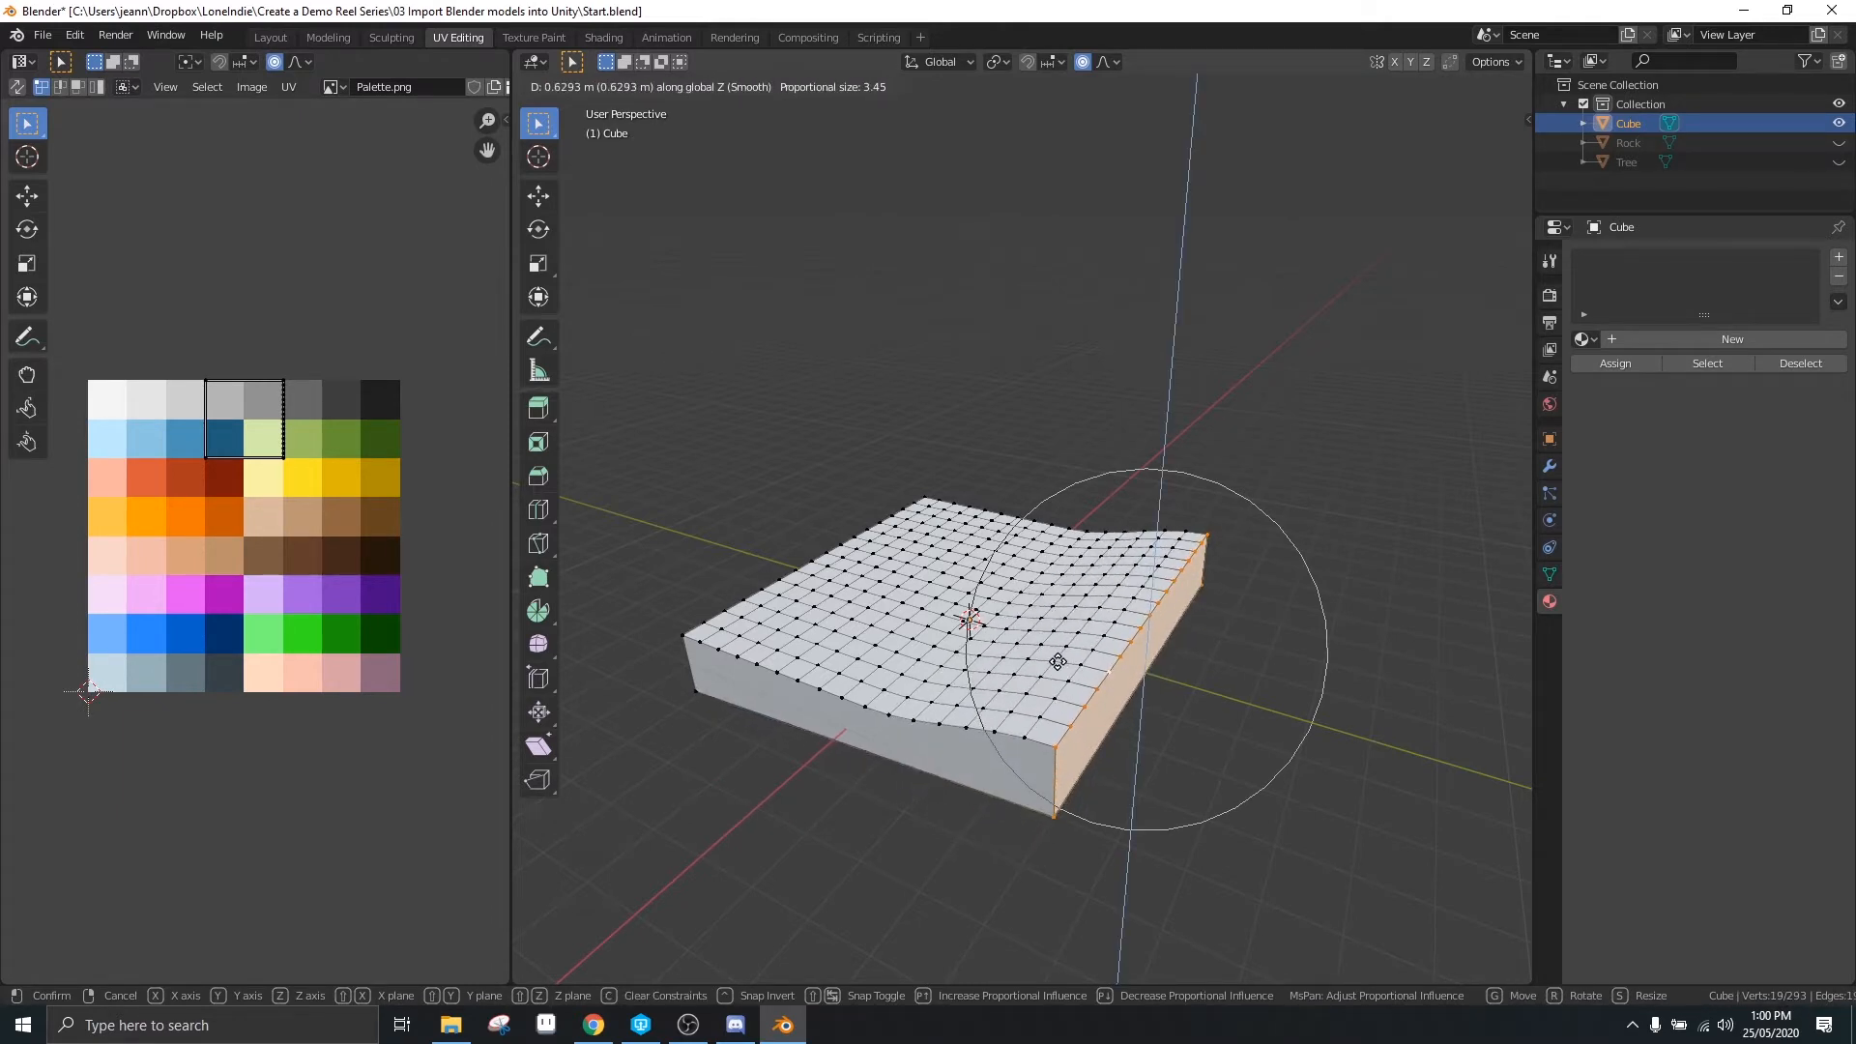
pyautogui.press('Escape')
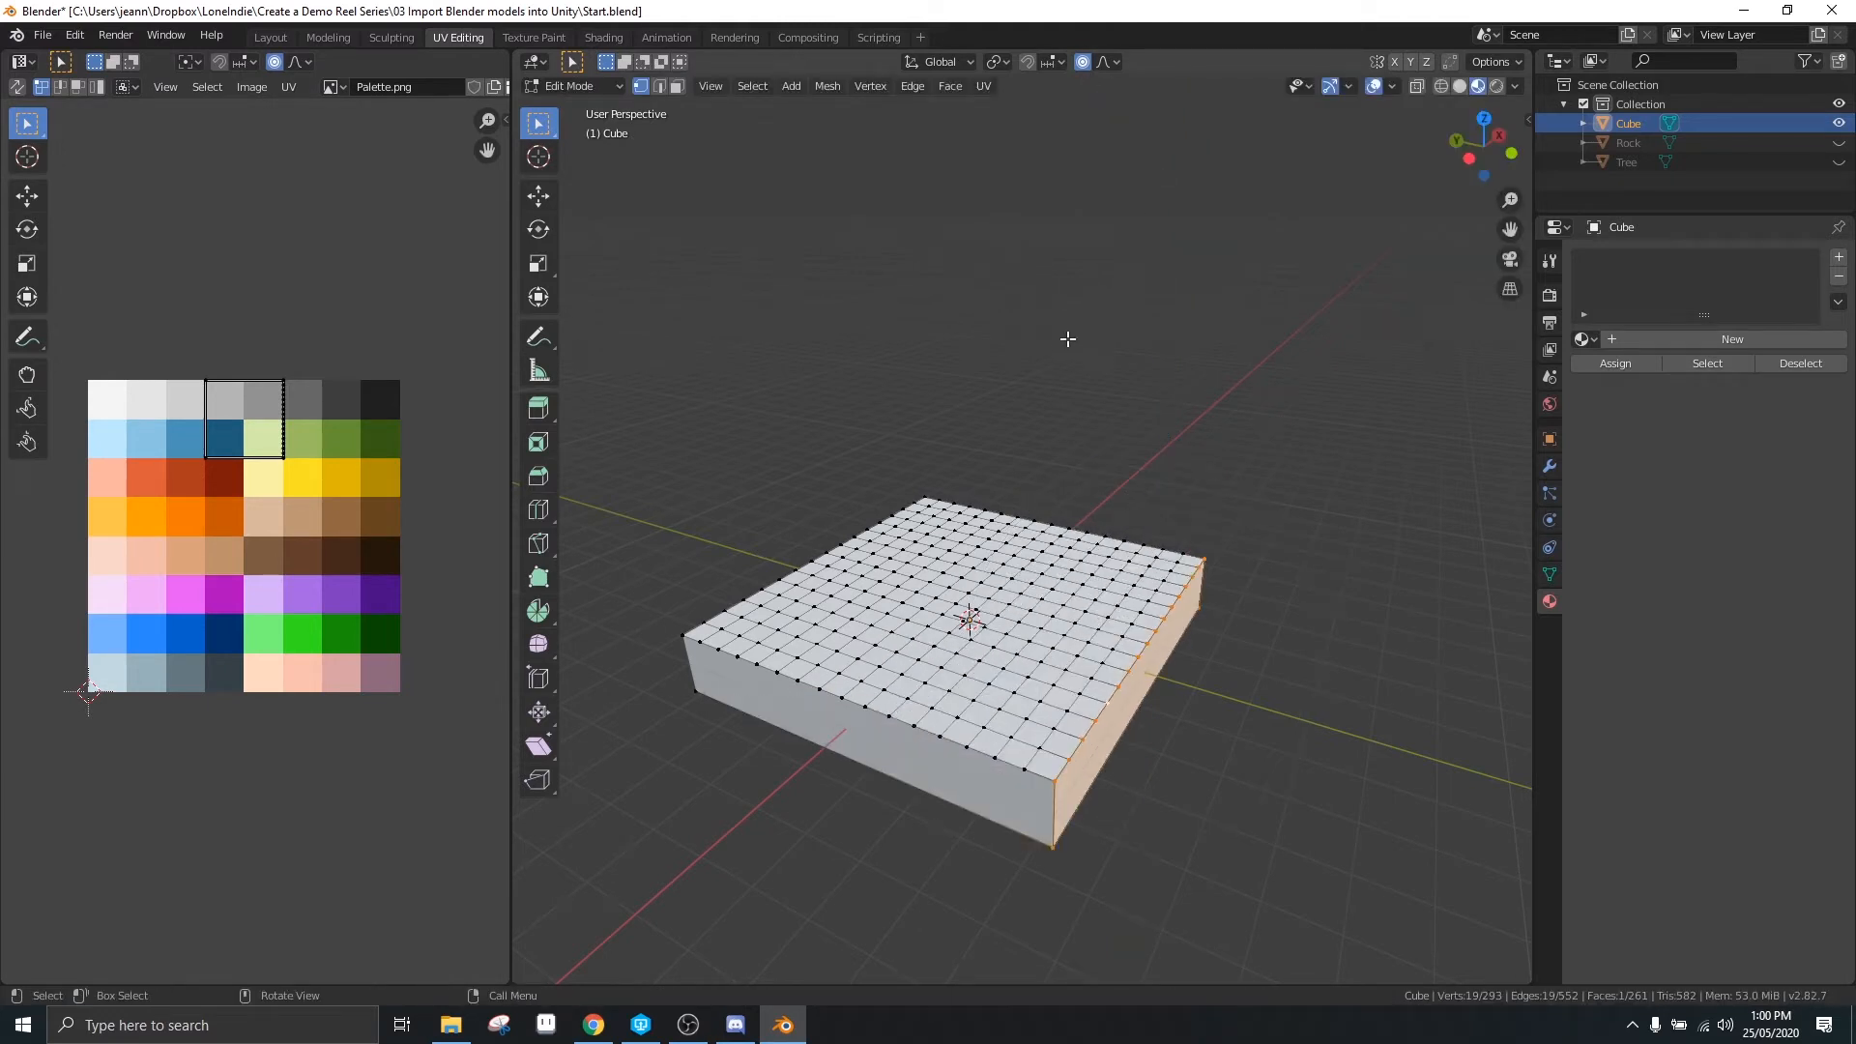
# With proportional editing on, lower the selected side face along Z by about 0.5 m, using a proportional size of 0.75
pyautogui.press('o')
pyautogui.press('o')
pyautogui.press('g')
pyautogui.press('z')
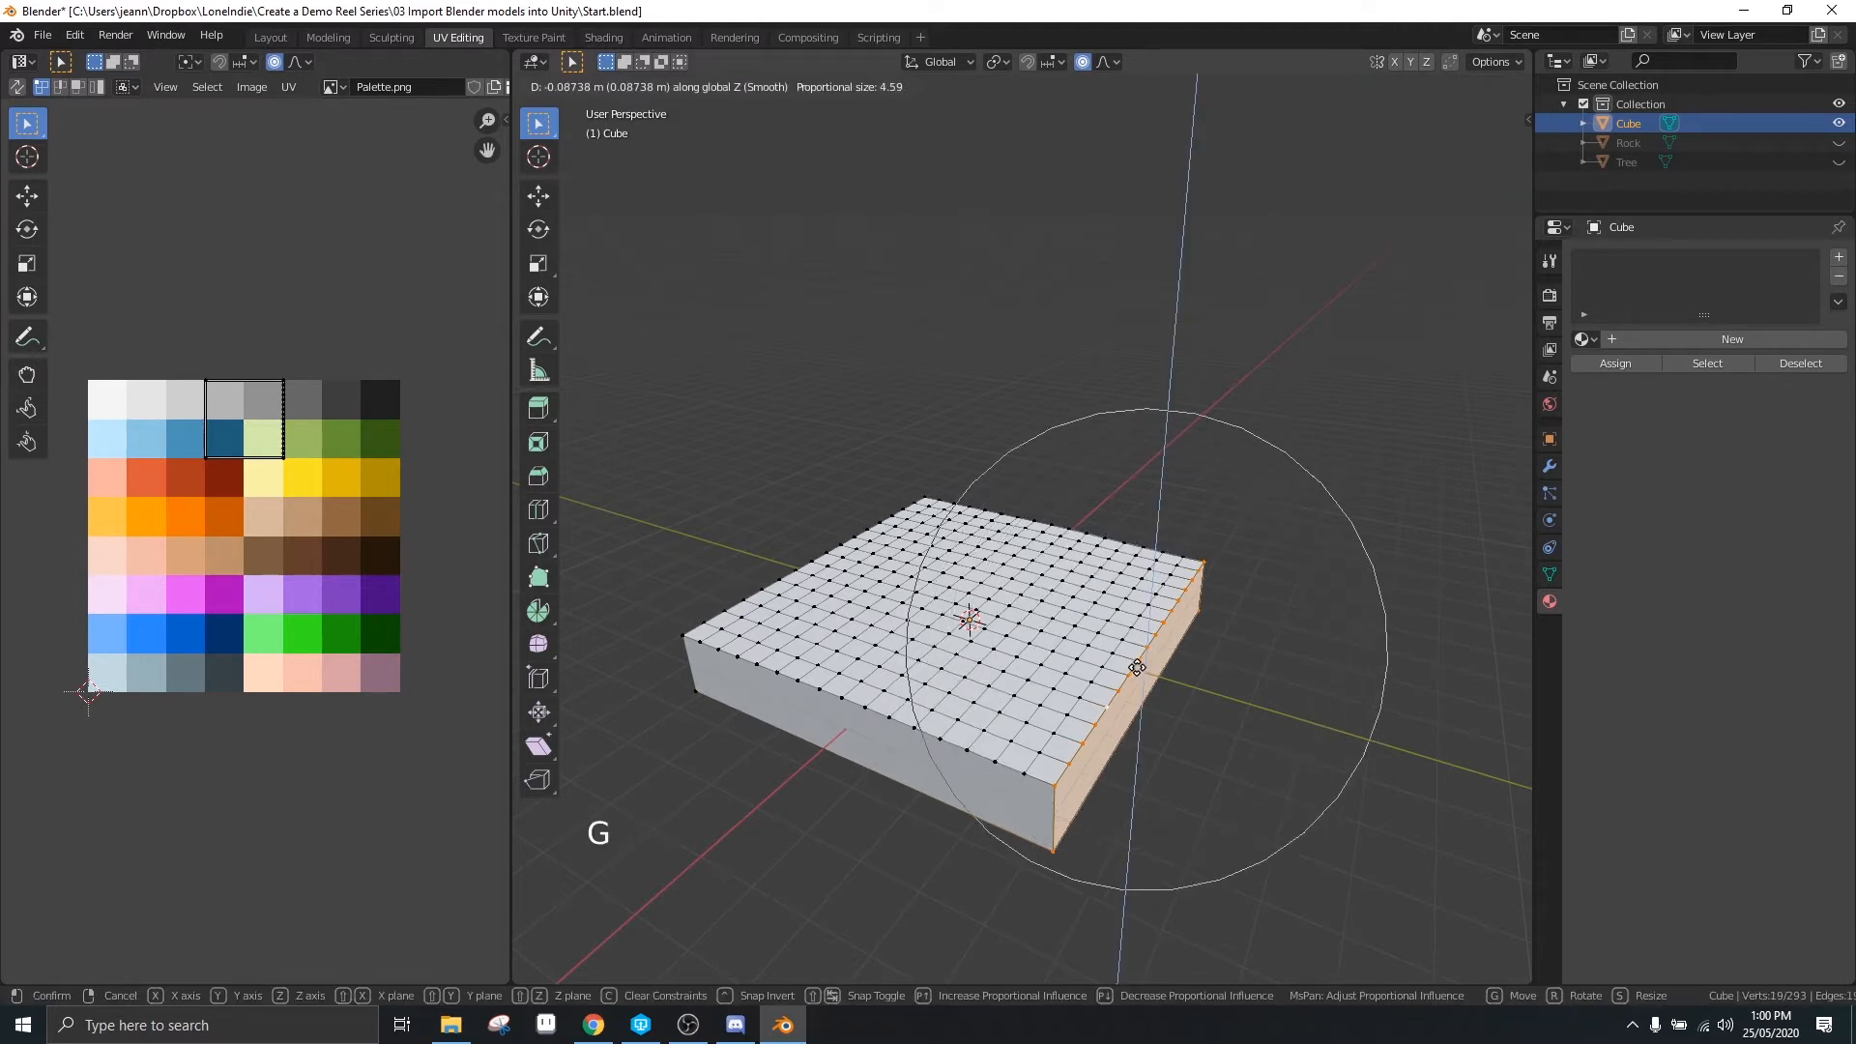
pyautogui.scroll(9, 1136, 667)
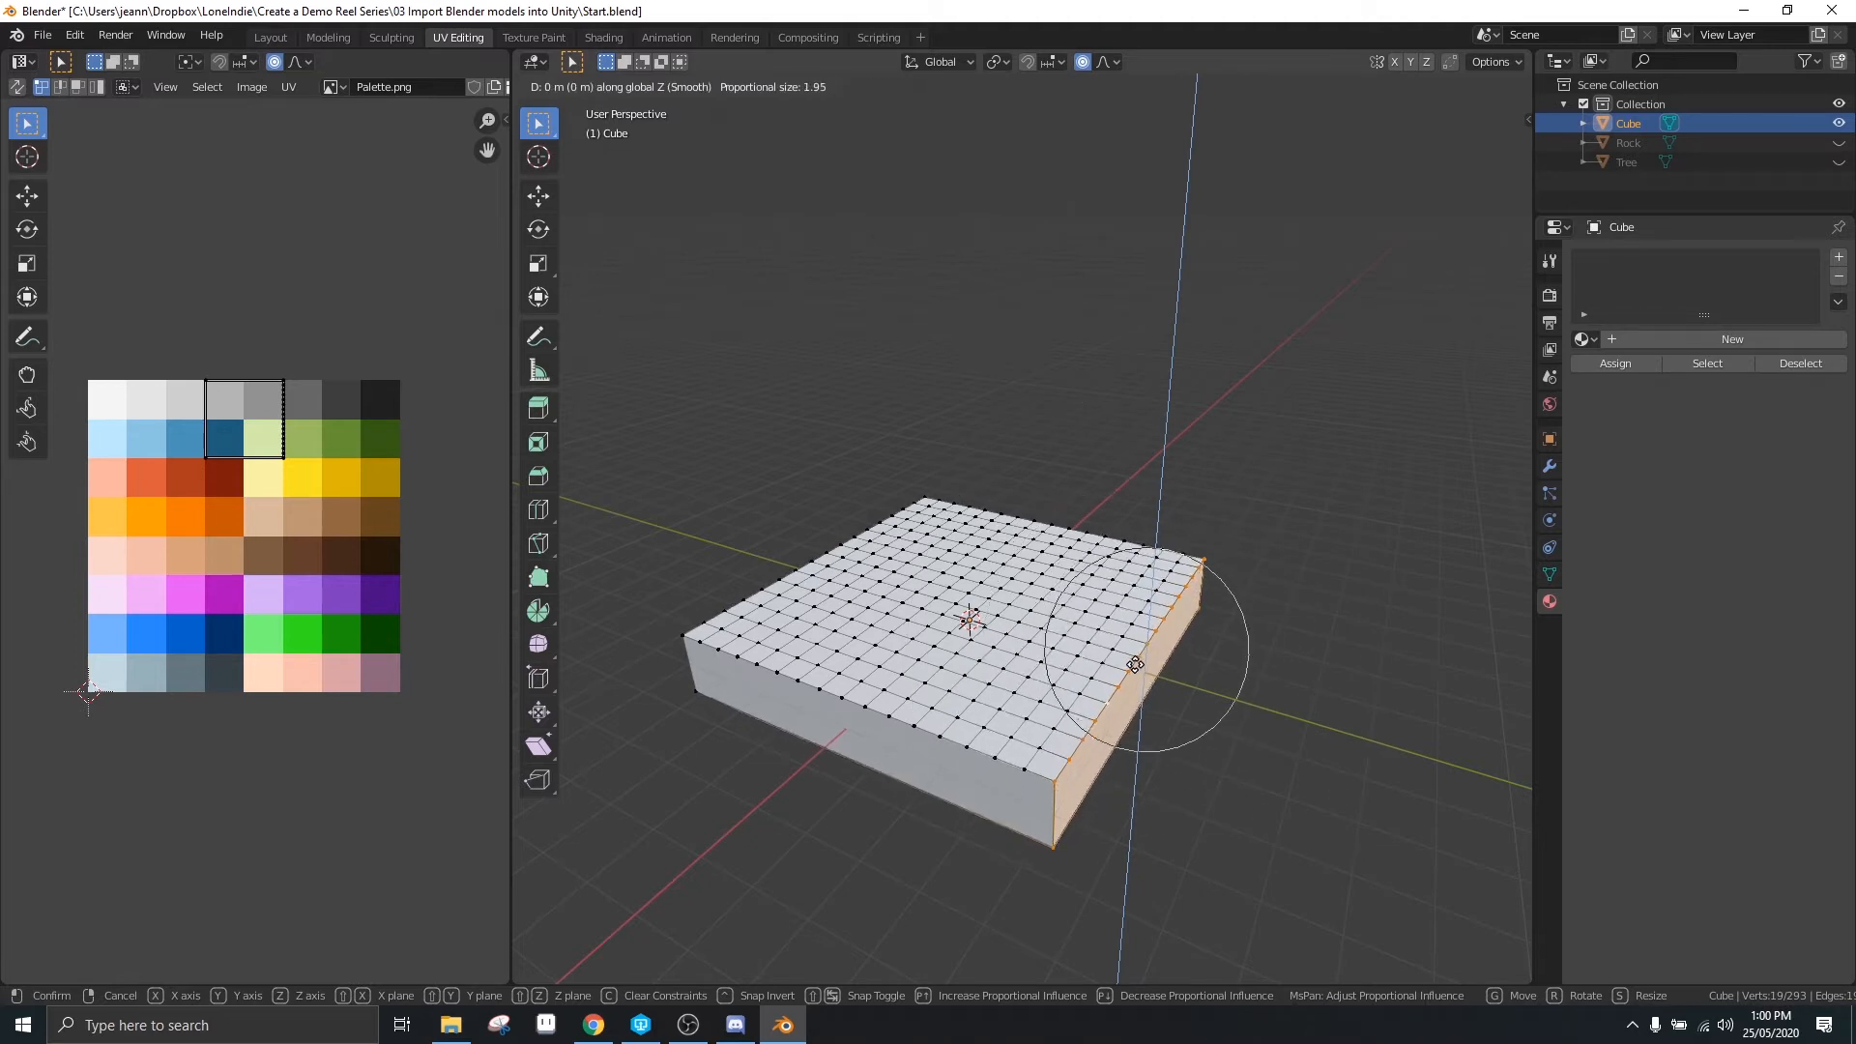
pyautogui.scroll(7, 1137, 667)
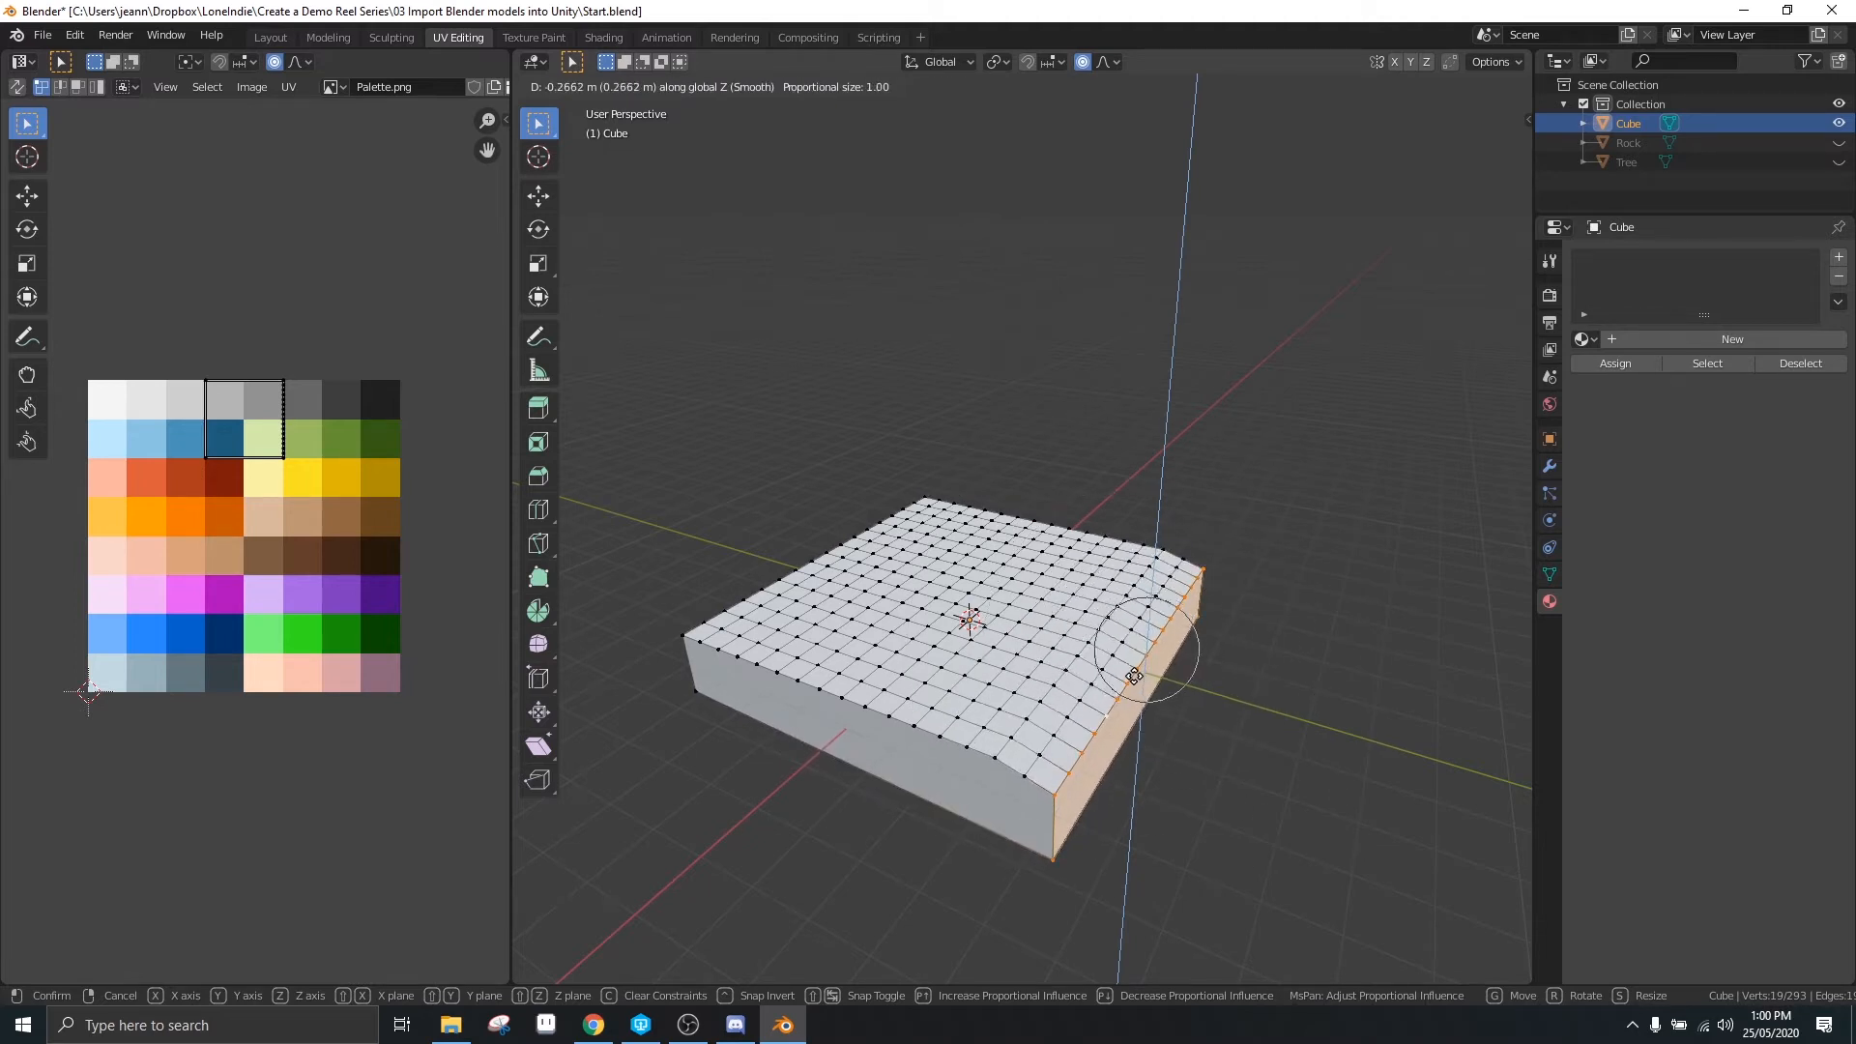
pyautogui.scroll(3, 1133, 680)
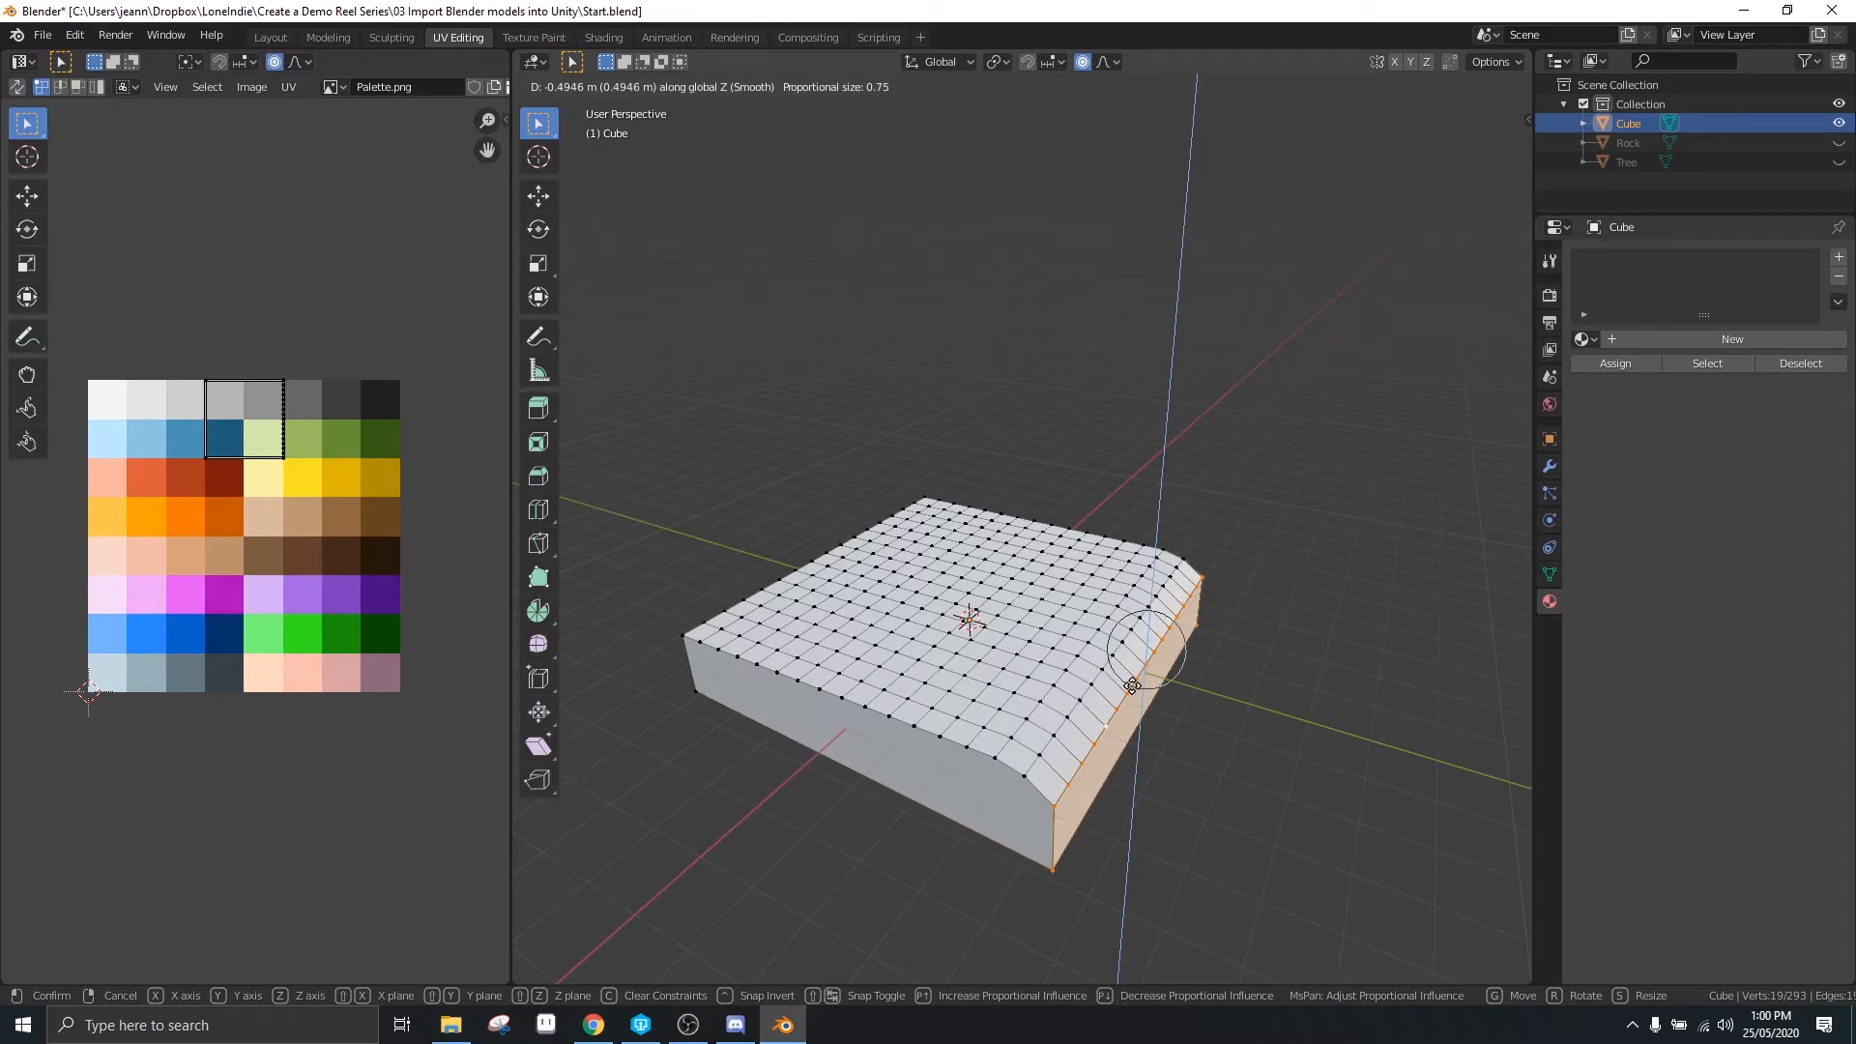
pyautogui.click(1132, 684)
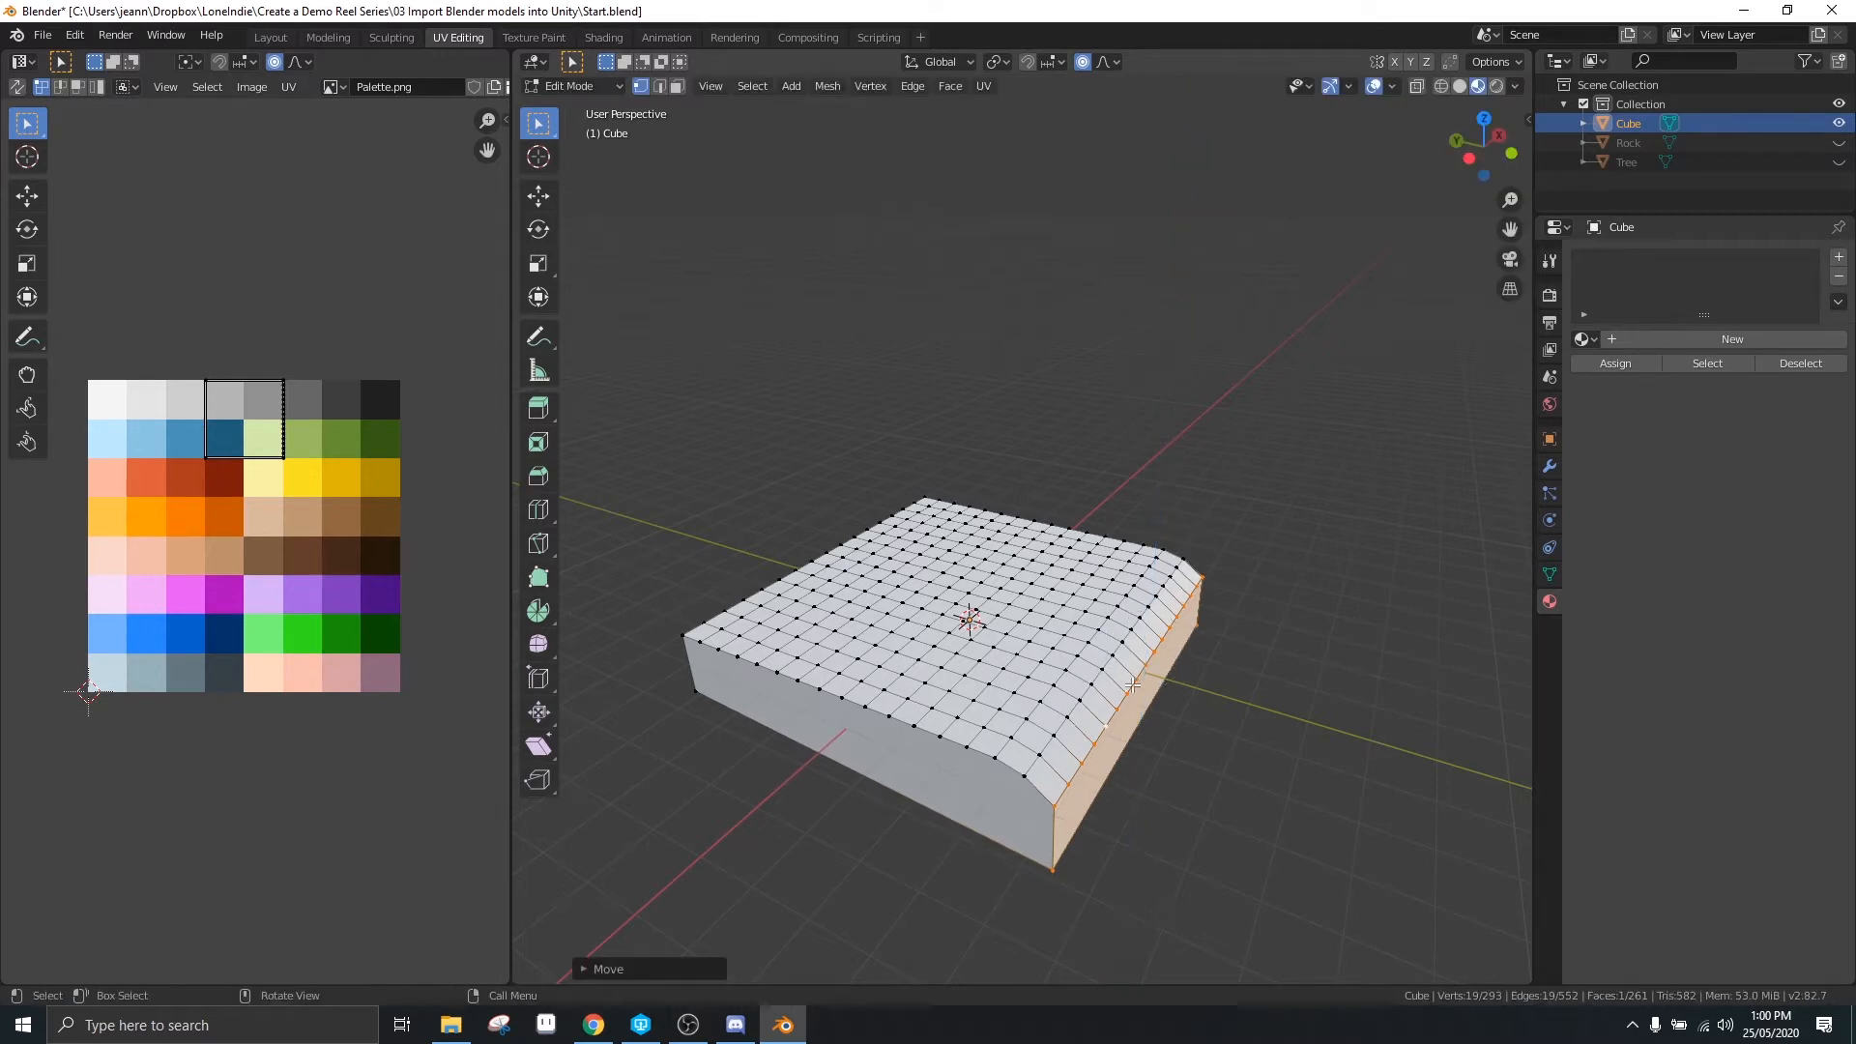
# Lower the next two sides of the slab in turn with the 0.75 proportional size, rounding the top's borders
pyautogui.keyDown('alt'); pyautogui.click(879, 715); pyautogui.keyUp('alt')
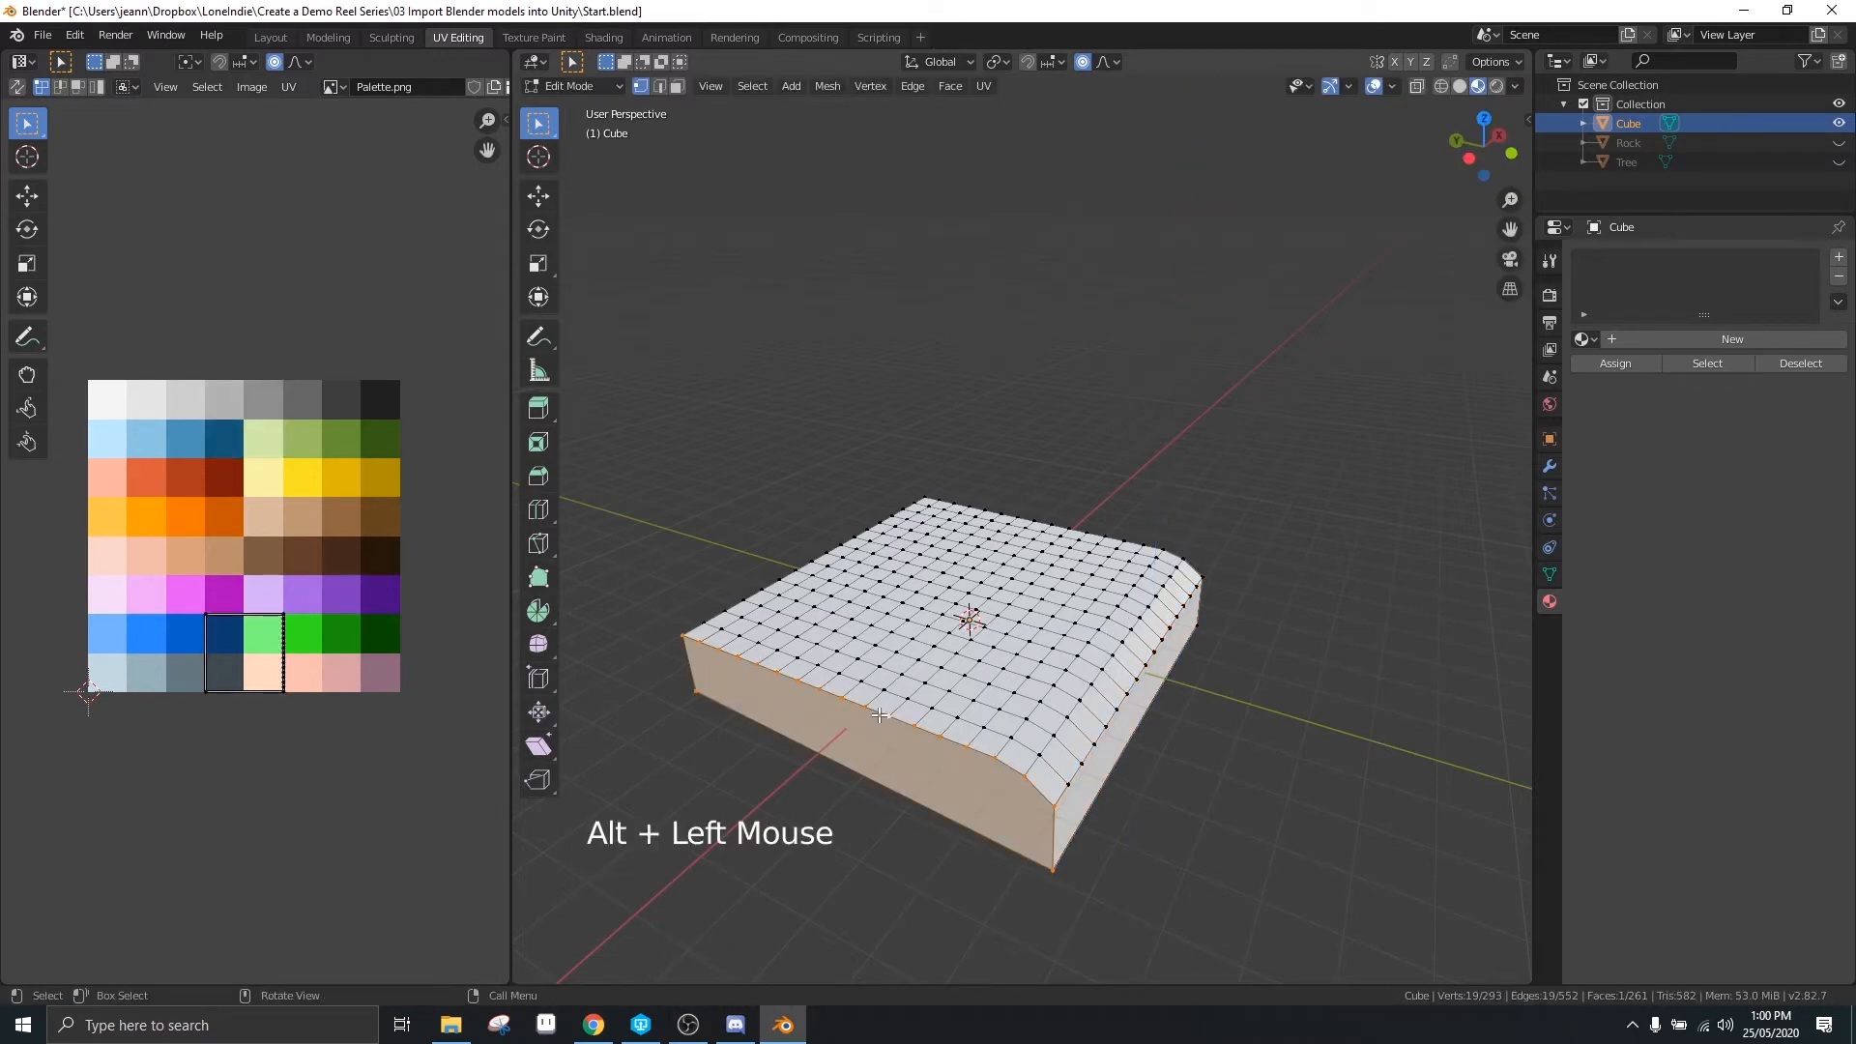
pyautogui.press('g')
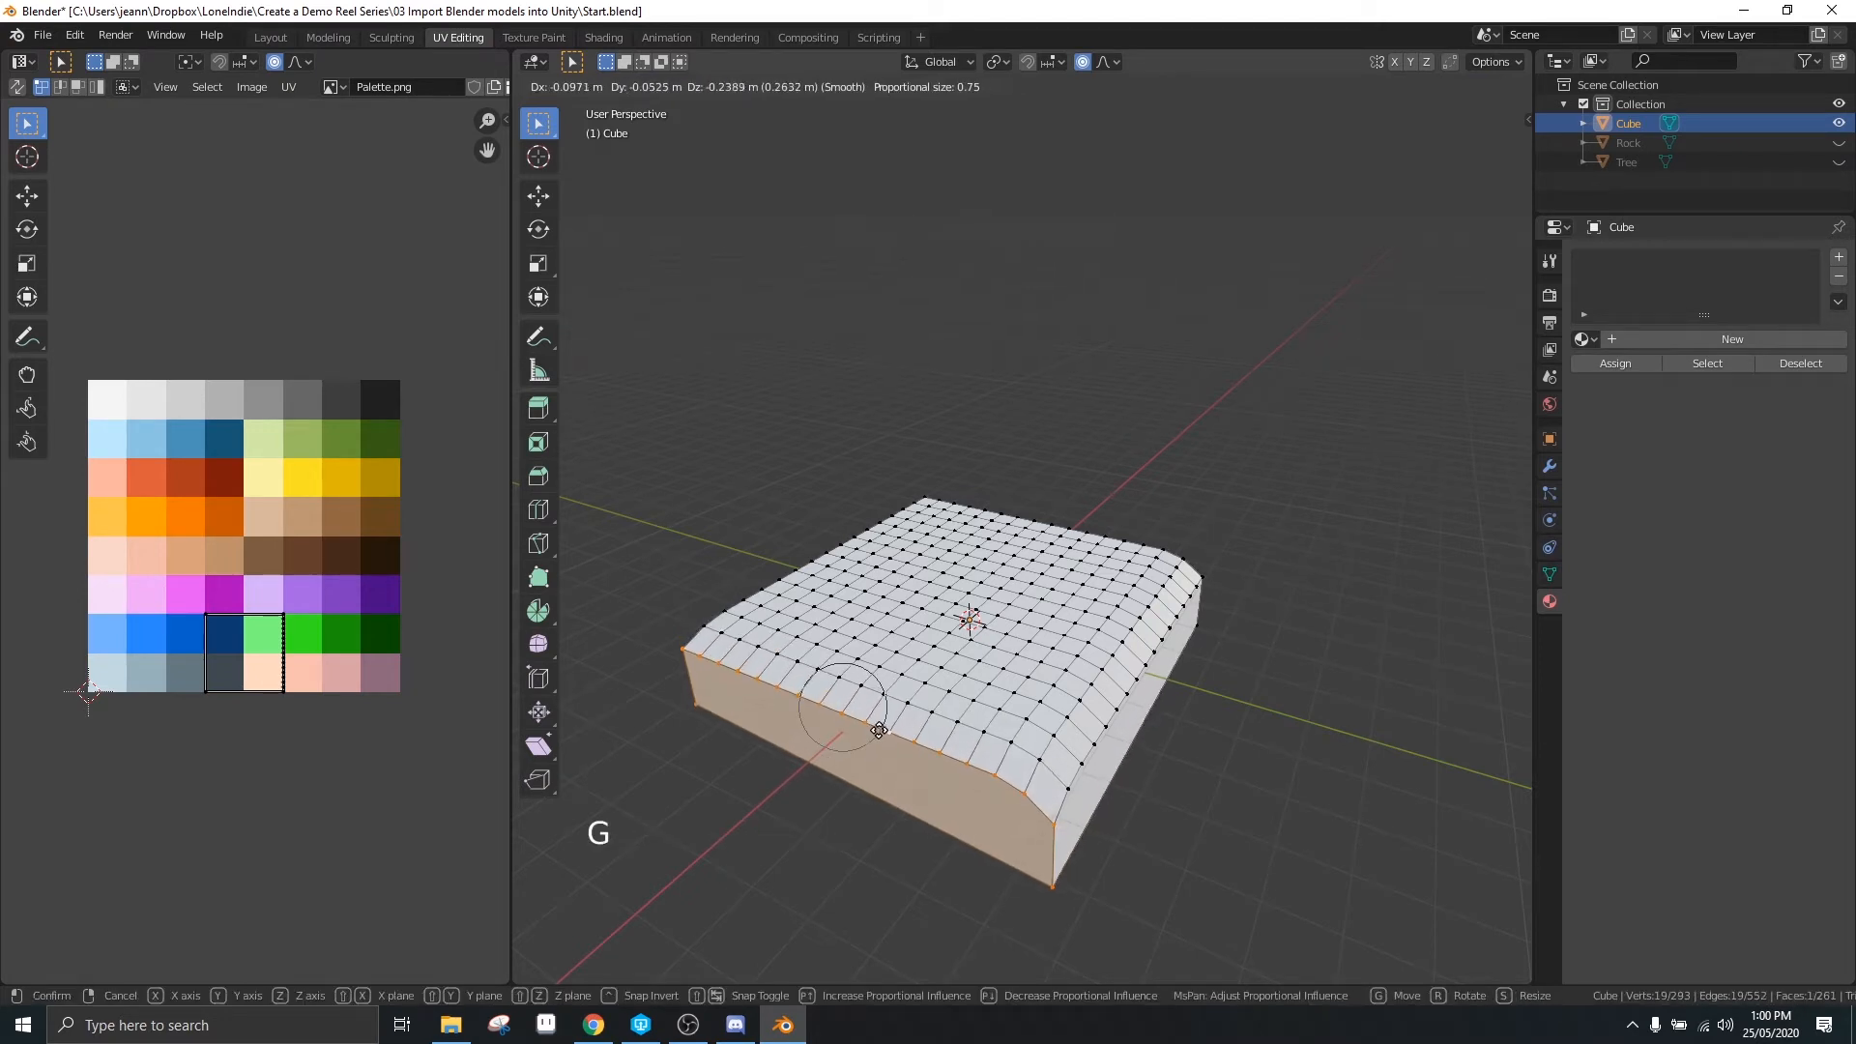
pyautogui.click(855, 674)
pyautogui.moveTo(855, 674); pyautogui.dragTo(920, 722, button='middle')
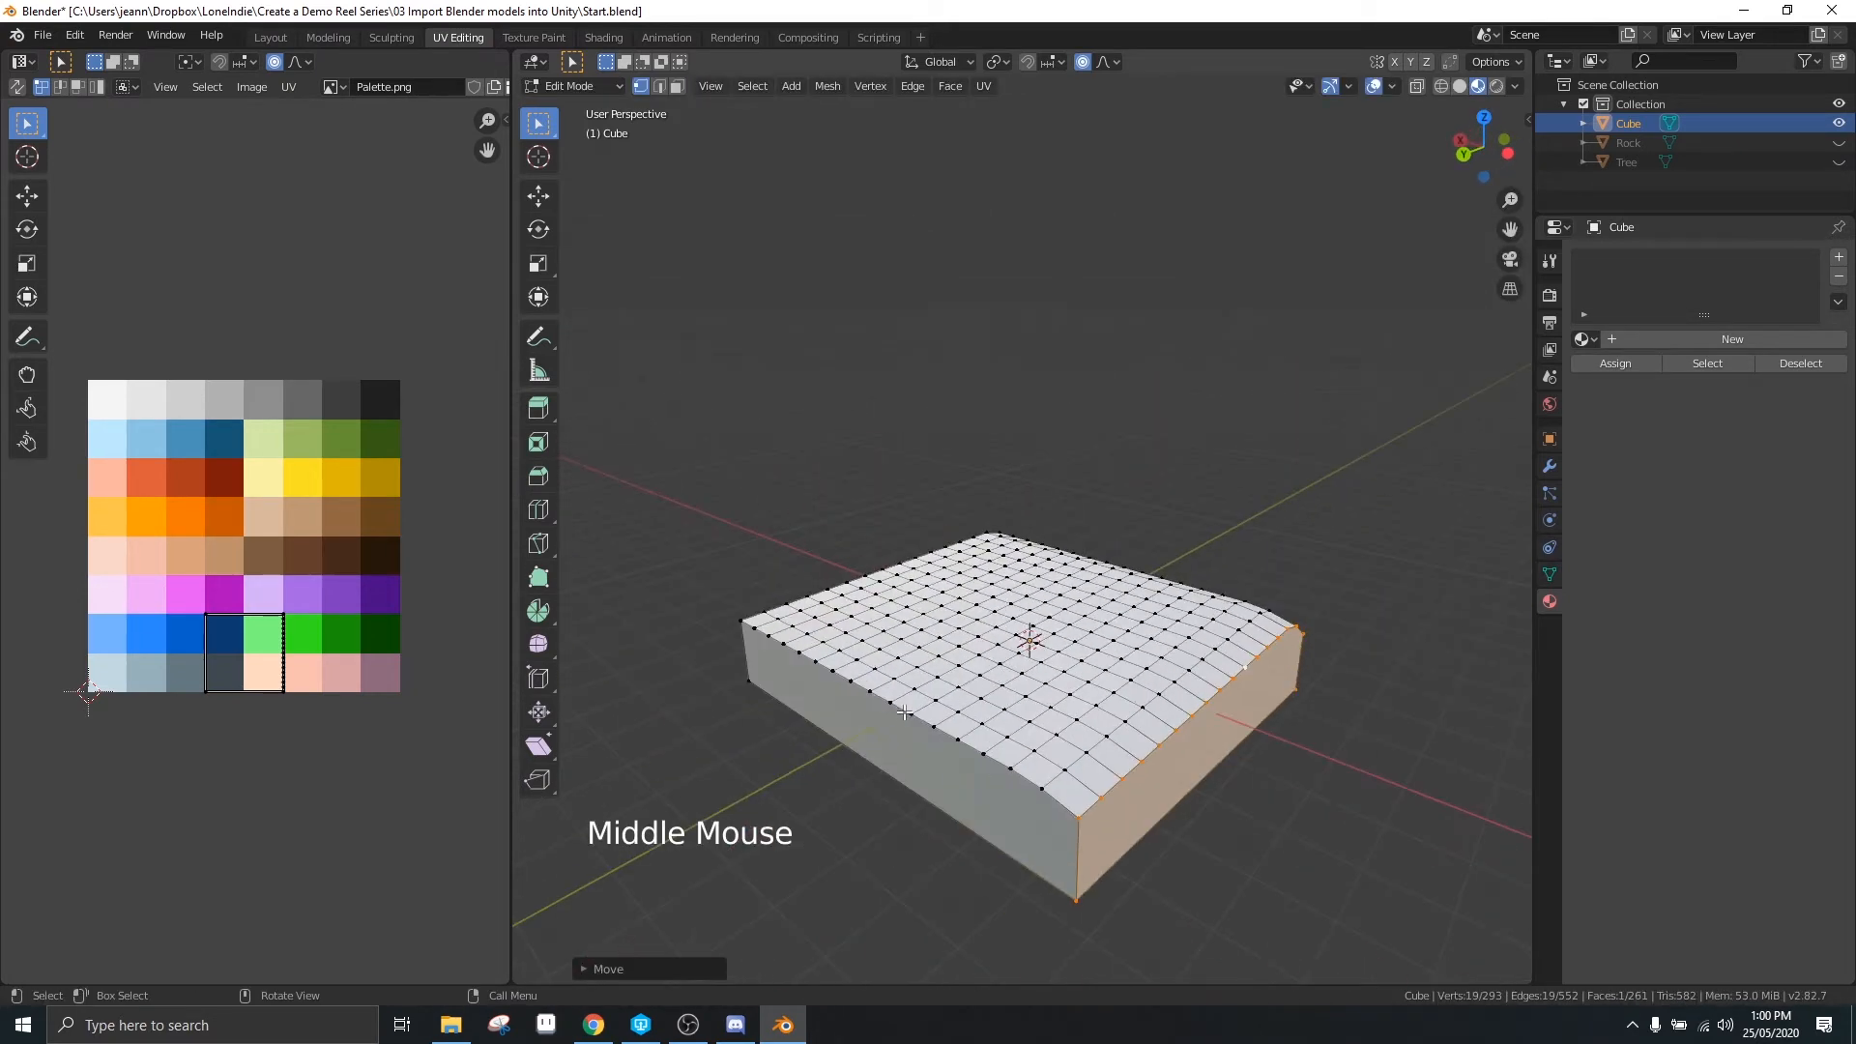
pyautogui.click(904, 711)
pyautogui.keyDown('alt'); pyautogui.click(904, 712); pyautogui.keyUp('alt')
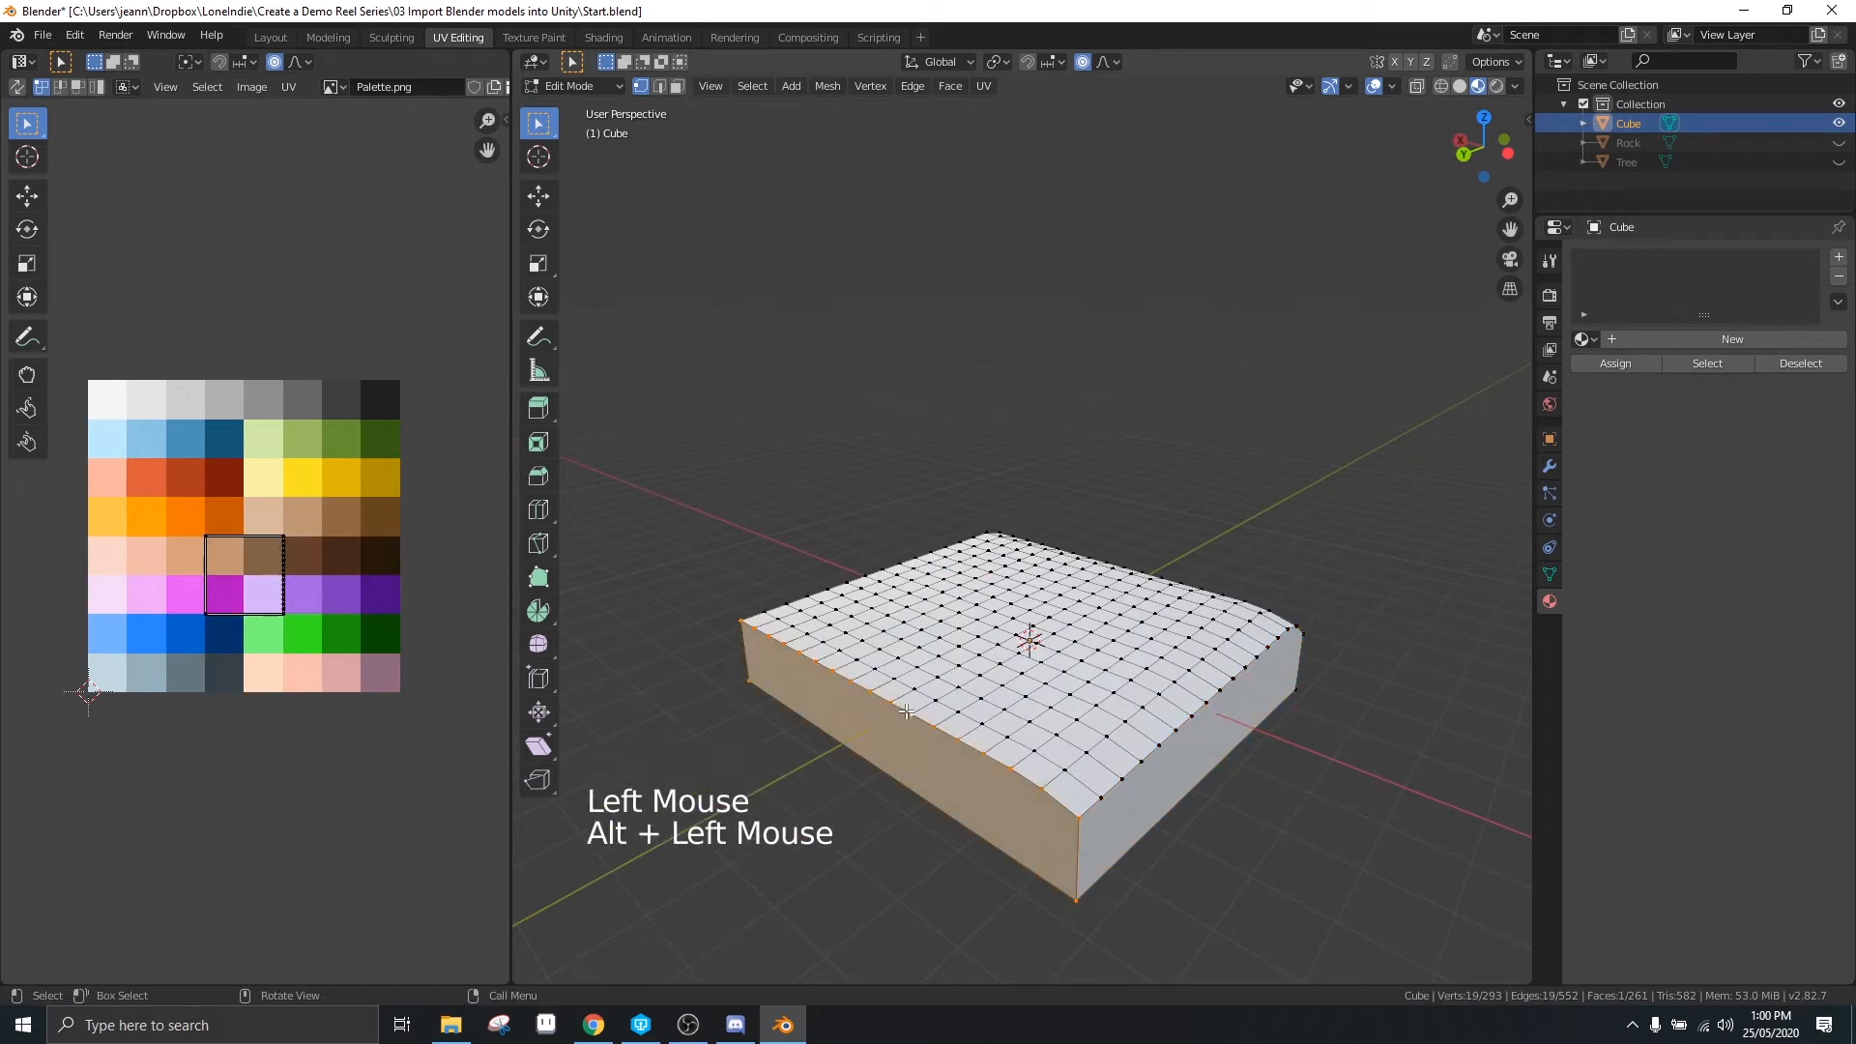
pyautogui.press('g')
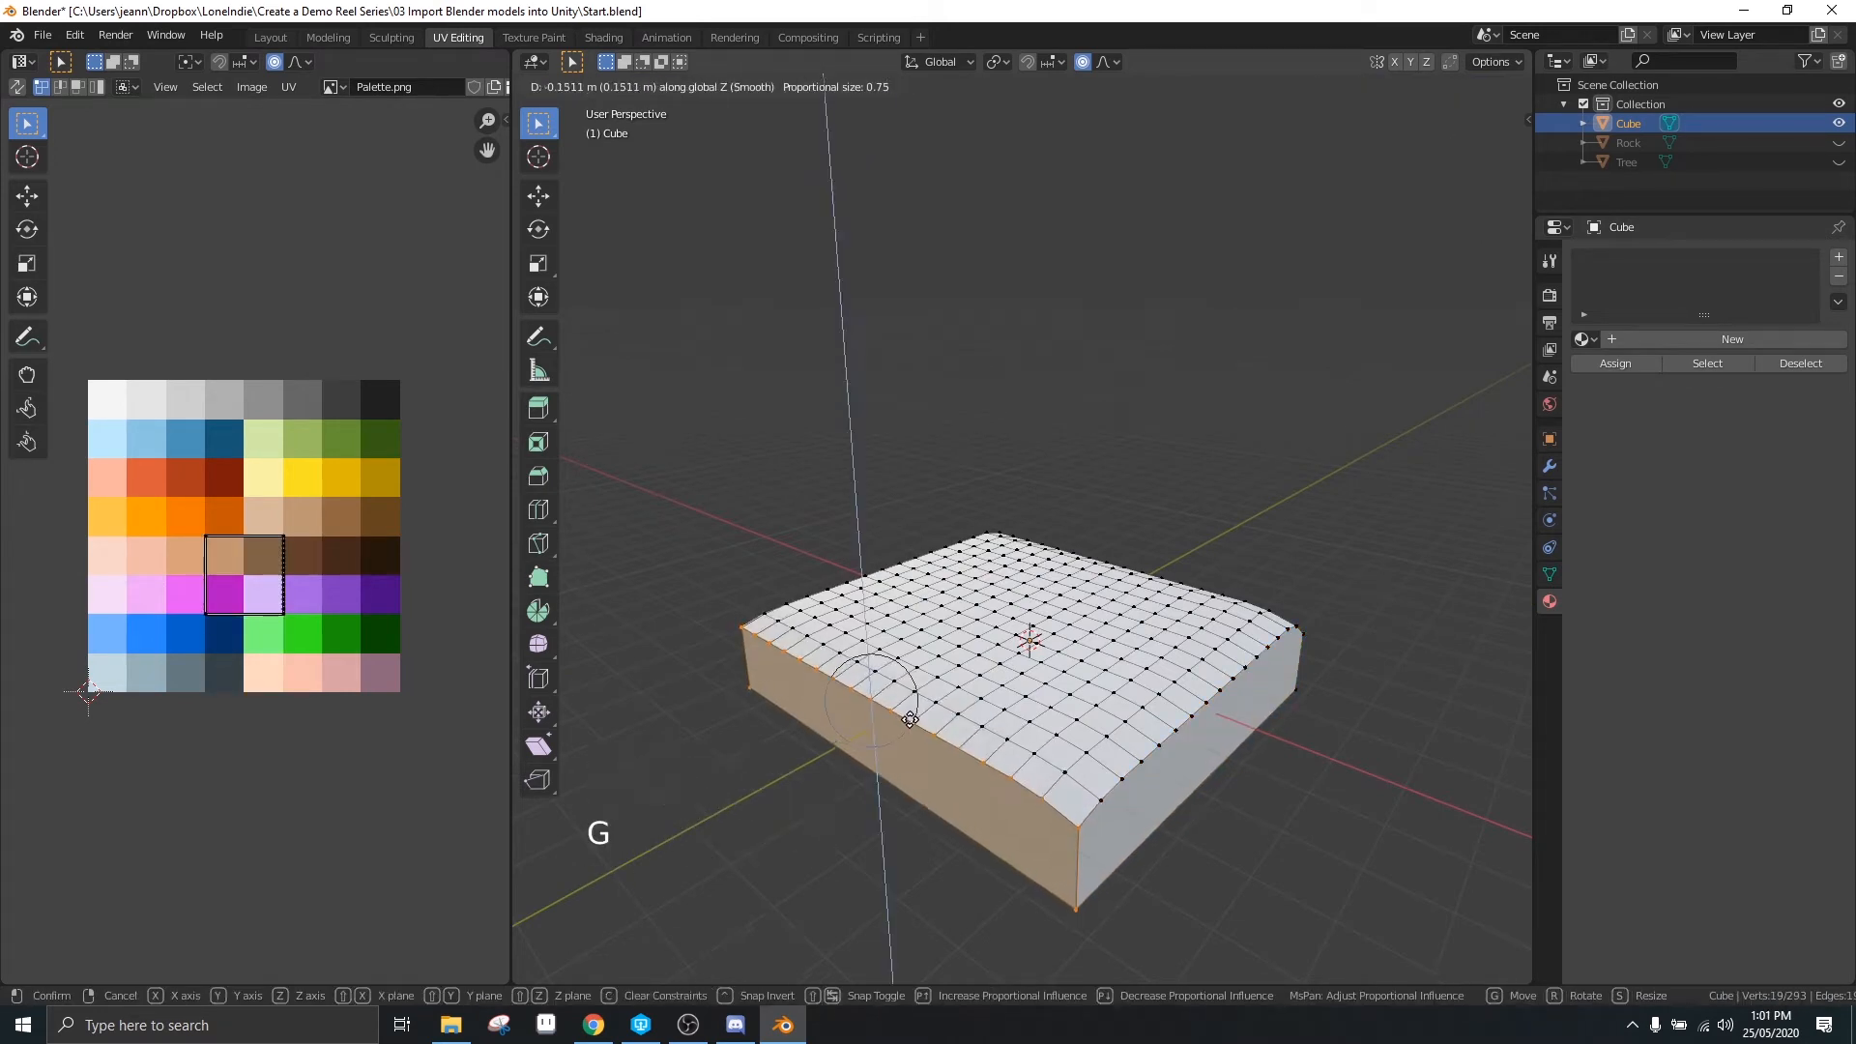
pyautogui.click(911, 725)
# Lower the fourth, still straight side of the slab along Z with the 0.75 proportional size
pyautogui.moveTo(911, 725); pyautogui.dragTo(960, 675, button='middle')
pyautogui.click(960, 675)
pyautogui.keyDown('alt'); pyautogui.click(960, 675); pyautogui.keyUp('alt')
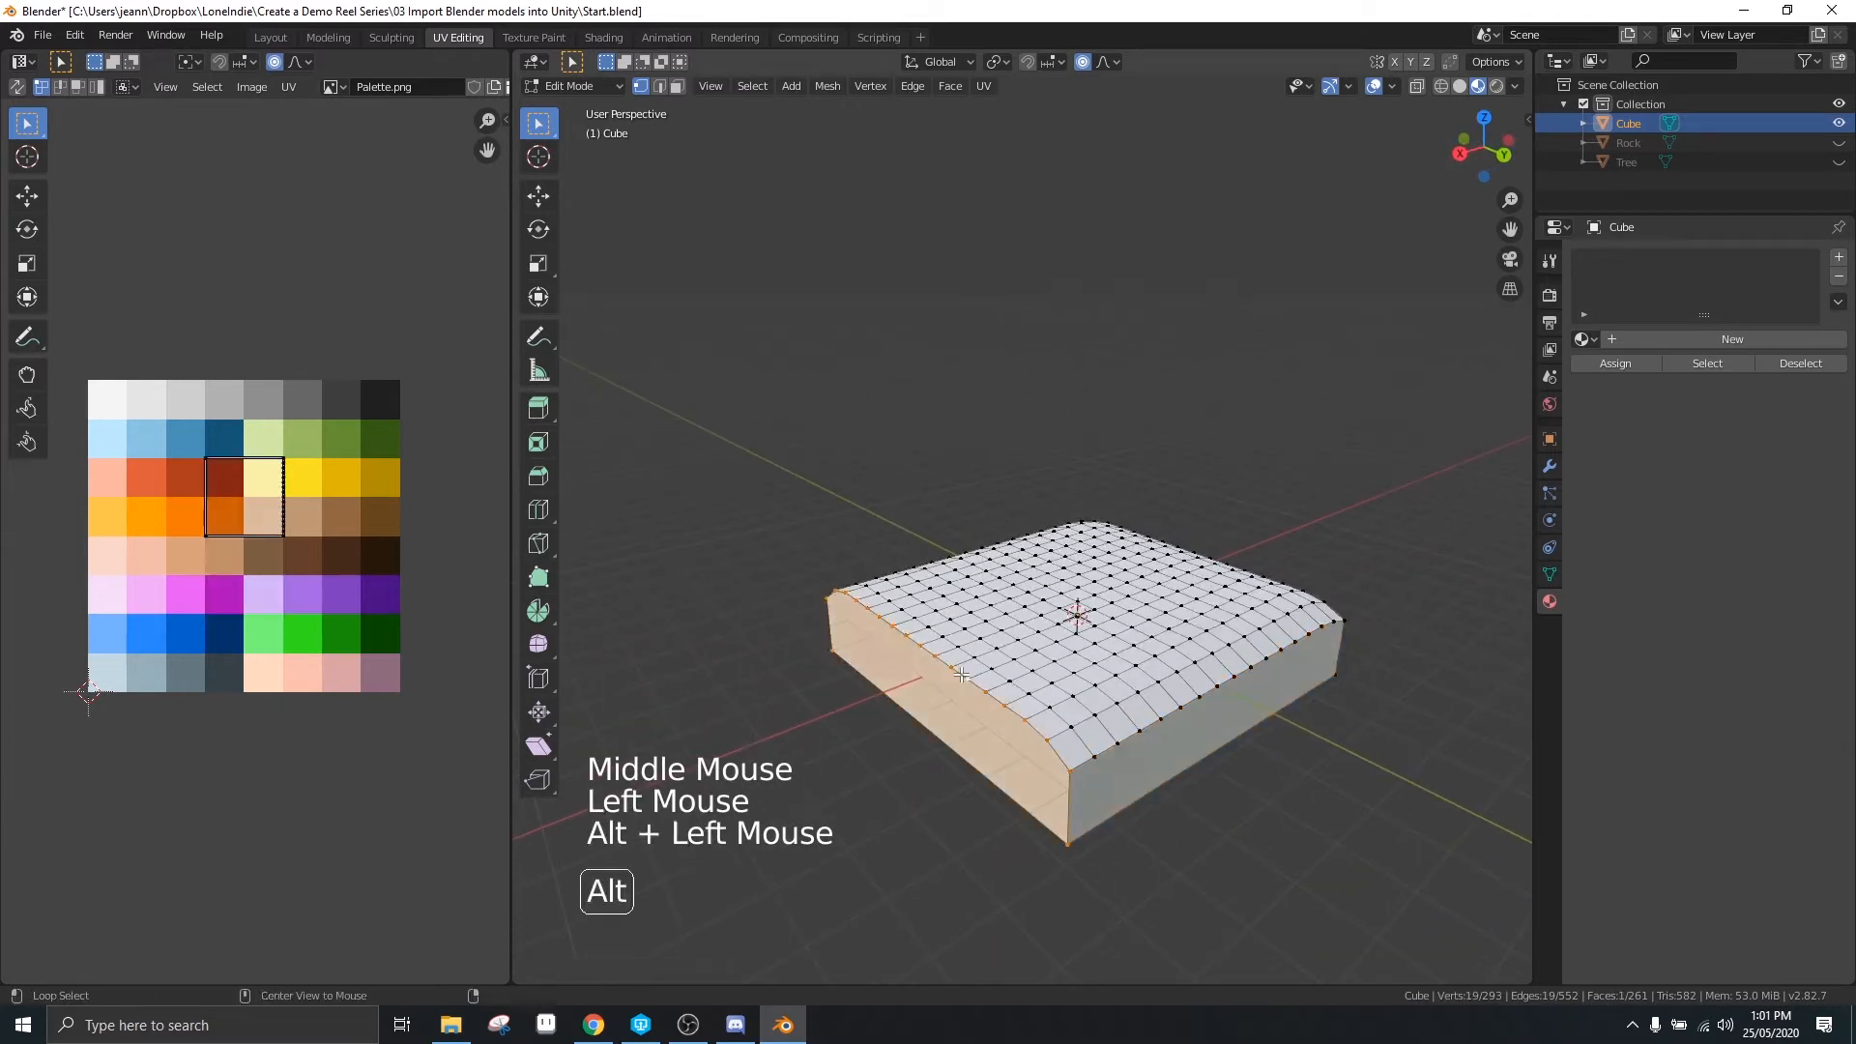
pyautogui.press('g')
pyautogui.press('z')
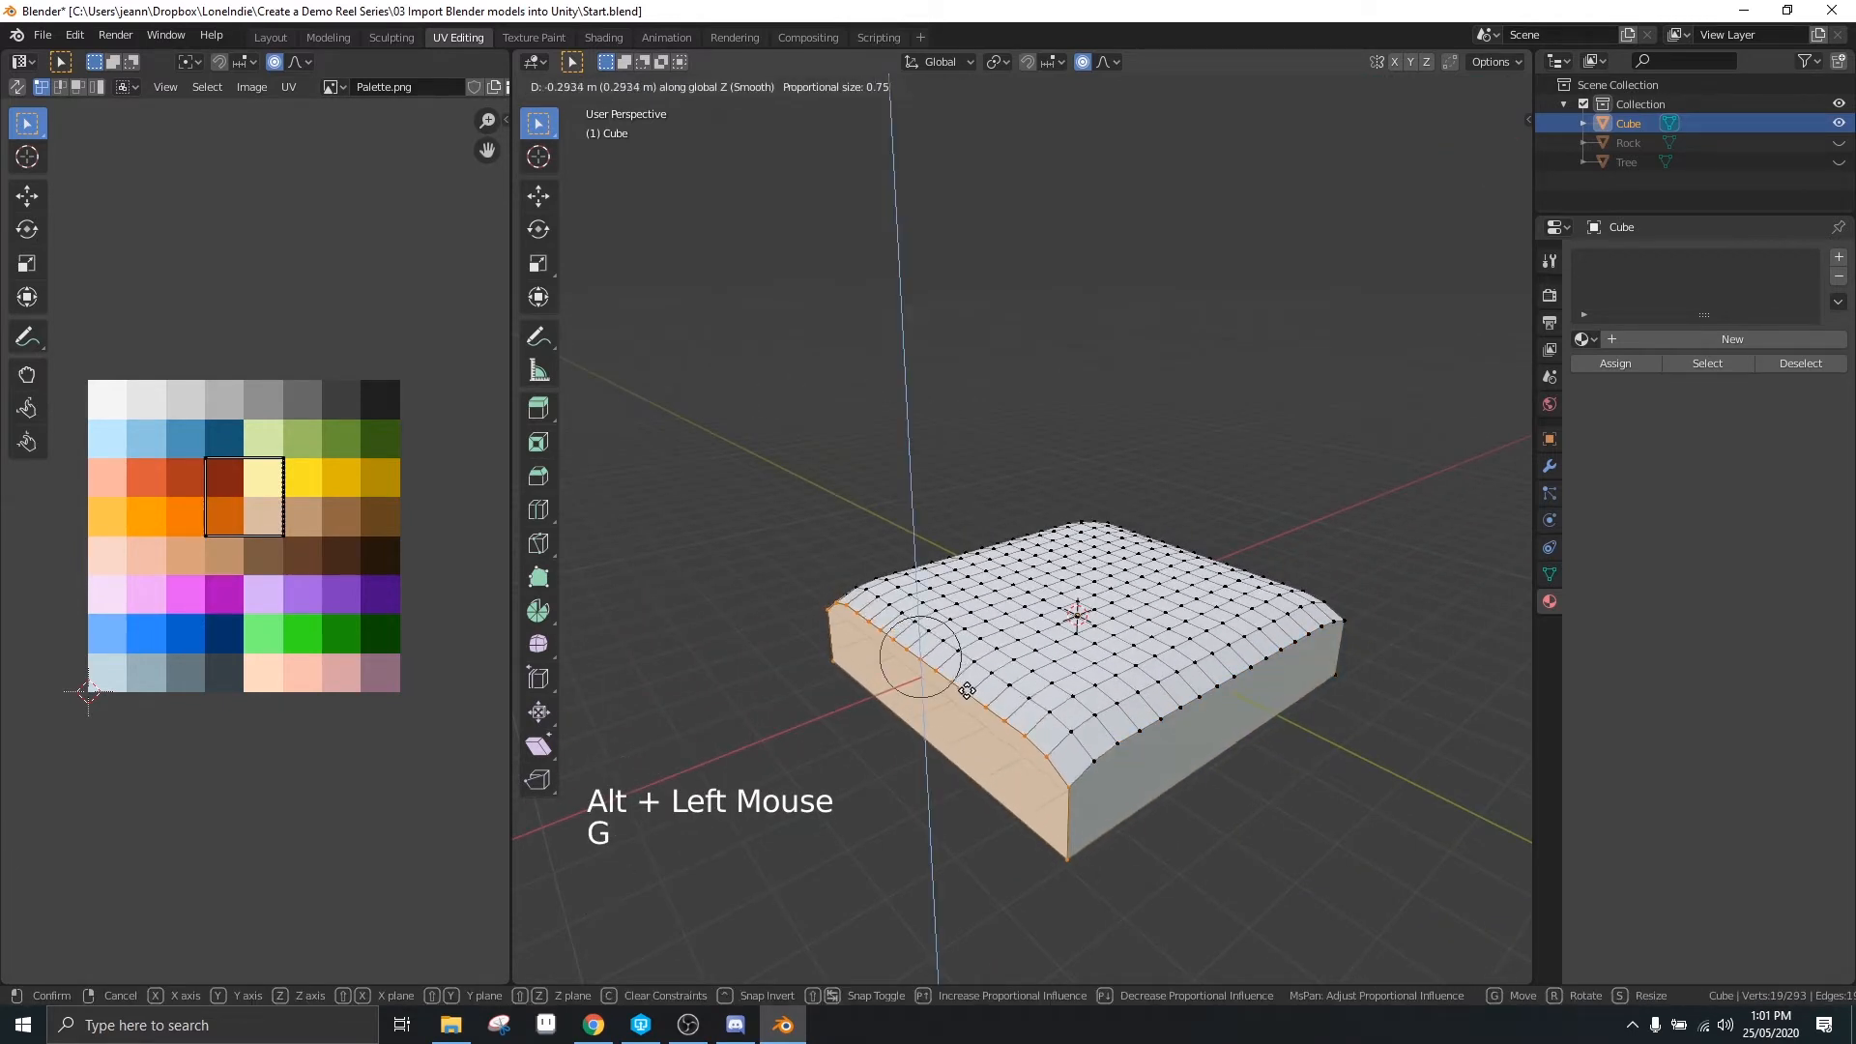
pyautogui.click(968, 700)
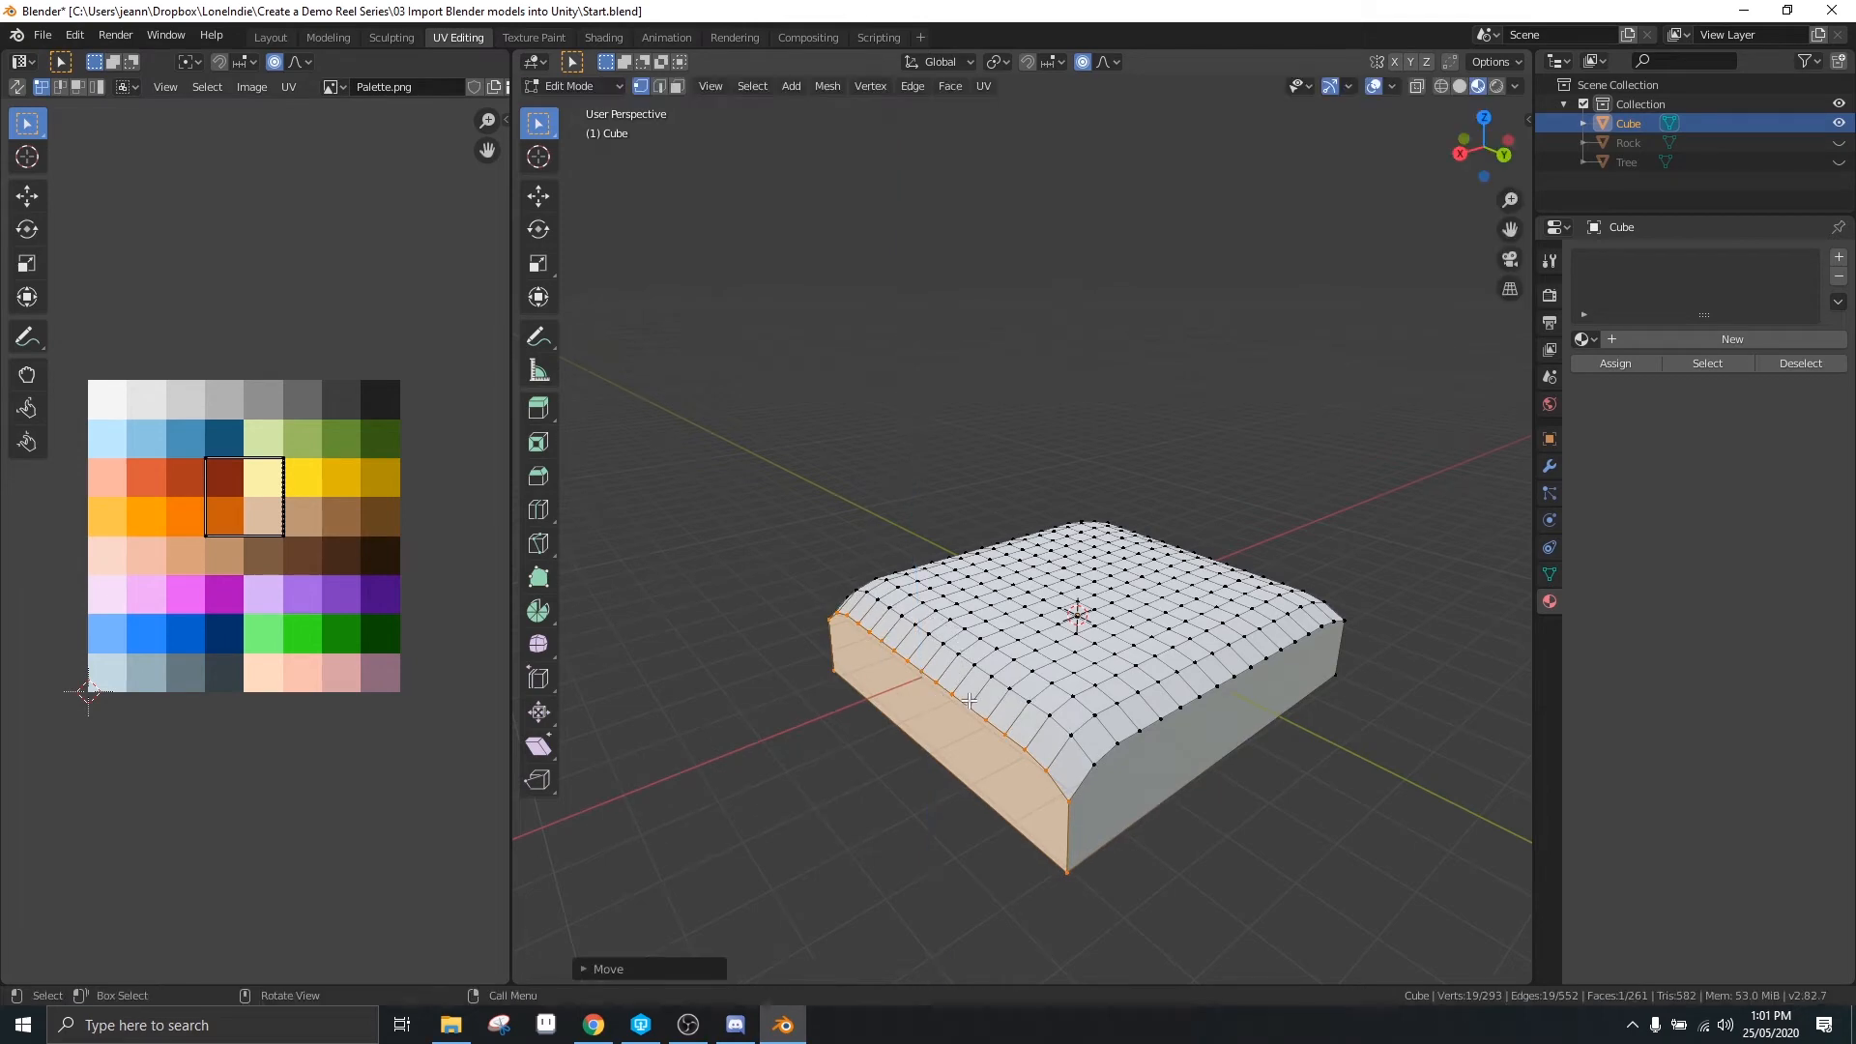
# Raise a vertex on one half of the top surface along Z by about 0.2 m, with proportional size 2.14
pyautogui.moveTo(967, 700); pyautogui.dragTo(1084, 630, button='middle')
pyautogui.scroll(1, 1121, 641)
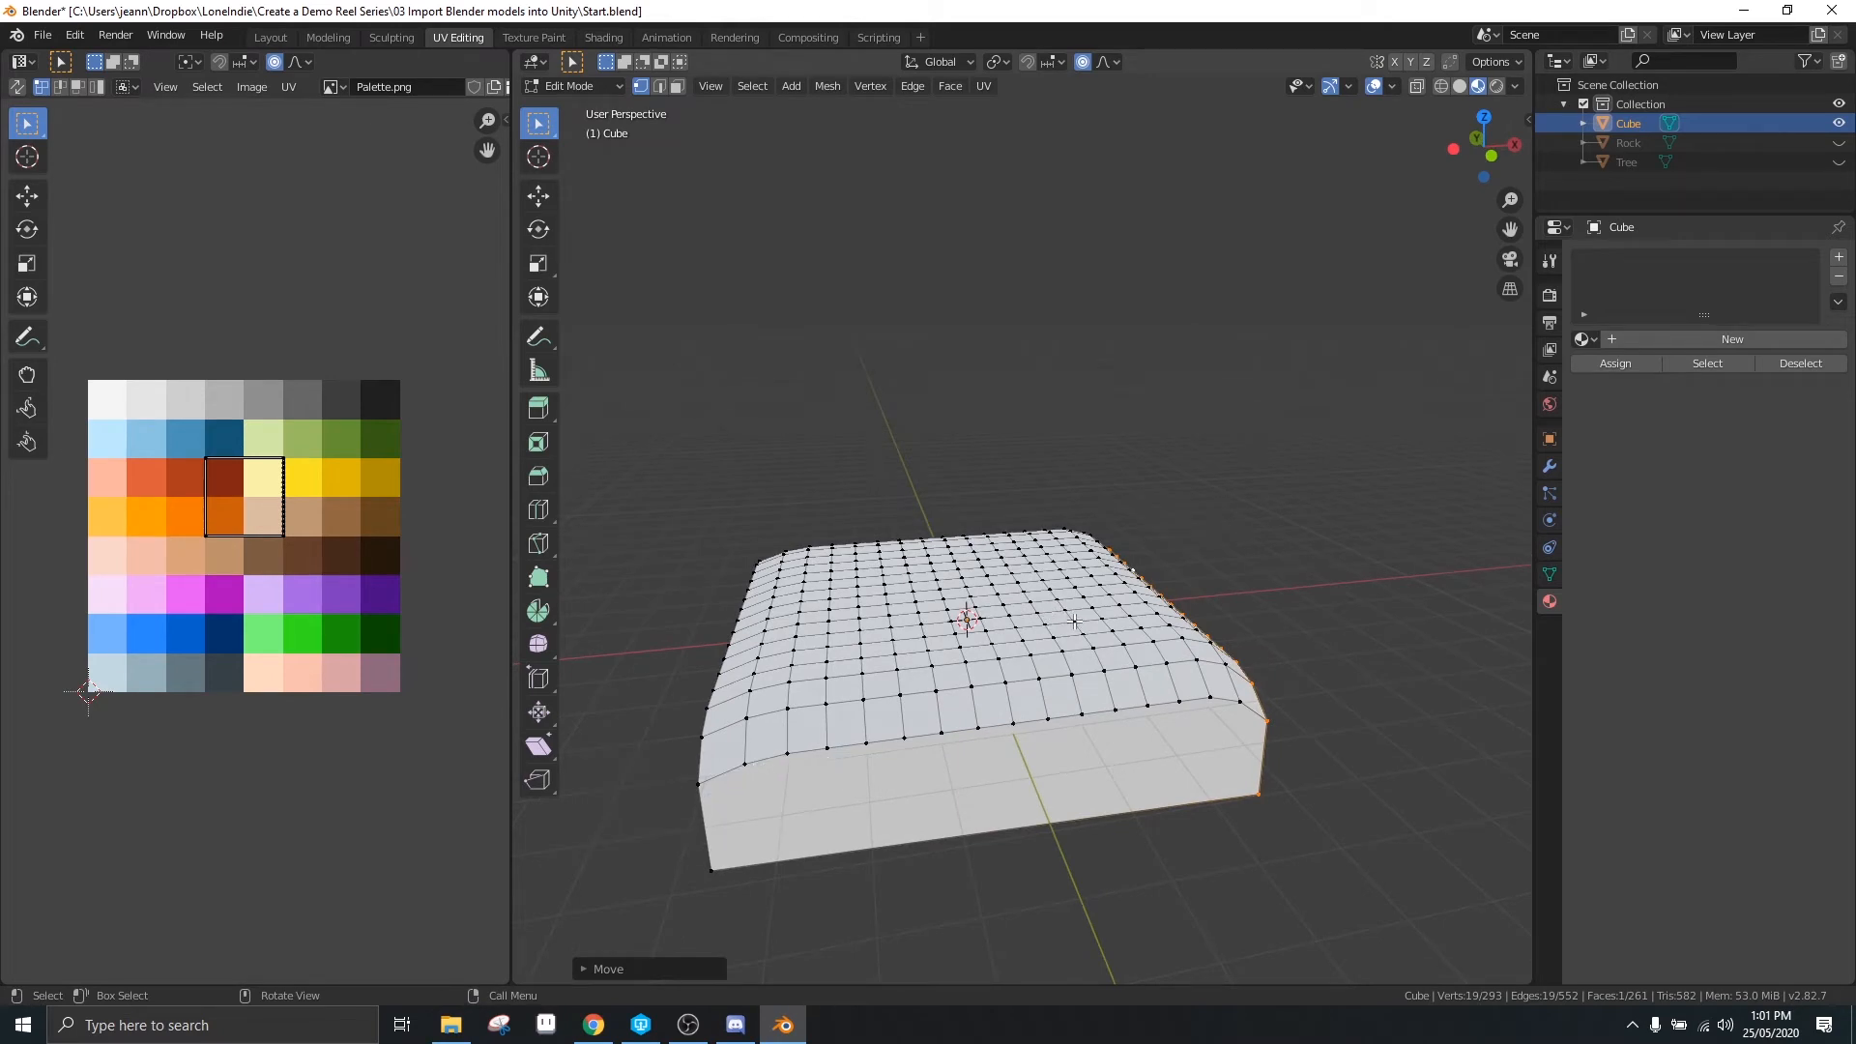
pyautogui.click(1130, 669)
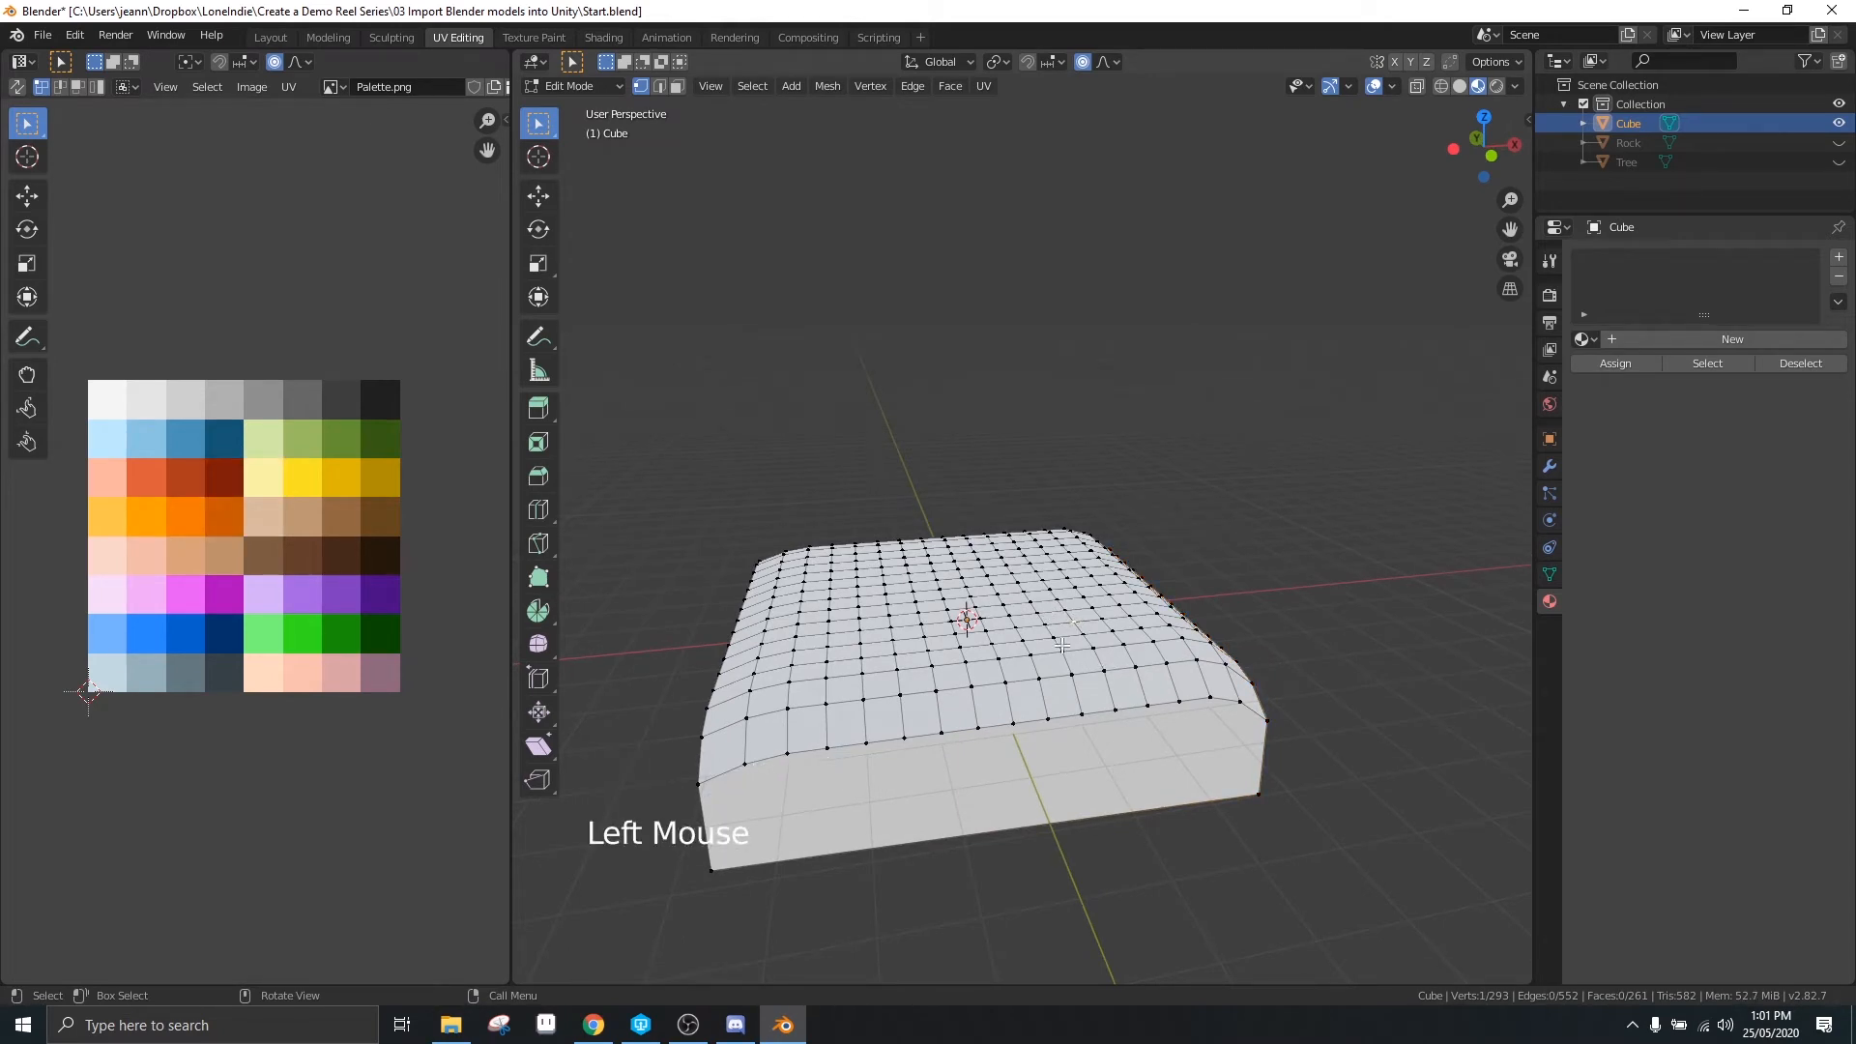
pyautogui.press('g')
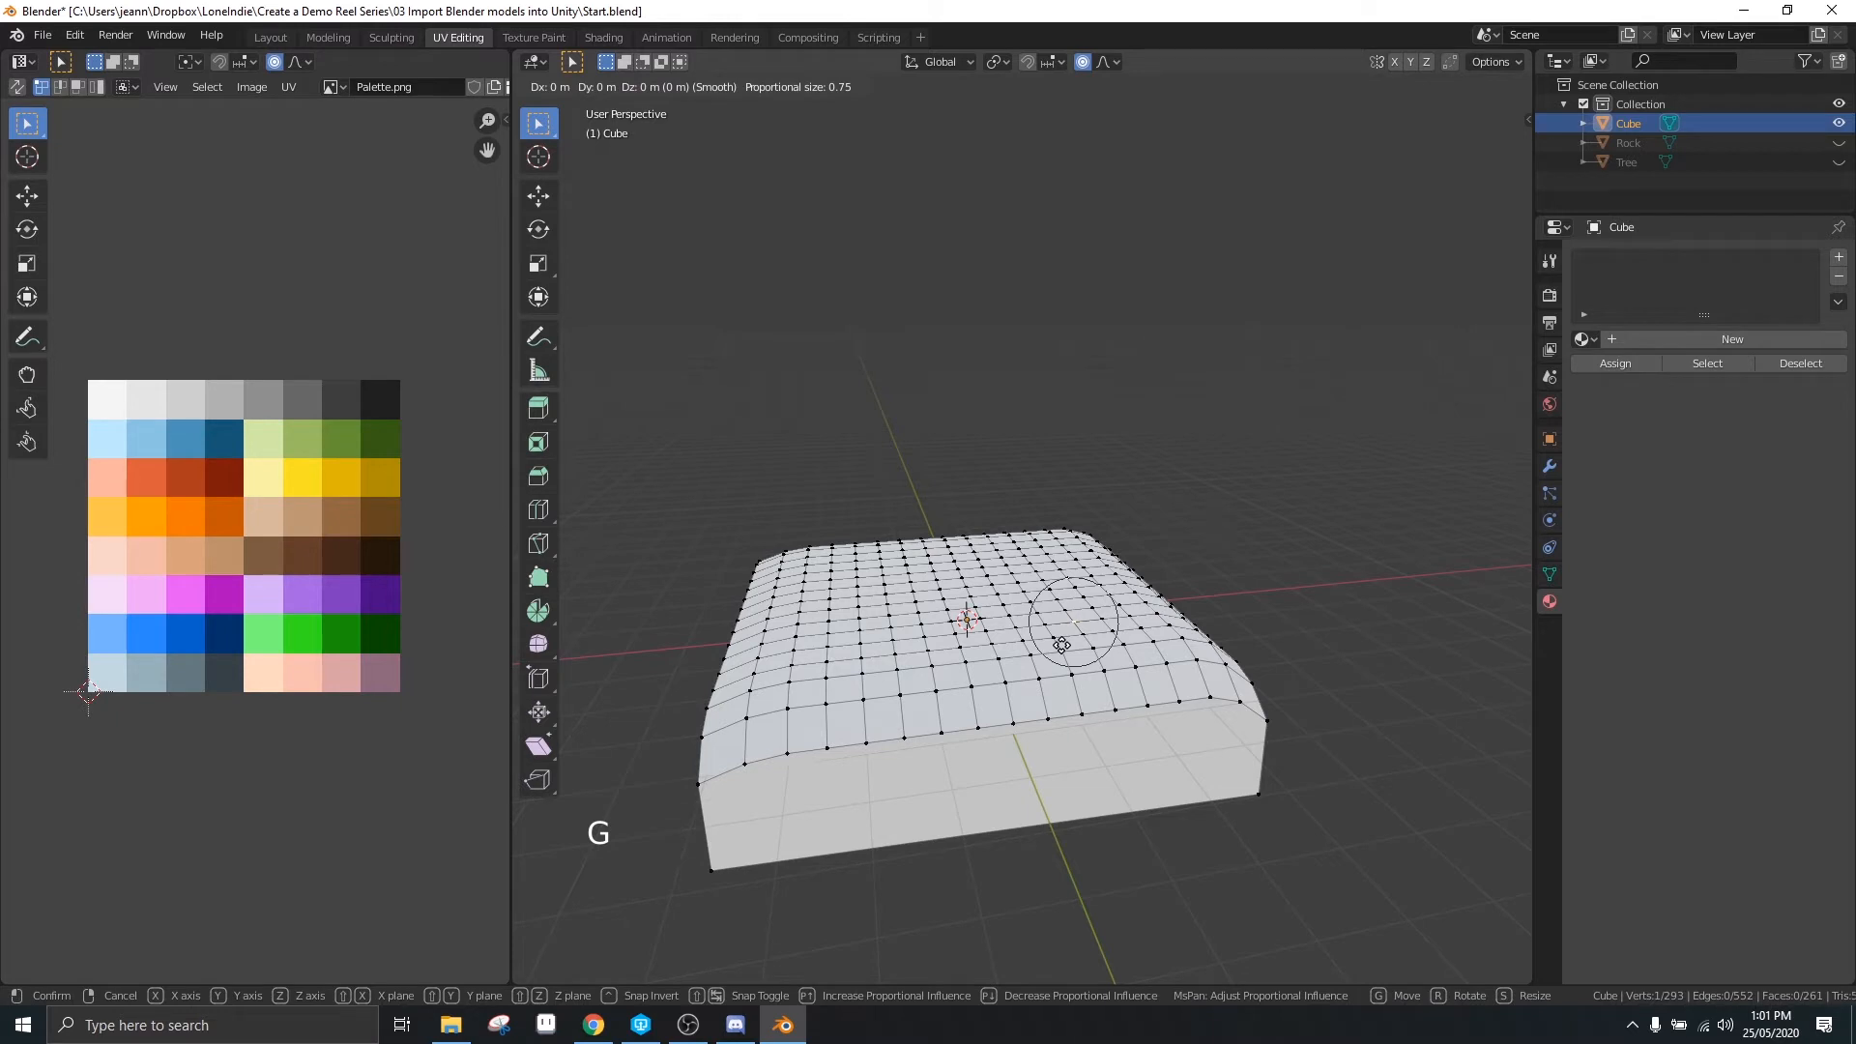
pyautogui.scroll(-7, 1062, 645)
pyautogui.scroll(-4, 1061, 644)
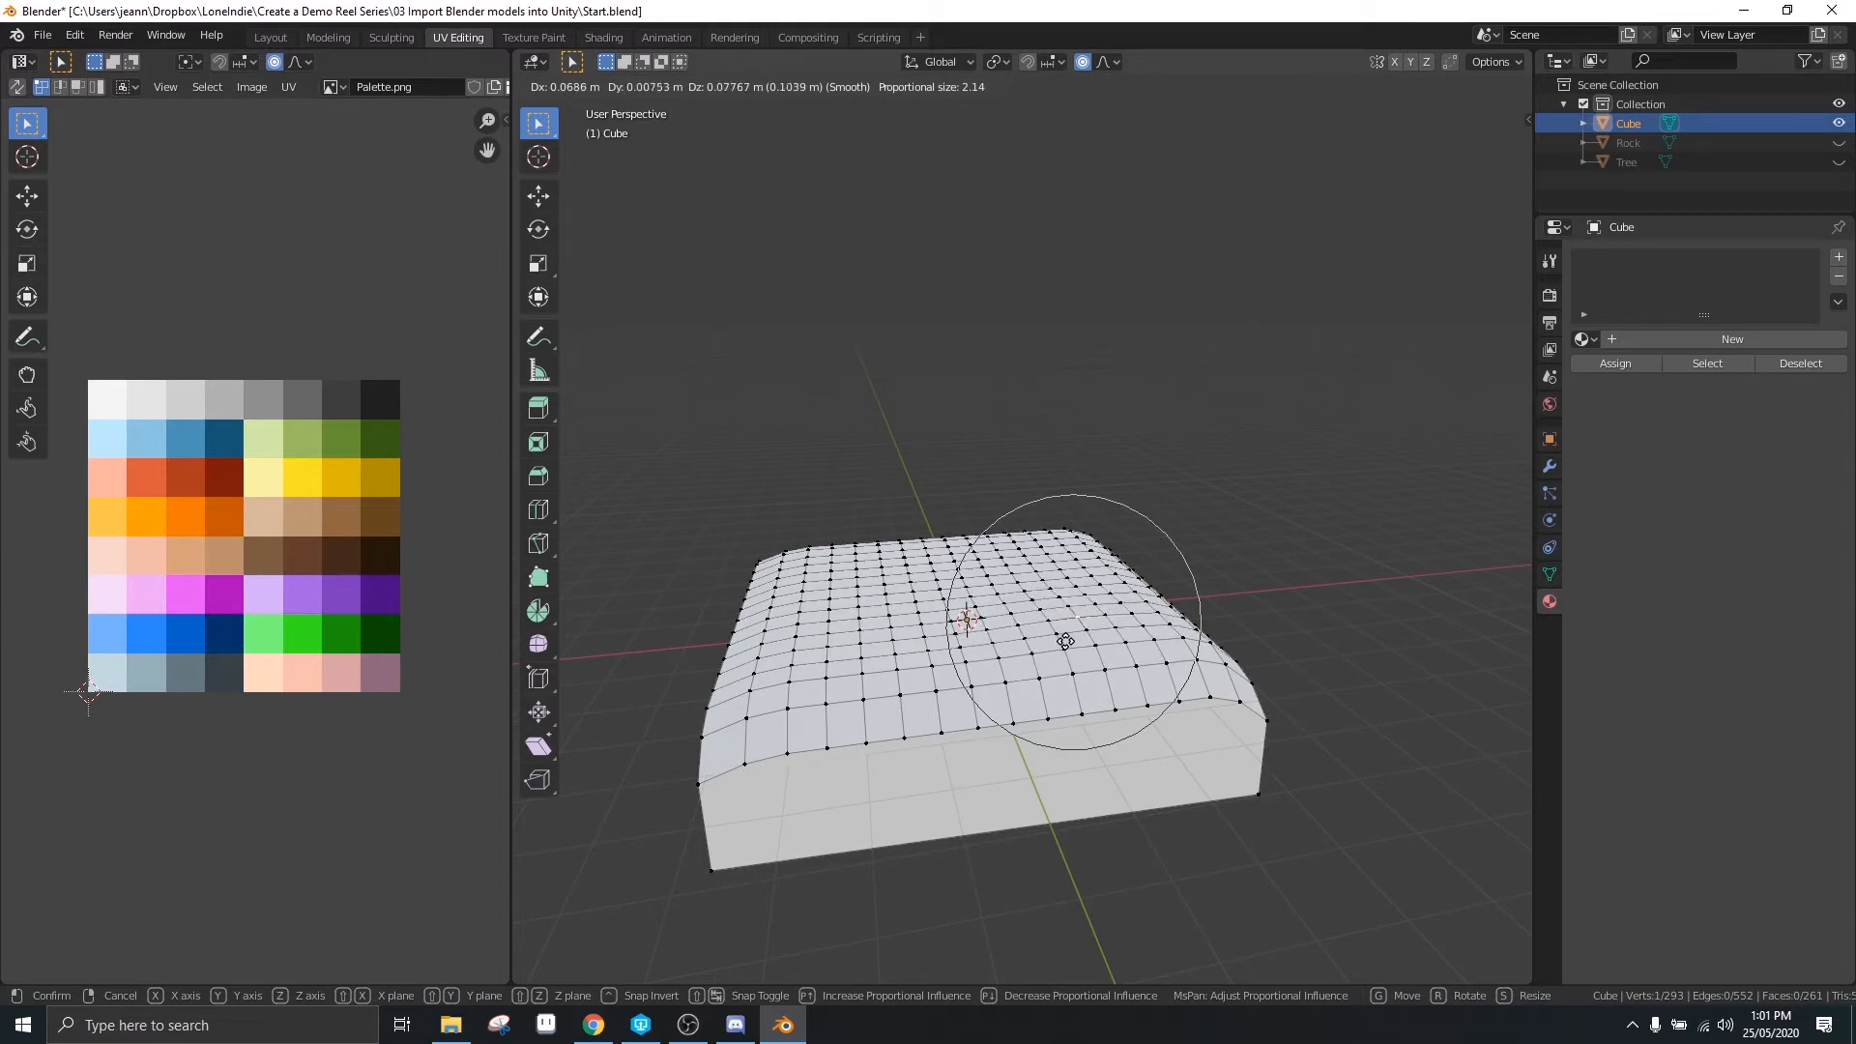
pyautogui.click(1064, 630)
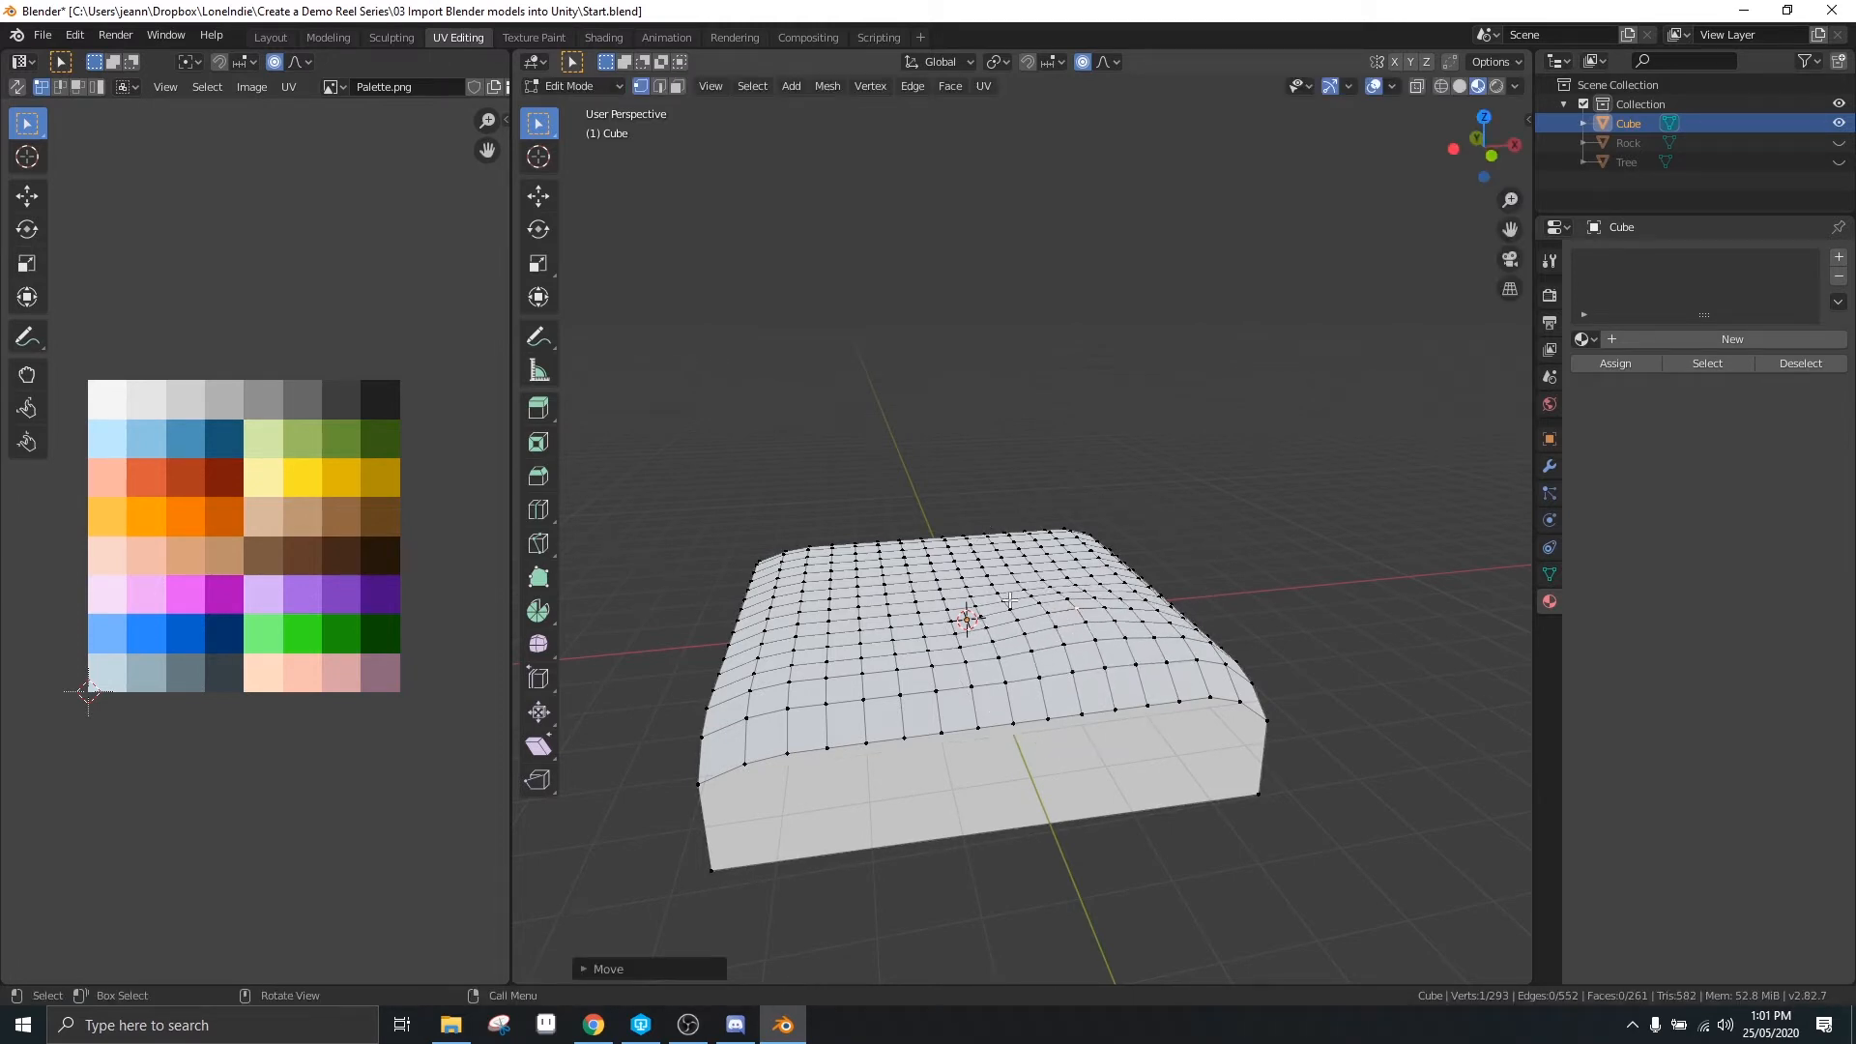
pyautogui.moveTo(1010, 601); pyautogui.dragTo(1050, 618, button='middle')
pyautogui.hotkey('ctrl', 'z')
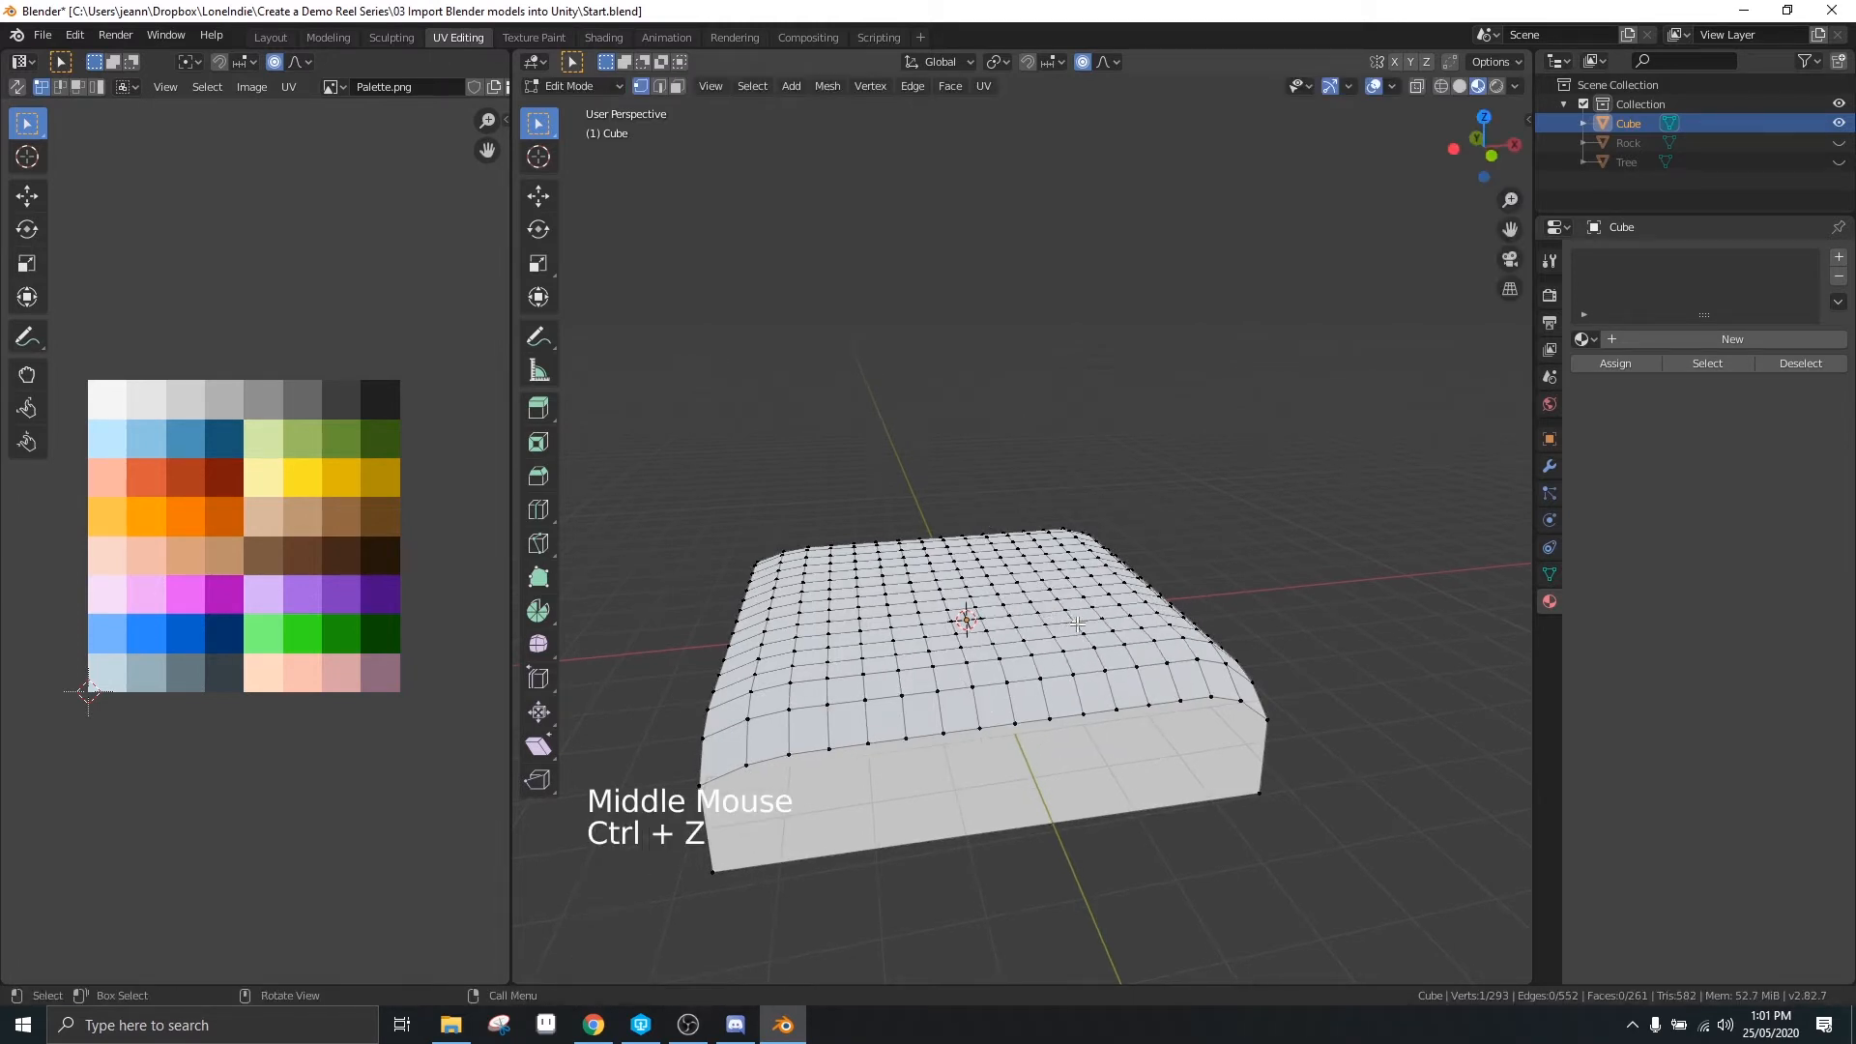
pyautogui.press('g')
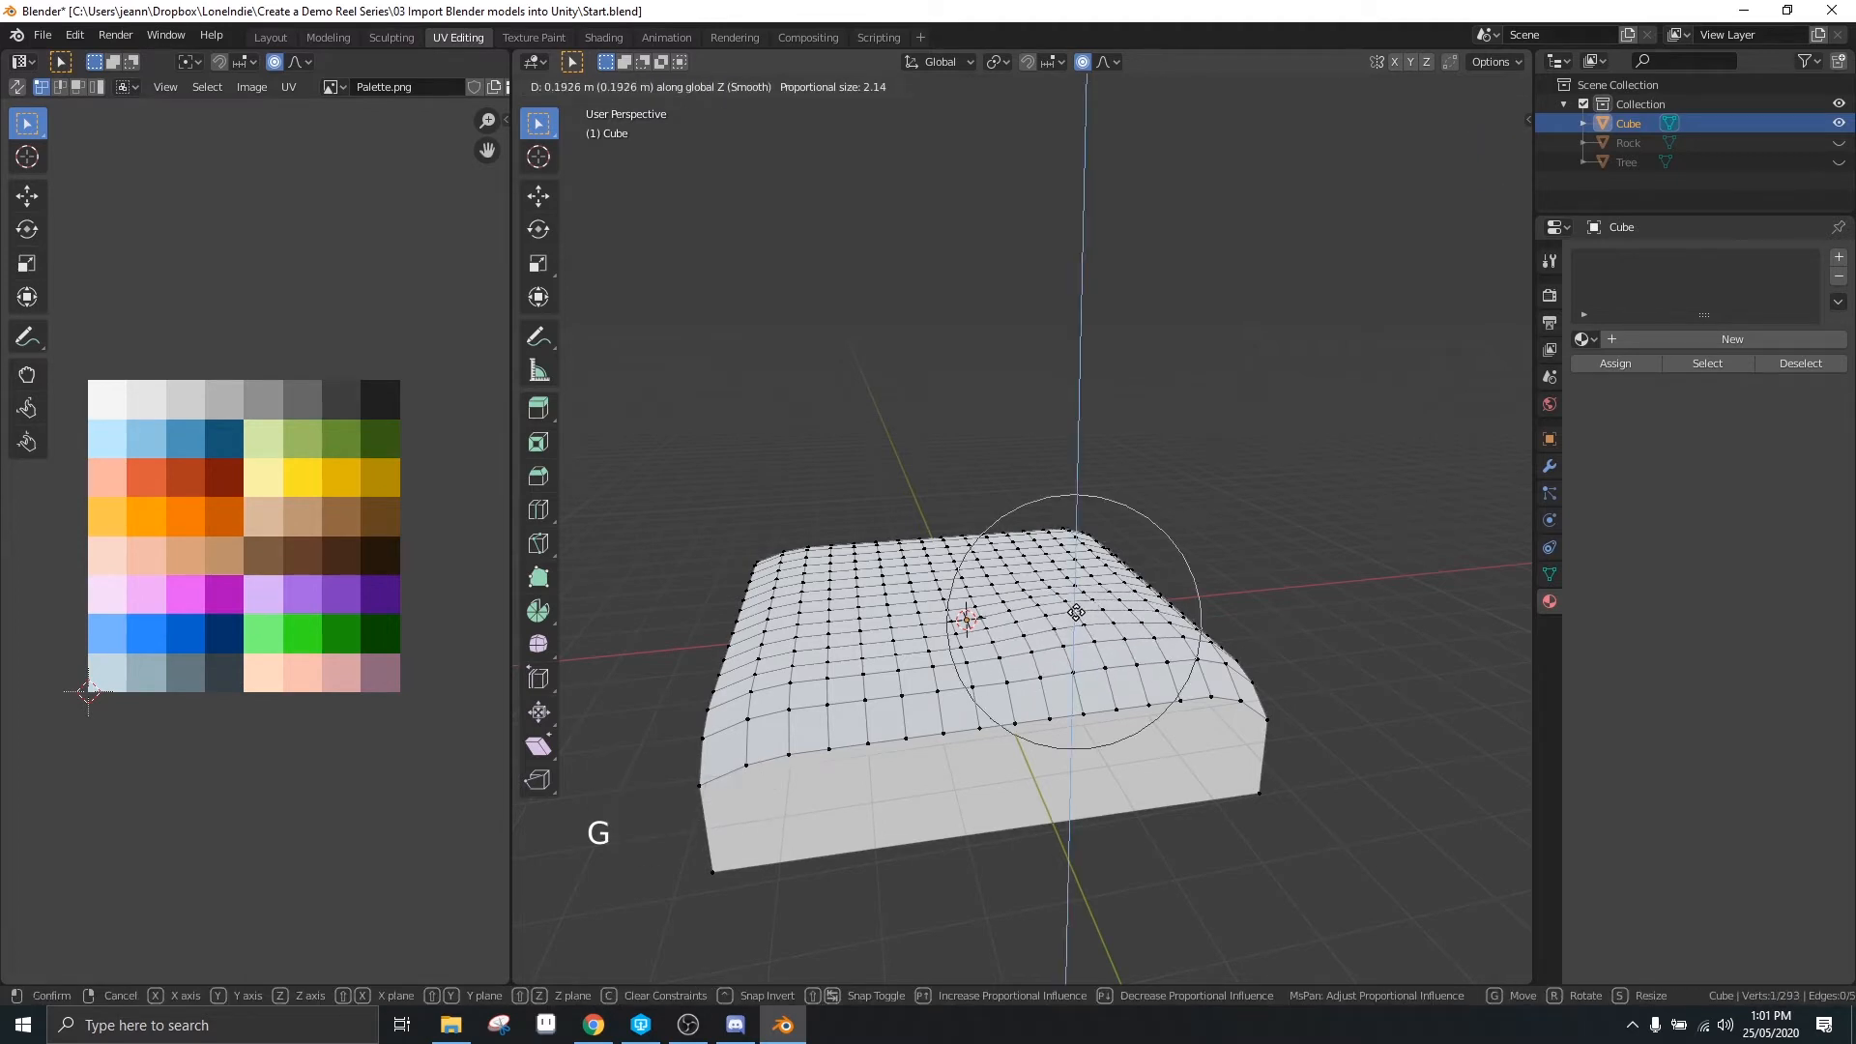
pyautogui.click(1076, 610)
# Raise a vertex near the far-left corner of the top surface along Z with proportional size 2.14
pyautogui.click(836, 565)
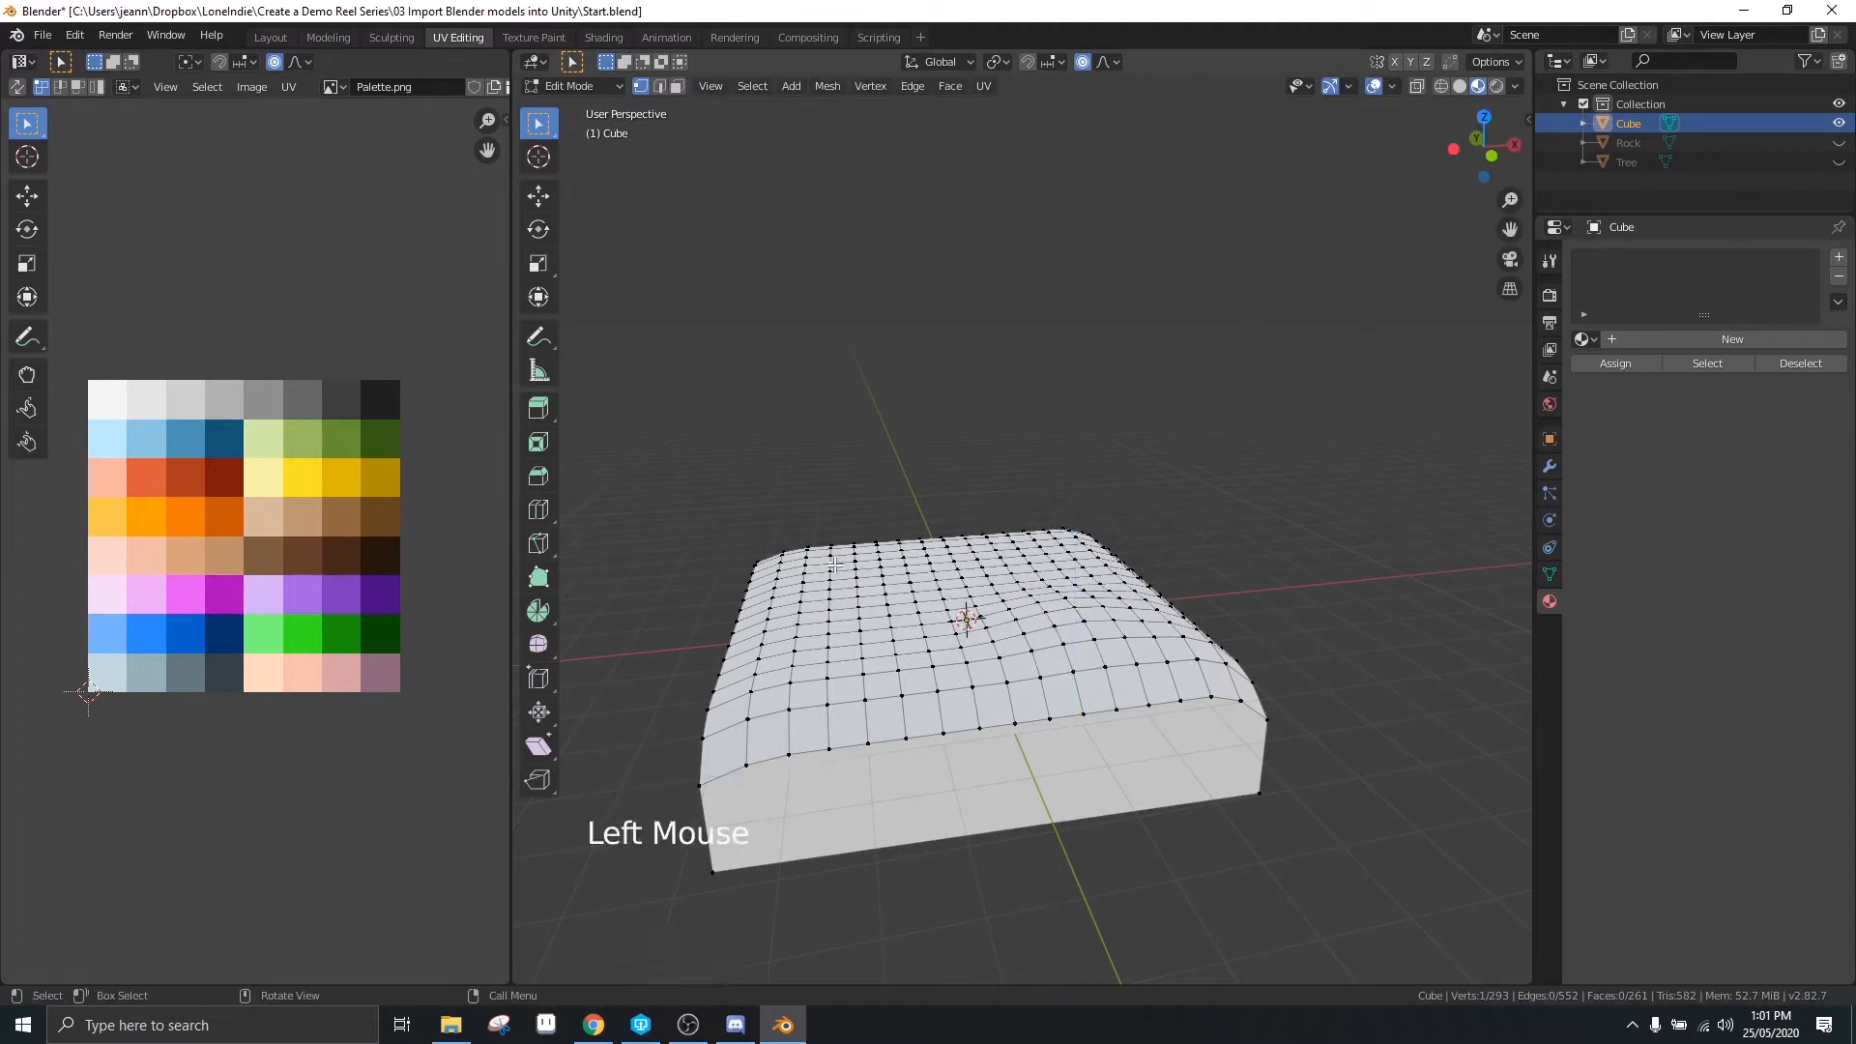
pyautogui.press('g')
pyautogui.press('z')
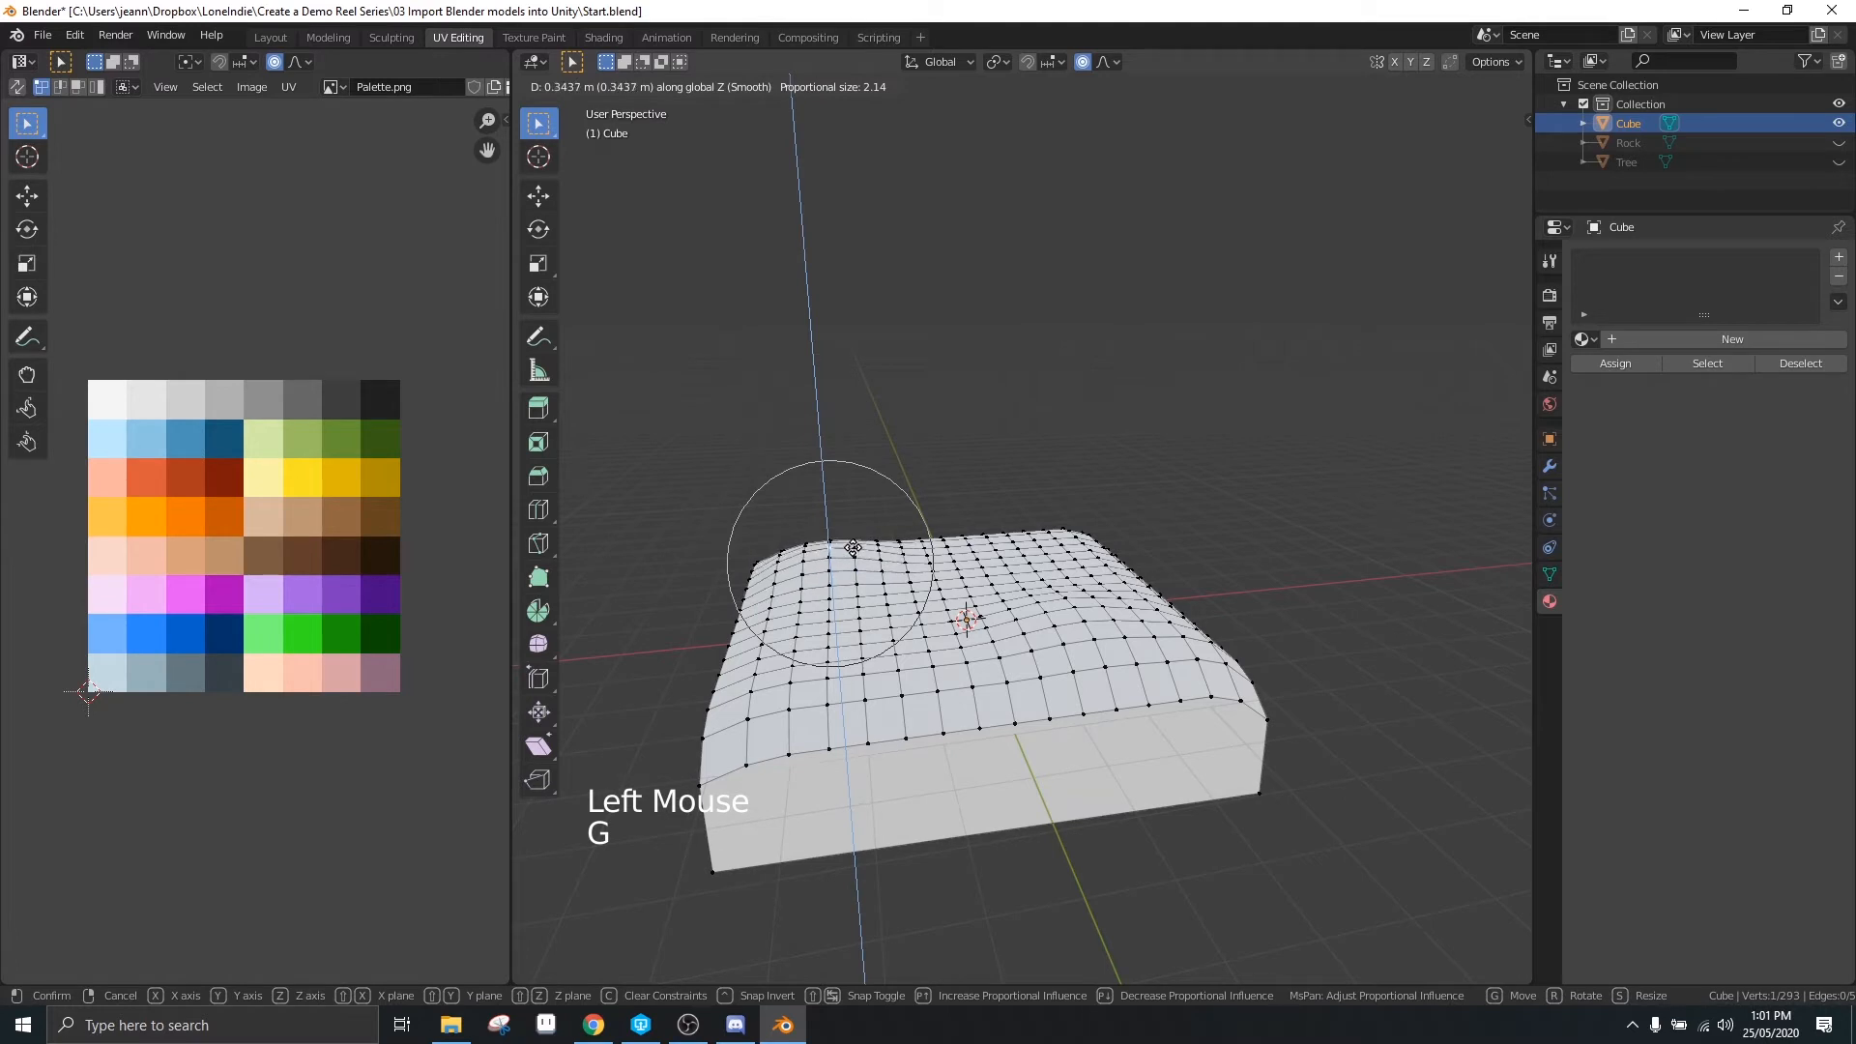
pyautogui.click(843, 557)
# Raise a vertex near the far-right corner of the top surface along Z, enlarging the proportional size to 4.59 for a broader hill
pyautogui.click(1021, 547)
pyautogui.press('g')
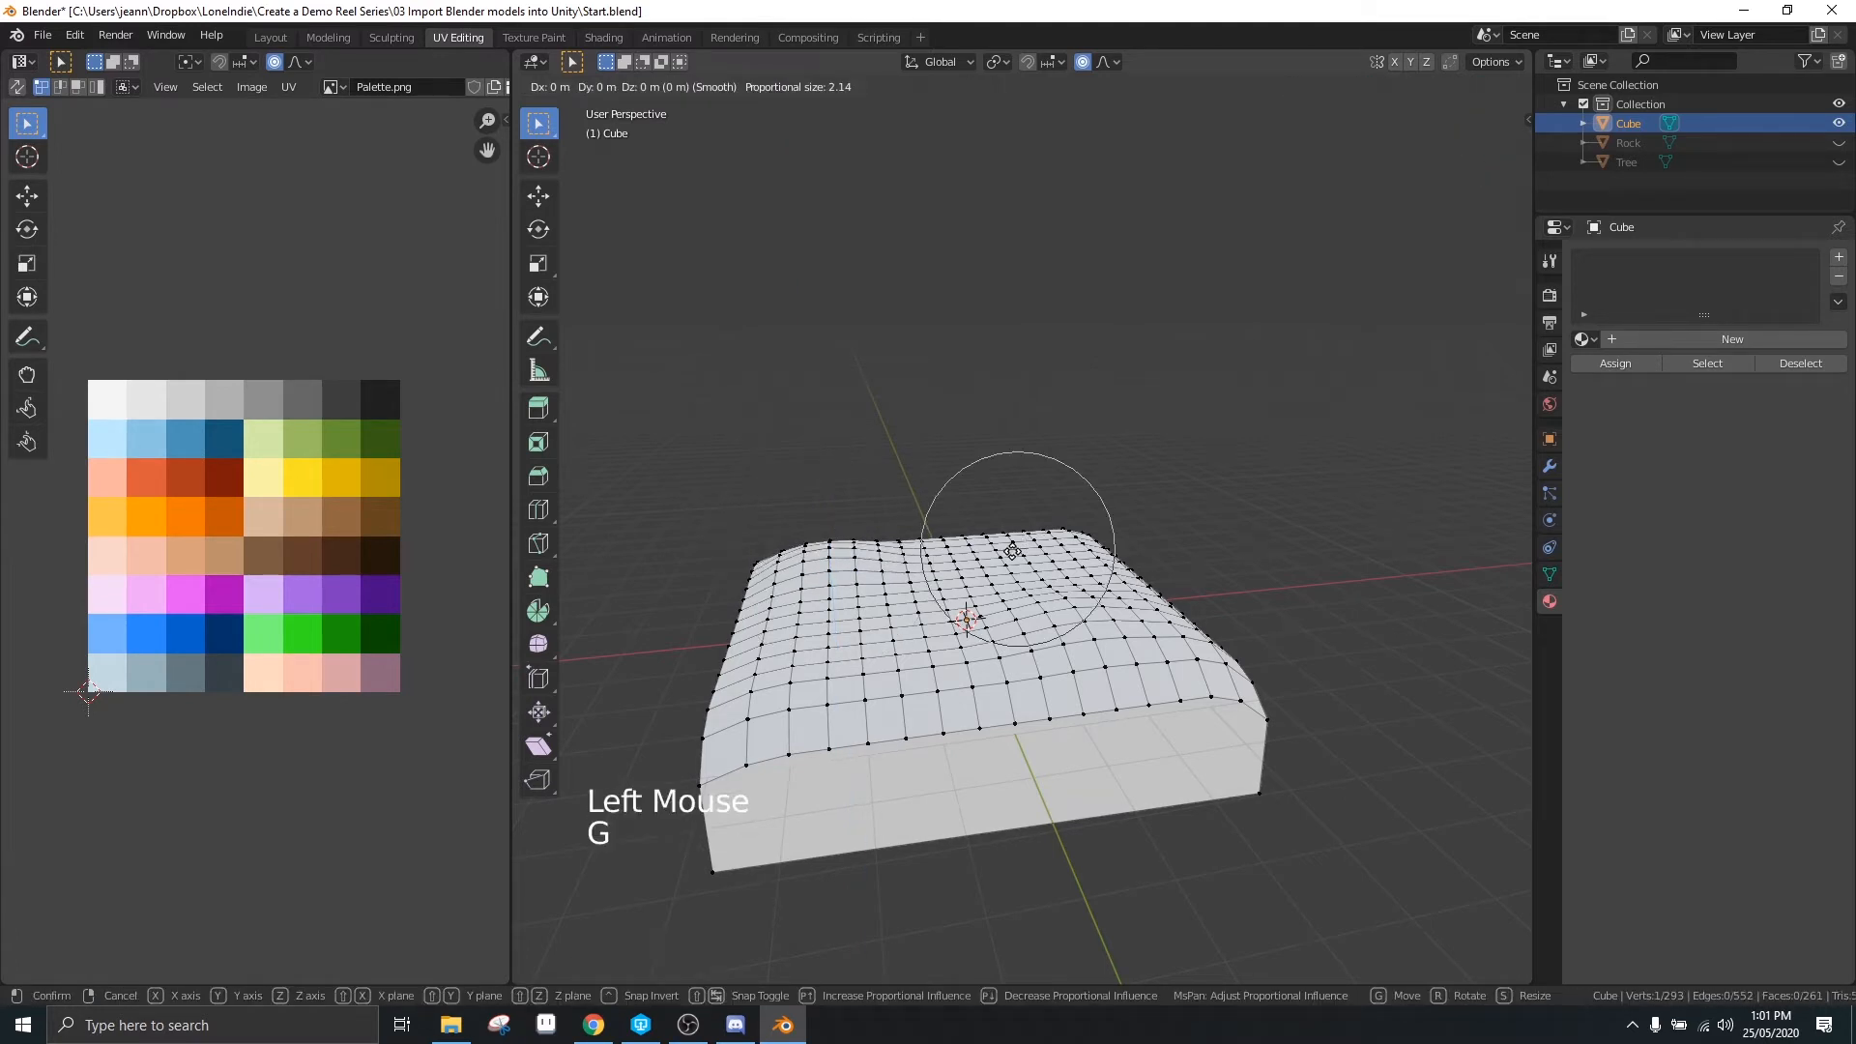
pyautogui.press('z')
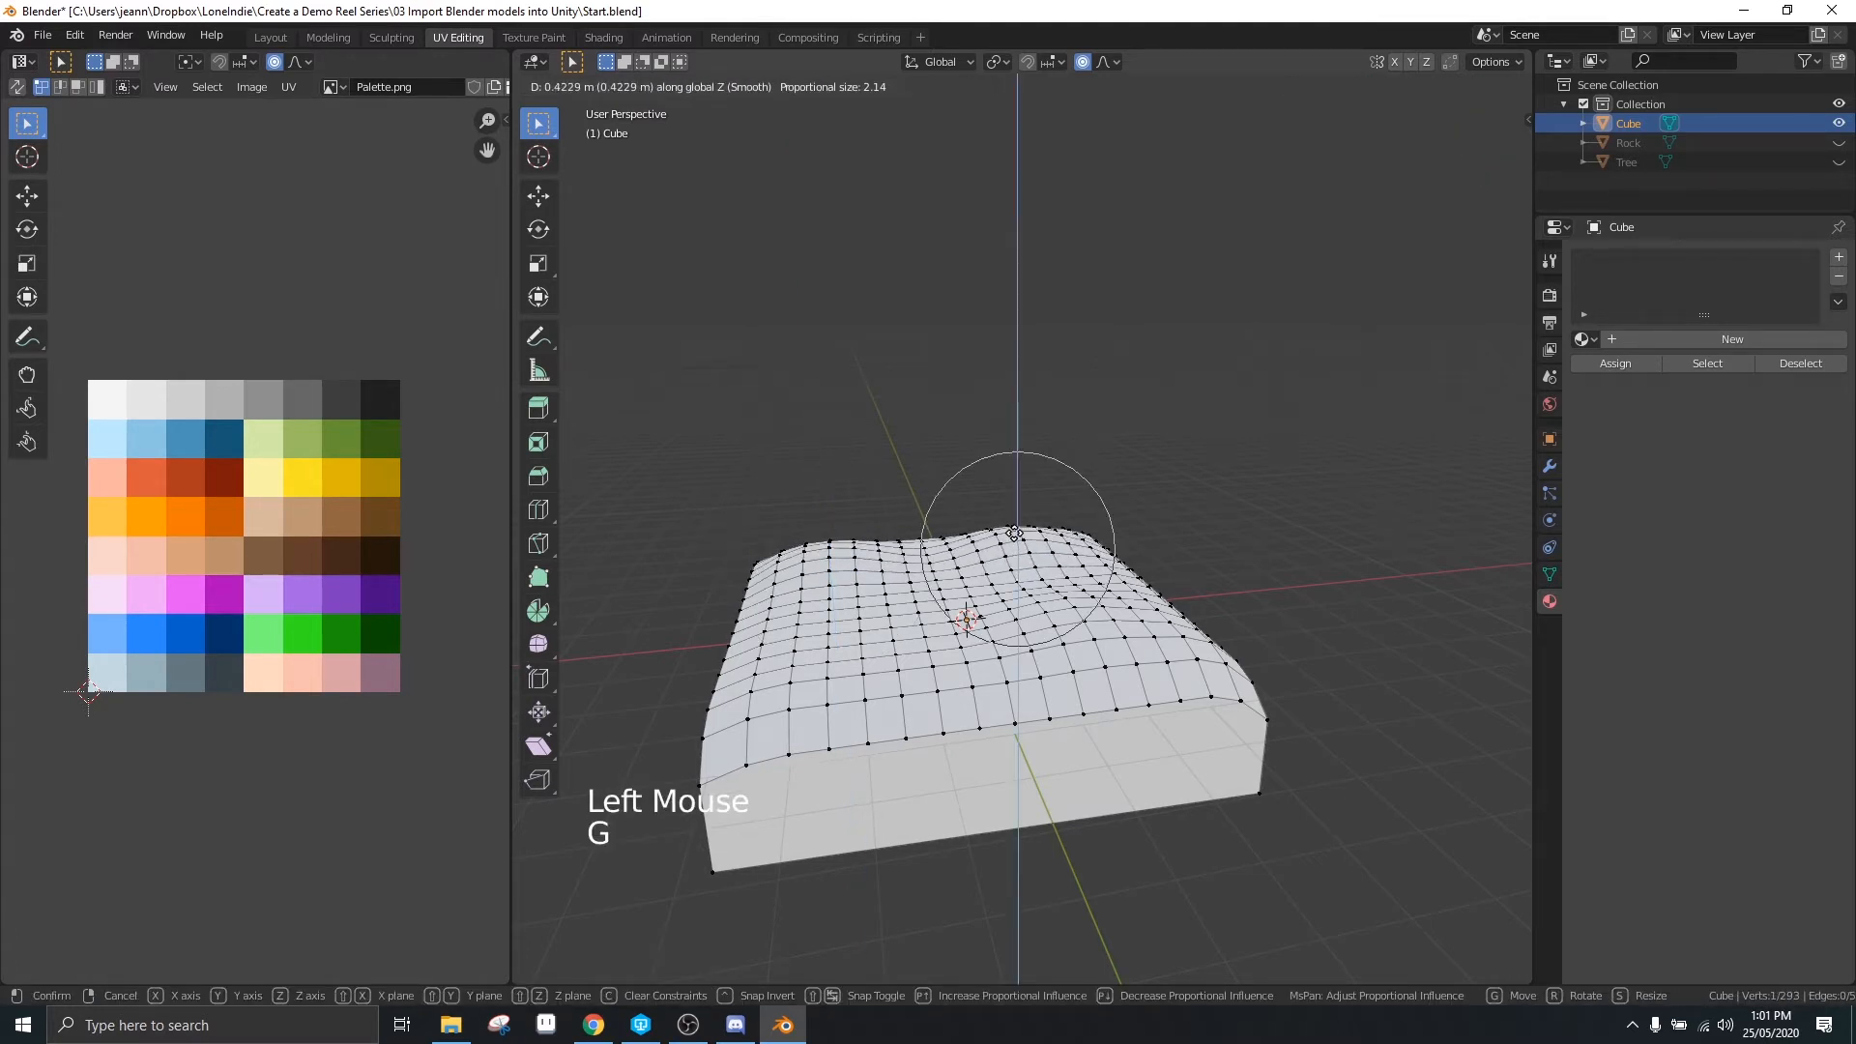
pyautogui.scroll(-3, 1014, 533)
pyautogui.click(1009, 522)
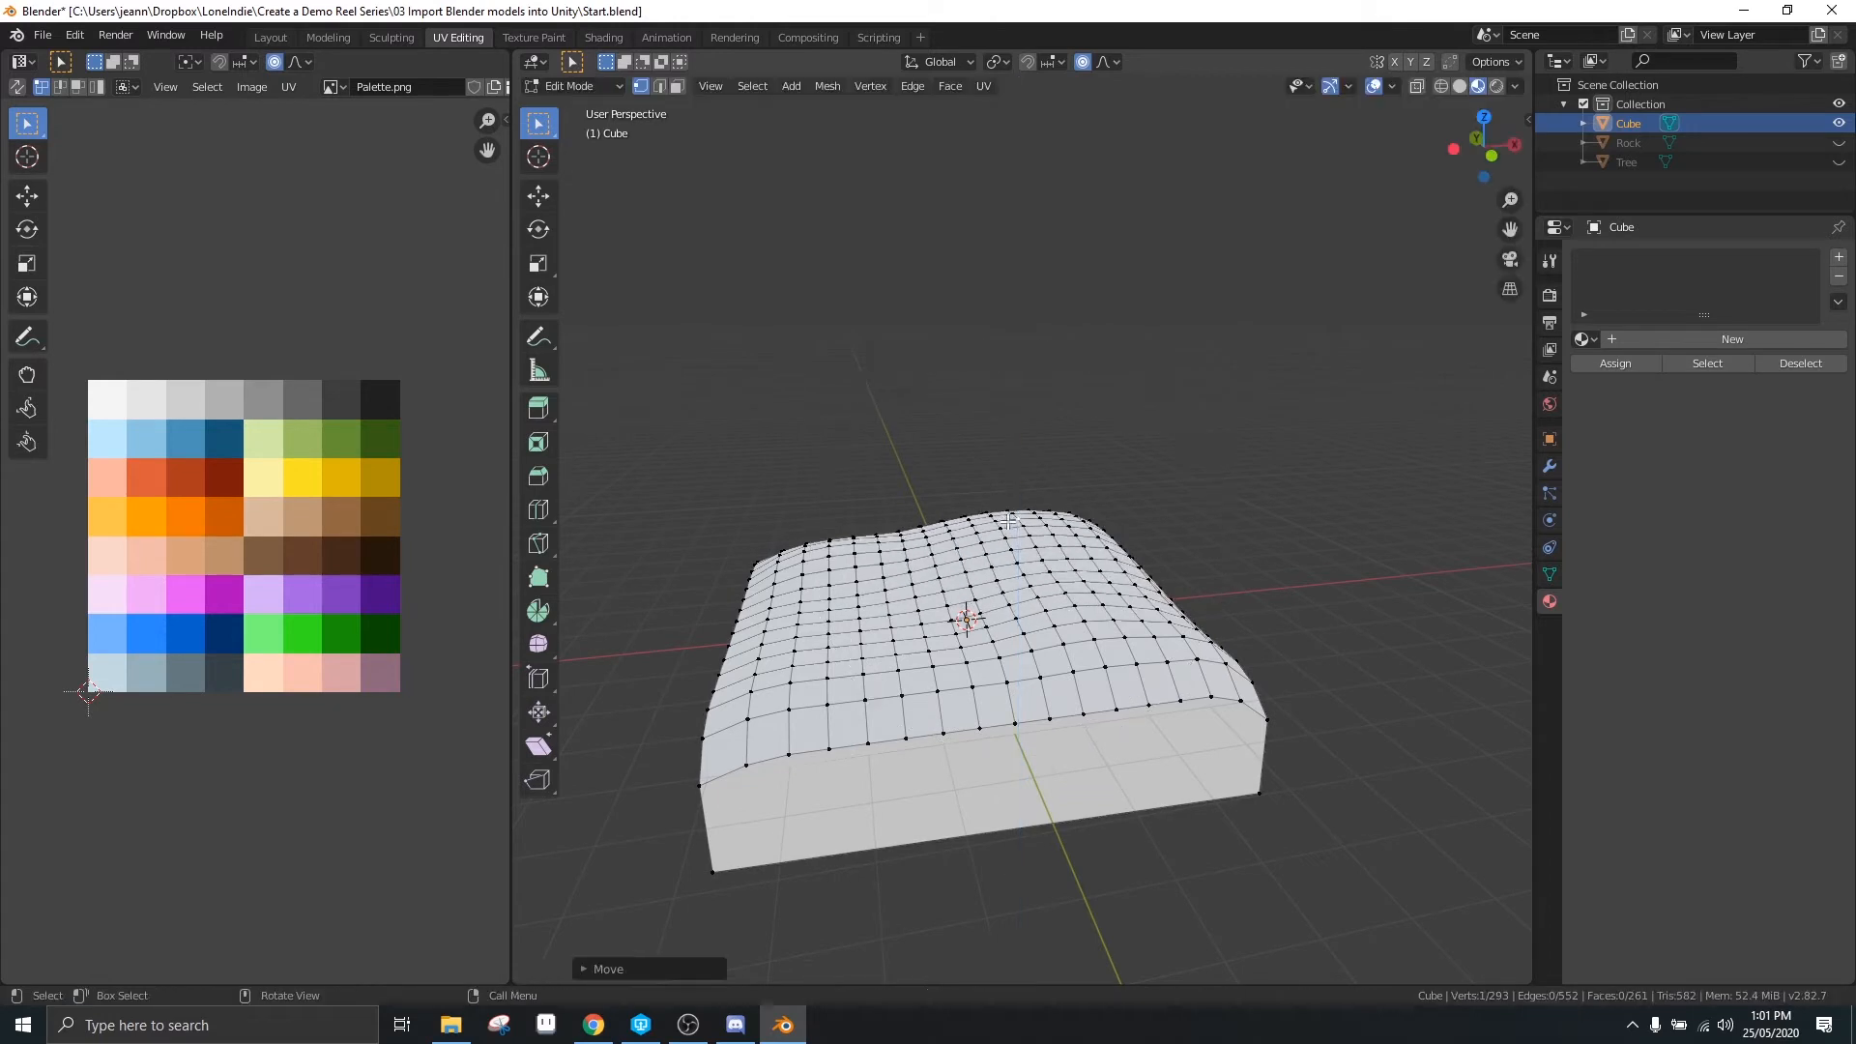
# Lower a vertex in the near-left part of the top surface slightly along Z with proportional size 2.14
pyautogui.click(834, 653)
pyautogui.press('g')
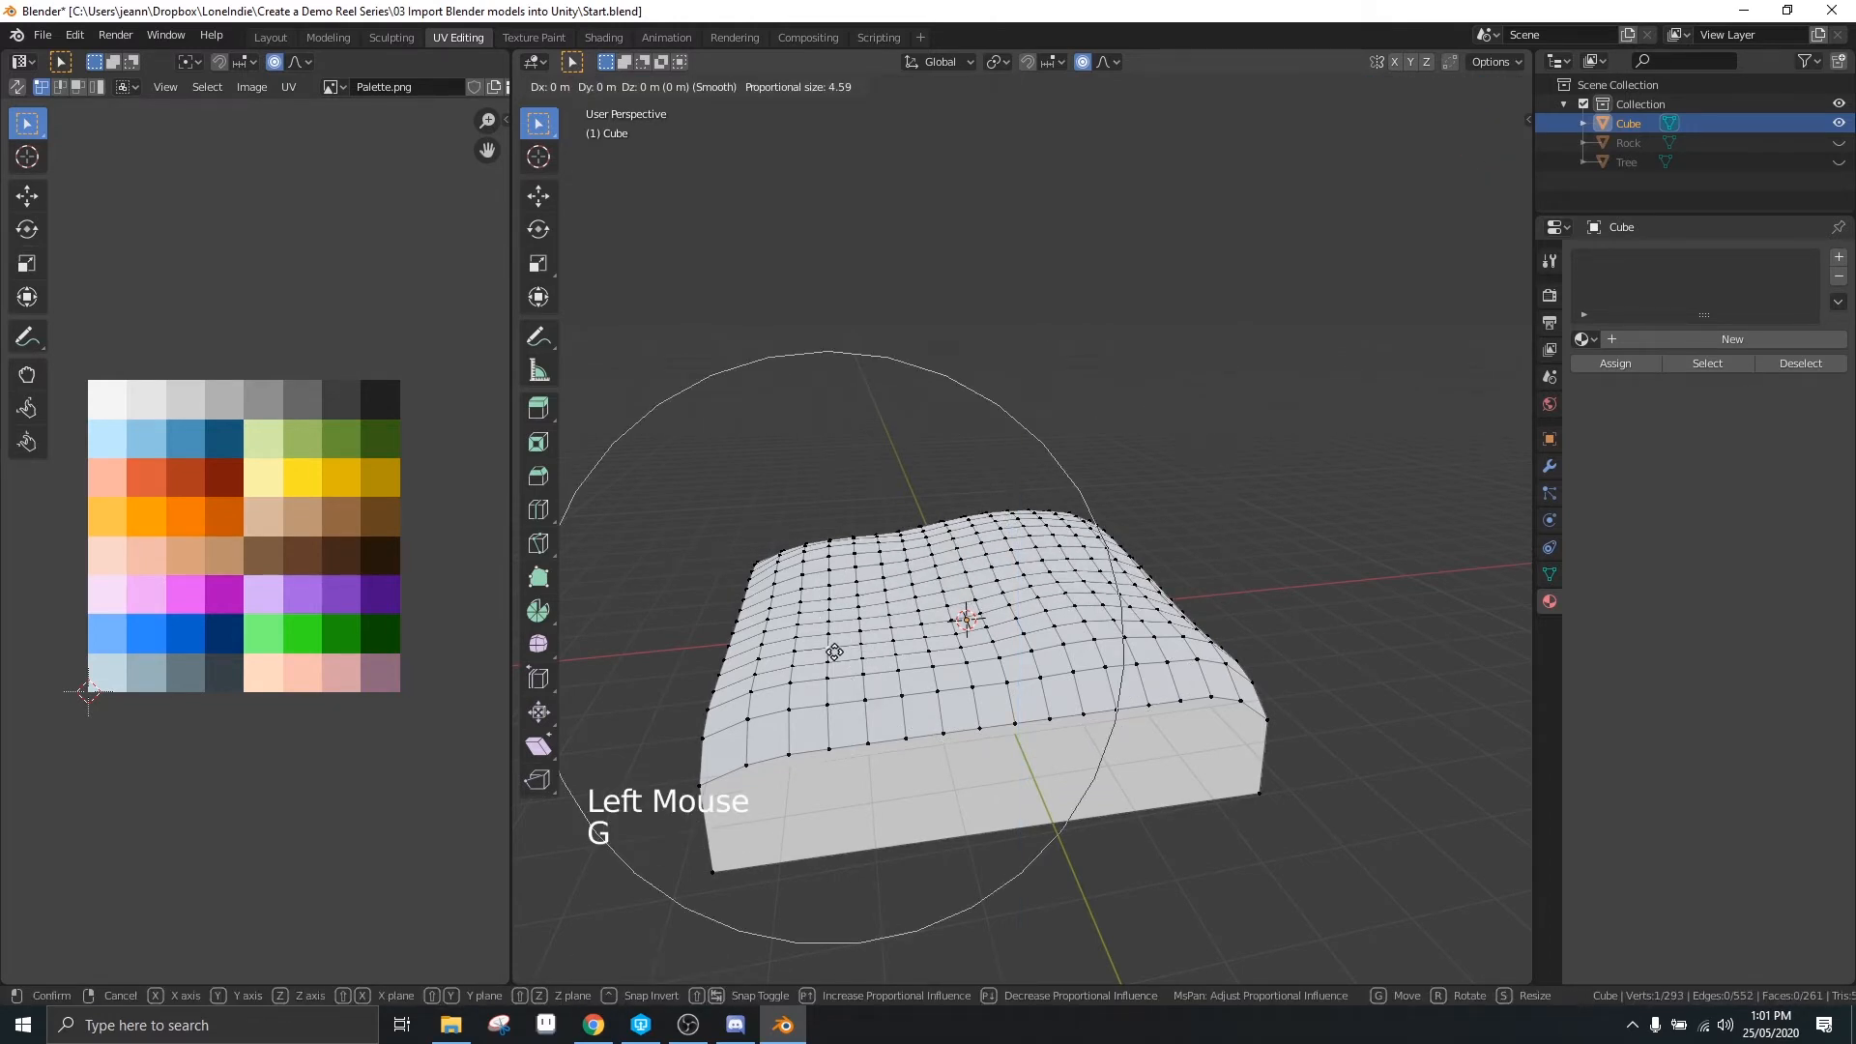
pyautogui.press('z')
pyautogui.scroll(-7, 835, 653)
pyautogui.scroll(-4, 834, 652)
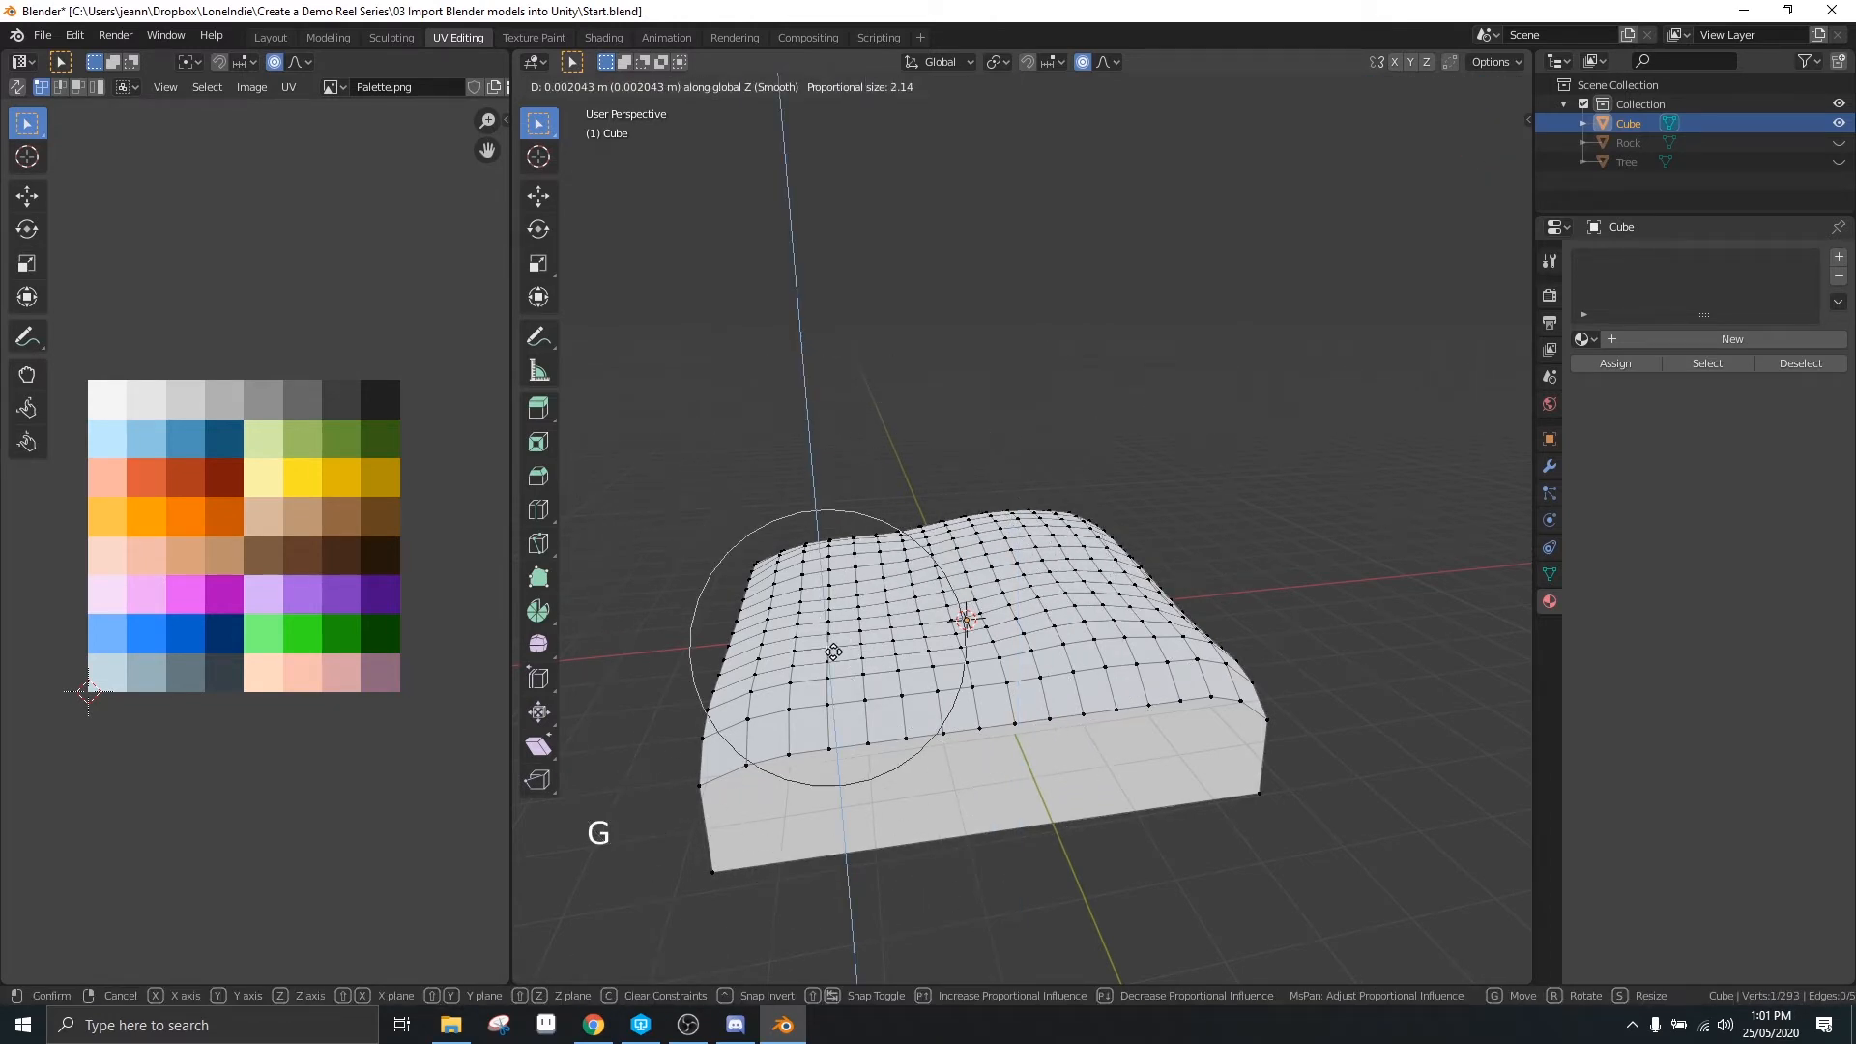
pyautogui.click(843, 662)
# In Object Mode, add a Triangulate modifier to the ground block and check its triangulated mesh in wireframe
pyautogui.moveTo(843, 662); pyautogui.dragTo(1031, 596, button='middle')
pyautogui.scroll(-1, 979, 574)
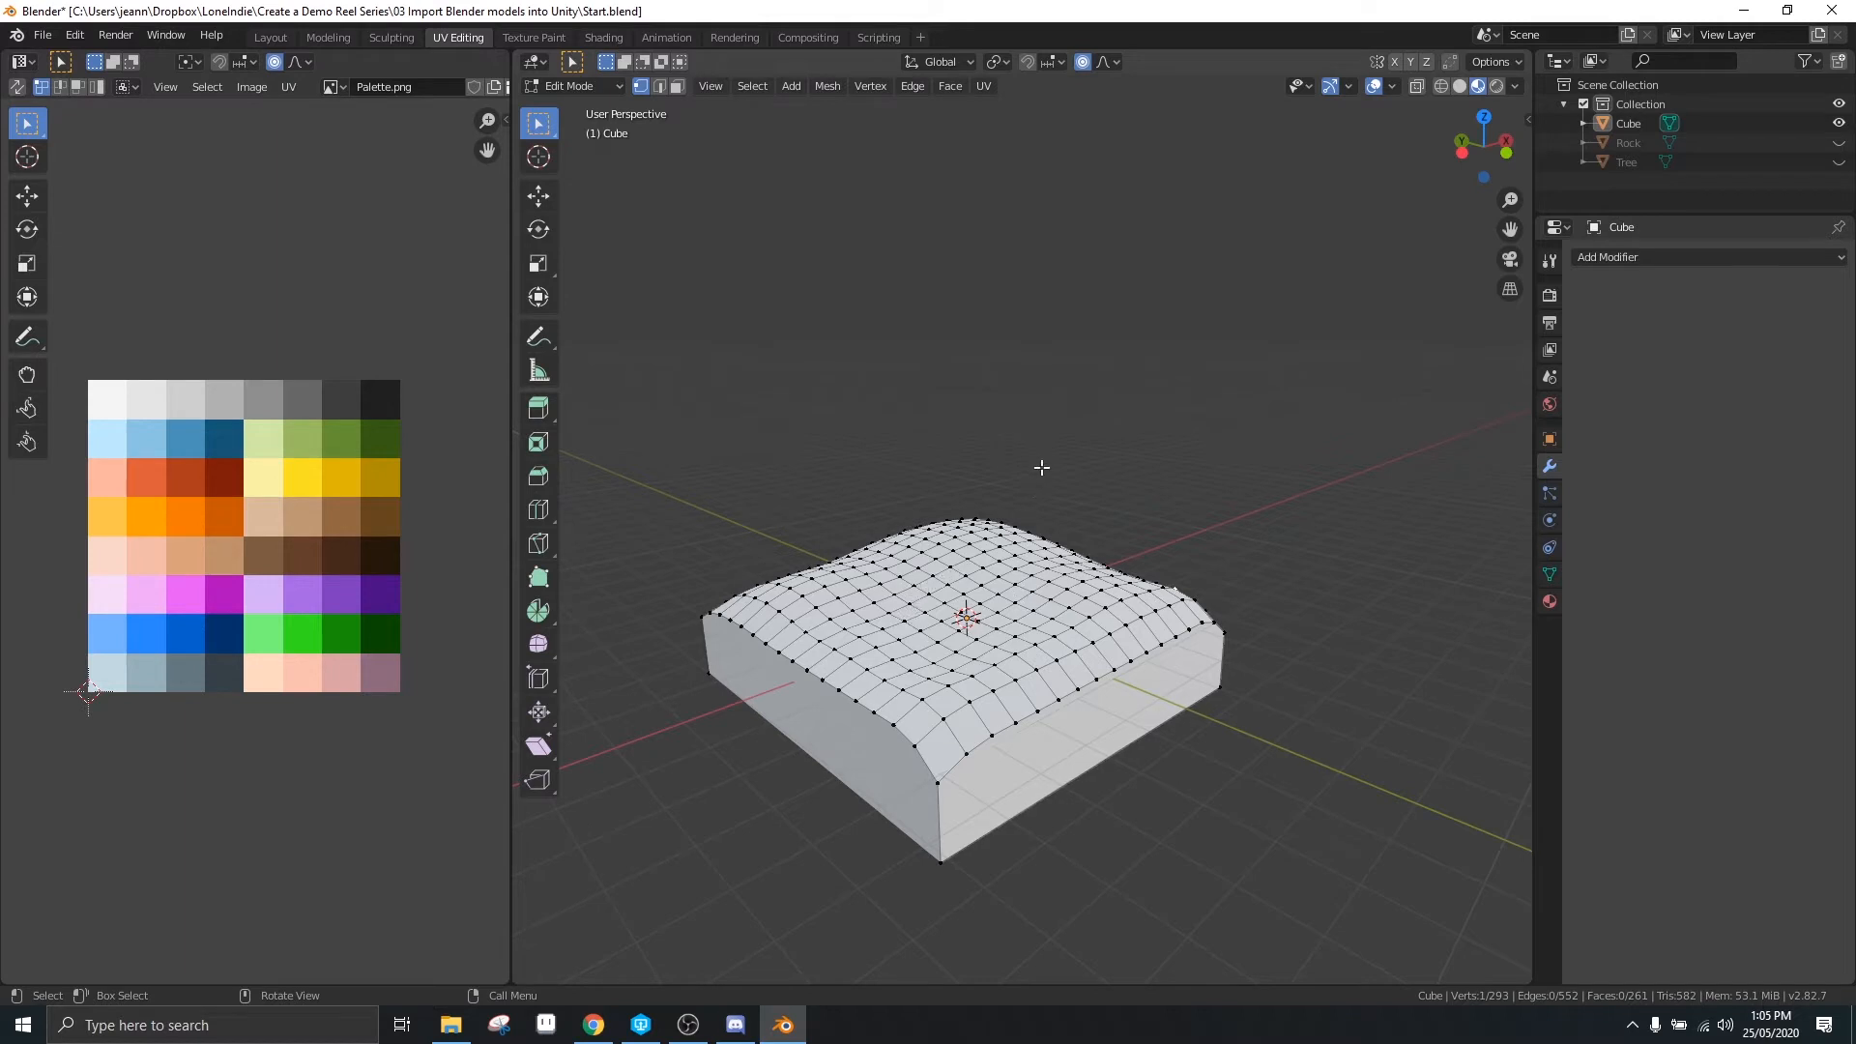
pyautogui.press('Tab')
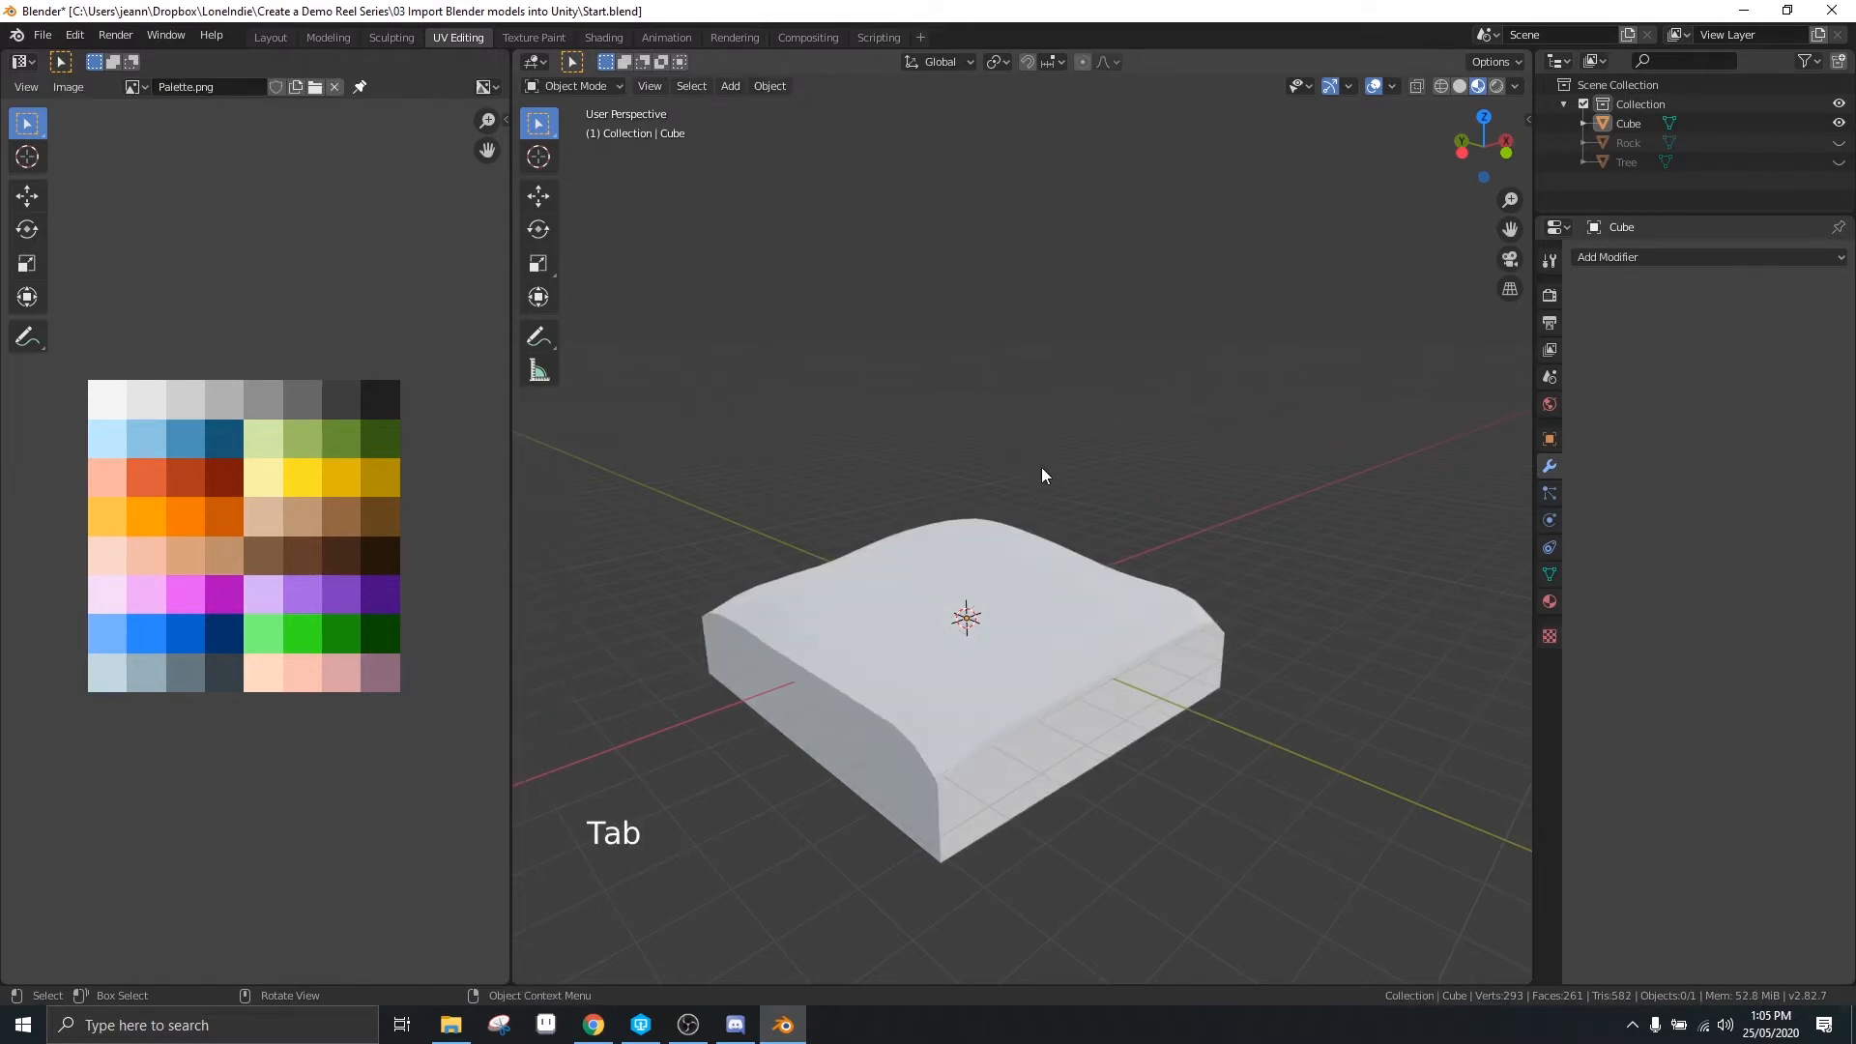
pyautogui.click(891, 578)
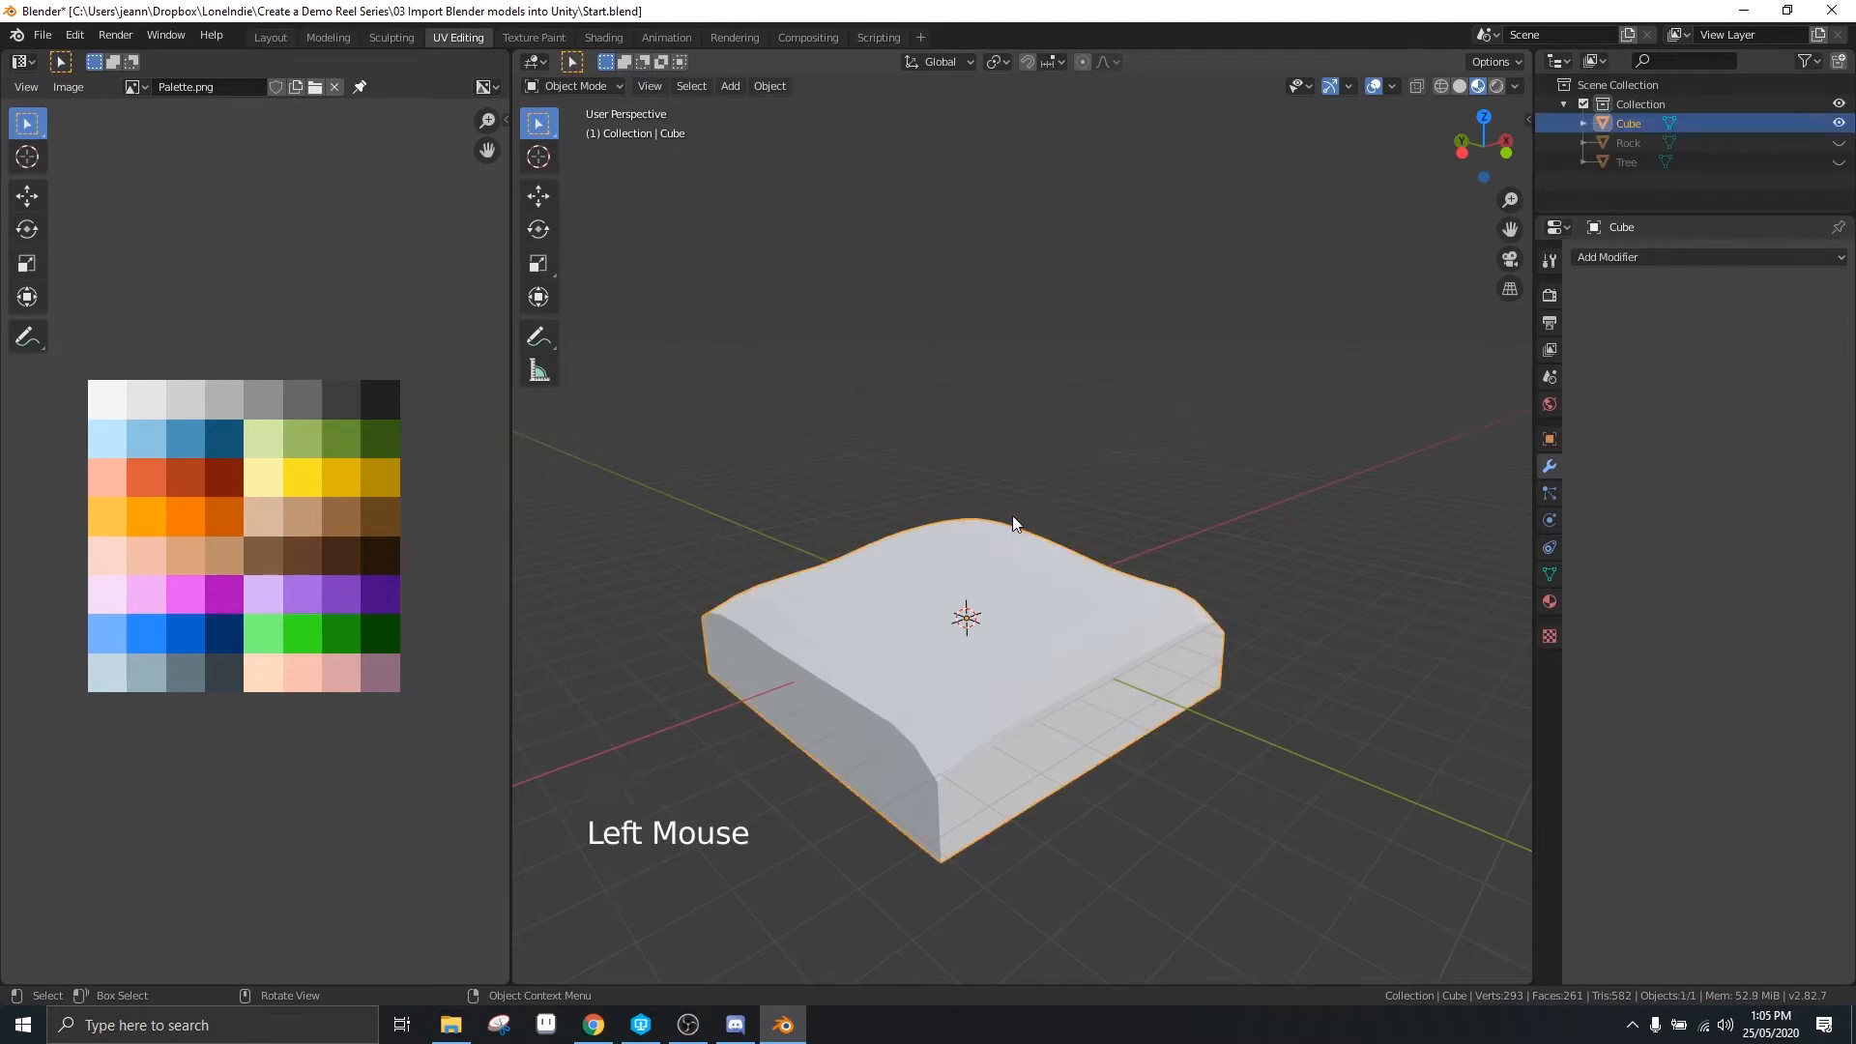
pyautogui.click(1644, 255)
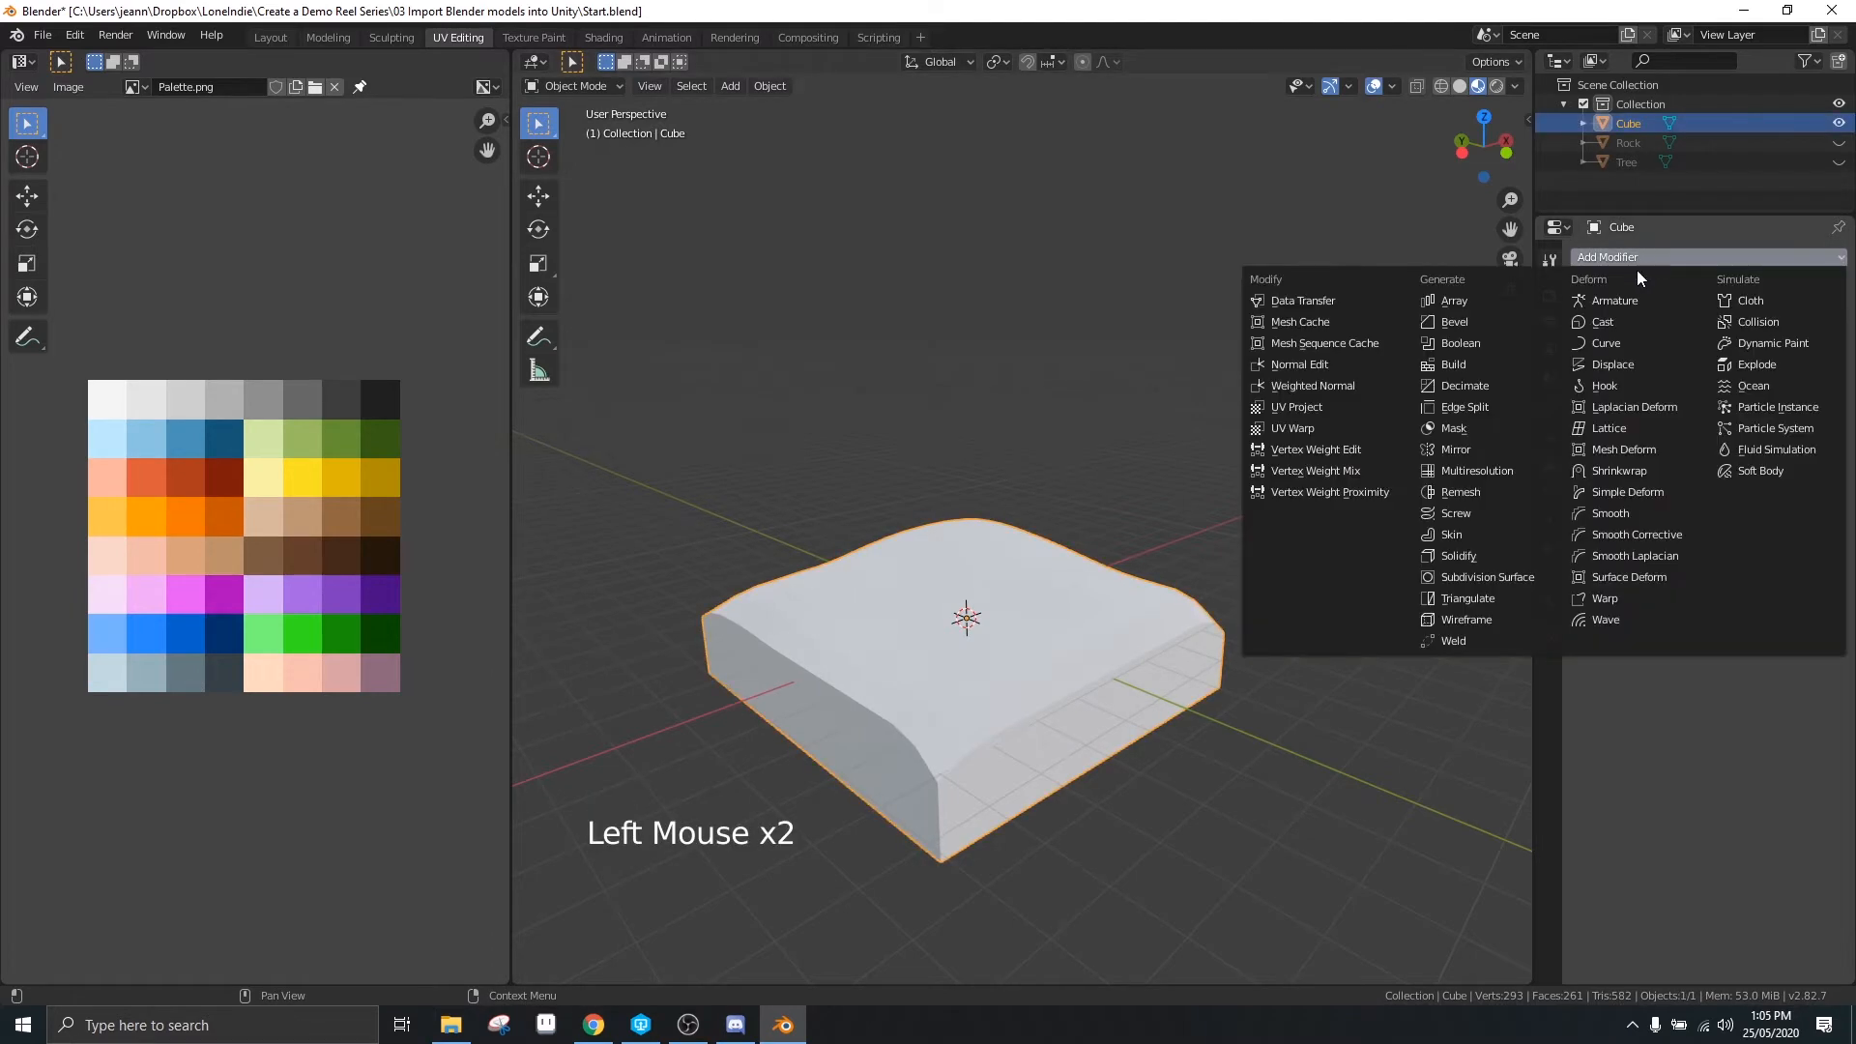
pyautogui.click(1470, 601)
pyautogui.hotkey('shift', 'z')
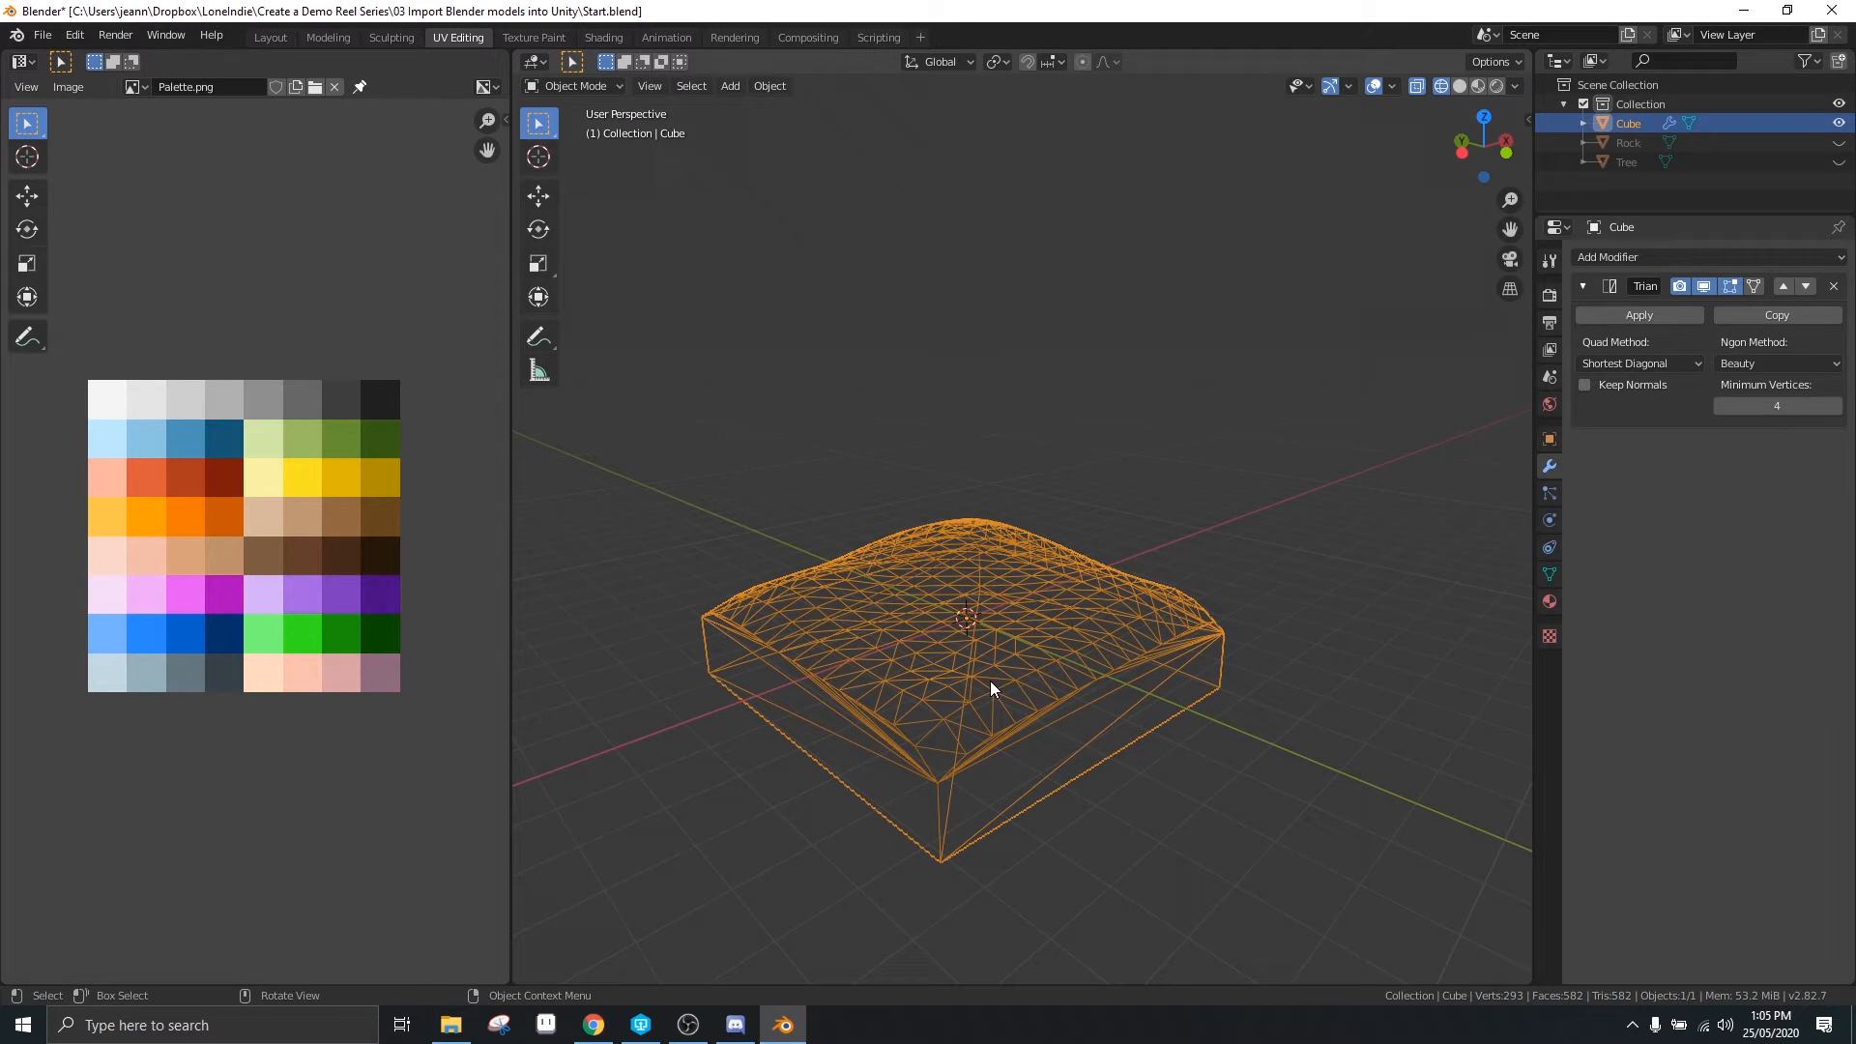
pyautogui.press('shift')
pyautogui.hotkey('shift', 'z')
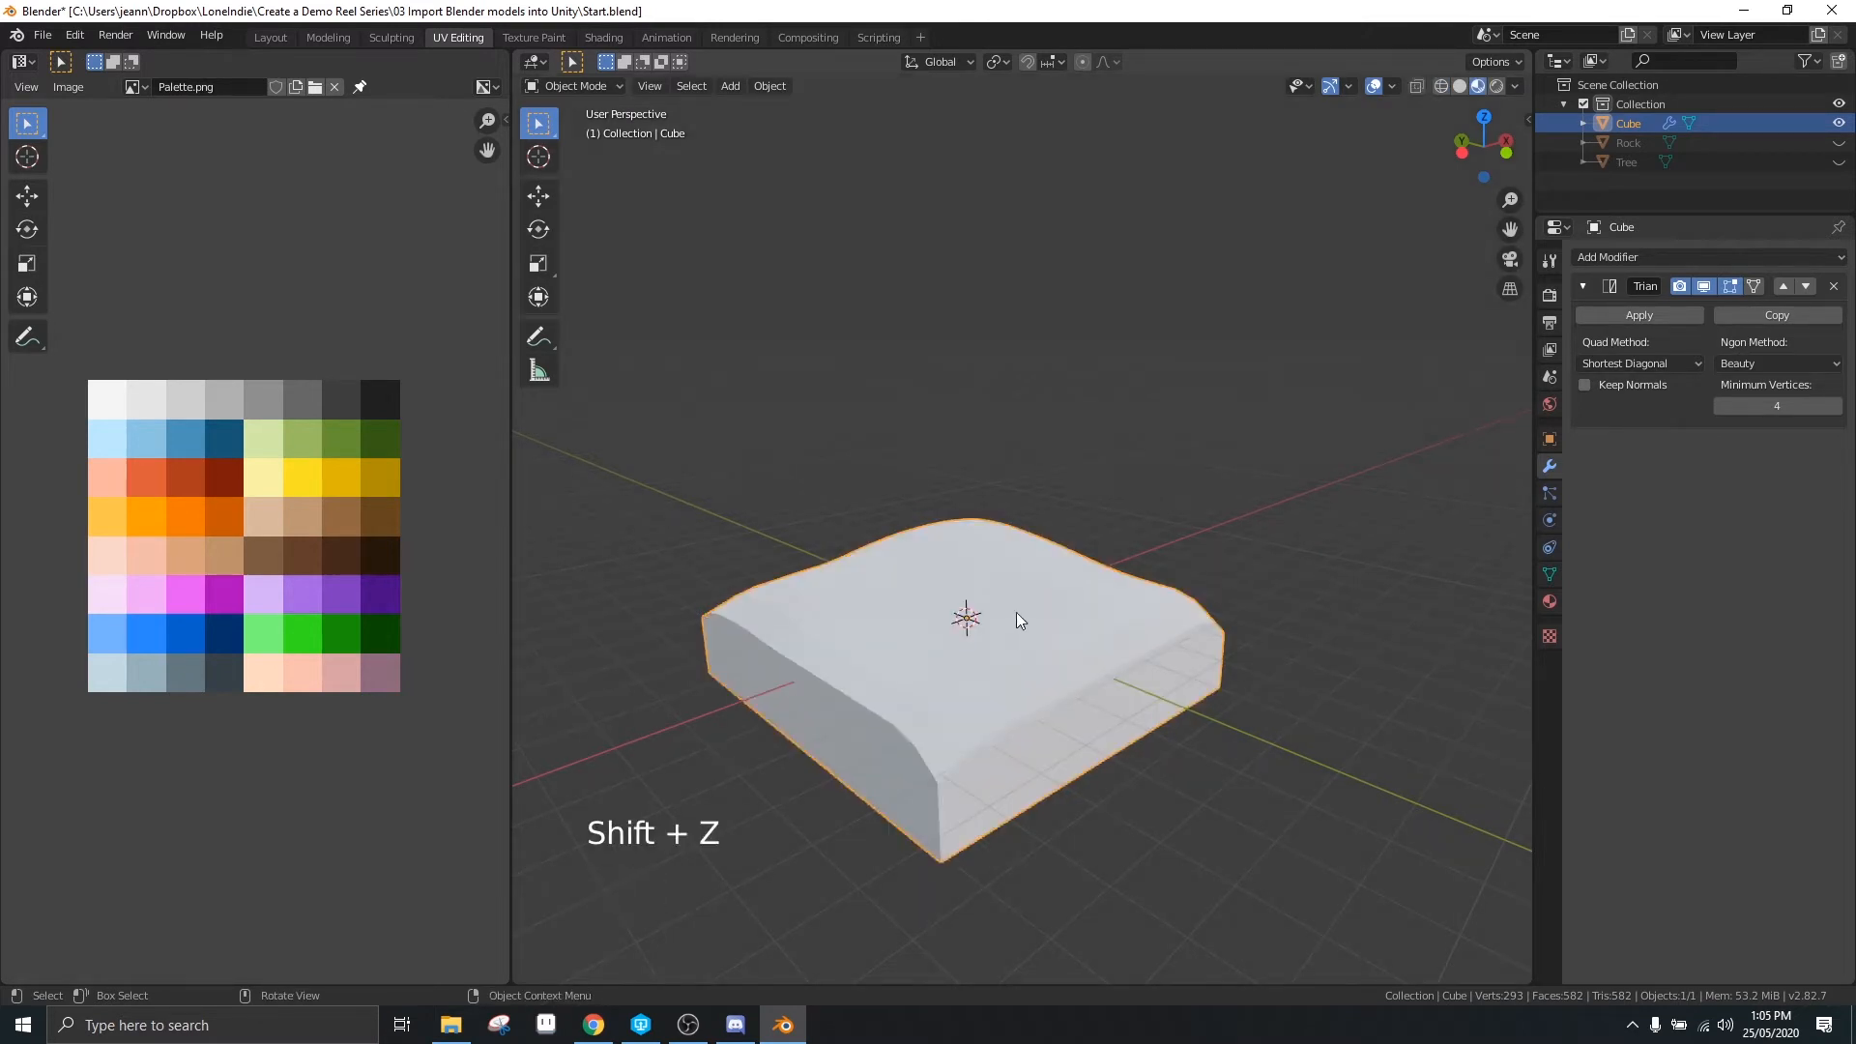
# Assign the existing palette material, Material.001, to the ground block
pyautogui.moveTo(1017, 612)
pyautogui.mouseDown(button='middle')
pyautogui.moveTo(1000, 600)
pyautogui.moveTo(1028, 600)
pyautogui.mouseUp(button='middle')
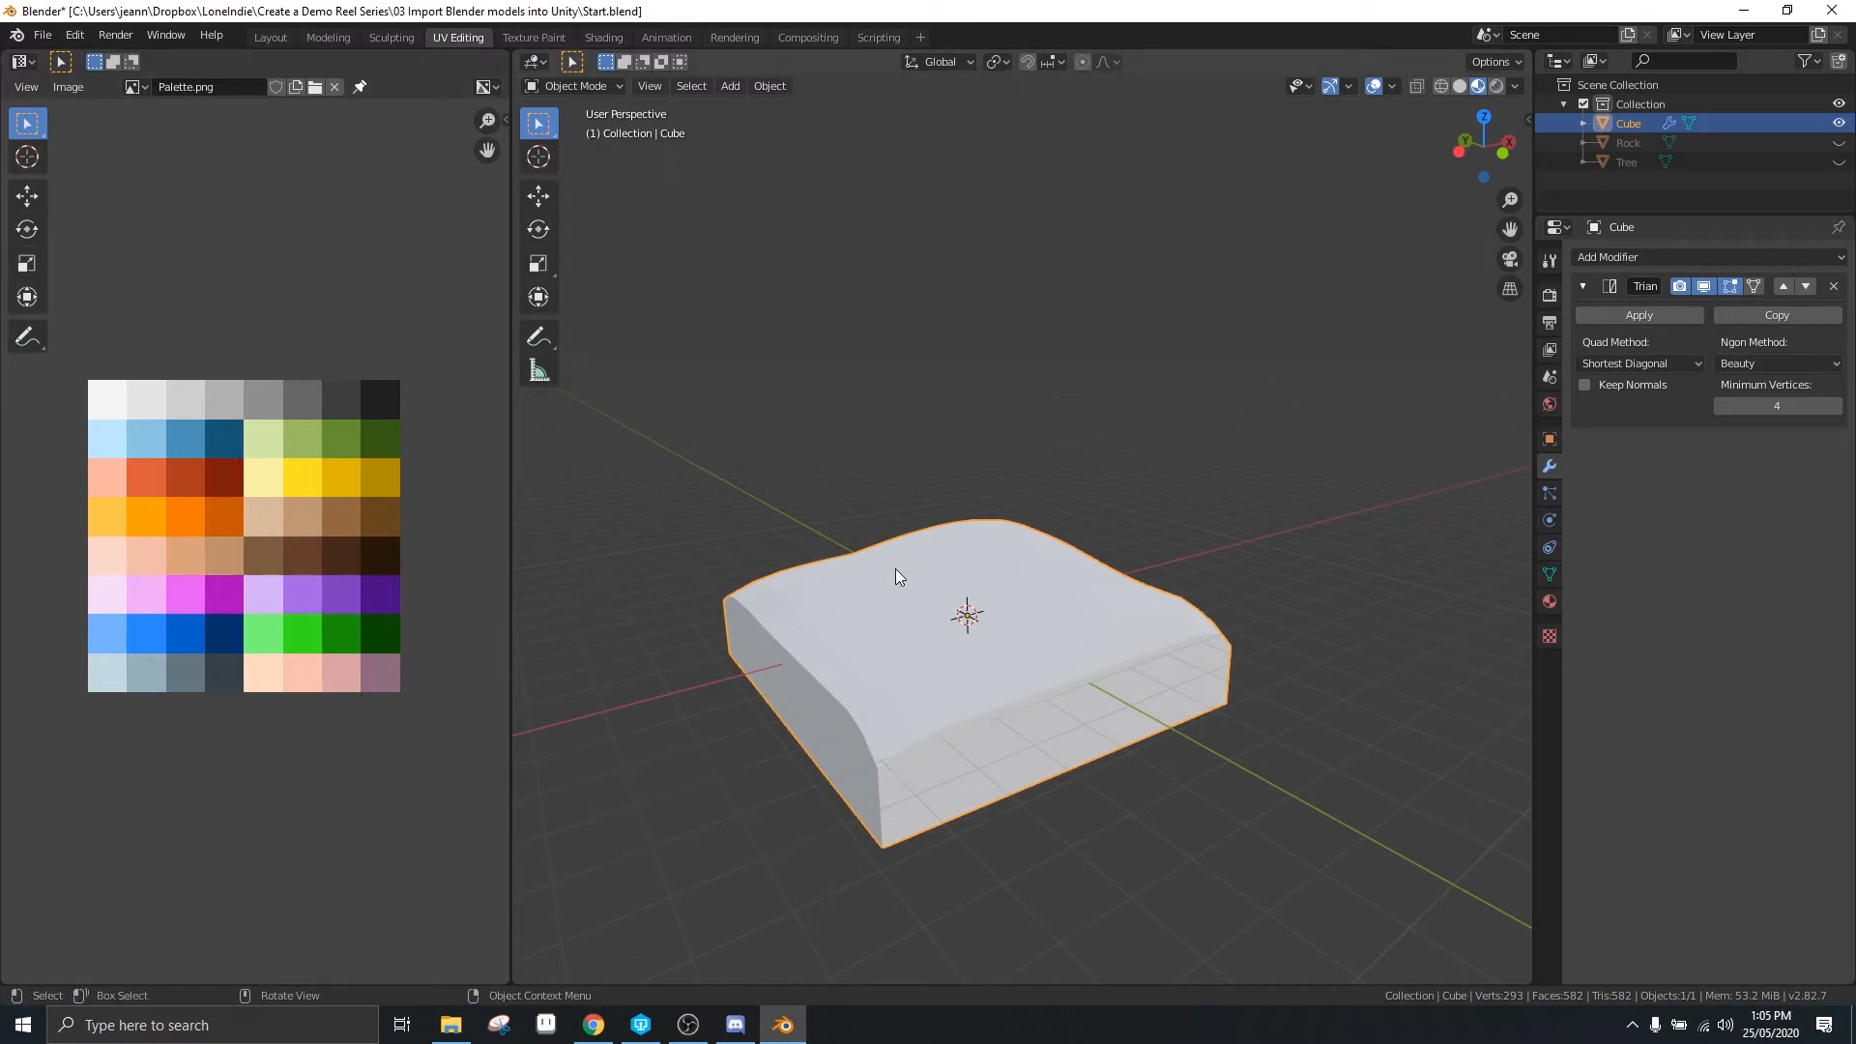
pyautogui.click(1550, 602)
pyautogui.click(1593, 339)
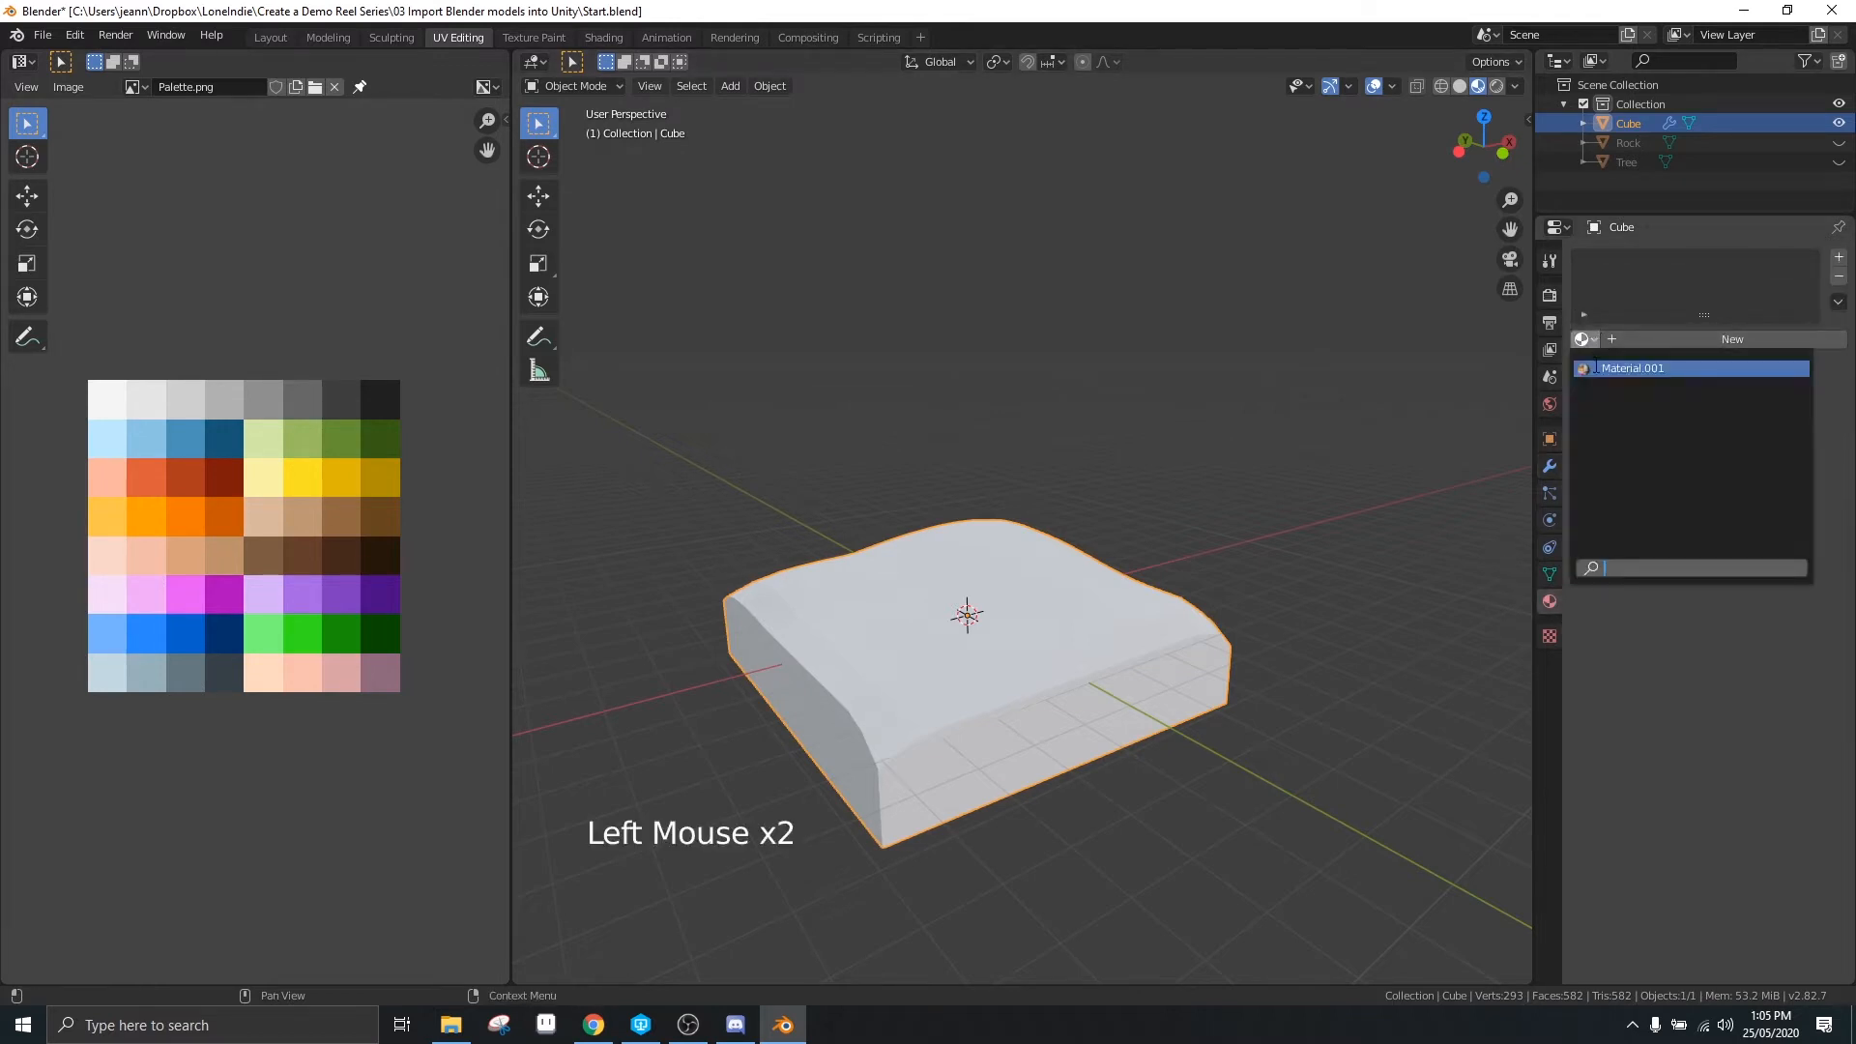
pyautogui.click(1630, 368)
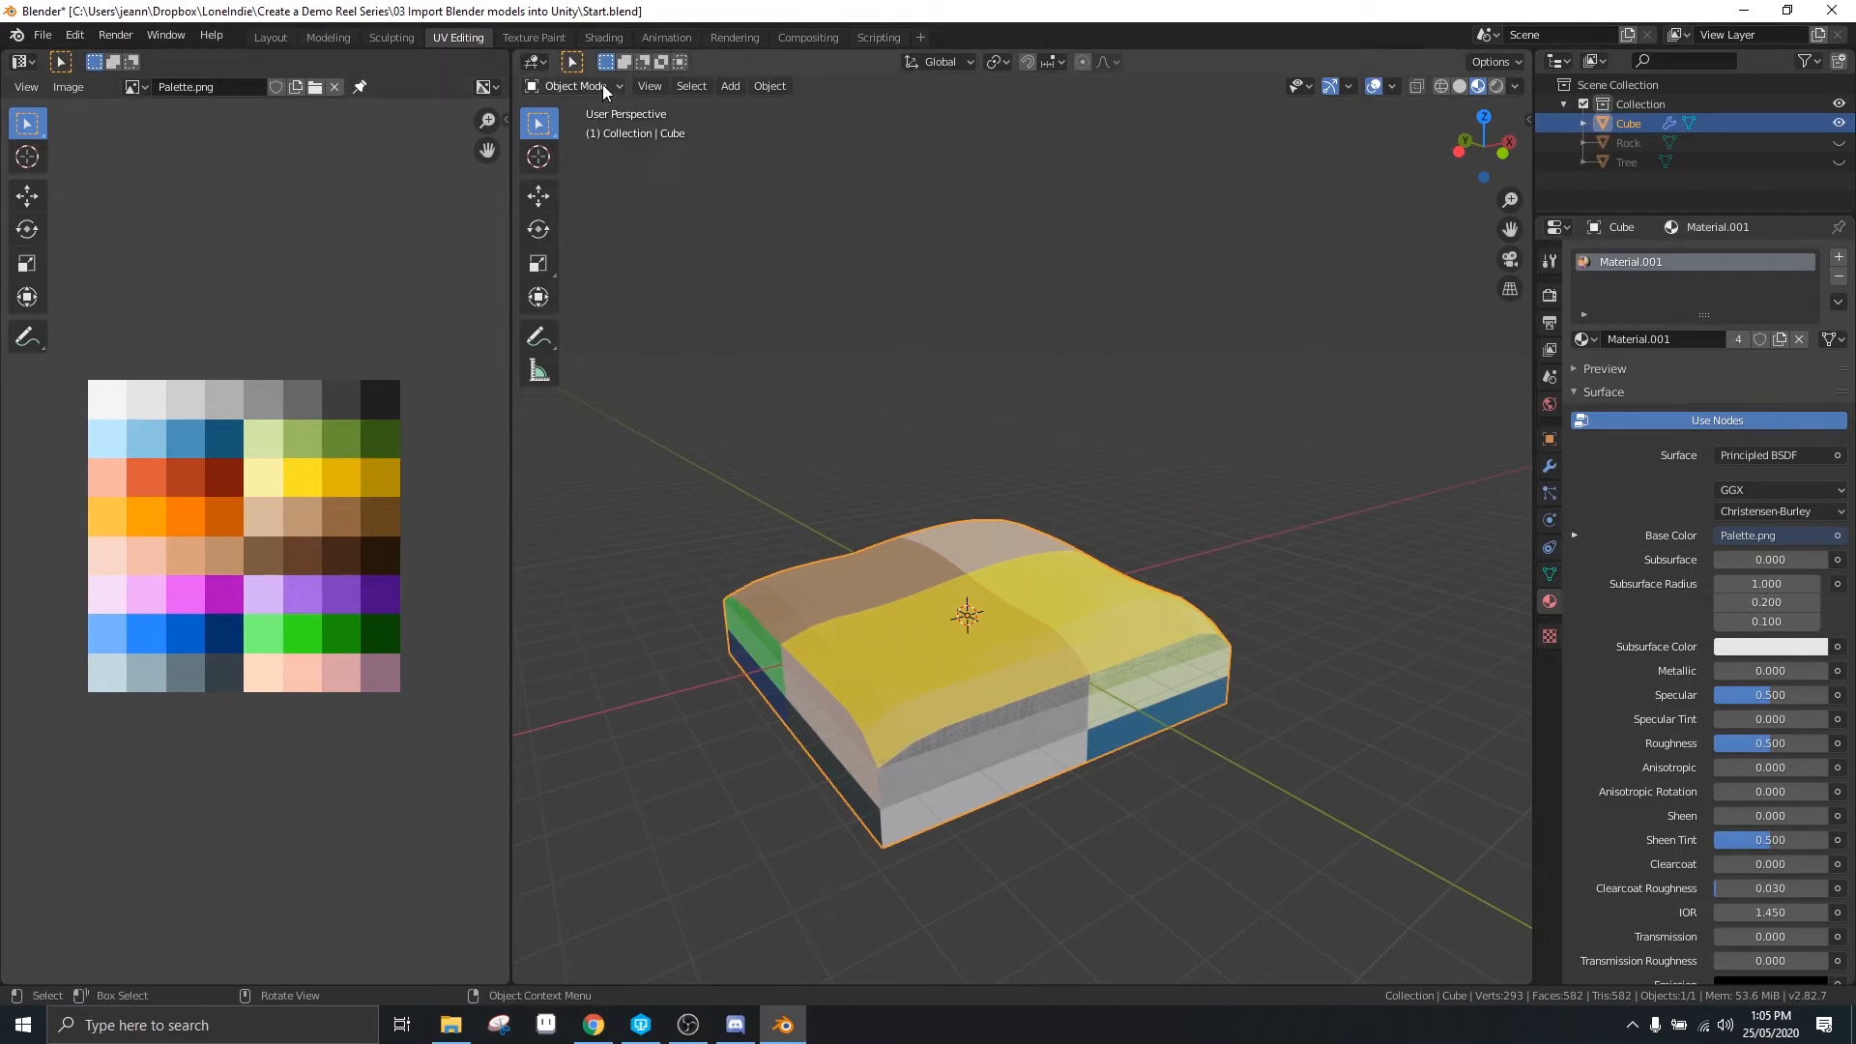
# In Edit Mode, select the ground block's whole mesh and all its UVs, then scale the UVs to 0 so they collapse to a point
pyautogui.press('Tab')
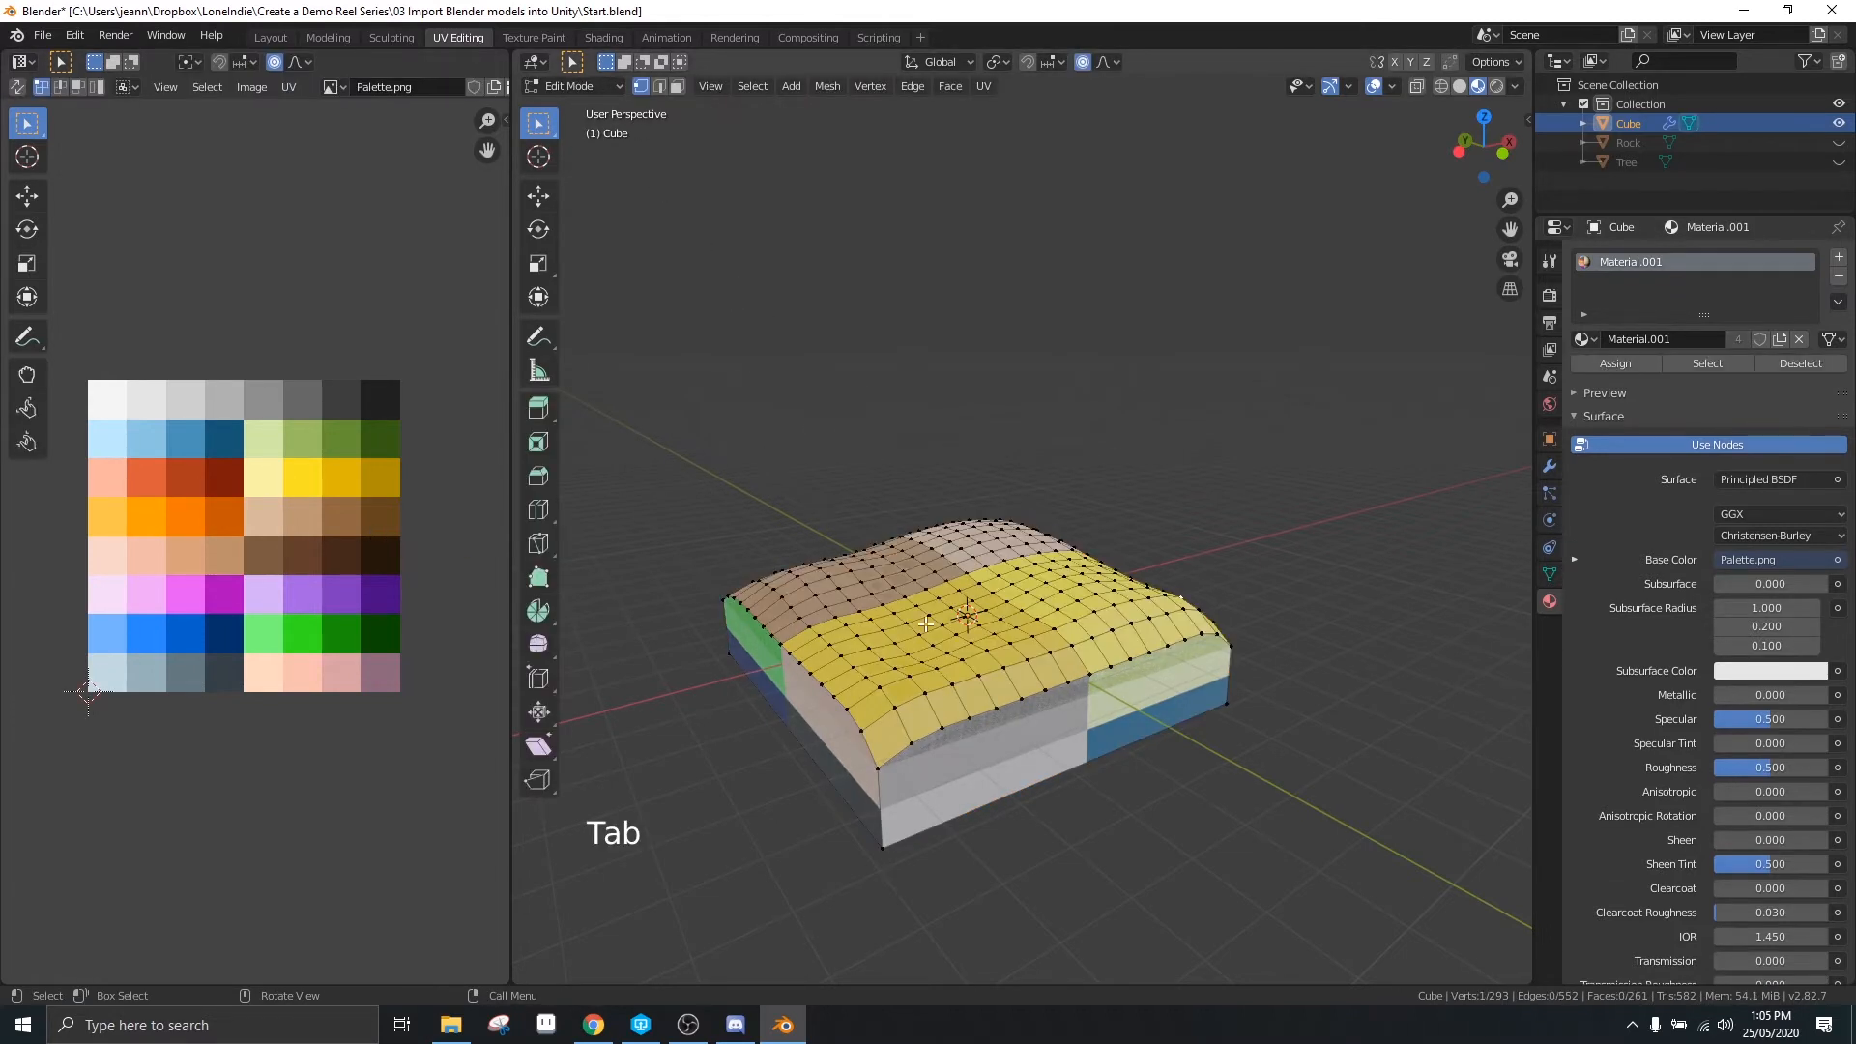
pyautogui.press('a')
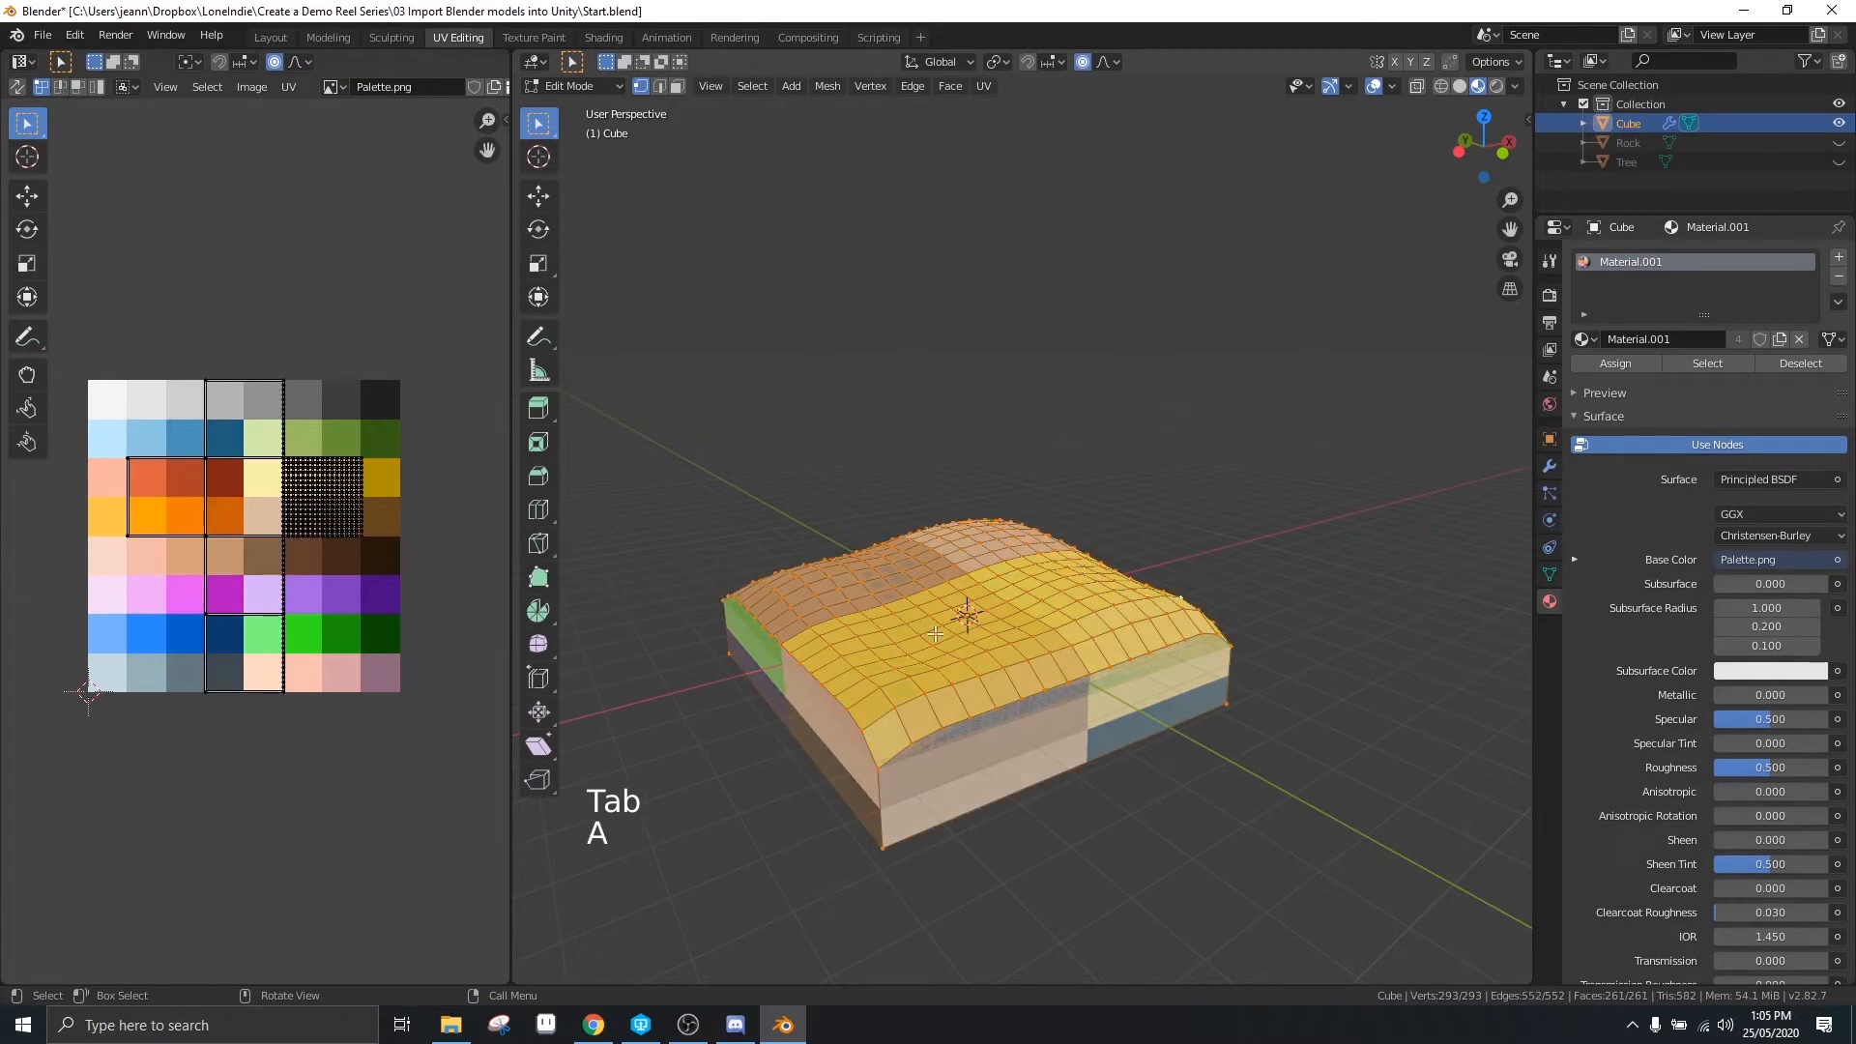
pyautogui.press('a')
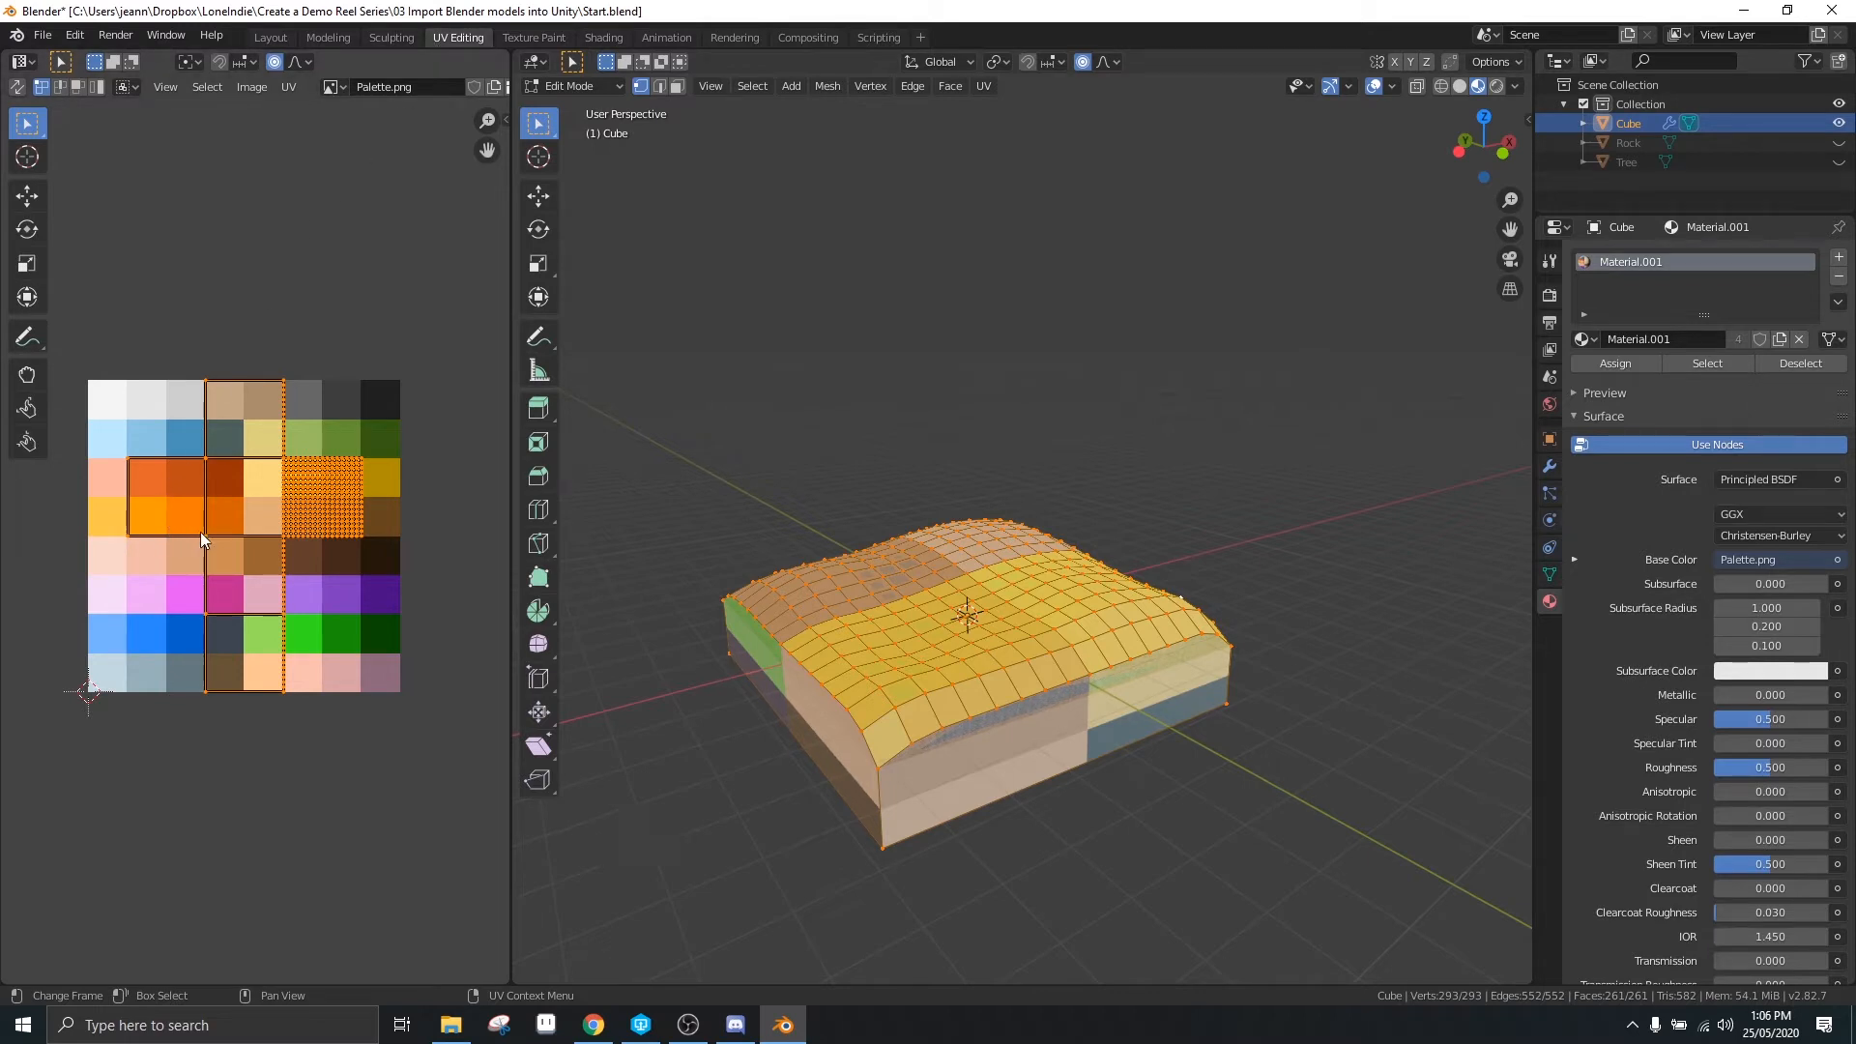
pyautogui.press('s')
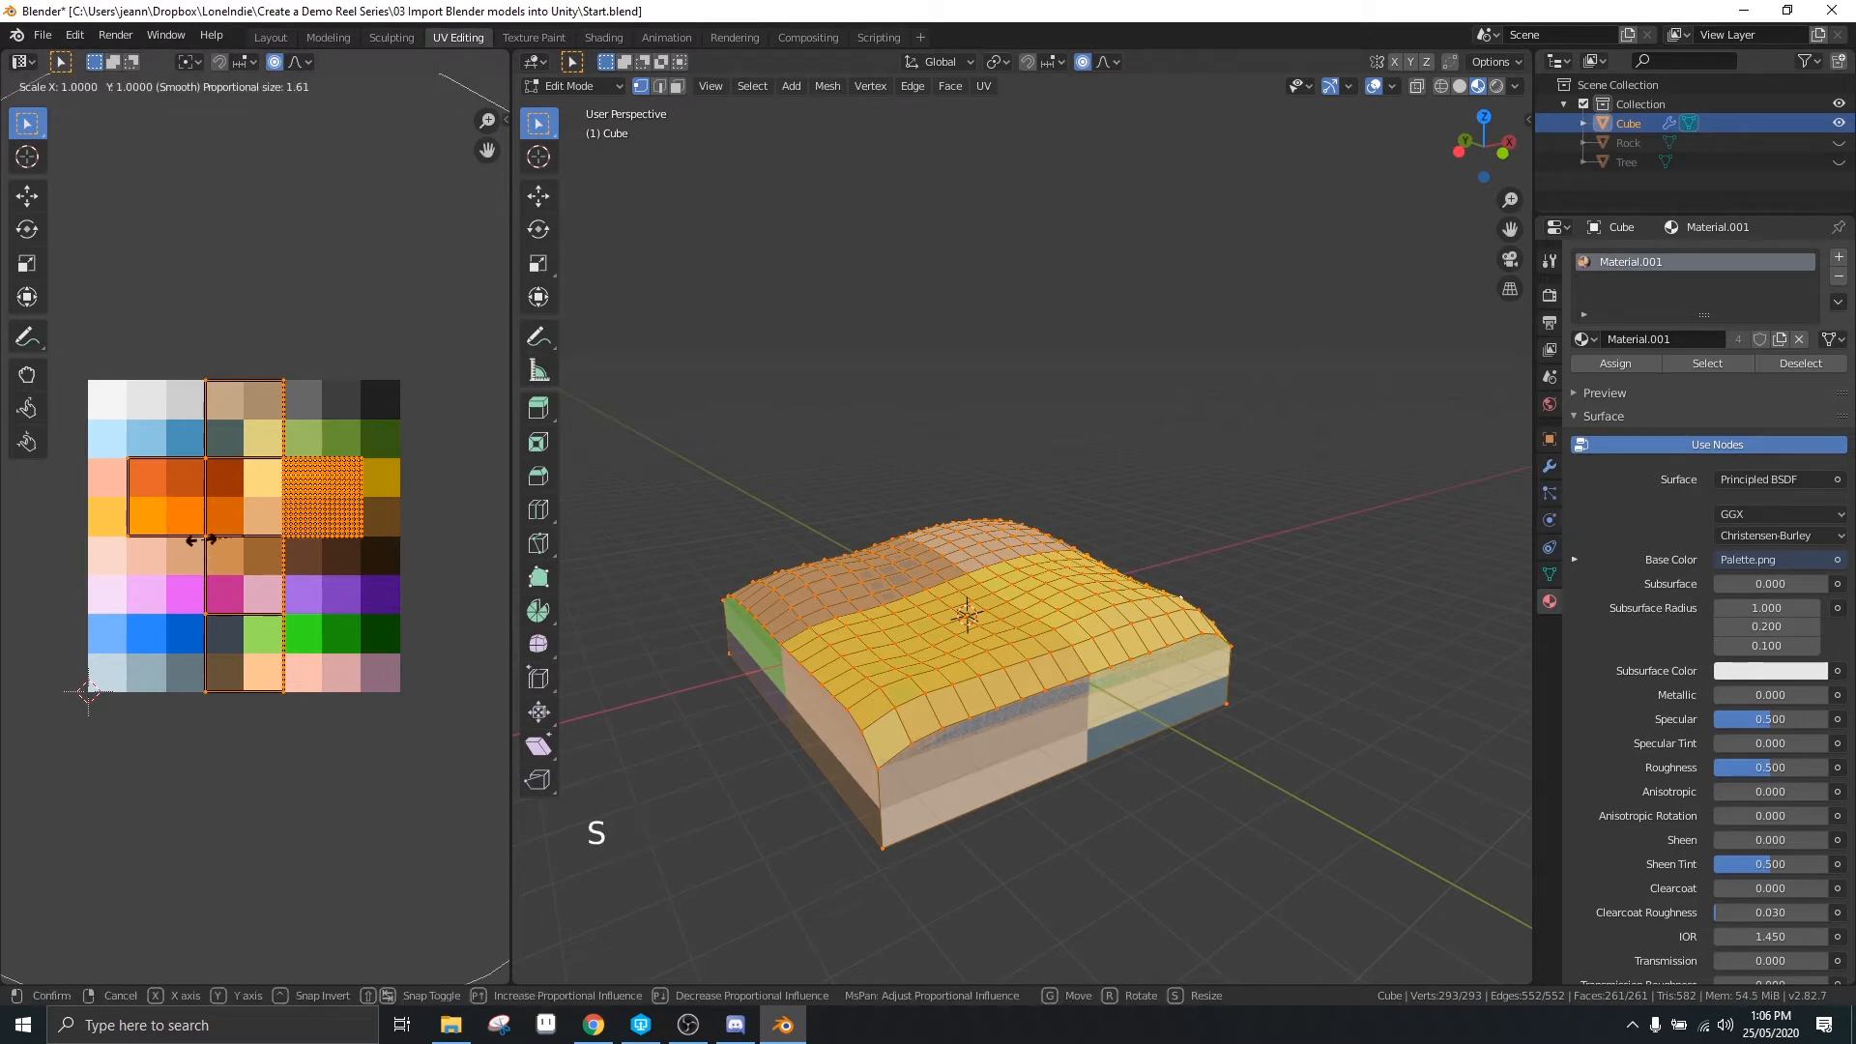
pyautogui.press('0')
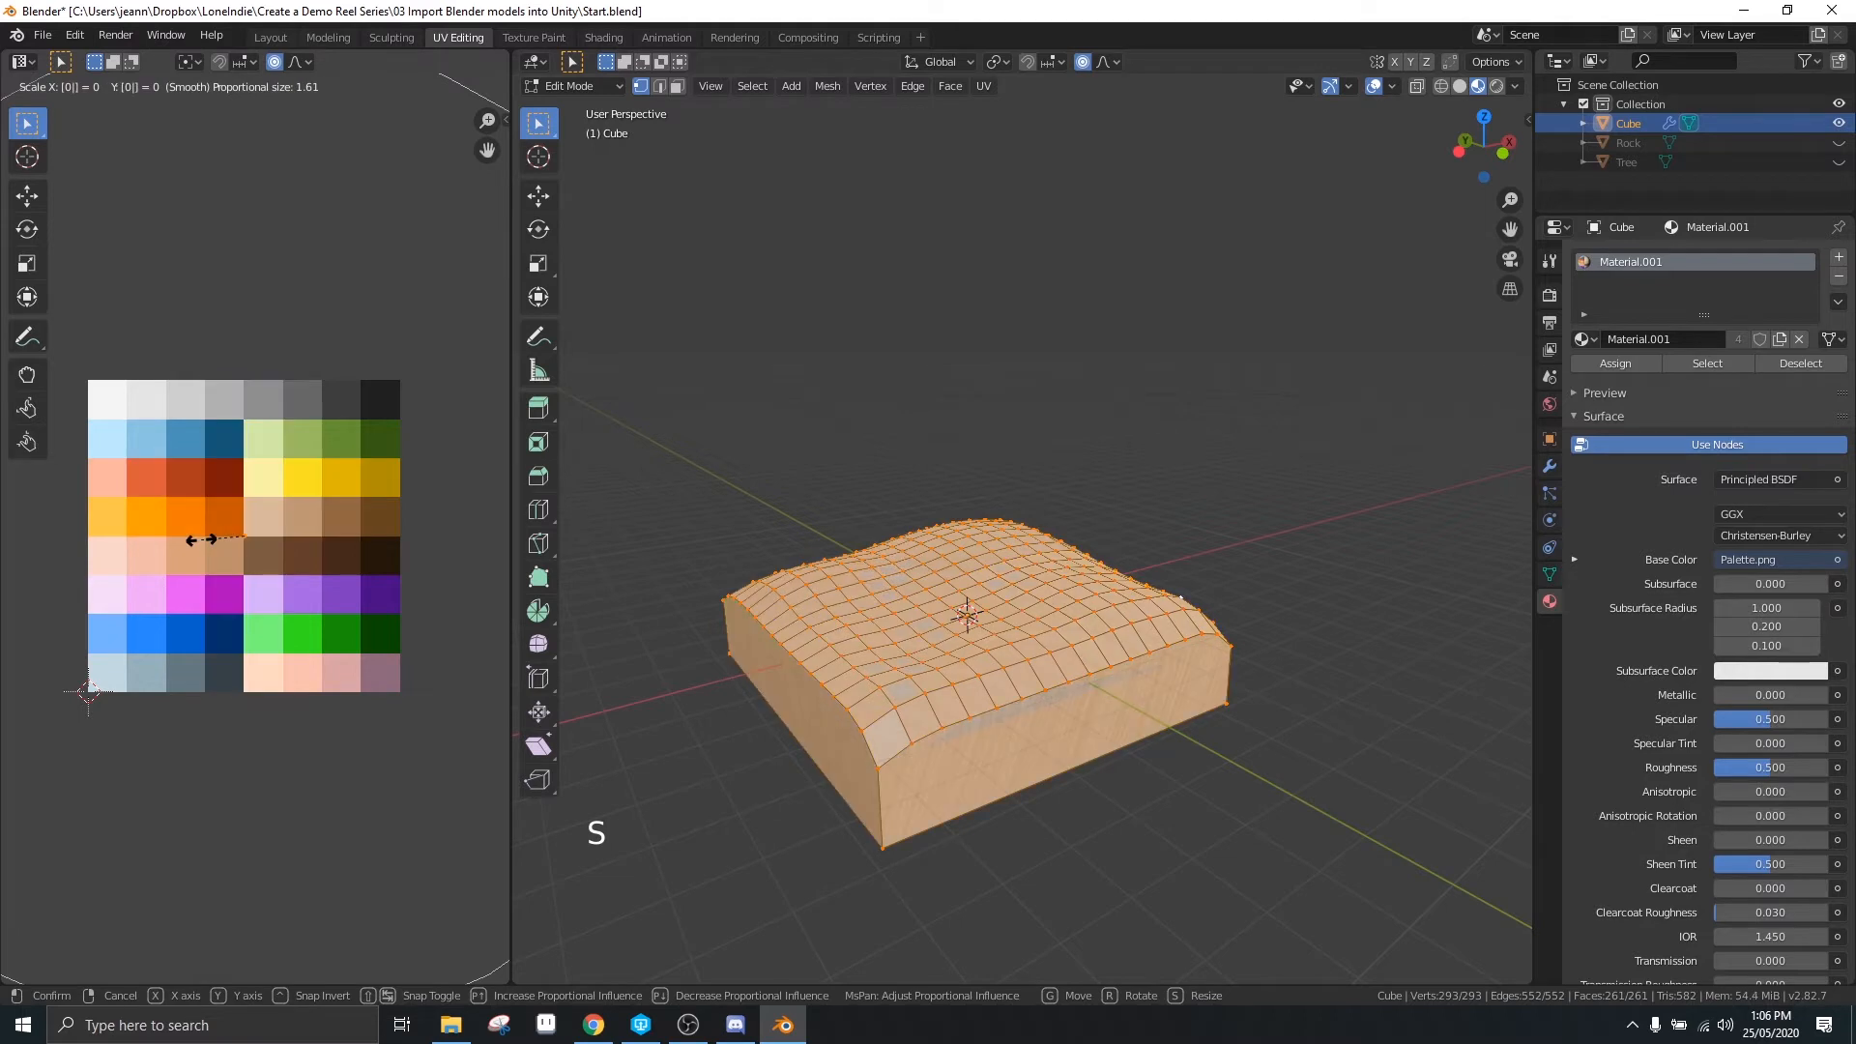
pyautogui.click(201, 544)
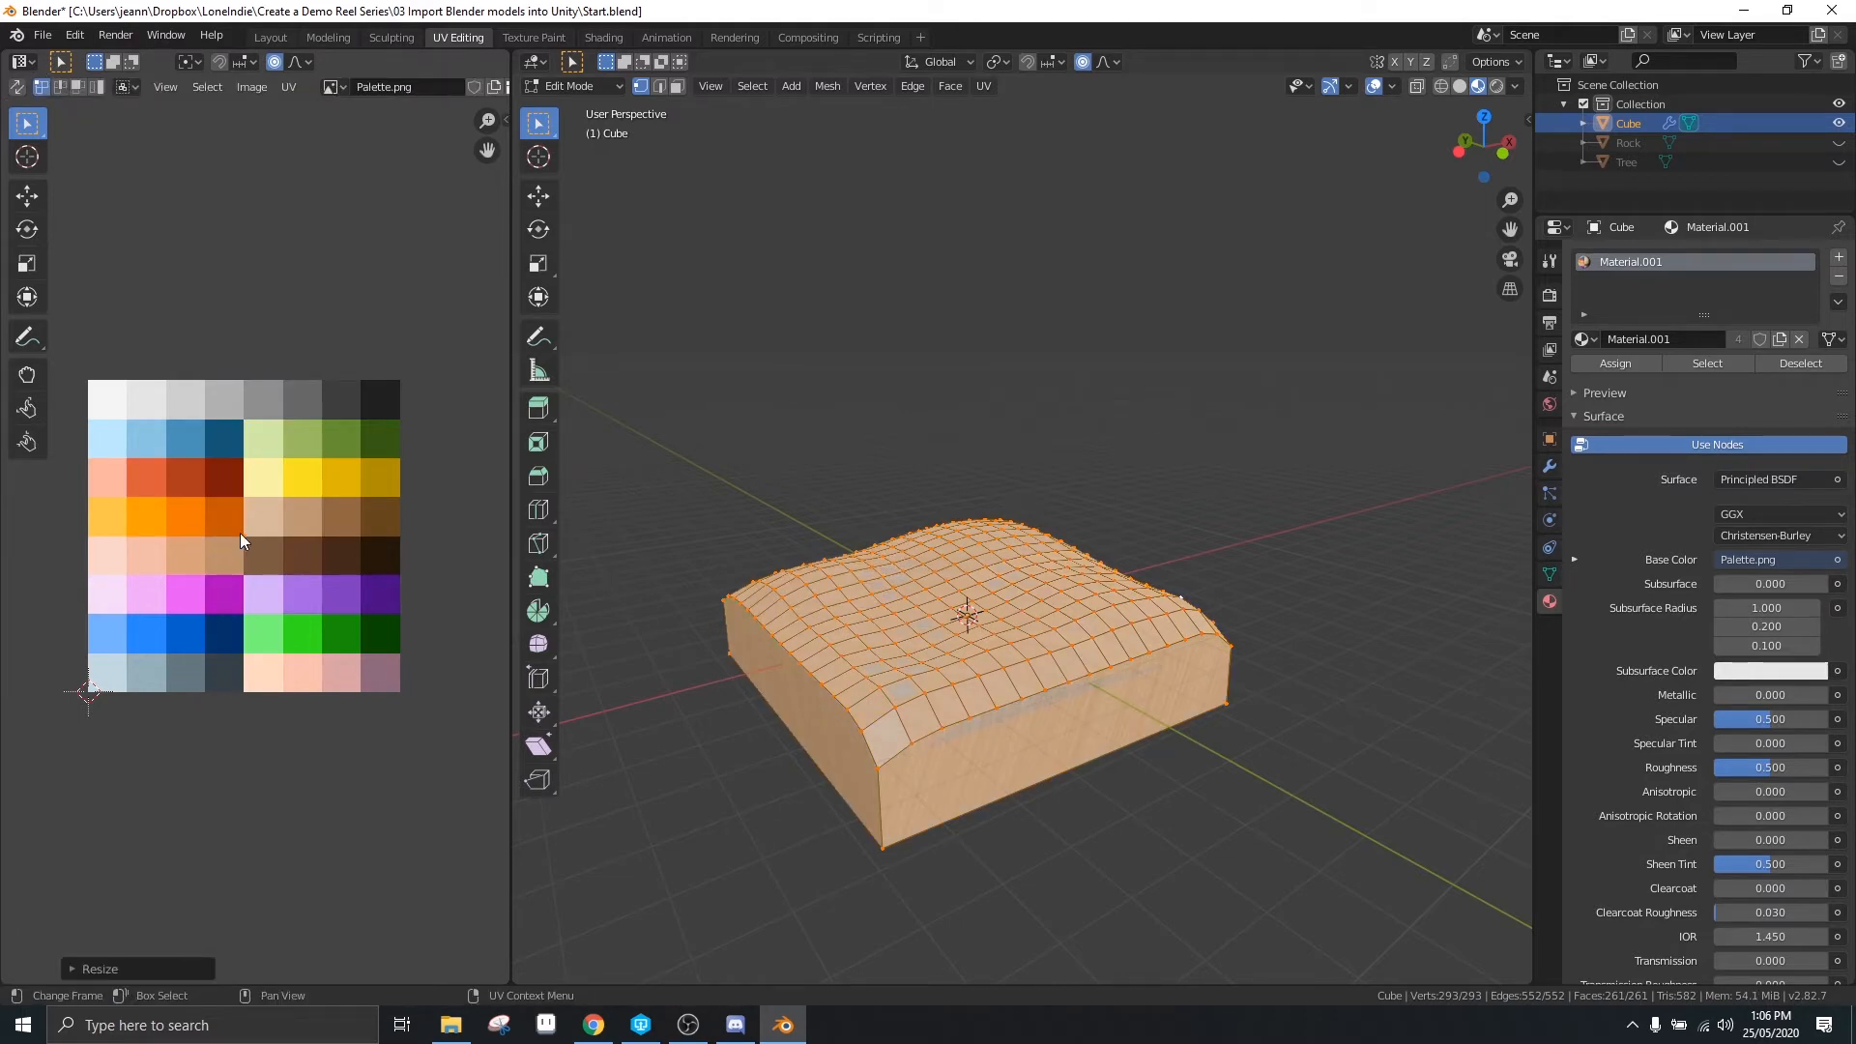
# Move the ground's collapsed UVs onto the third olive-green swatch in the palette's second row and return to Object Mode
pyautogui.press('g')
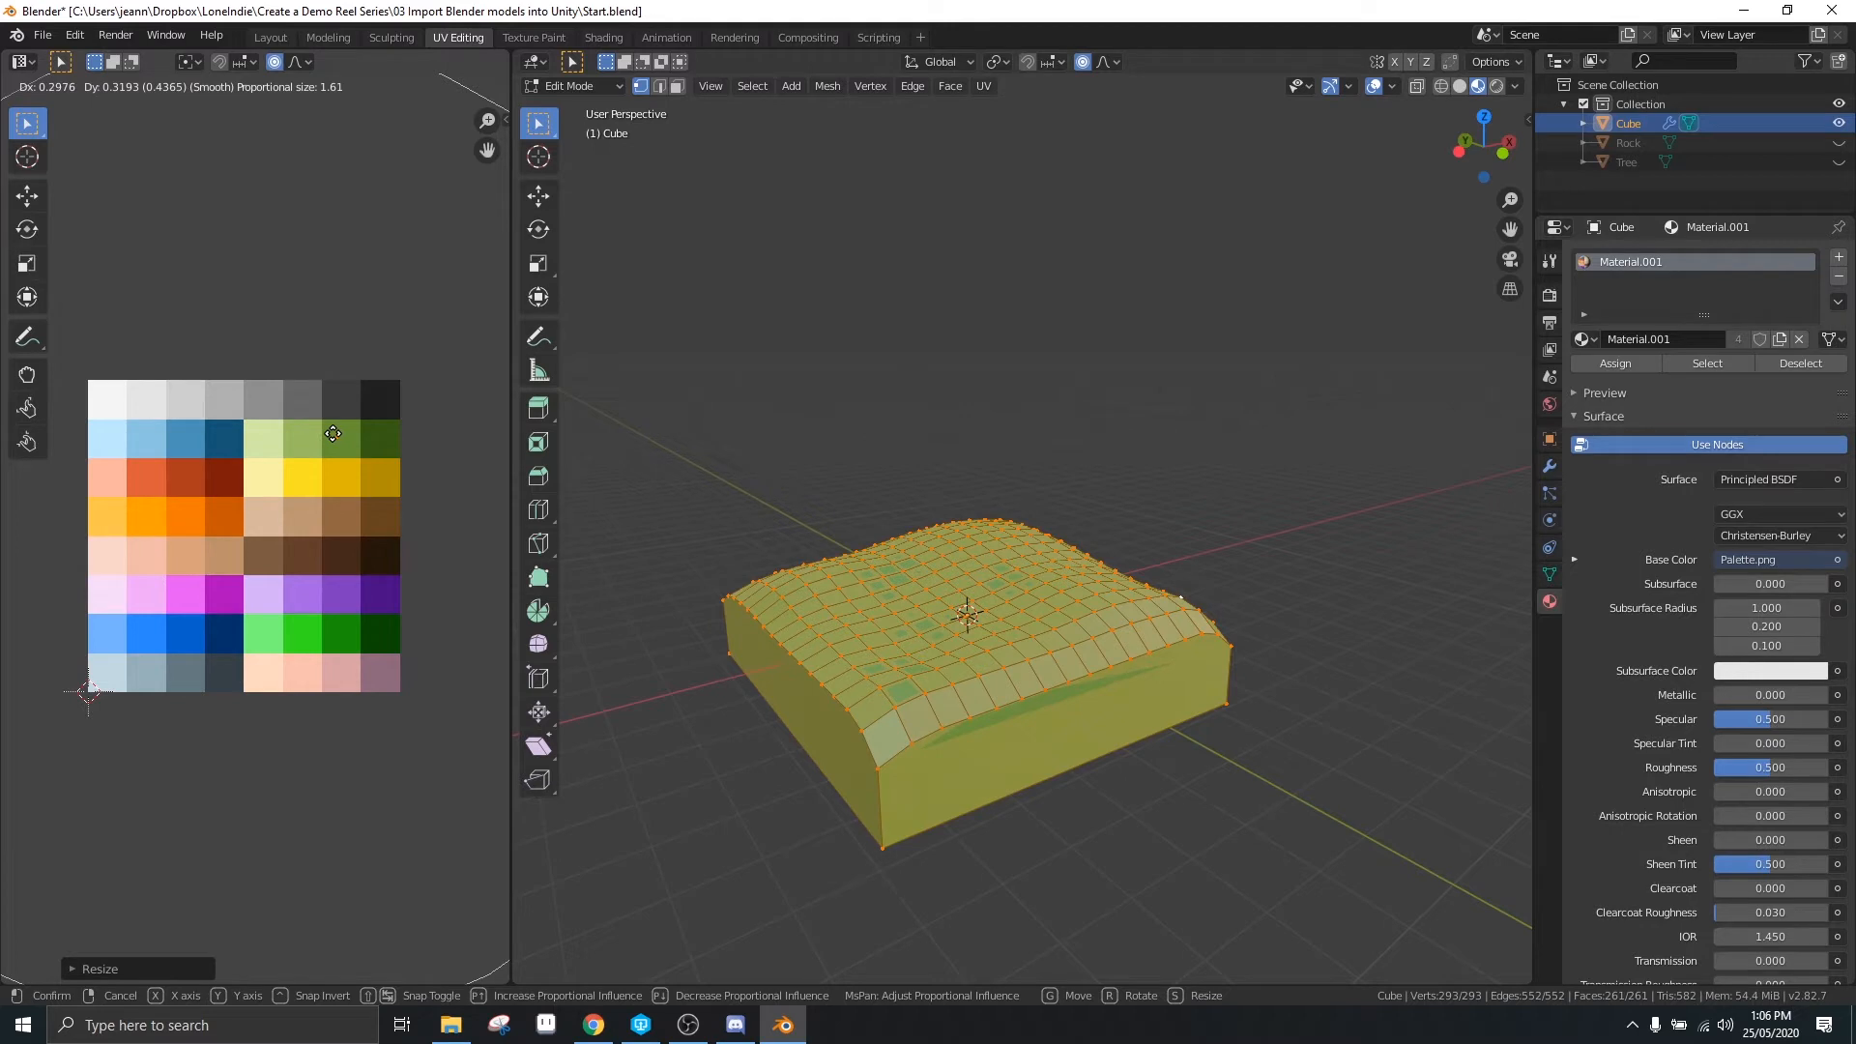
pyautogui.click(332, 433)
pyautogui.click(676, 523)
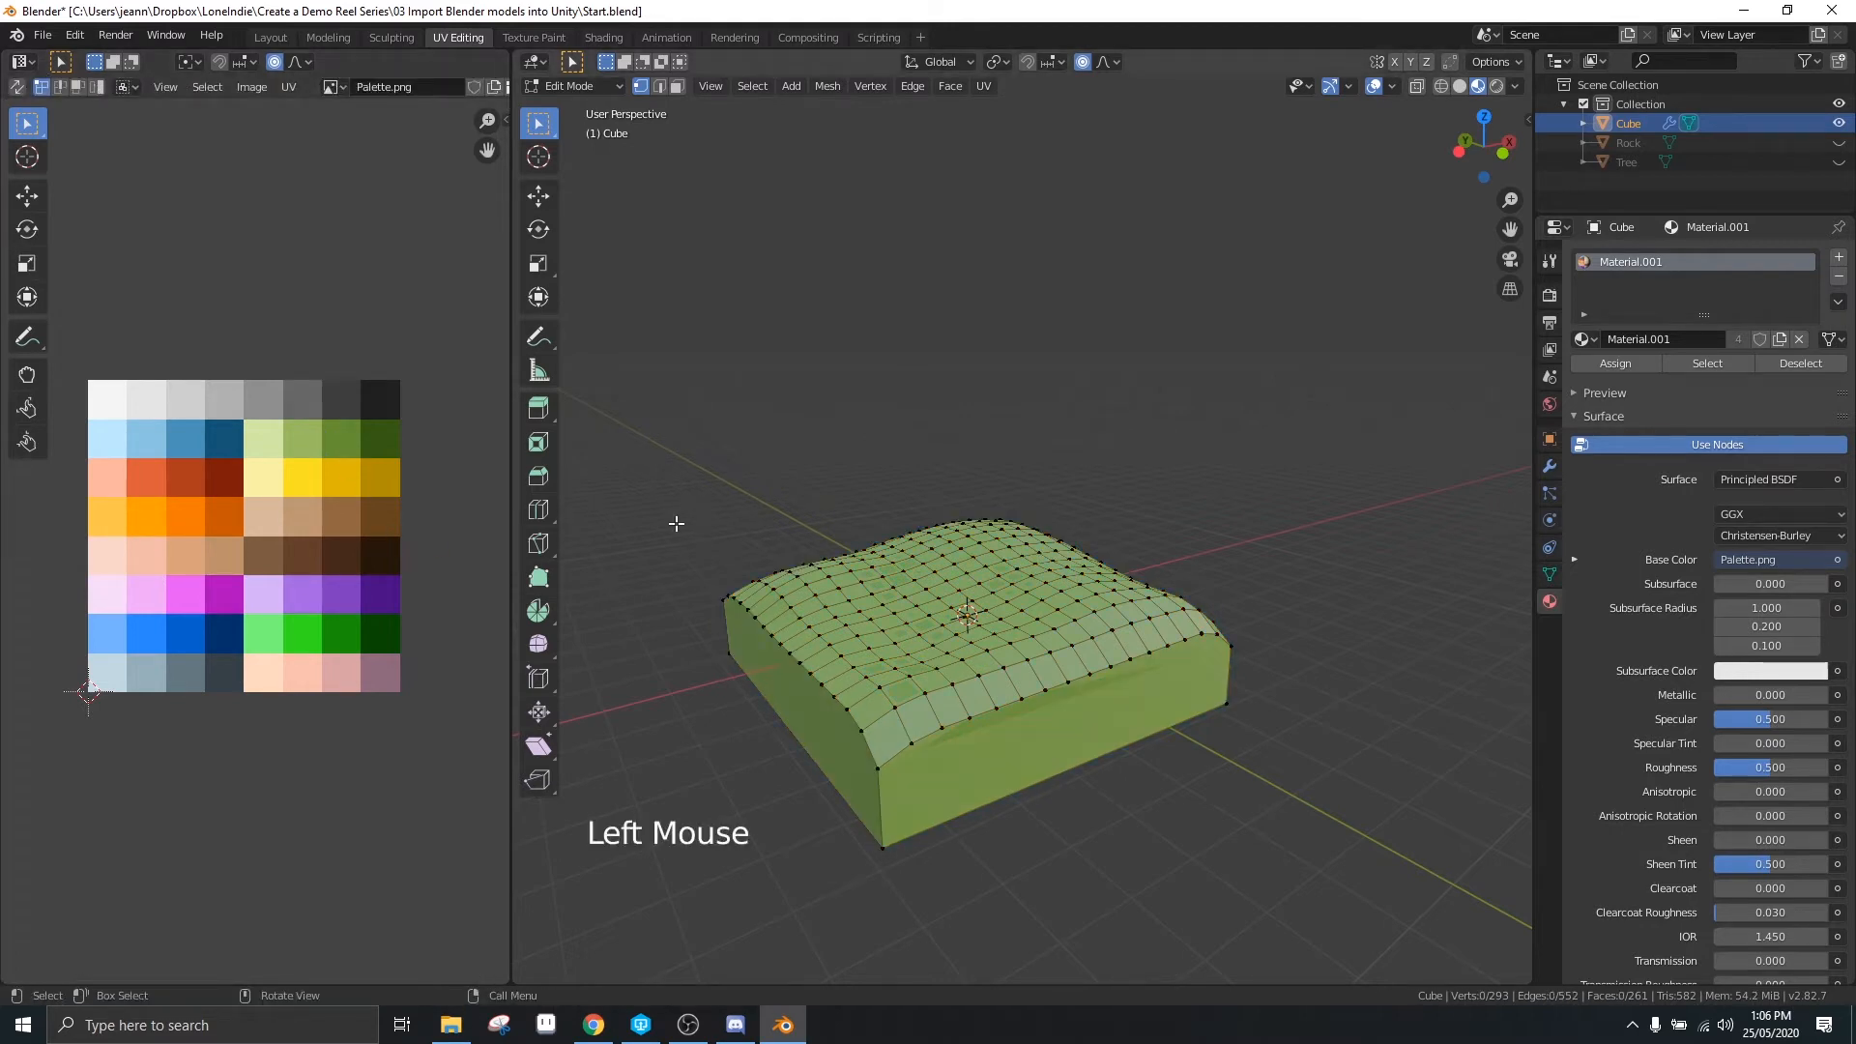
pyautogui.press('Tab')
pyautogui.moveTo(675, 522); pyautogui.dragTo(875, 495, button='middle')
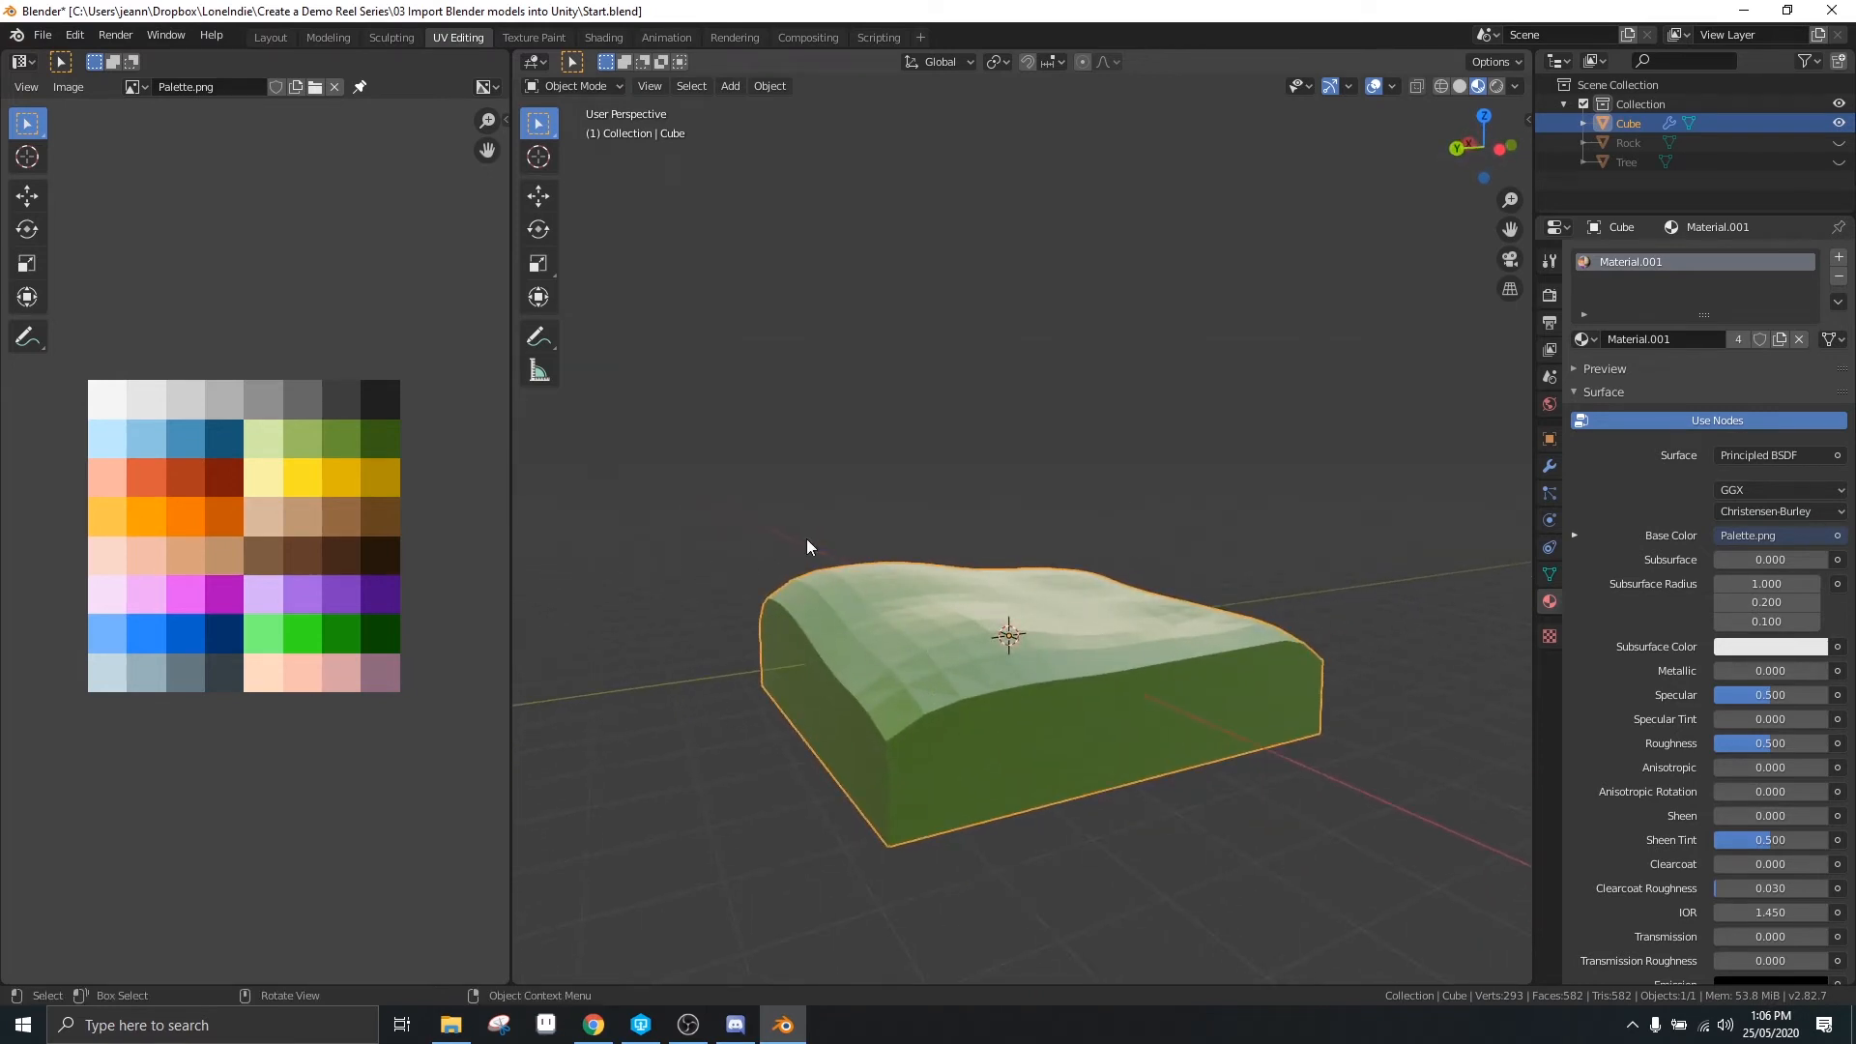
pyautogui.moveTo(801, 534); pyautogui.dragTo(677, 546, button='middle')
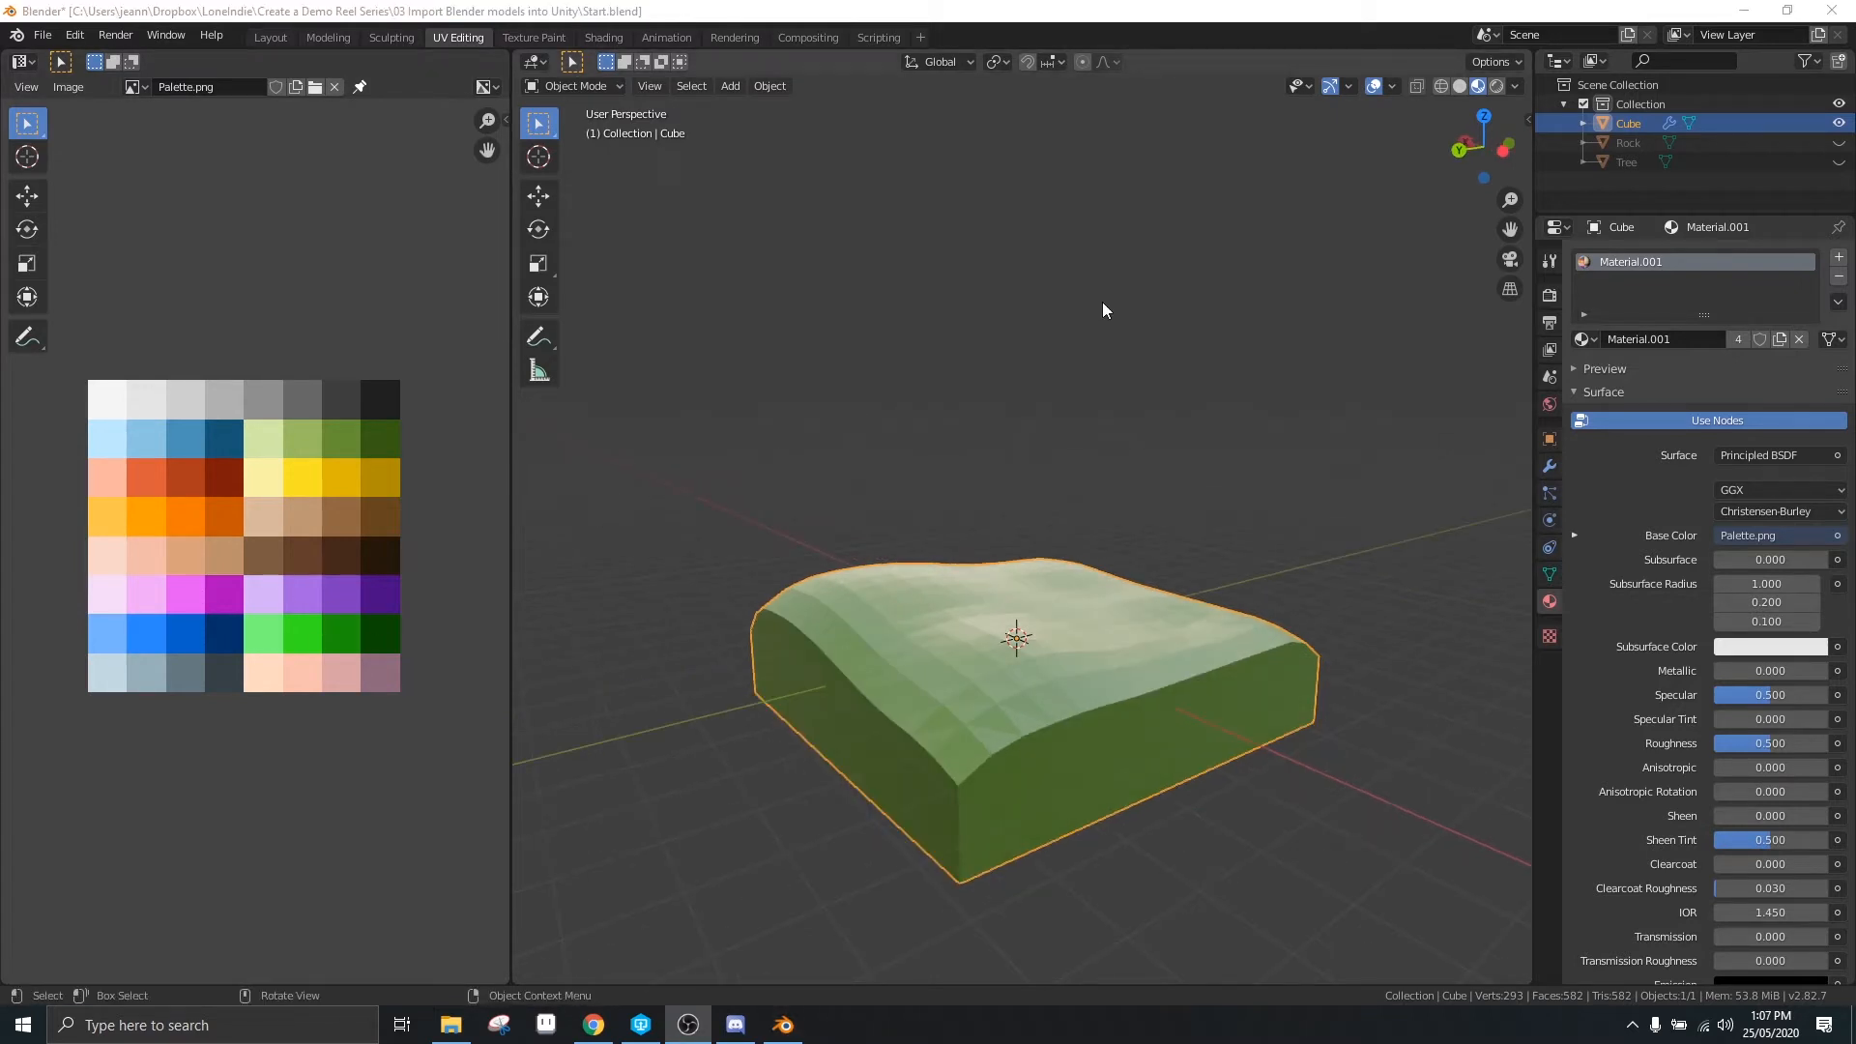
# Rename the Cube object as Ground
pyautogui.click(1628, 124)
pyautogui.doubleClick(1628, 124)
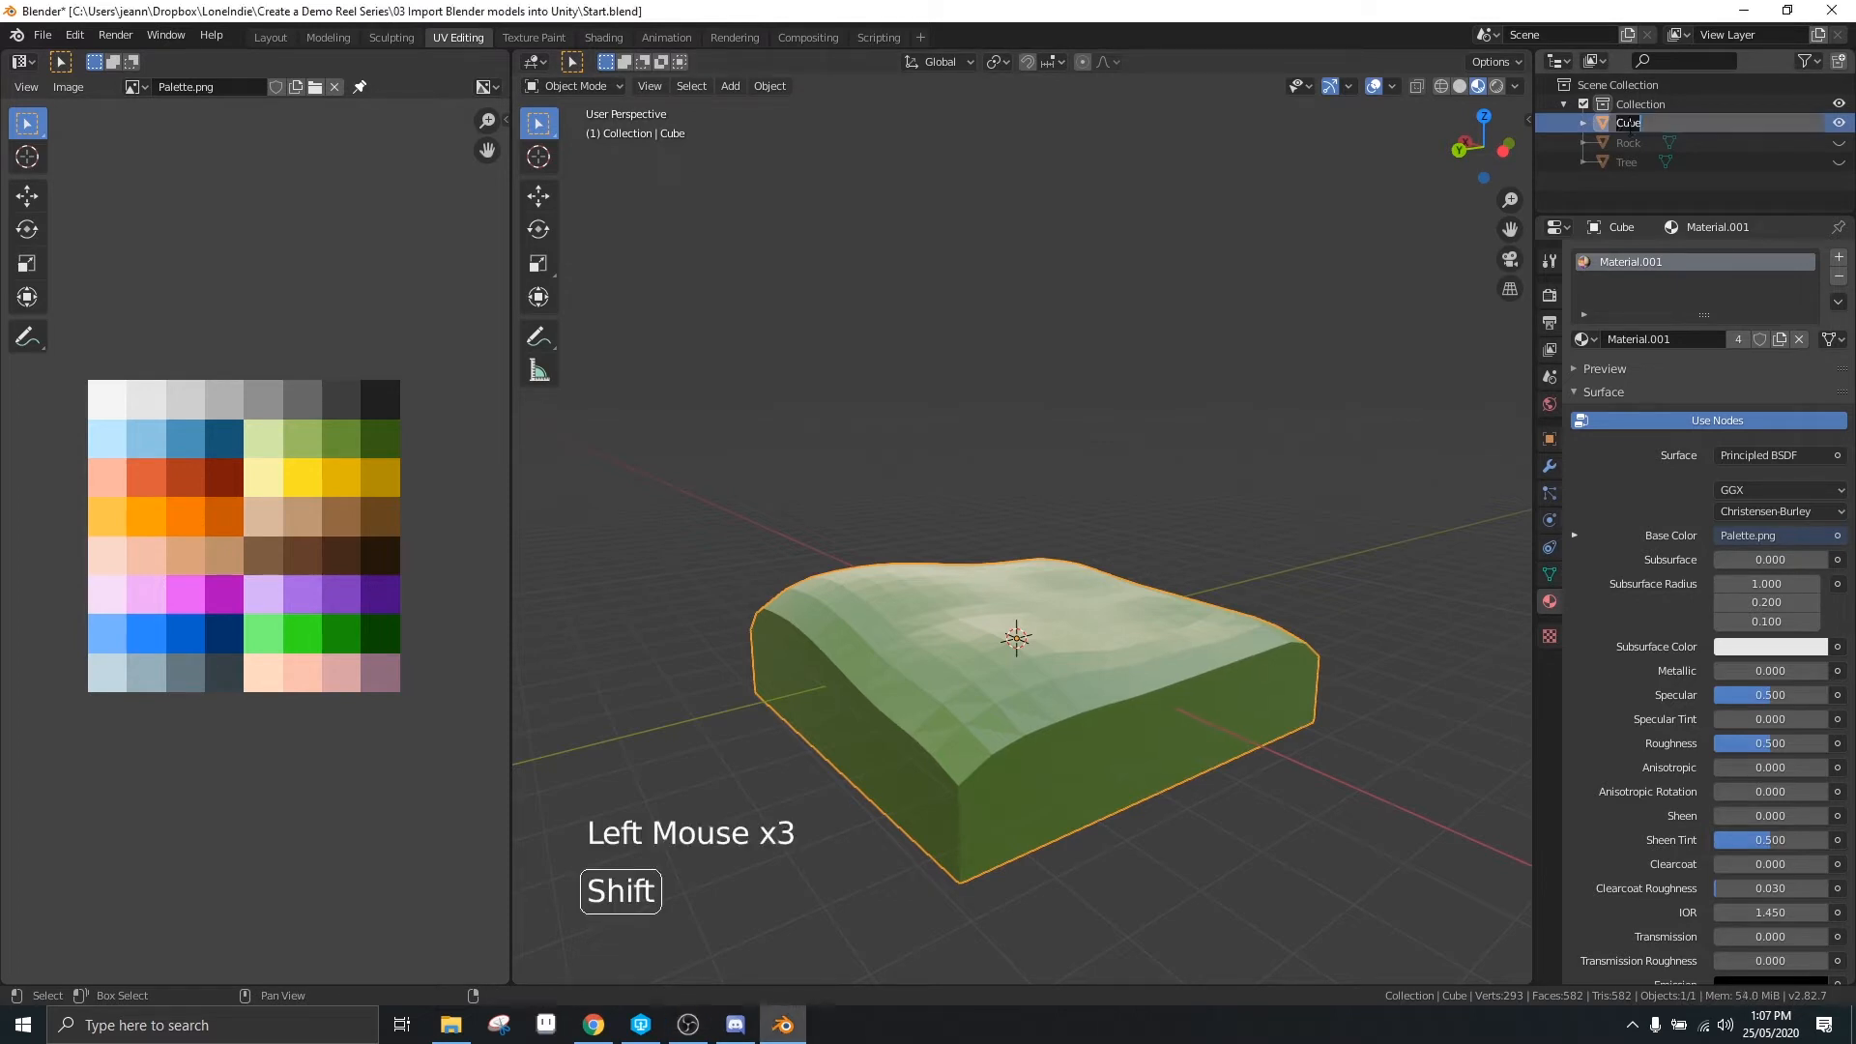
pyautogui.write('Ground')
pyautogui.press('Return')
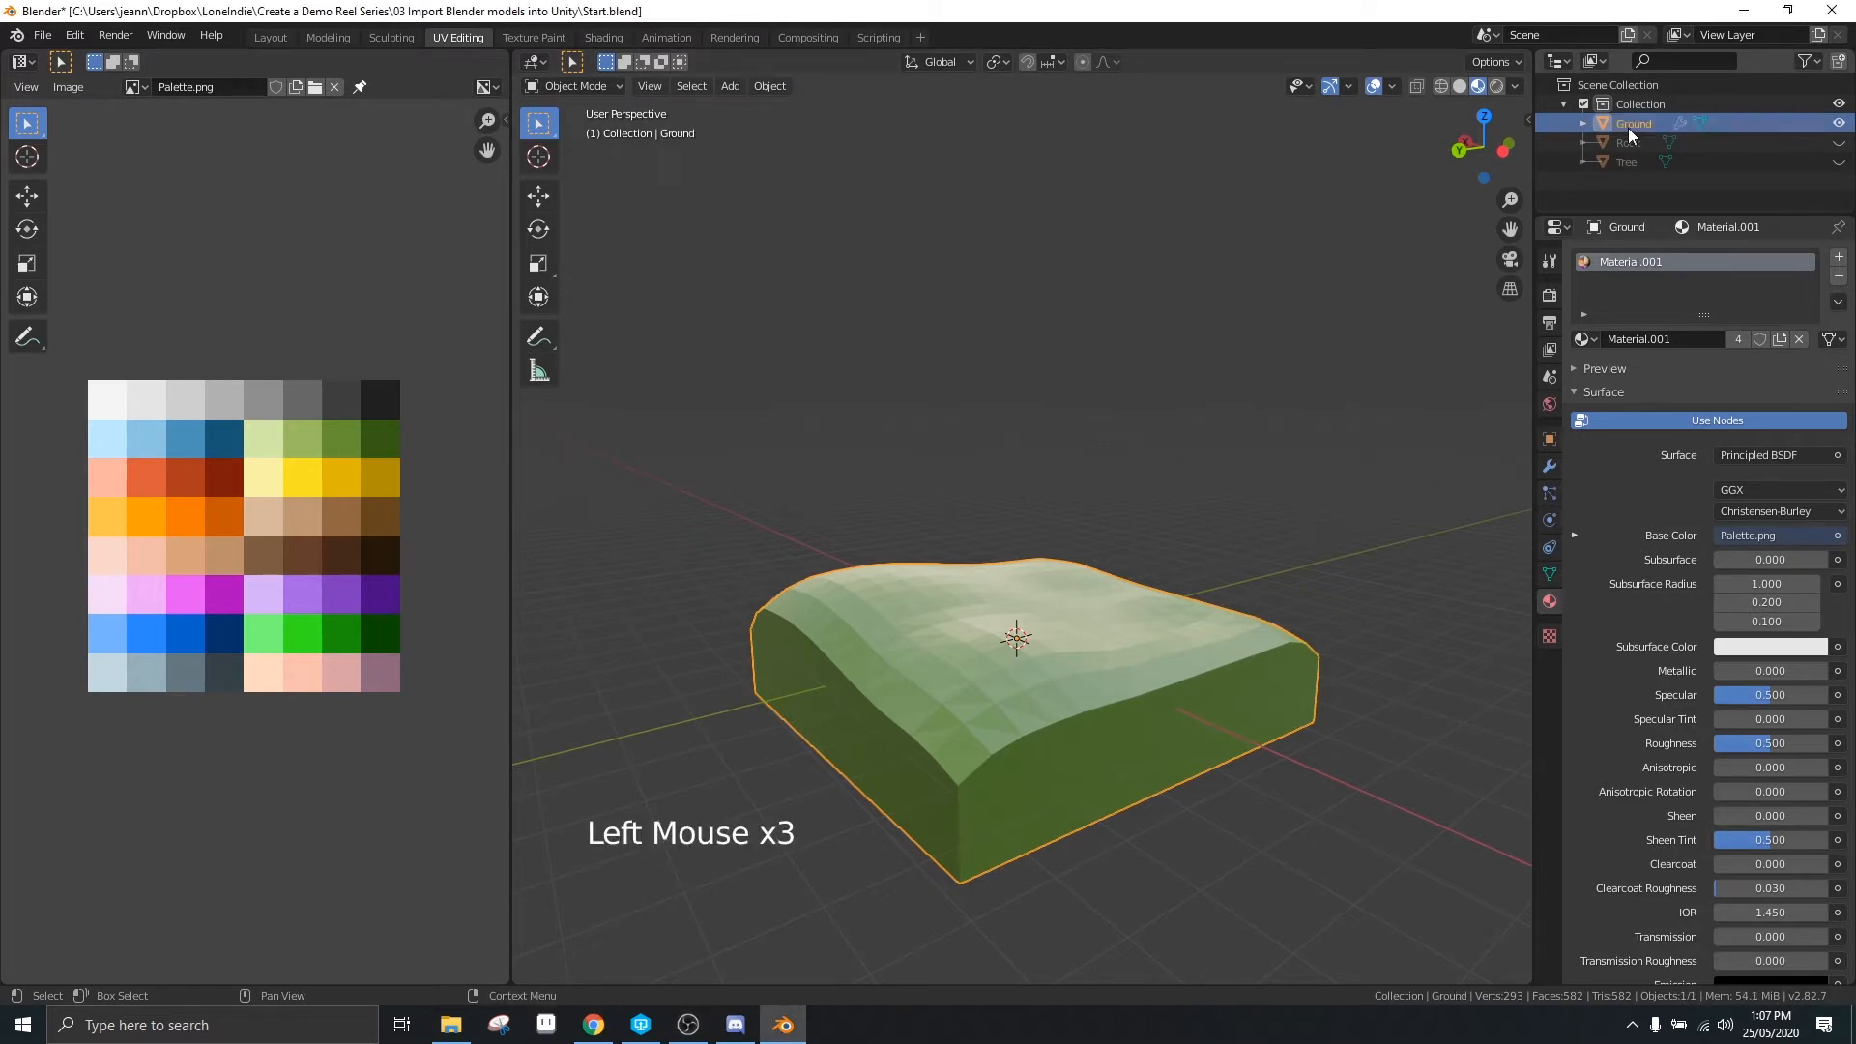
# Unhide the hidden Rock and Tree objects
pyautogui.moveTo(1222, 310); pyautogui.dragTo(1197, 326, button='middle')
pyautogui.hotkey('alt', 'h')
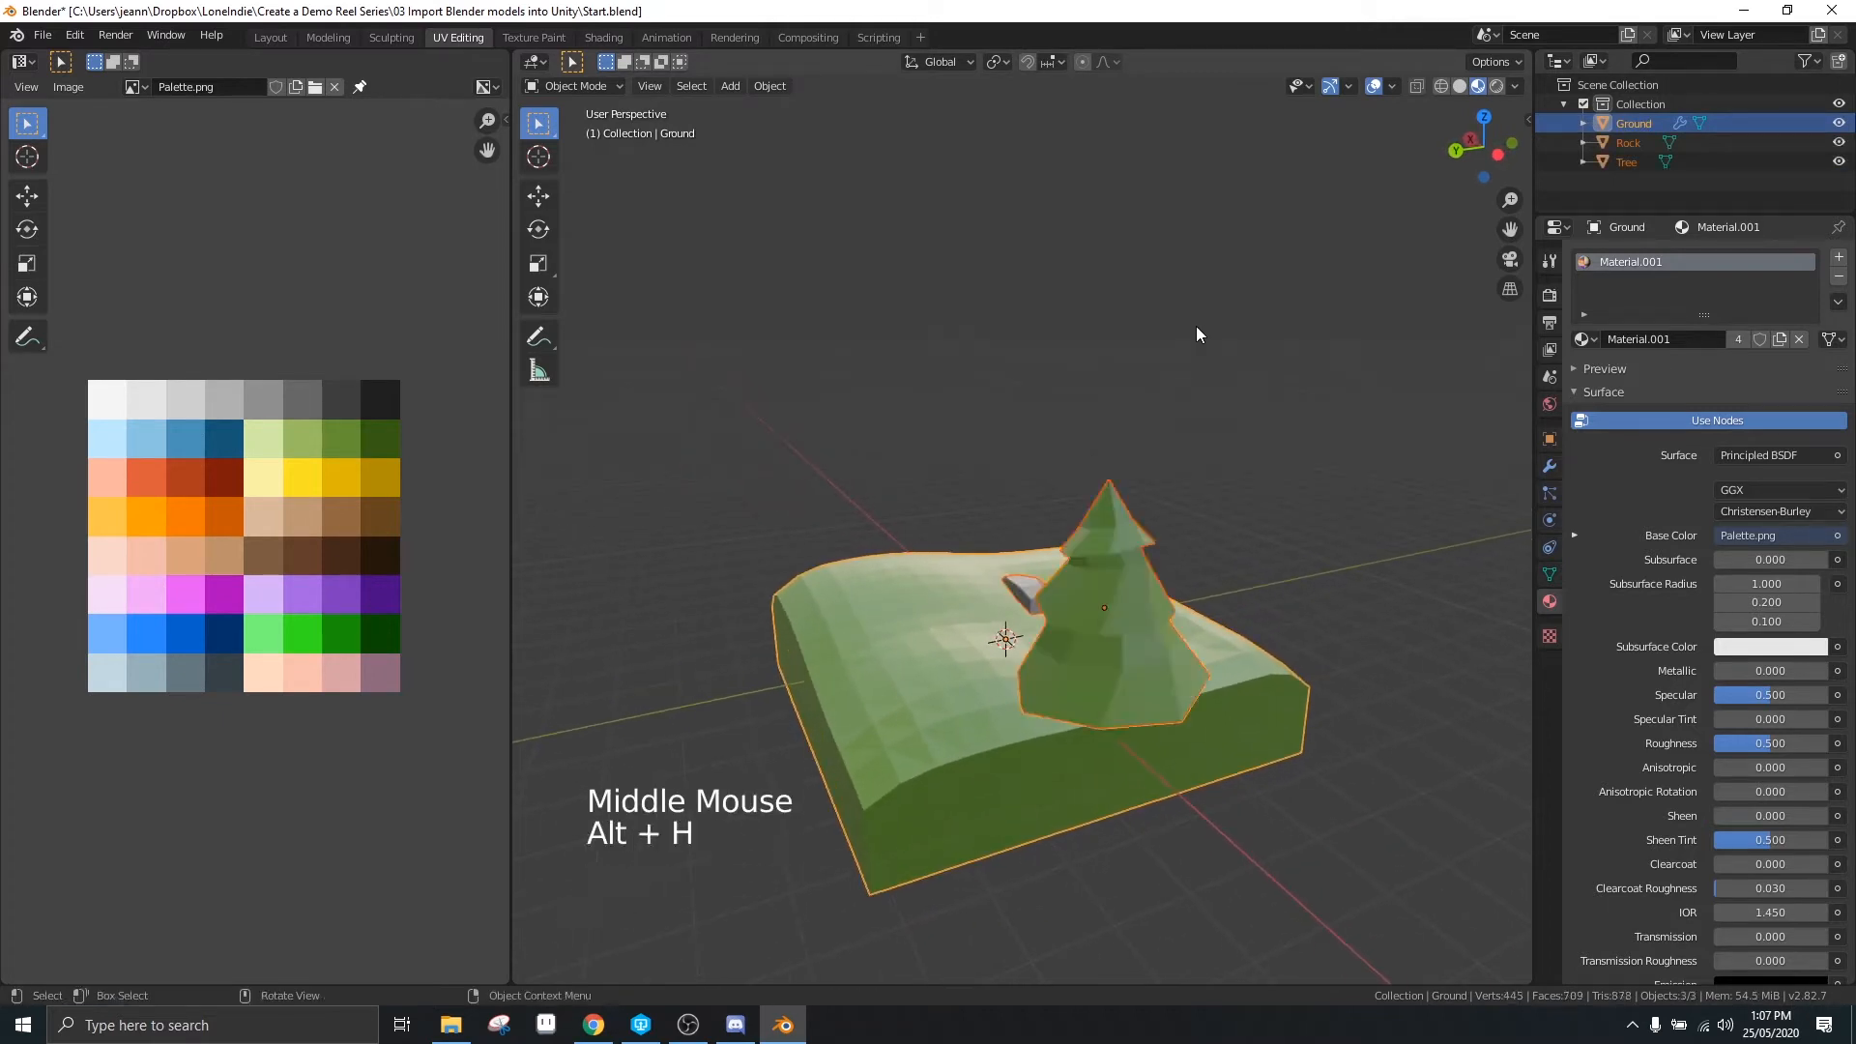
pyautogui.moveTo(1053, 427); pyautogui.dragTo(1220, 420, button='middle')
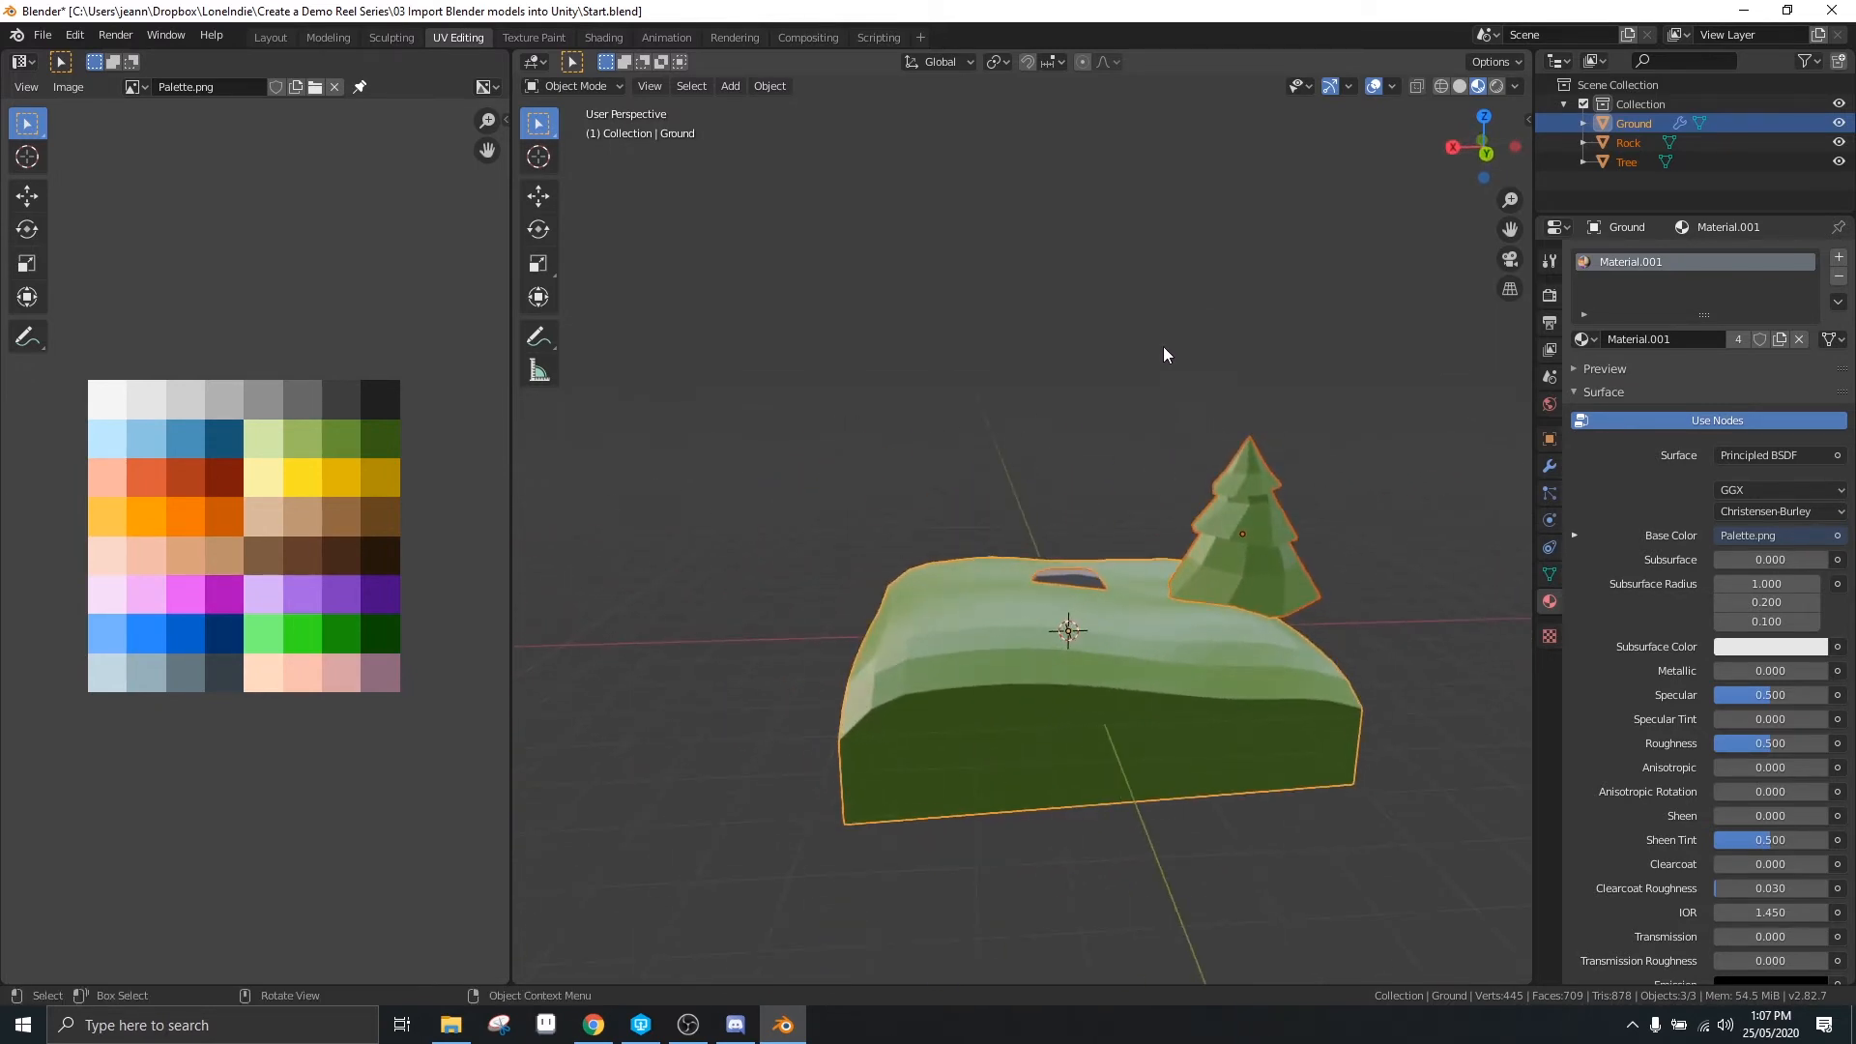
# Move the Ground object along the global X axis until it is clear of the rock and tree
pyautogui.click(979, 682)
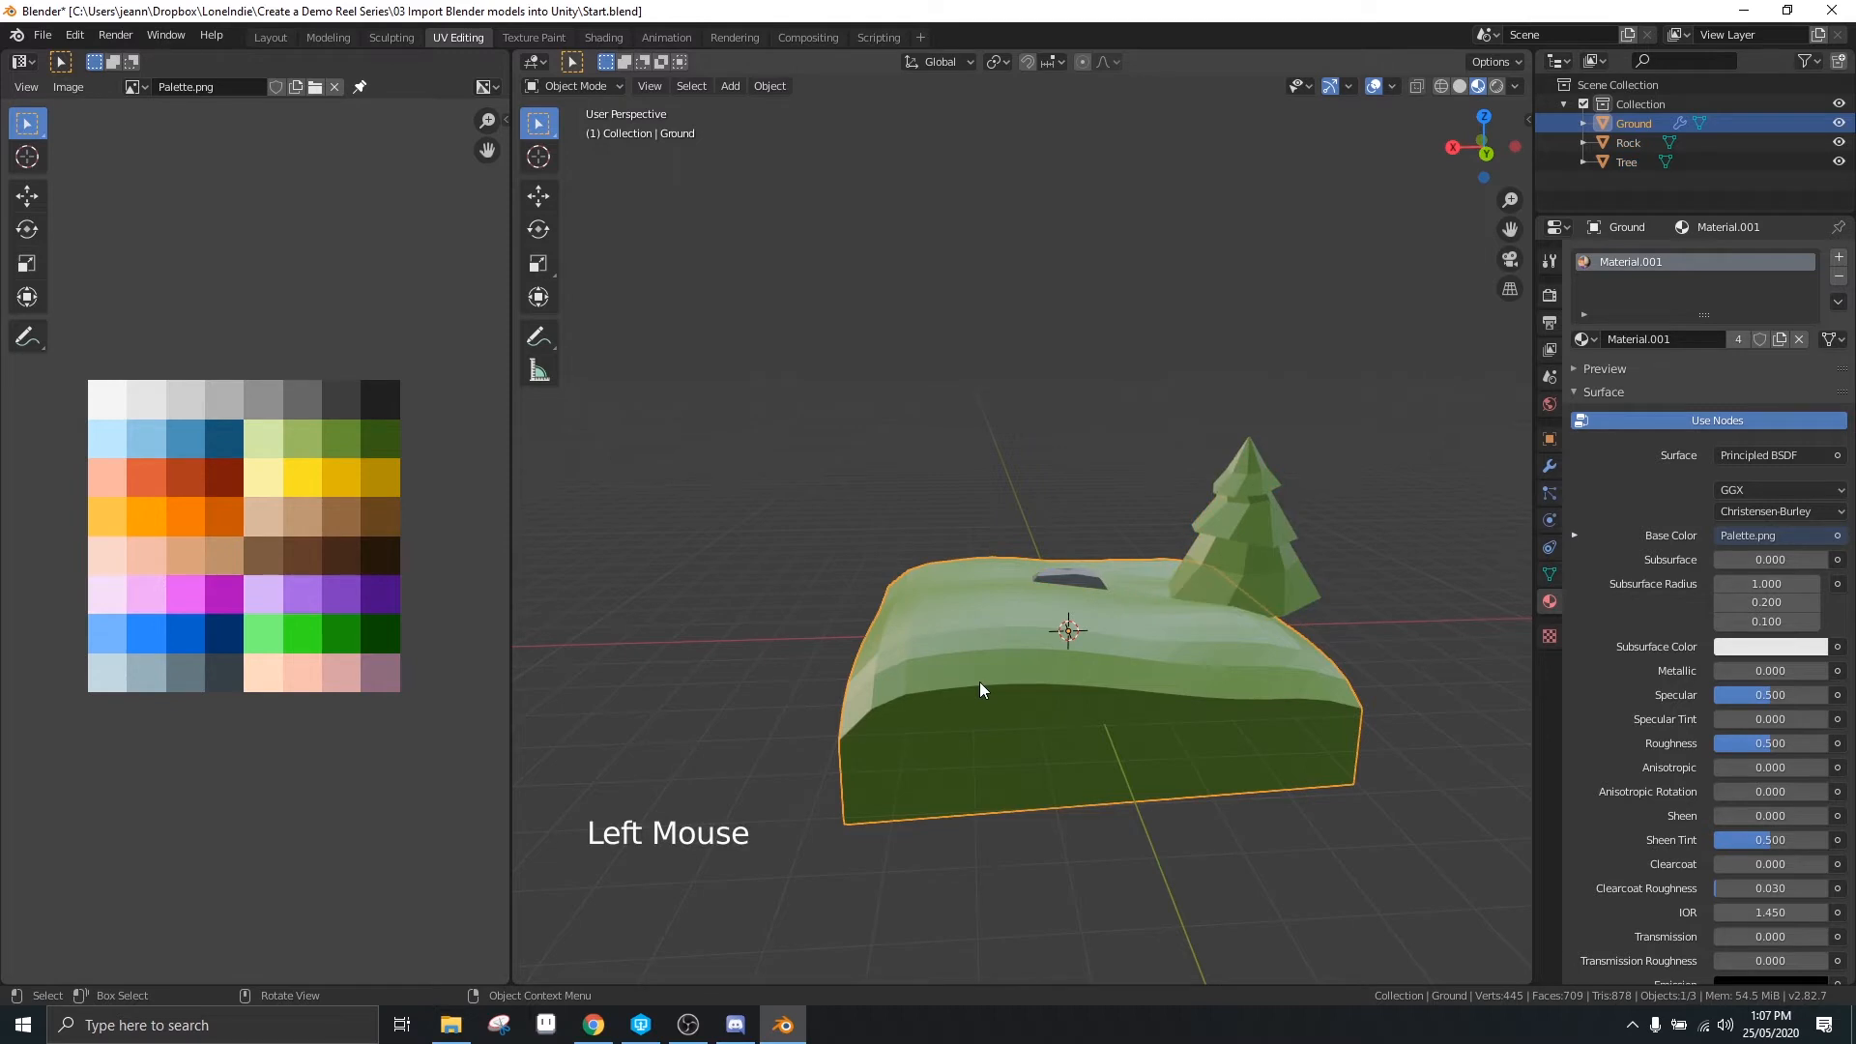
pyautogui.press('g')
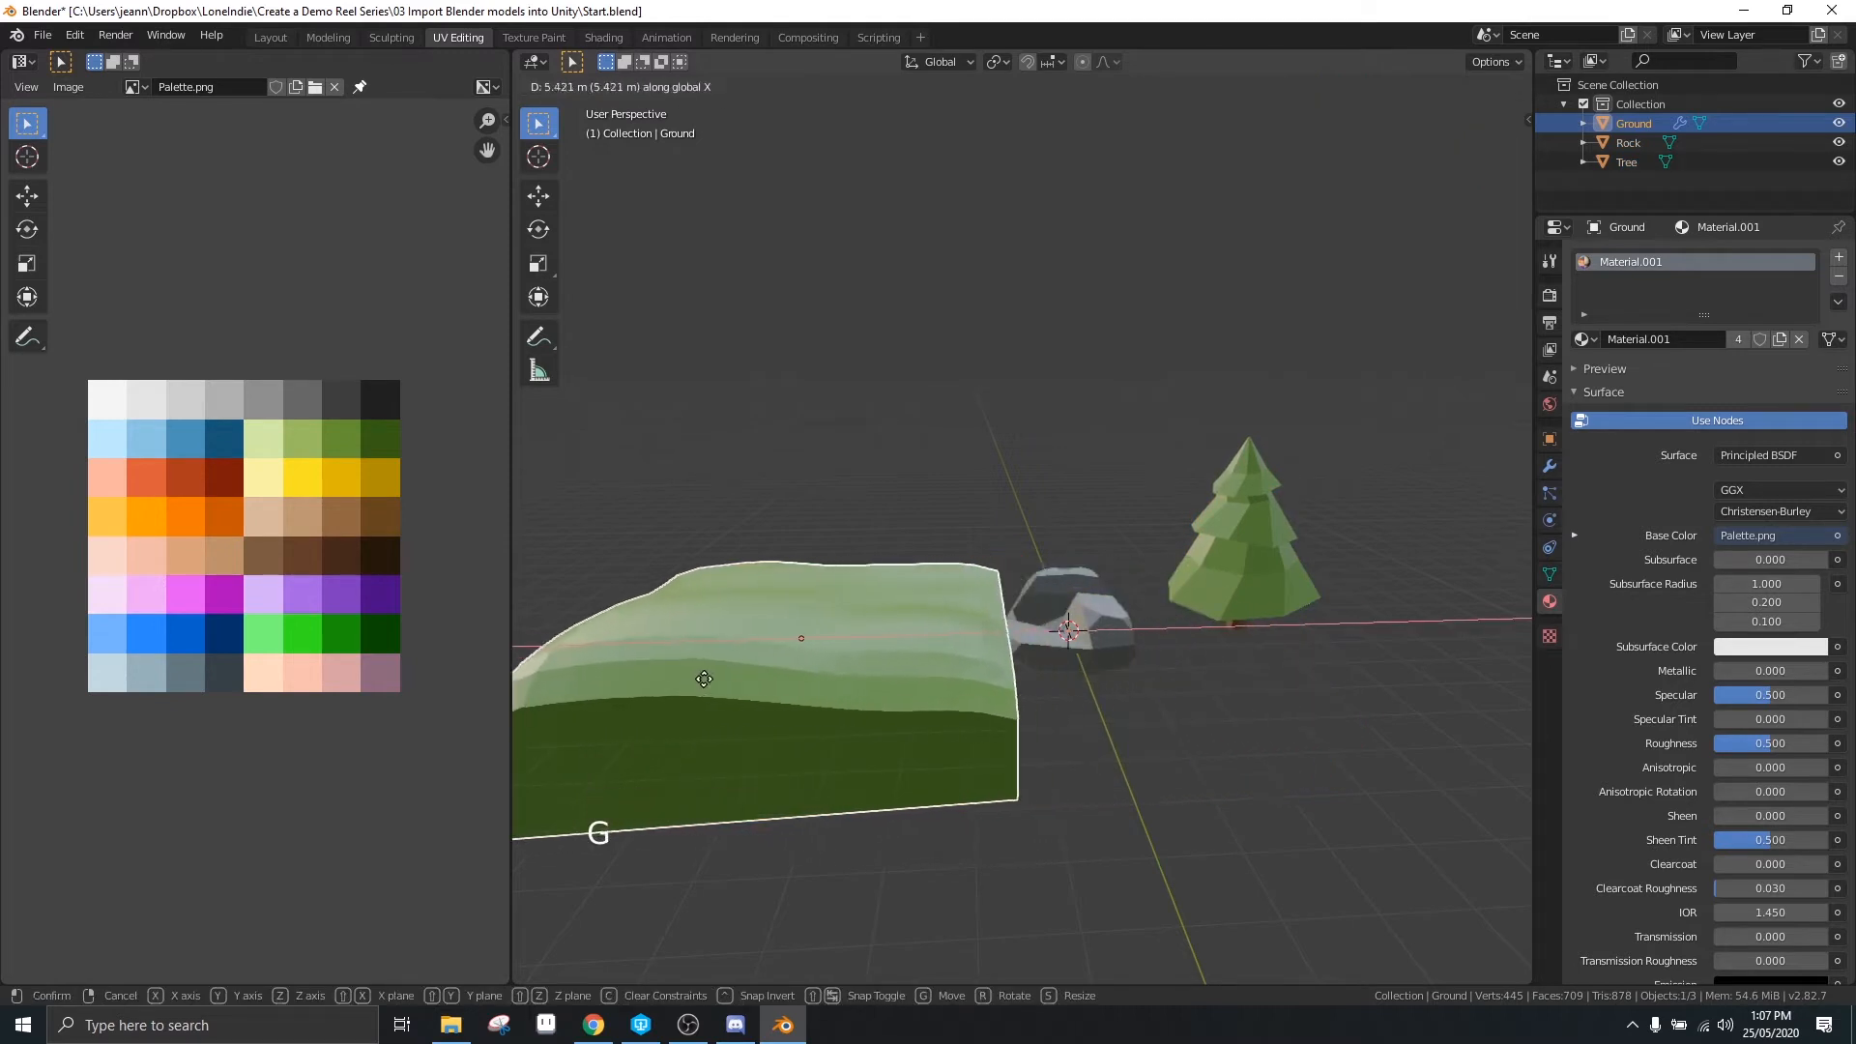
pyautogui.click(775, 610)
pyautogui.scroll(-3, 775, 609)
pyautogui.moveTo(781, 598); pyautogui.dragTo(838, 607, button='middle')
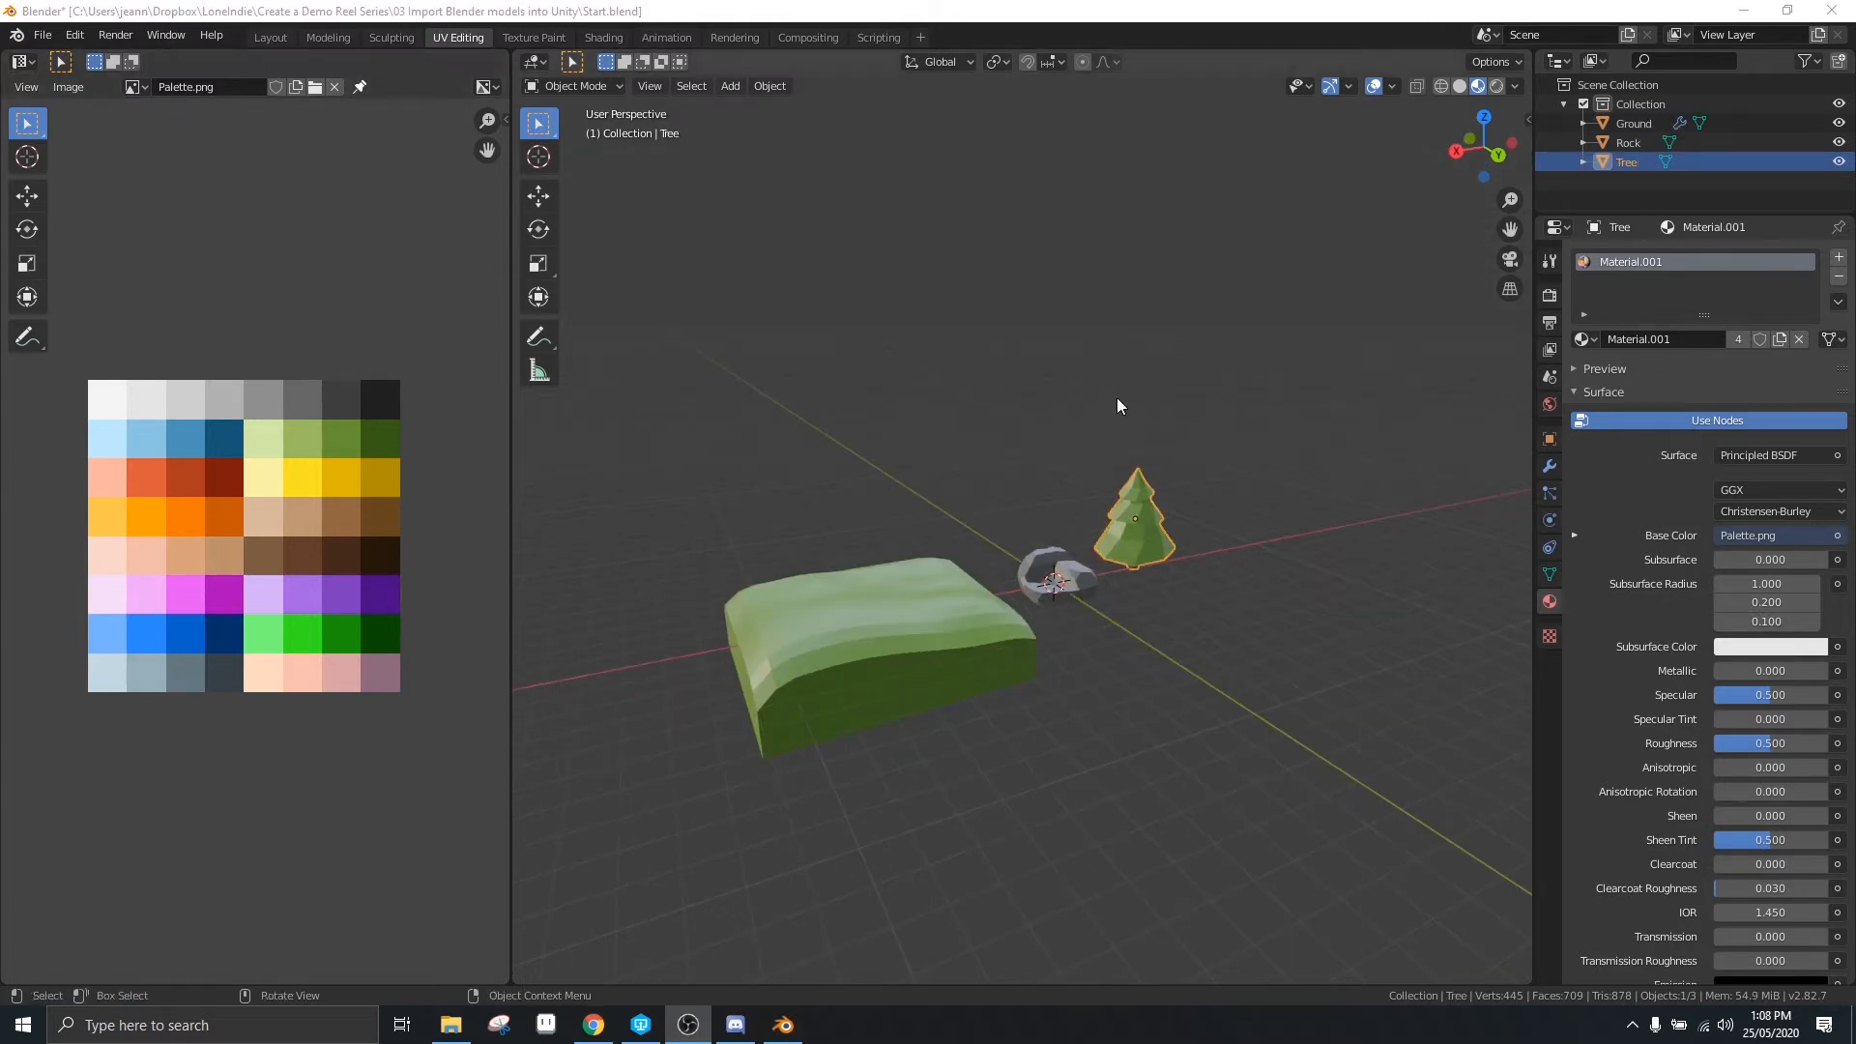
# Select the Tree object and enter Edit Mode on it with face selection active
pyautogui.click(924, 537)
pyautogui.click(883, 576)
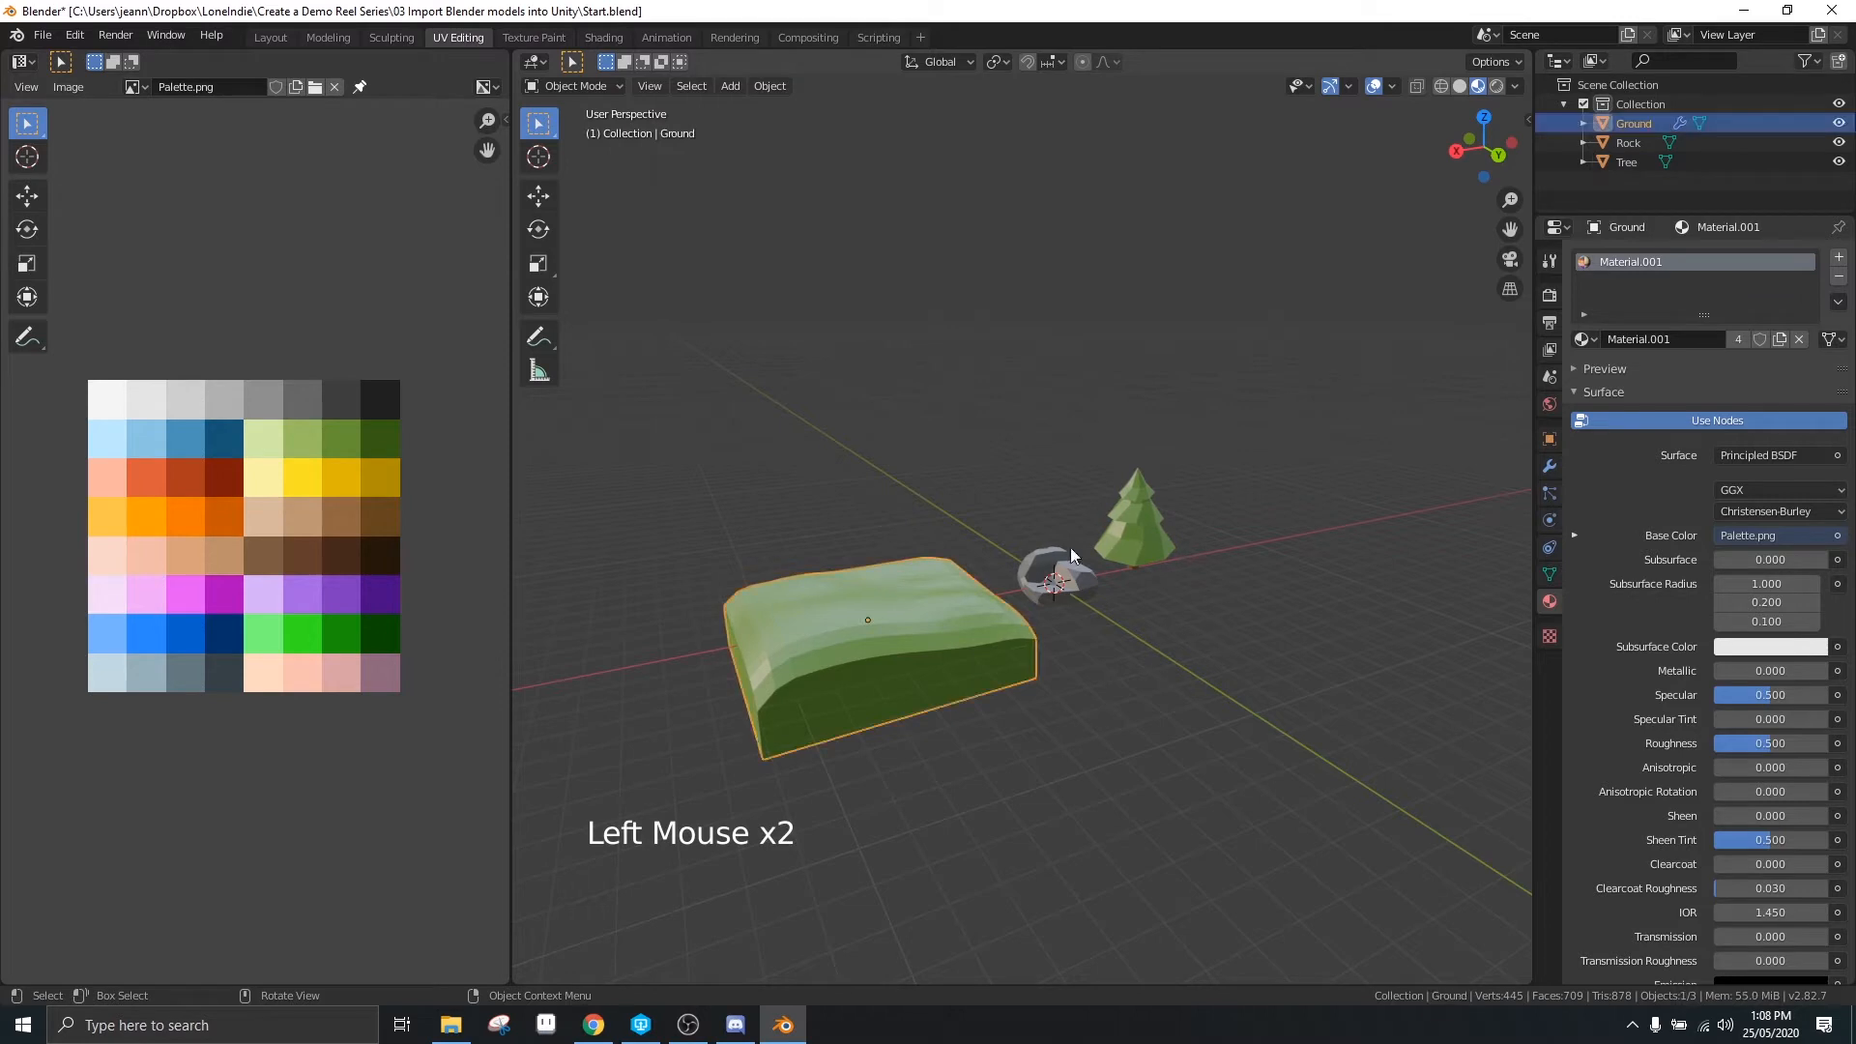
pyautogui.click(1133, 537)
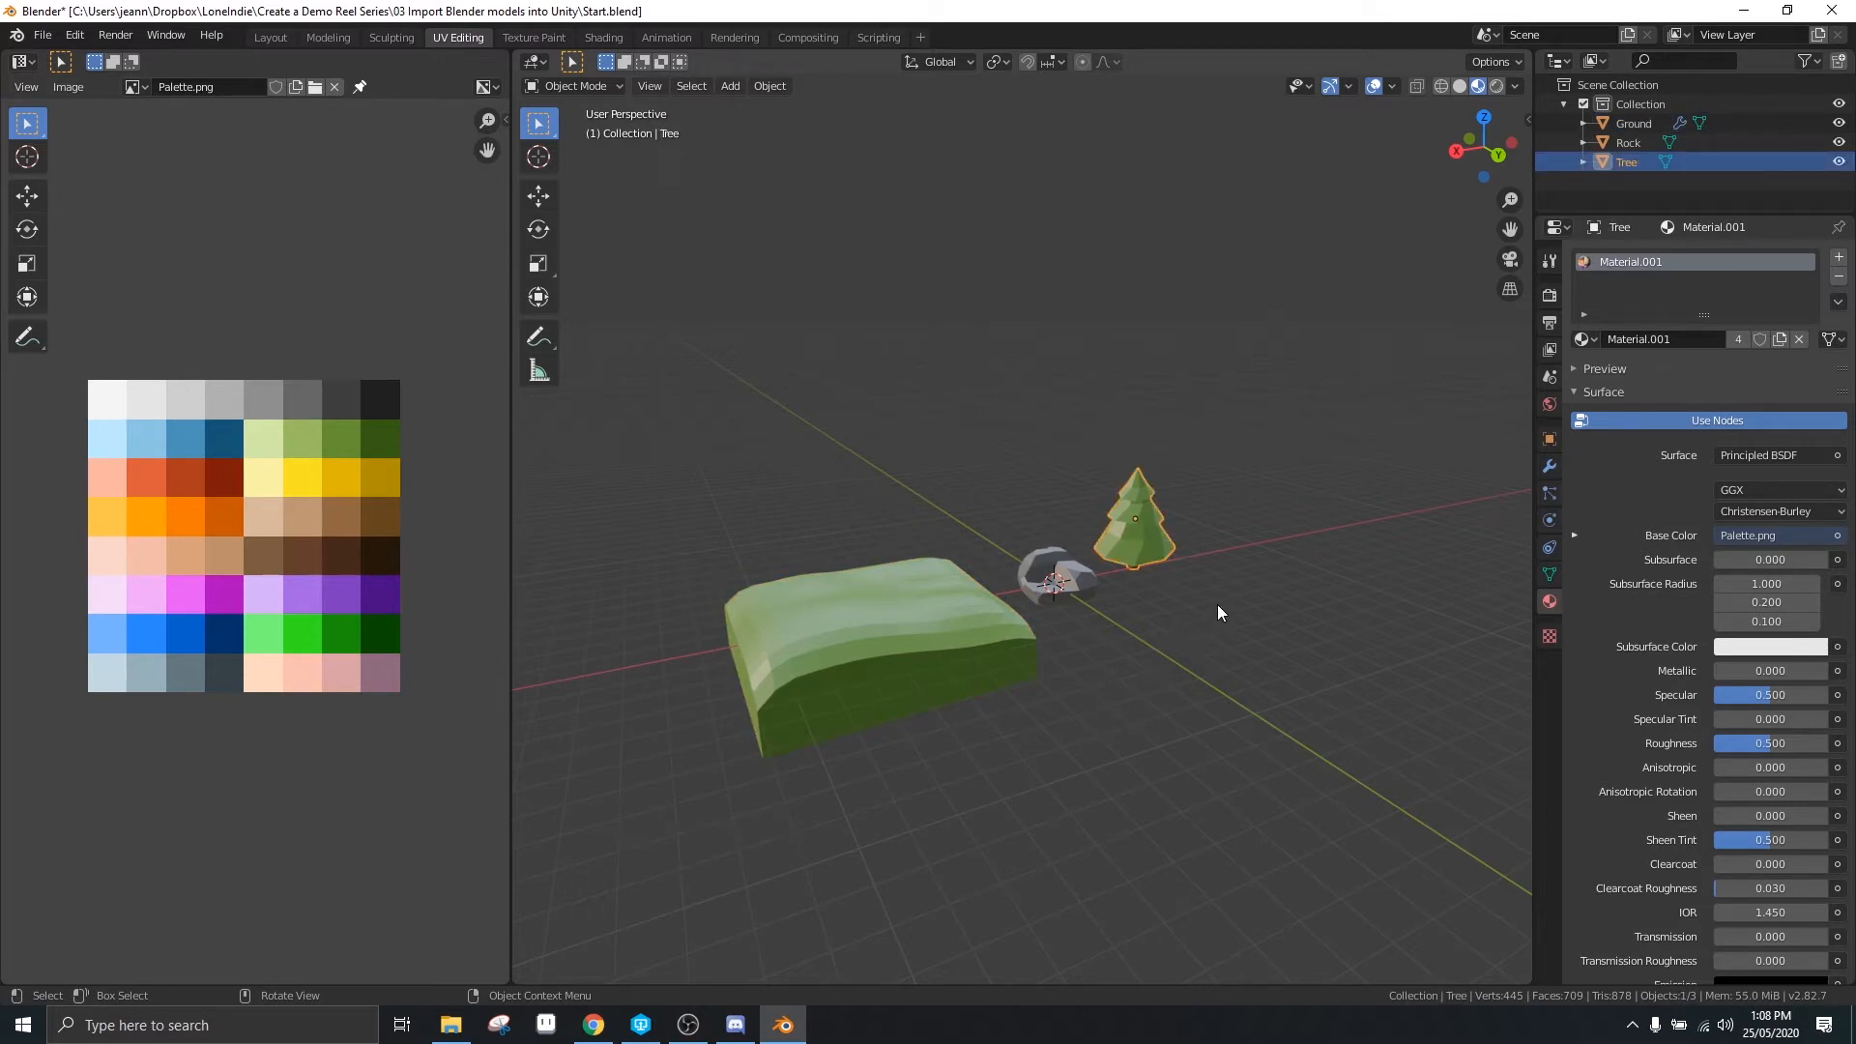
pyautogui.scroll(3, 1220, 600)
pyautogui.moveTo(1220, 600); pyautogui.dragTo(1278, 647, button='middle')
pyautogui.scroll(5, 1355, 522)
pyautogui.moveTo(1357, 493); pyautogui.dragTo(1127, 389, button='middle')
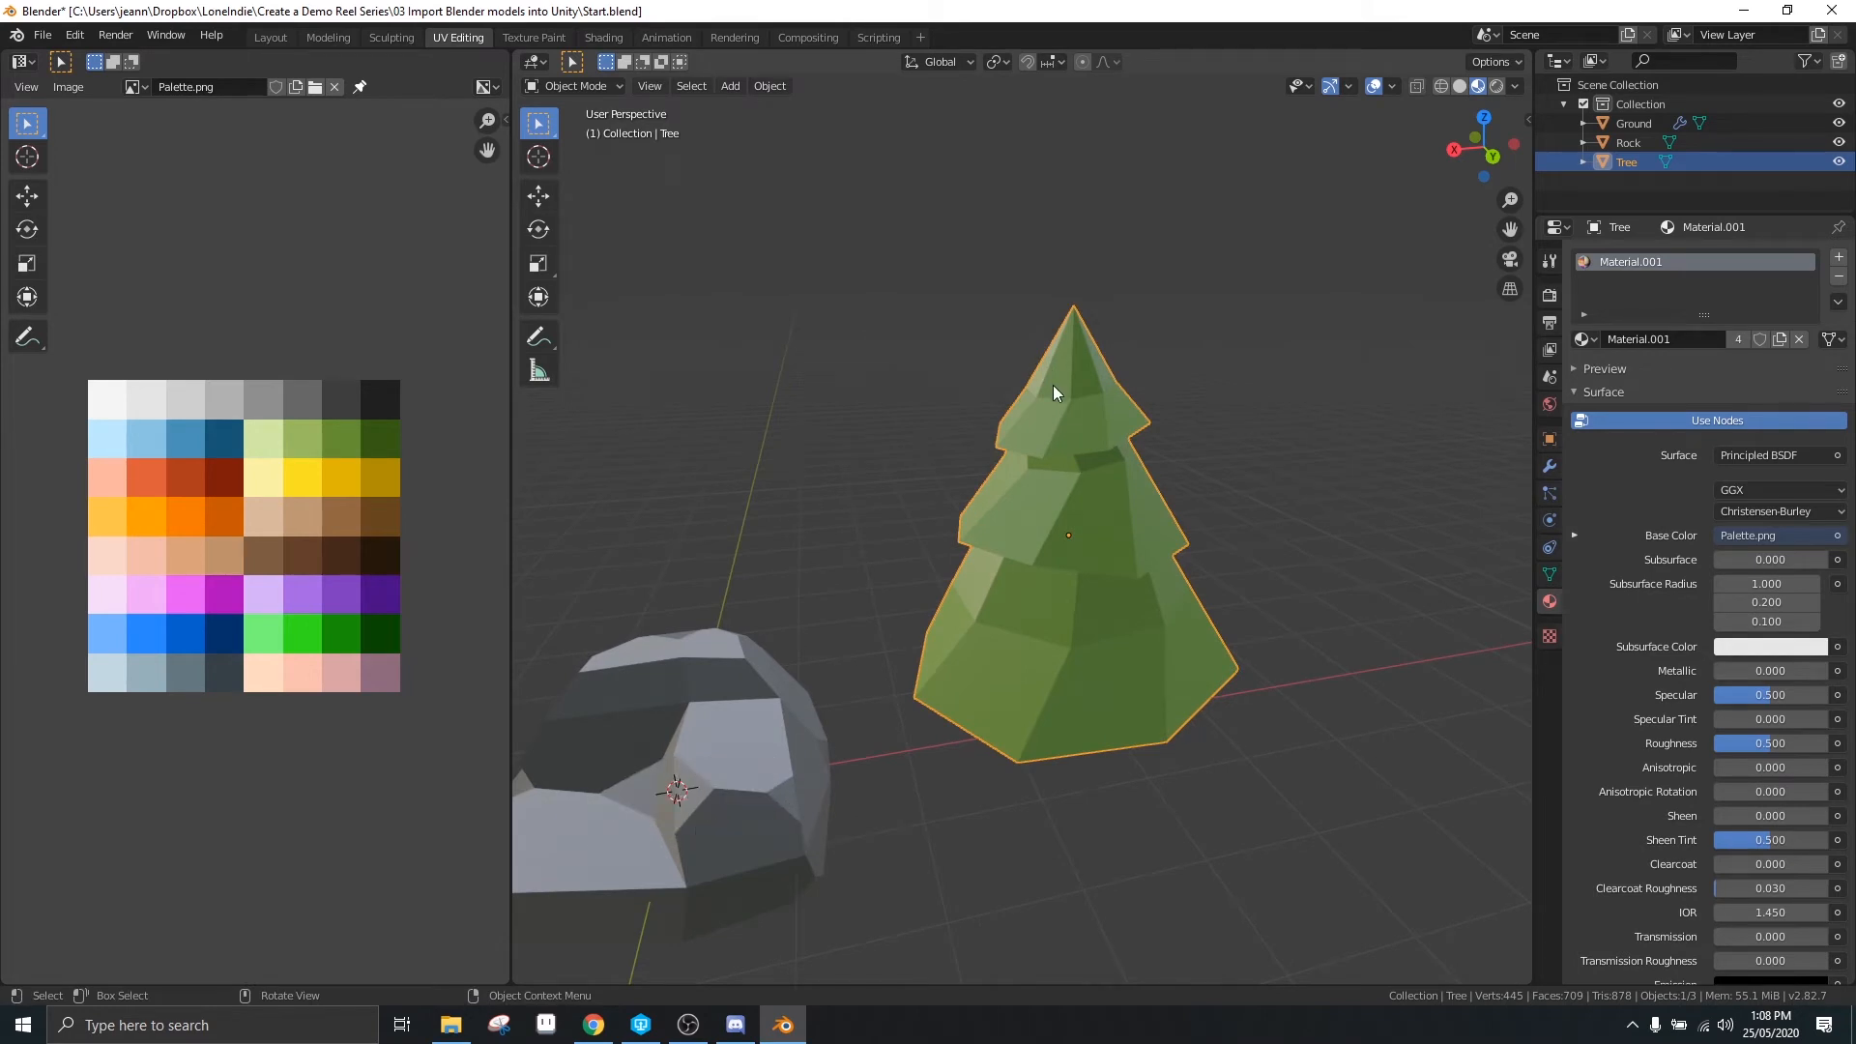
pyautogui.press('Tab')
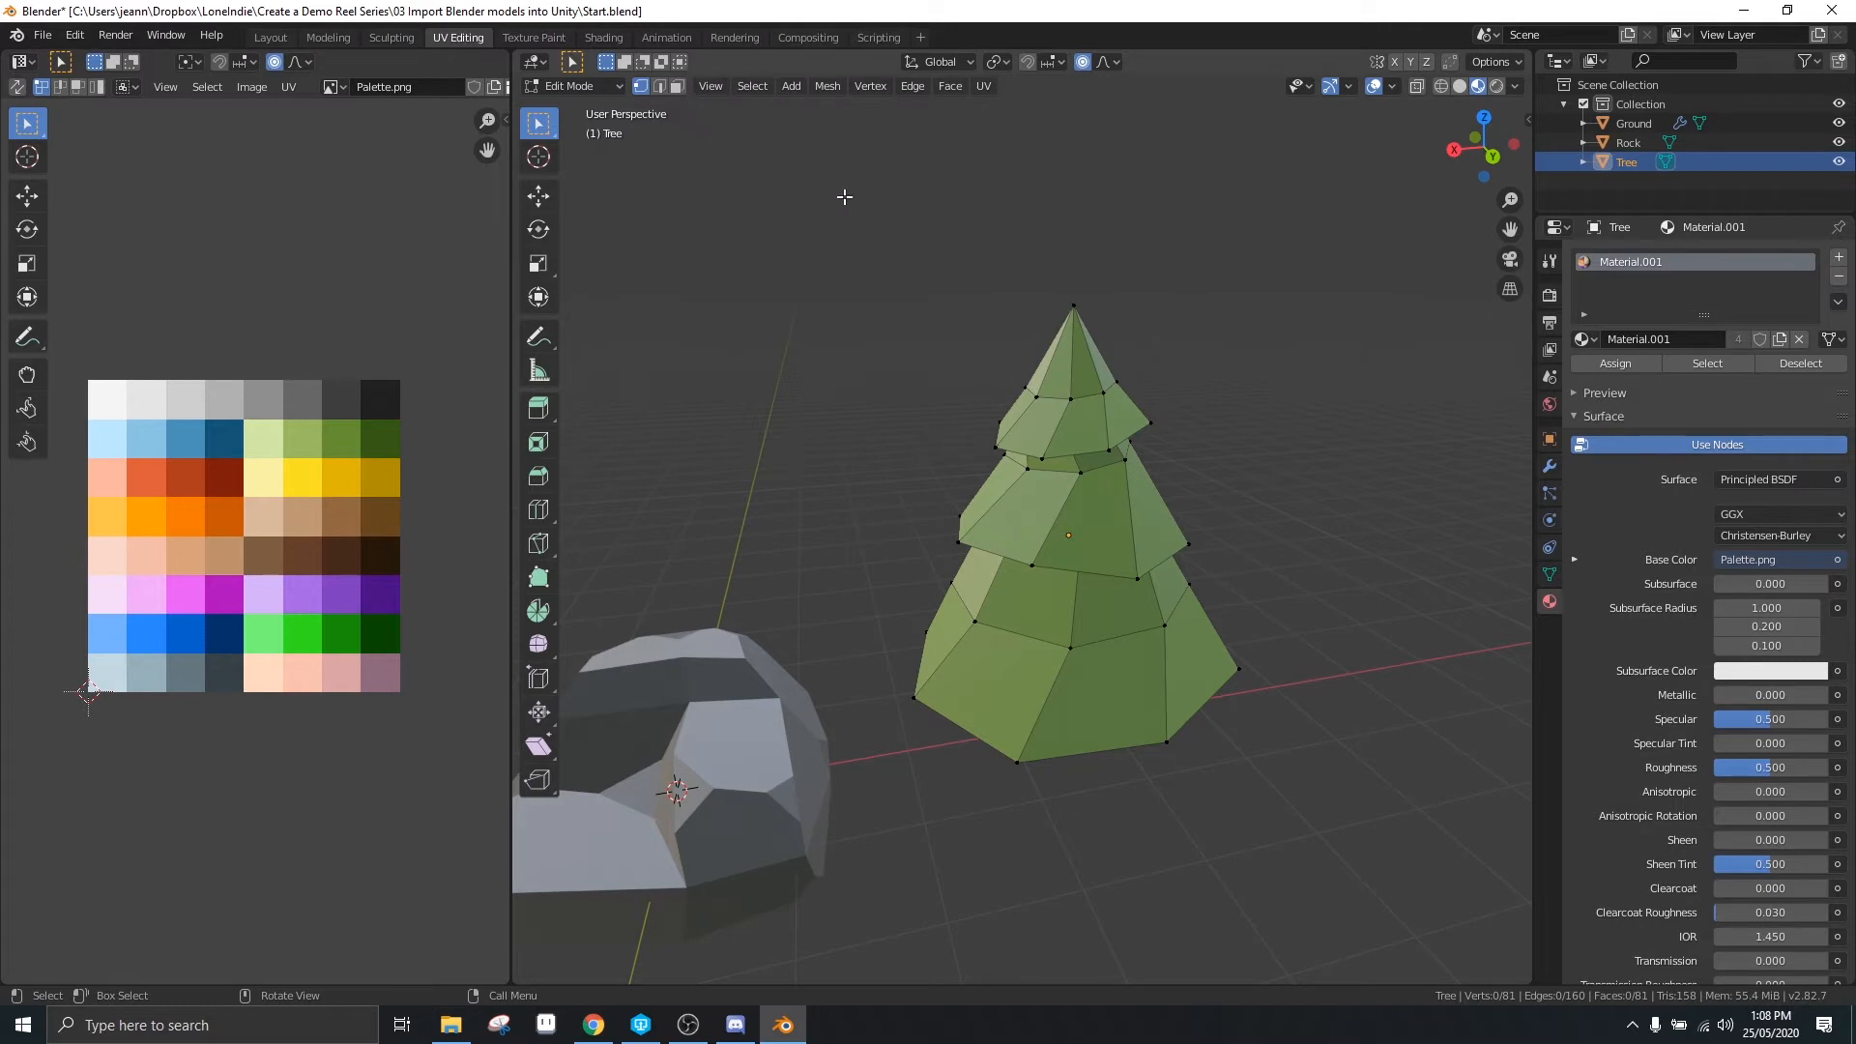
pyautogui.press('3')
pyautogui.press('shift')
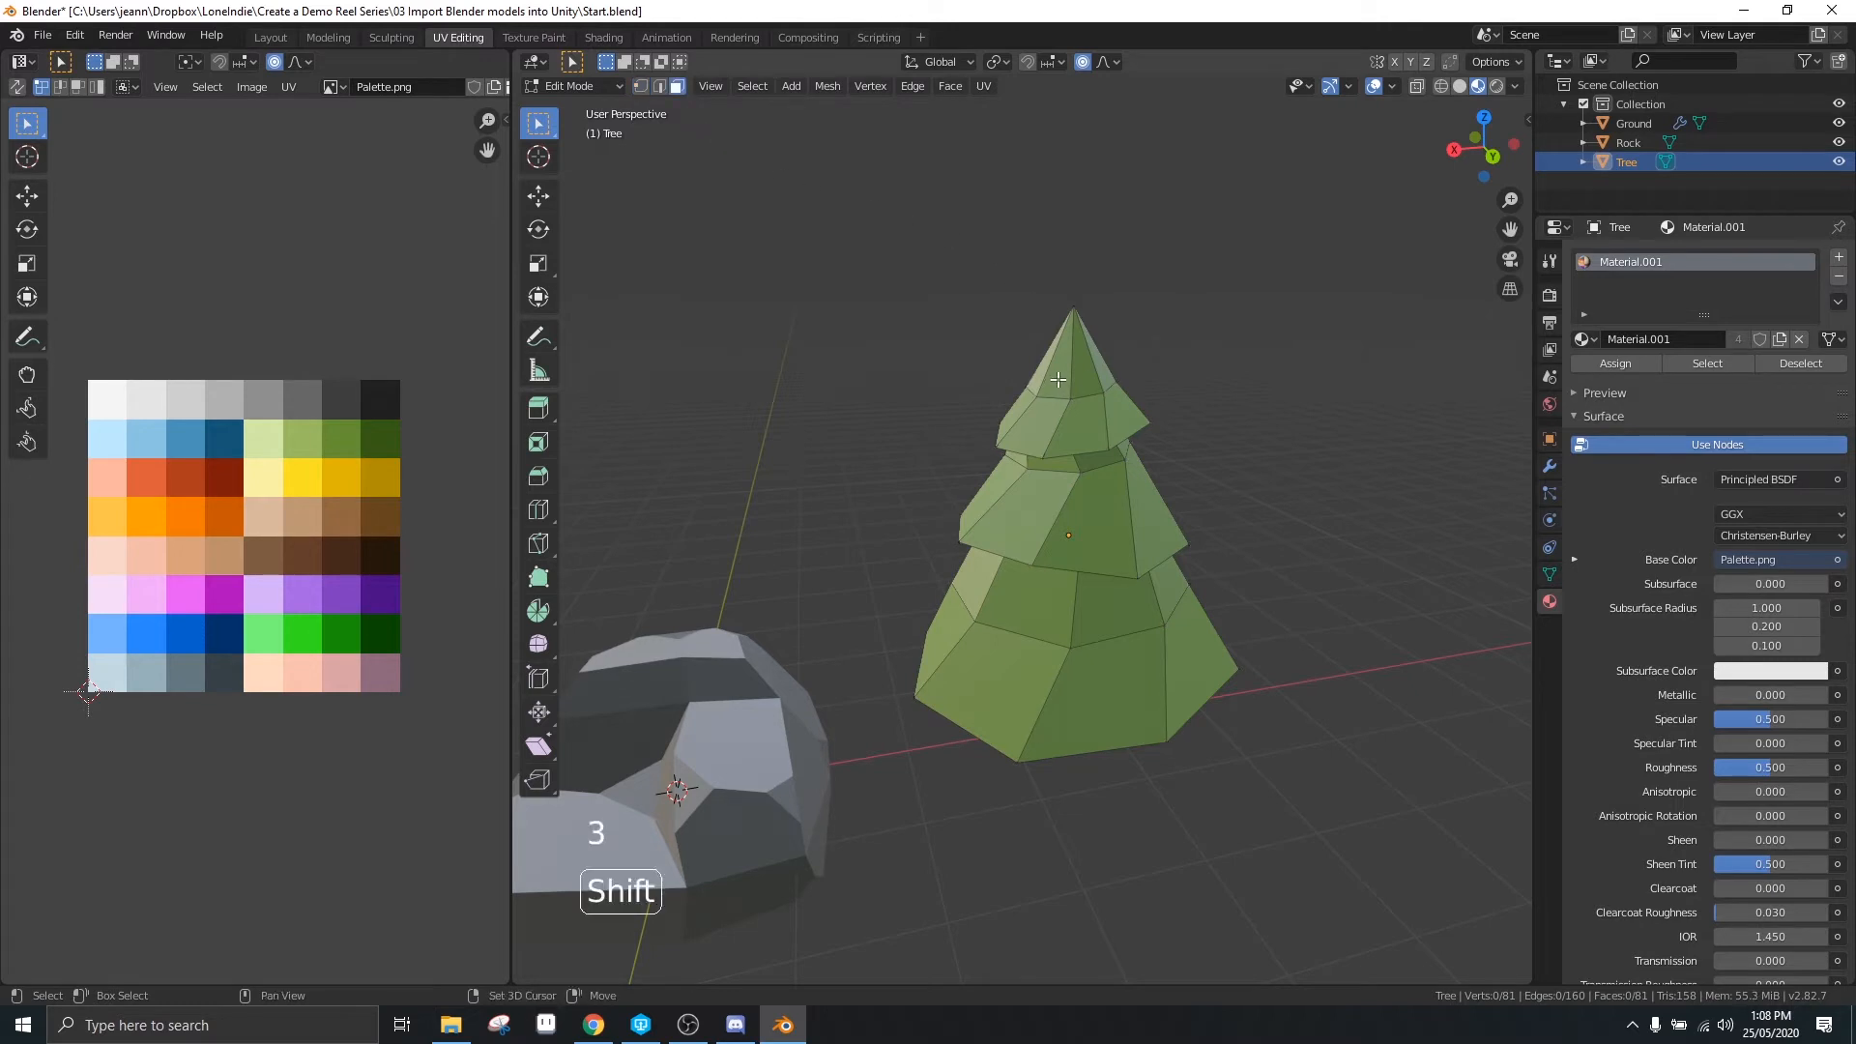
pyautogui.moveTo(1055, 381)
pyautogui.mouseDown(button='middle')
pyautogui.moveTo(1069, 281)
pyautogui.moveTo(1091, 364)
pyautogui.moveTo(1085, 346)
pyautogui.moveTo(1055, 381)
pyautogui.mouseUp(button='middle')
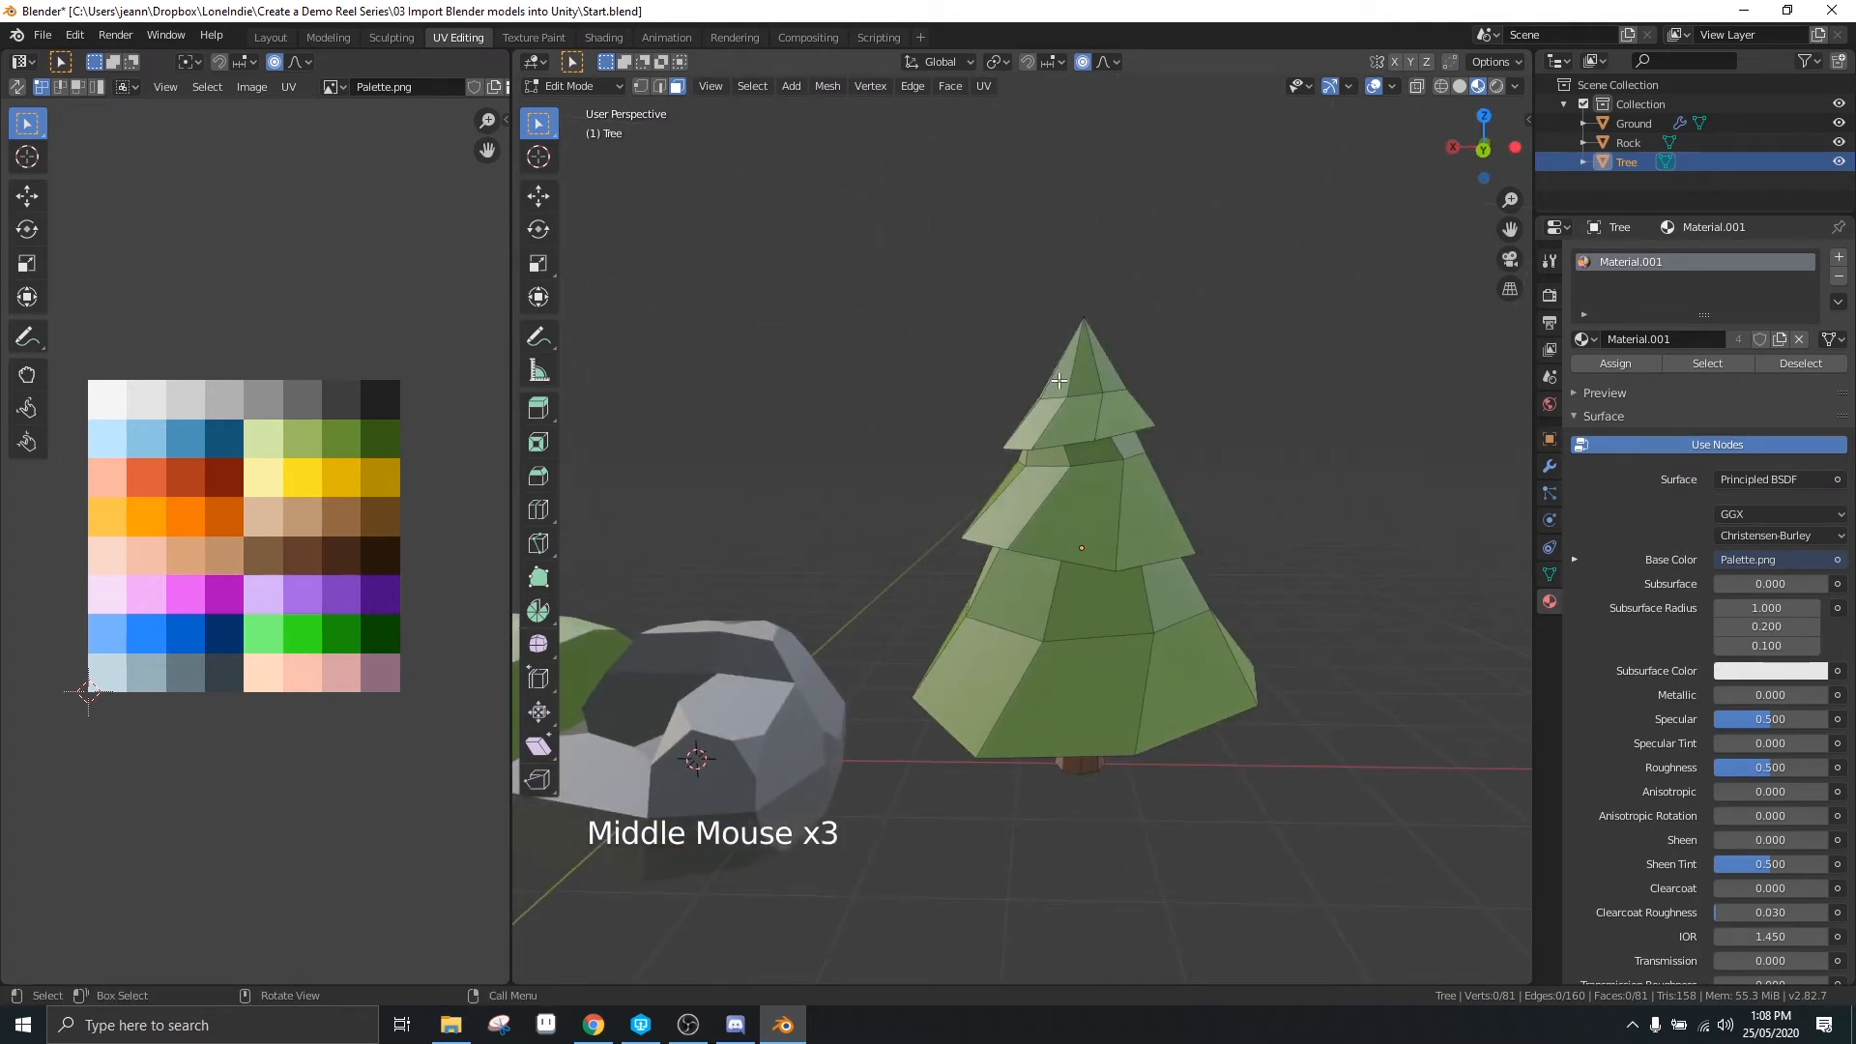
# Select all the faces around the tree's topmost cone
pyautogui.click(1059, 381)
pyautogui.keyDown('shift'); pyautogui.click(1080, 381); pyautogui.keyUp('shift')
pyautogui.moveTo(1073, 383); pyautogui.dragTo(948, 391, button='middle')
pyautogui.keyDown('shift'); pyautogui.click(1073, 372); pyautogui.keyUp('shift')
pyautogui.keyDown('shift'); pyautogui.click(1097, 382); pyautogui.keyUp('shift')
pyautogui.keyDown('shift'); pyautogui.click(969, 396); pyautogui.keyUp('shift')
pyautogui.keyDown('shift'); pyautogui.click(973, 392); pyautogui.keyUp('shift')
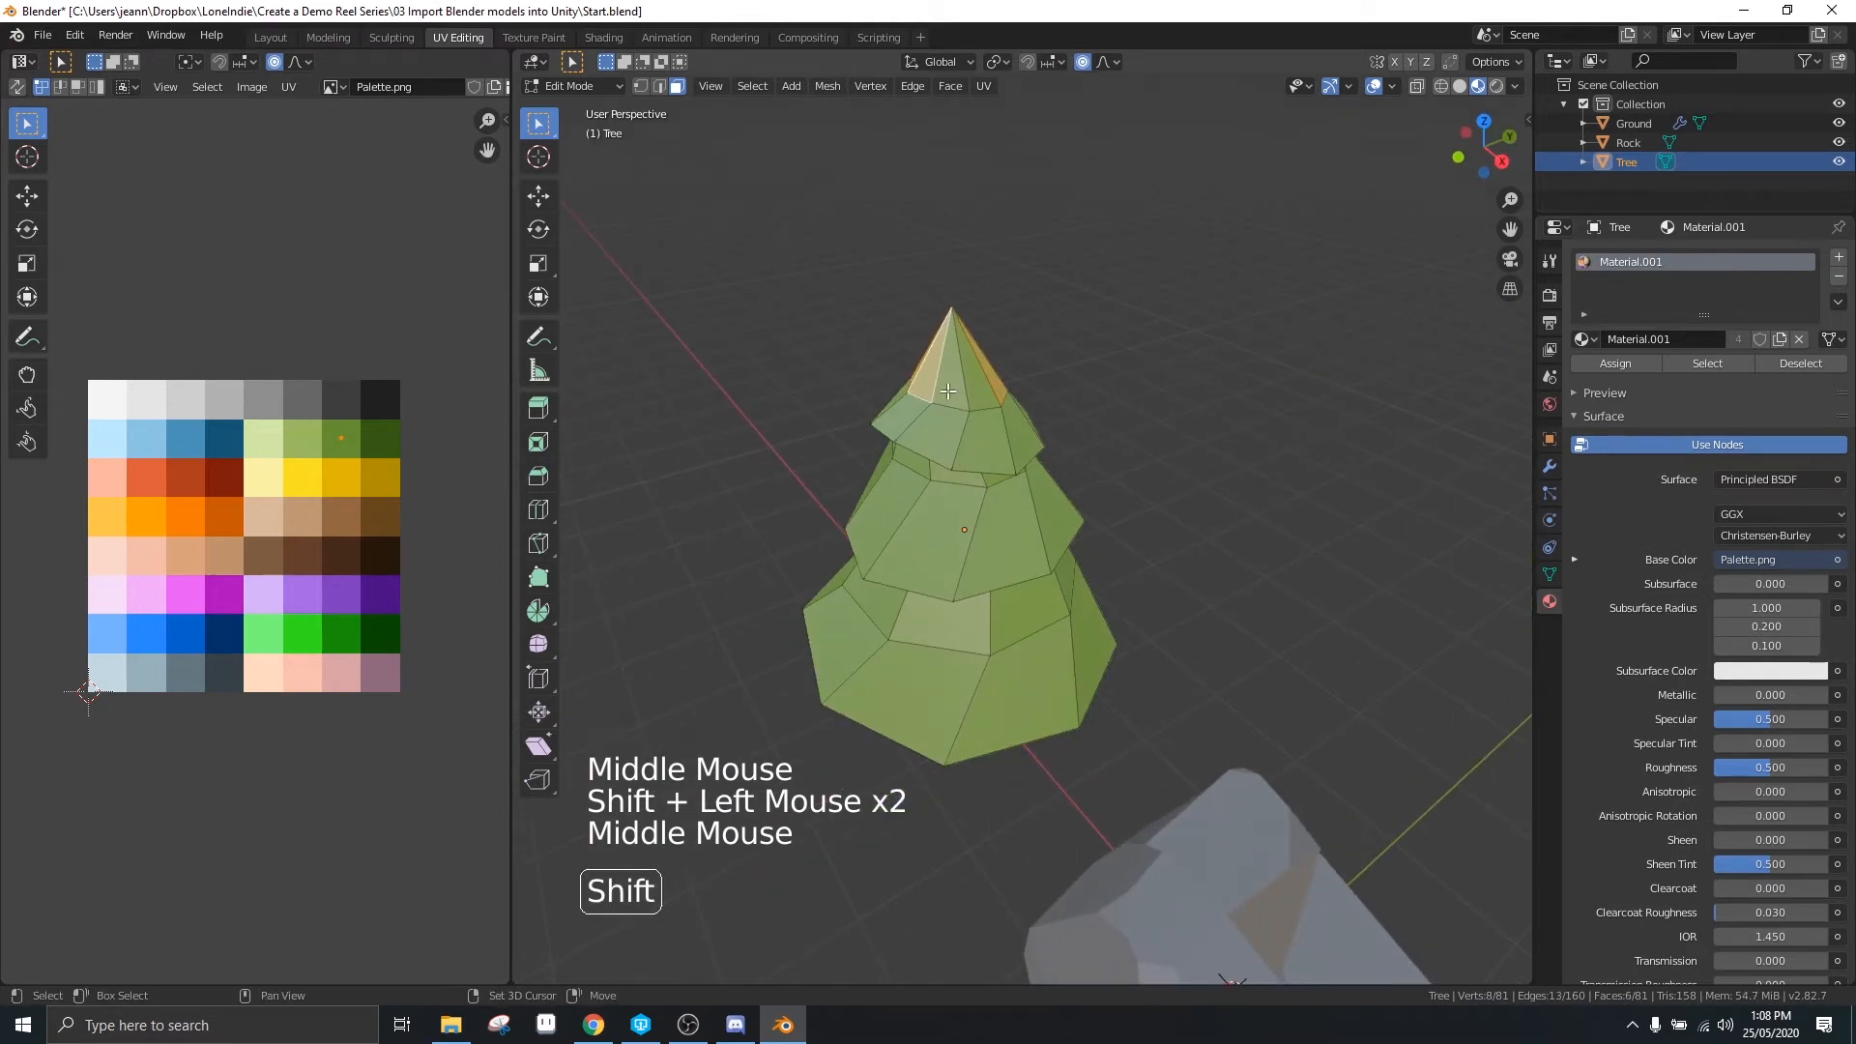
pyautogui.keyDown('shift'); pyautogui.click(948, 391); pyautogui.keyUp('shift')
pyautogui.keyDown('shift'); pyautogui.click(1023, 385); pyautogui.keyUp('shift')
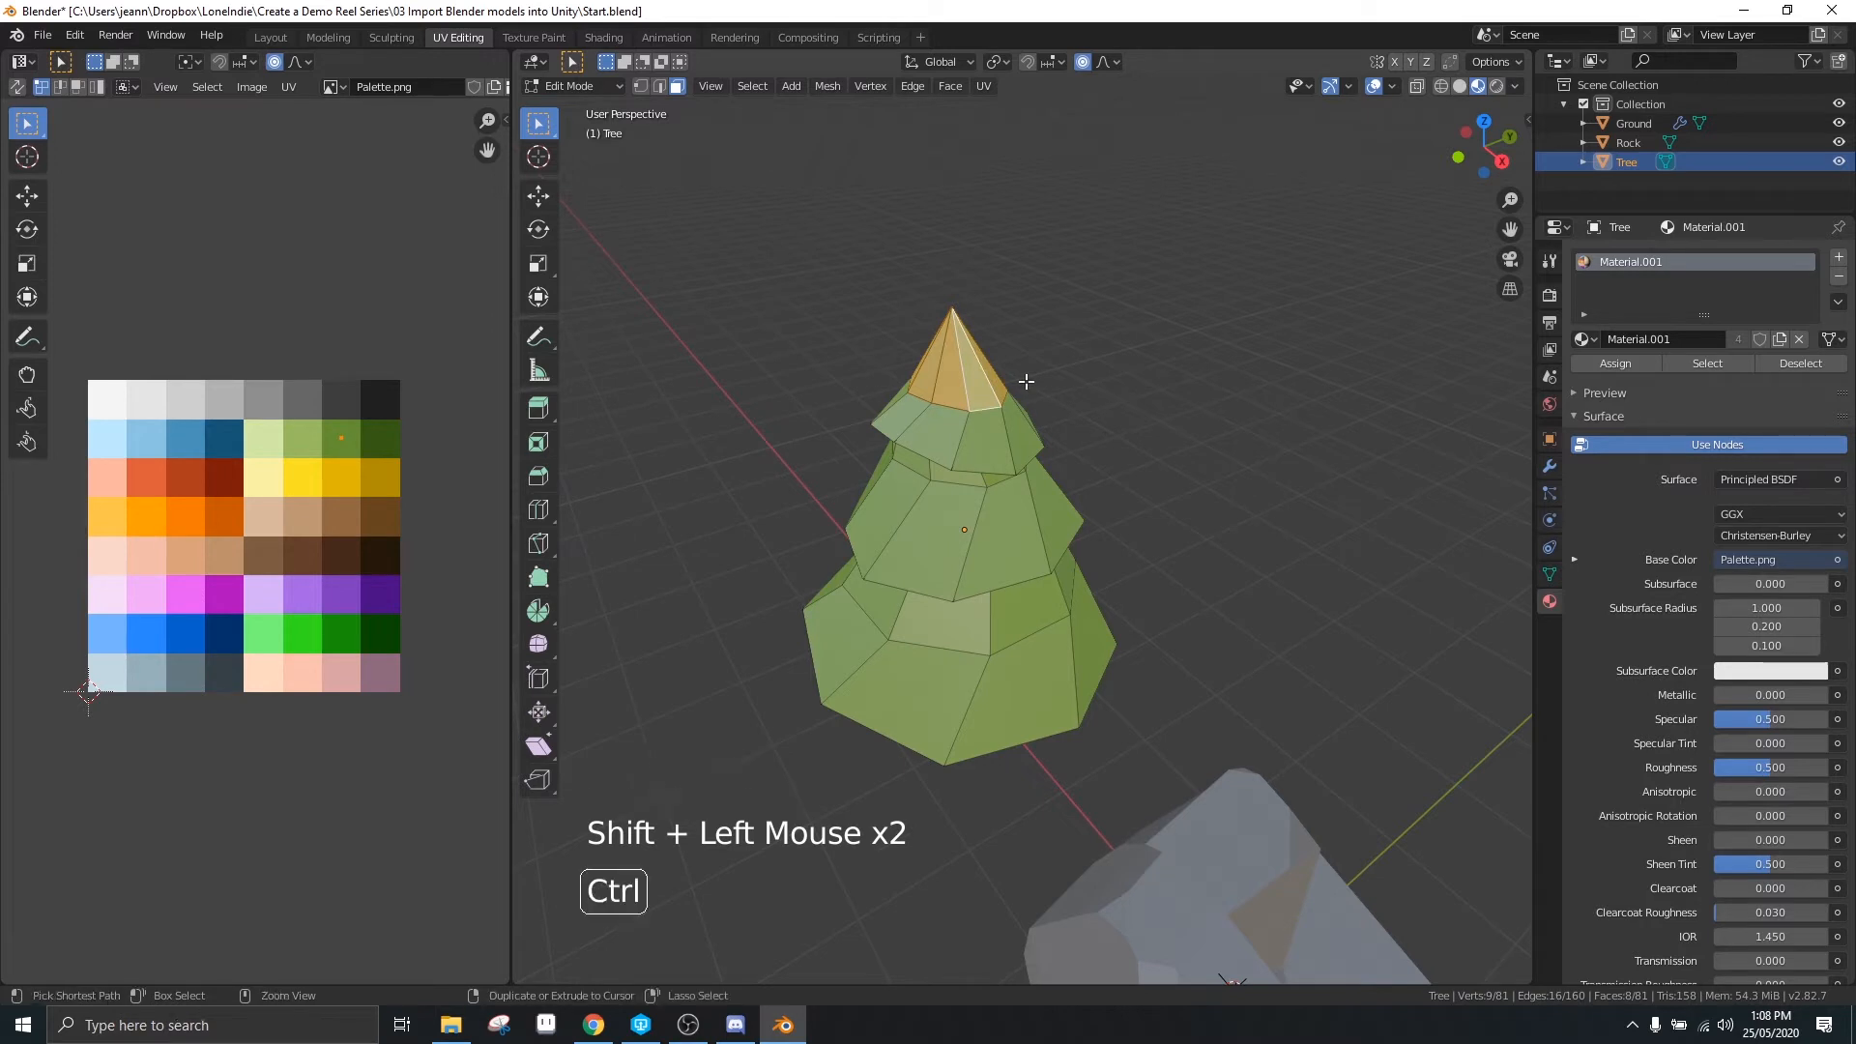
# Grow the face selection down from the tip until it covers all the foliage, including its underside, but not the trunk
pyautogui.press('ctrl+KP_Add')
pyautogui.press('ctrl+KP_Add')
pyautogui.press('ctrl+KP_Add')
pyautogui.press('ctrl+KP_Add')
pyautogui.press('ctrl+KP_Add')
pyautogui.press('ctrl+KP_Add')
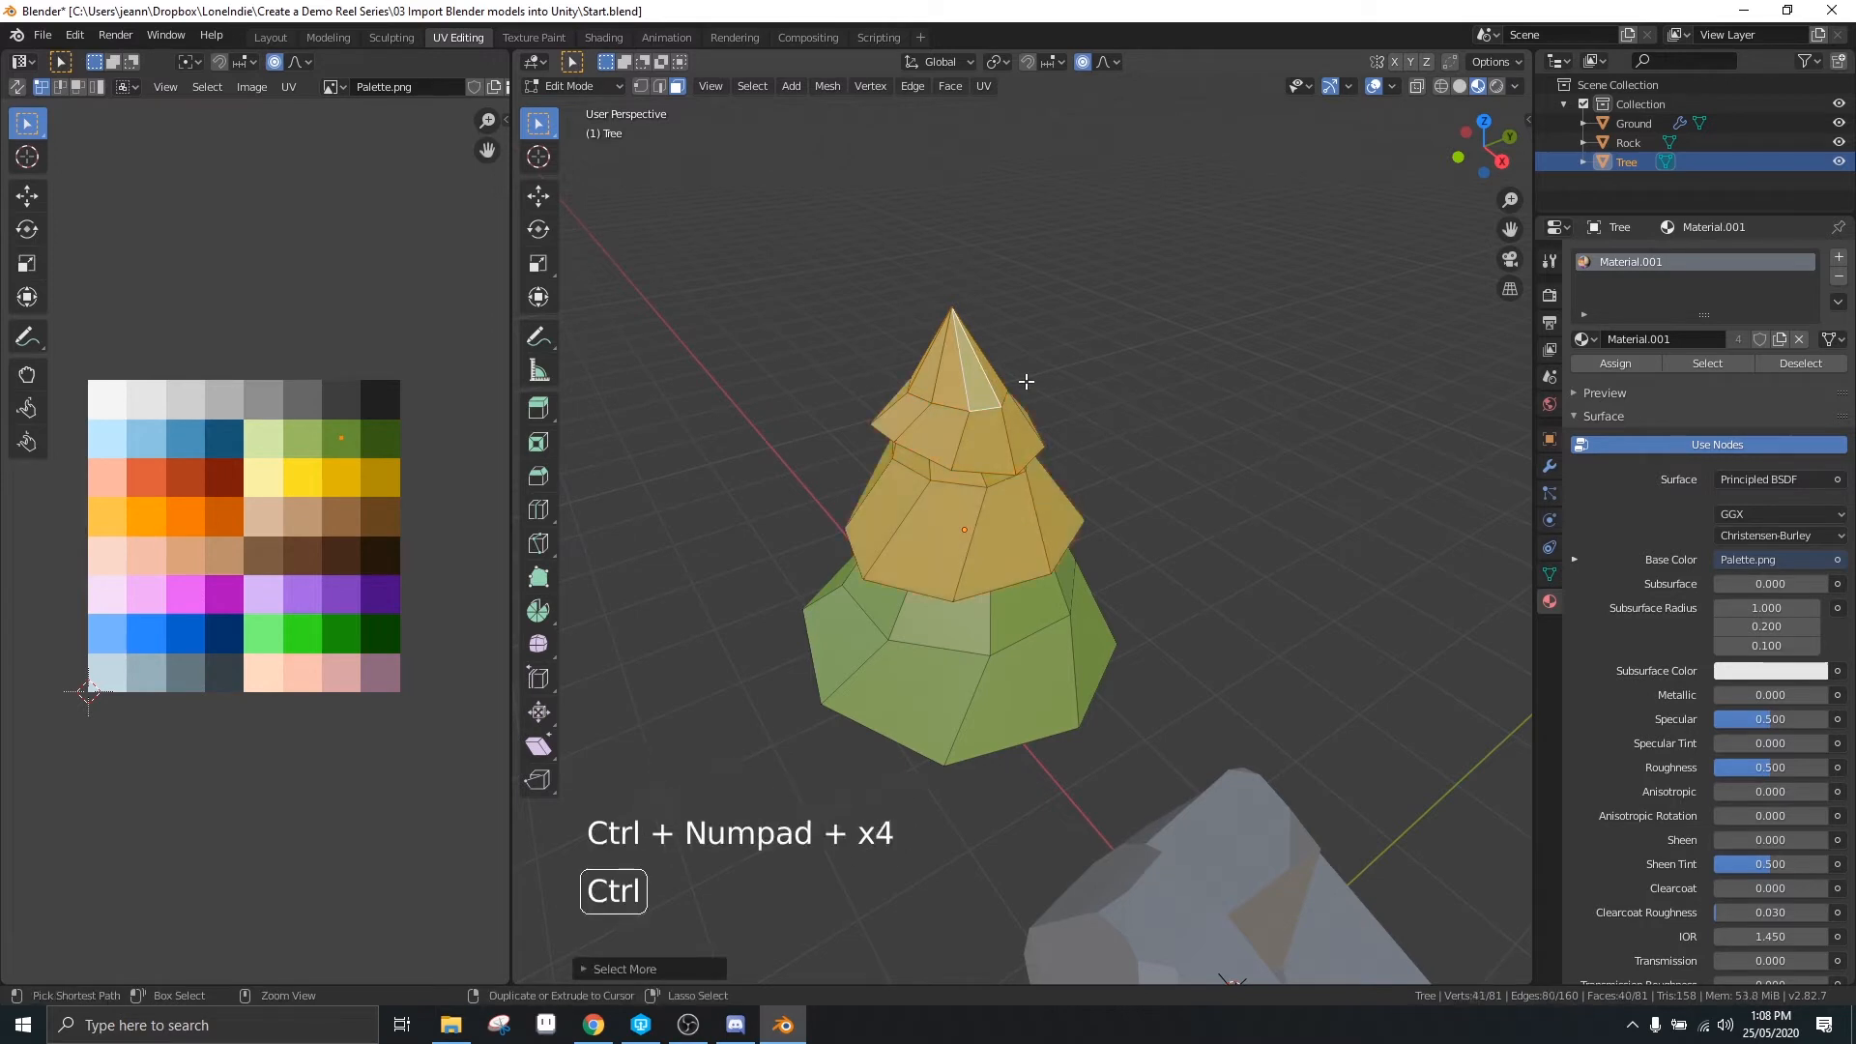
pyautogui.press('ctrl+KP_Add')
pyautogui.press('ctrl+KP_Add')
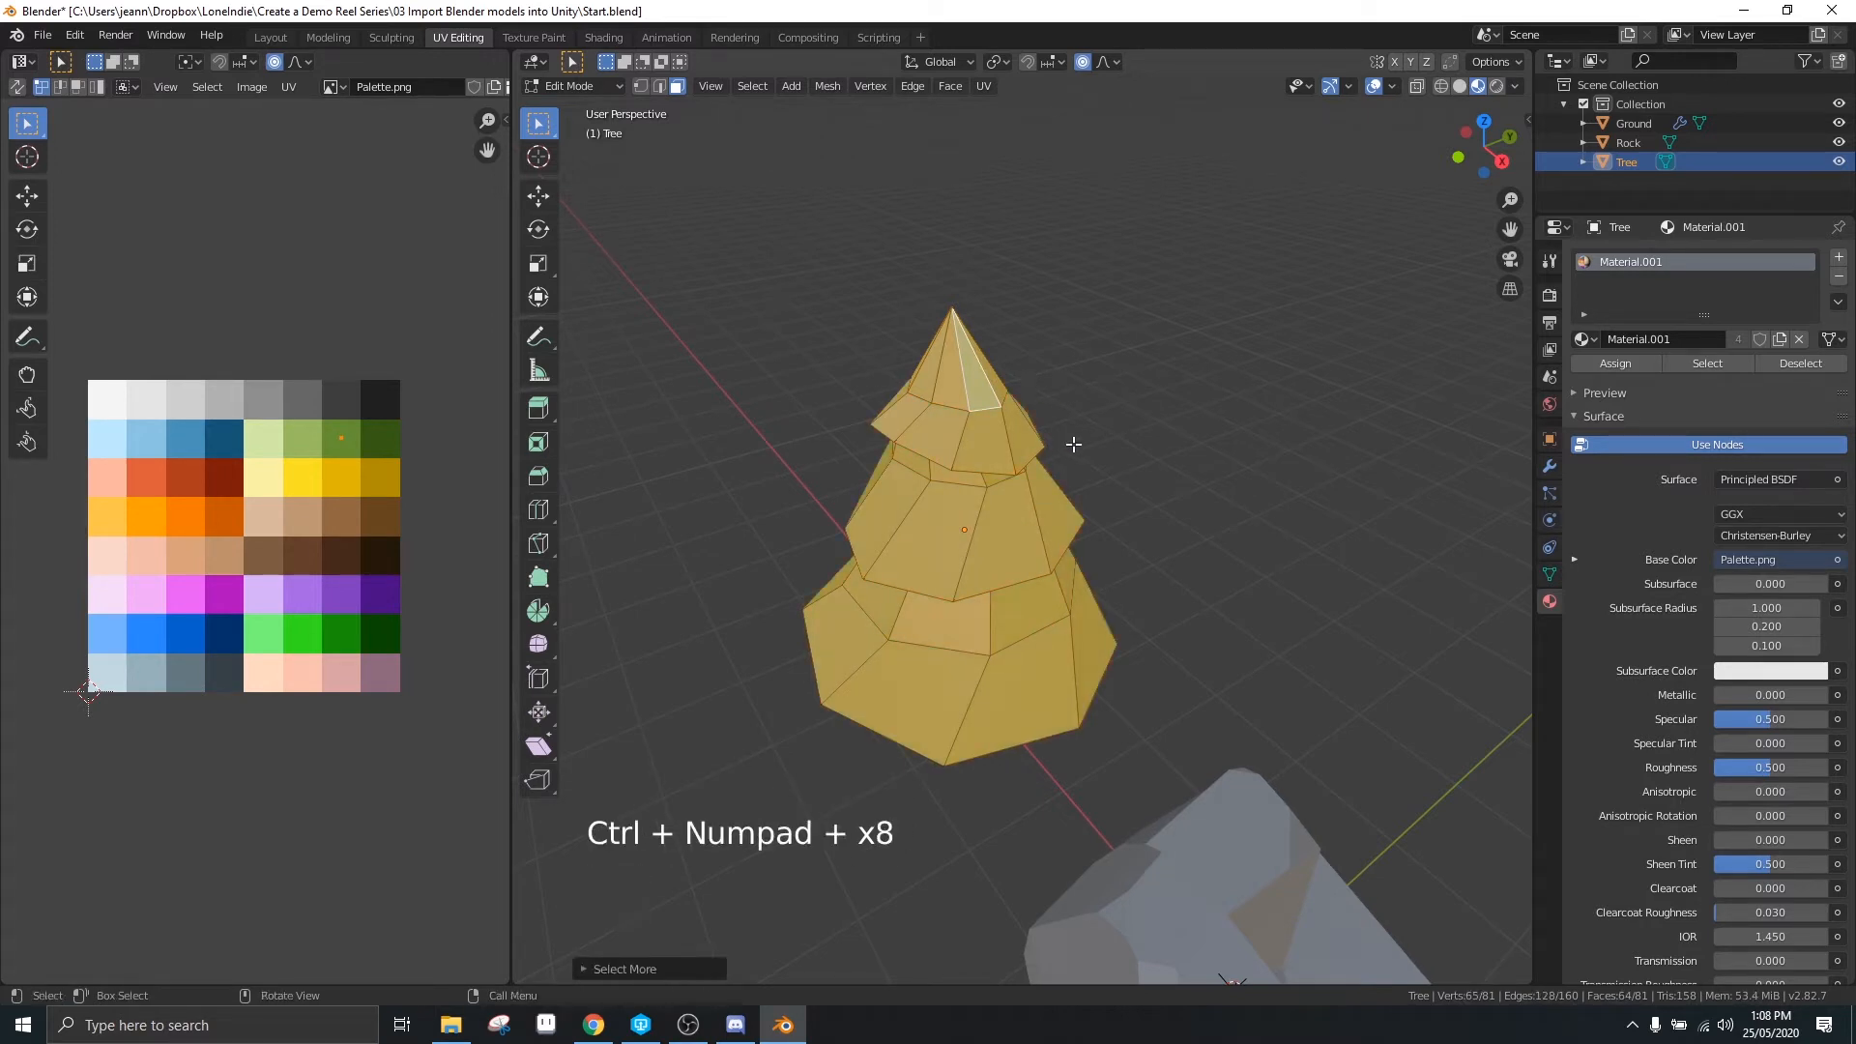
pyautogui.moveTo(1073, 443); pyautogui.dragTo(1147, 278, button='middle')
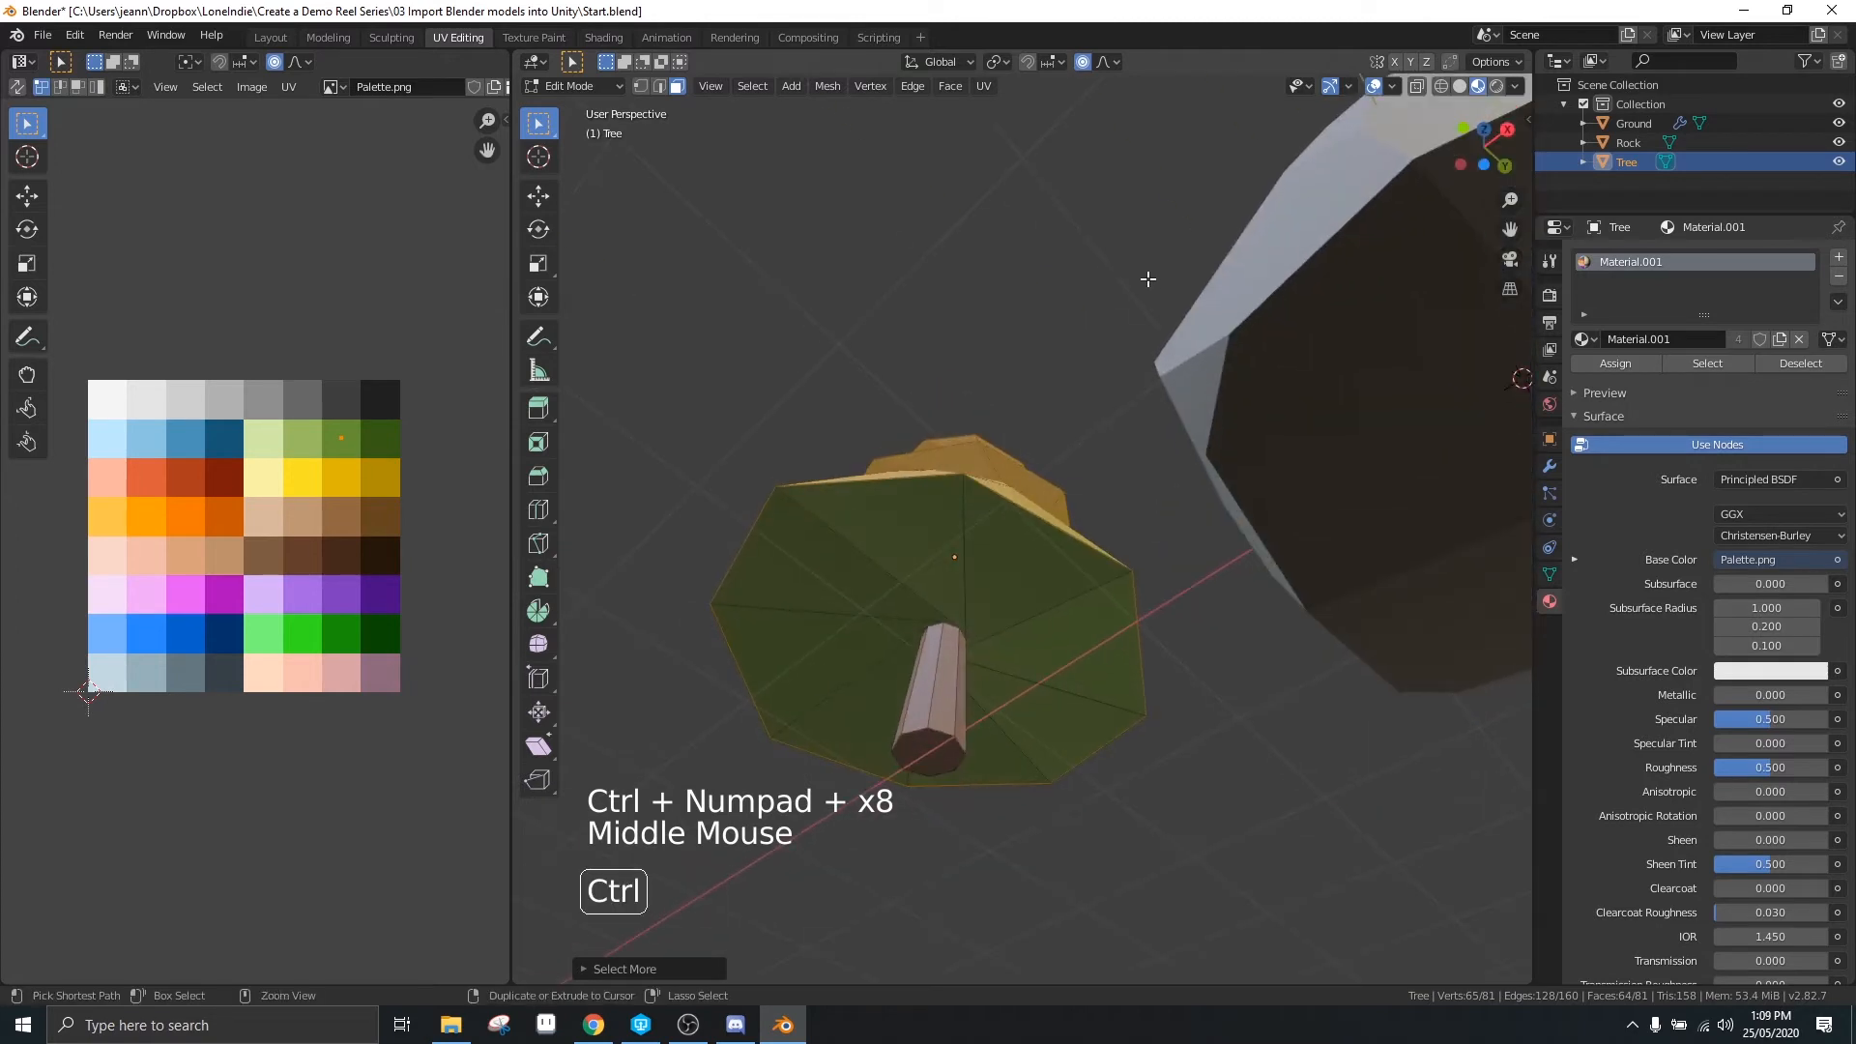
pyautogui.press('ctrl+KP_Add')
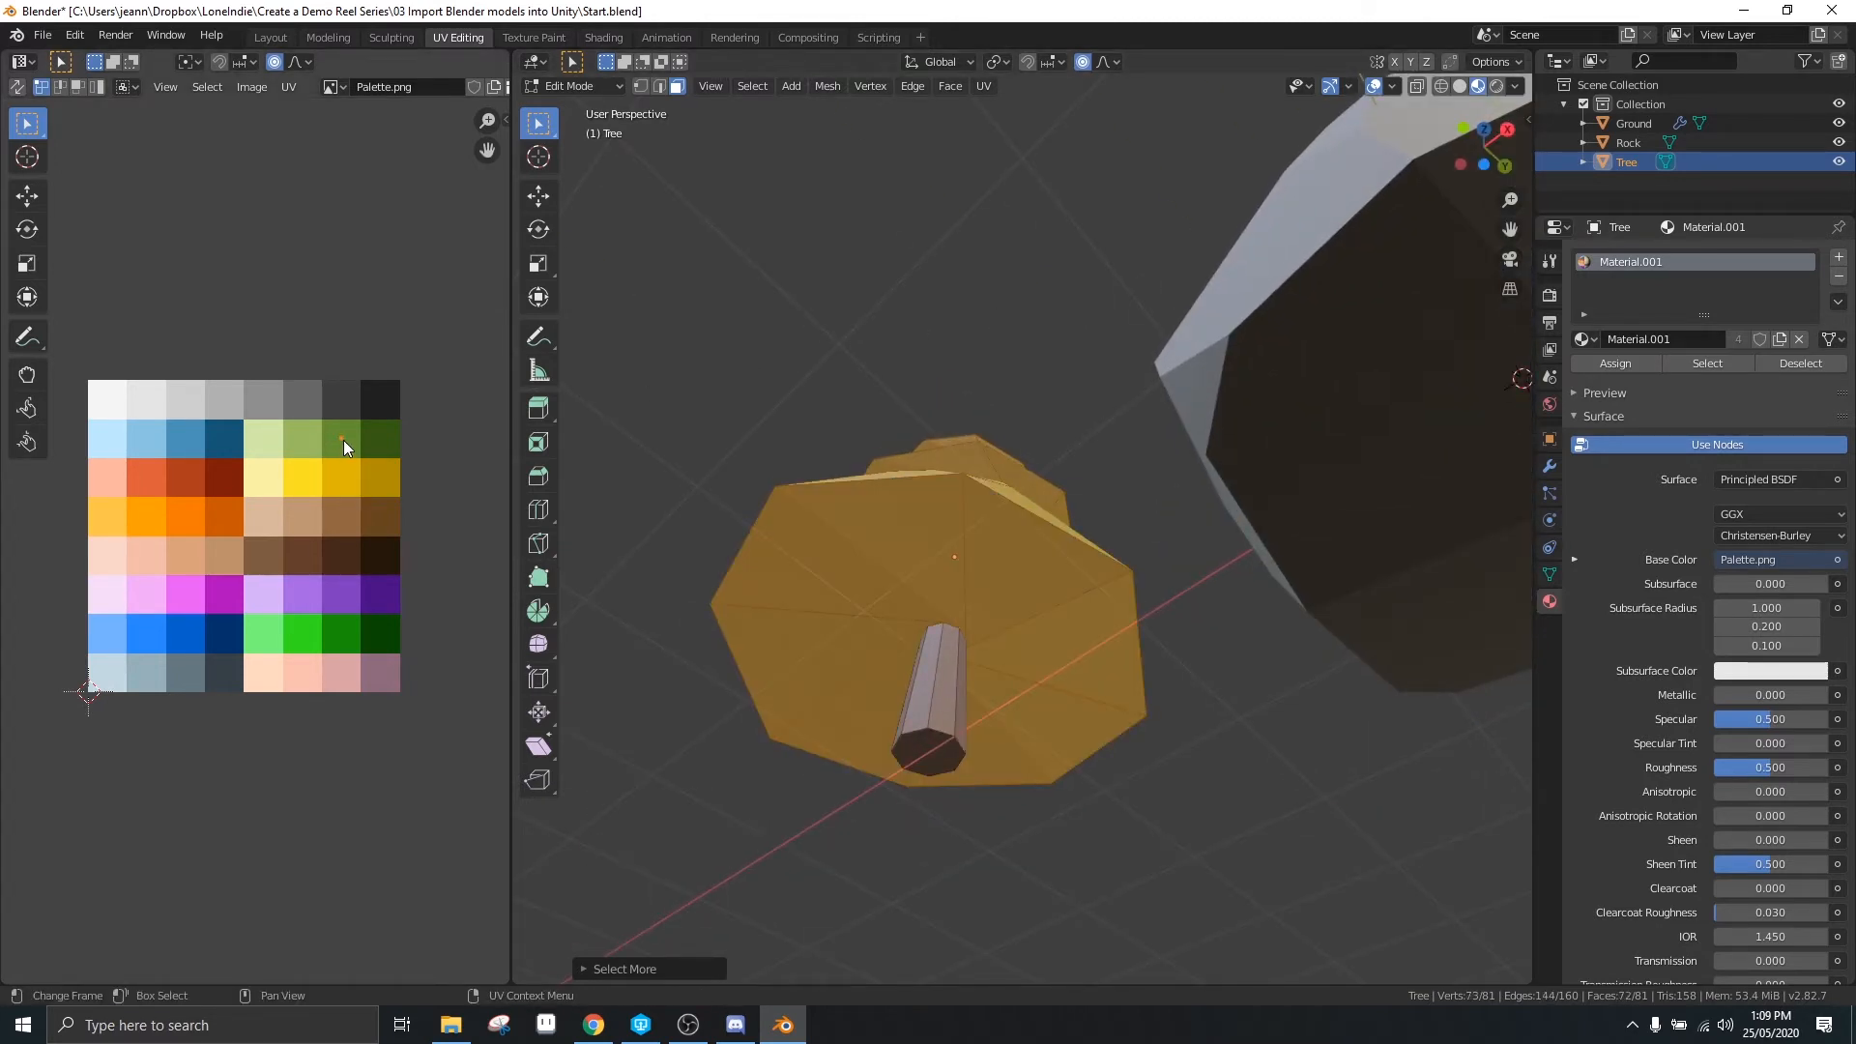
# Move the foliage UVs onto the darkest olive-green swatch in the palette's second row and return to Object Mode
pyautogui.press('g')
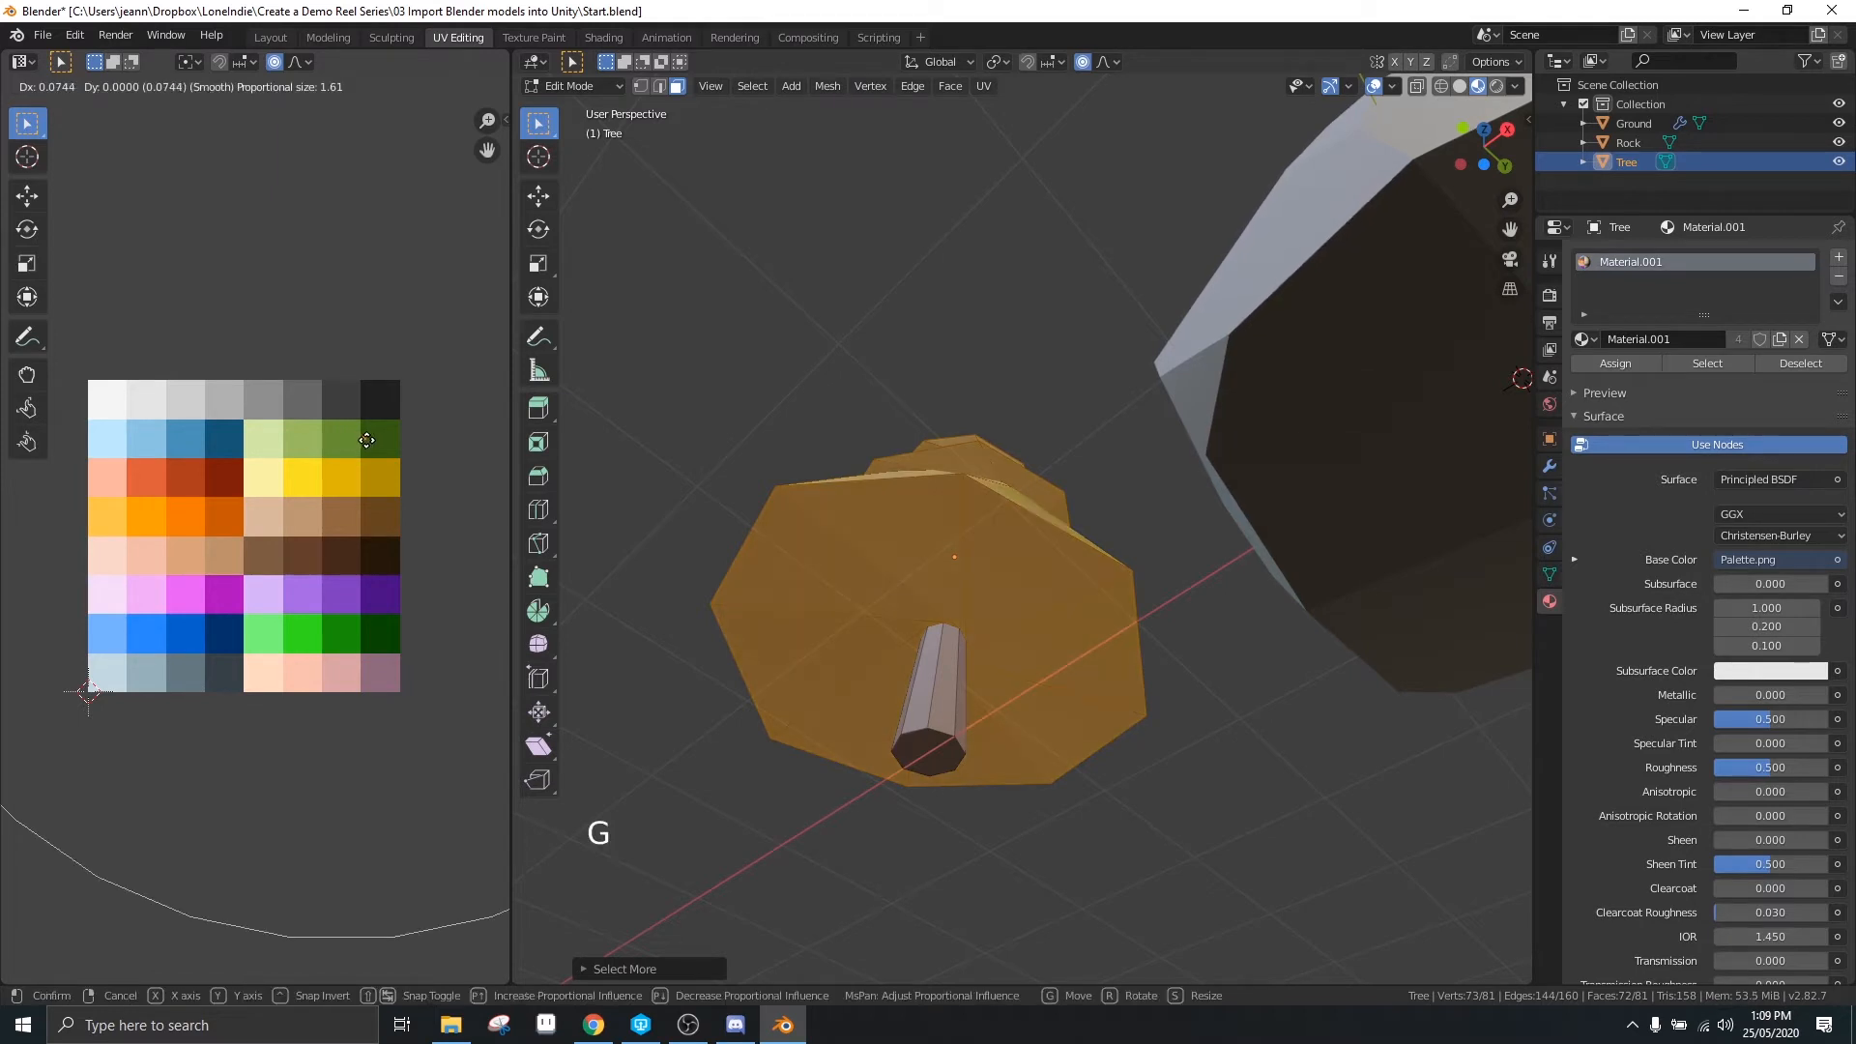
pyautogui.click(380, 441)
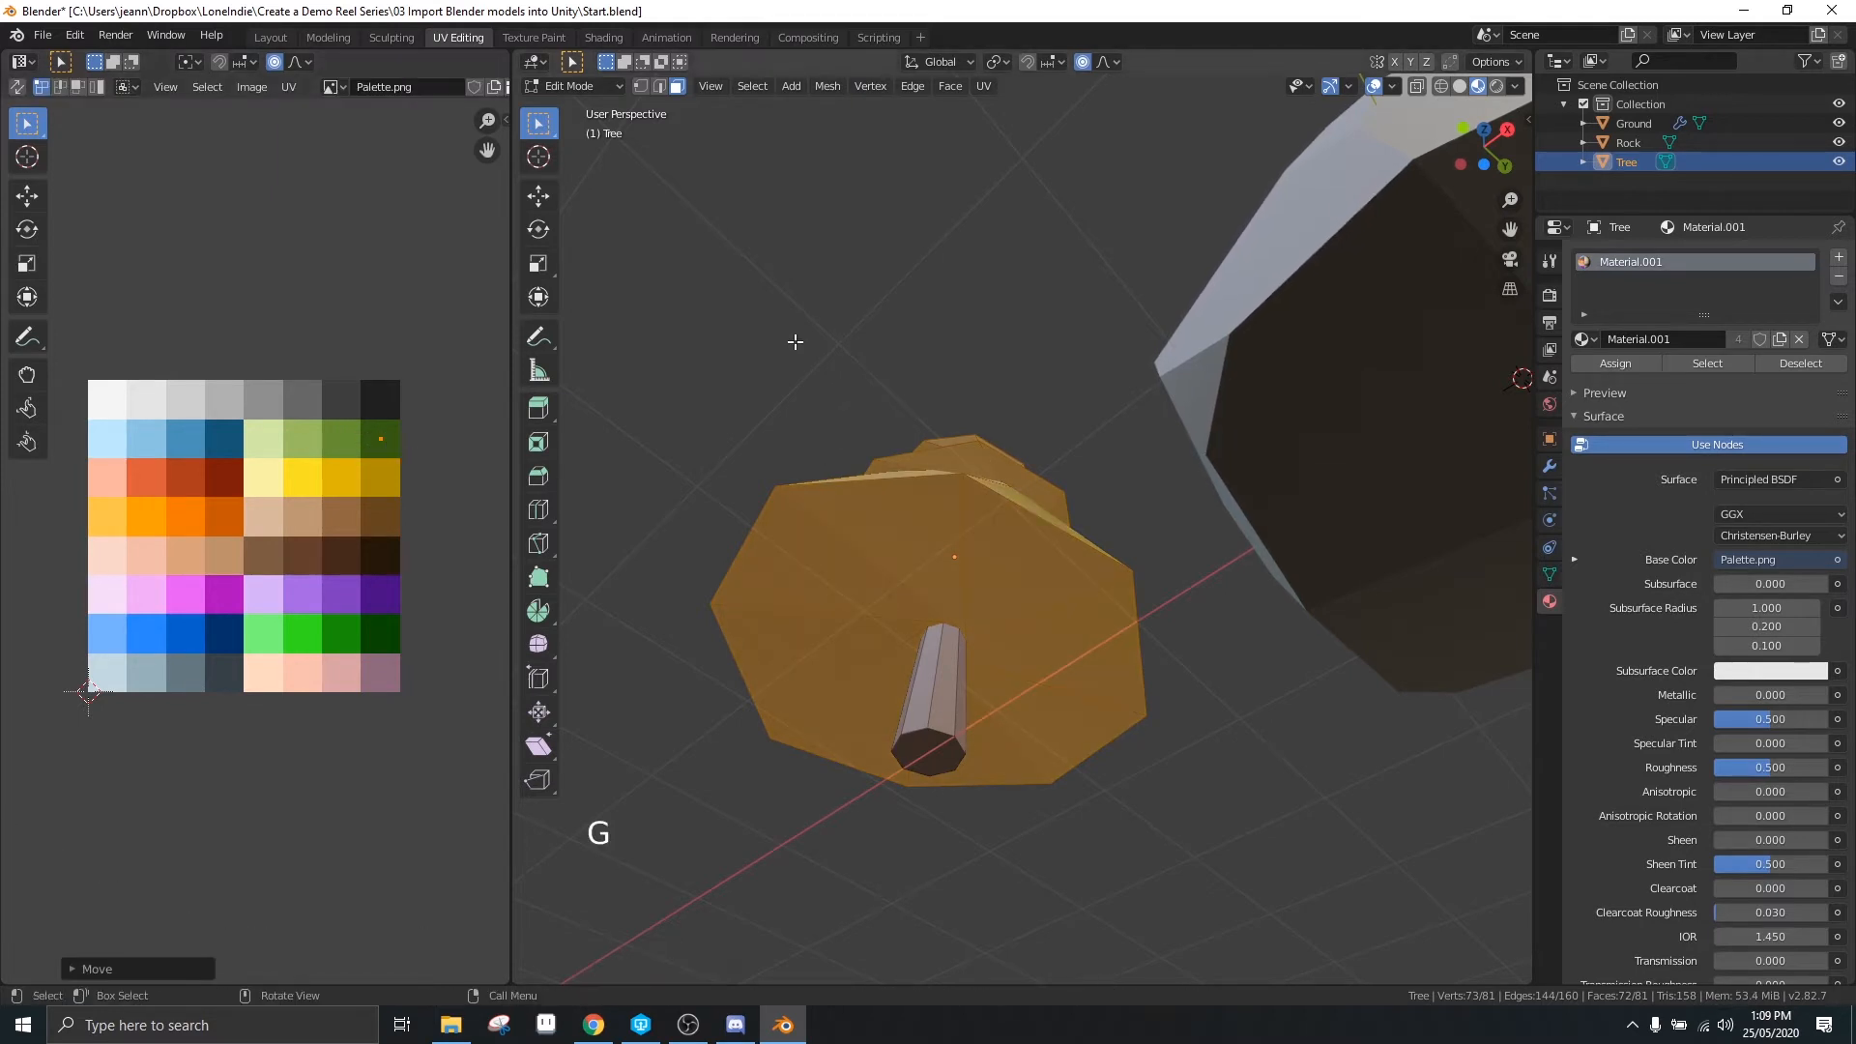
pyautogui.moveTo(794, 341); pyautogui.dragTo(1166, 500, button='middle')
pyautogui.click(754, 502)
pyautogui.scroll(1, 1024, 480)
pyautogui.scroll(-8, 1025, 480)
pyautogui.click(1164, 542)
pyautogui.press('Tab')
pyautogui.keyDown('shift'); pyautogui.moveTo(876, 402); pyautogui.dragTo(913, 462, button='middle'); pyautogui.keyUp('shift')
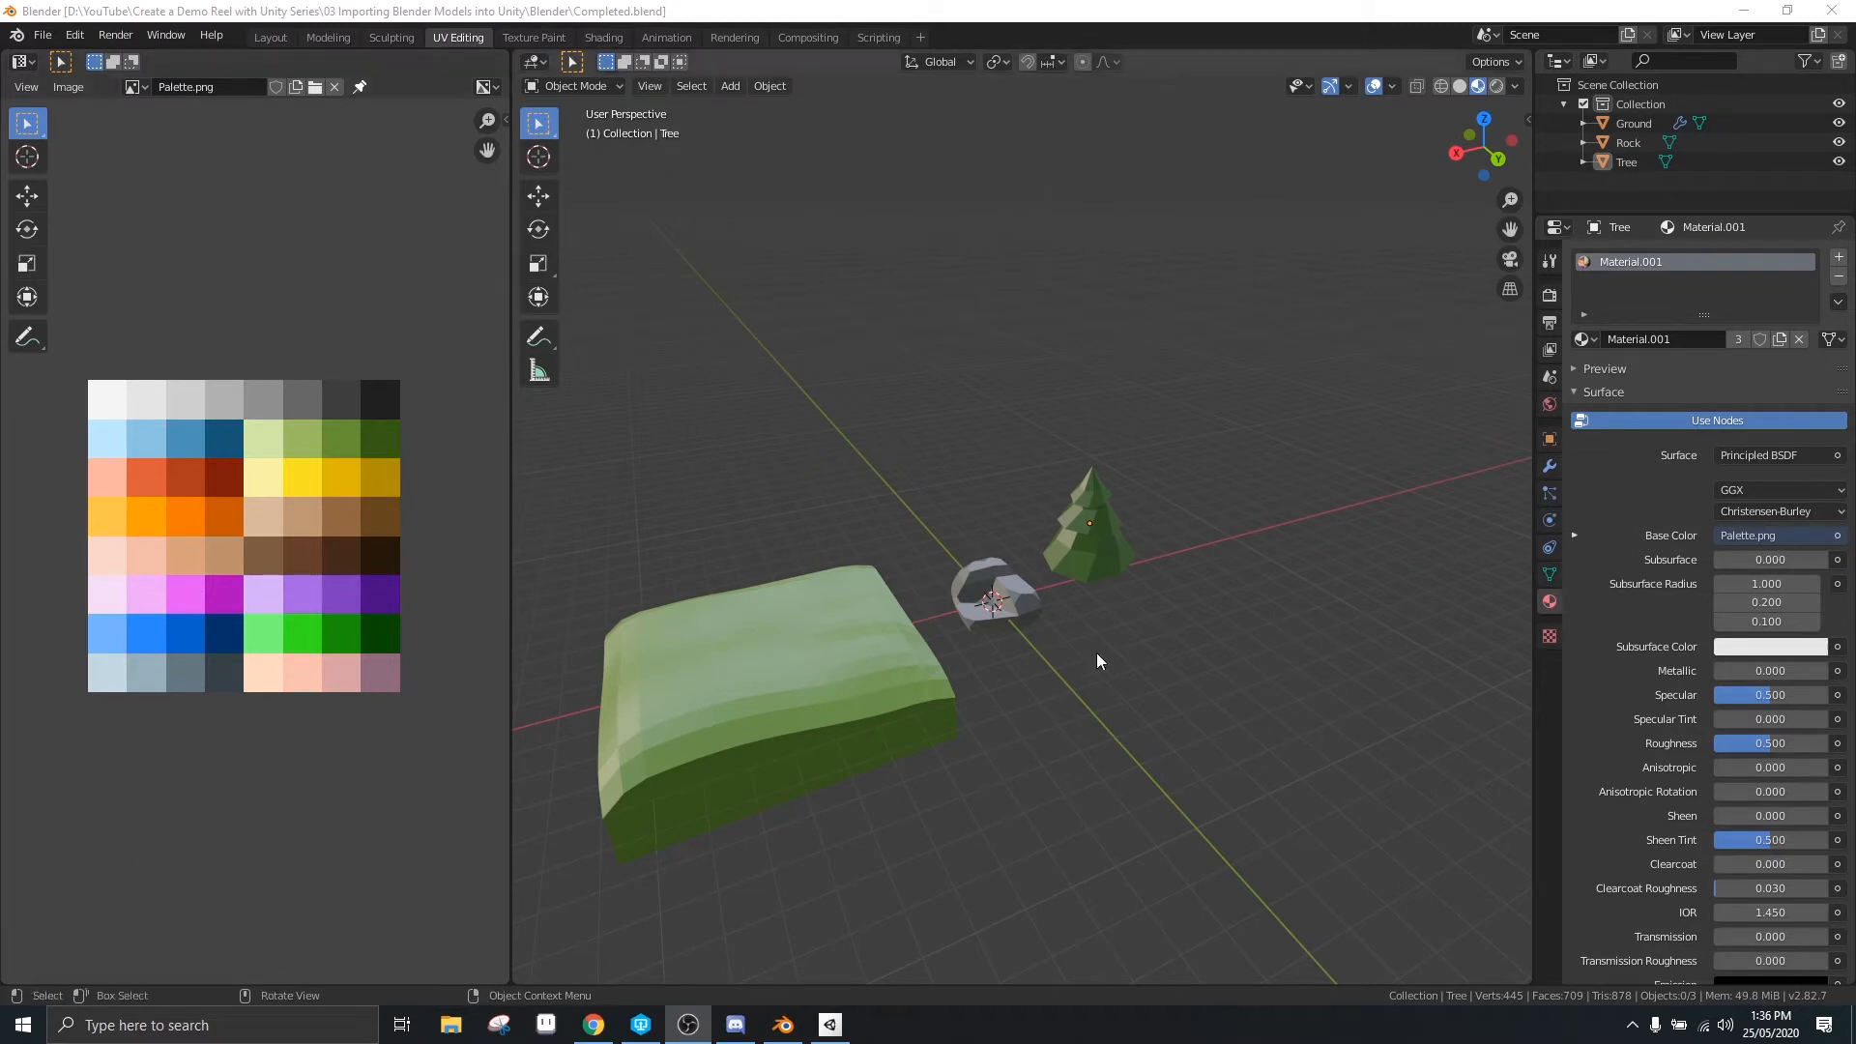
# Start an FBX export of the tree, limited to selected objects, with Apply Scalings set to FBX Units Scale
pyautogui.click(1061, 542)
pyautogui.click(43, 35)
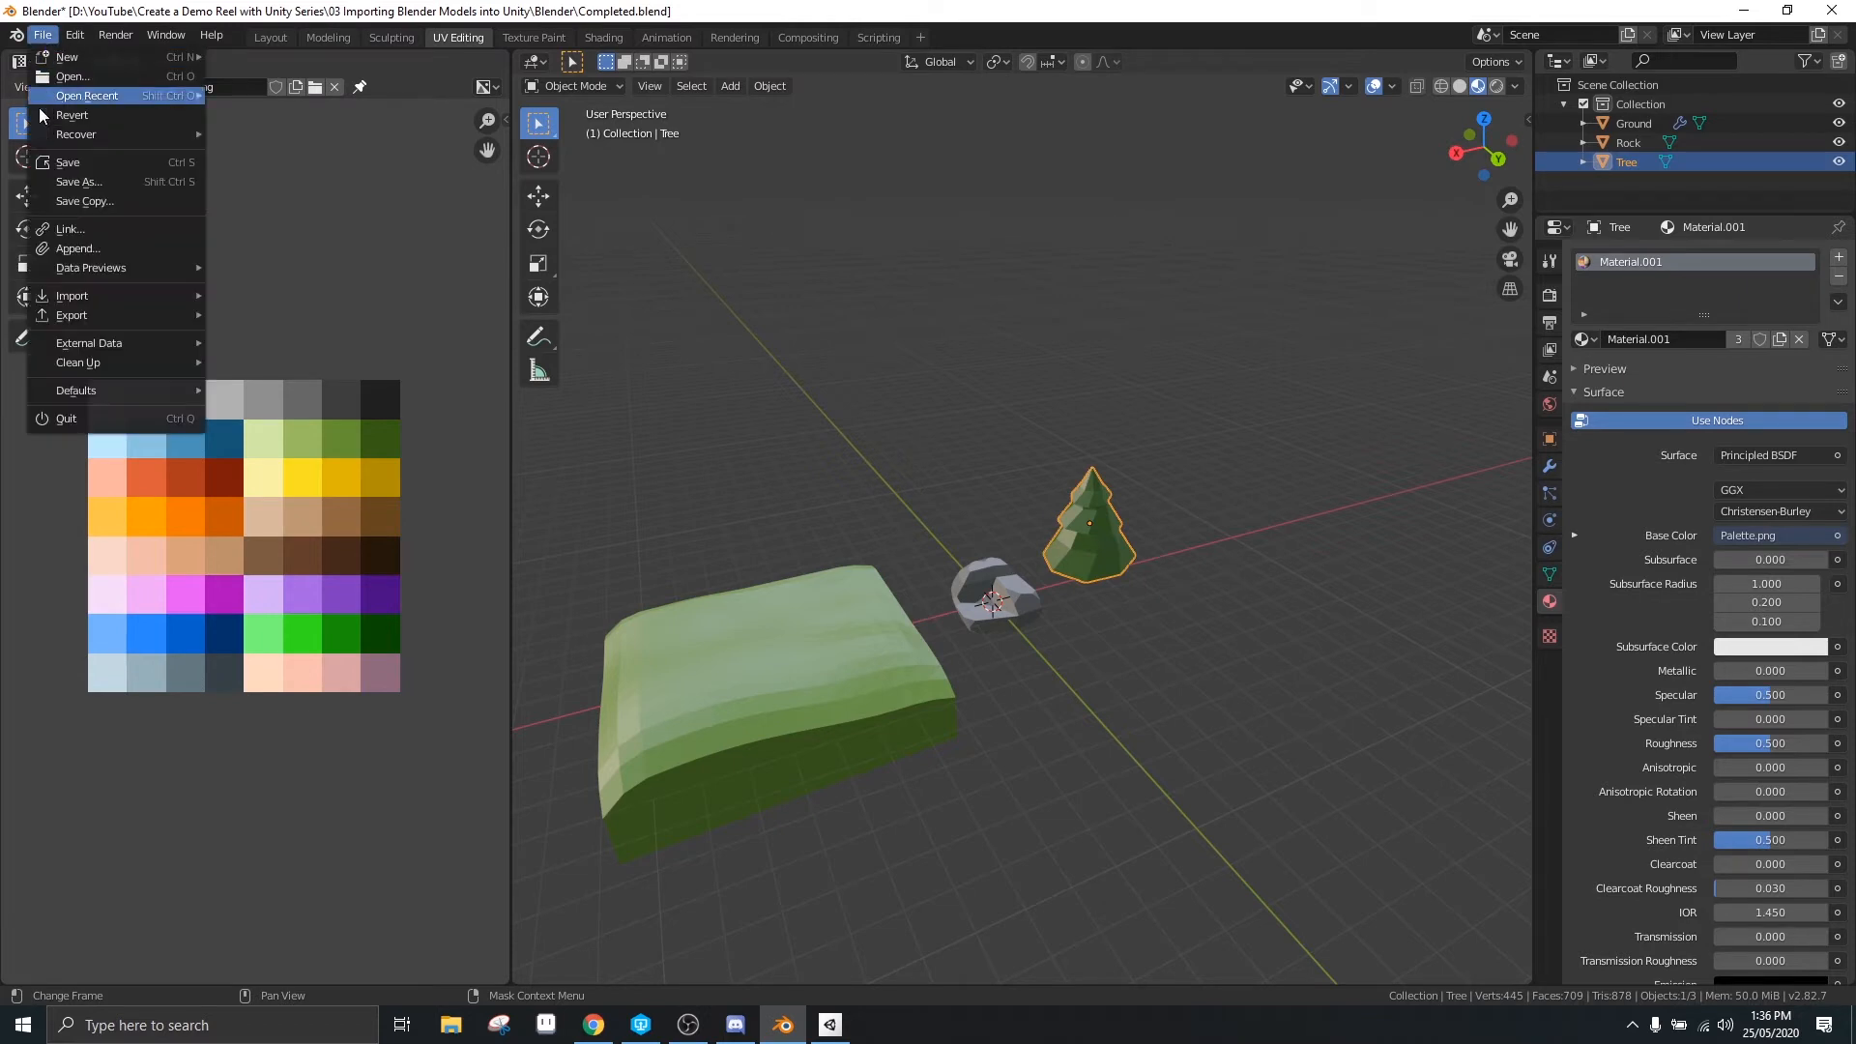
pyautogui.moveTo(107, 315)
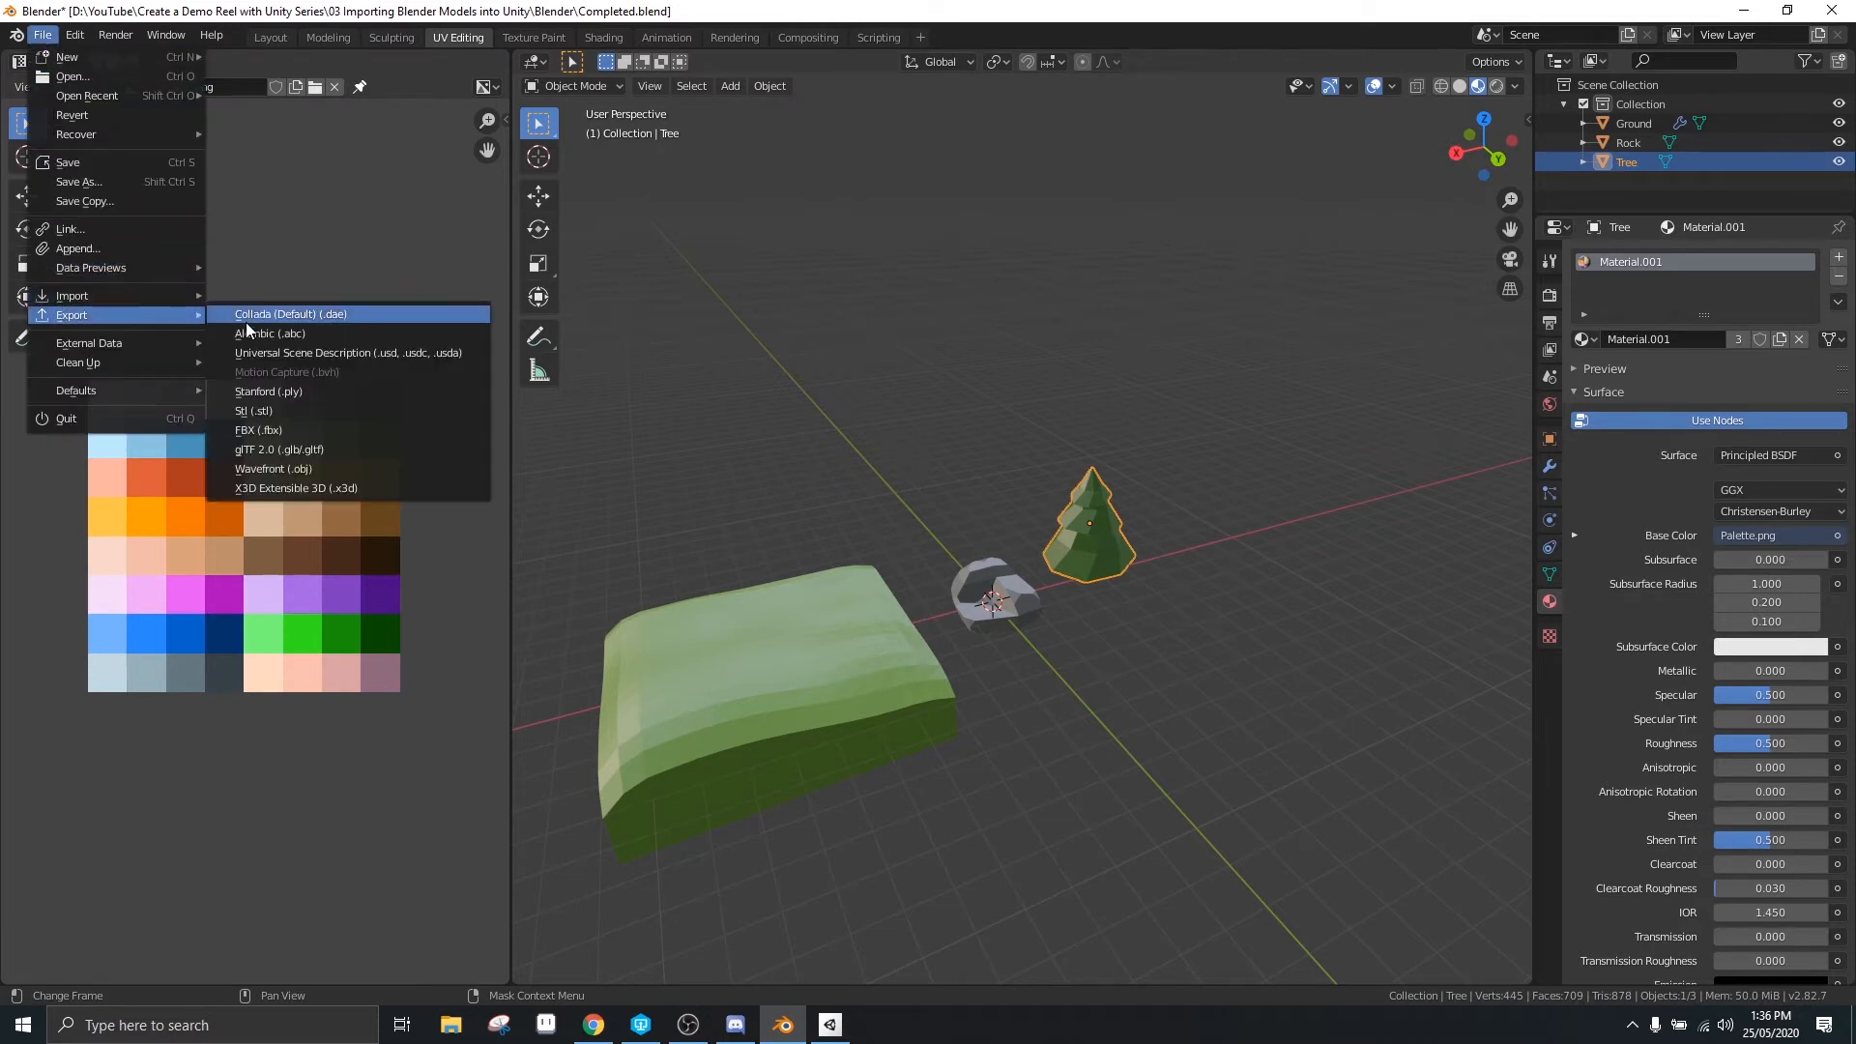
pyautogui.click(311, 429)
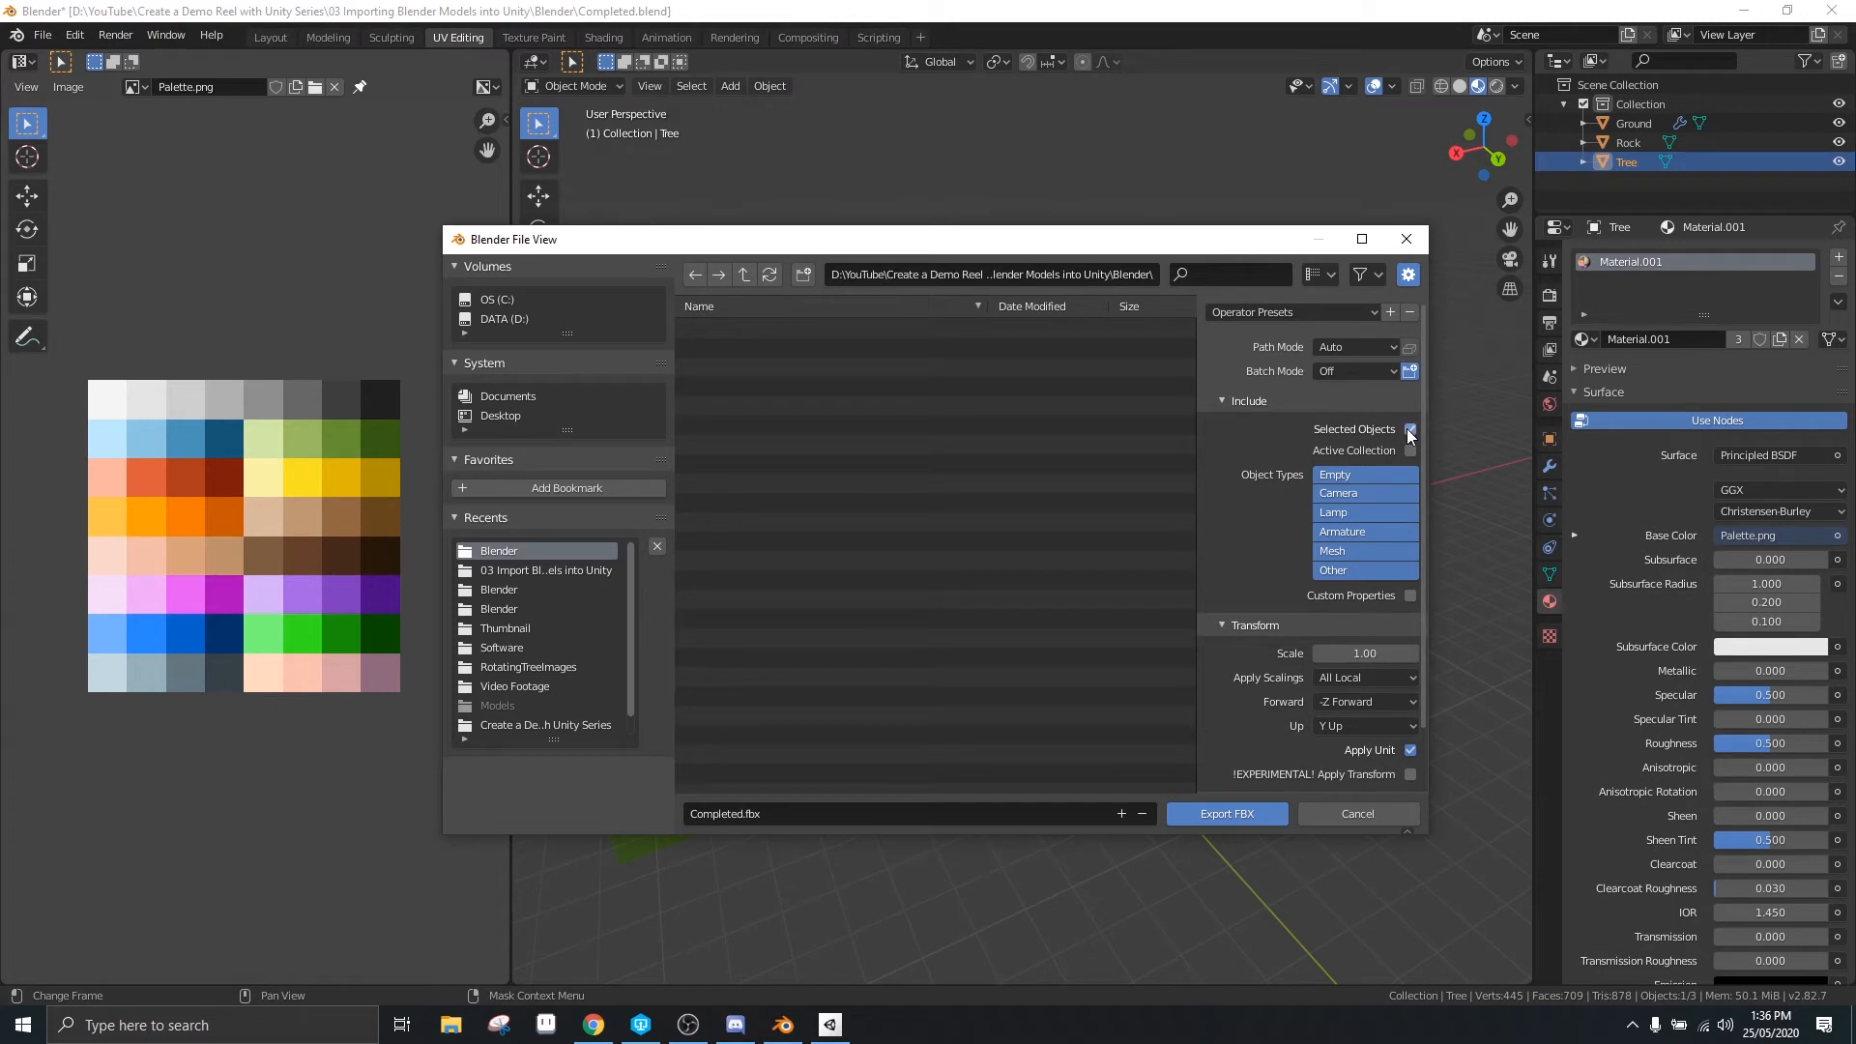
pyautogui.click(1350, 681)
pyautogui.click(1332, 721)
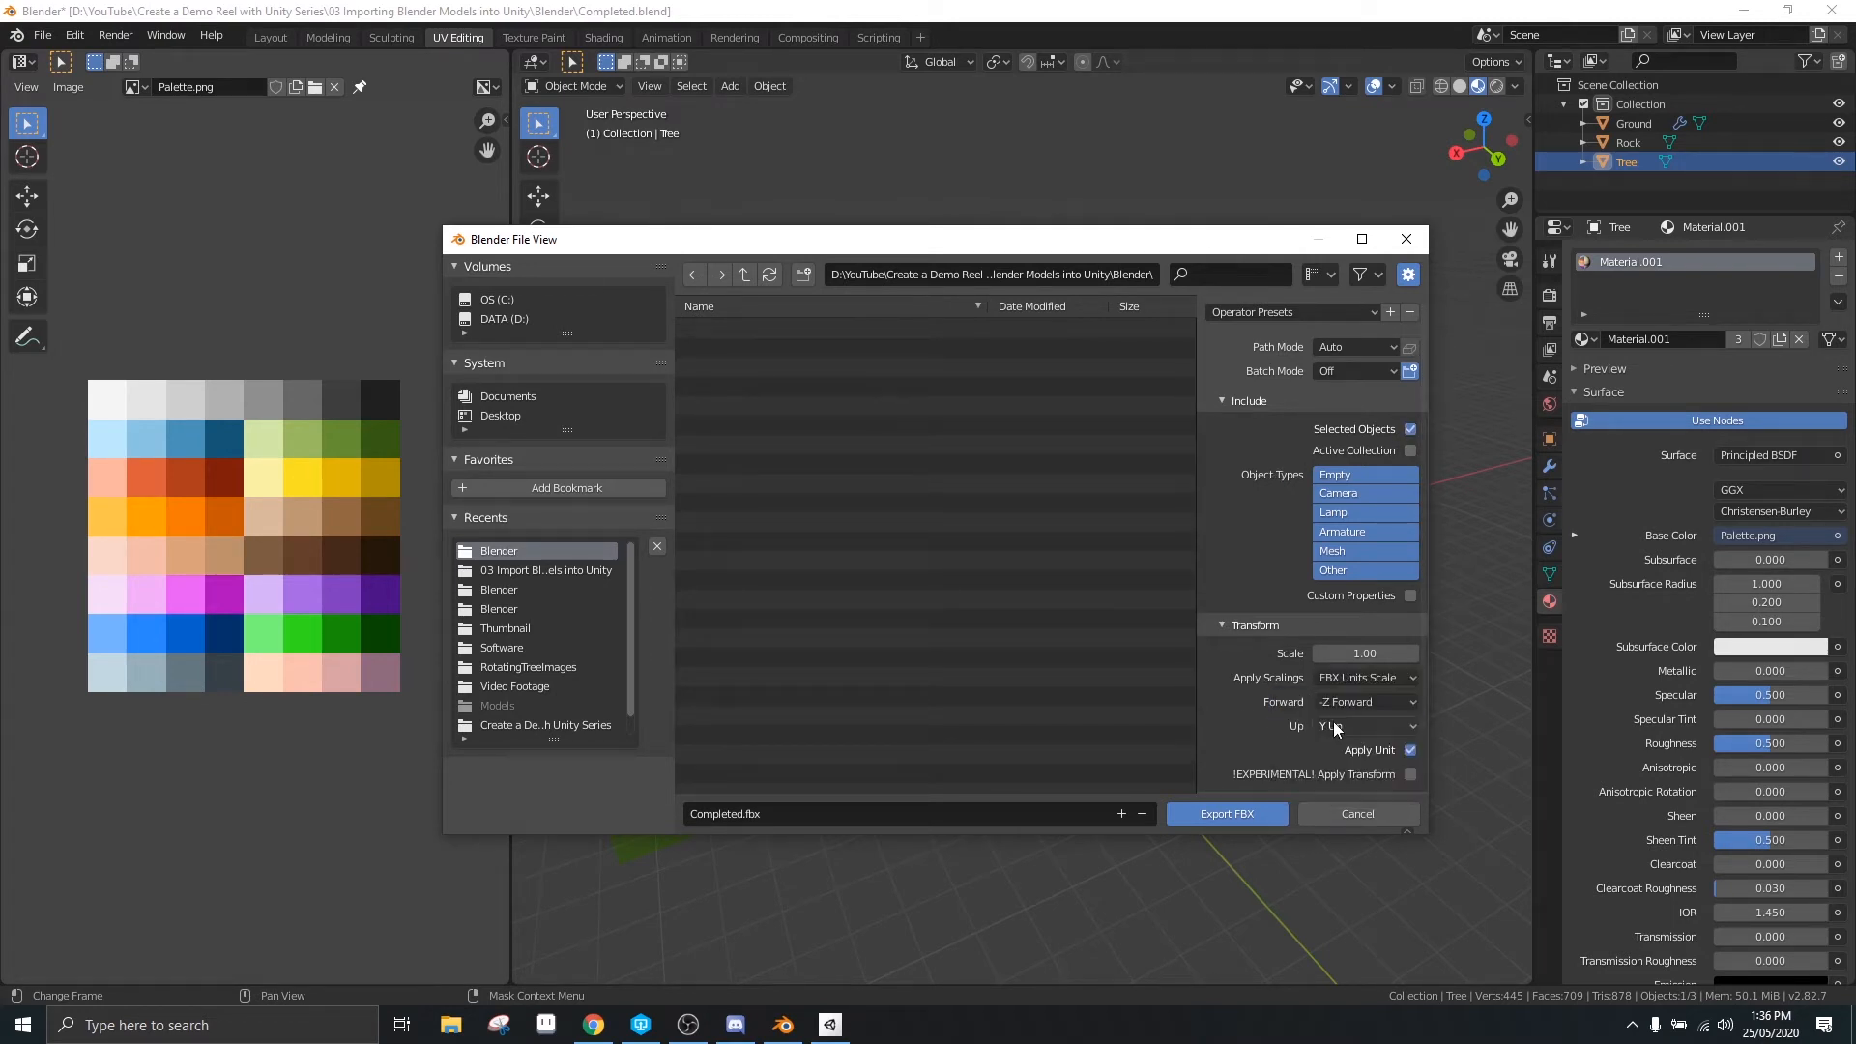
# Name the export file Tree and export the tree as FBX into the project's Blender folder
pyautogui.click(726, 813)
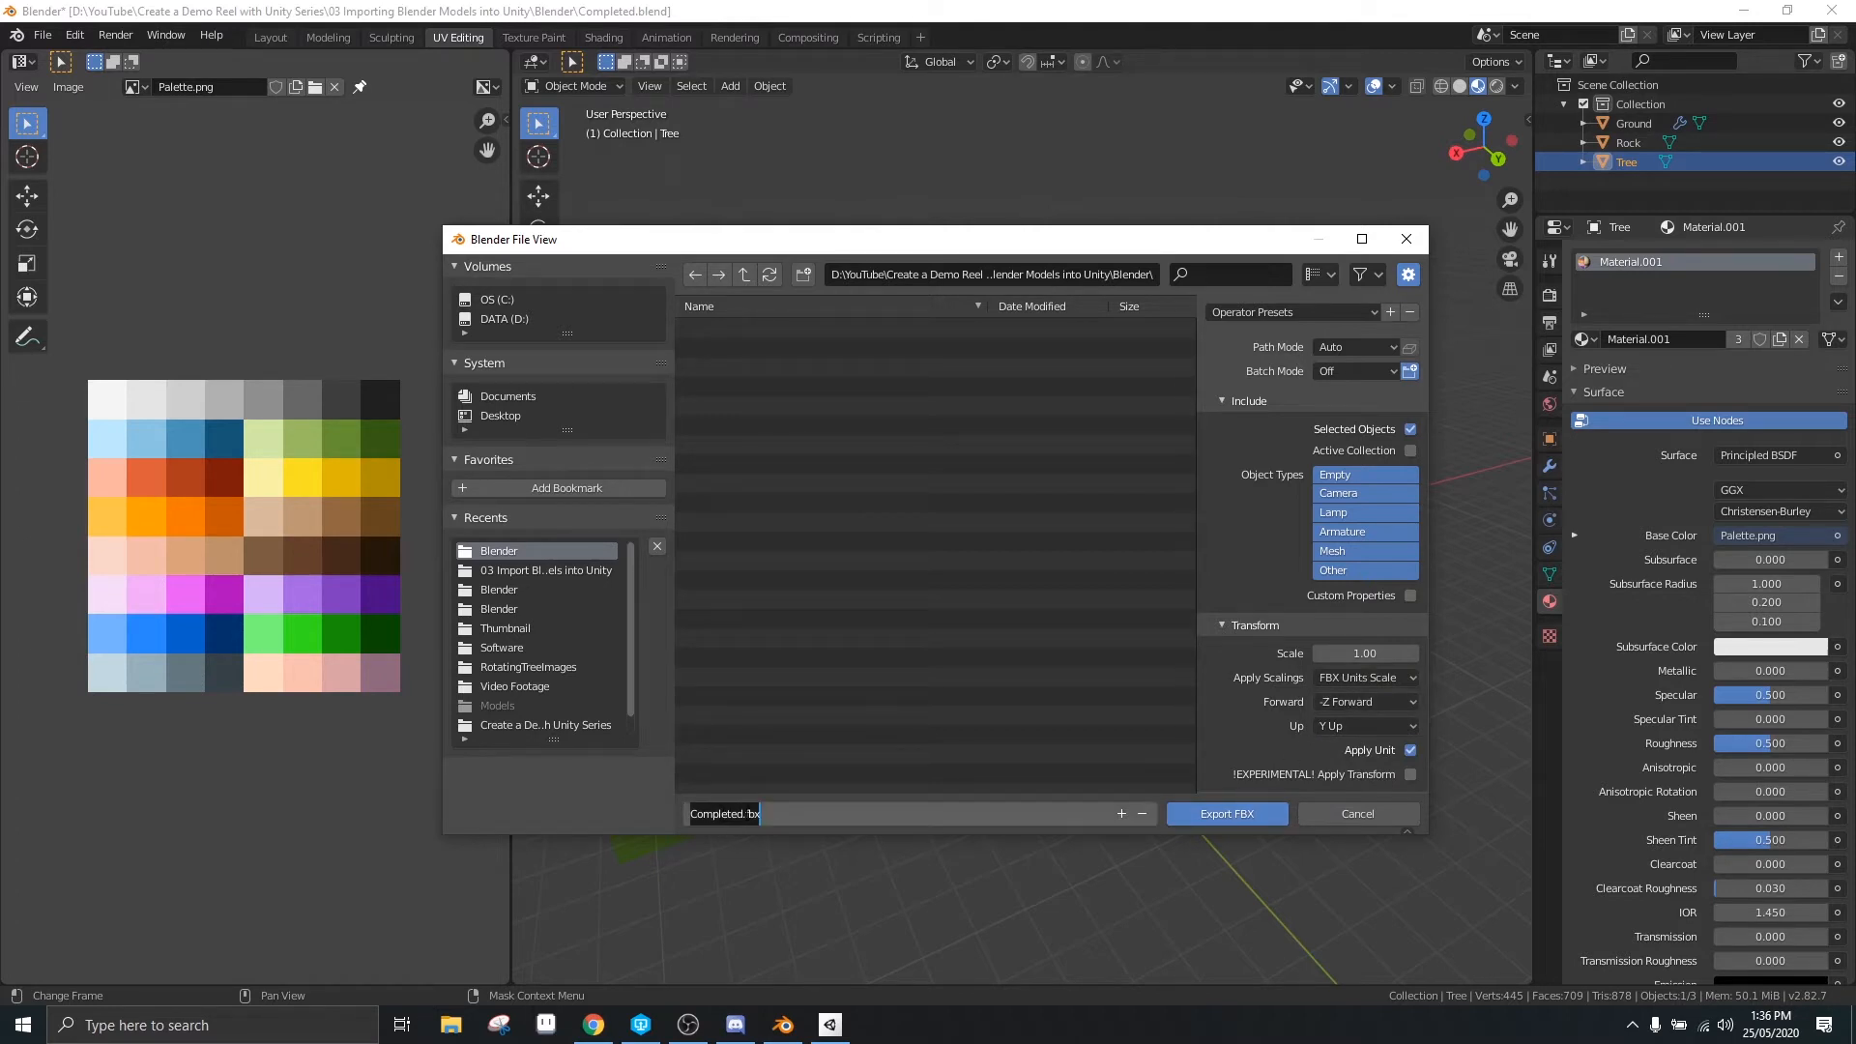
pyautogui.moveTo(744, 814); pyautogui.dragTo(623, 802)
pyautogui.write('Tree')
pyautogui.click(1255, 816)
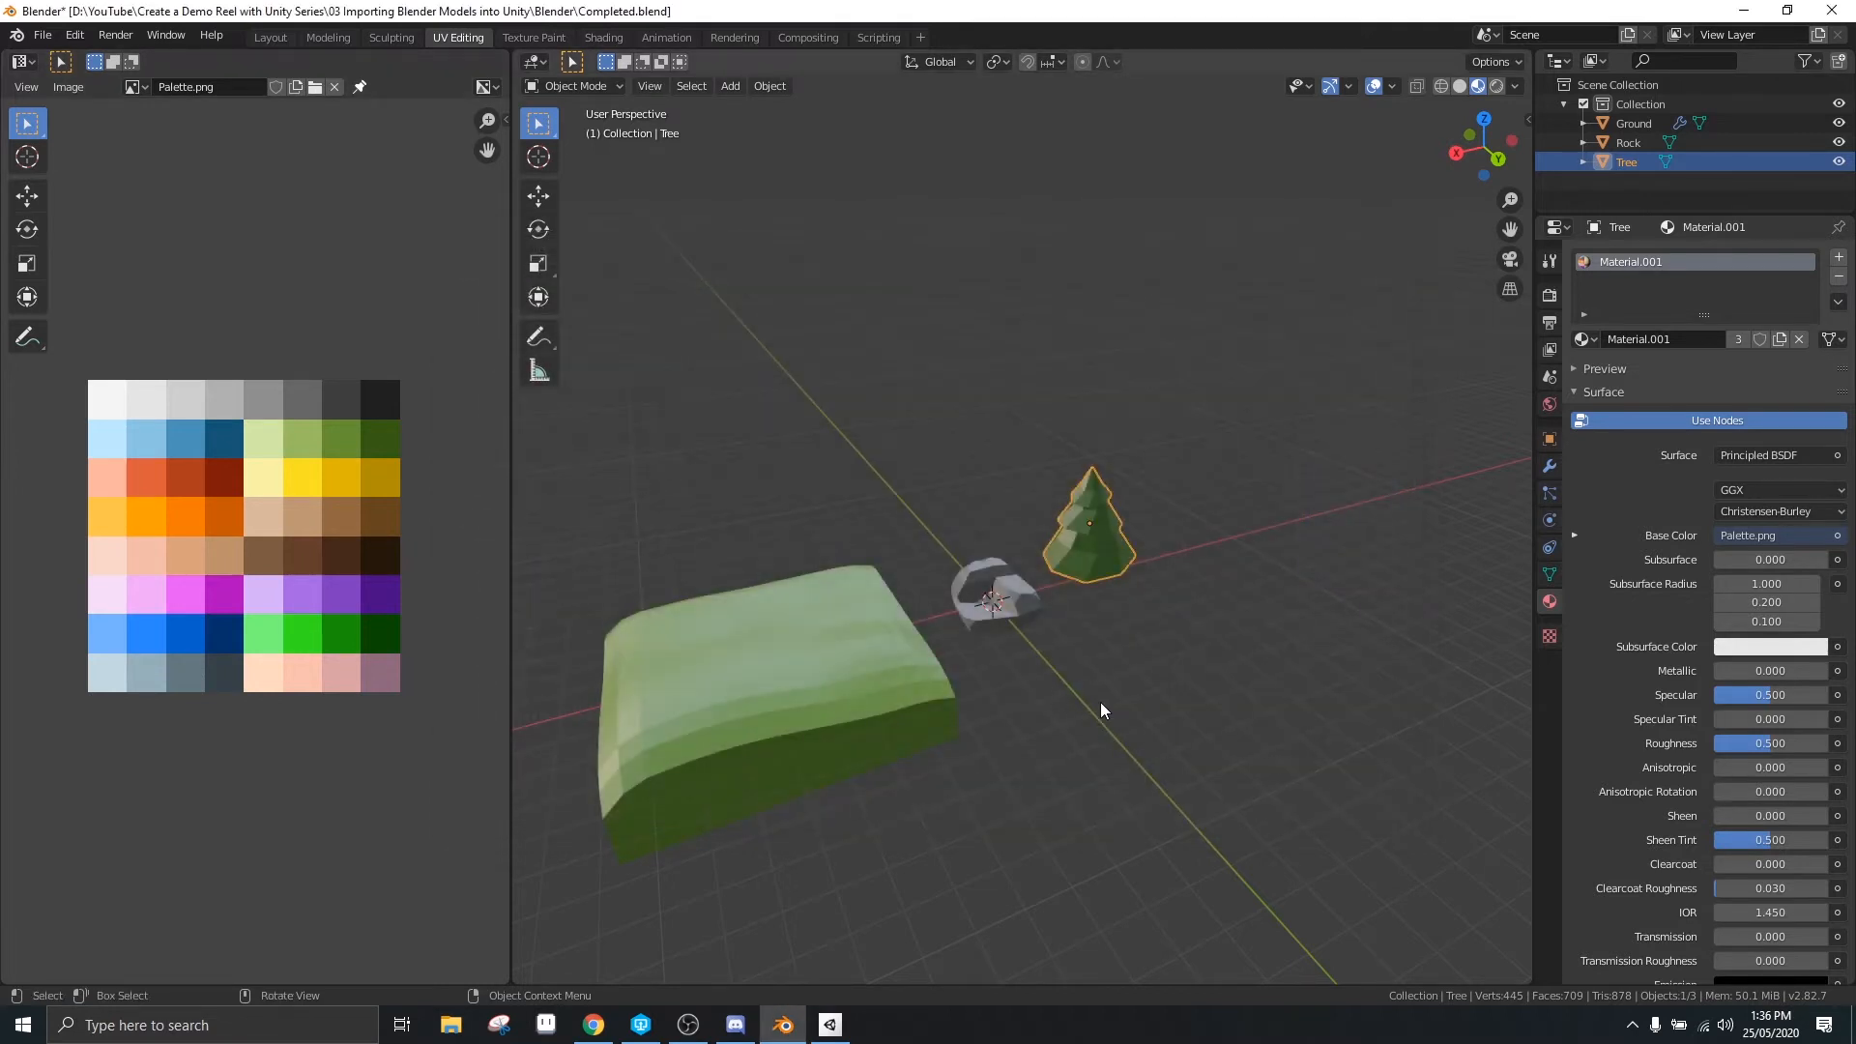
# Export only the rock as an FBX file named Rock, using the same export settings and folder
pyautogui.click(997, 573)
pyautogui.click(43, 35)
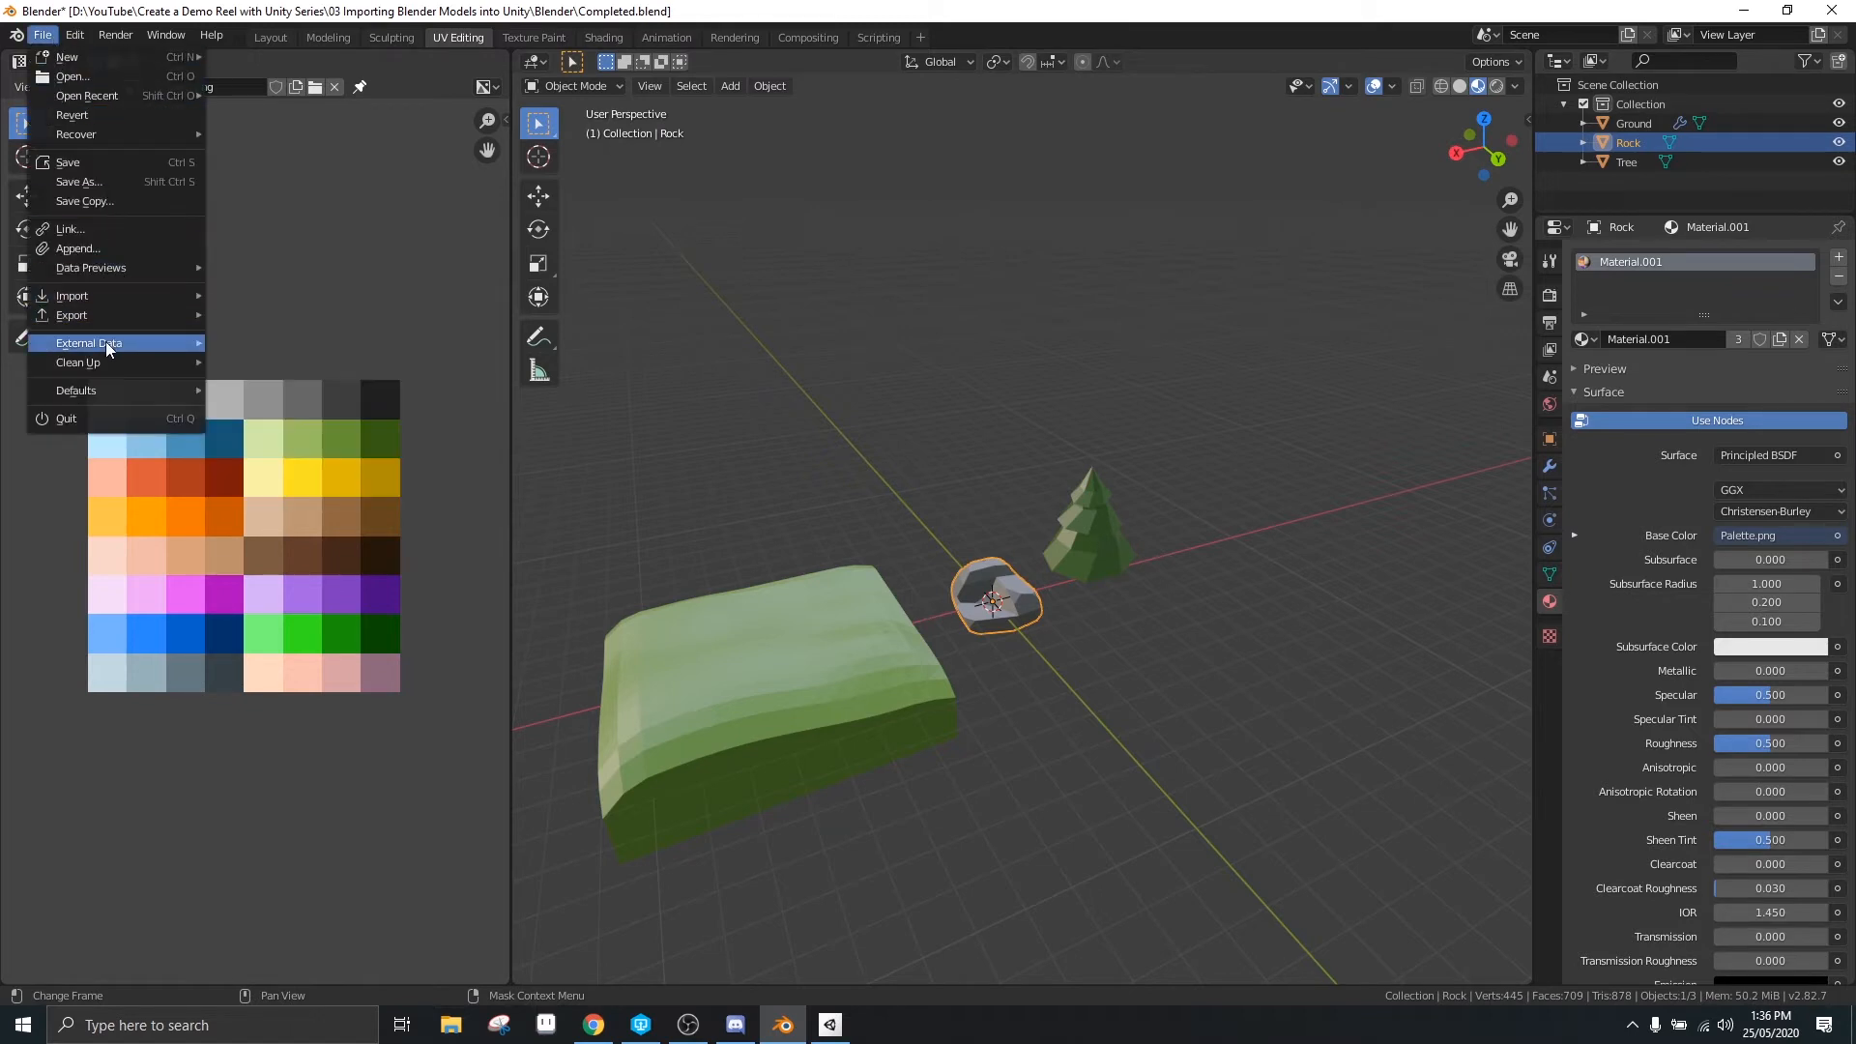
pyautogui.moveTo(97, 317)
pyautogui.click(305, 430)
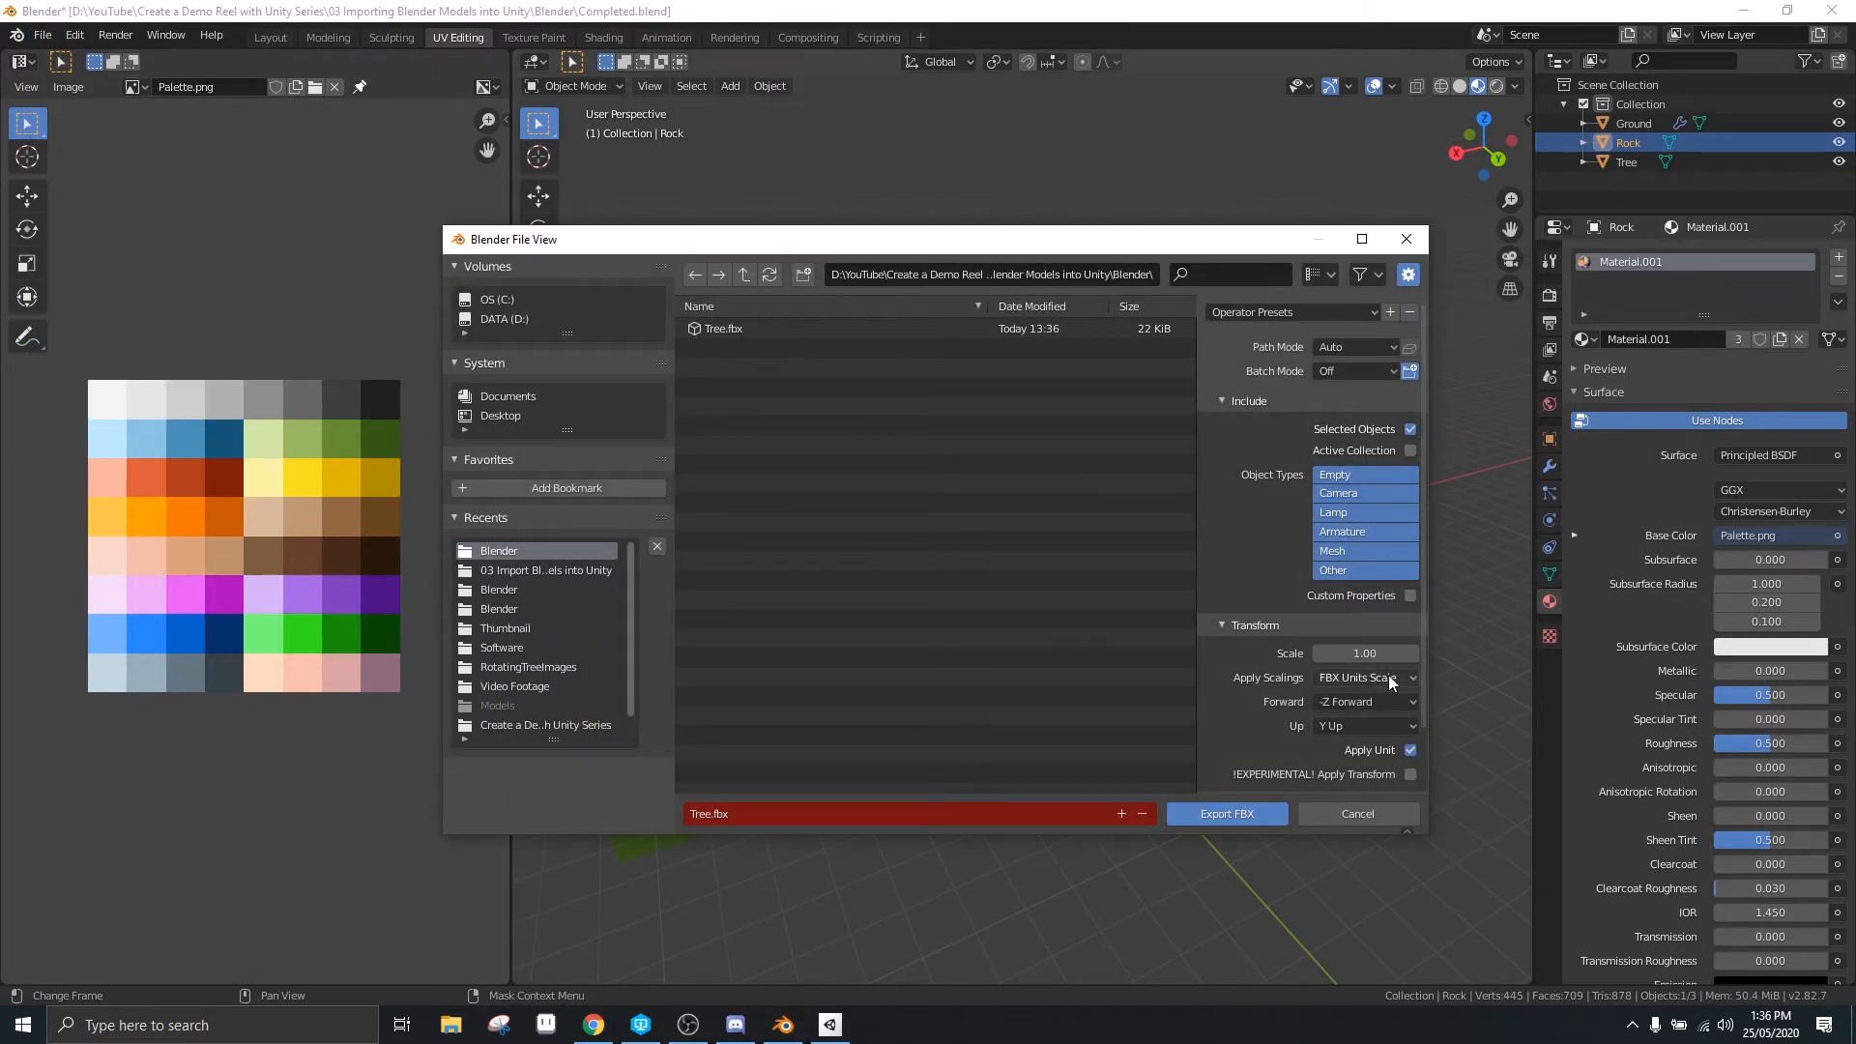
pyautogui.click(702, 815)
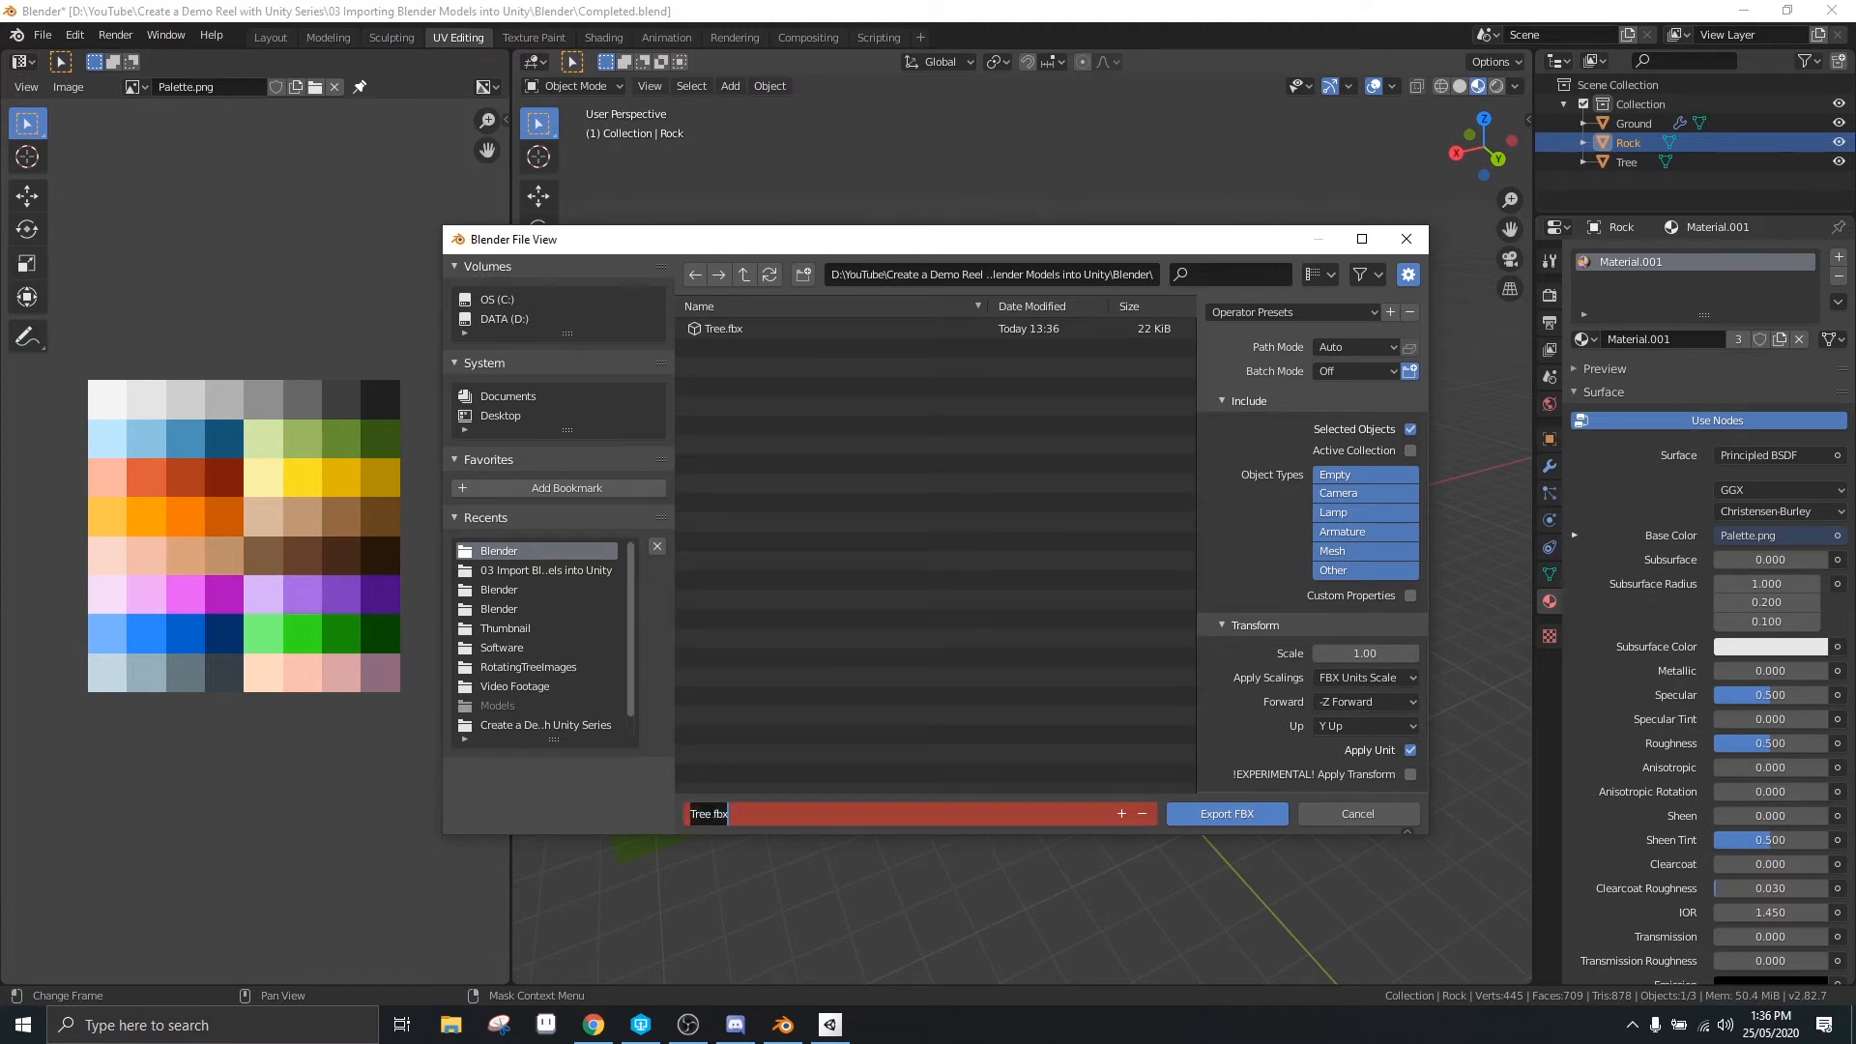
pyautogui.write('Rock')
pyautogui.click(1239, 815)
pyautogui.click(1234, 815)
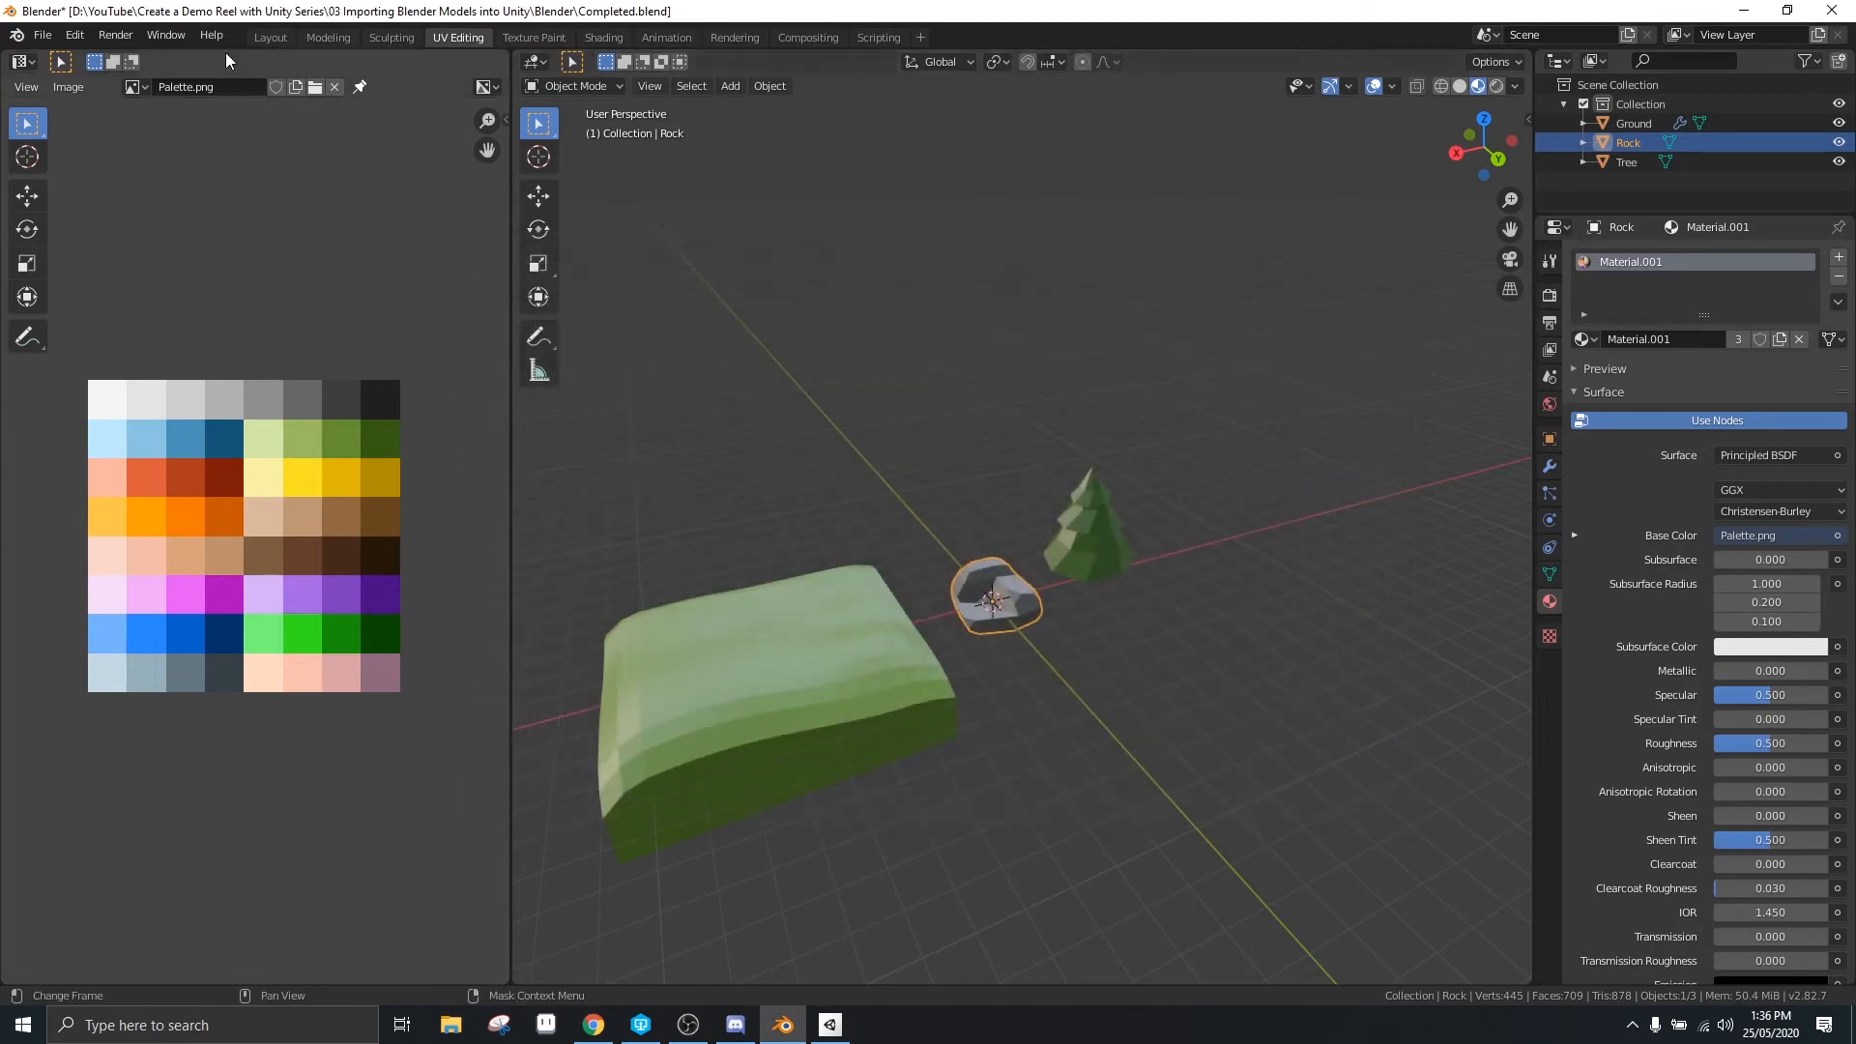
# Export only the ground block as an FBX file named Ground, using the same export settings and folder
pyautogui.click(691, 618)
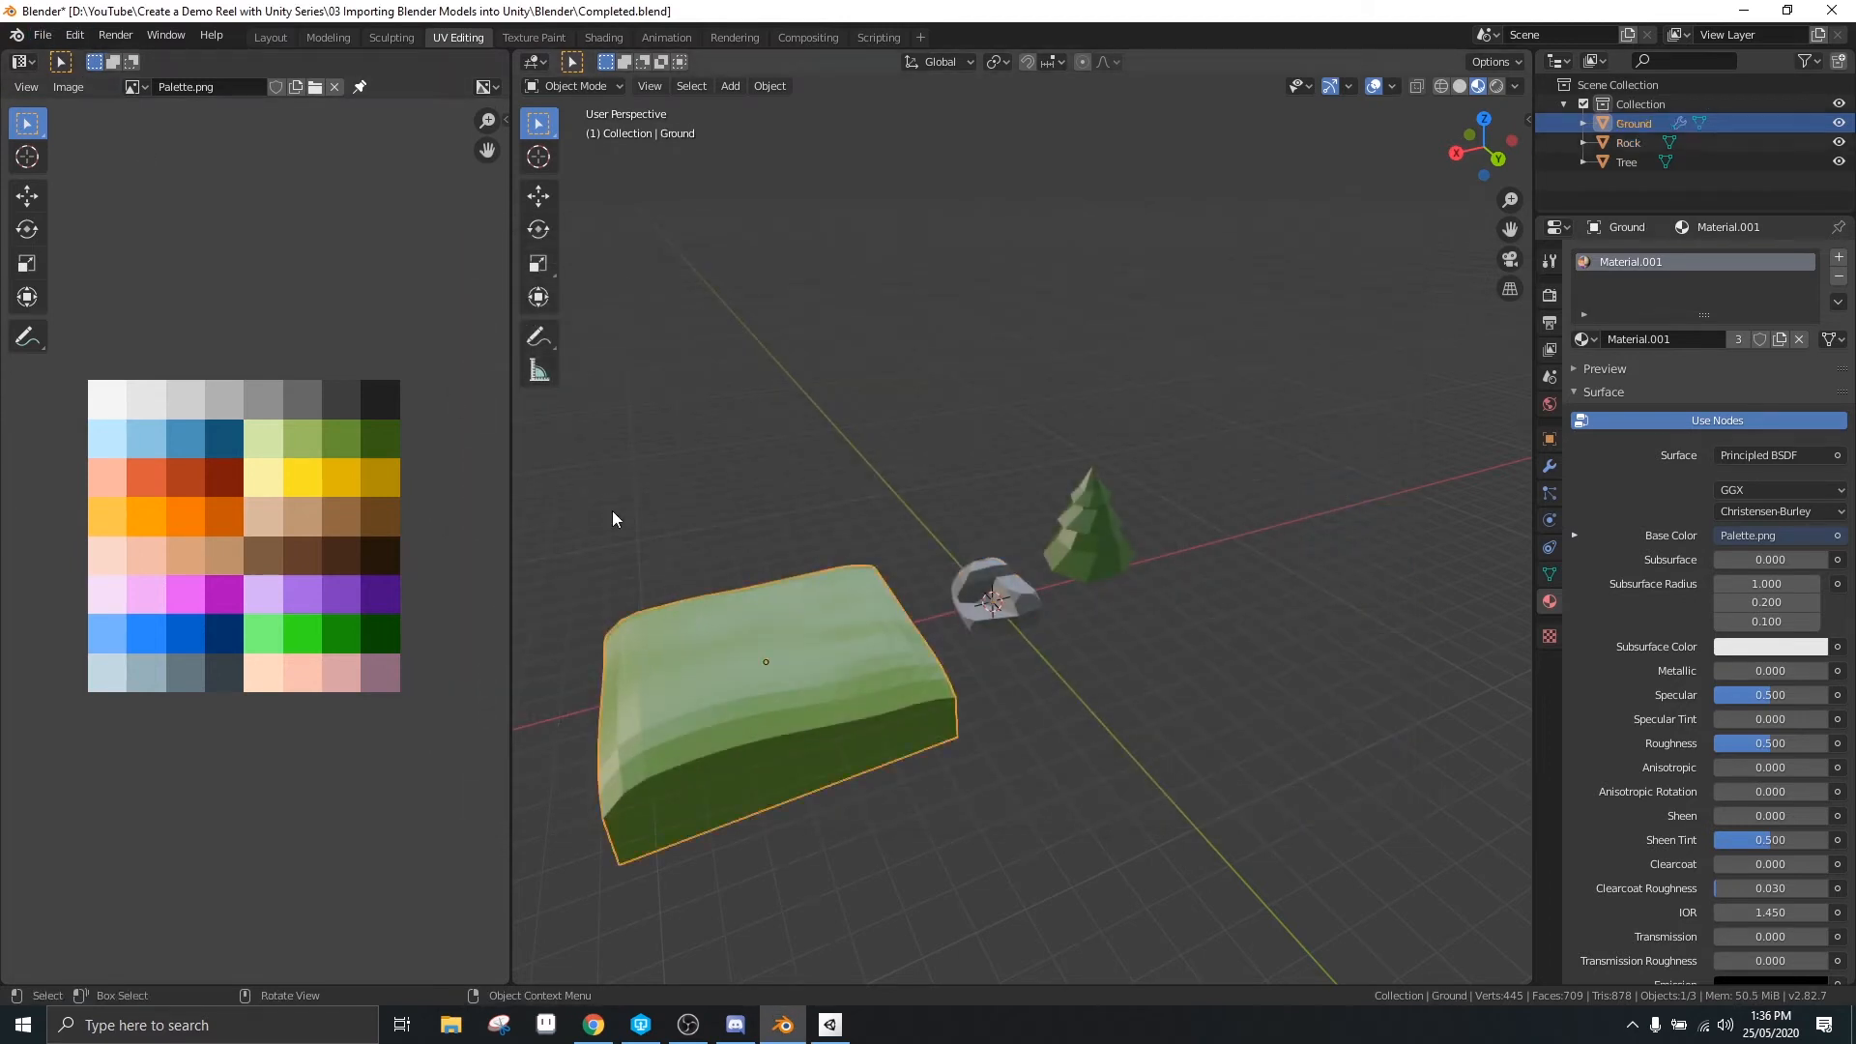
pyautogui.click(43, 34)
pyautogui.moveTo(84, 312)
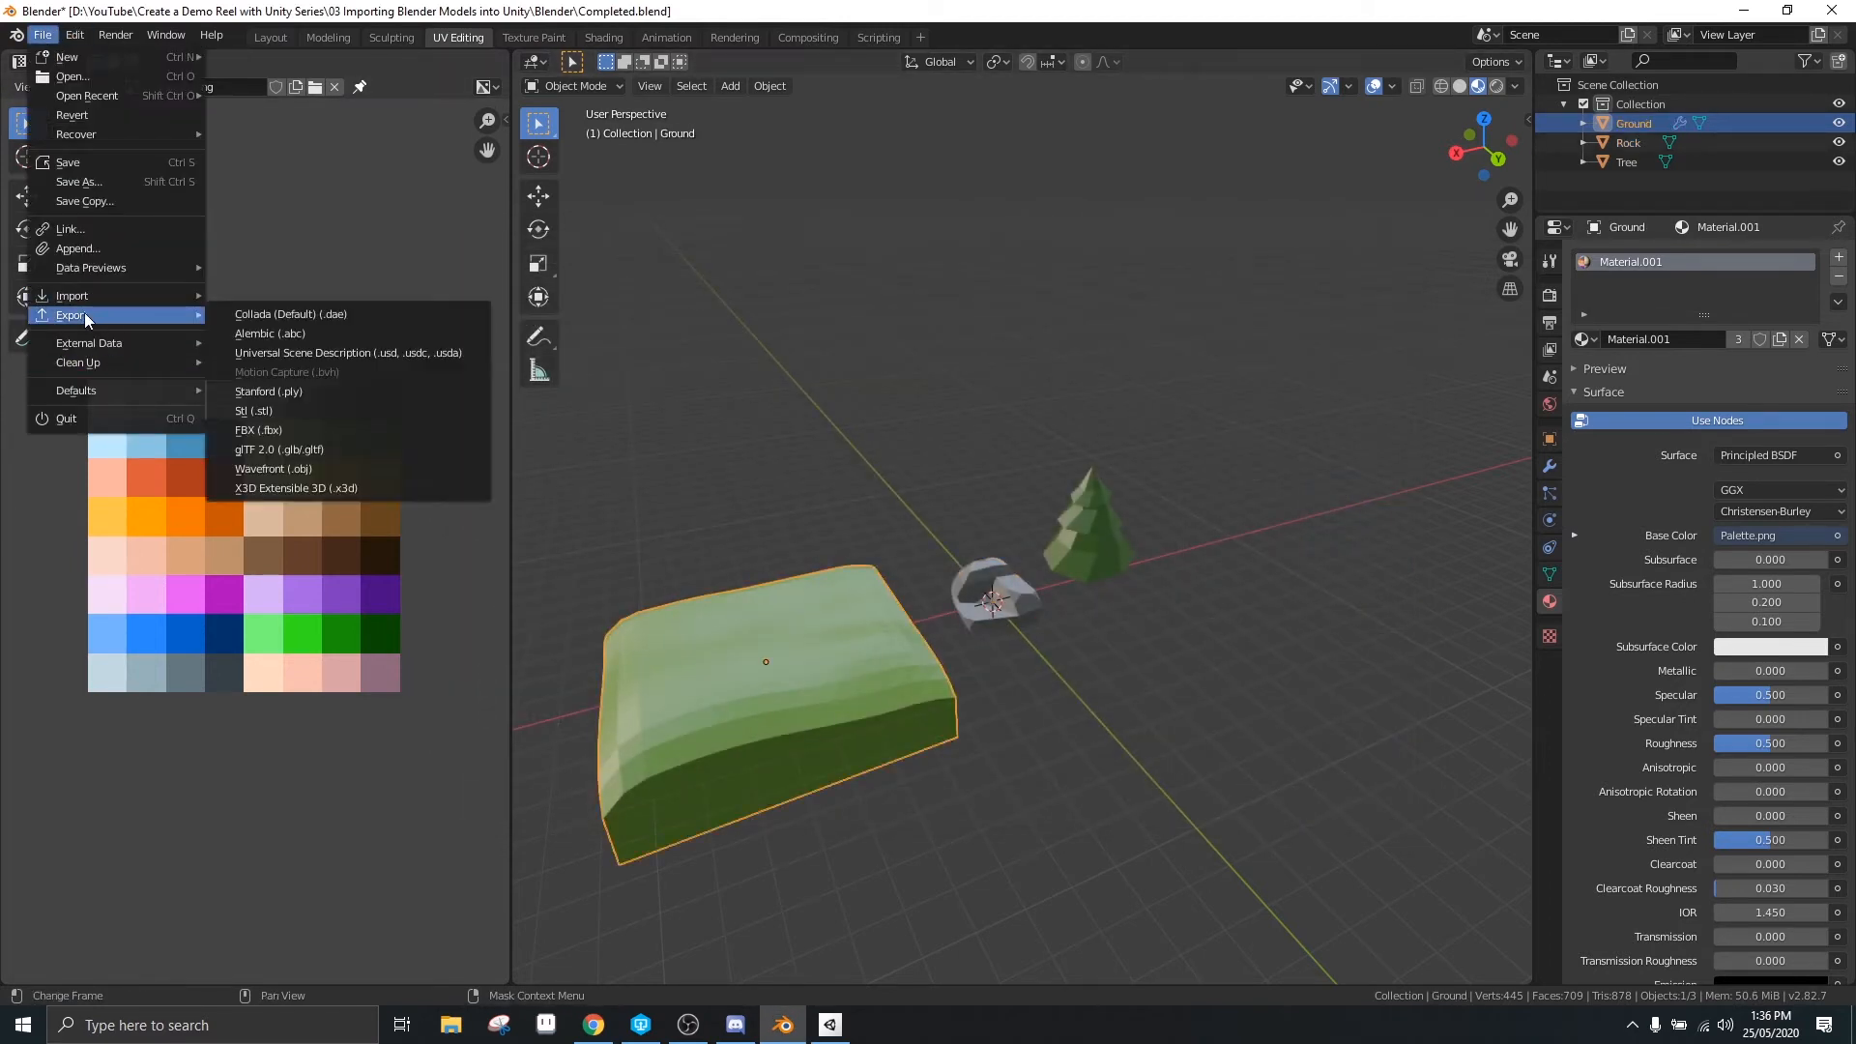
pyautogui.click(323, 429)
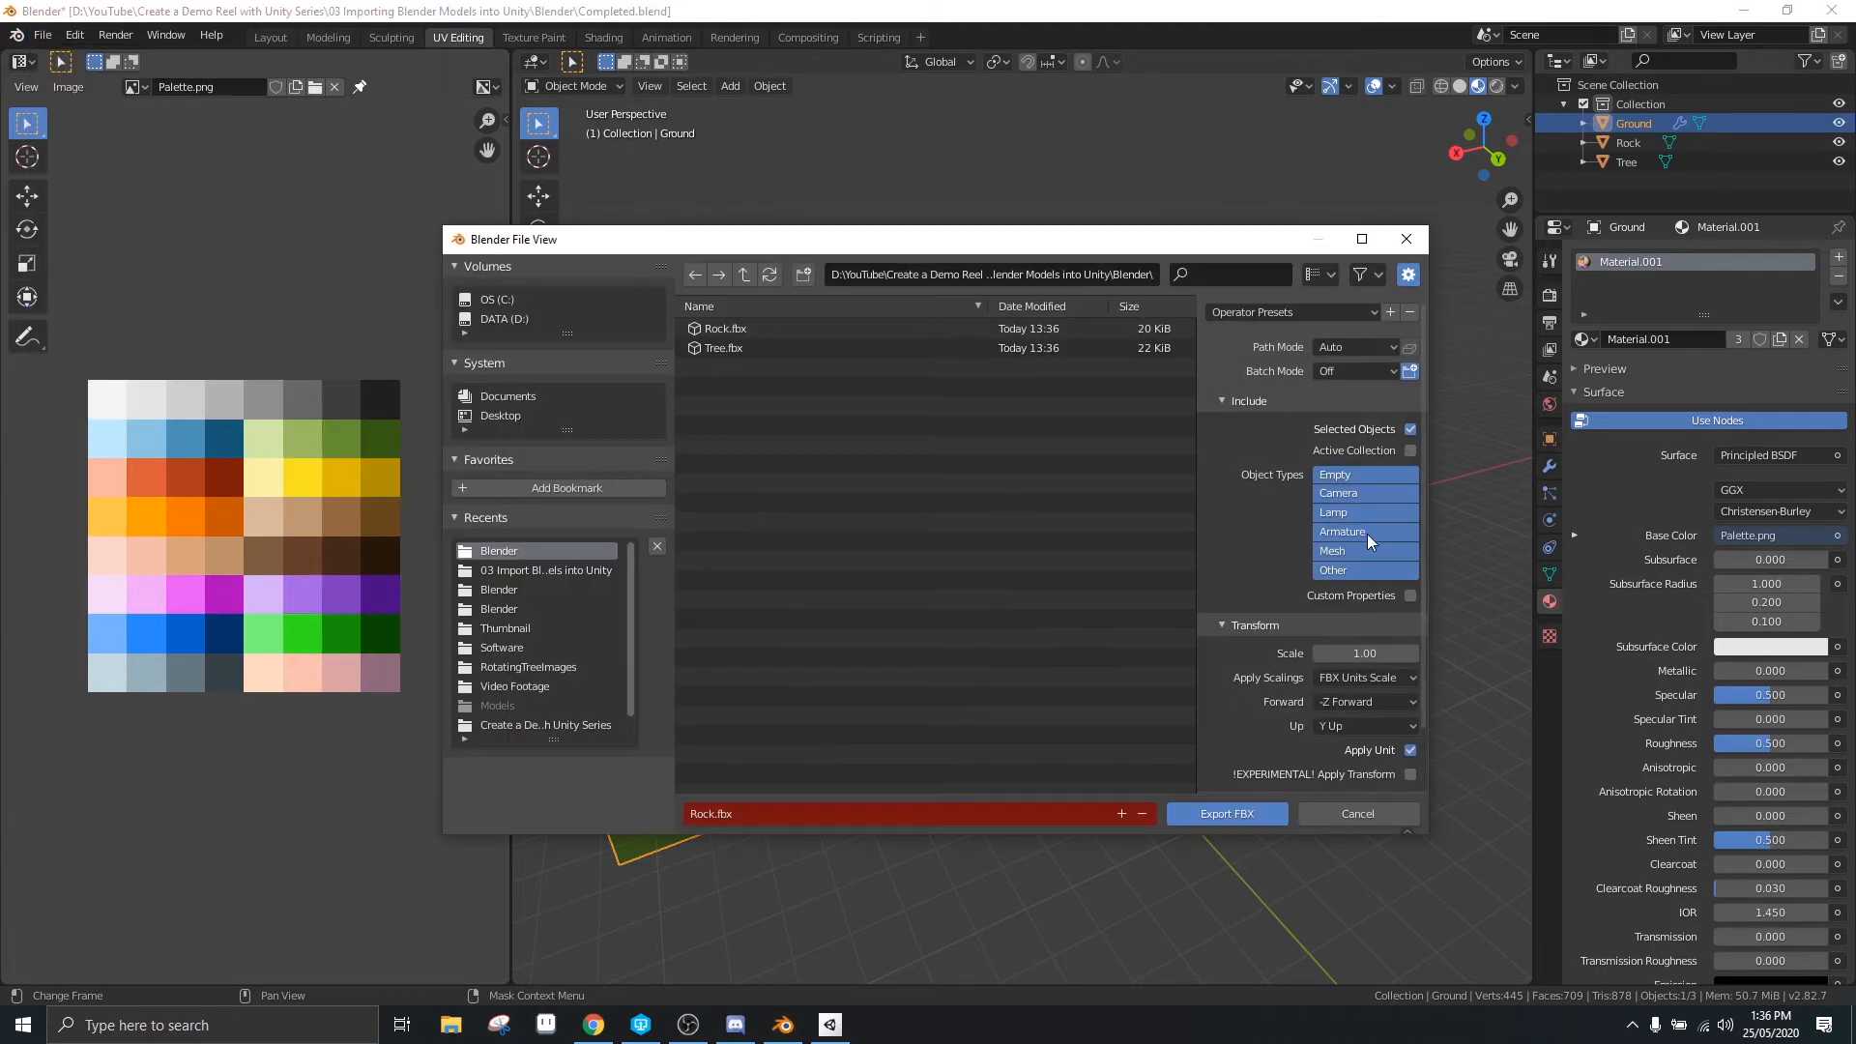
pyautogui.click(723, 817)
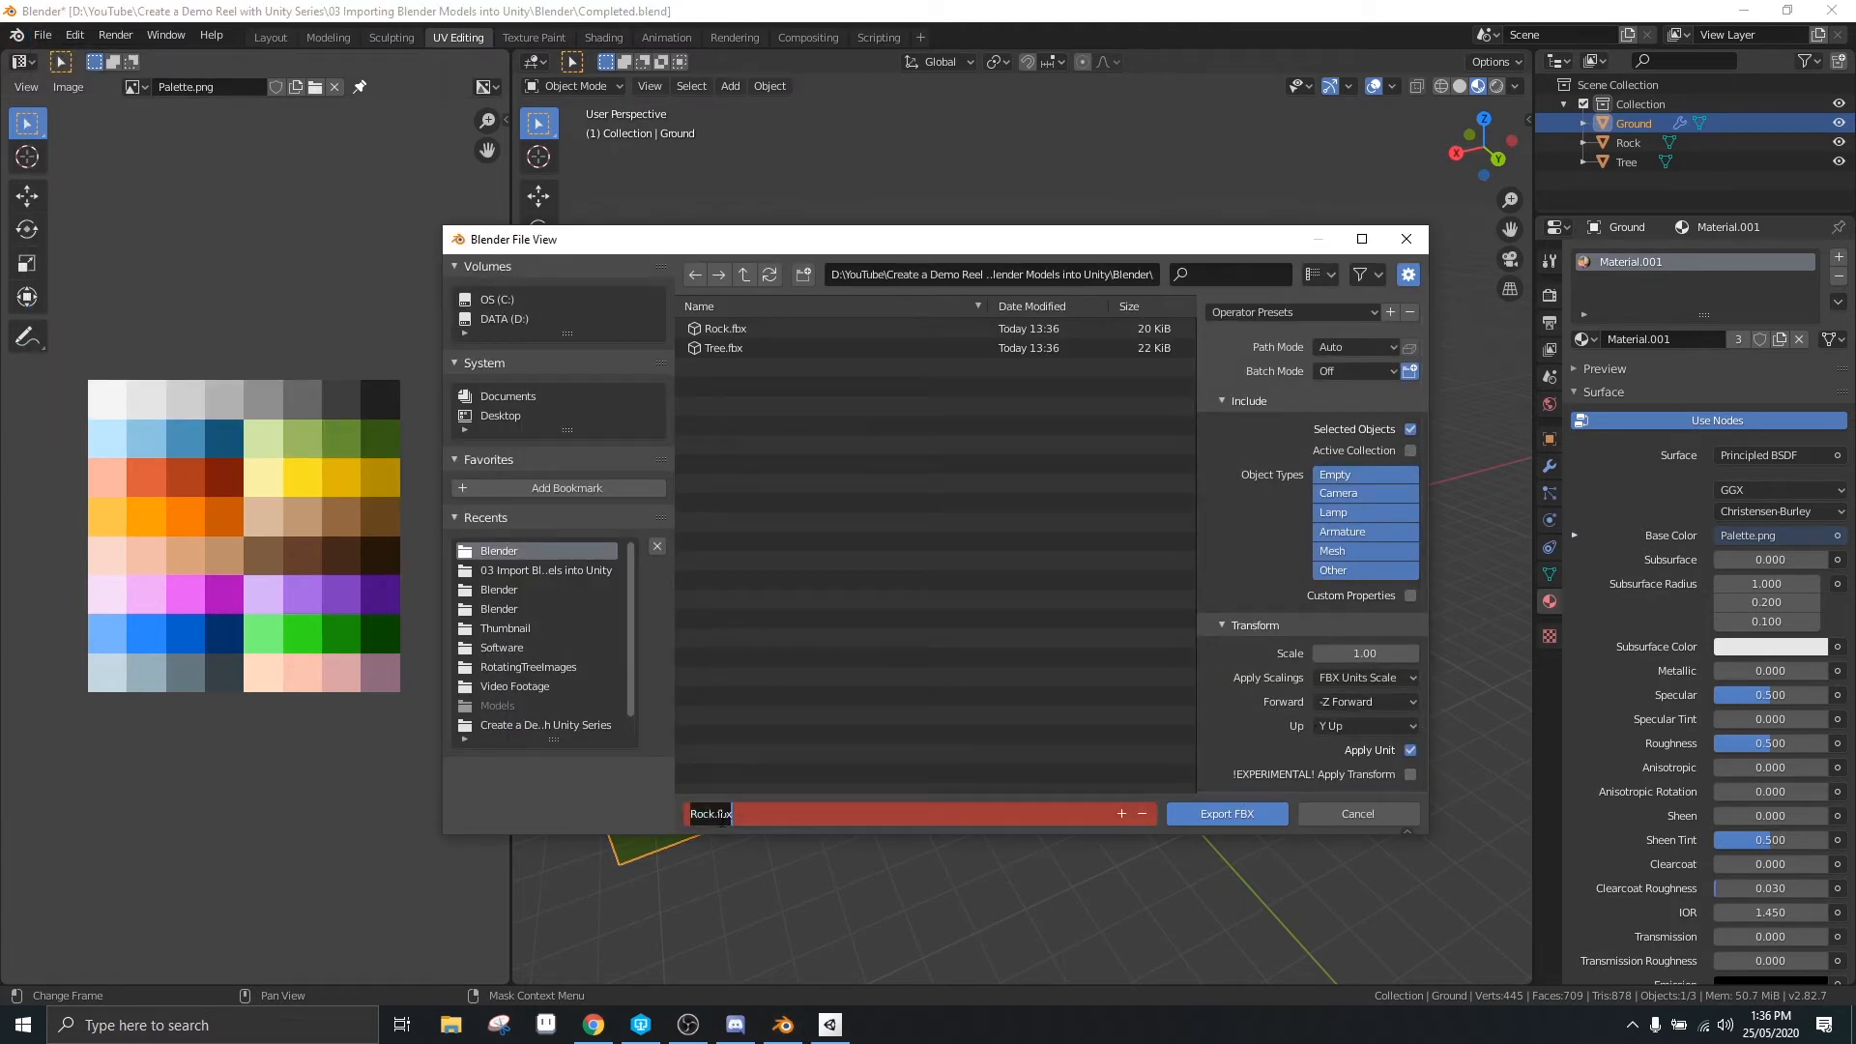
pyautogui.moveTo(709, 814); pyautogui.dragTo(618, 815)
pyautogui.write('Ground')
pyautogui.click(1256, 816)
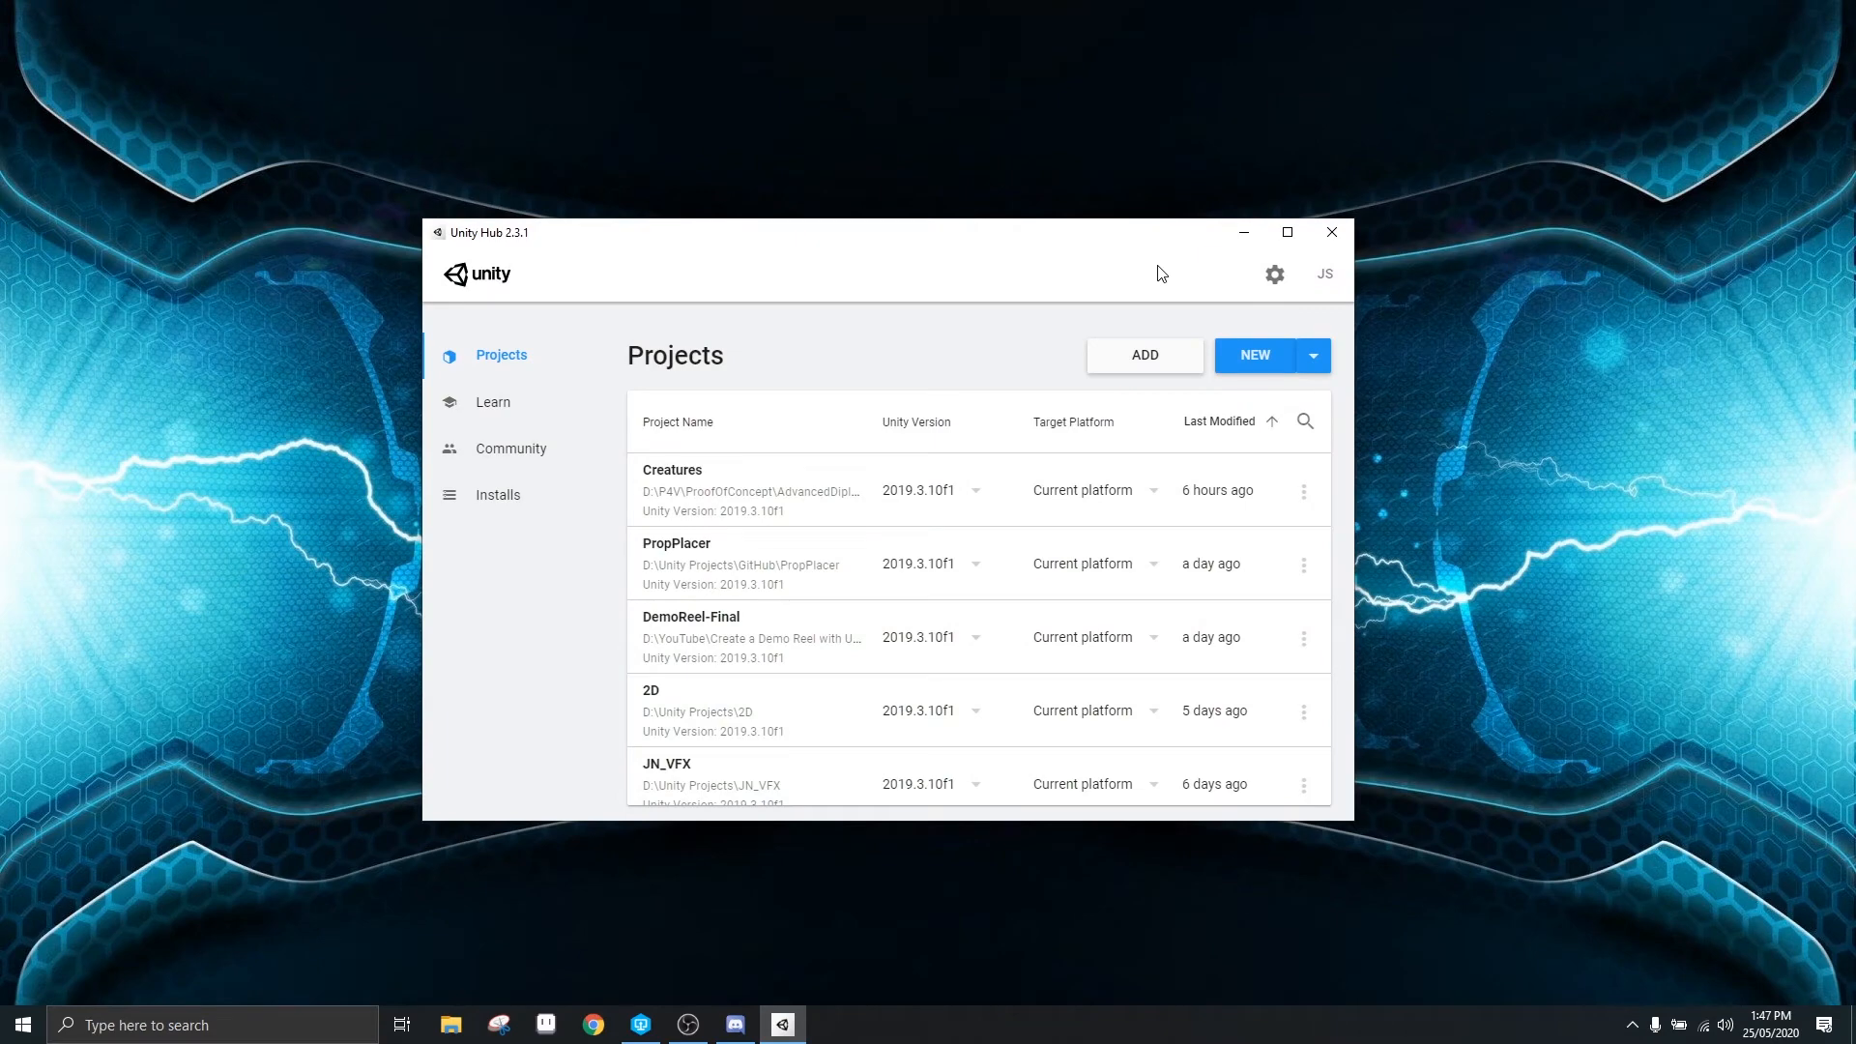
# In Unity Hub, create a new project named DemoReel from the Universal Render Pipeline template
pyautogui.click(1278, 358)
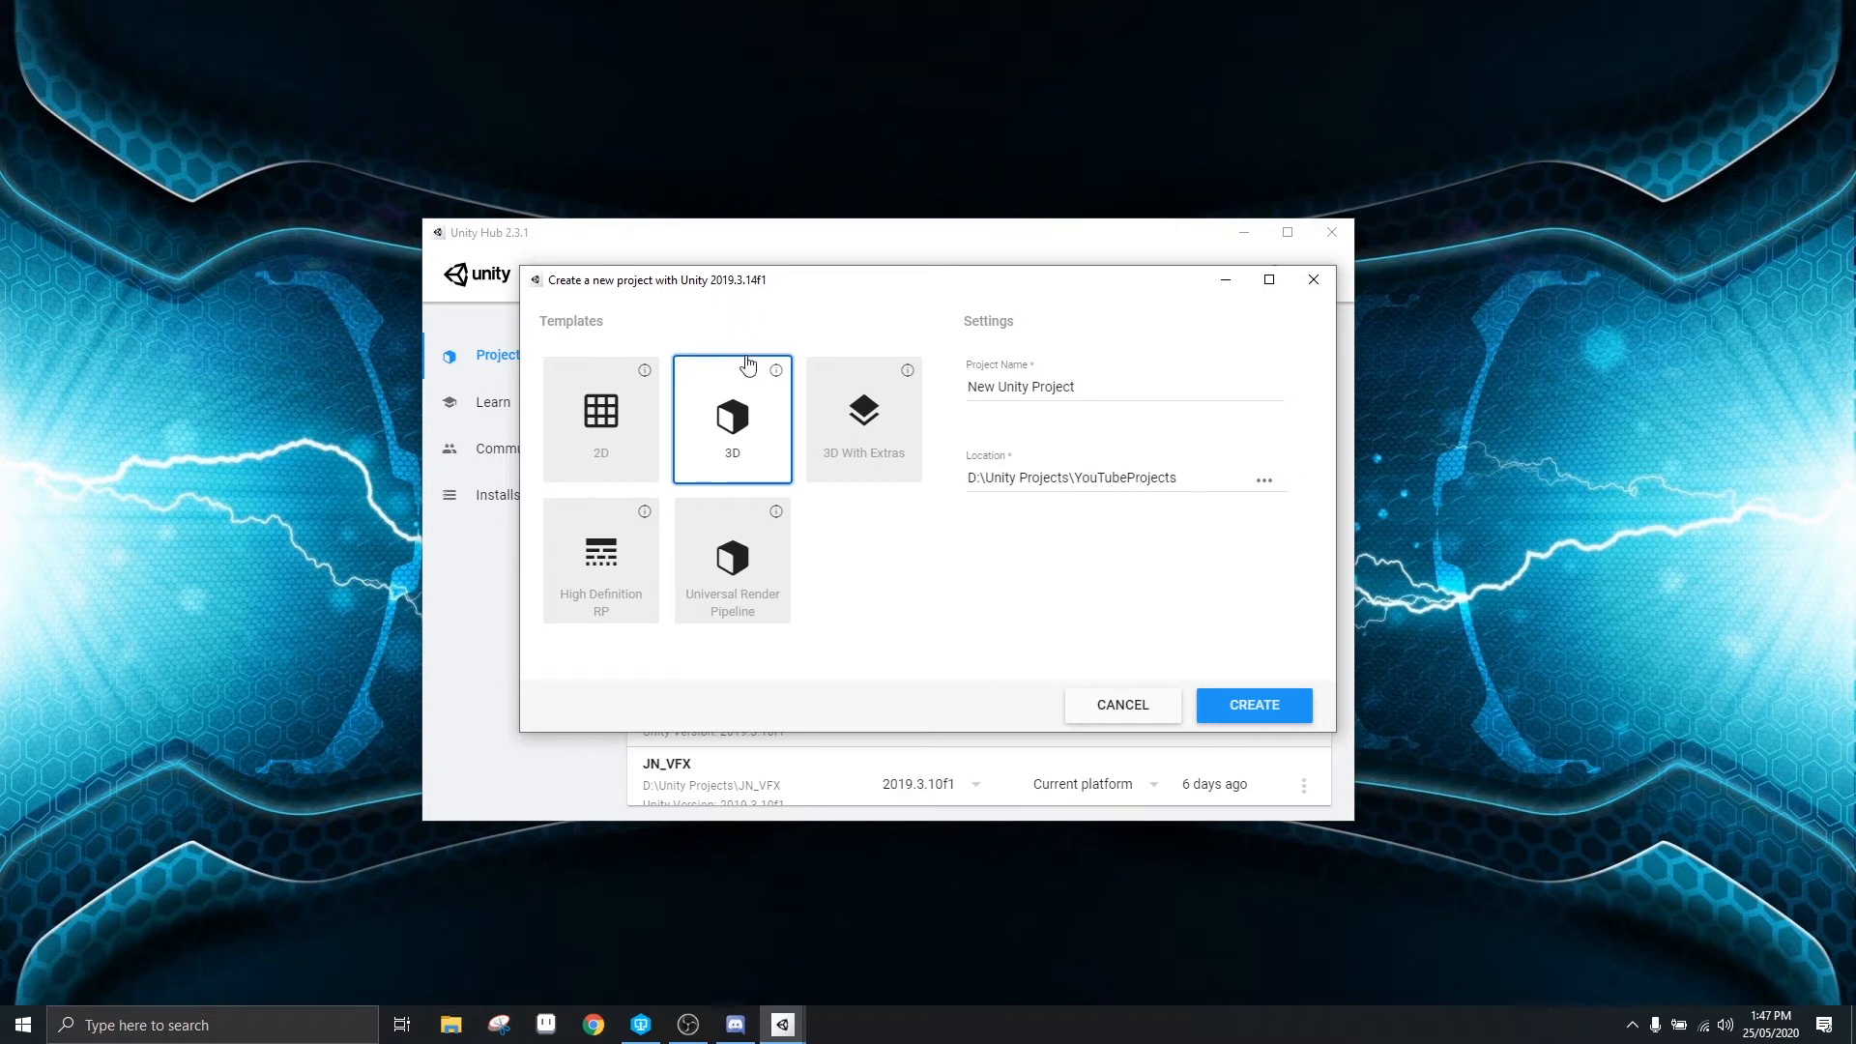
pyautogui.click(744, 619)
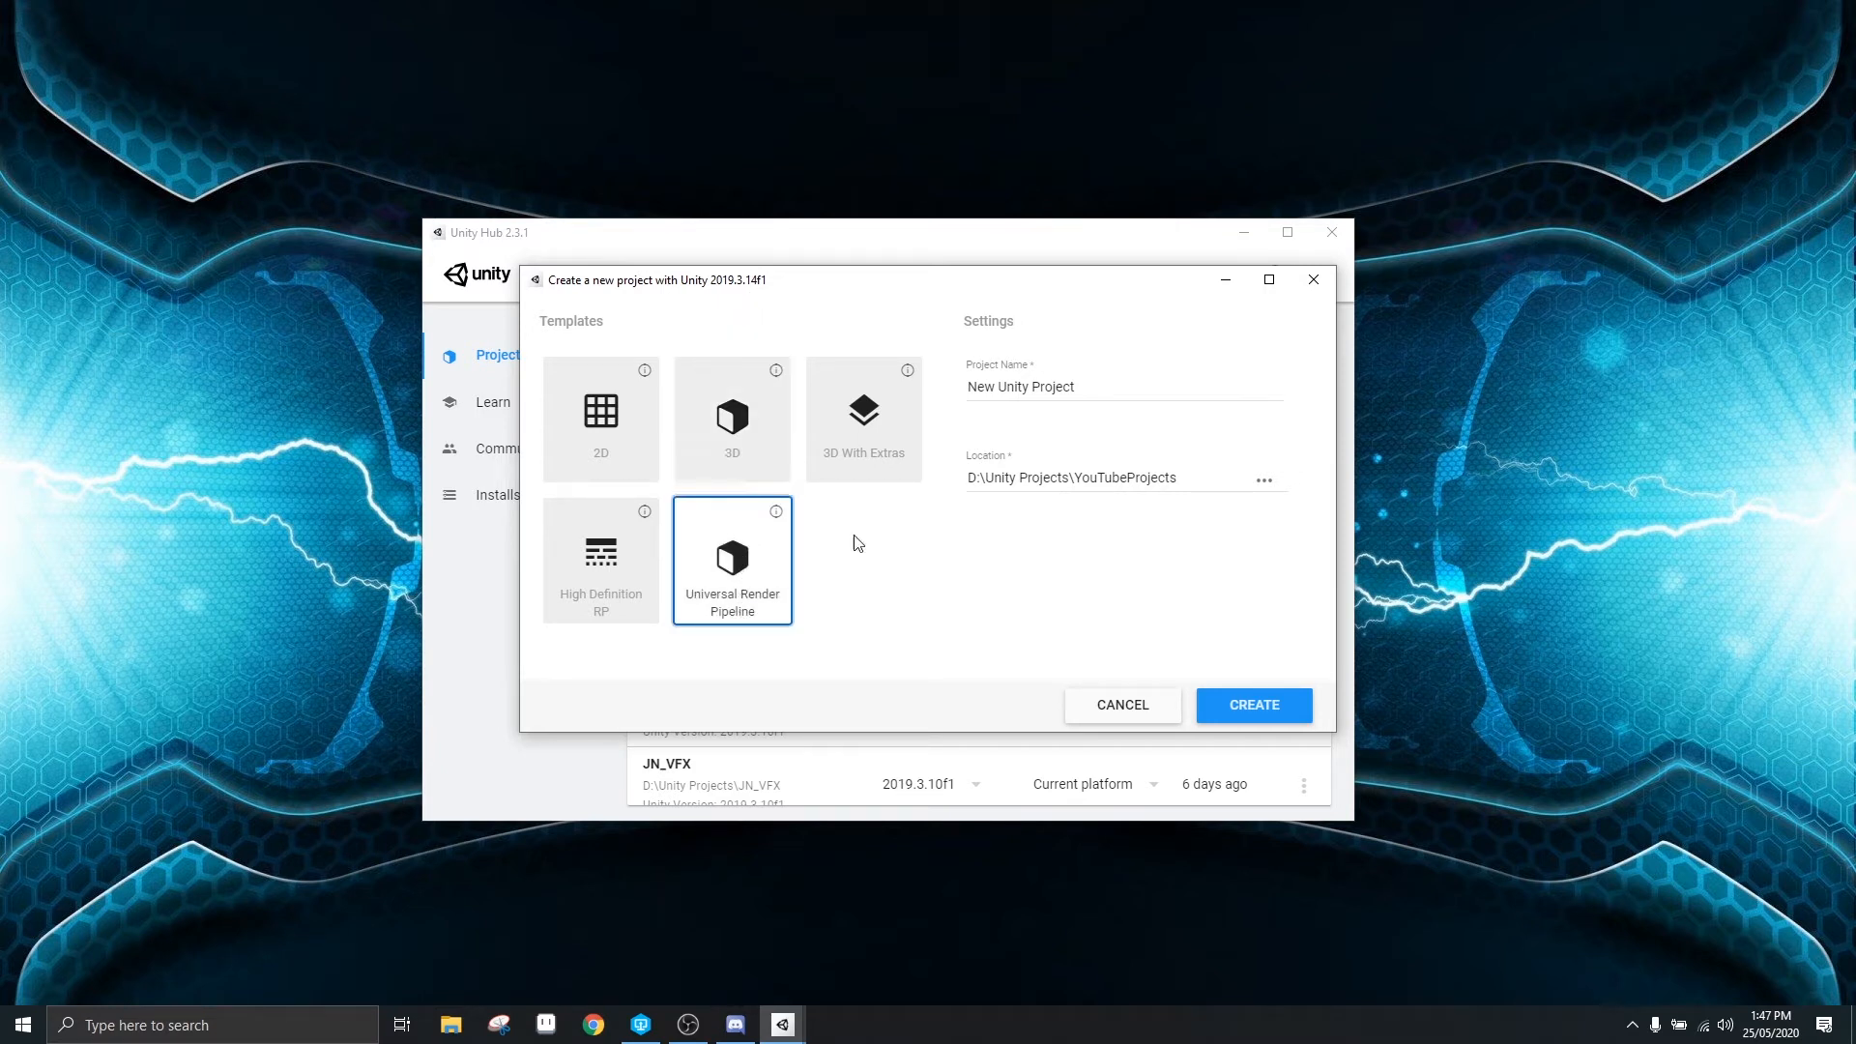
pyautogui.click(1106, 384)
pyautogui.hotkey('ctrl', 'a')
pyautogui.write('D')
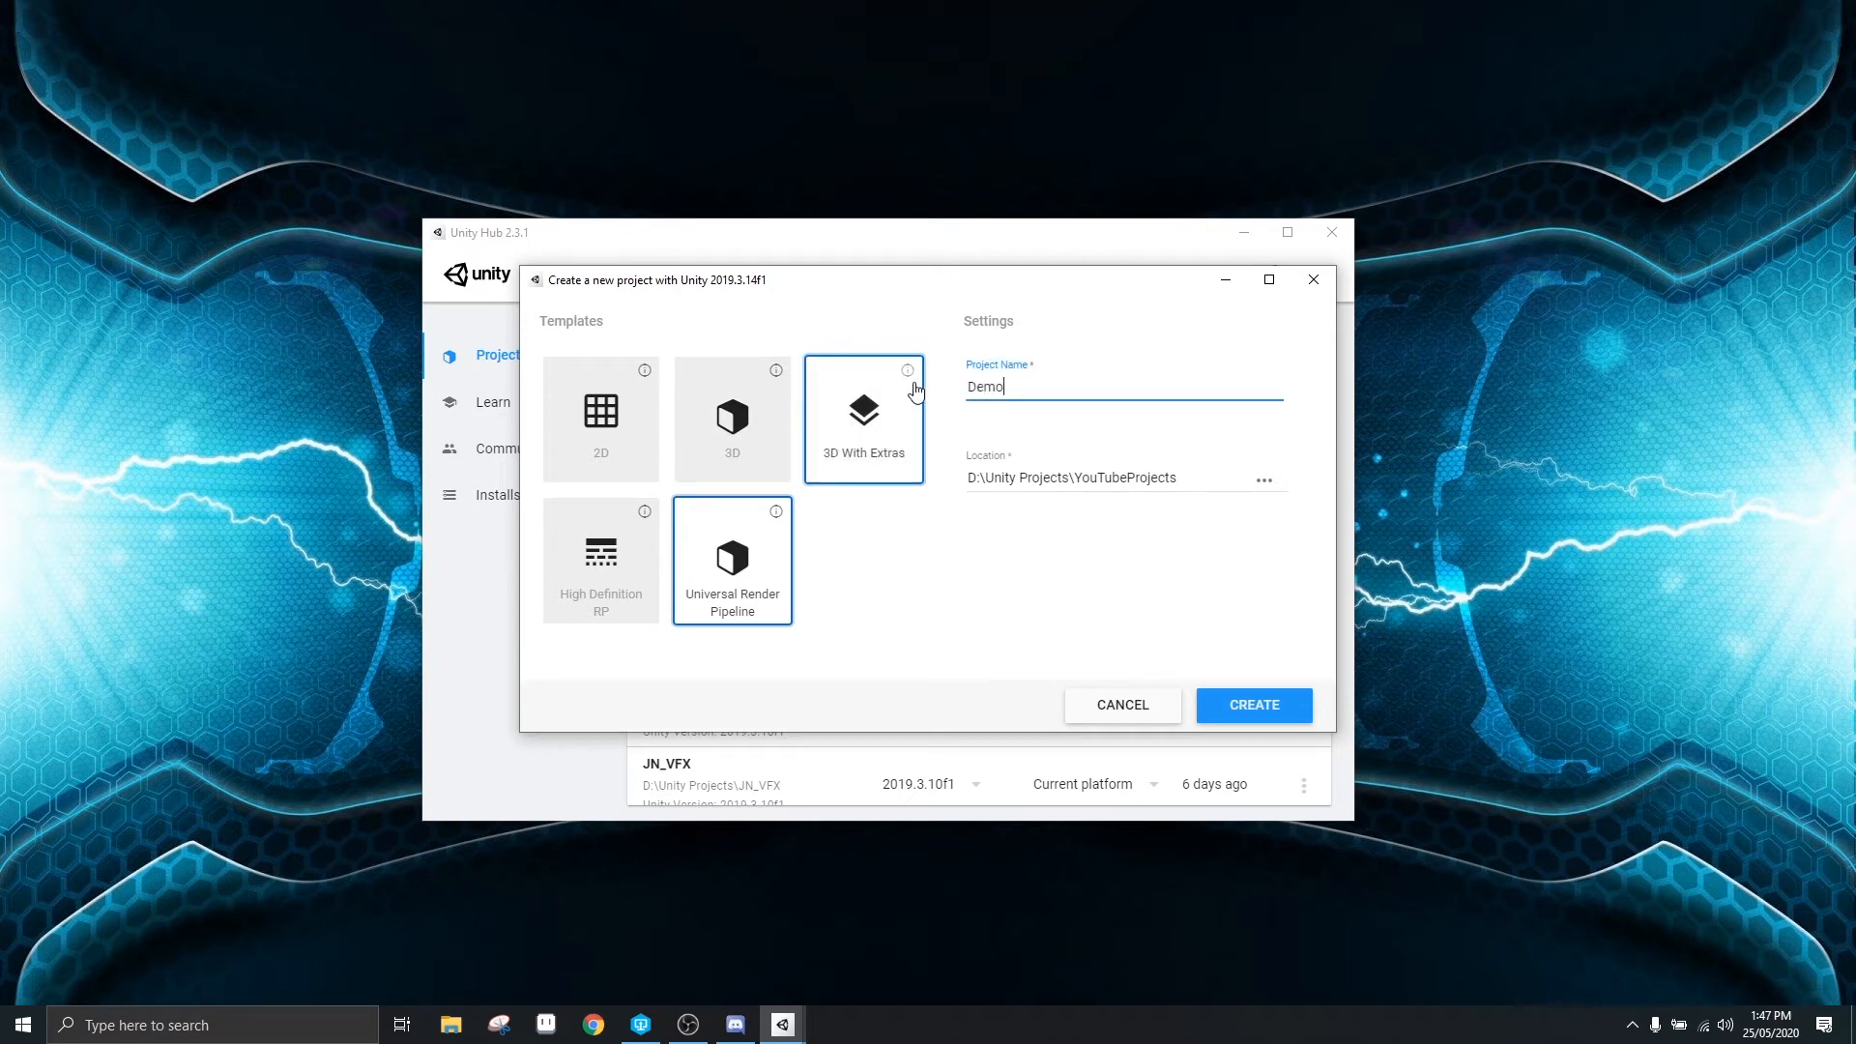
pyautogui.write('emoRen')
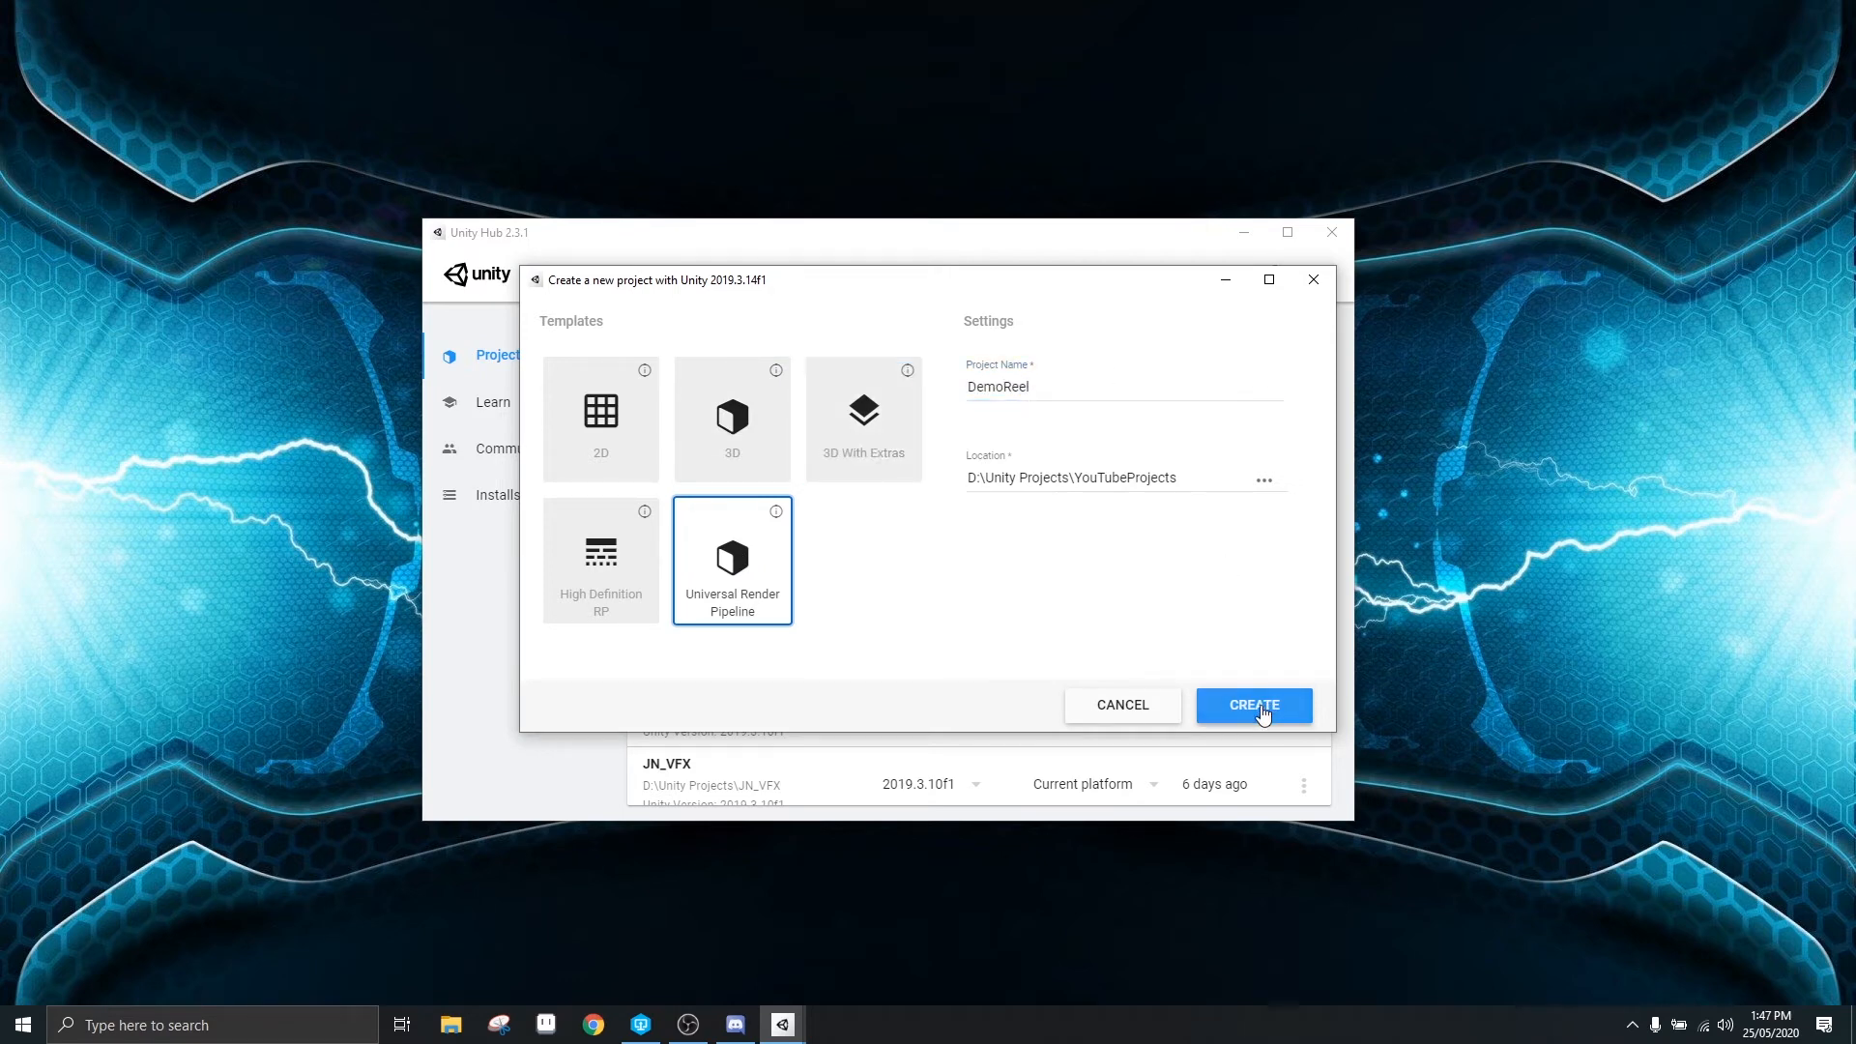
pyautogui.click(1257, 705)
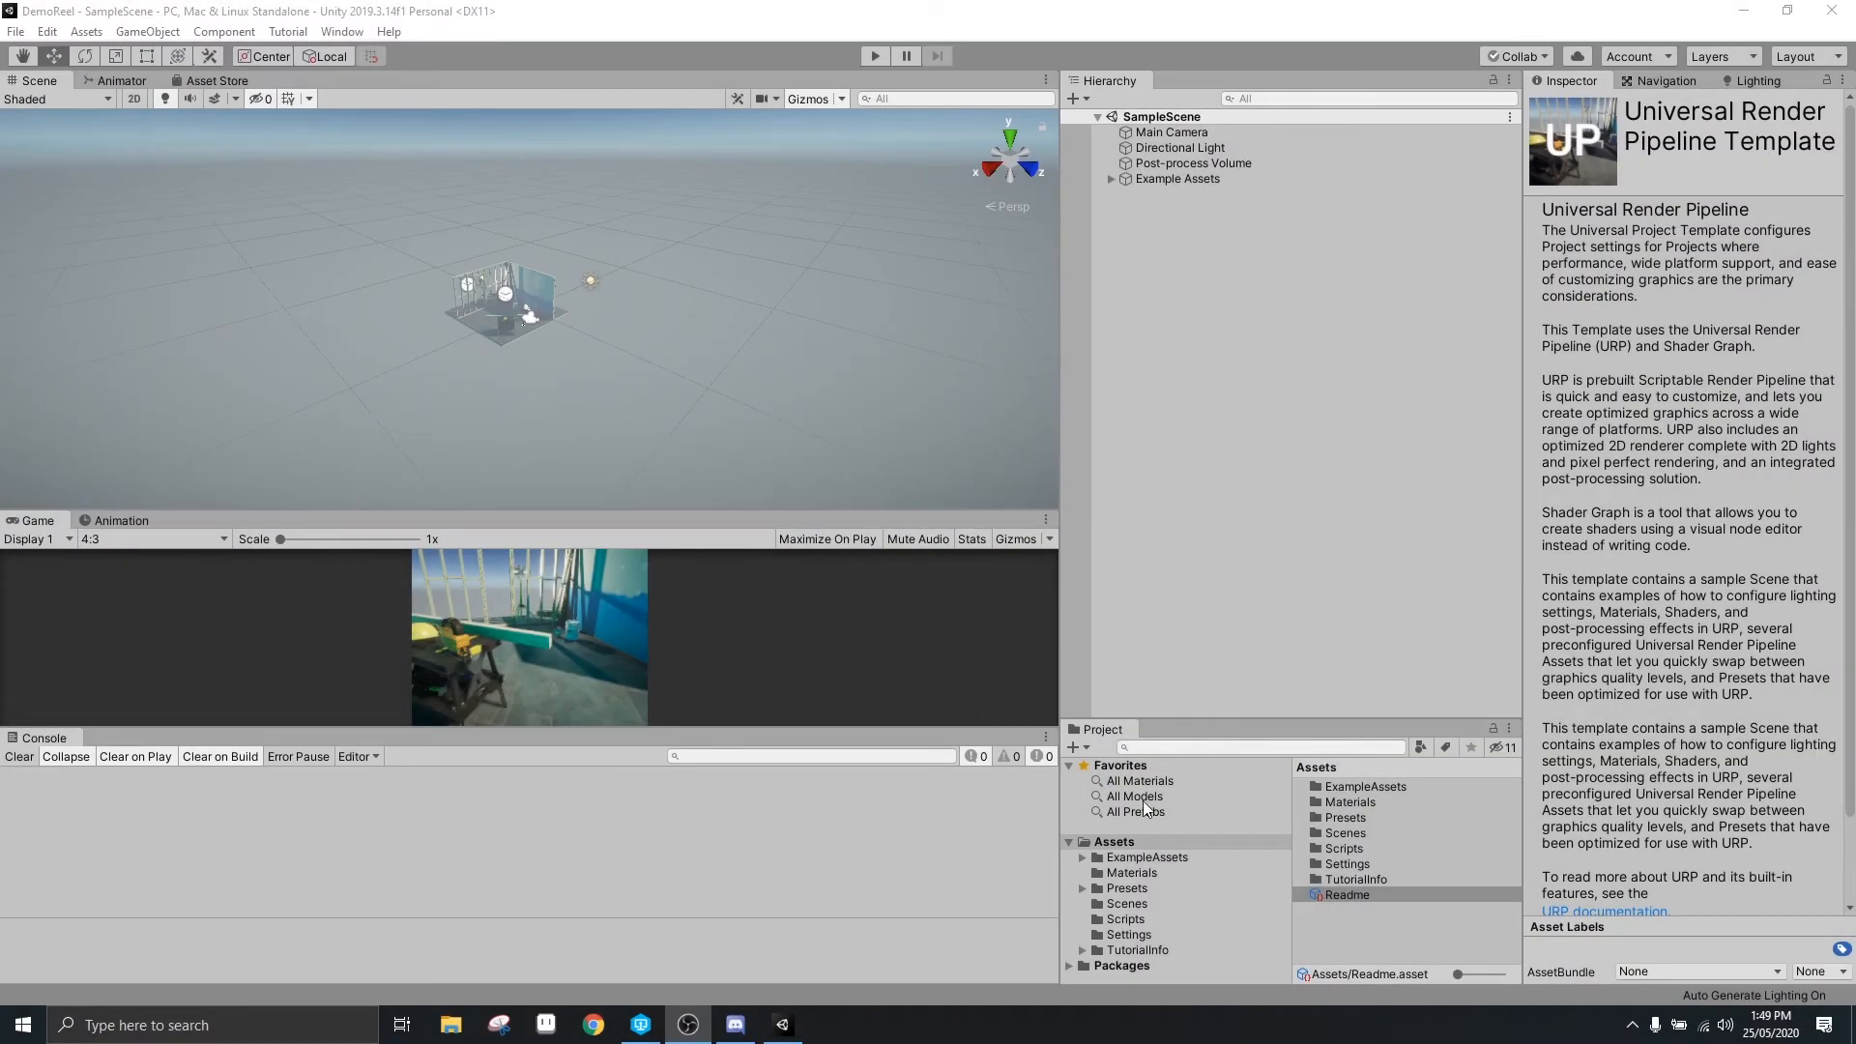
# Create a scene named DemoReel in the project's Scenes folder and open it
pyautogui.click(1112, 906)
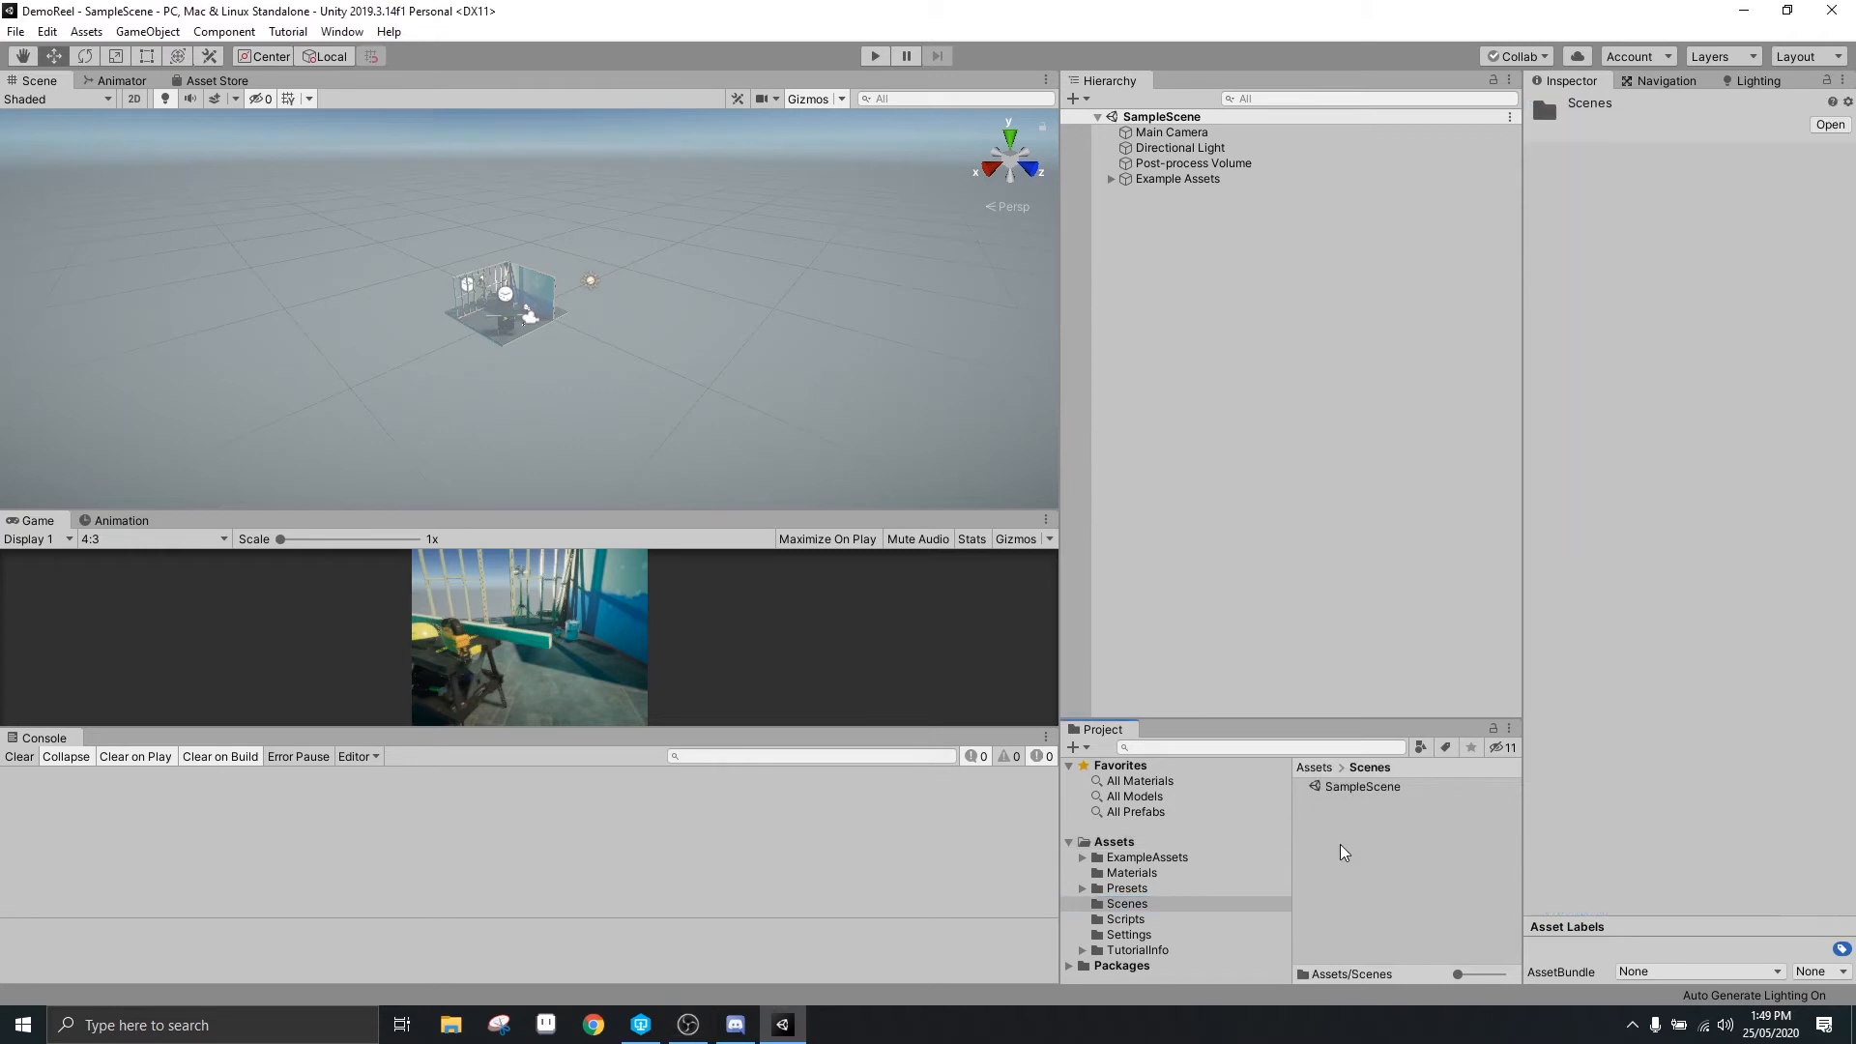
pyautogui.rightClick(1344, 844)
pyautogui.moveTo(1408, 372)
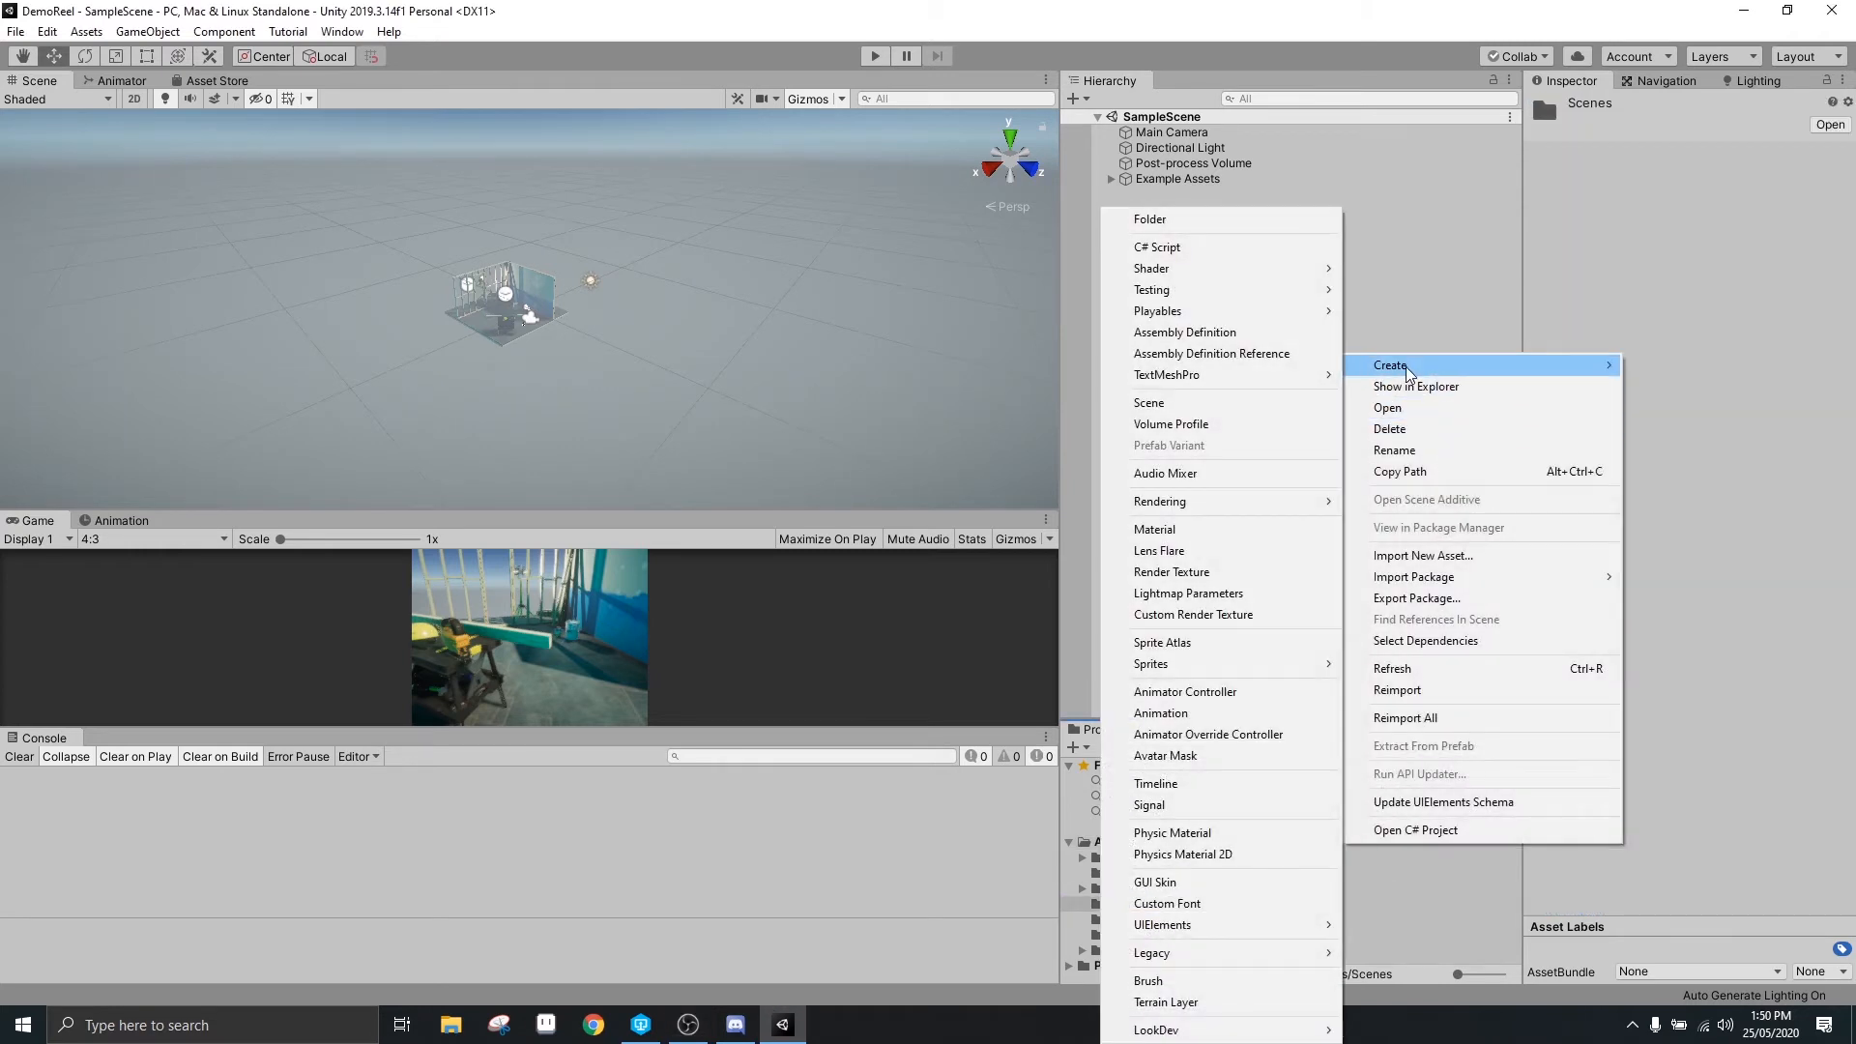
pyautogui.click(1170, 404)
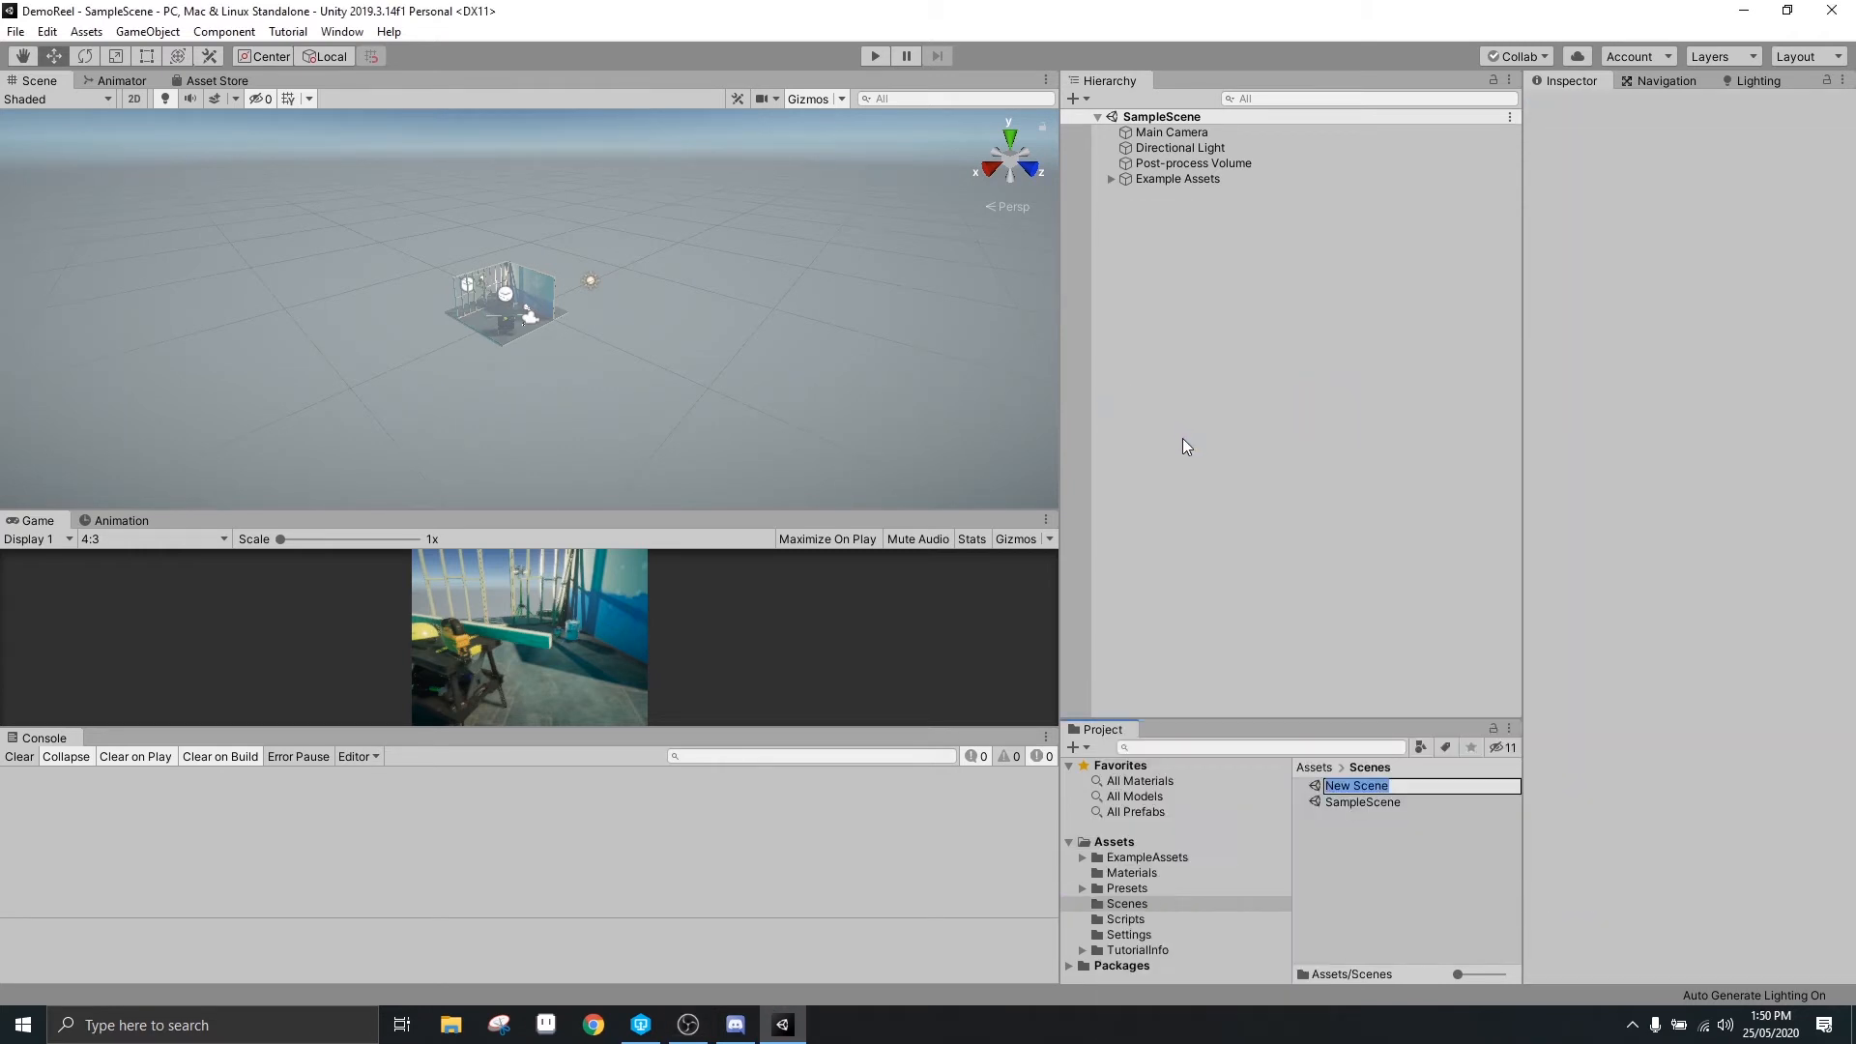
pyautogui.write('DemoReel')
pyautogui.press('Return')
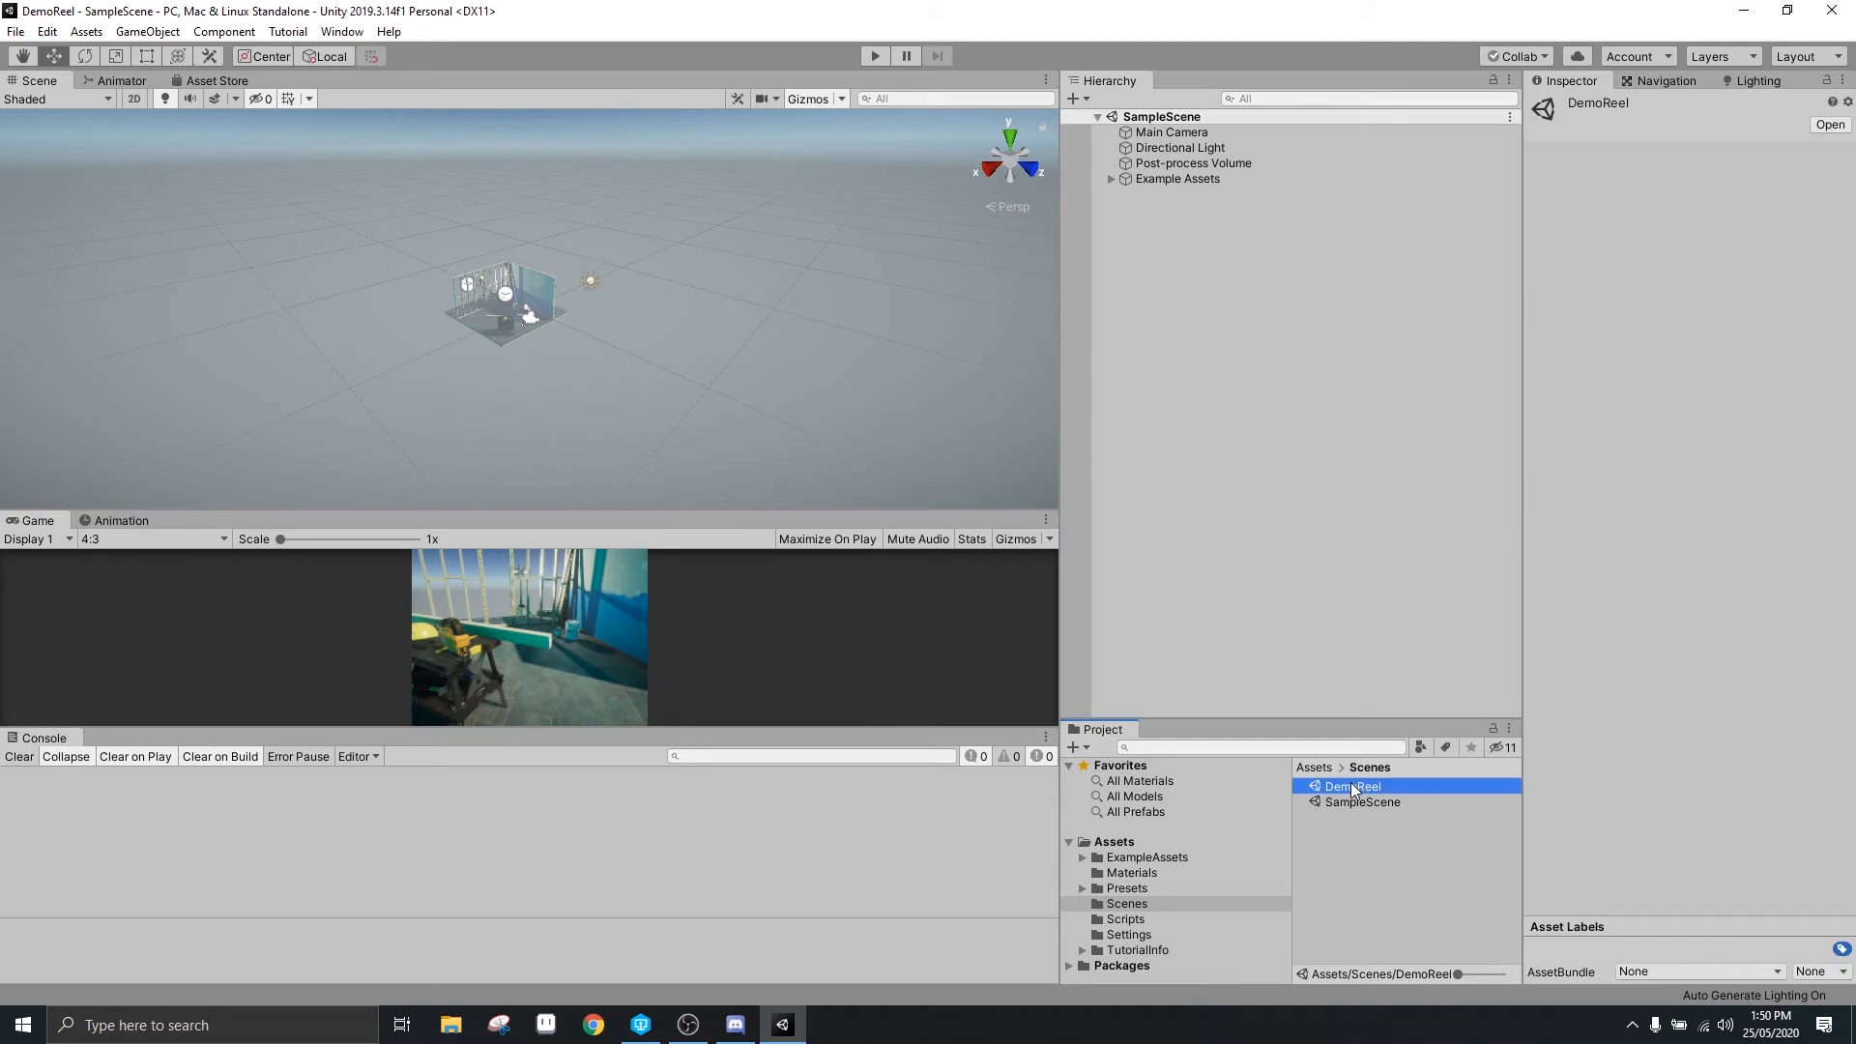
pyautogui.doubleClick(1350, 786)
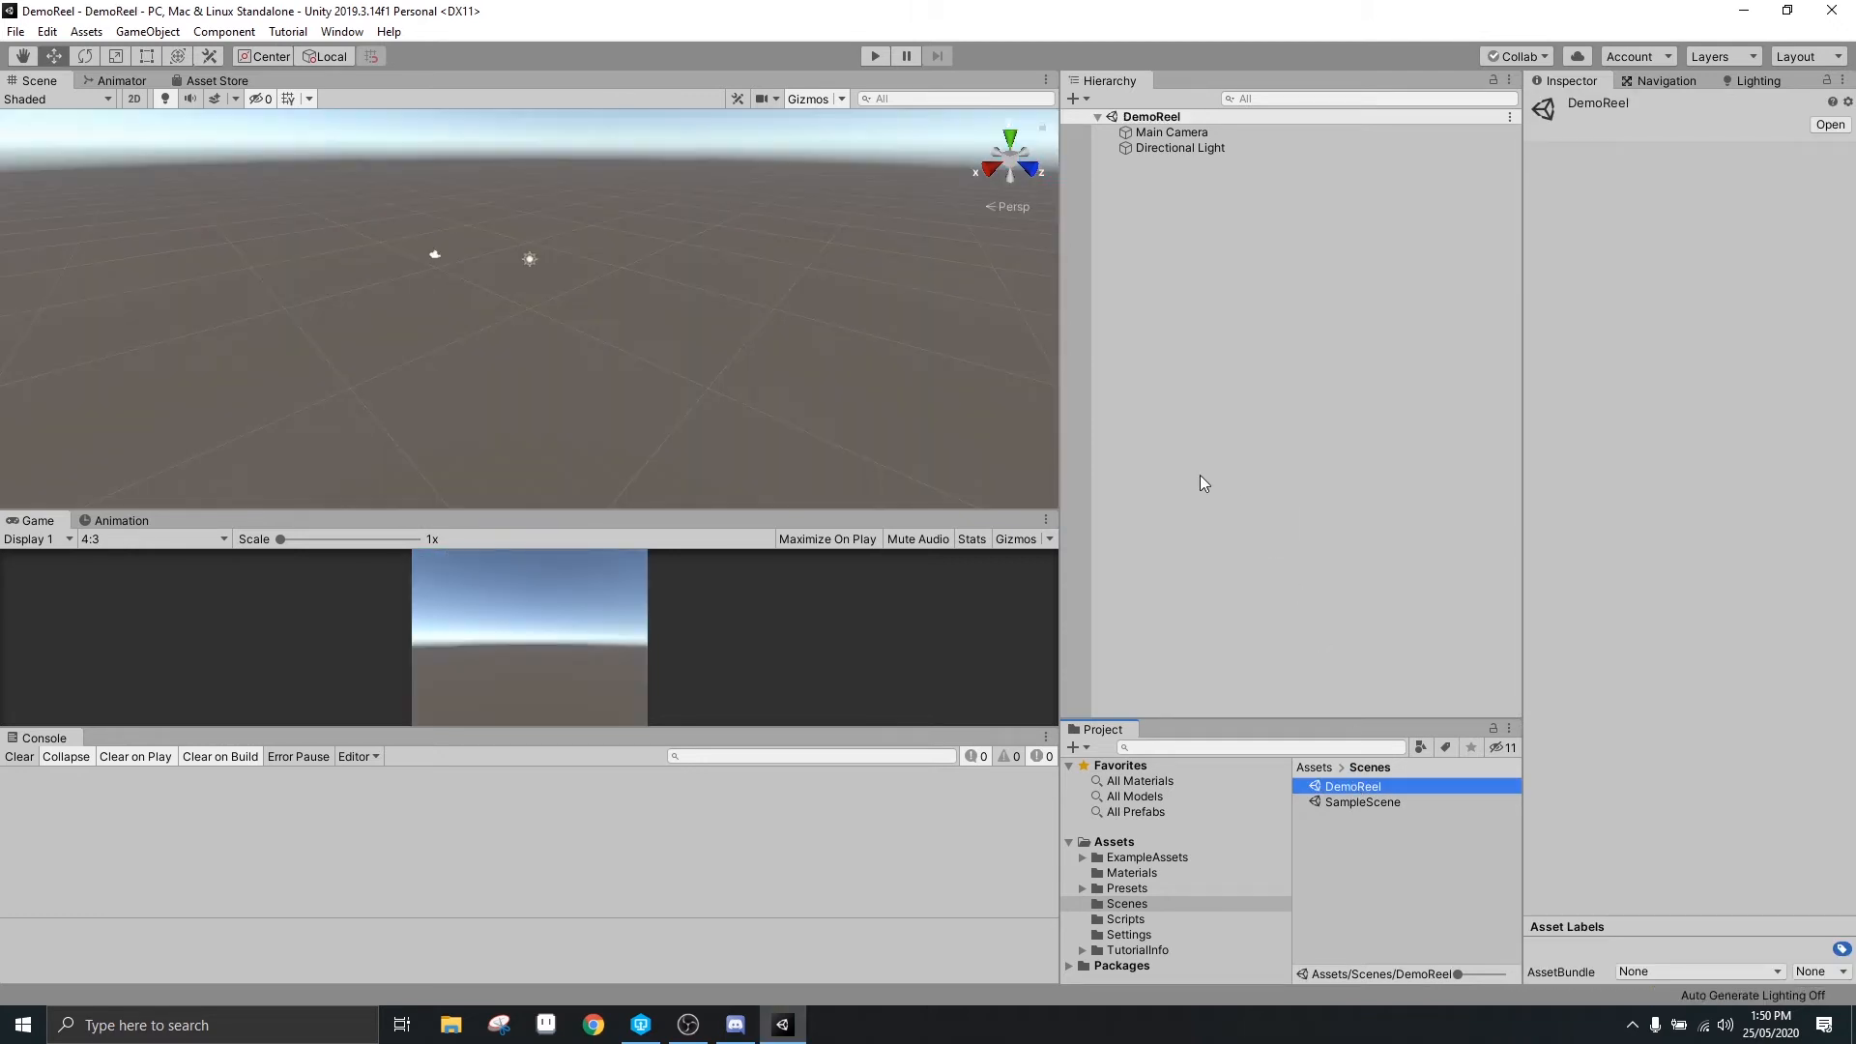
# Create a folder named Models directly under the project's Assets folder
pyautogui.click(1091, 847)
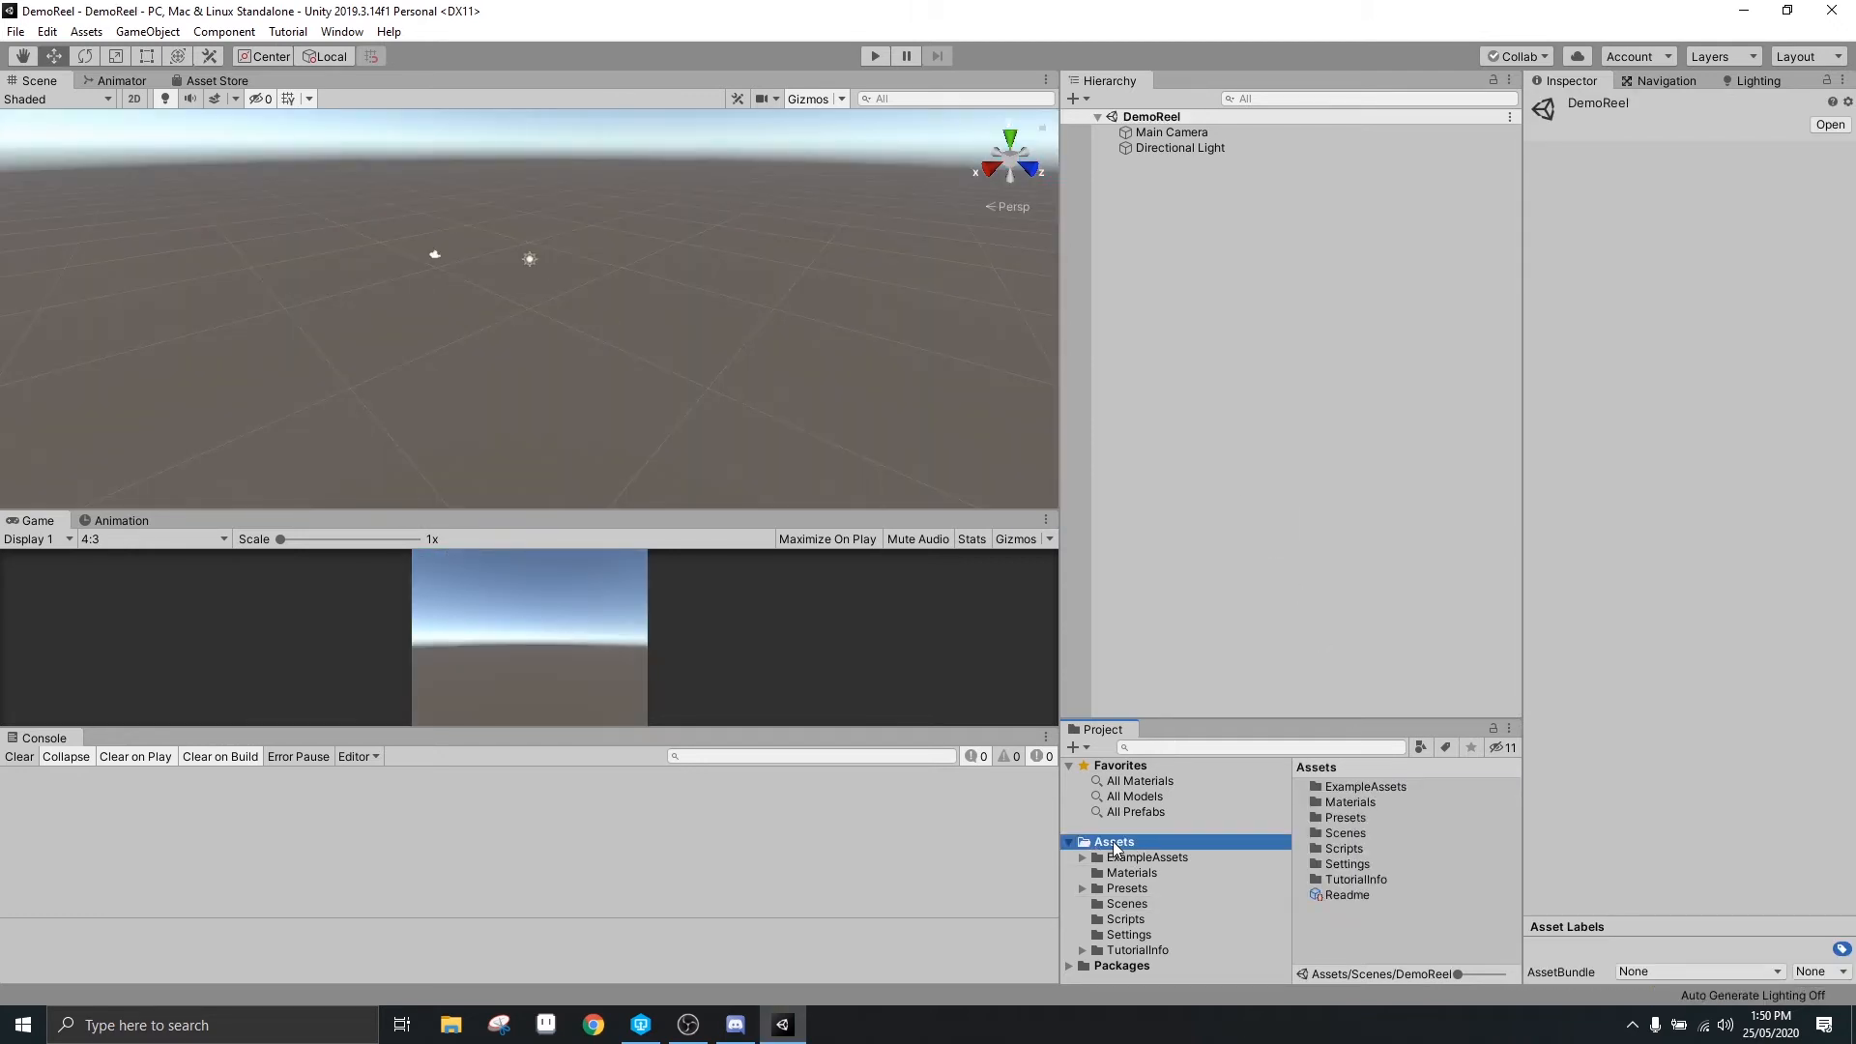
pyautogui.rightClick(1115, 849)
pyautogui.moveTo(1191, 362)
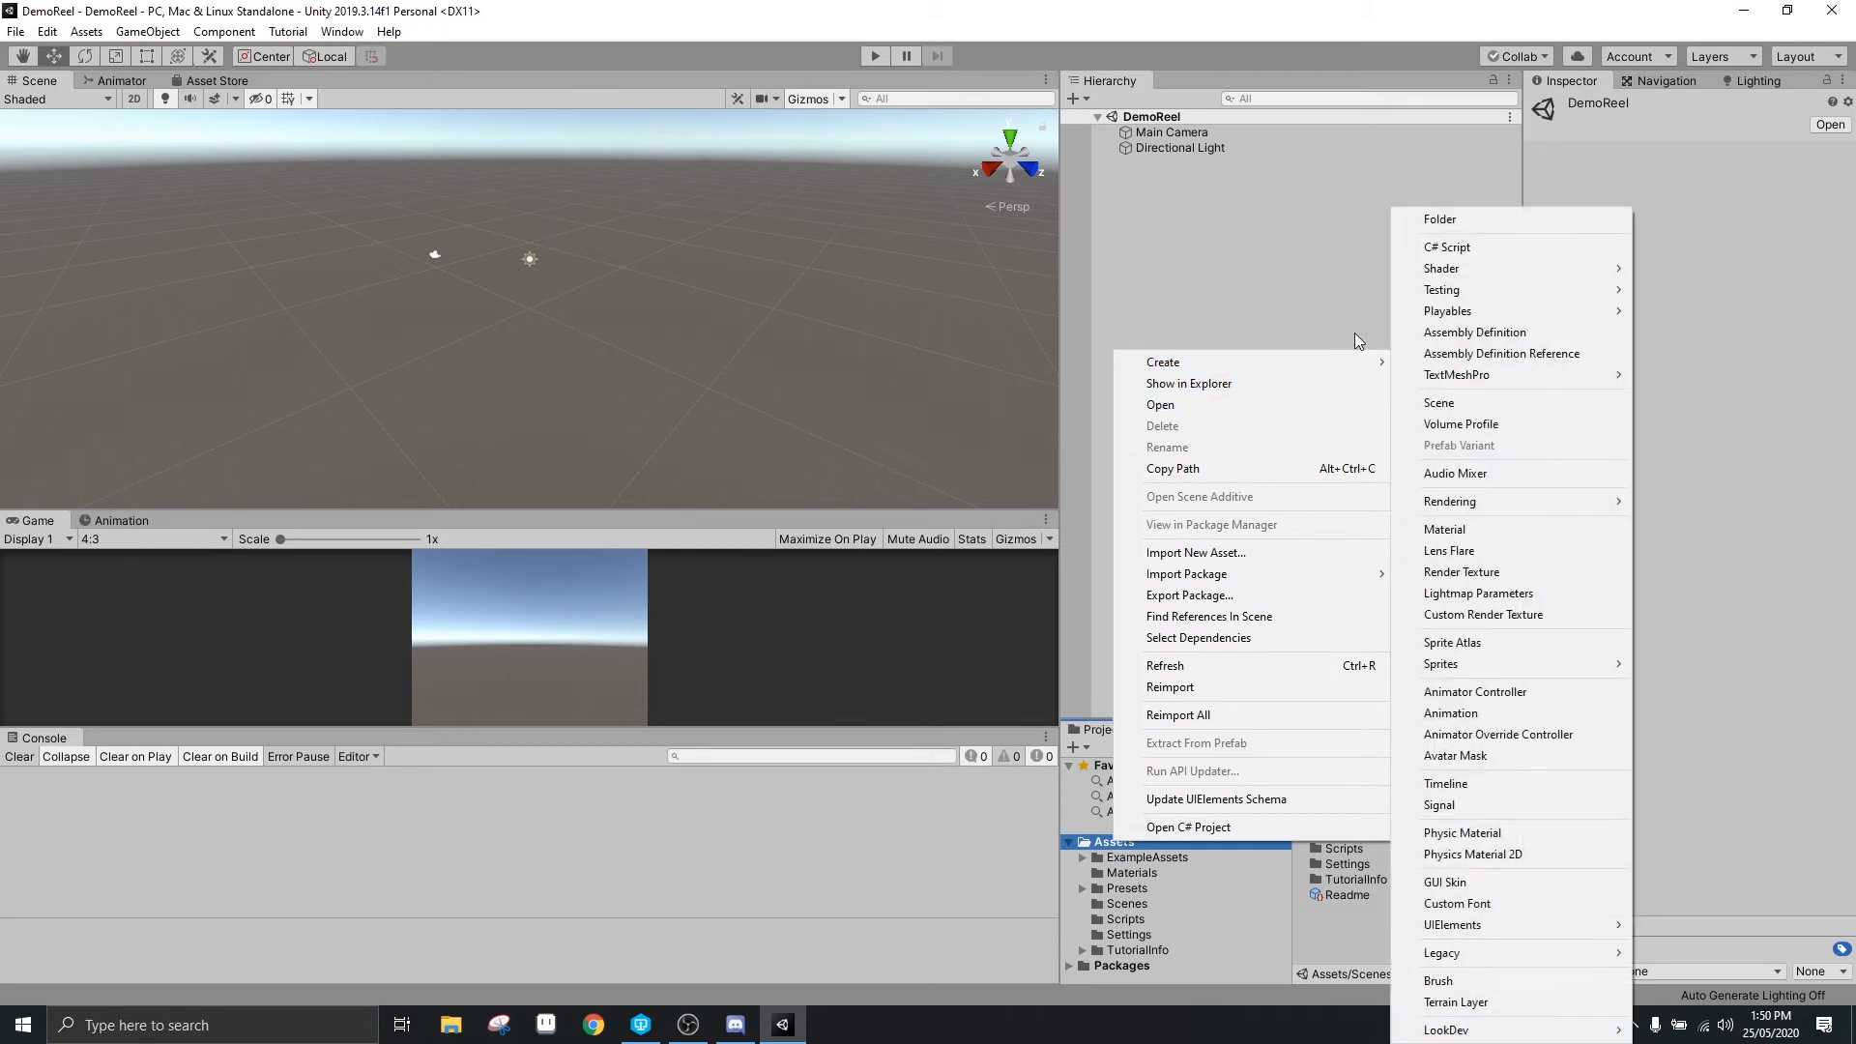
pyautogui.click(1441, 220)
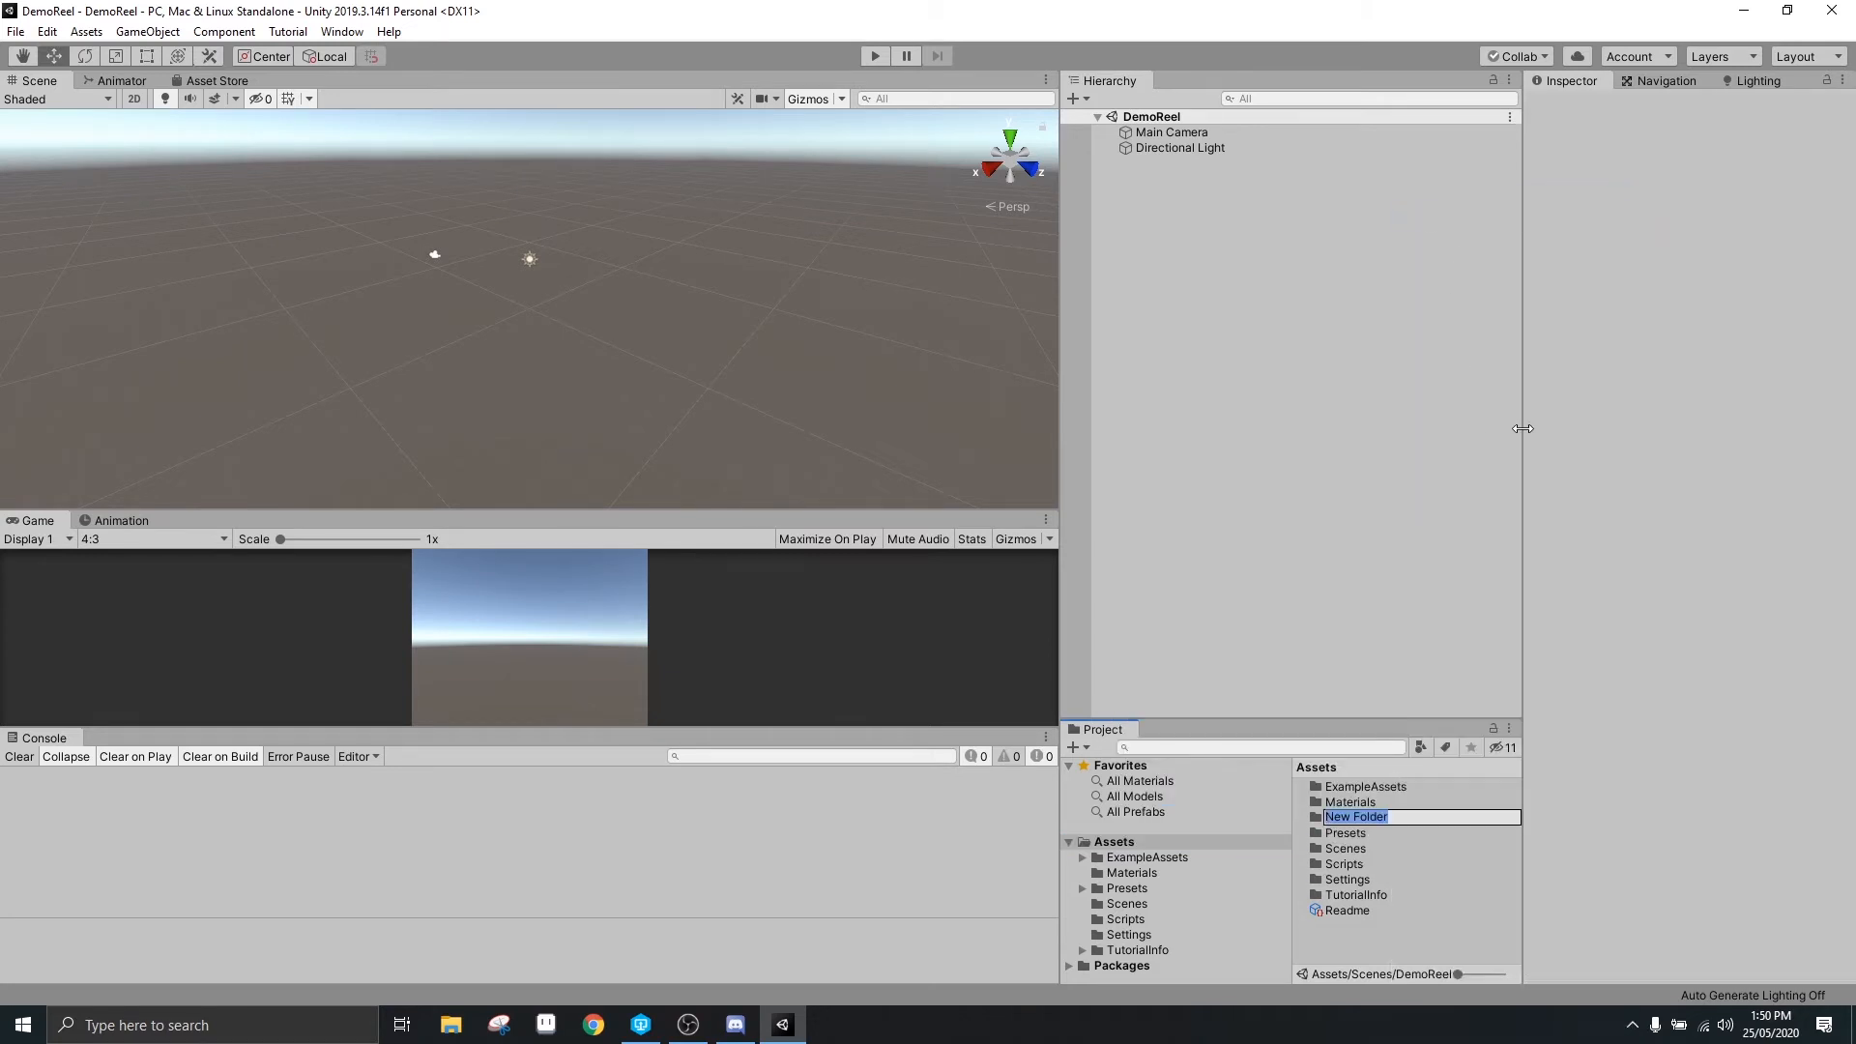
pyautogui.write('Models')
pyautogui.press('Return')
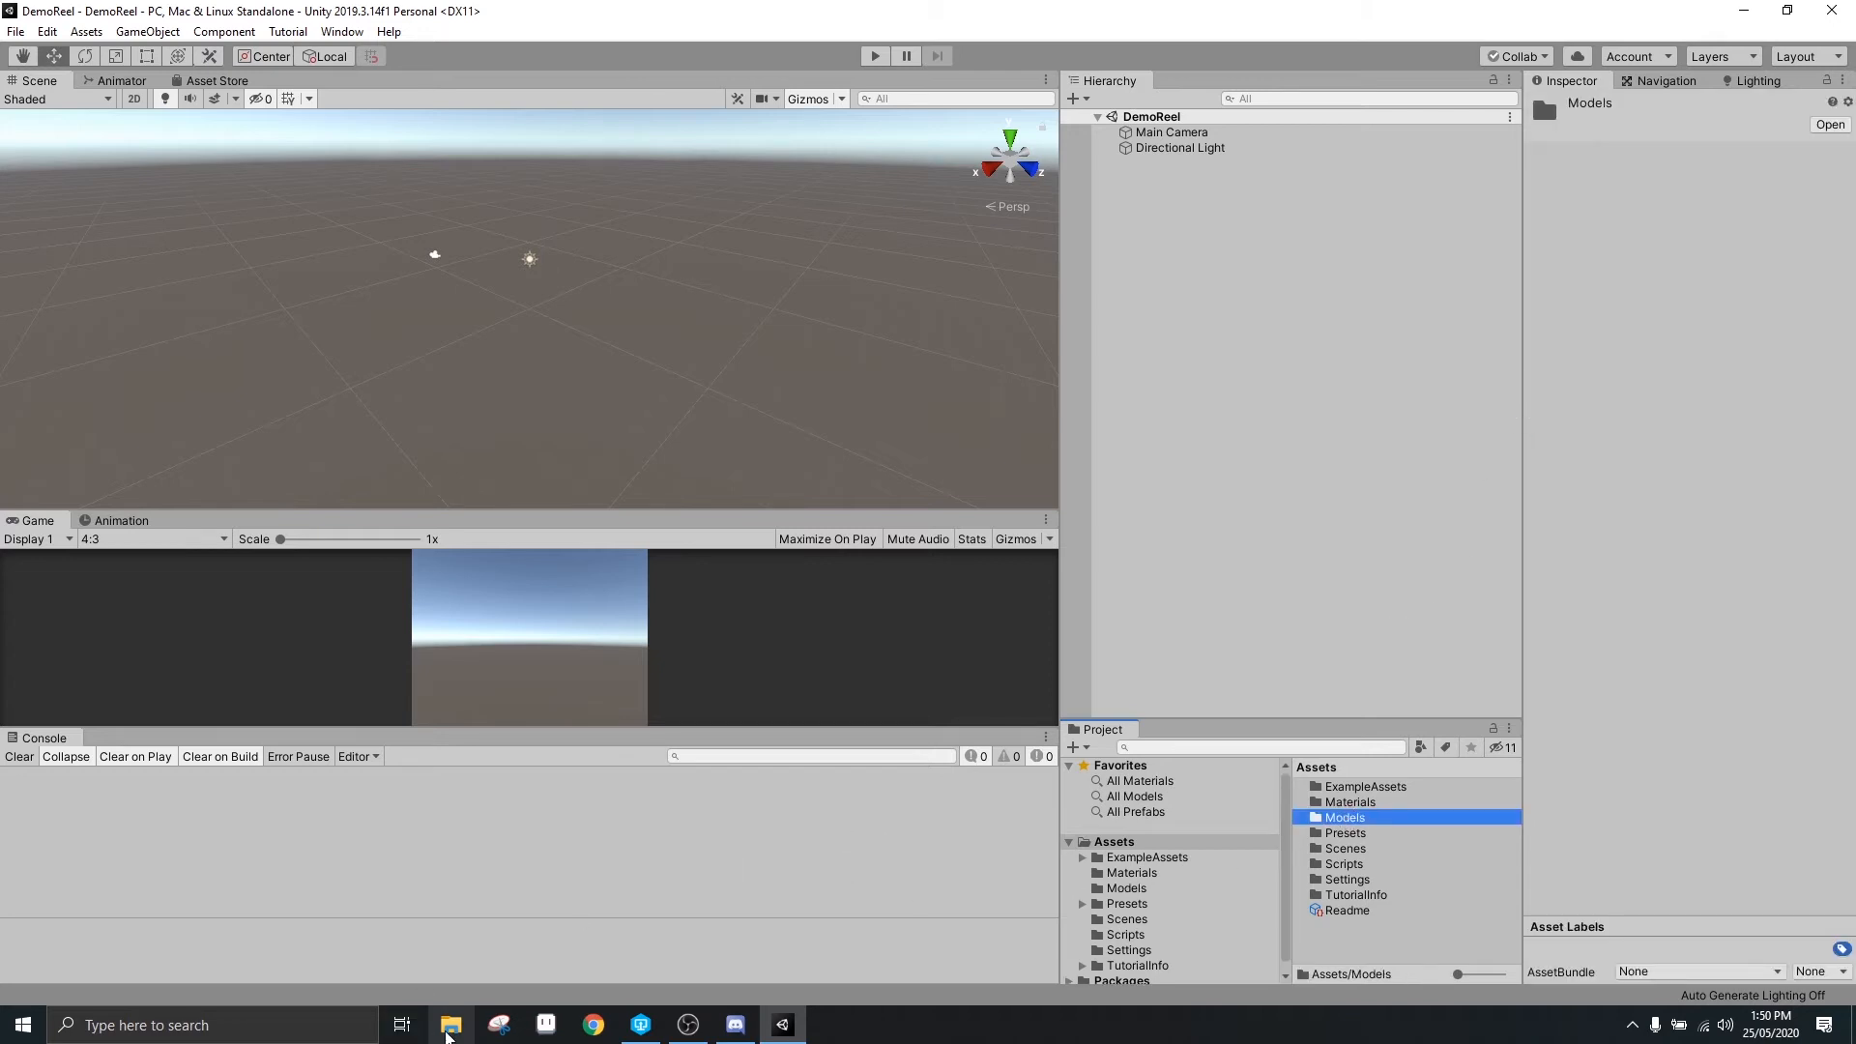
# Import the Ground, Rock and Tree FBX files from File Explorer into the Models folder and check each model there
pyautogui.click(449, 1026)
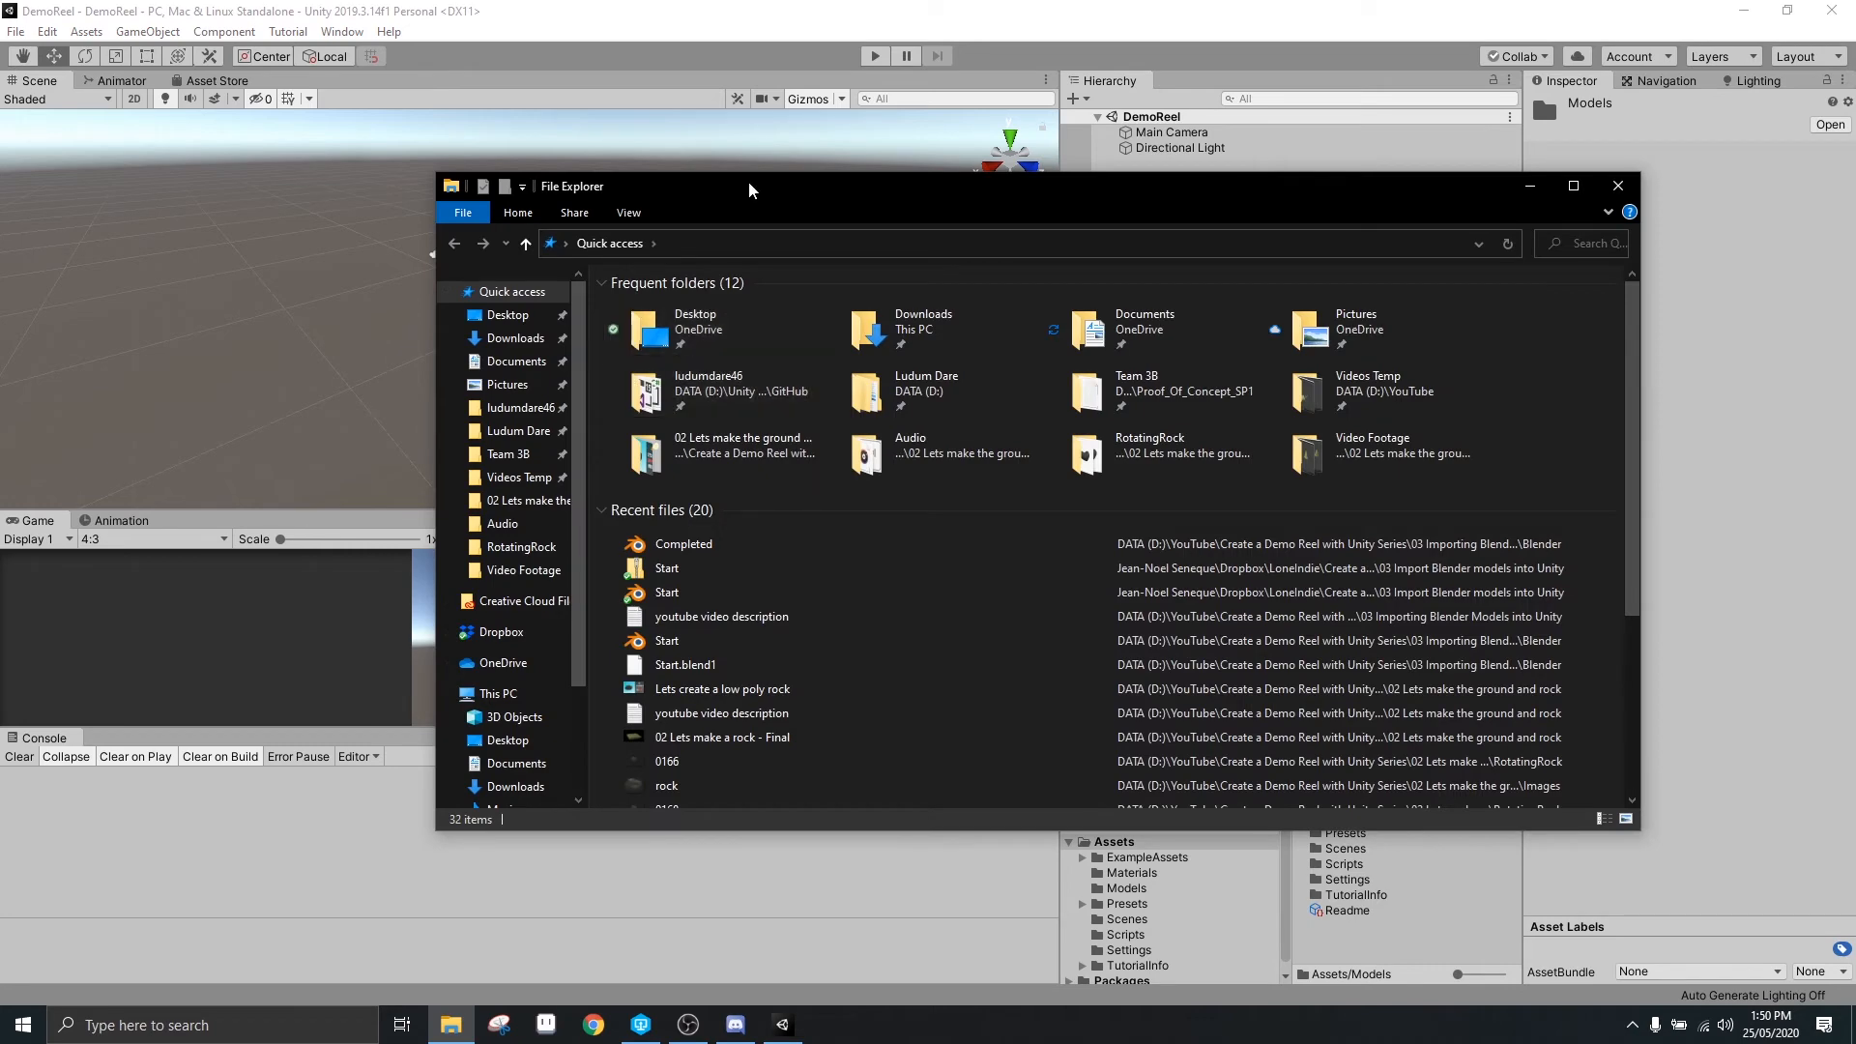
pyautogui.moveTo(749, 191); pyautogui.dragTo(1855, 190)
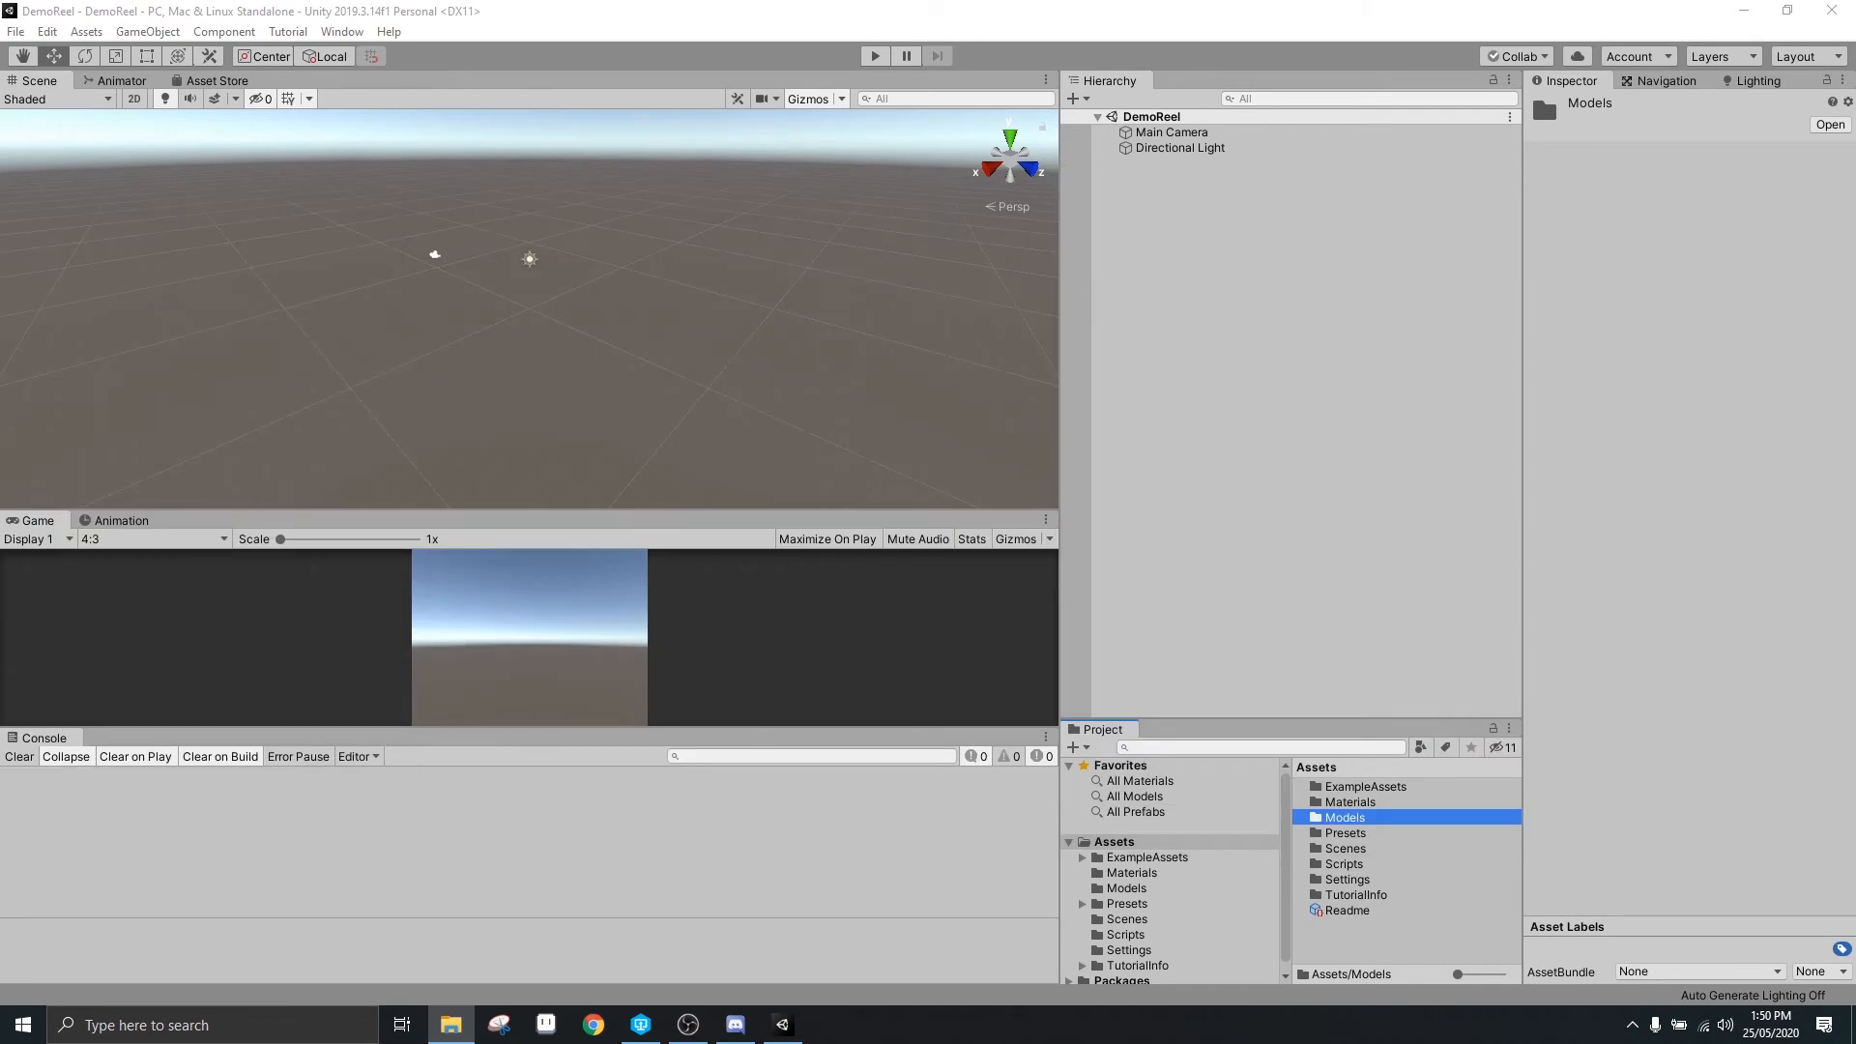
pyautogui.moveTo(817, 680); pyautogui.dragTo(1346, 814)
pyautogui.doubleClick(1319, 818)
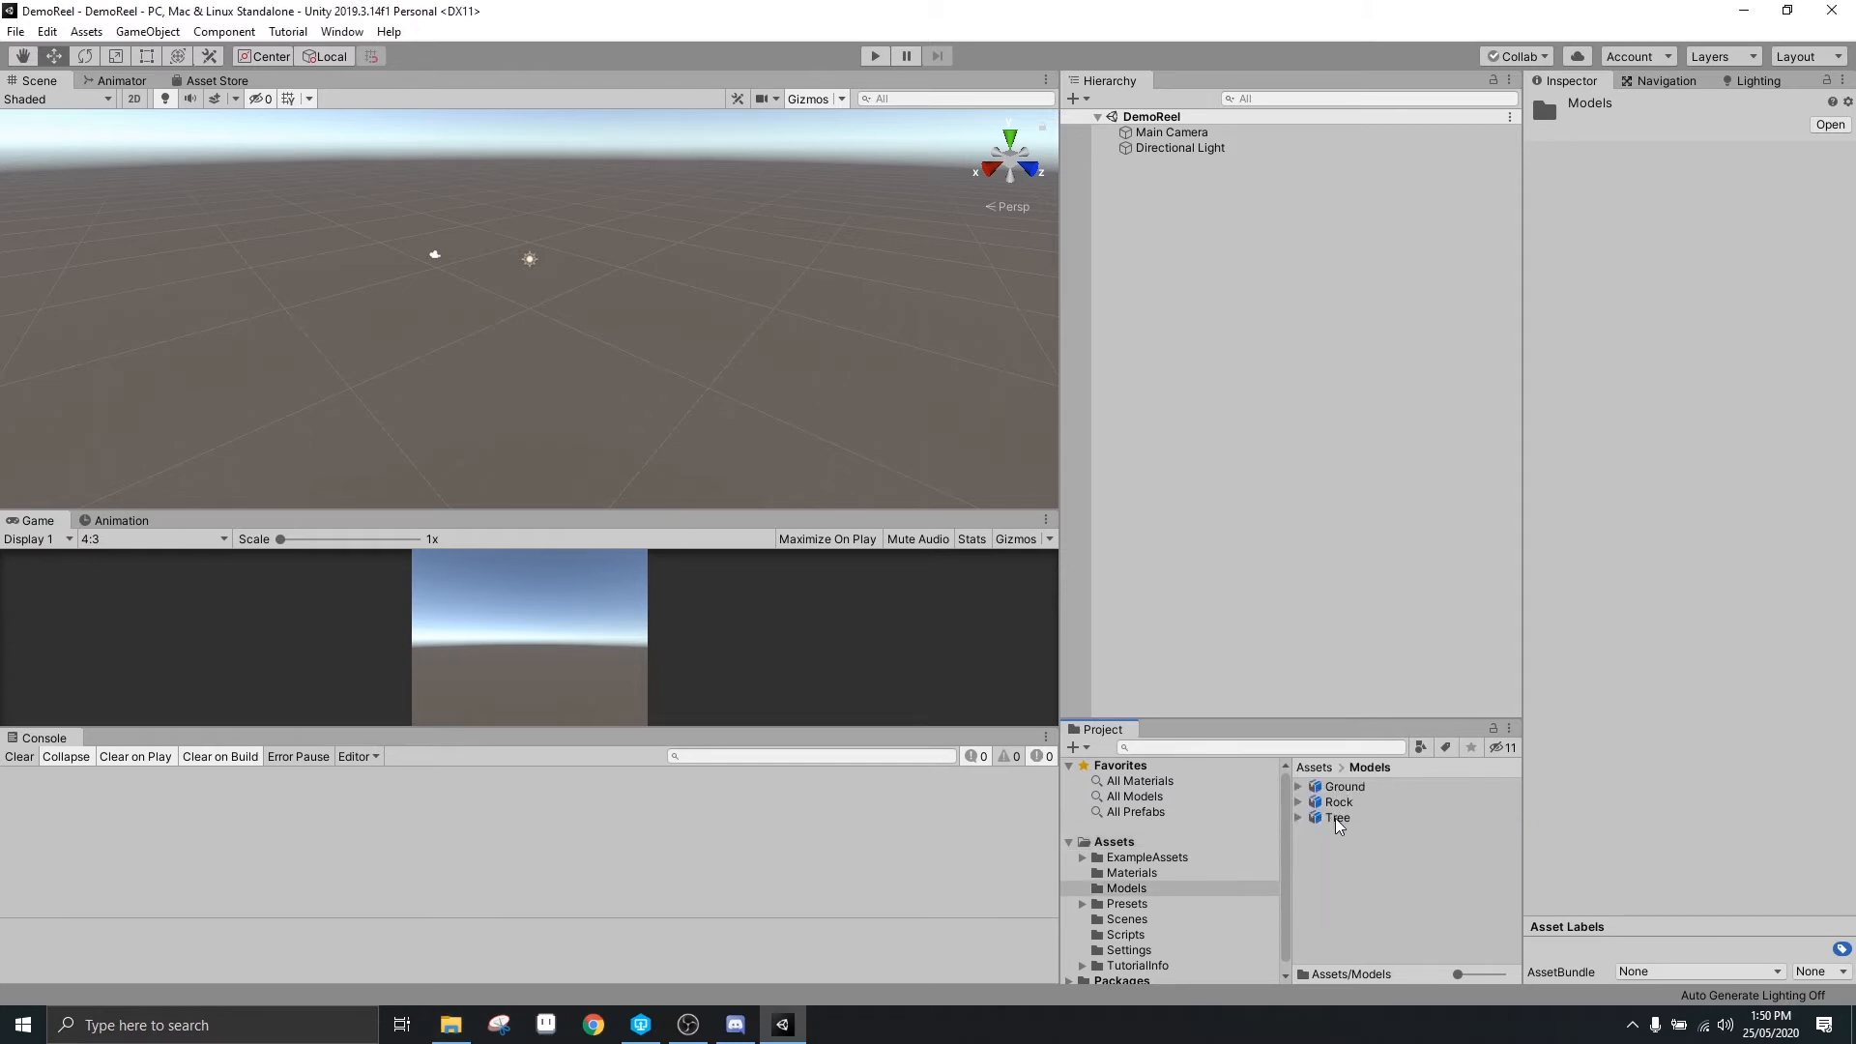
pyautogui.click(1350, 787)
pyautogui.click(1344, 802)
pyautogui.click(1339, 818)
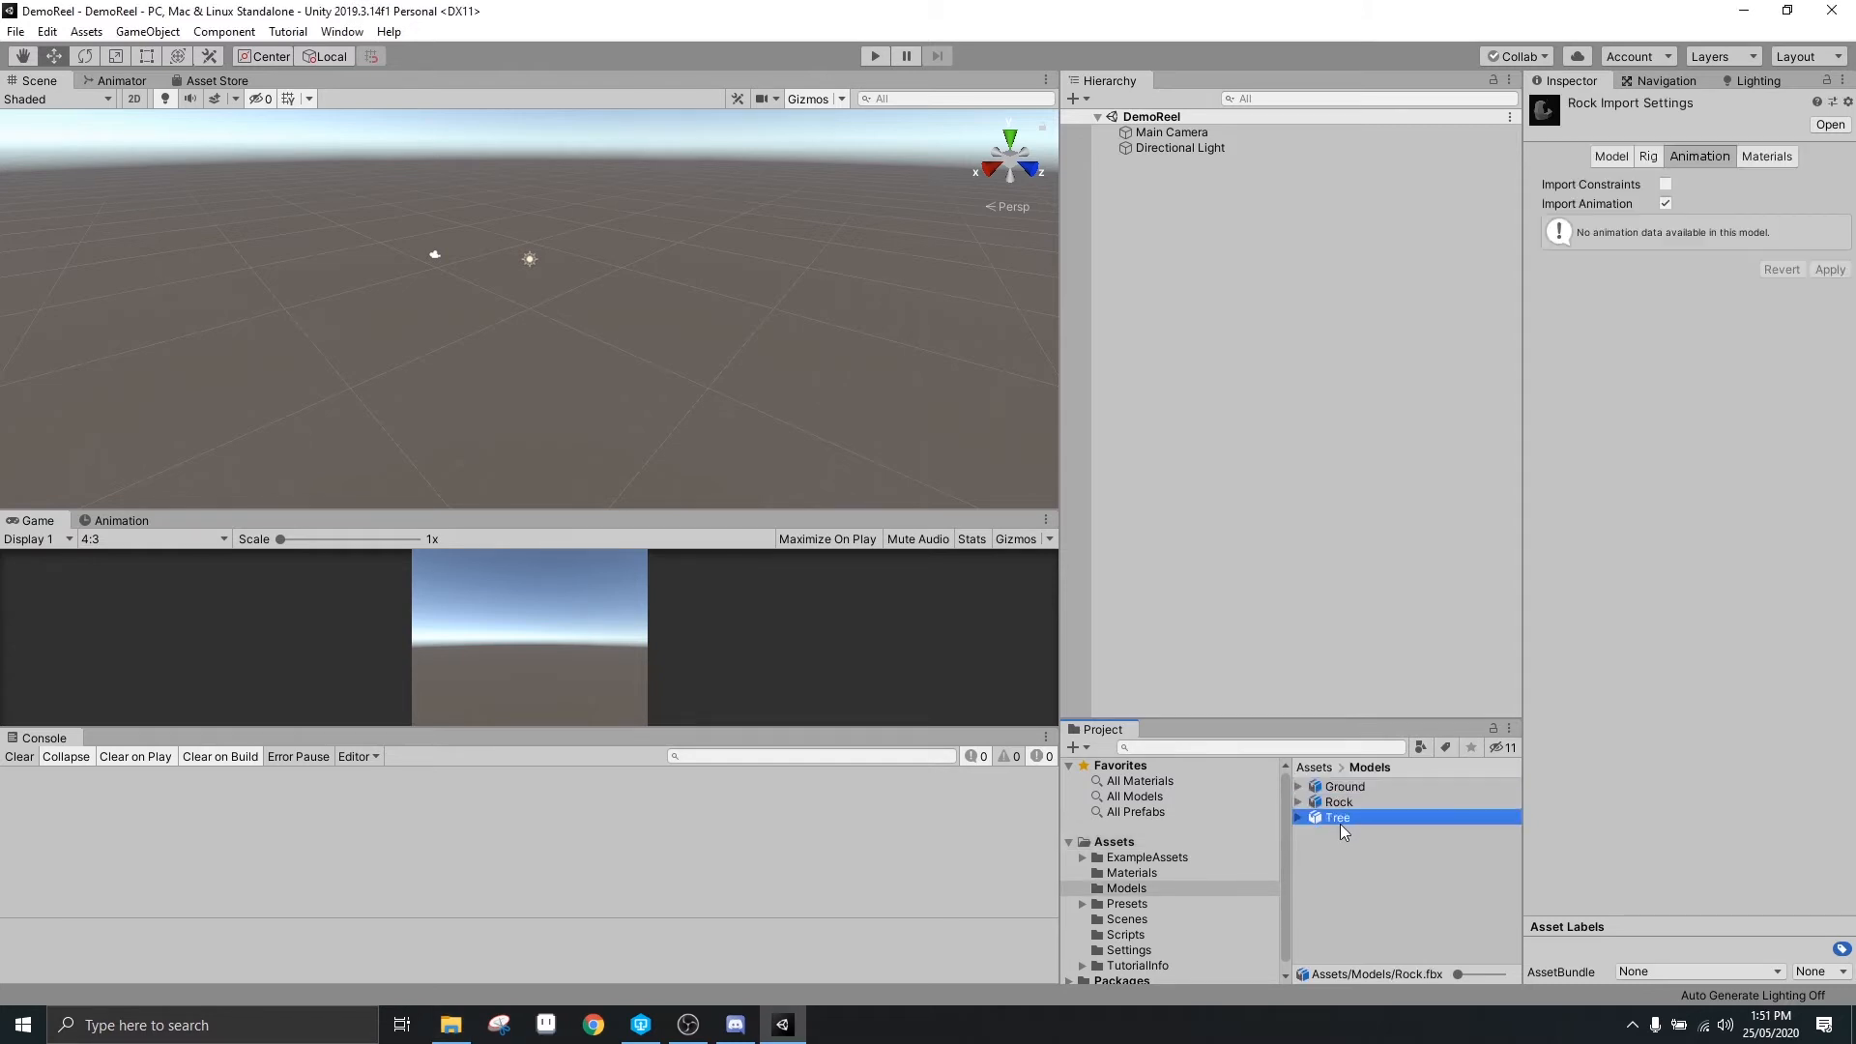
# Create a folder named Artwork directly under Assets and import the Palette image into it
pyautogui.click(451, 1025)
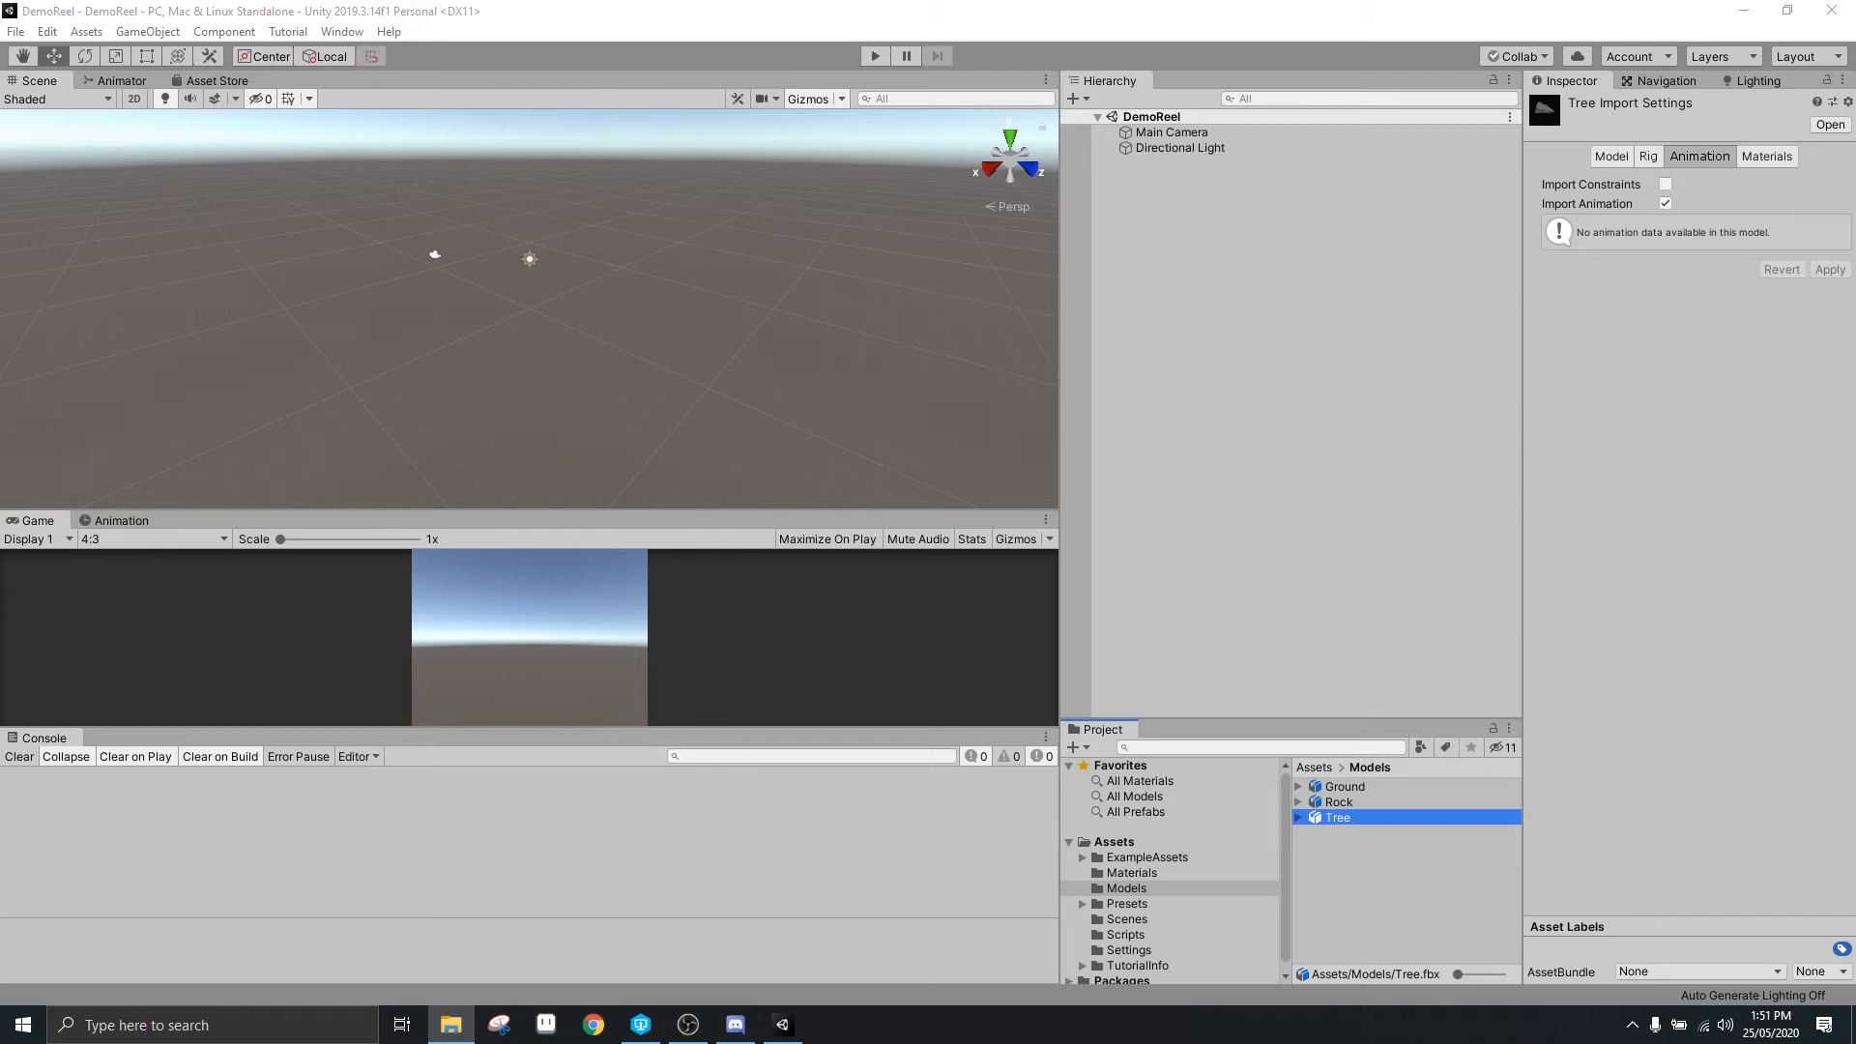
pyautogui.rightClick(1110, 842)
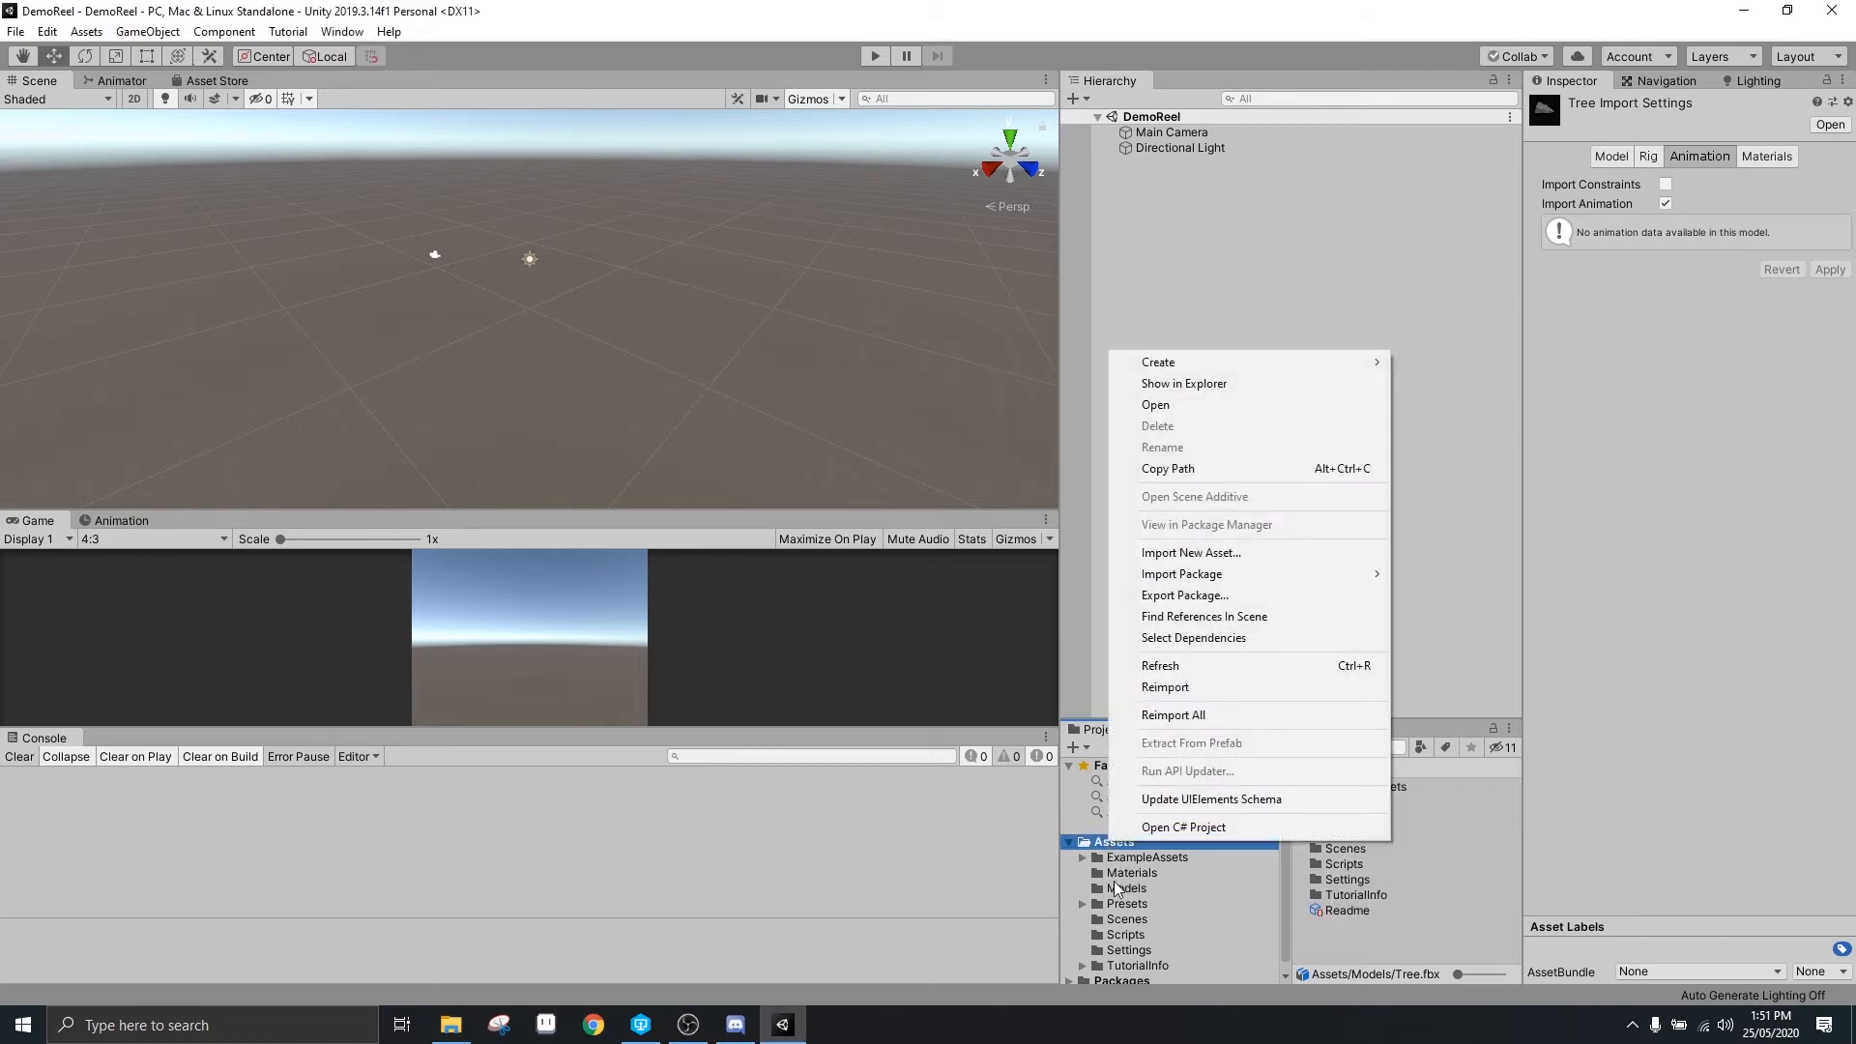
pyautogui.moveTo(1216, 363)
pyautogui.click(1464, 218)
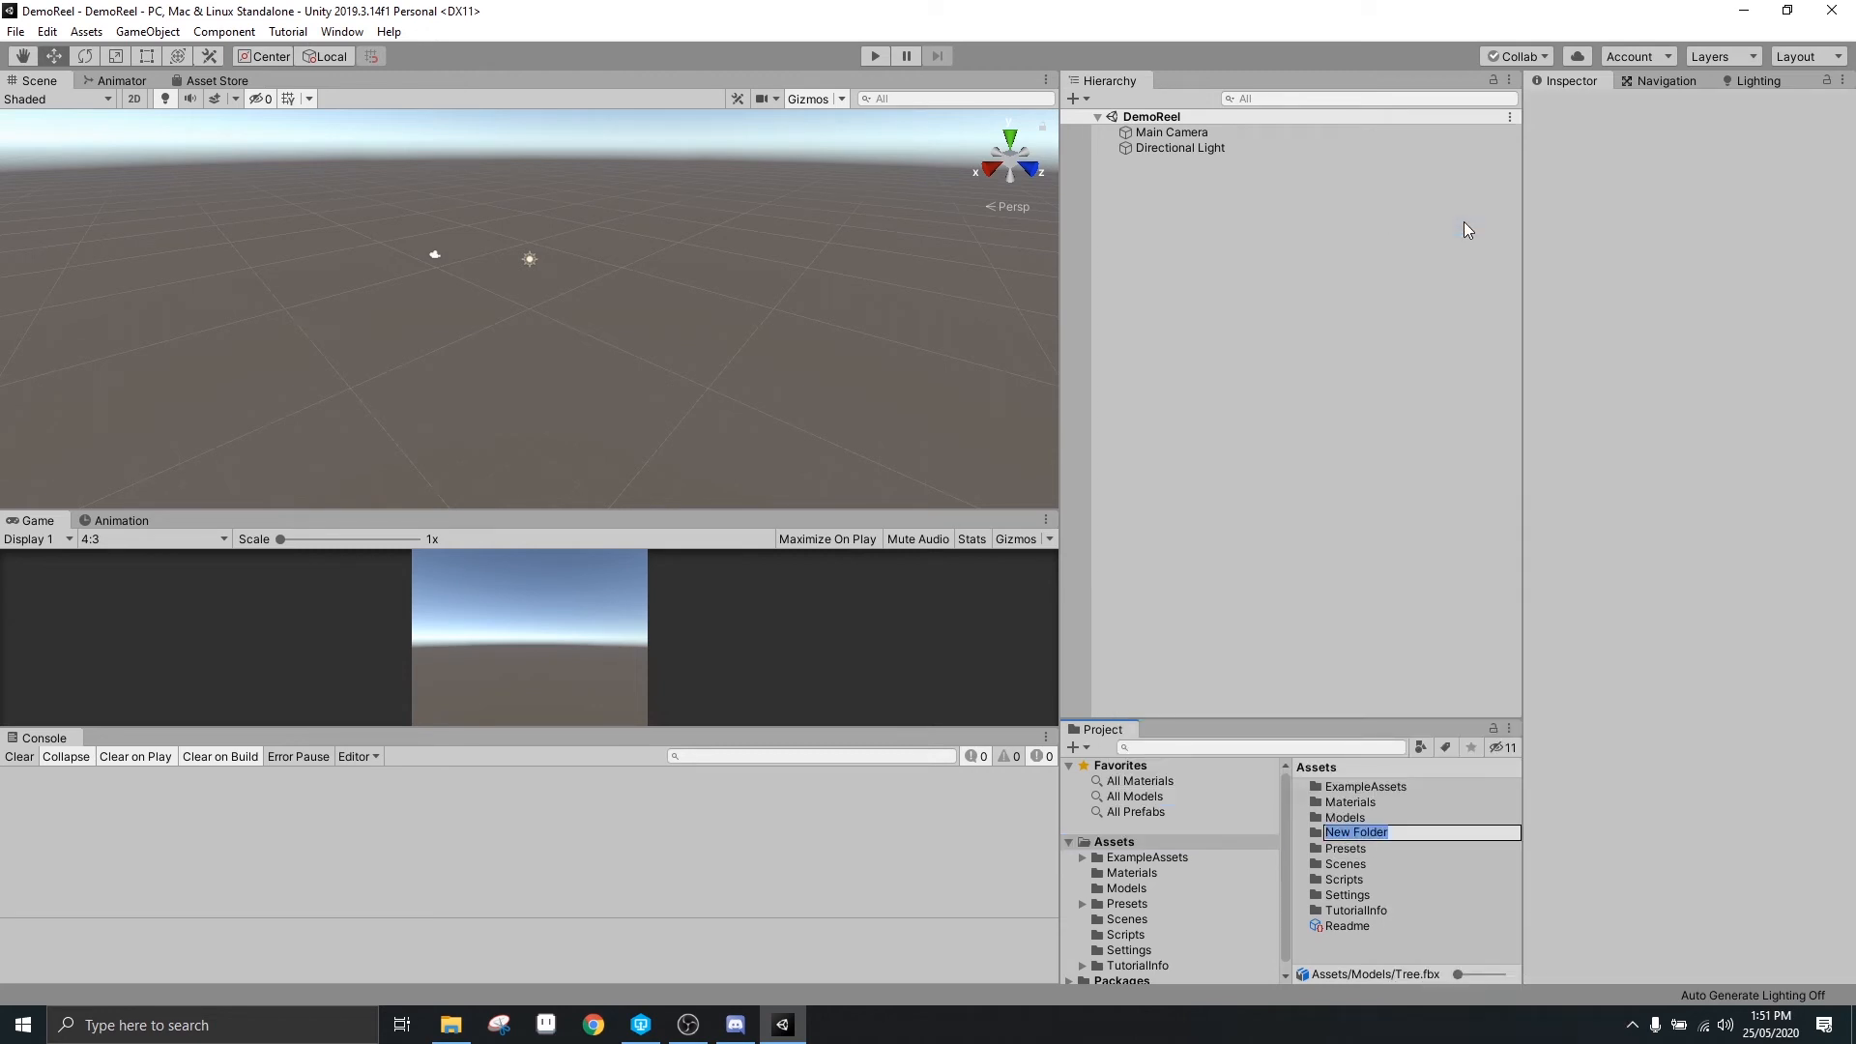
pyautogui.write('Ar')
pyautogui.press('BackSpace')
pyautogui.press('Return')
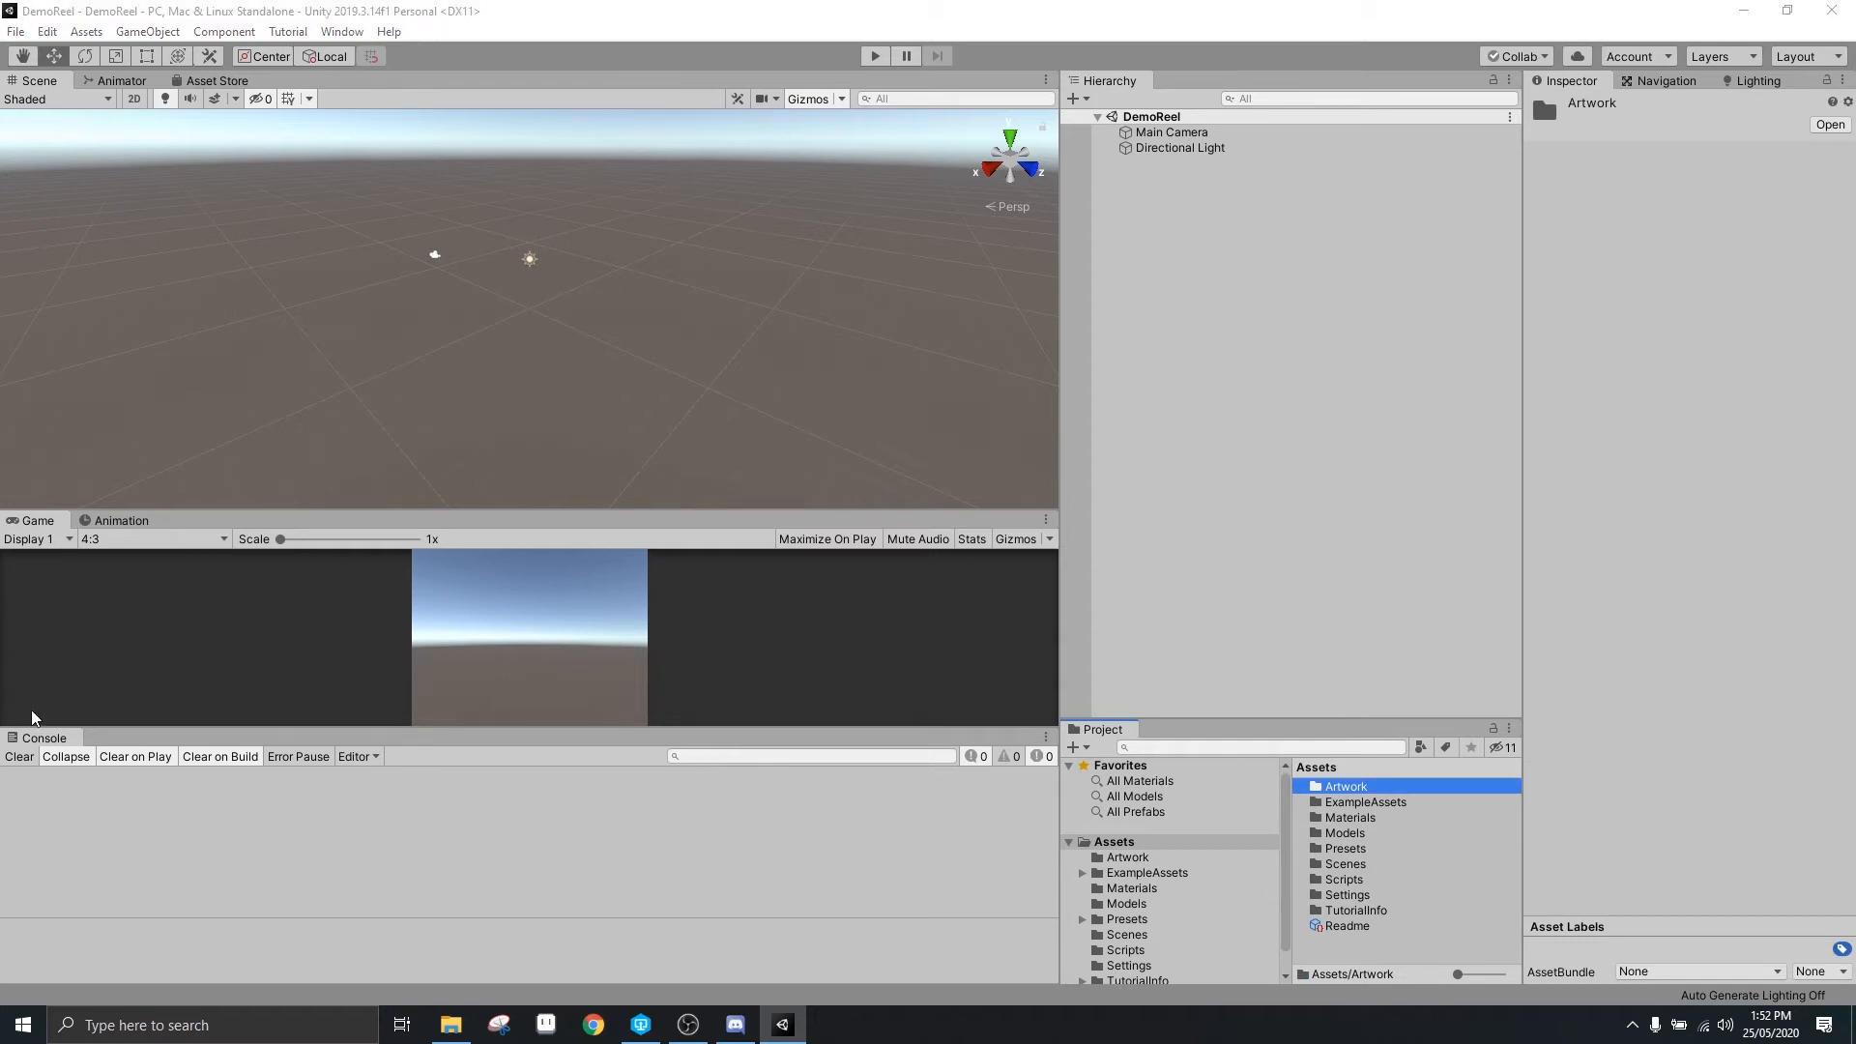
pyautogui.doubleClick(1335, 788)
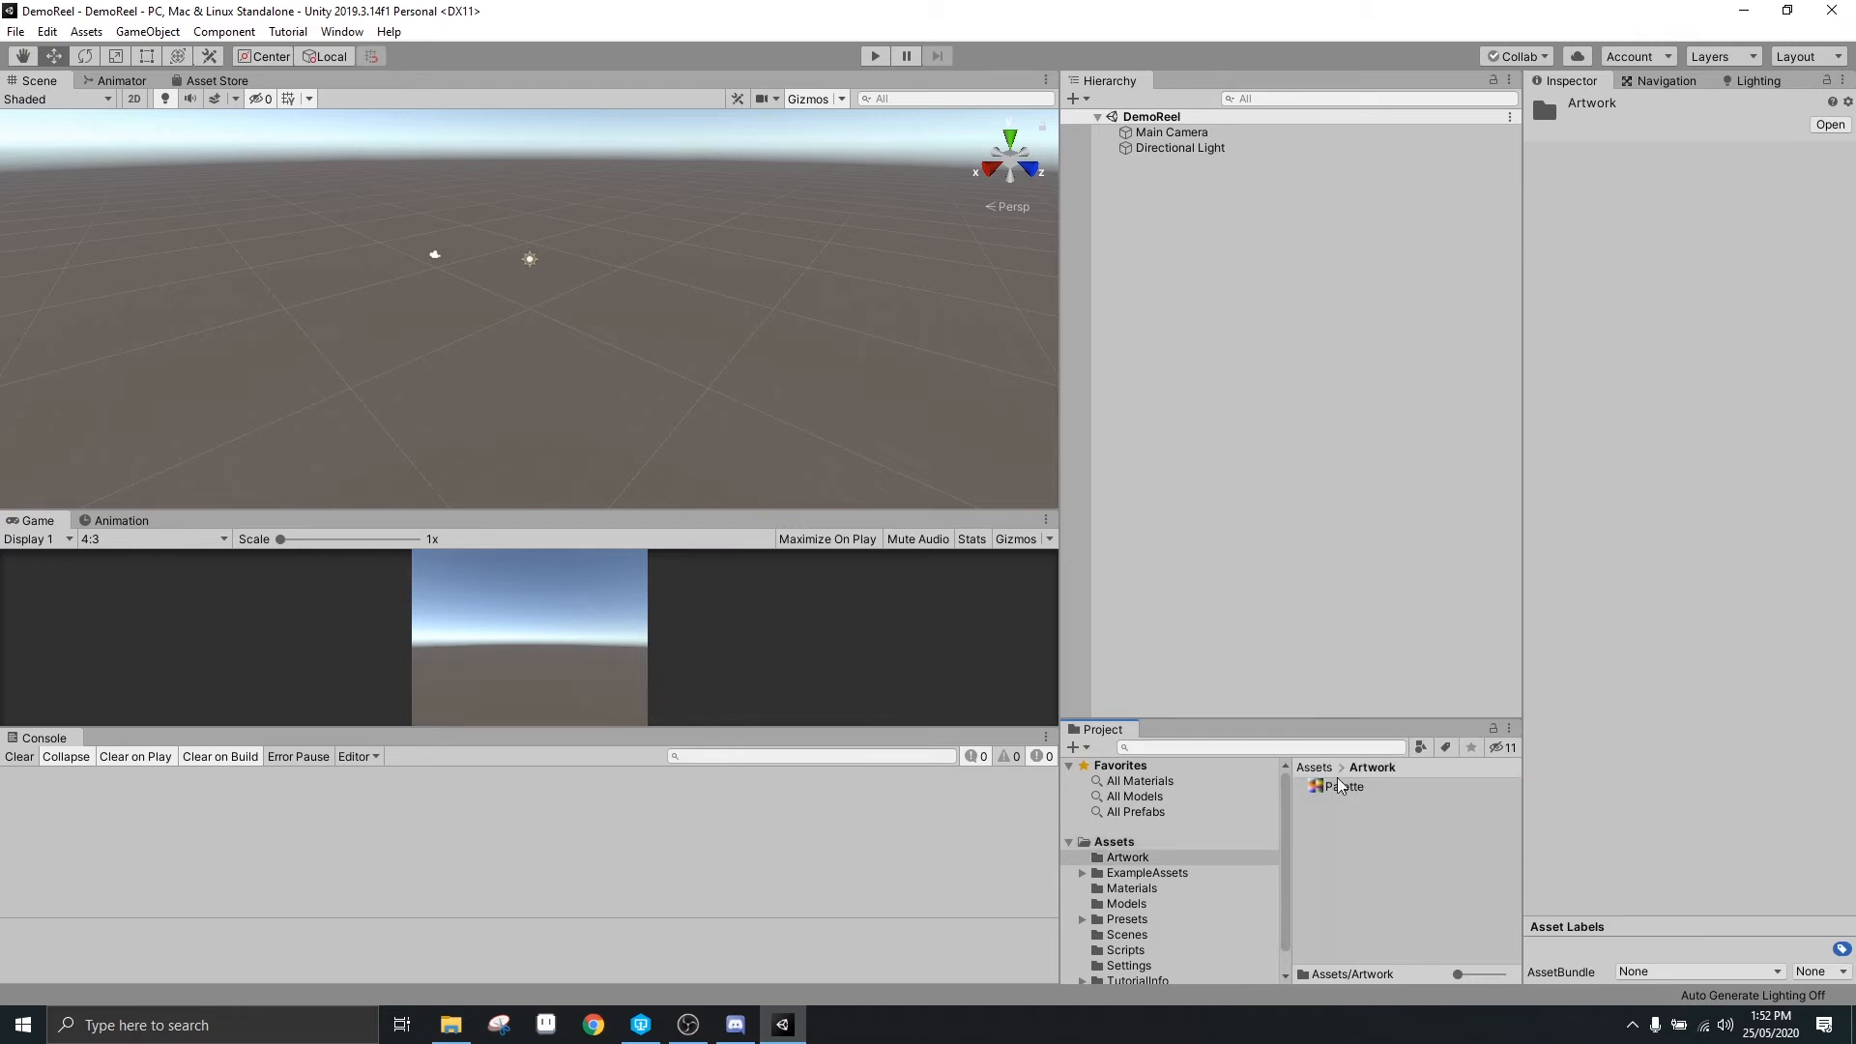
# Create a new material named Common in the Materials folder
pyautogui.scroll(-1, 1218, 816)
pyautogui.click(1113, 818)
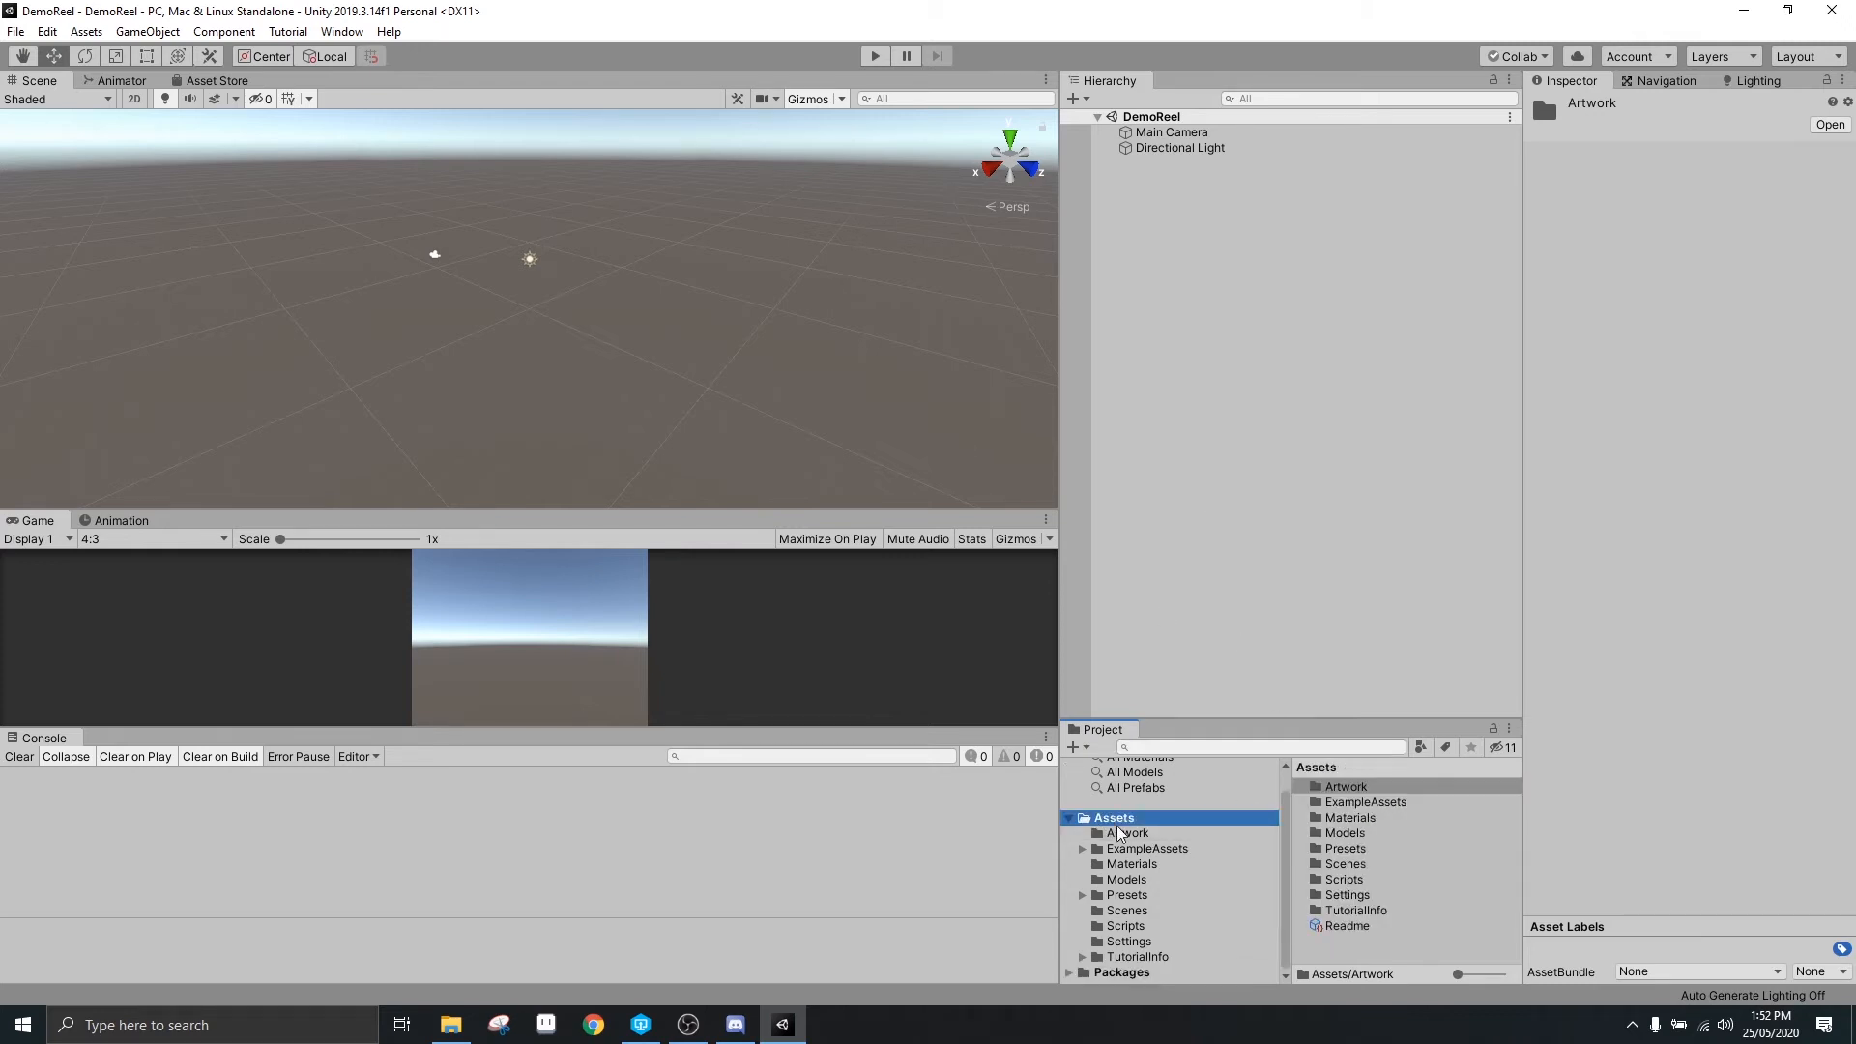
pyautogui.rightClick(1119, 820)
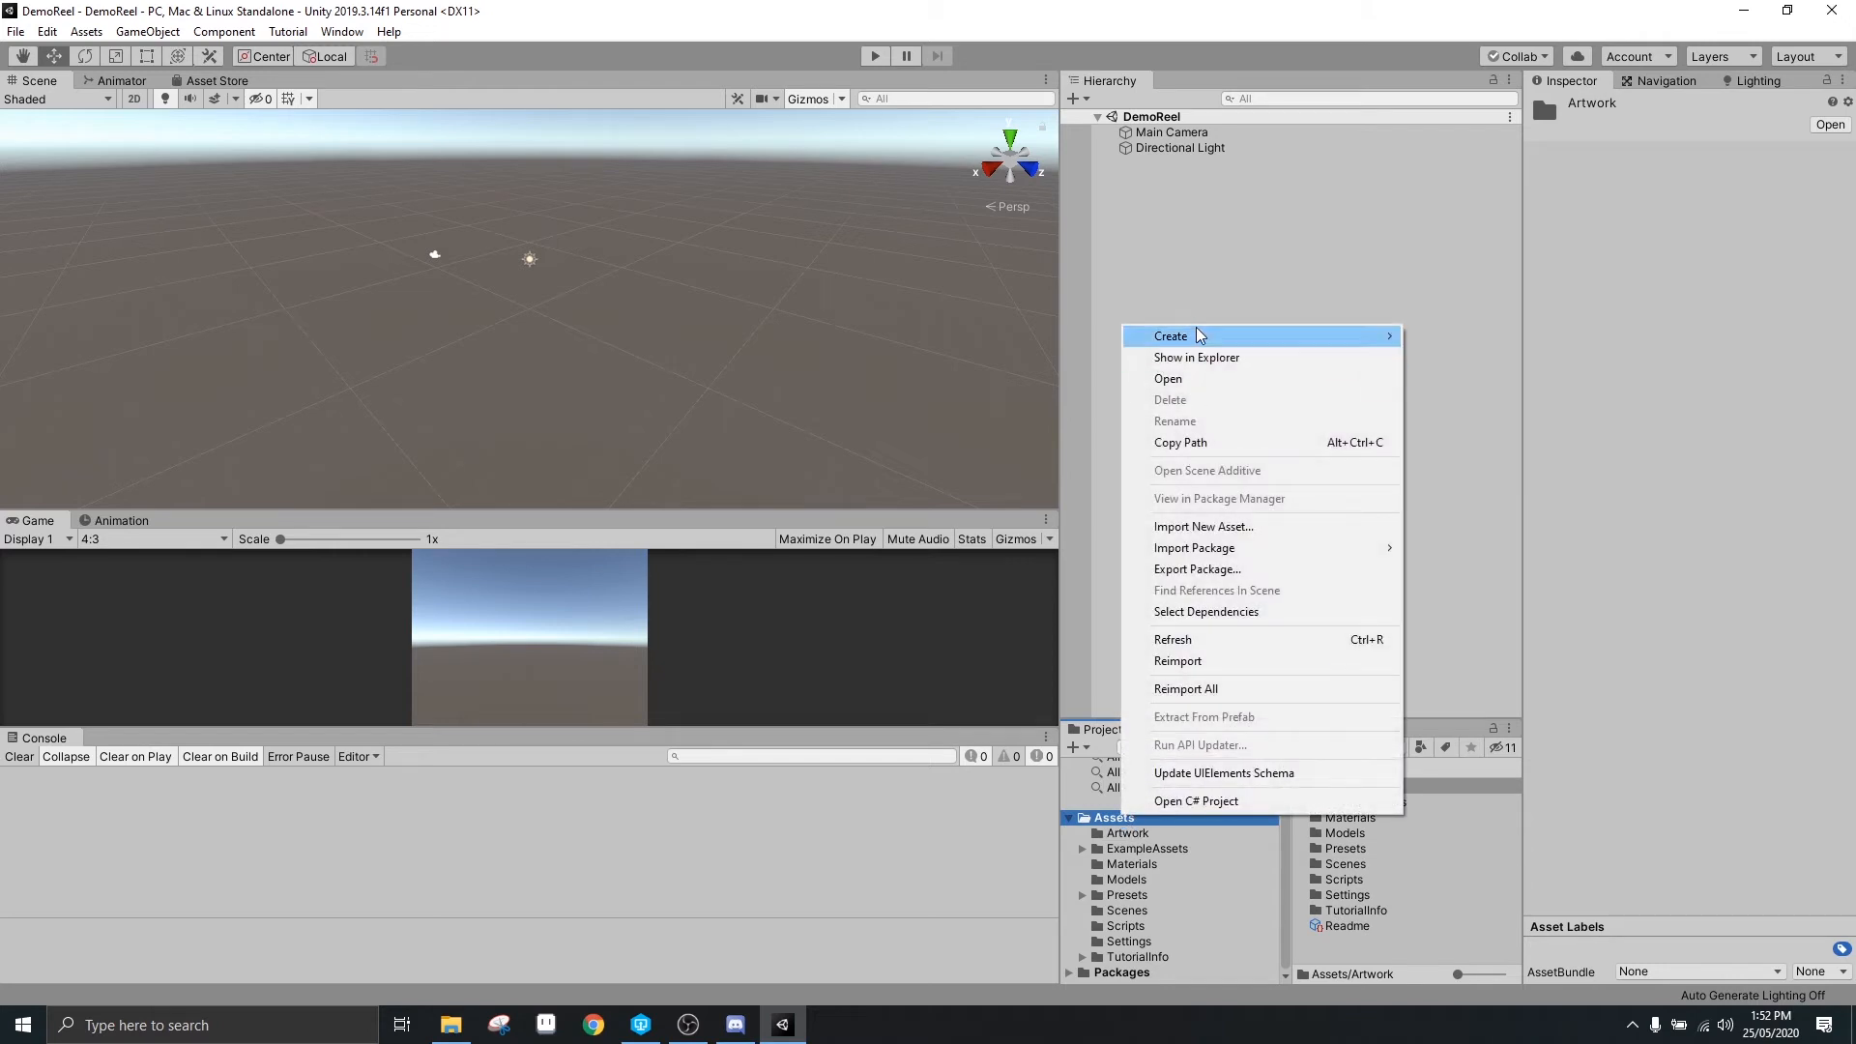
pyautogui.click(1147, 865)
pyautogui.click(1147, 864)
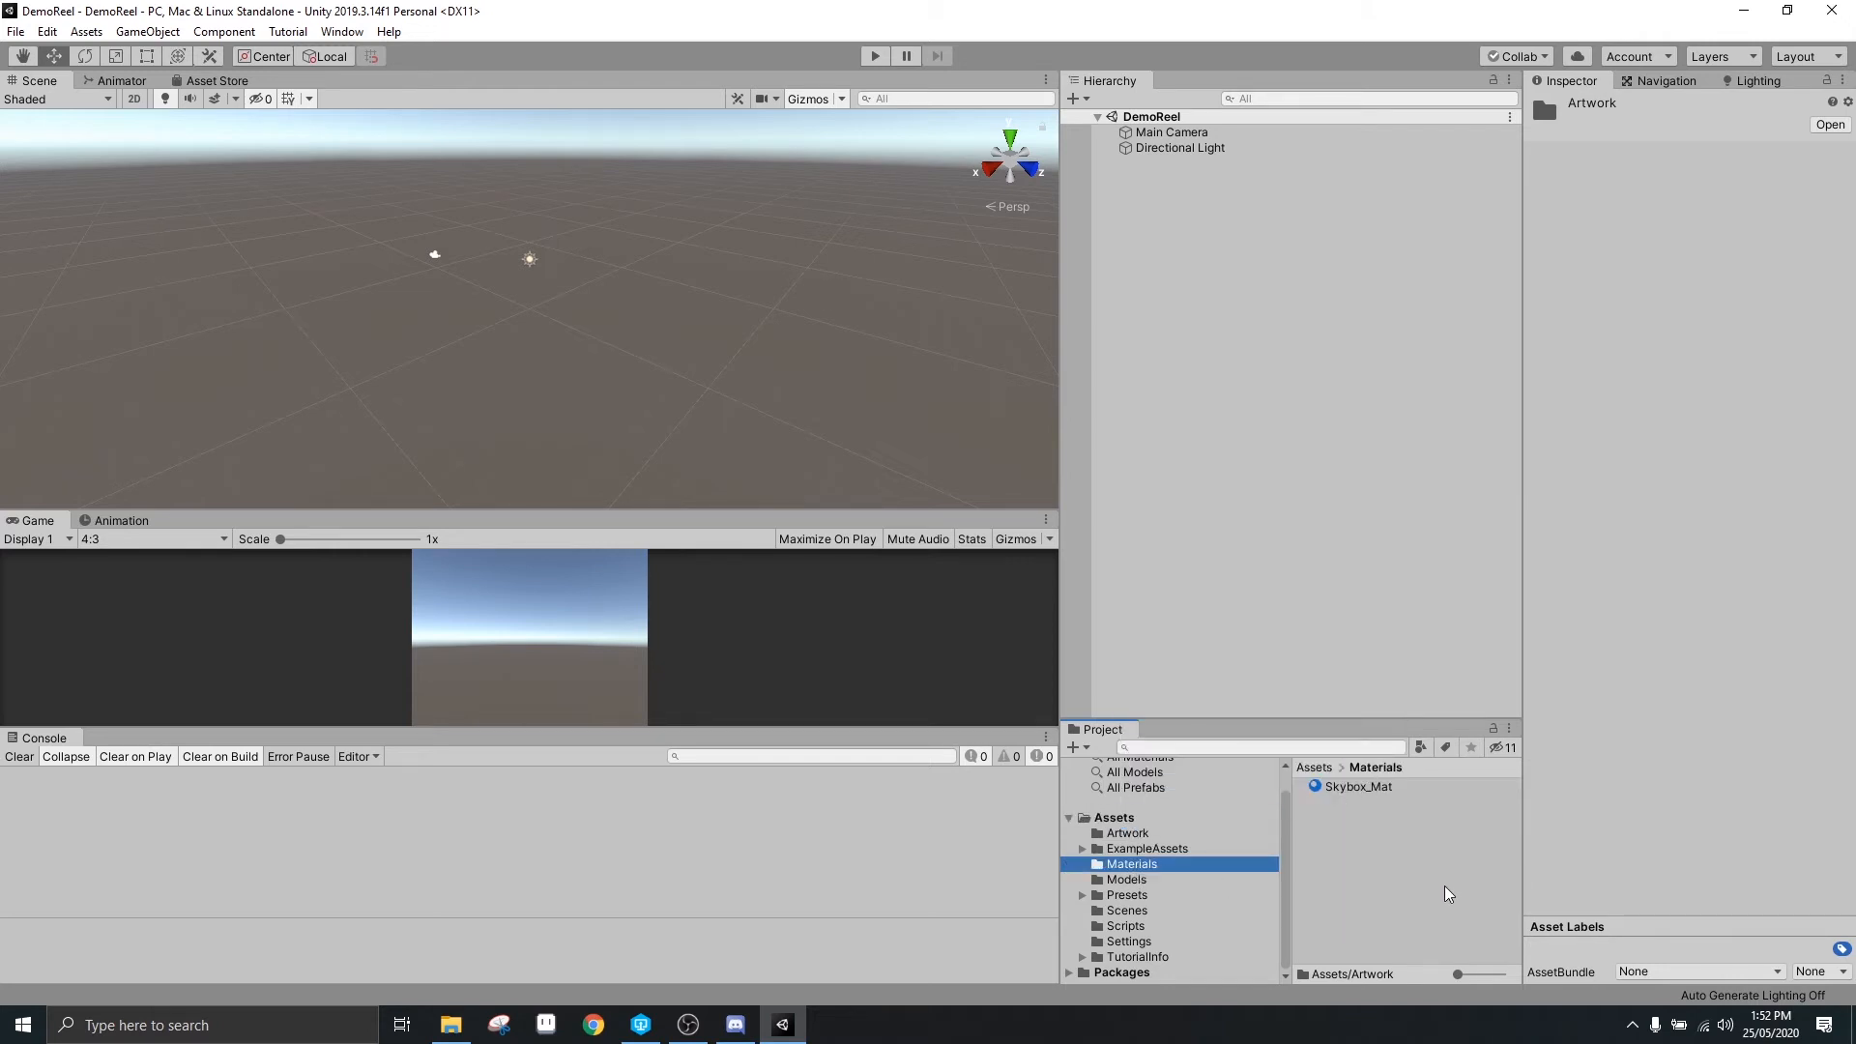
pyautogui.rightClick(1332, 843)
pyautogui.moveTo(1382, 356)
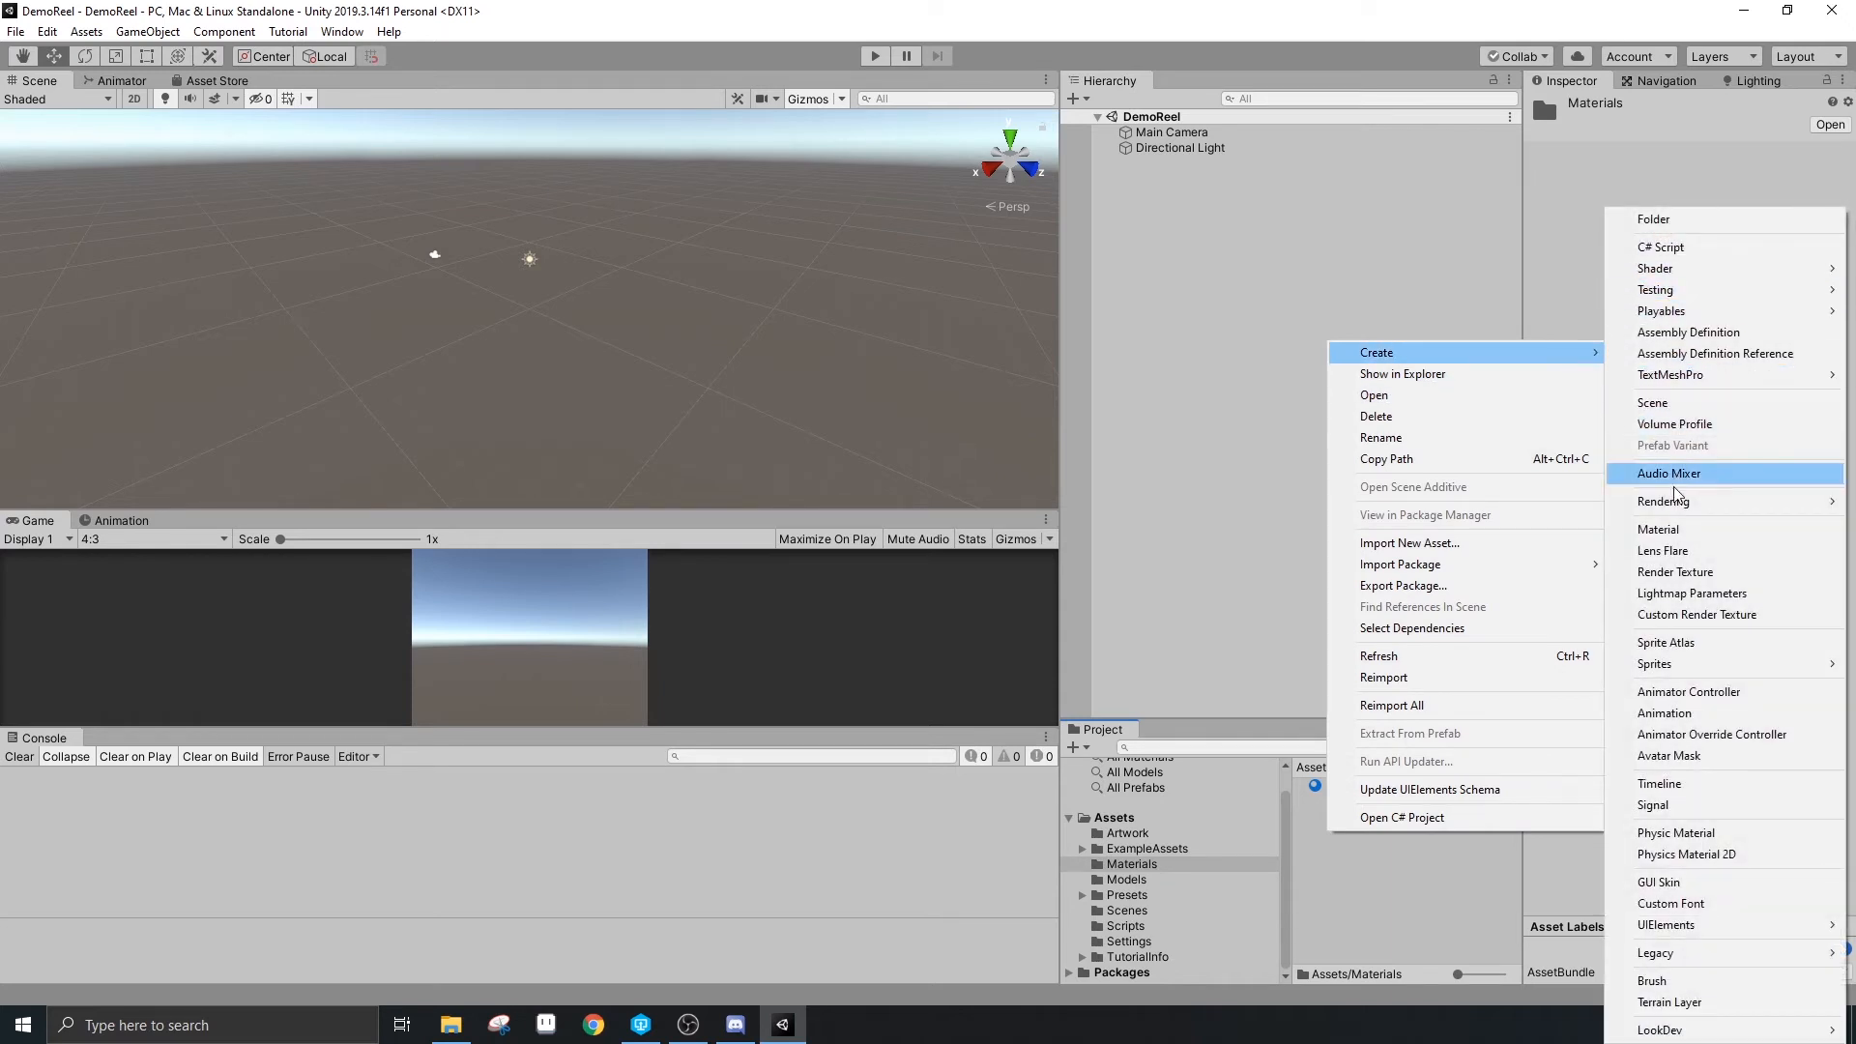
pyautogui.click(1659, 529)
pyautogui.write('C')
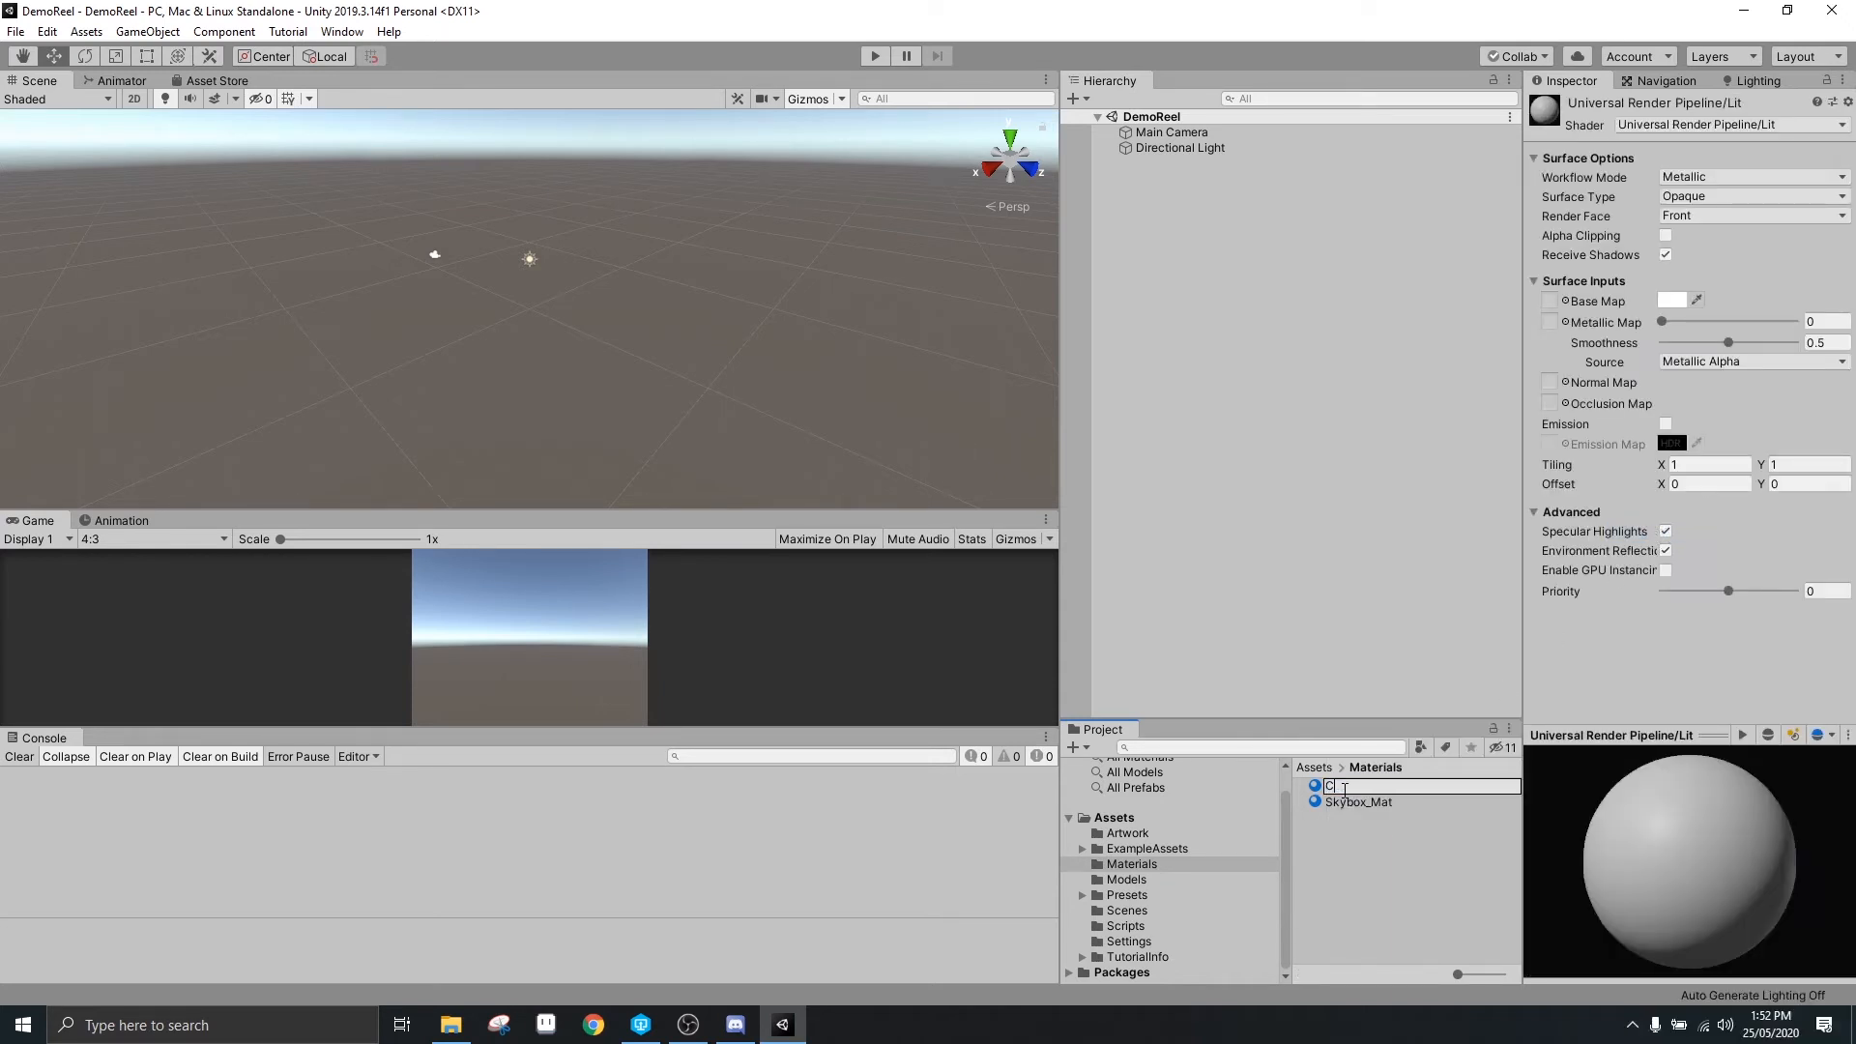
pyautogui.write('ommon')
pyautogui.press('Return')
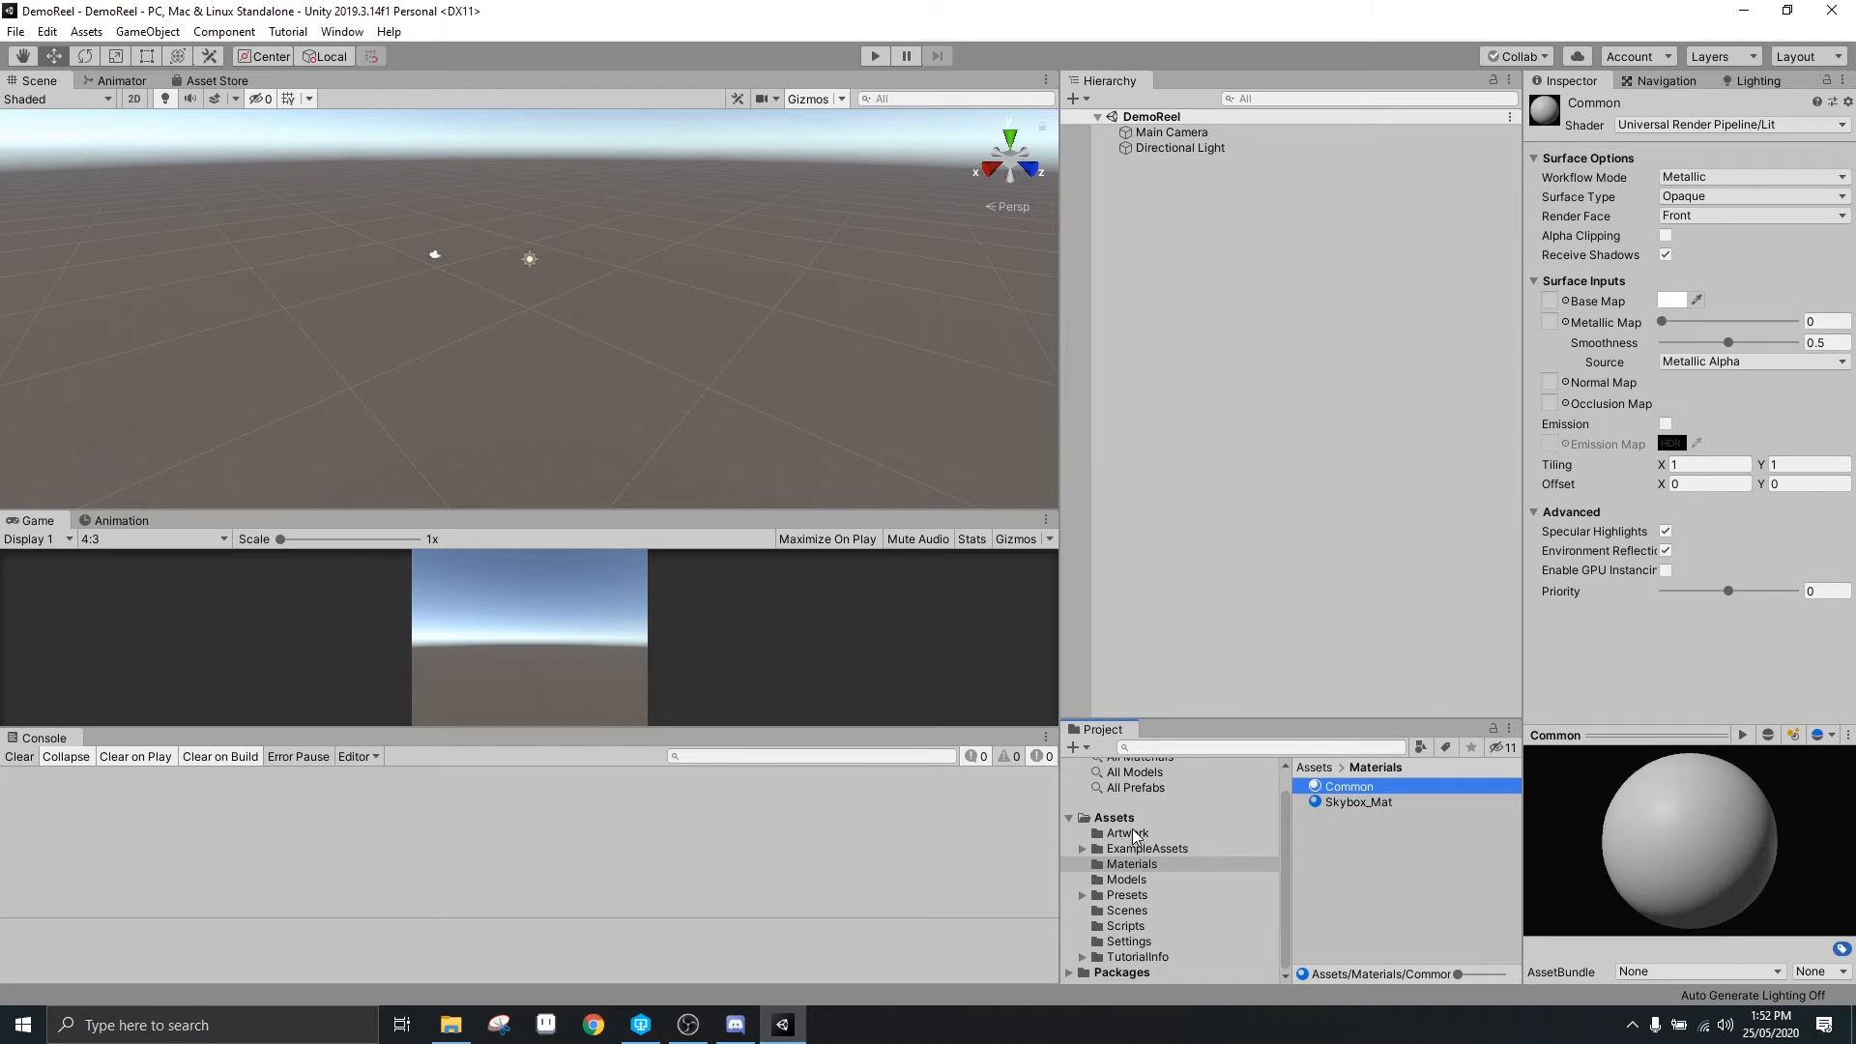
# Assign the Palette texture from the Artwork folder as the Common material's Base Map
pyautogui.click(1127, 833)
pyautogui.moveTo(1338, 786); pyautogui.dragTo(1550, 308)
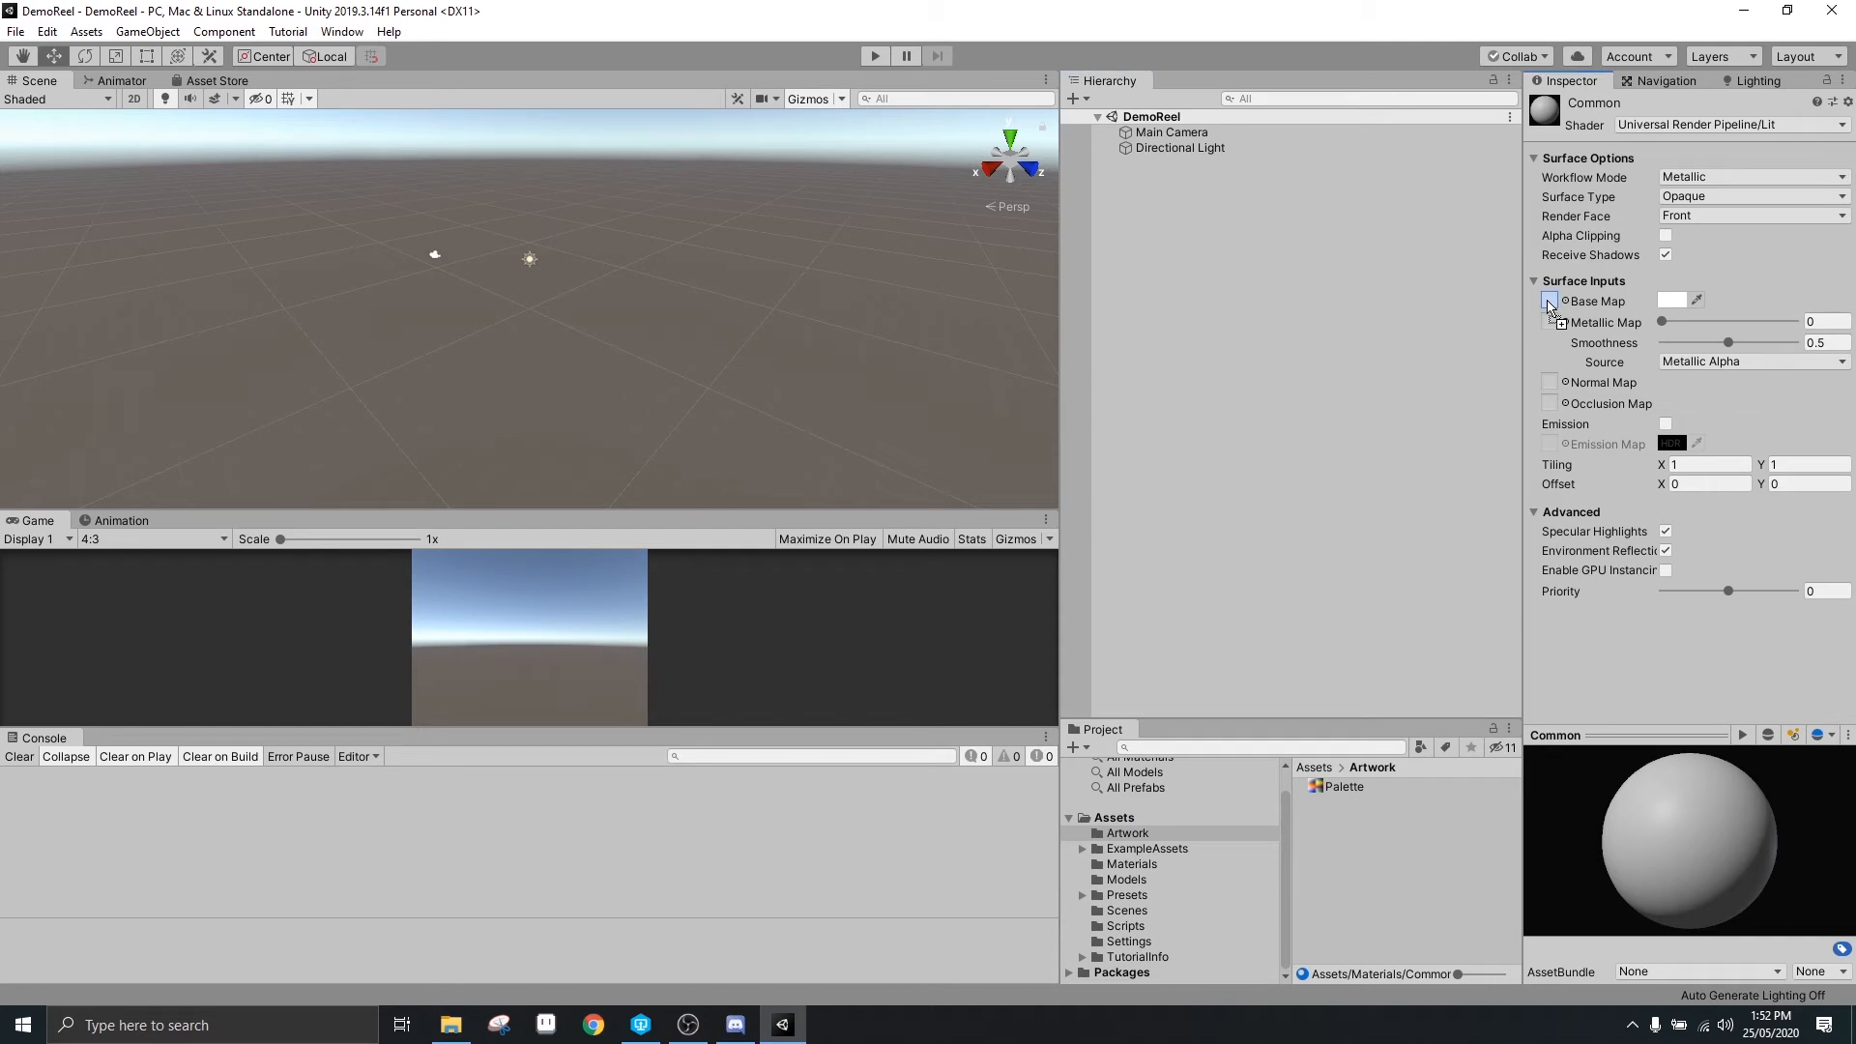
pyautogui.moveTo(1549, 308); pyautogui.dragTo(1550, 303)
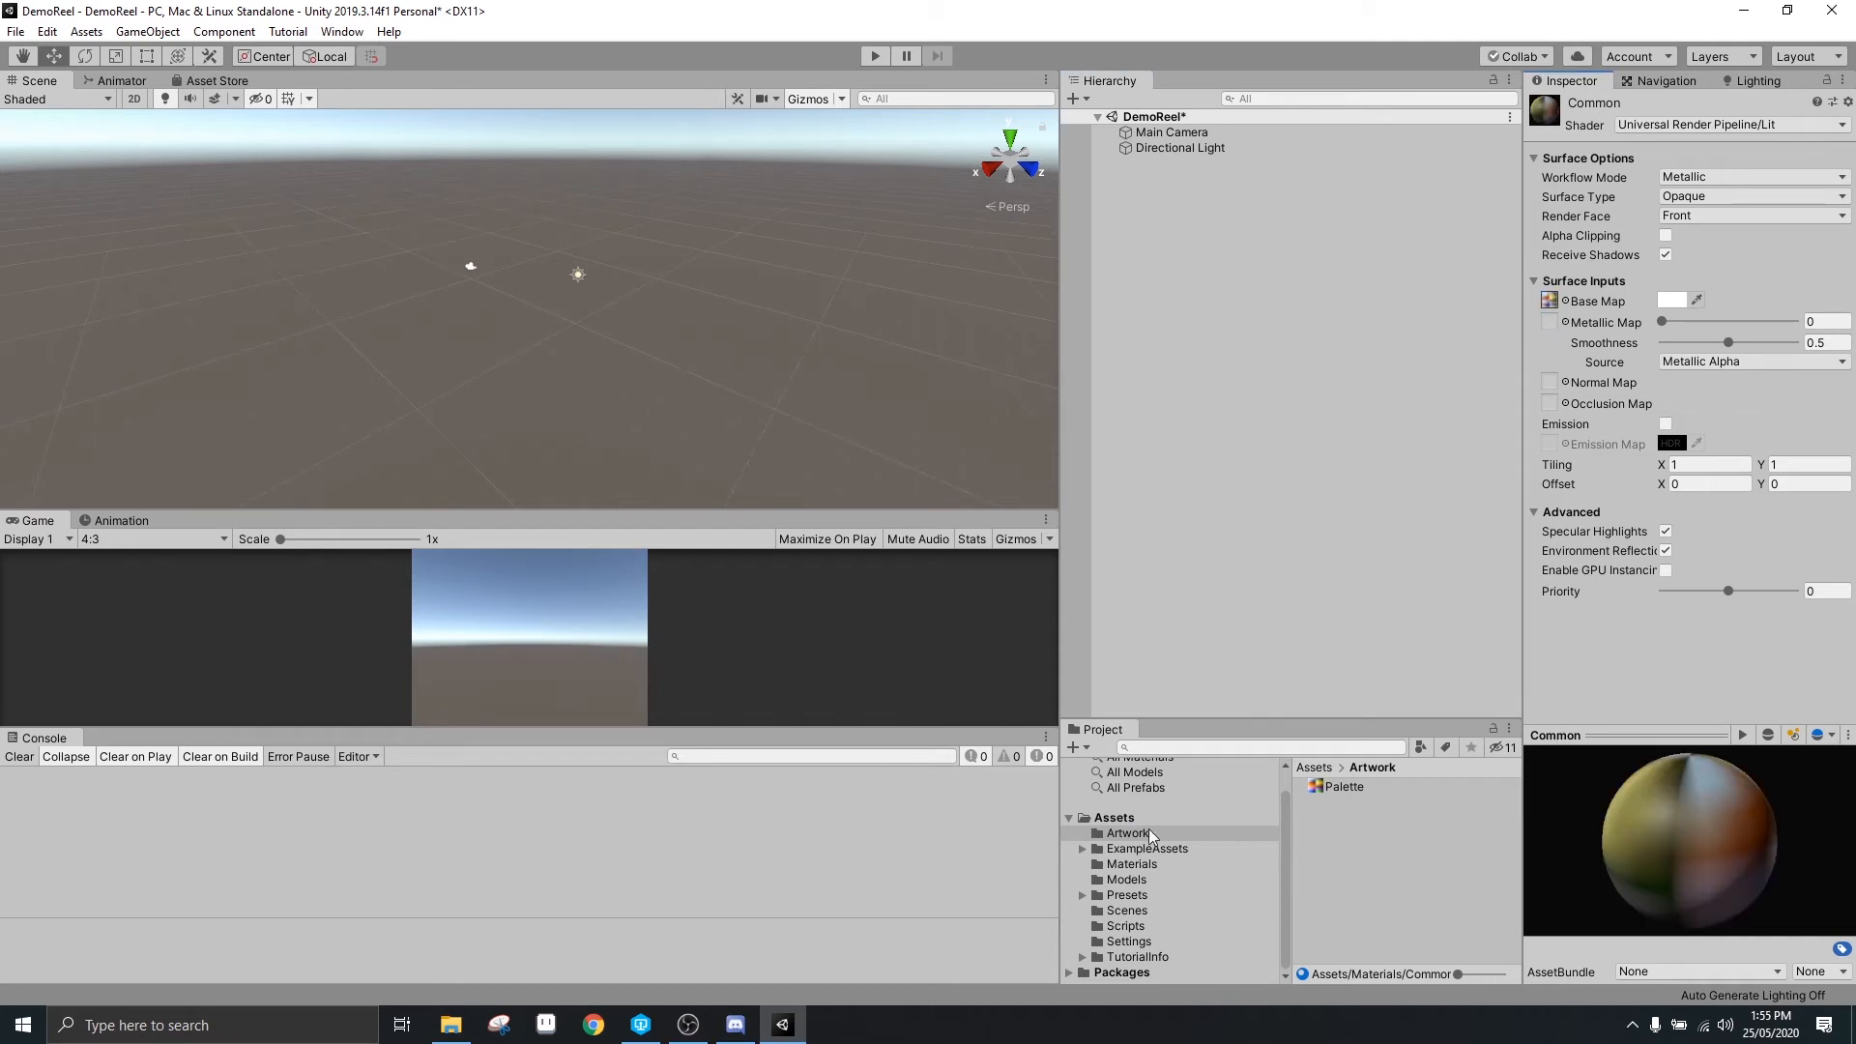
# Apply Sprite (2D and UI) type, Point (no filter) filtering and RGBA 32 bit format to the Palette texture, and check the Common material's preview
pyautogui.click(1345, 787)
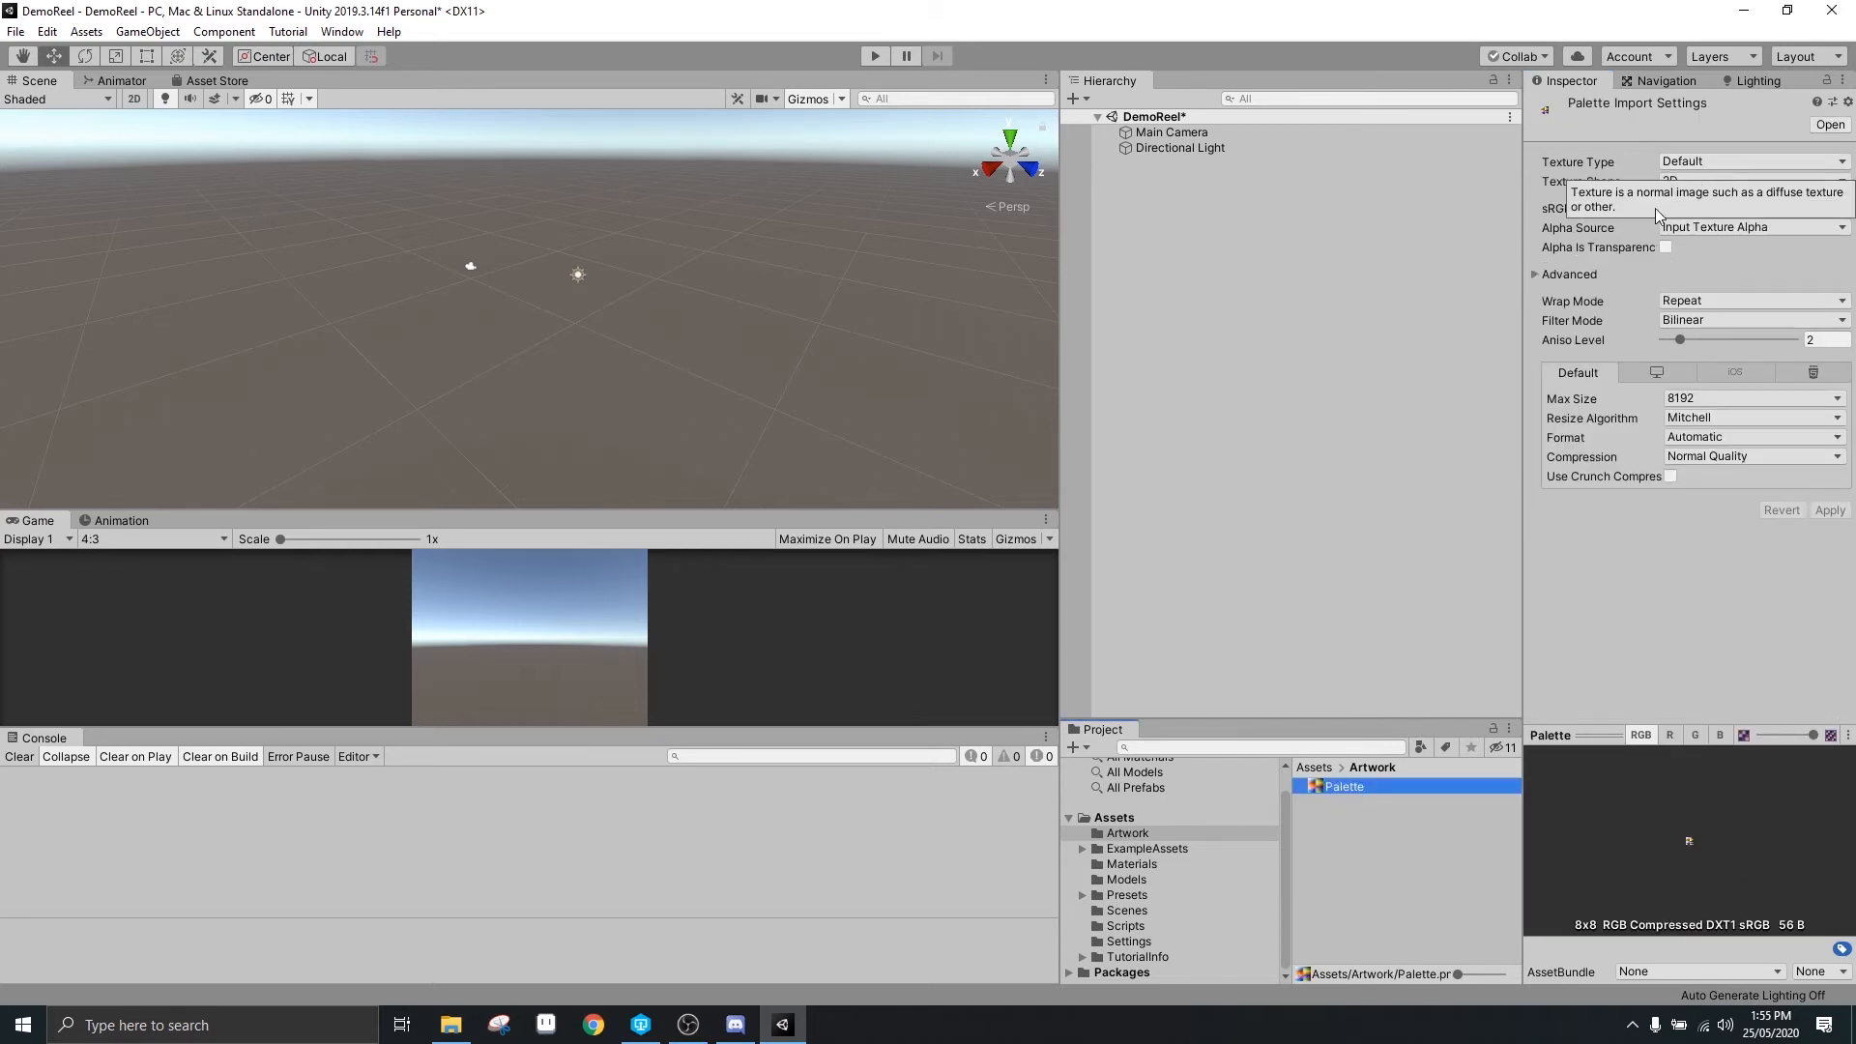
pyautogui.click(1709, 161)
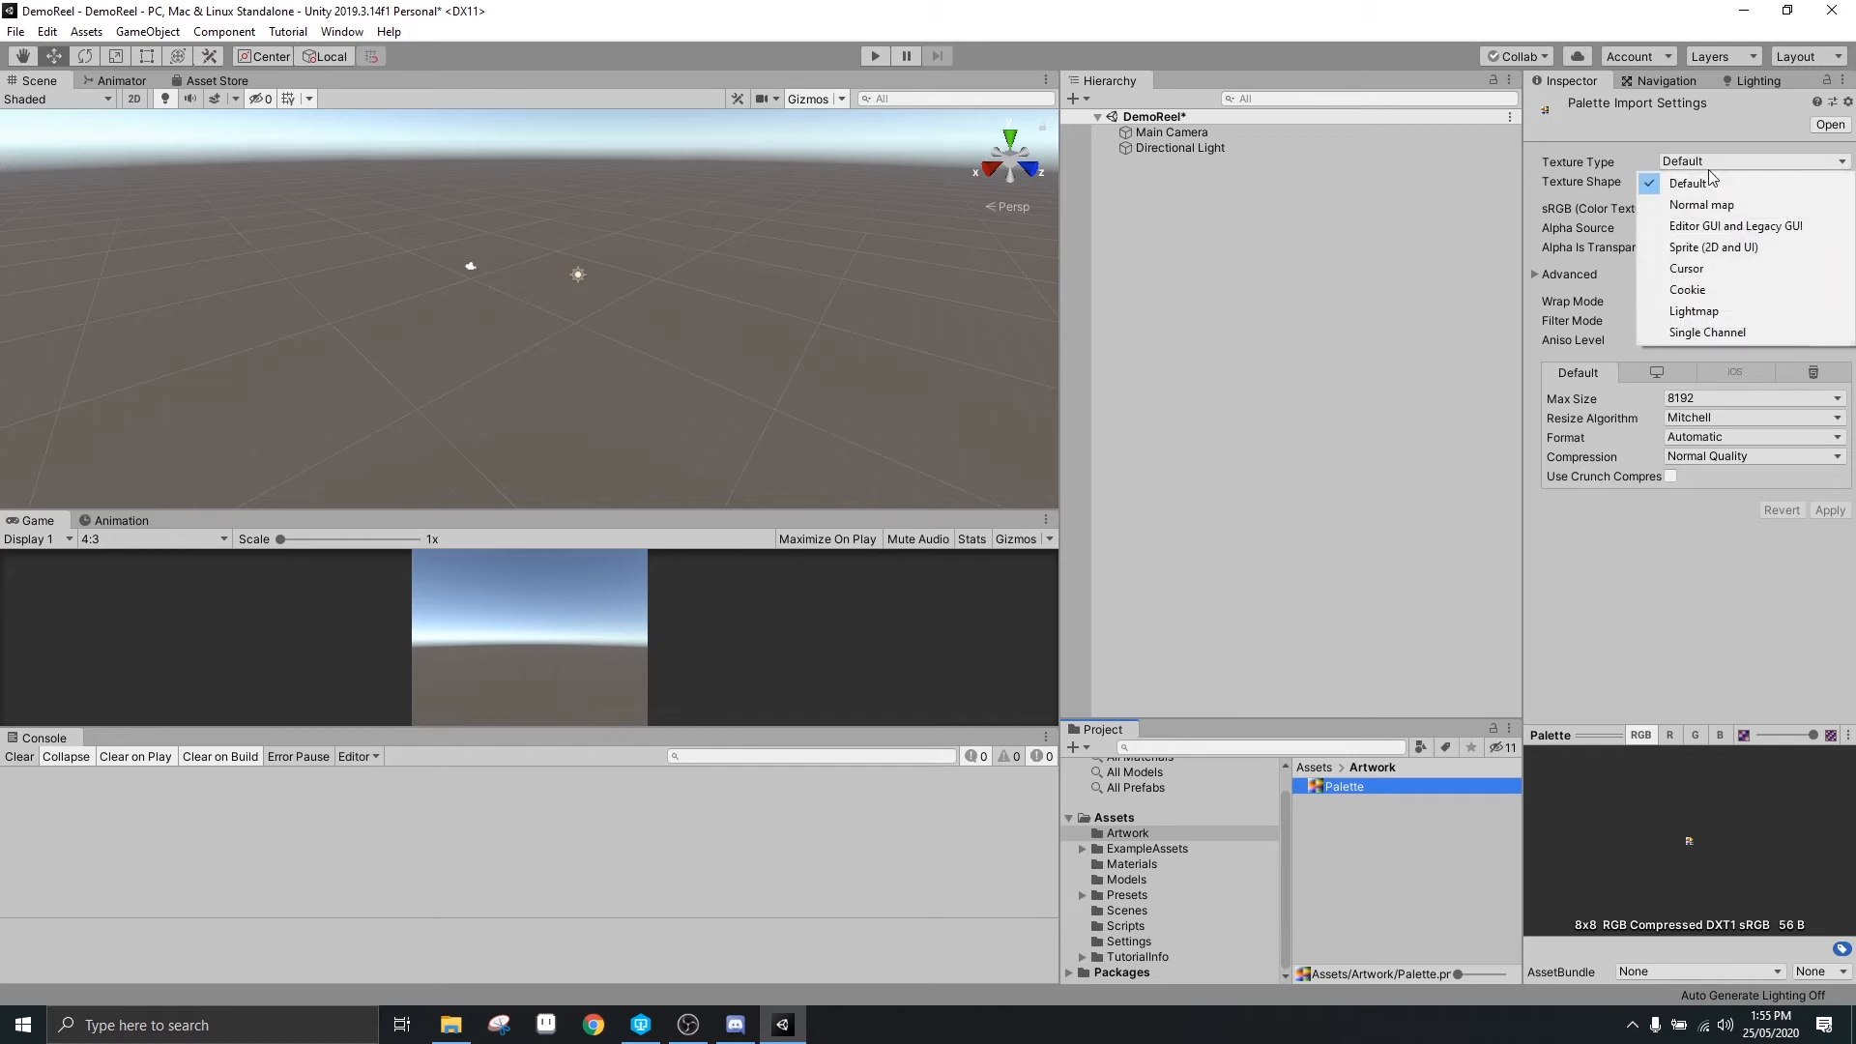
pyautogui.click(1714, 247)
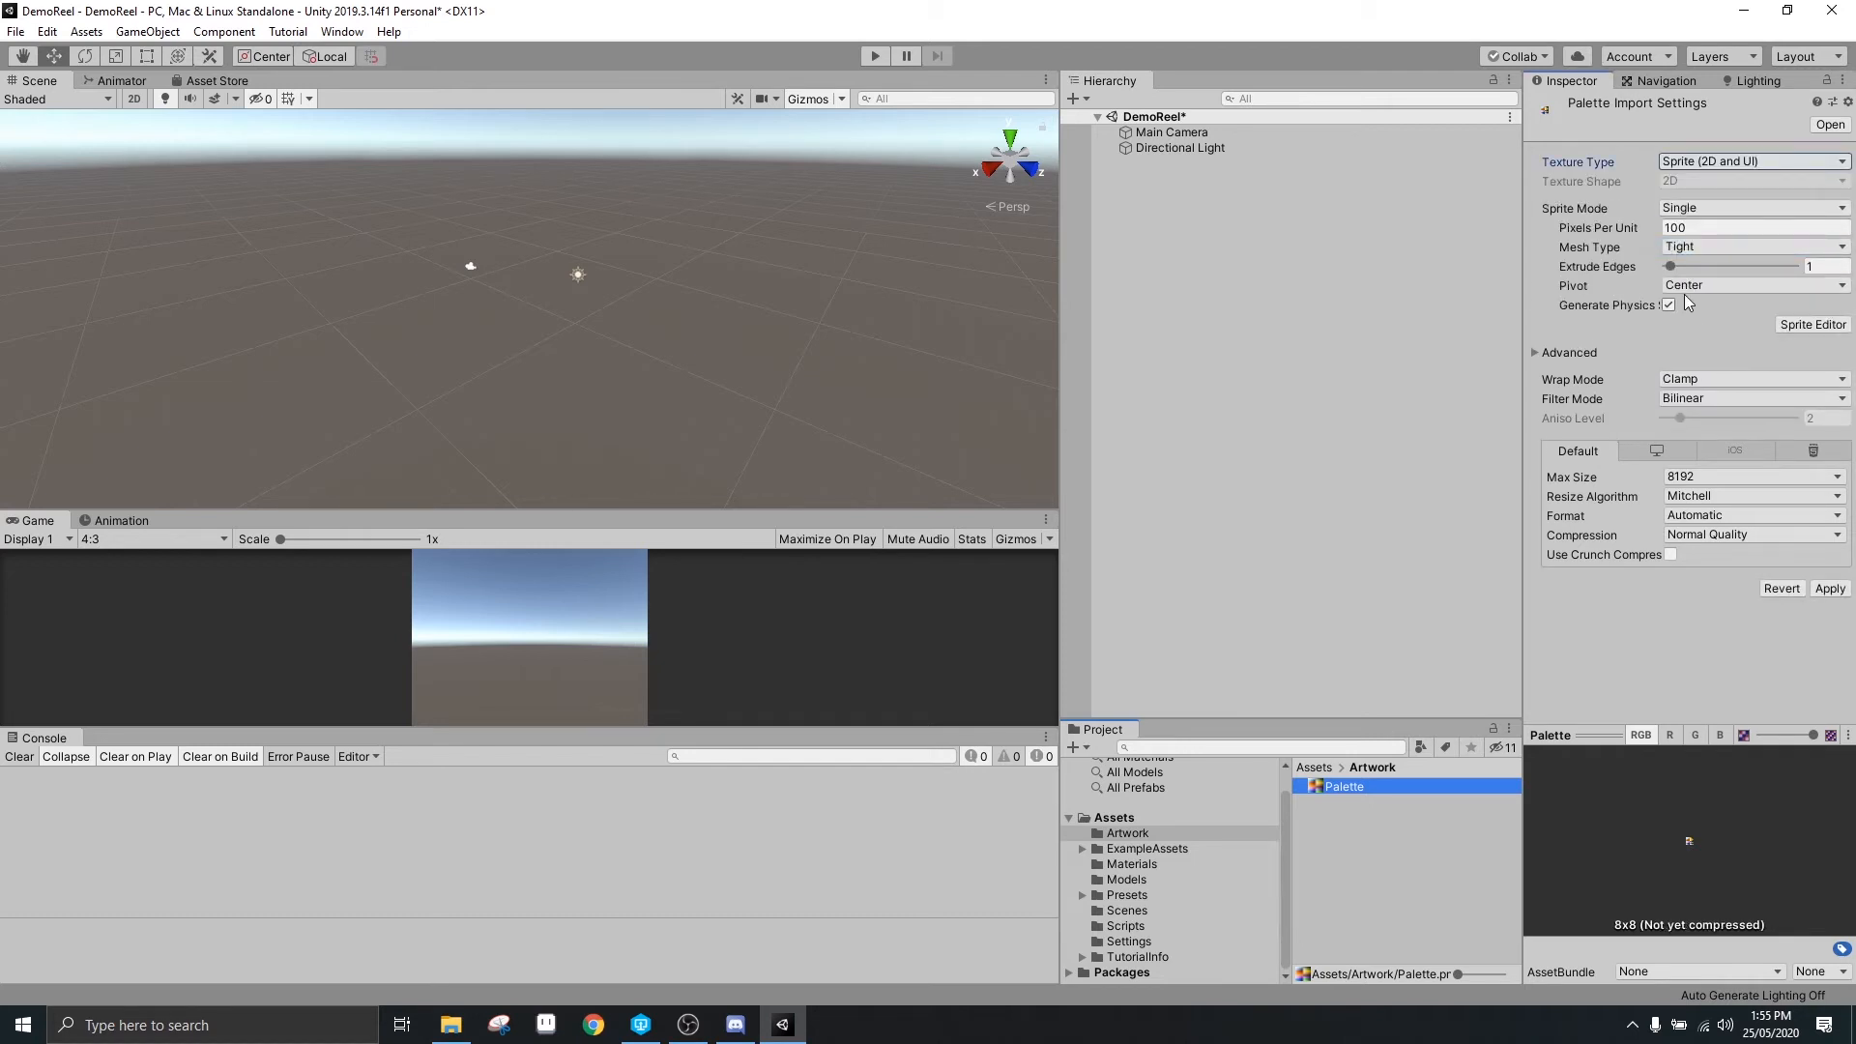
pyautogui.click(1699, 404)
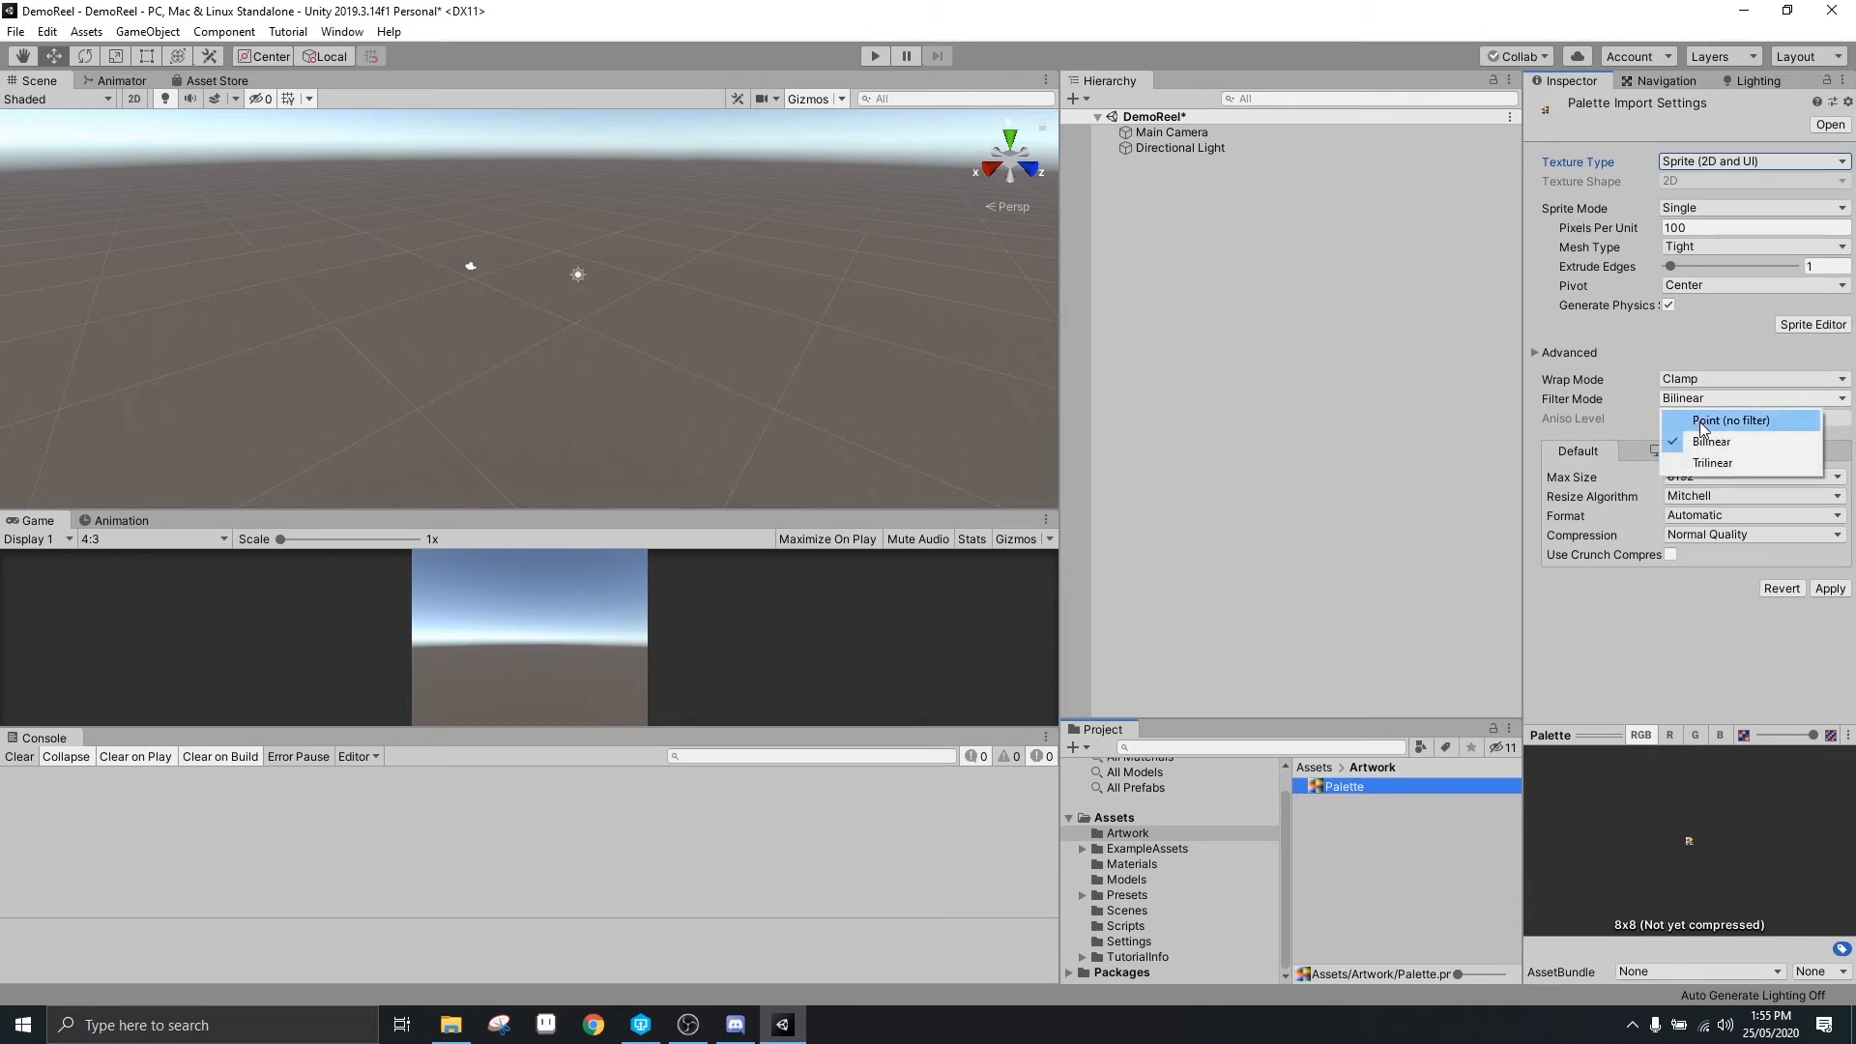
pyautogui.click(1703, 423)
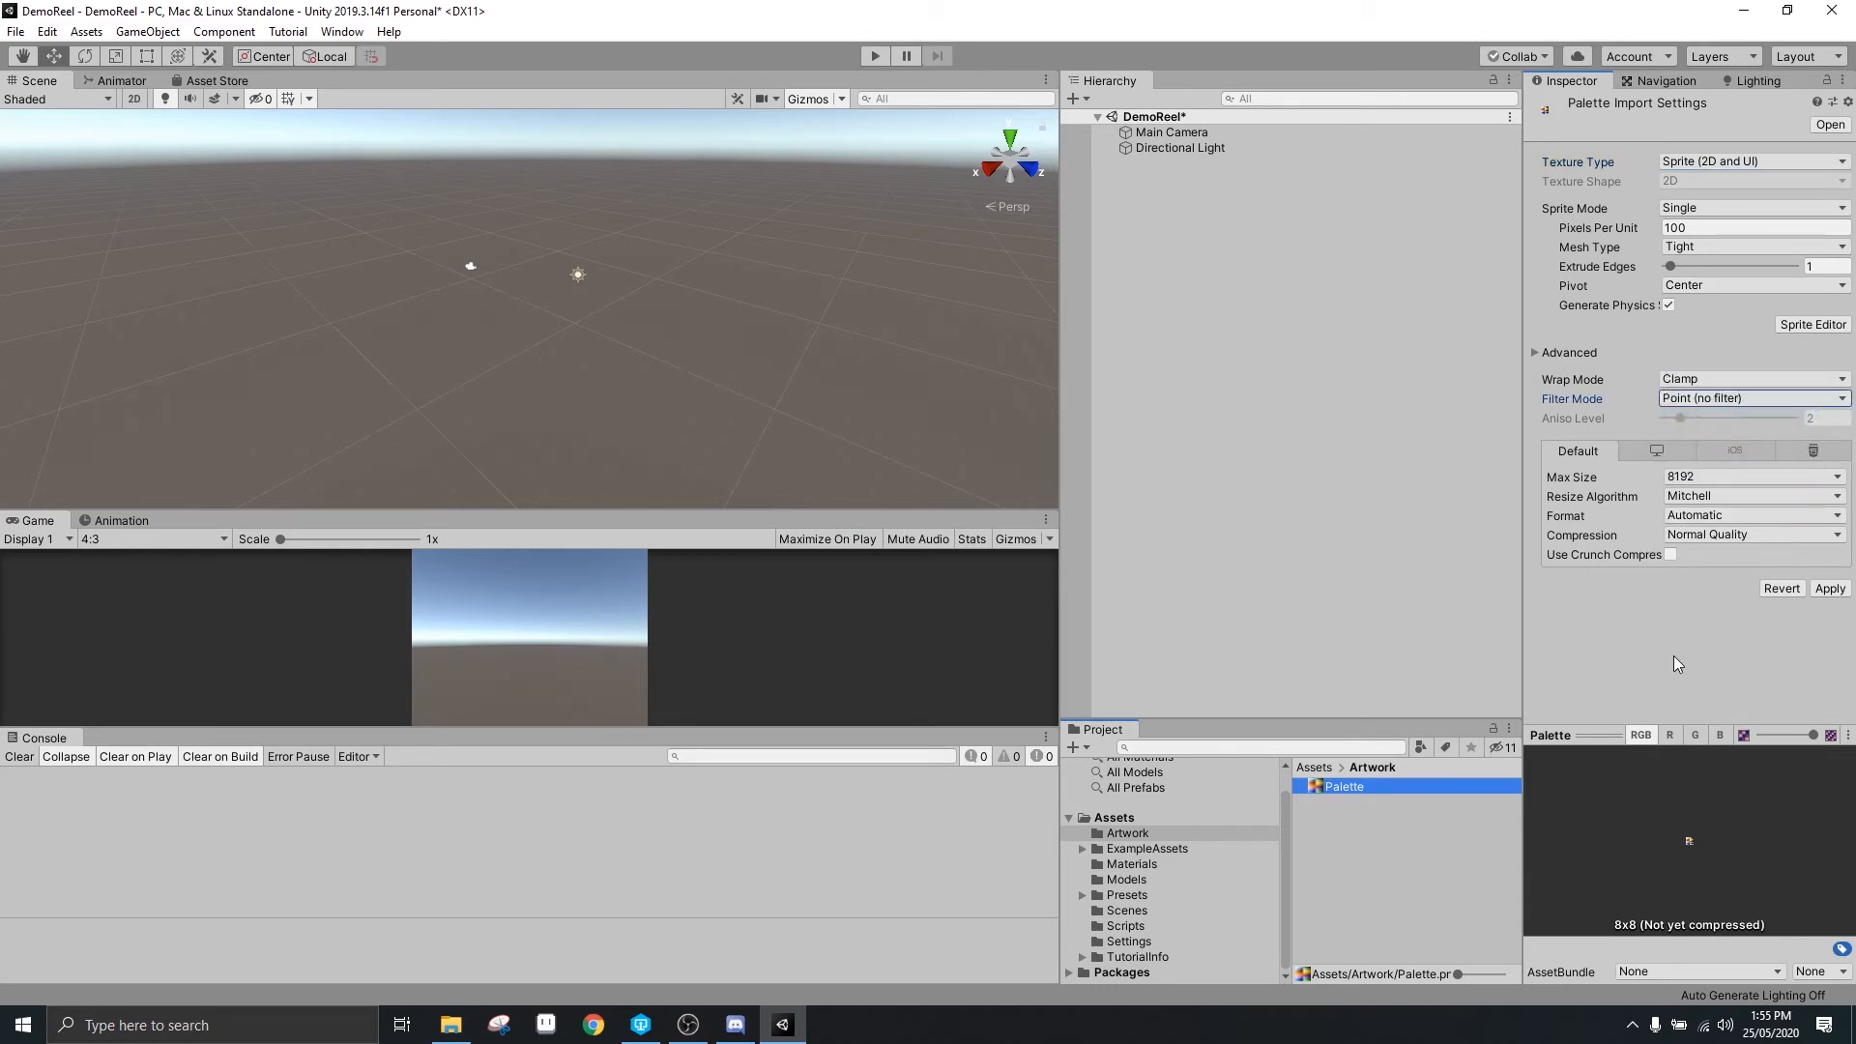
pyautogui.click(1680, 516)
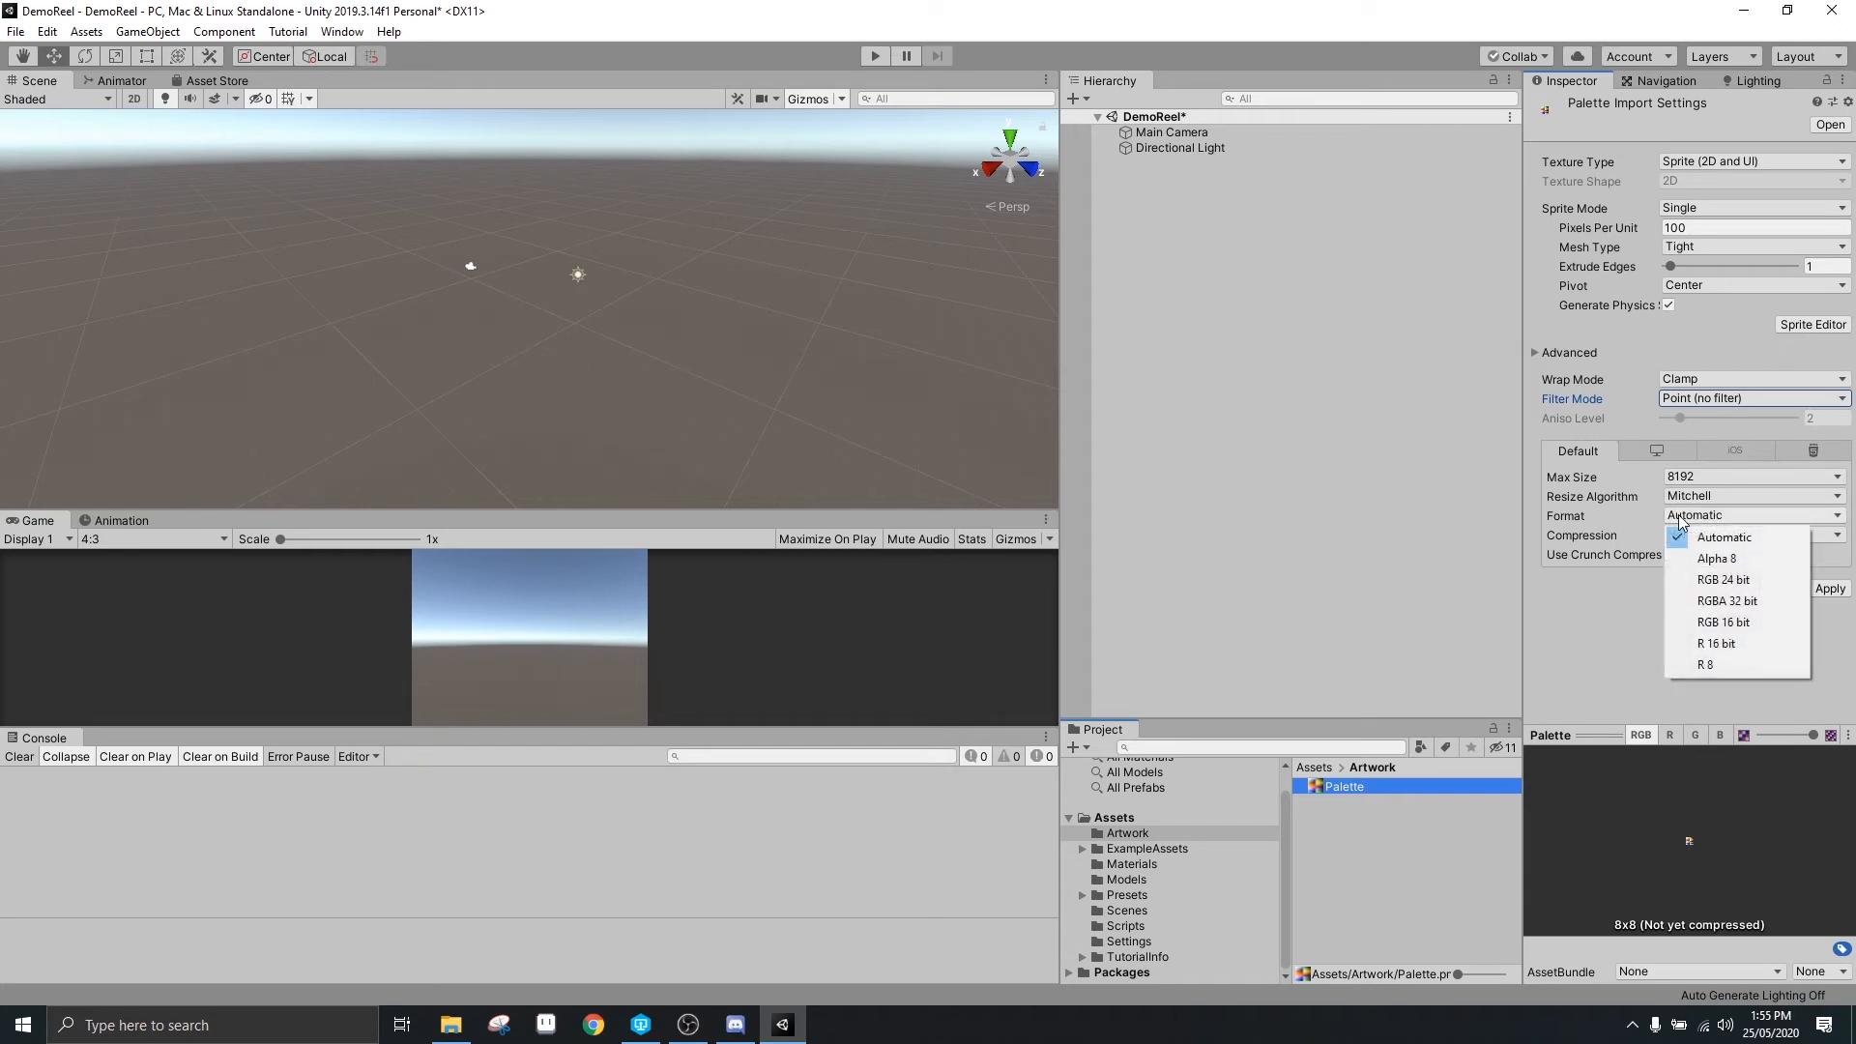
pyautogui.click(1738, 602)
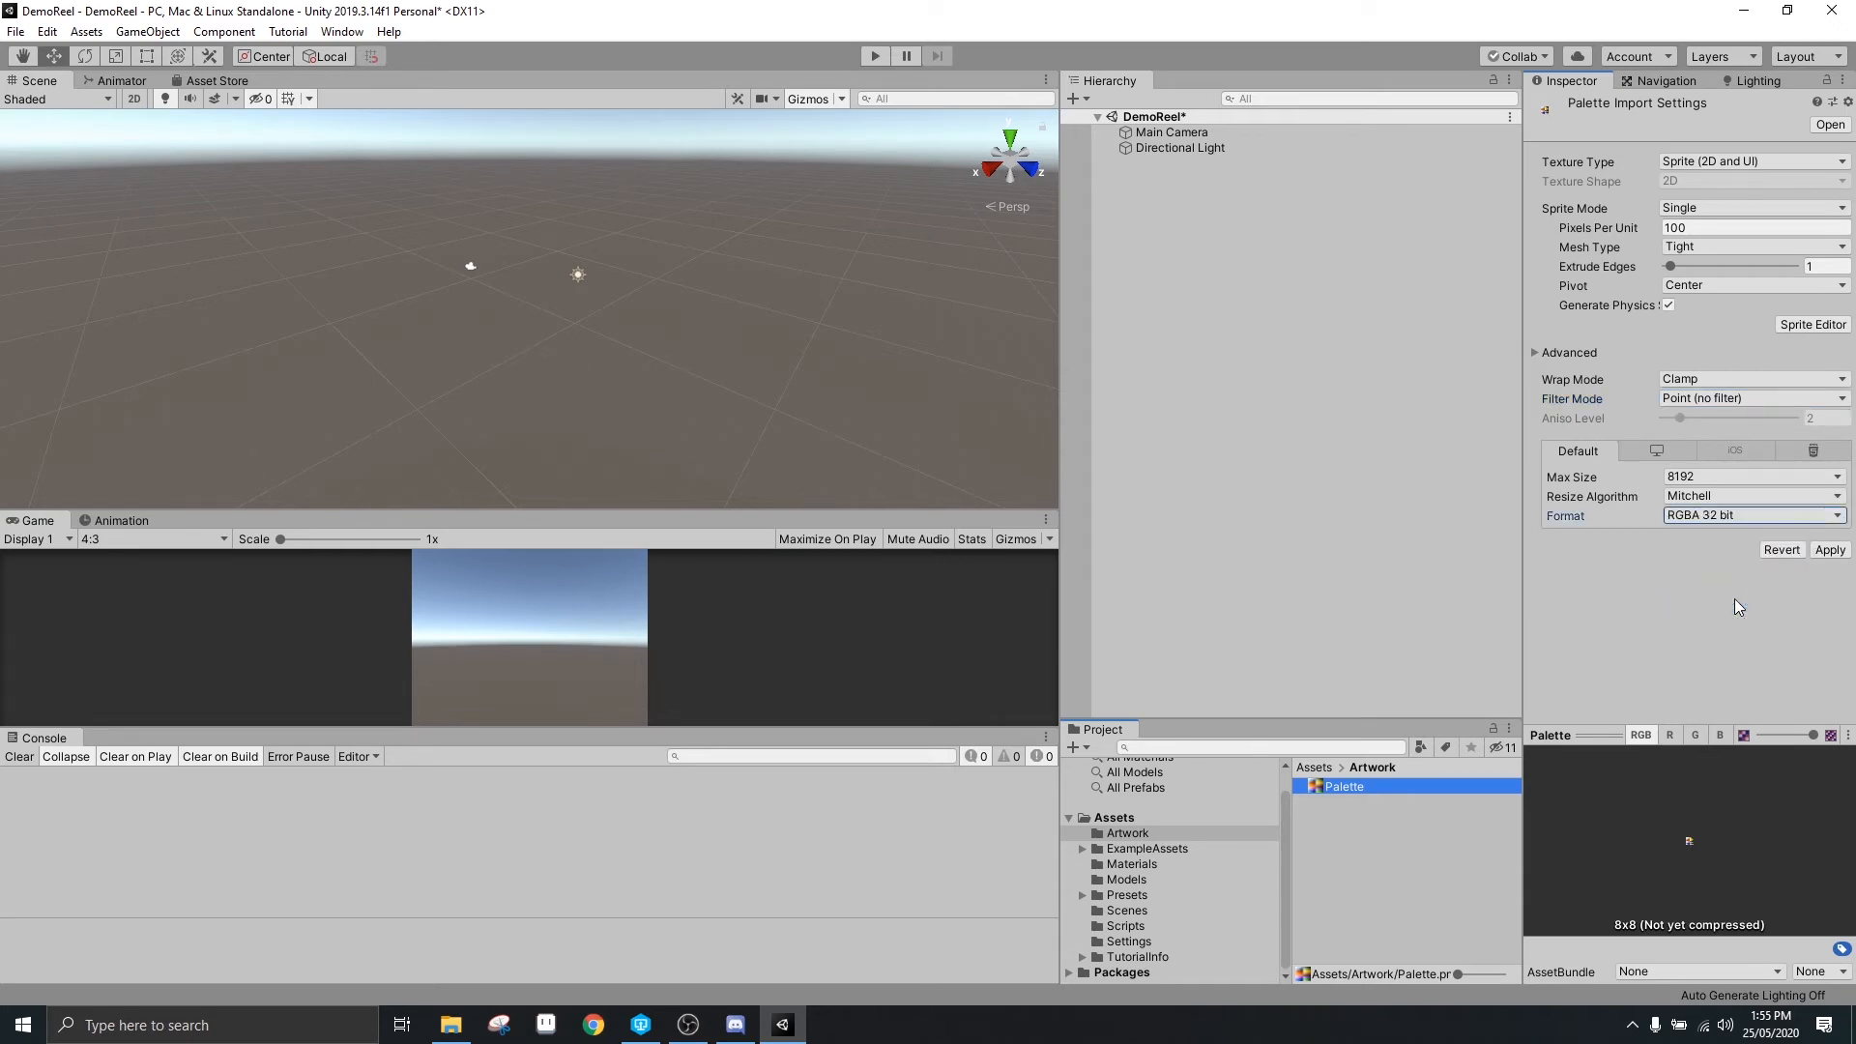
pyautogui.click(1827, 551)
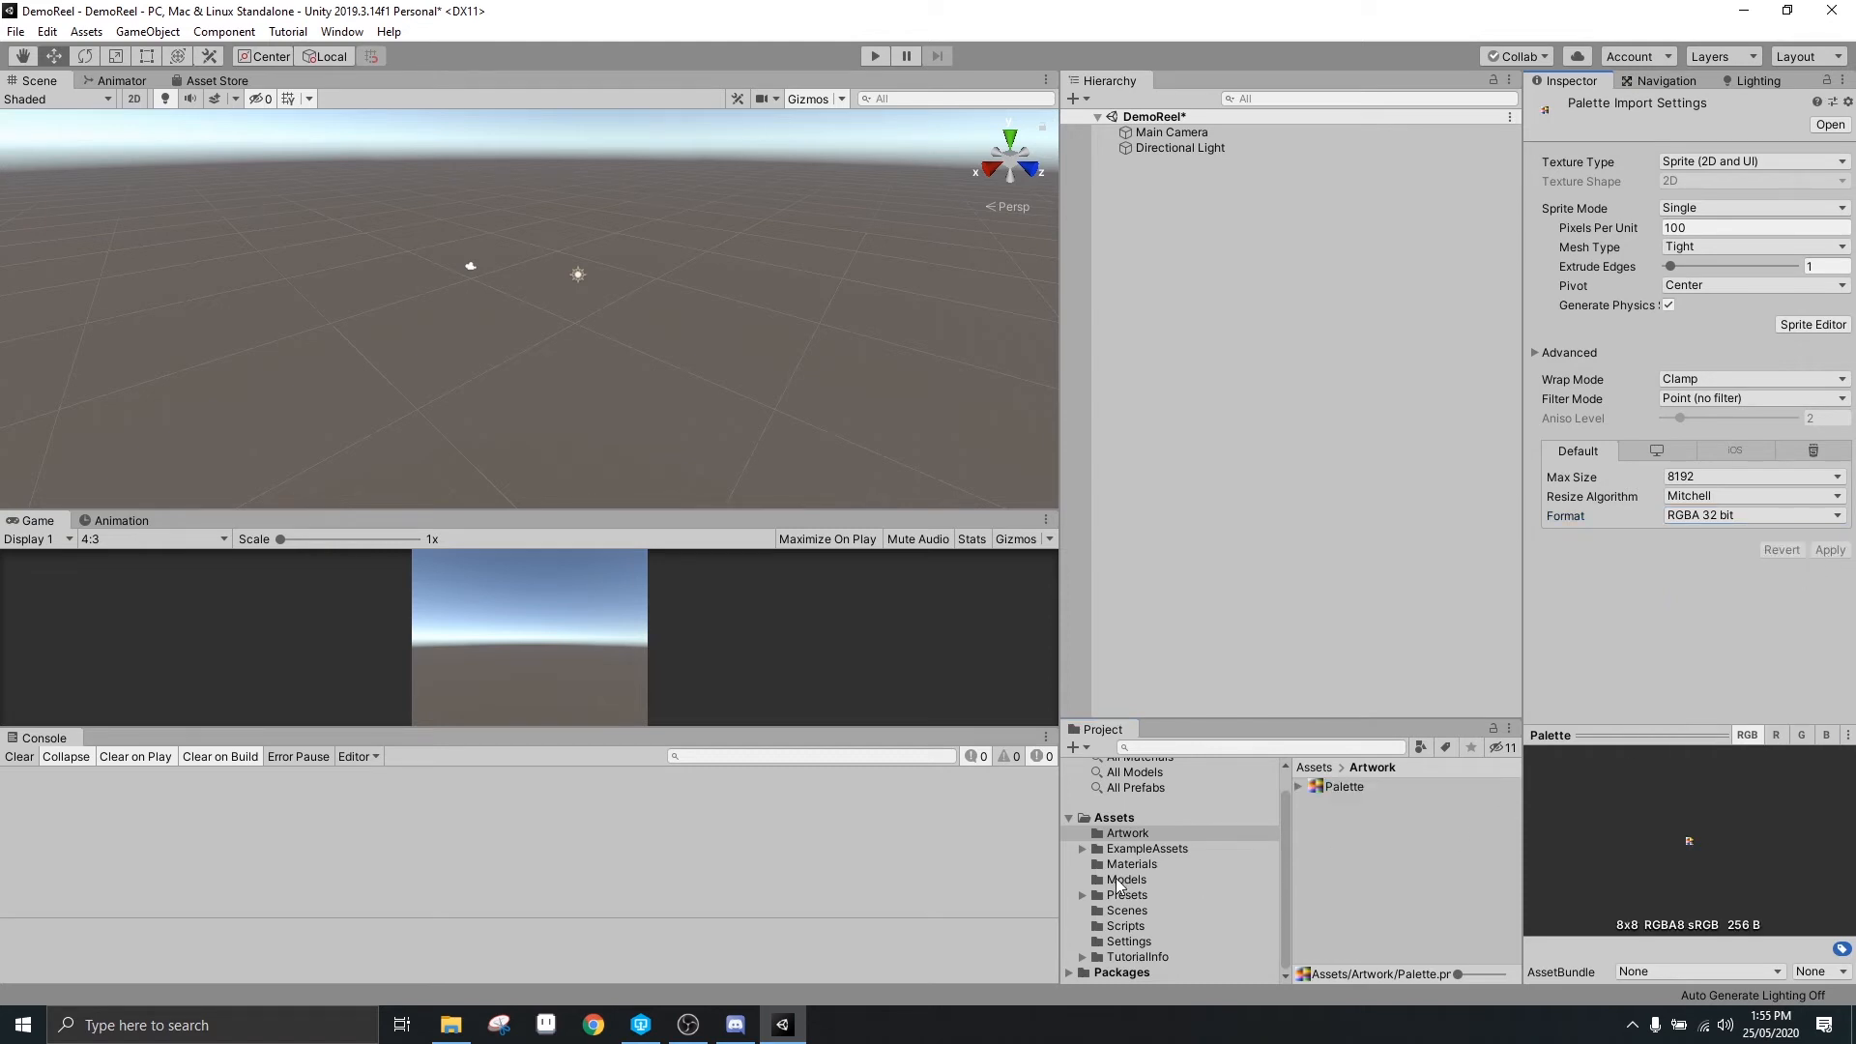
pyautogui.click(1140, 867)
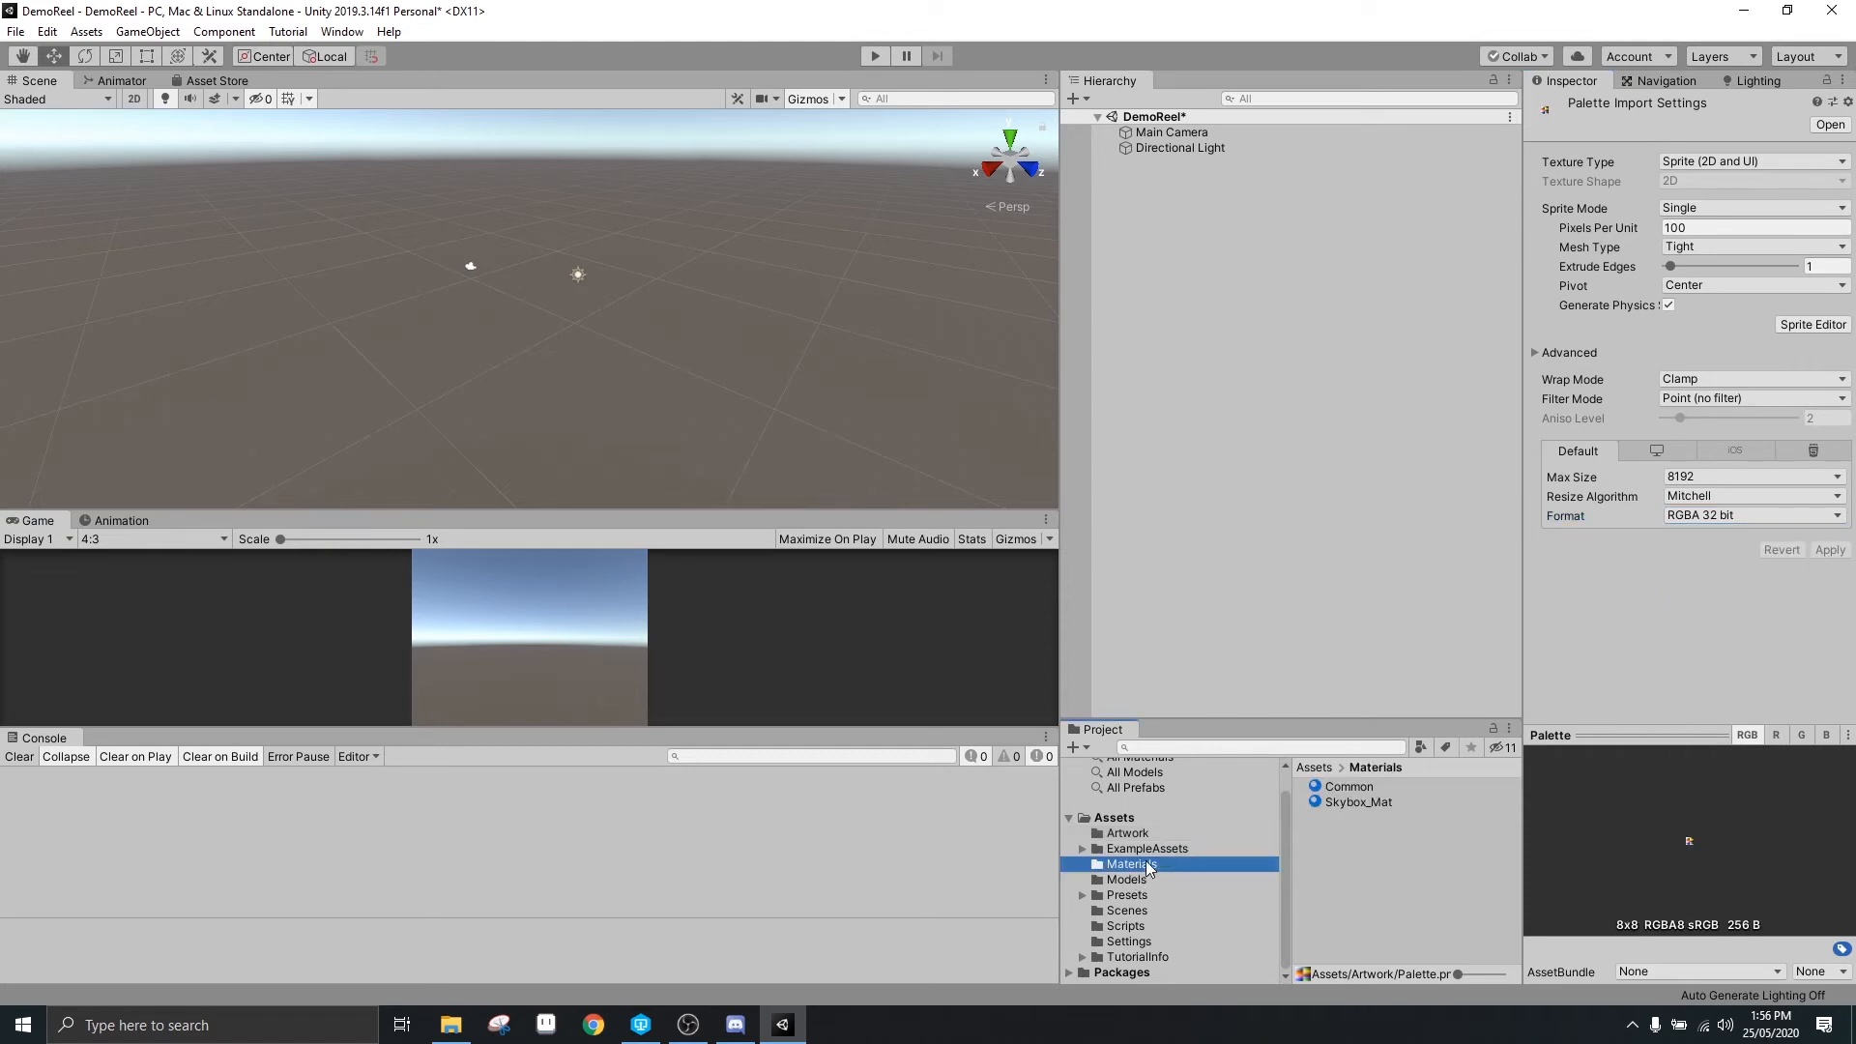
pyautogui.click(1350, 788)
pyautogui.moveTo(1698, 833)
pyautogui.mouseDown()
pyautogui.moveTo(1594, 833)
pyautogui.moveTo(1734, 833)
pyautogui.mouseUp()
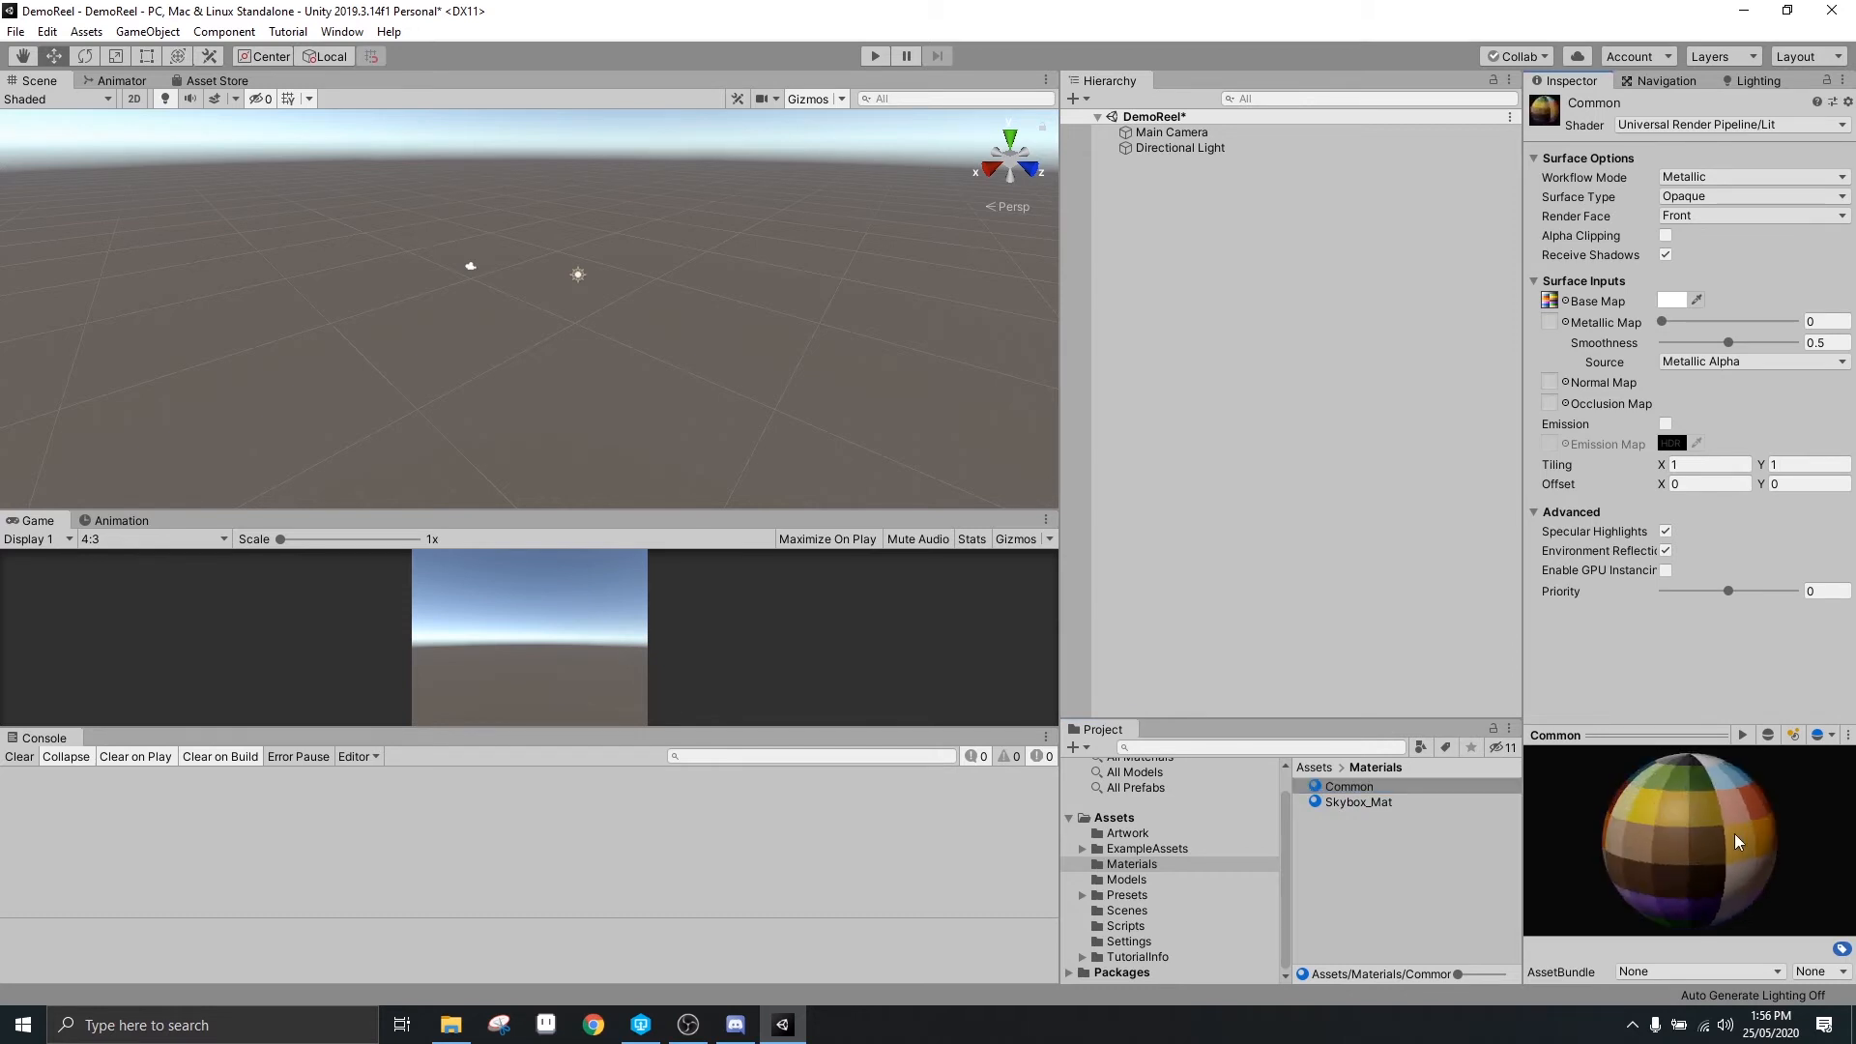
# Add the Ground model to the scene and apply the Common material to it
pyautogui.click(1136, 882)
pyautogui.moveTo(1355, 786); pyautogui.dragTo(1185, 278)
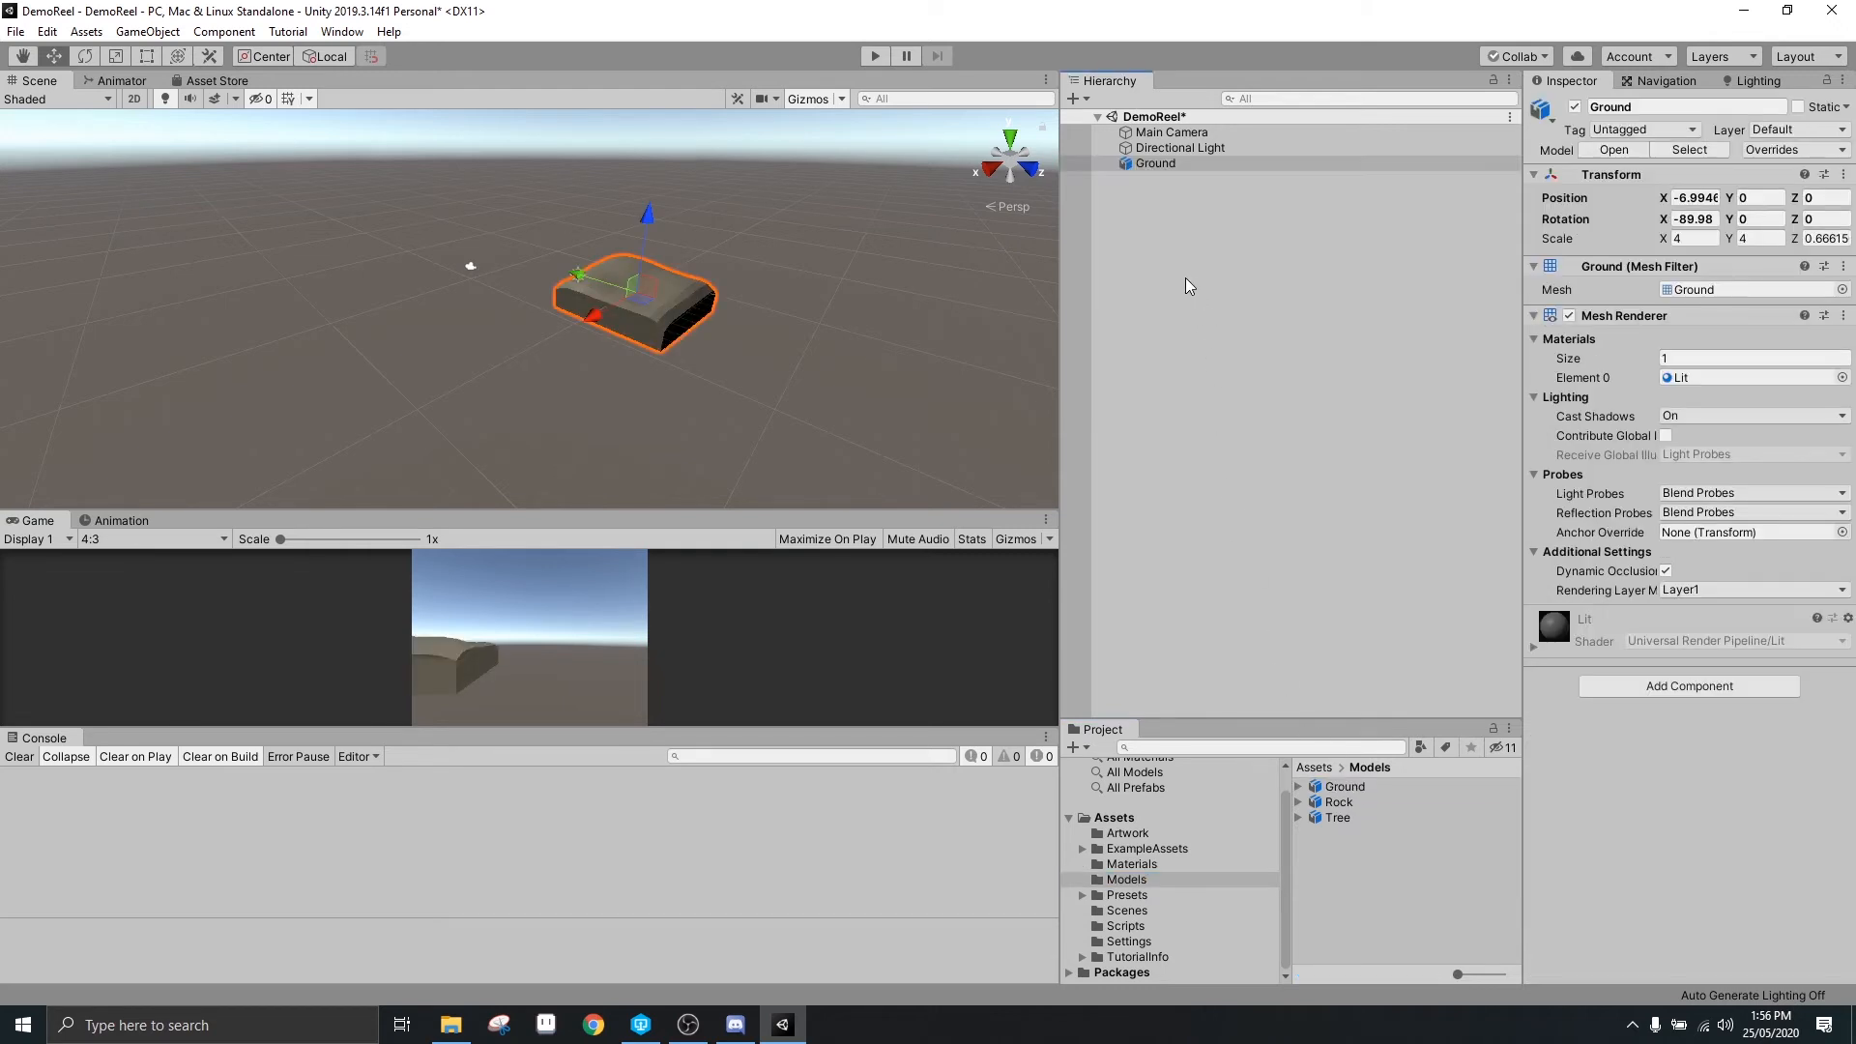
pyautogui.click(1131, 864)
pyautogui.moveTo(1373, 794); pyautogui.dragTo(1148, 172)
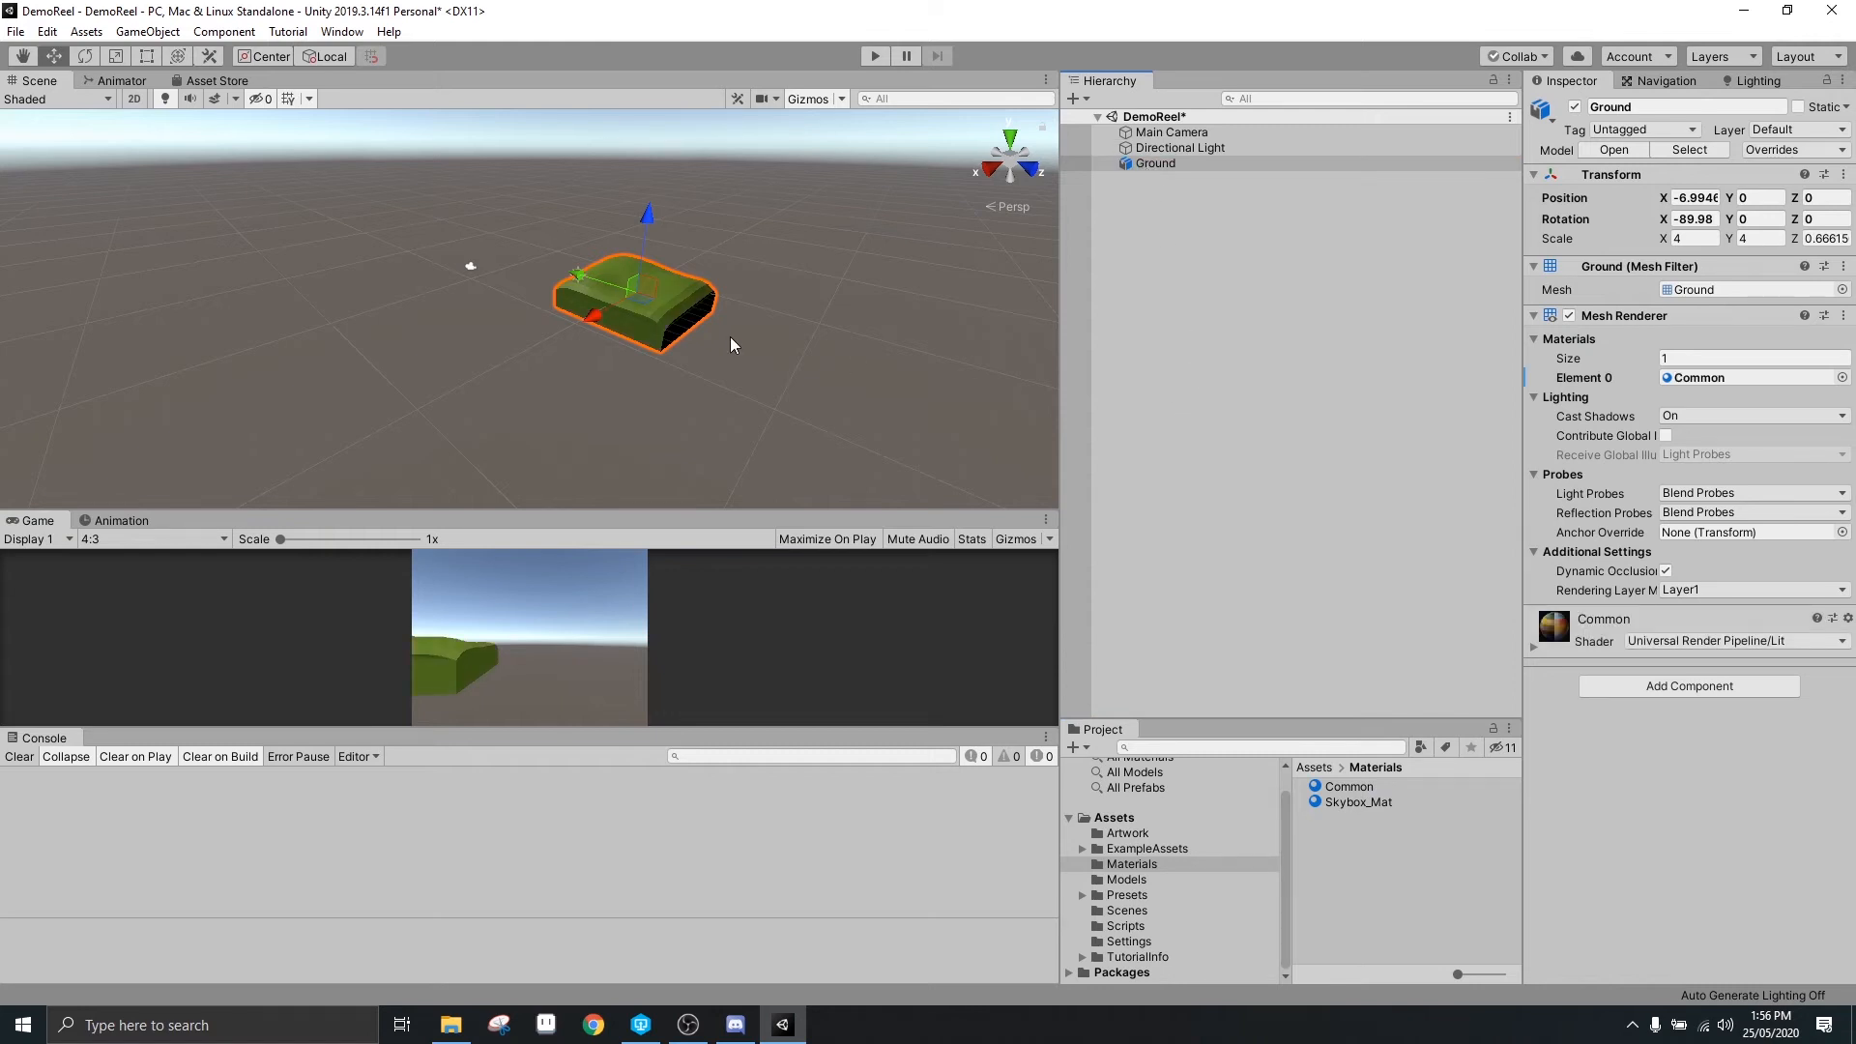
# Reset the Ground object's position to the origin, leaving its rotation and scale as they are
pyautogui.scroll(2, 816, 321)
pyautogui.moveTo(827, 322); pyautogui.dragTo(786, 329, button='middle')
pyautogui.scroll(2, 736, 363)
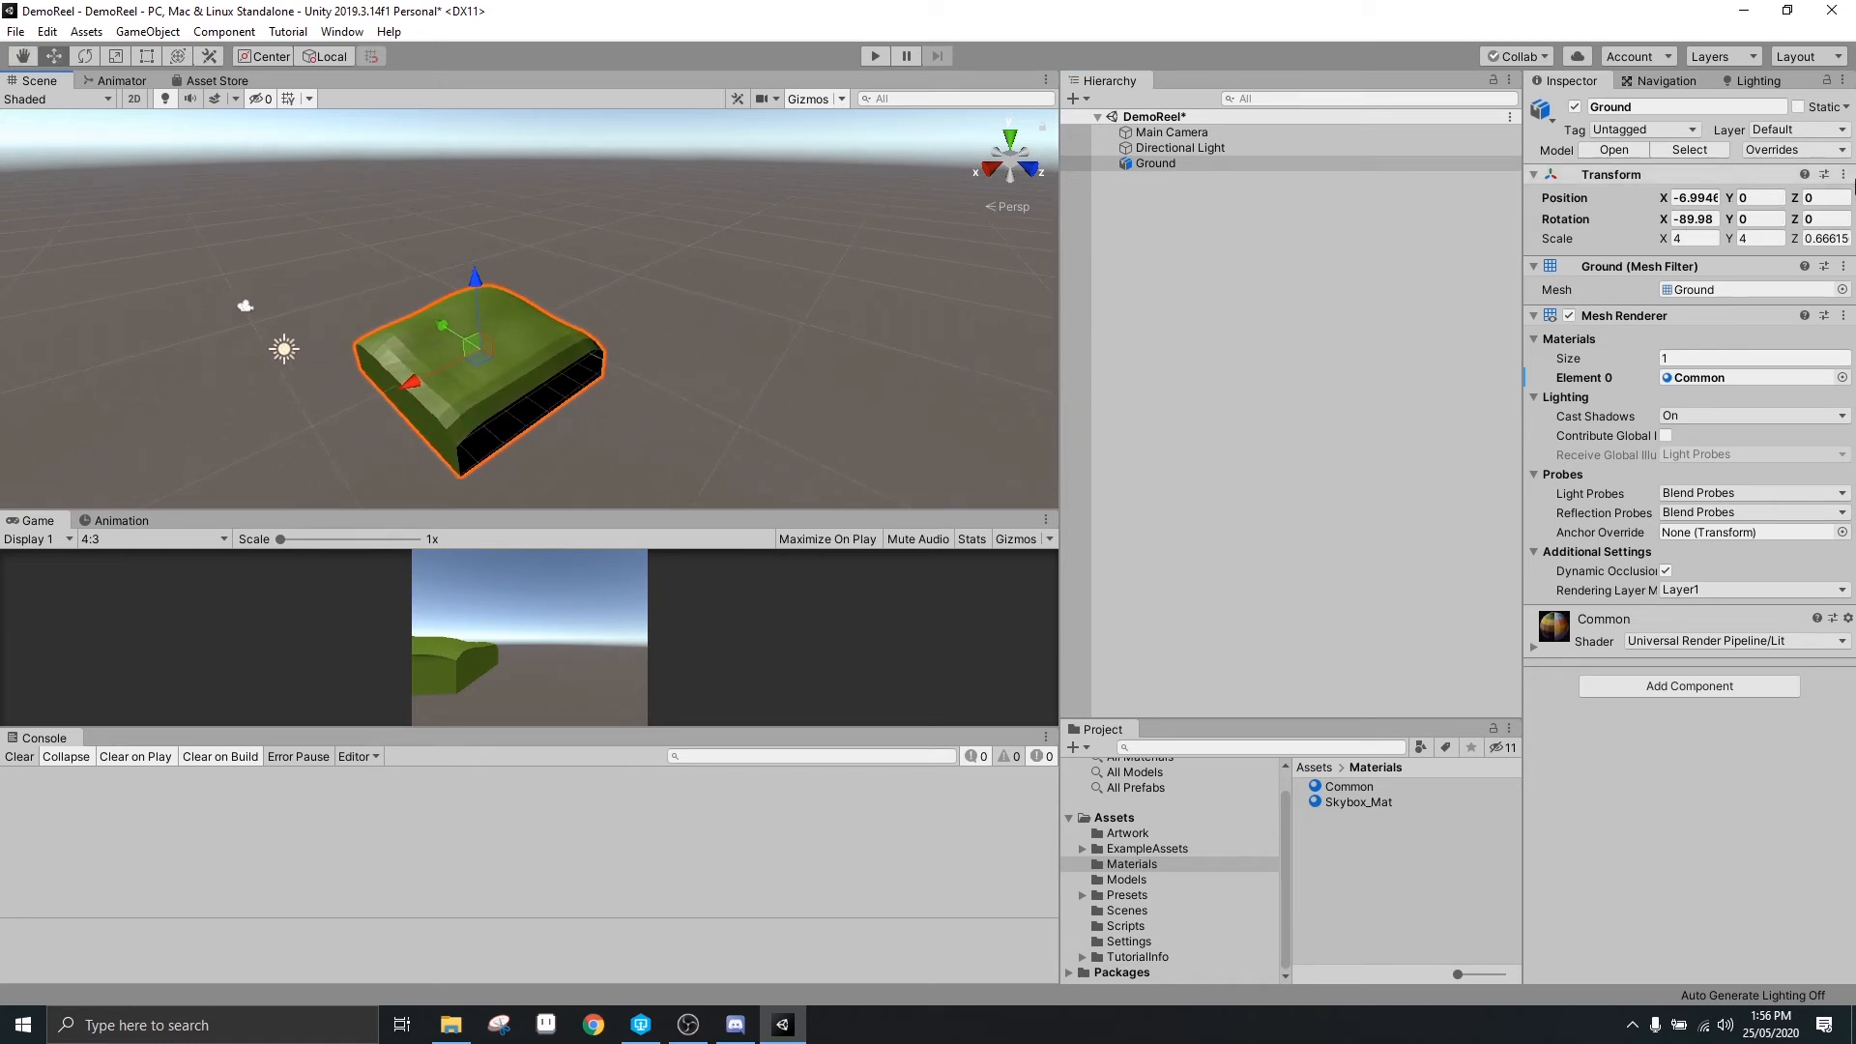
pyautogui.click(1843, 174)
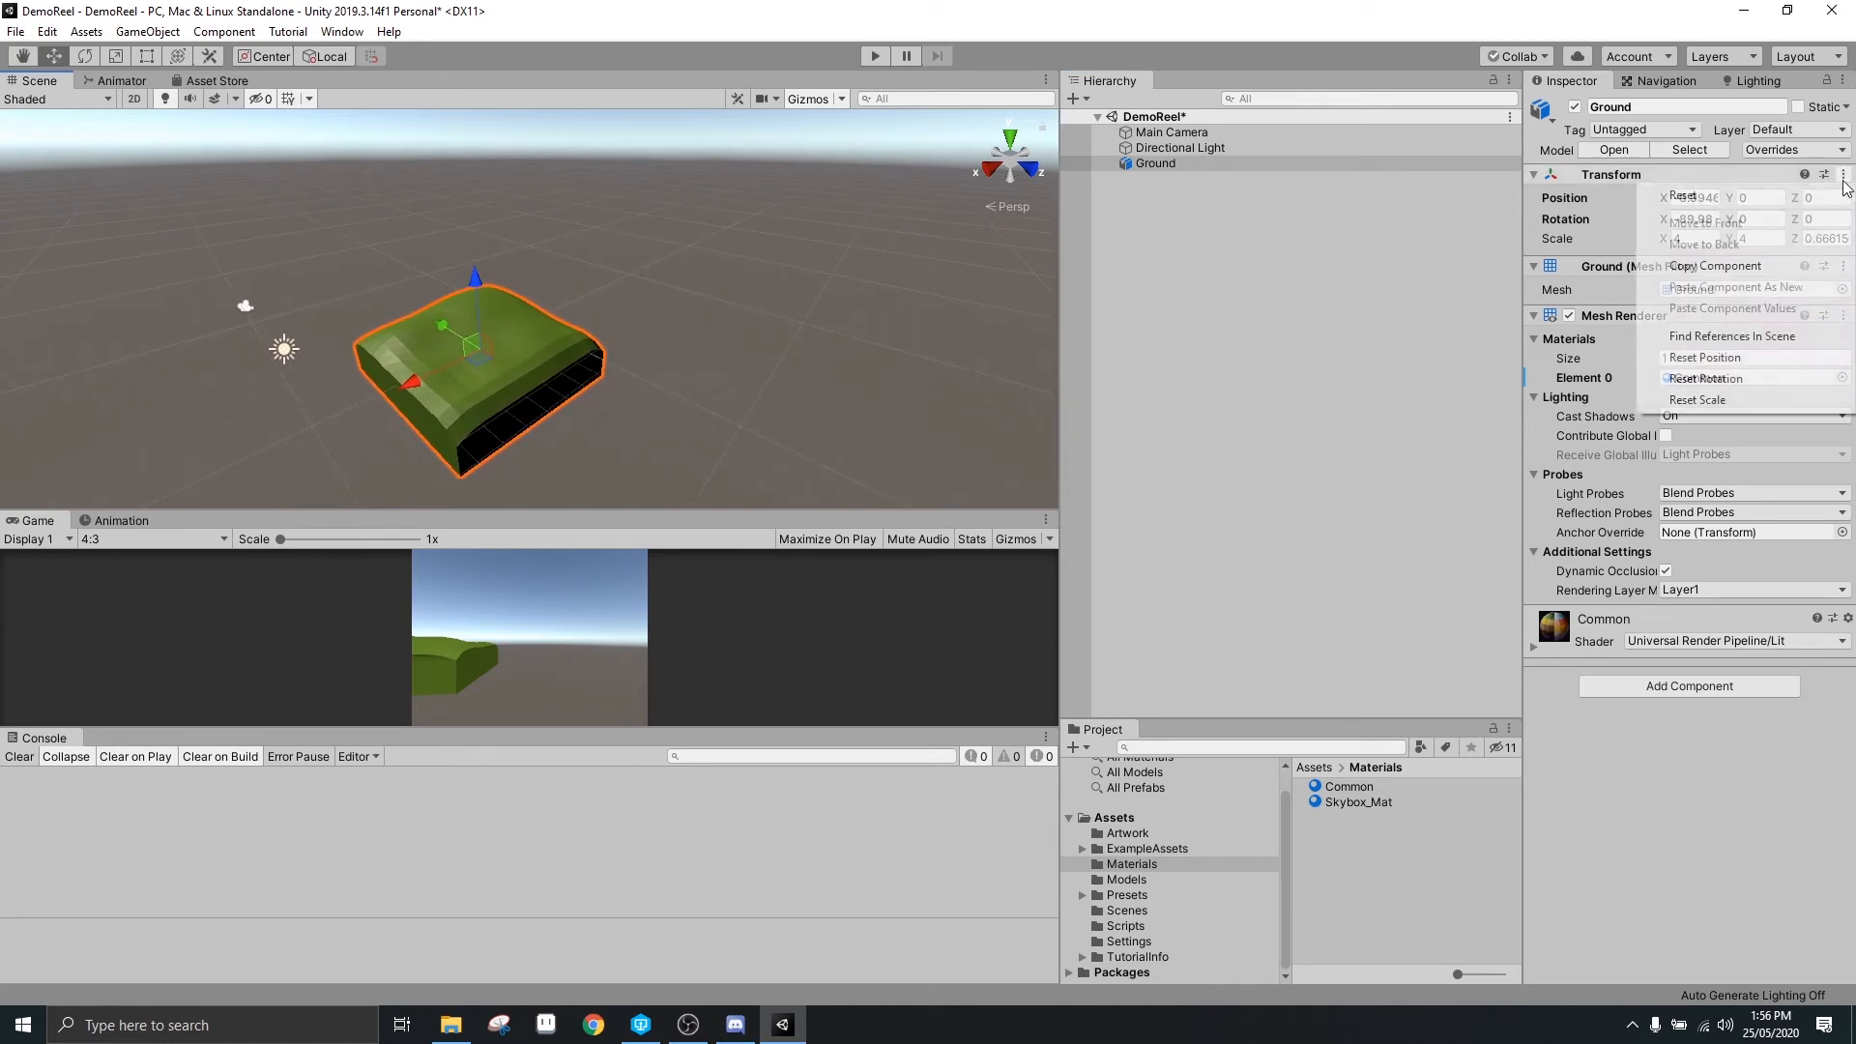
pyautogui.click(1705, 358)
pyautogui.keyDown('alt'); pyautogui.moveTo(585, 364); pyautogui.dragTo(767, 404); pyautogui.keyUp('alt')
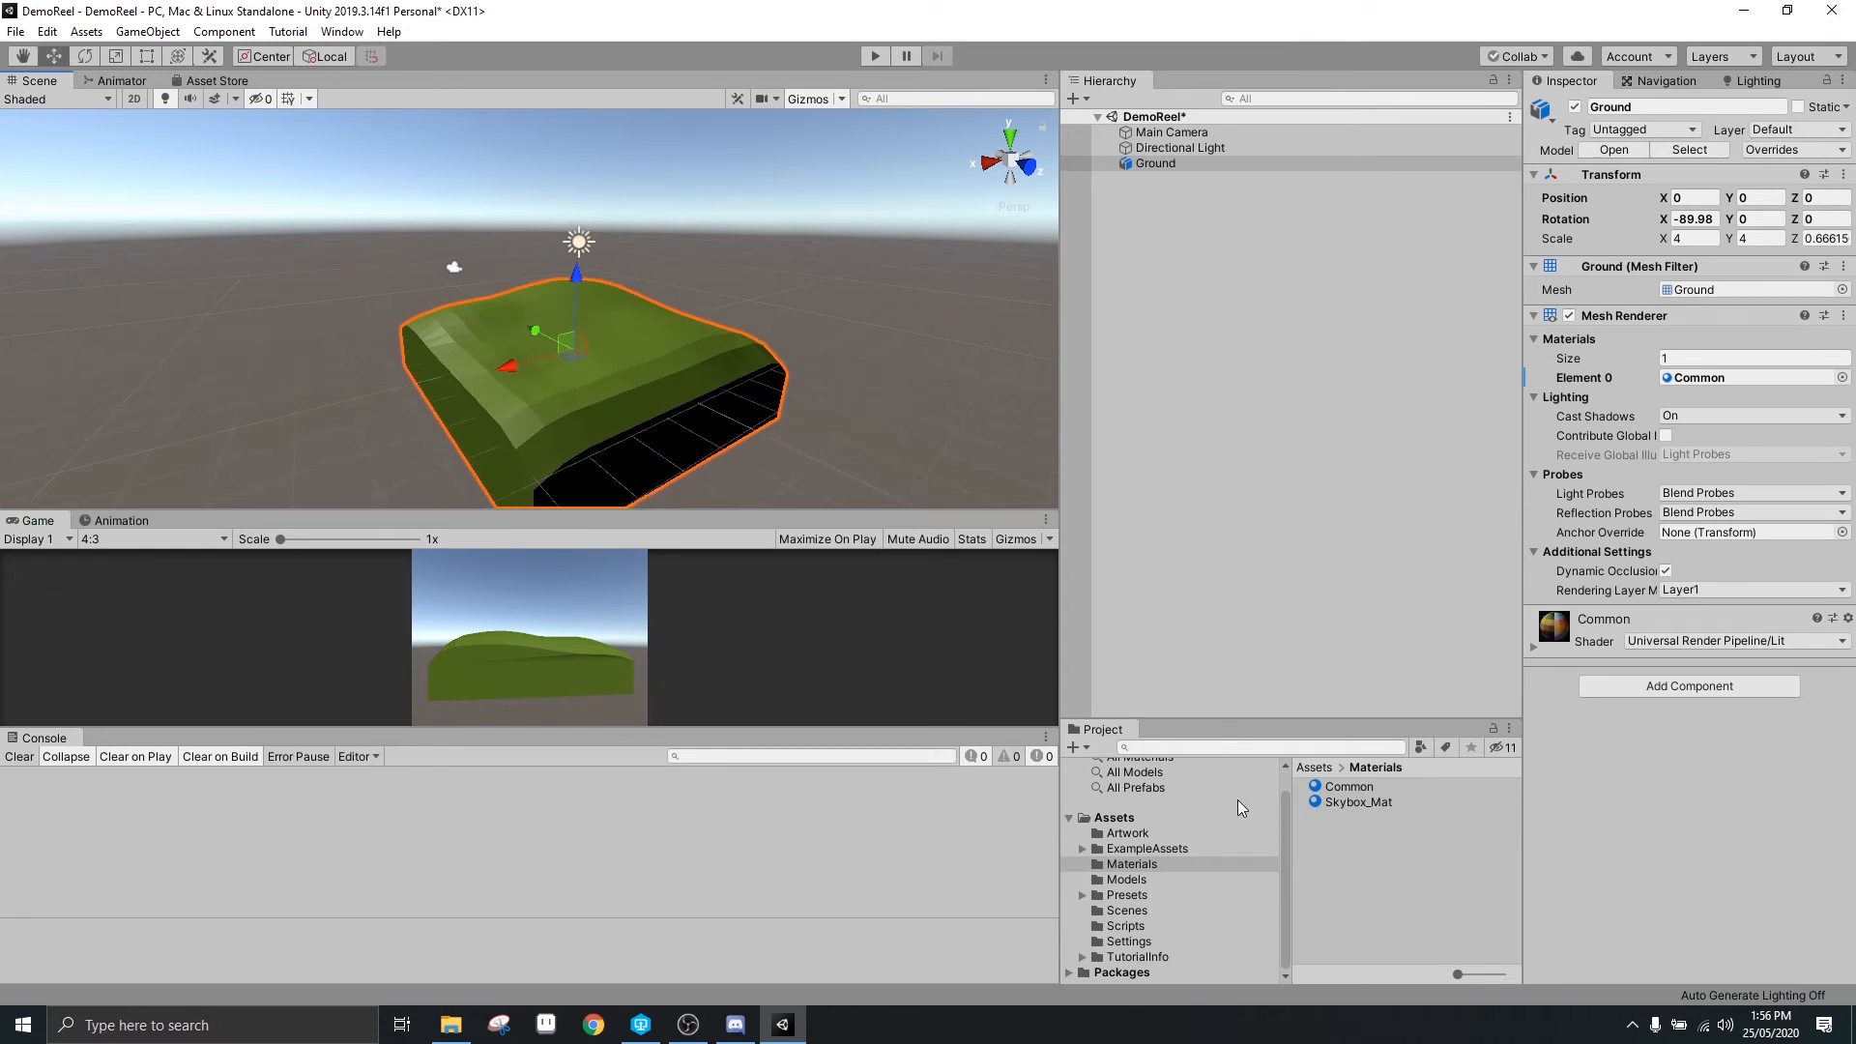
# Place the Tree model on the ground at X 0, Y 2.32, Z 0 and apply the Common material to it
pyautogui.click(1134, 882)
pyautogui.click(1339, 819)
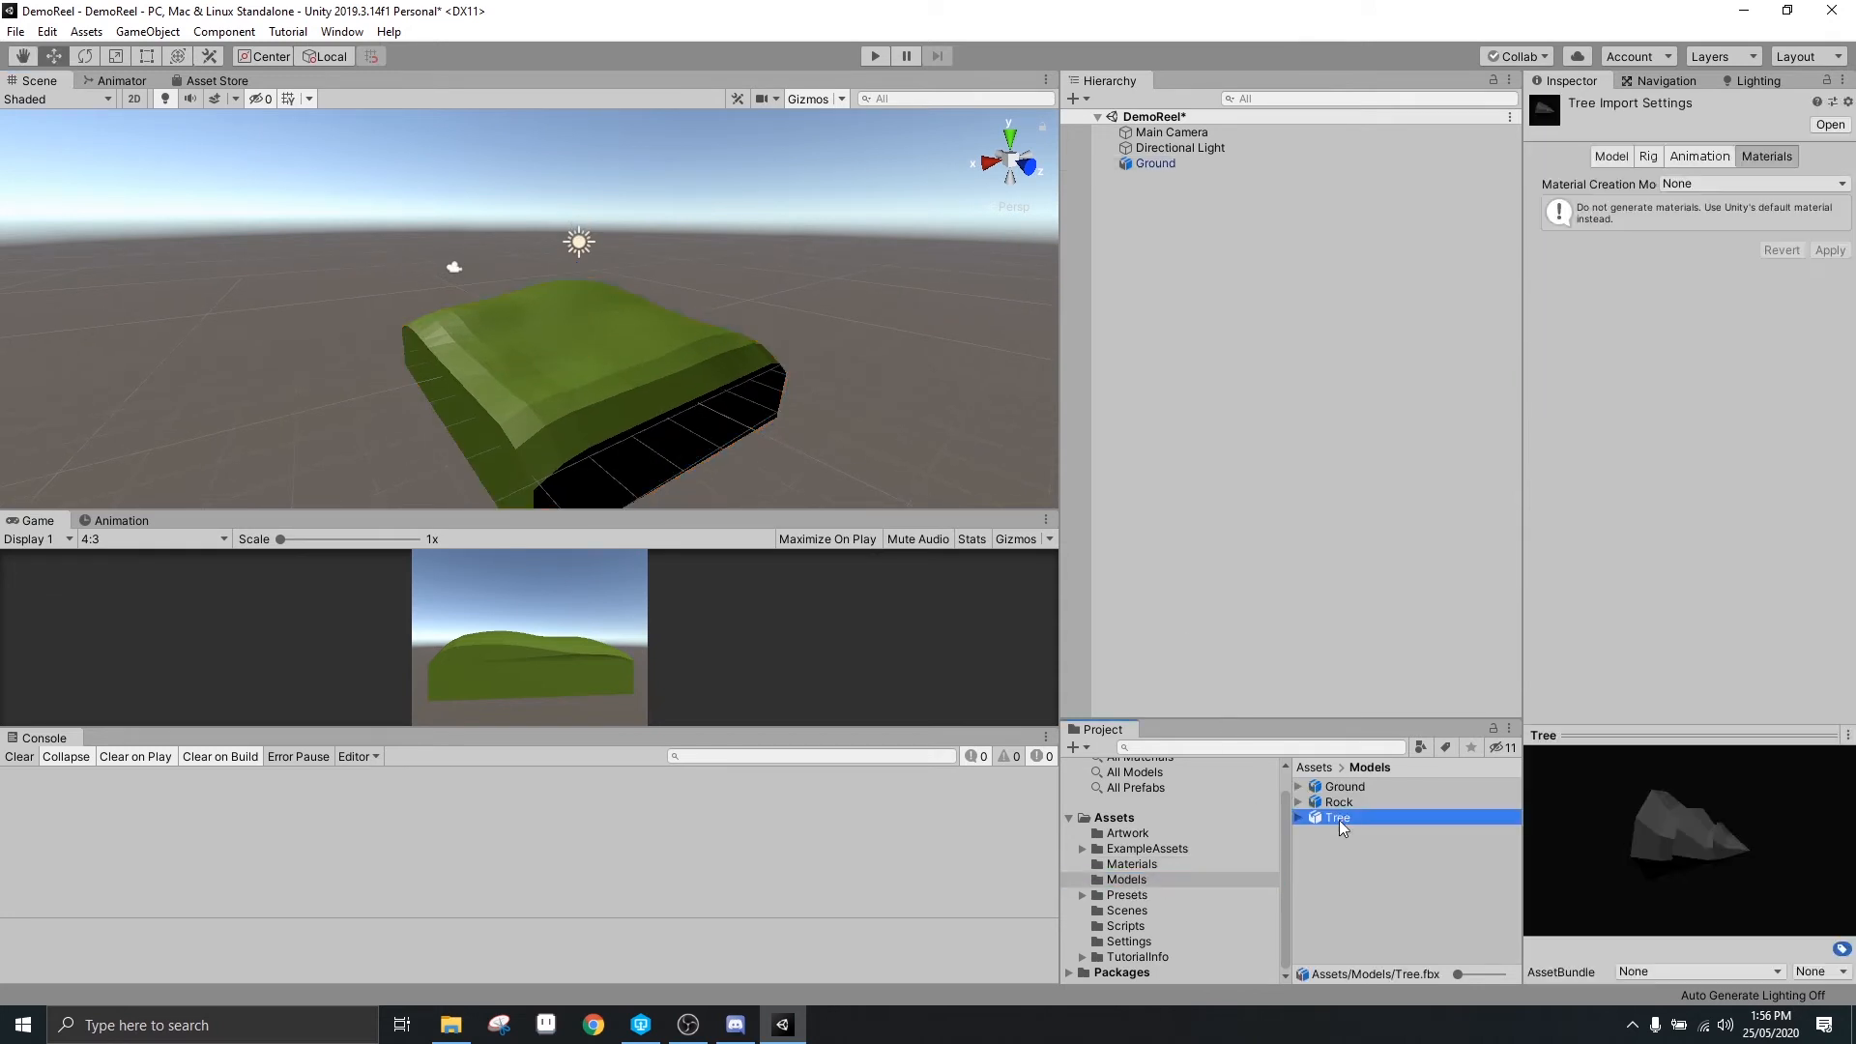
pyautogui.moveTo(1307, 706); pyautogui.dragTo(1215, 461)
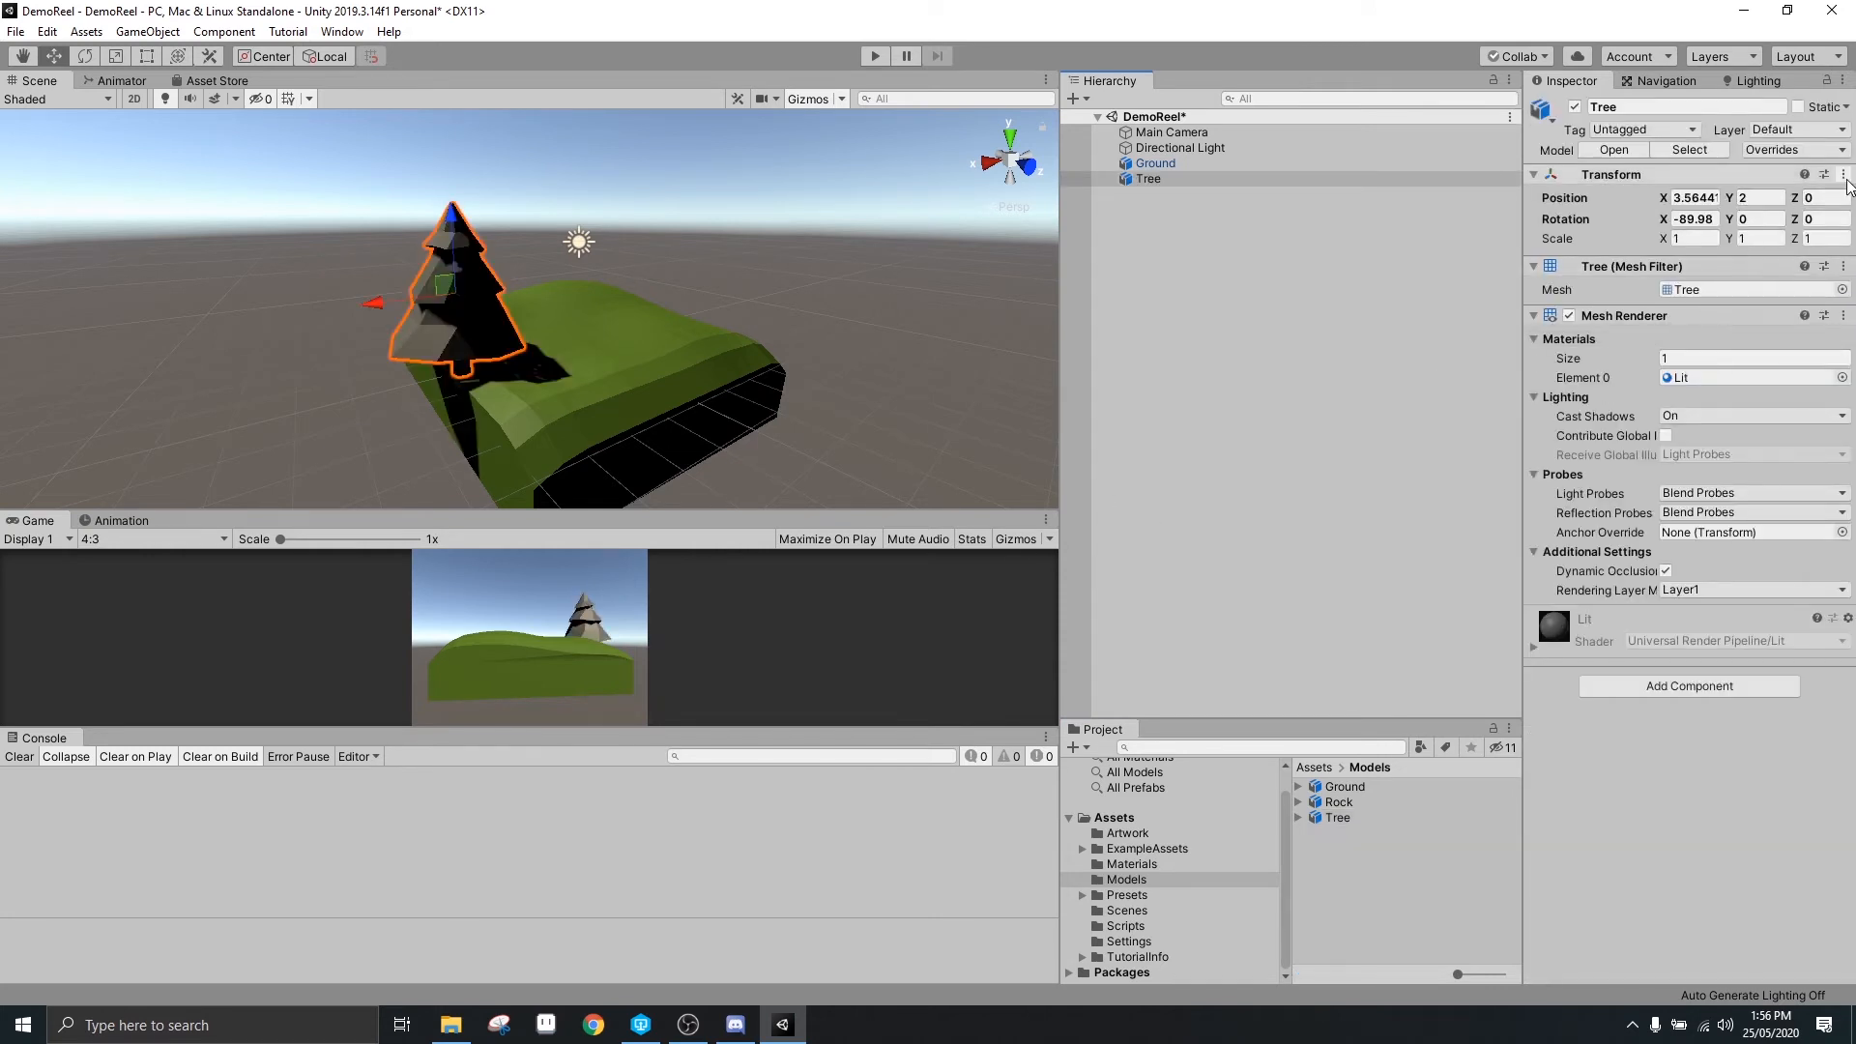
pyautogui.click(1842, 174)
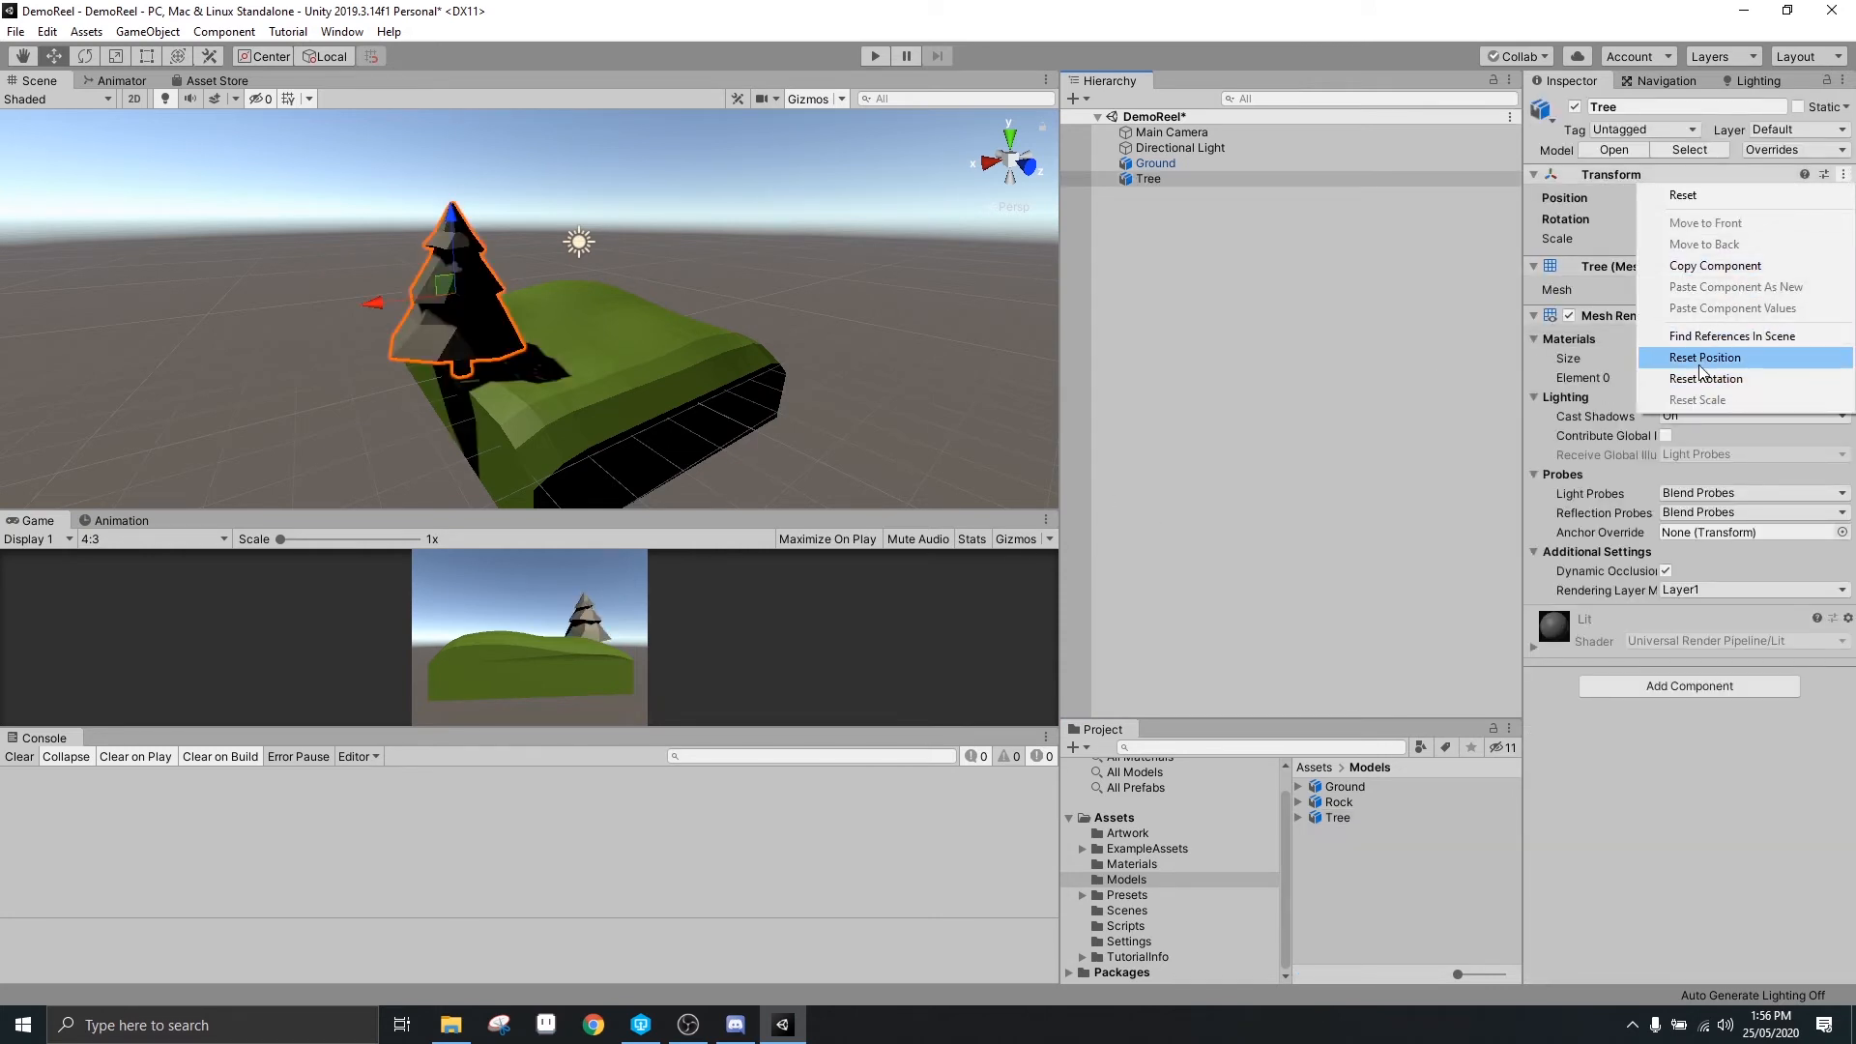
pyautogui.click(1663, 358)
pyautogui.moveTo(585, 279); pyautogui.dragTo(591, 196)
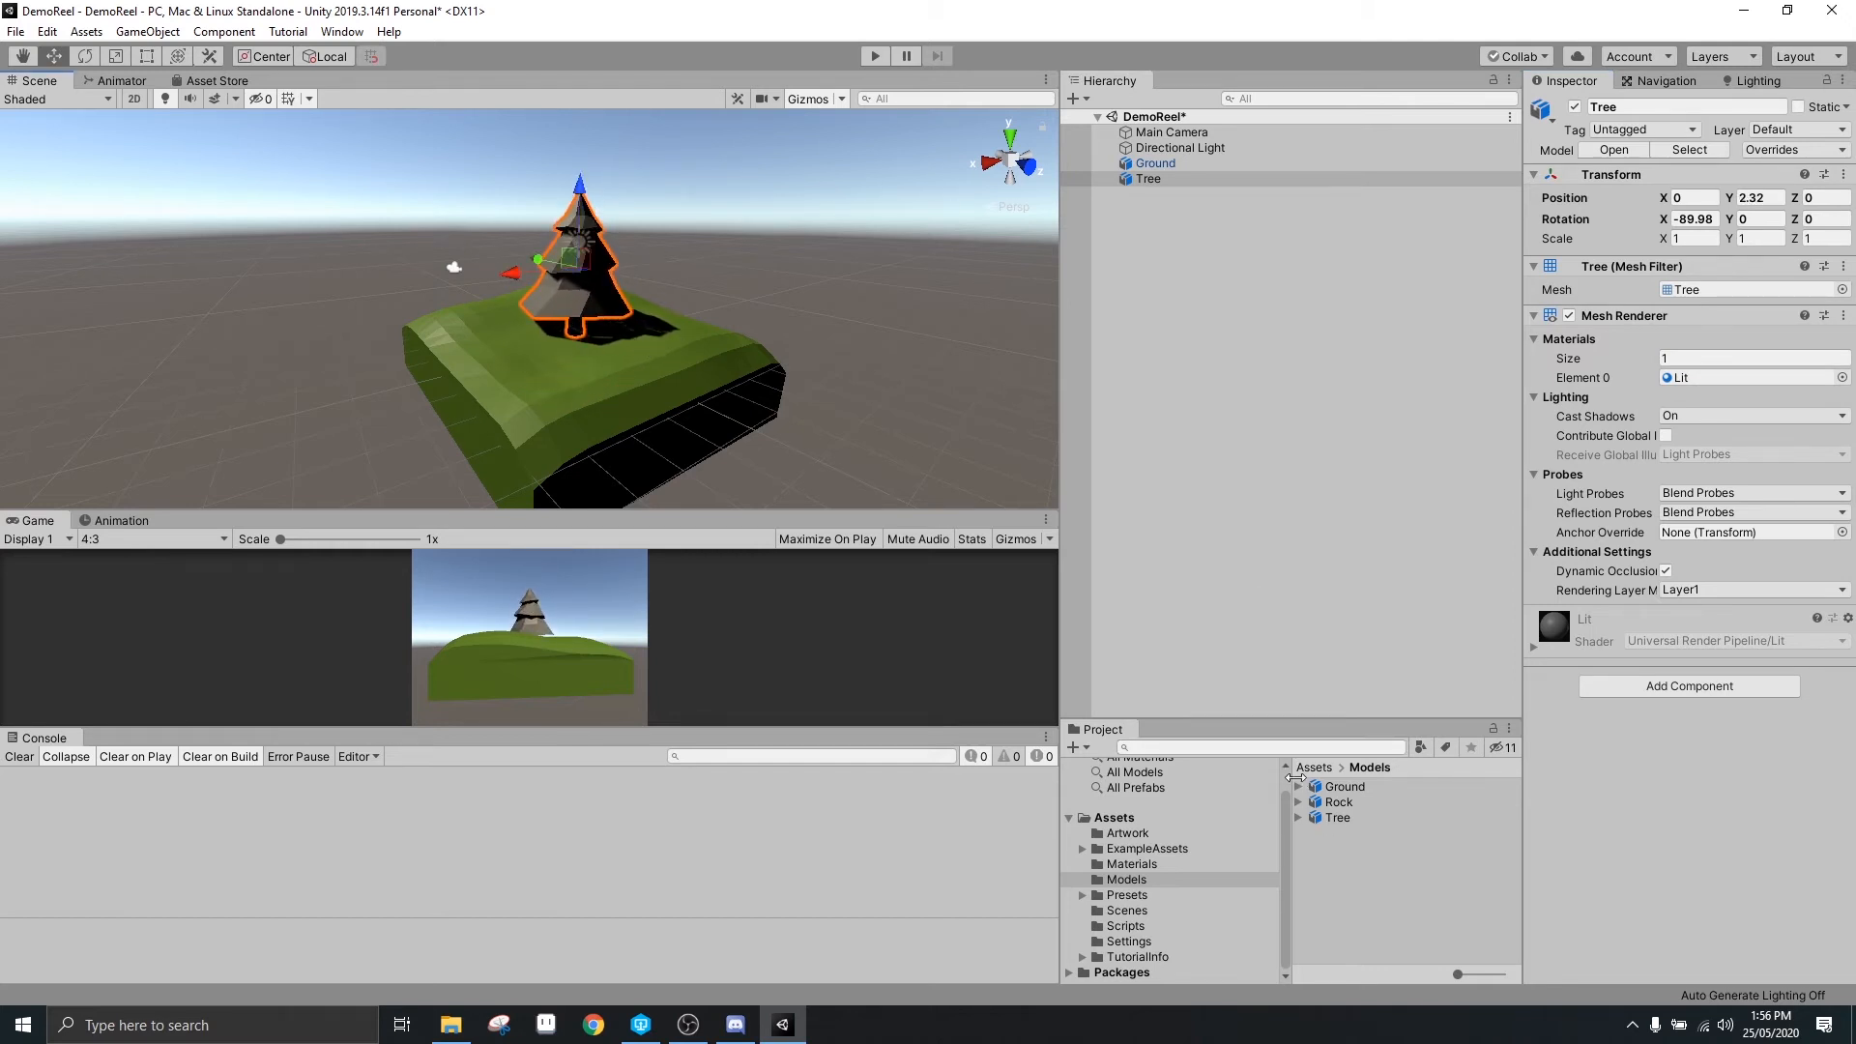
pyautogui.click(1132, 867)
pyautogui.moveTo(1354, 792); pyautogui.dragTo(1142, 189)
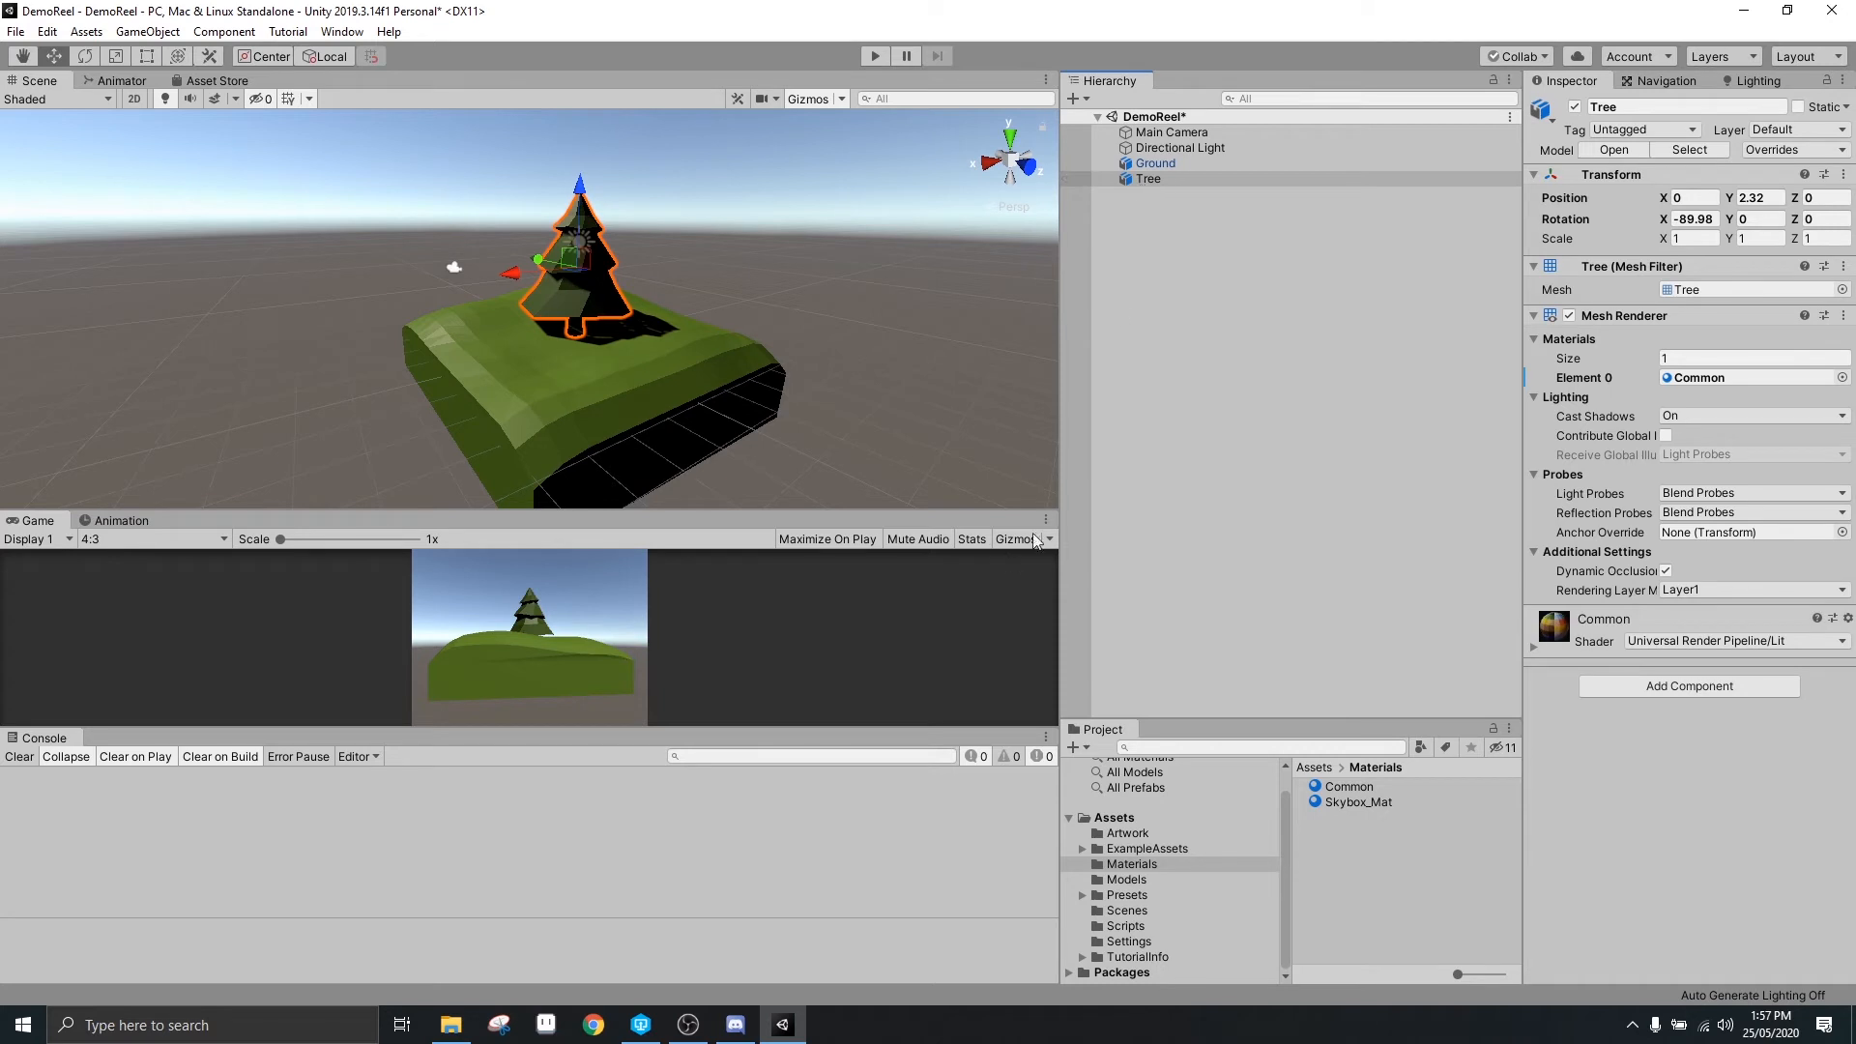
# Add the Rock model to the scene and place it beside the tree at about X 2.64, Y 0.17, Z 0
pyautogui.click(1127, 880)
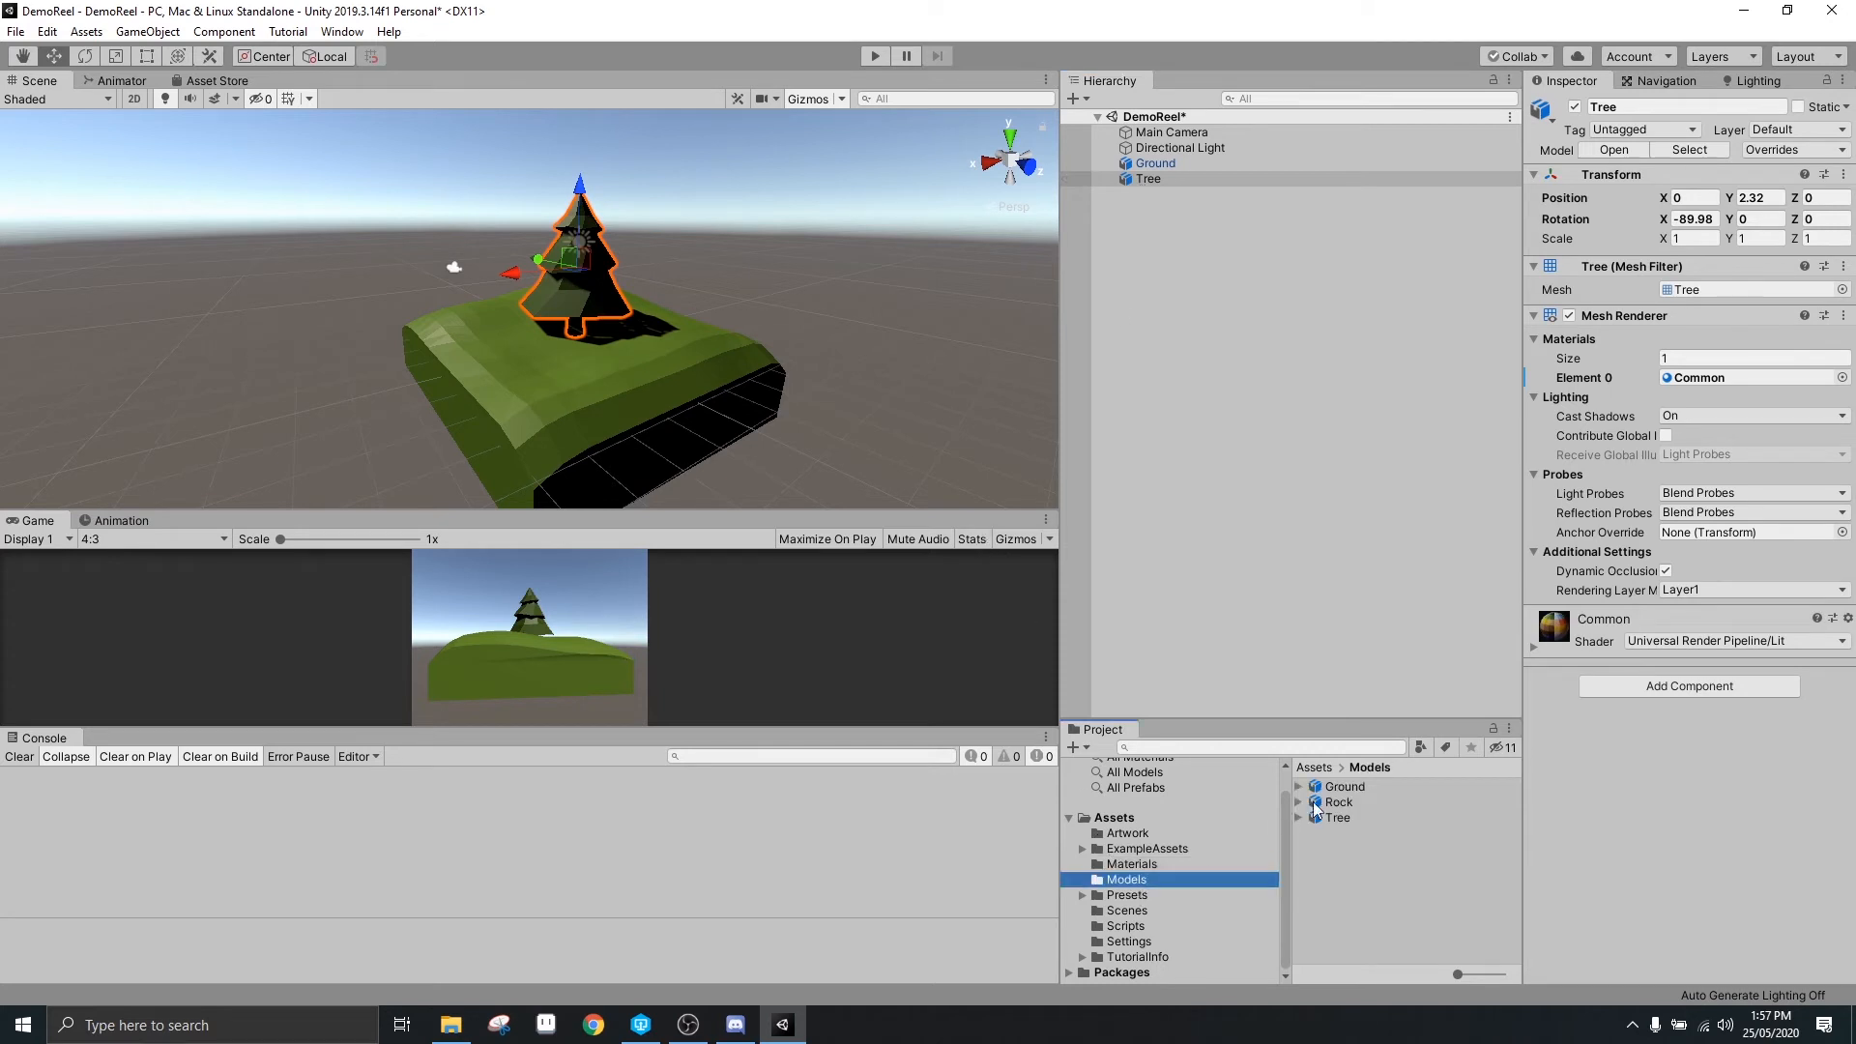
pyautogui.moveTo(1338, 802); pyautogui.dragTo(1256, 541)
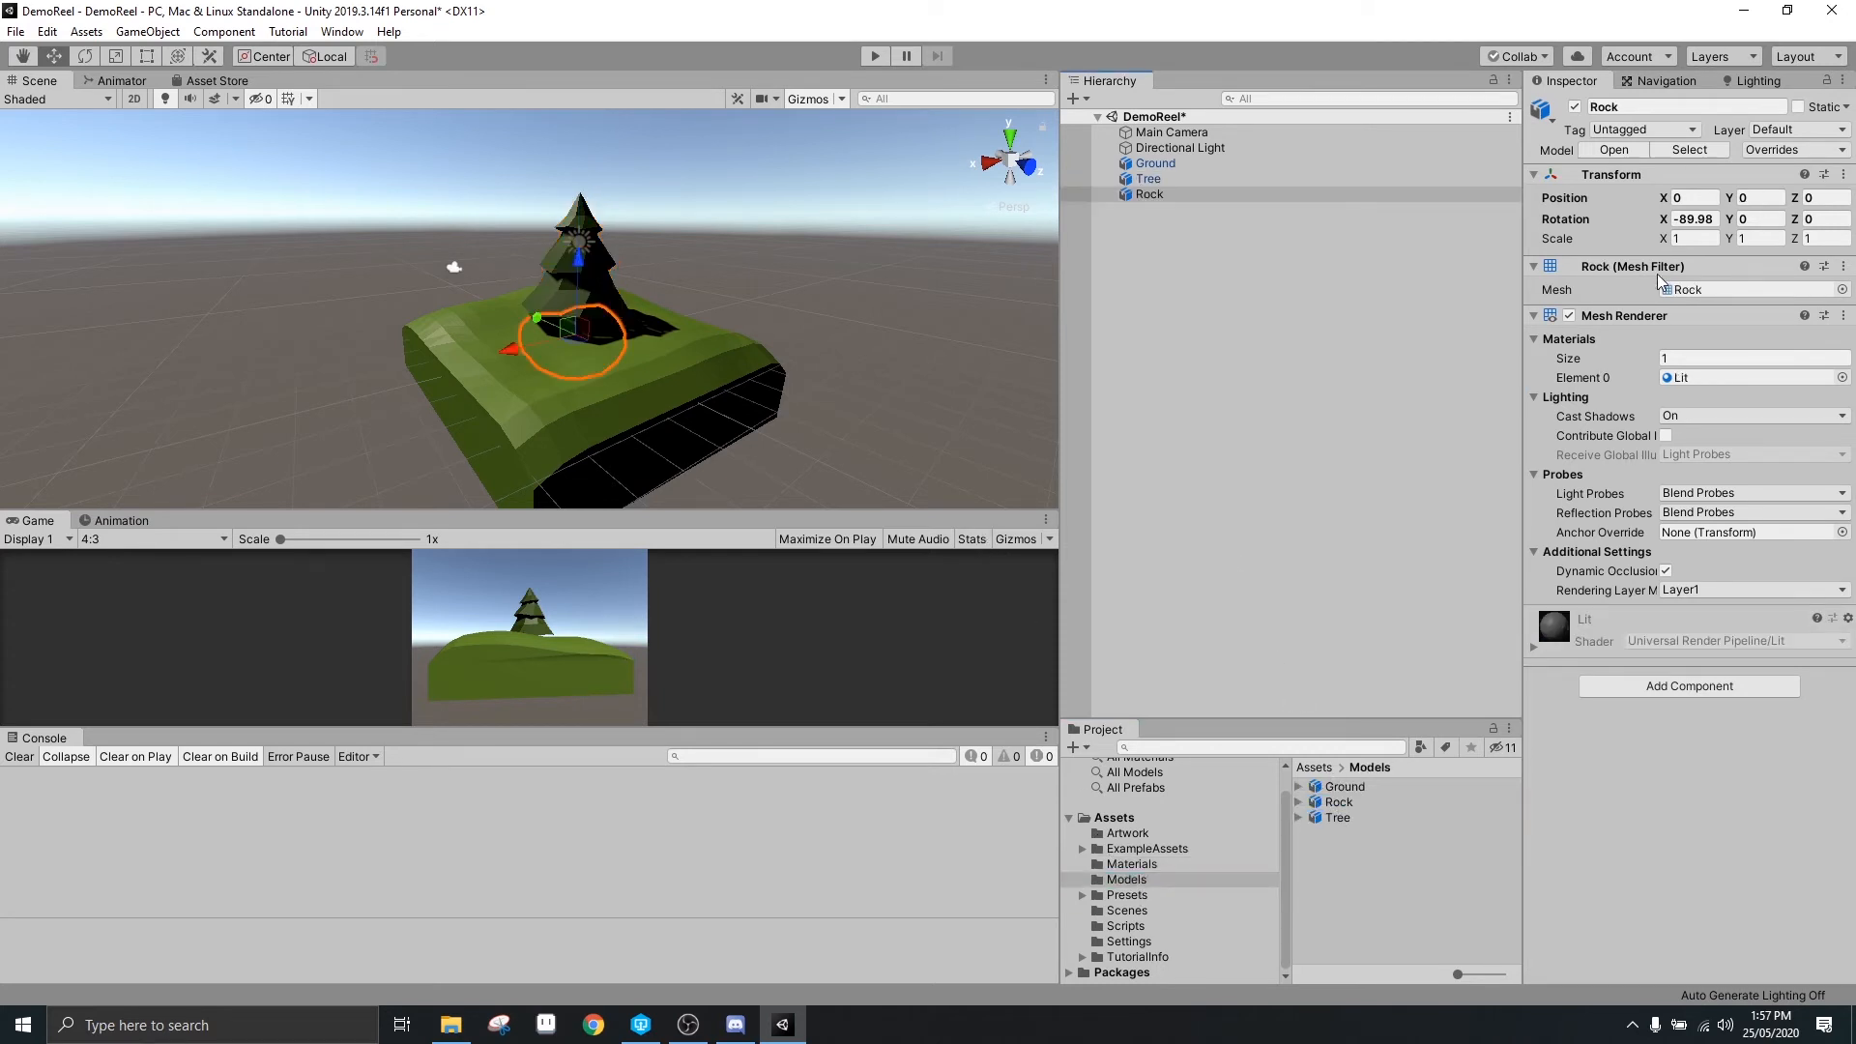
pyautogui.click(1843, 174)
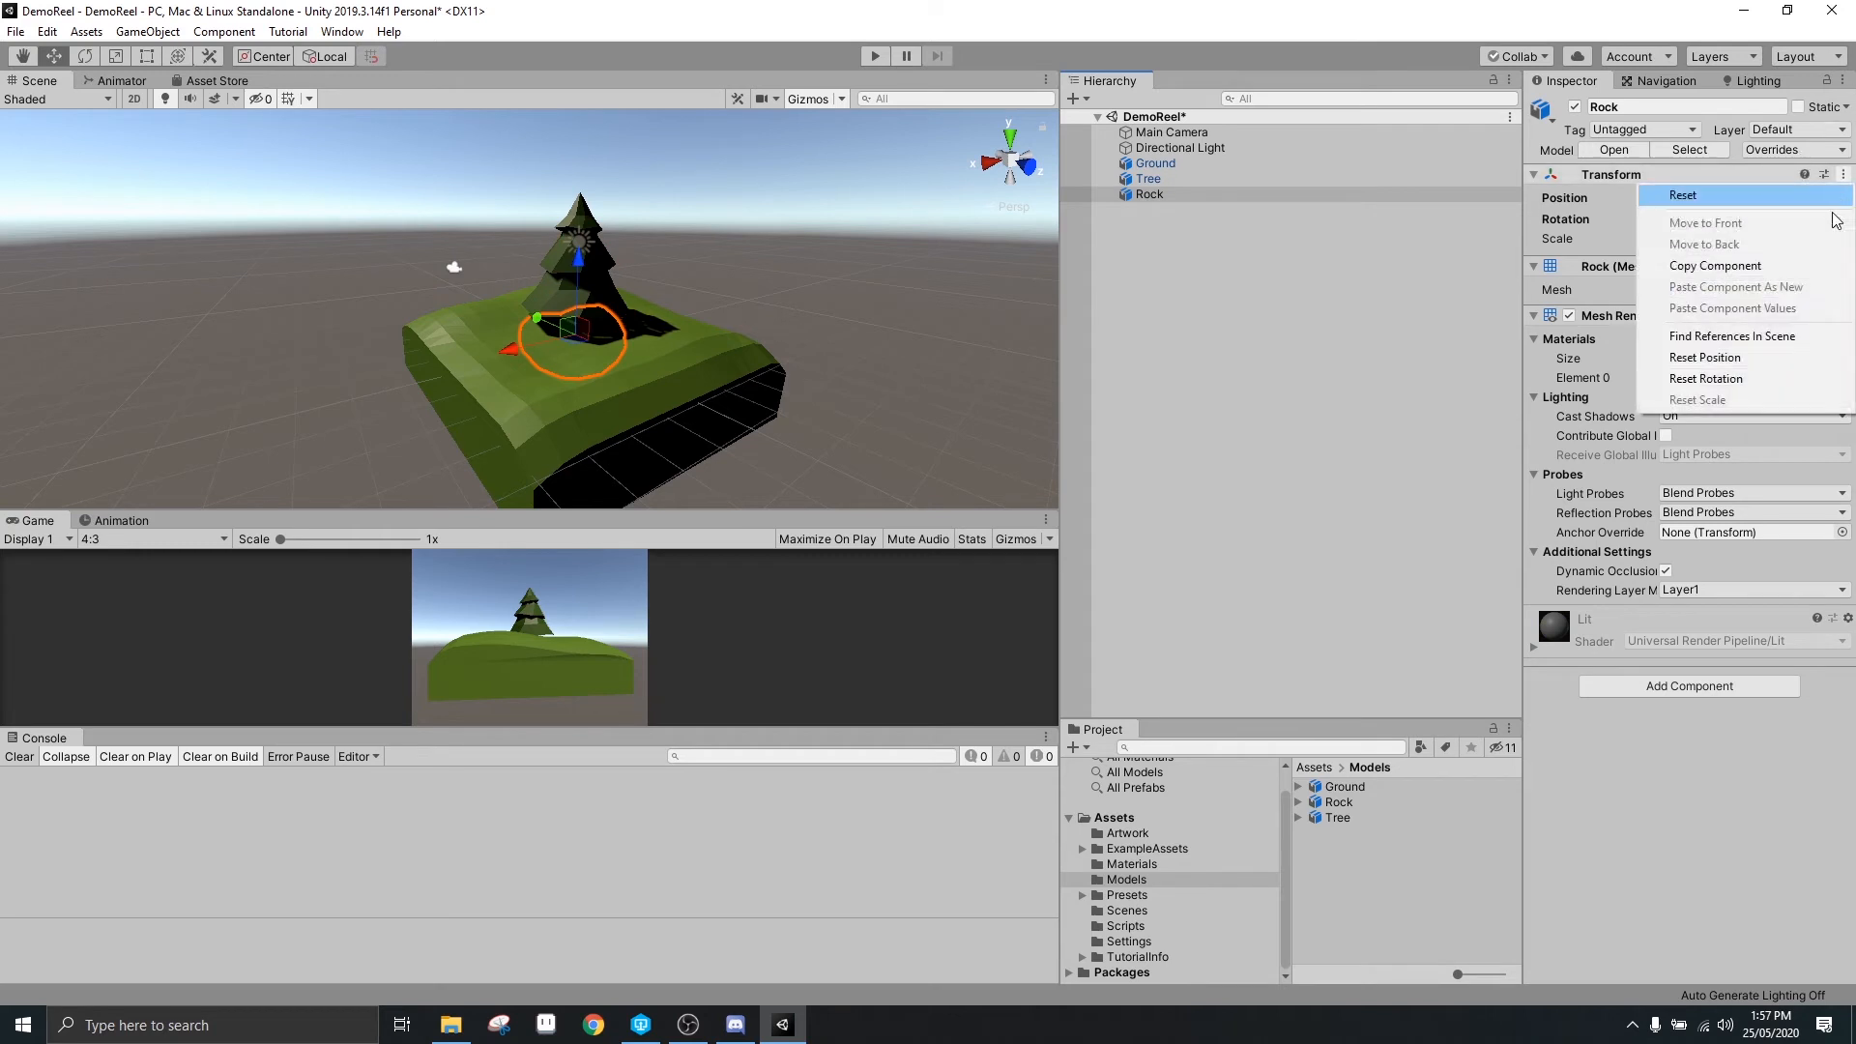
pyautogui.click(1722, 360)
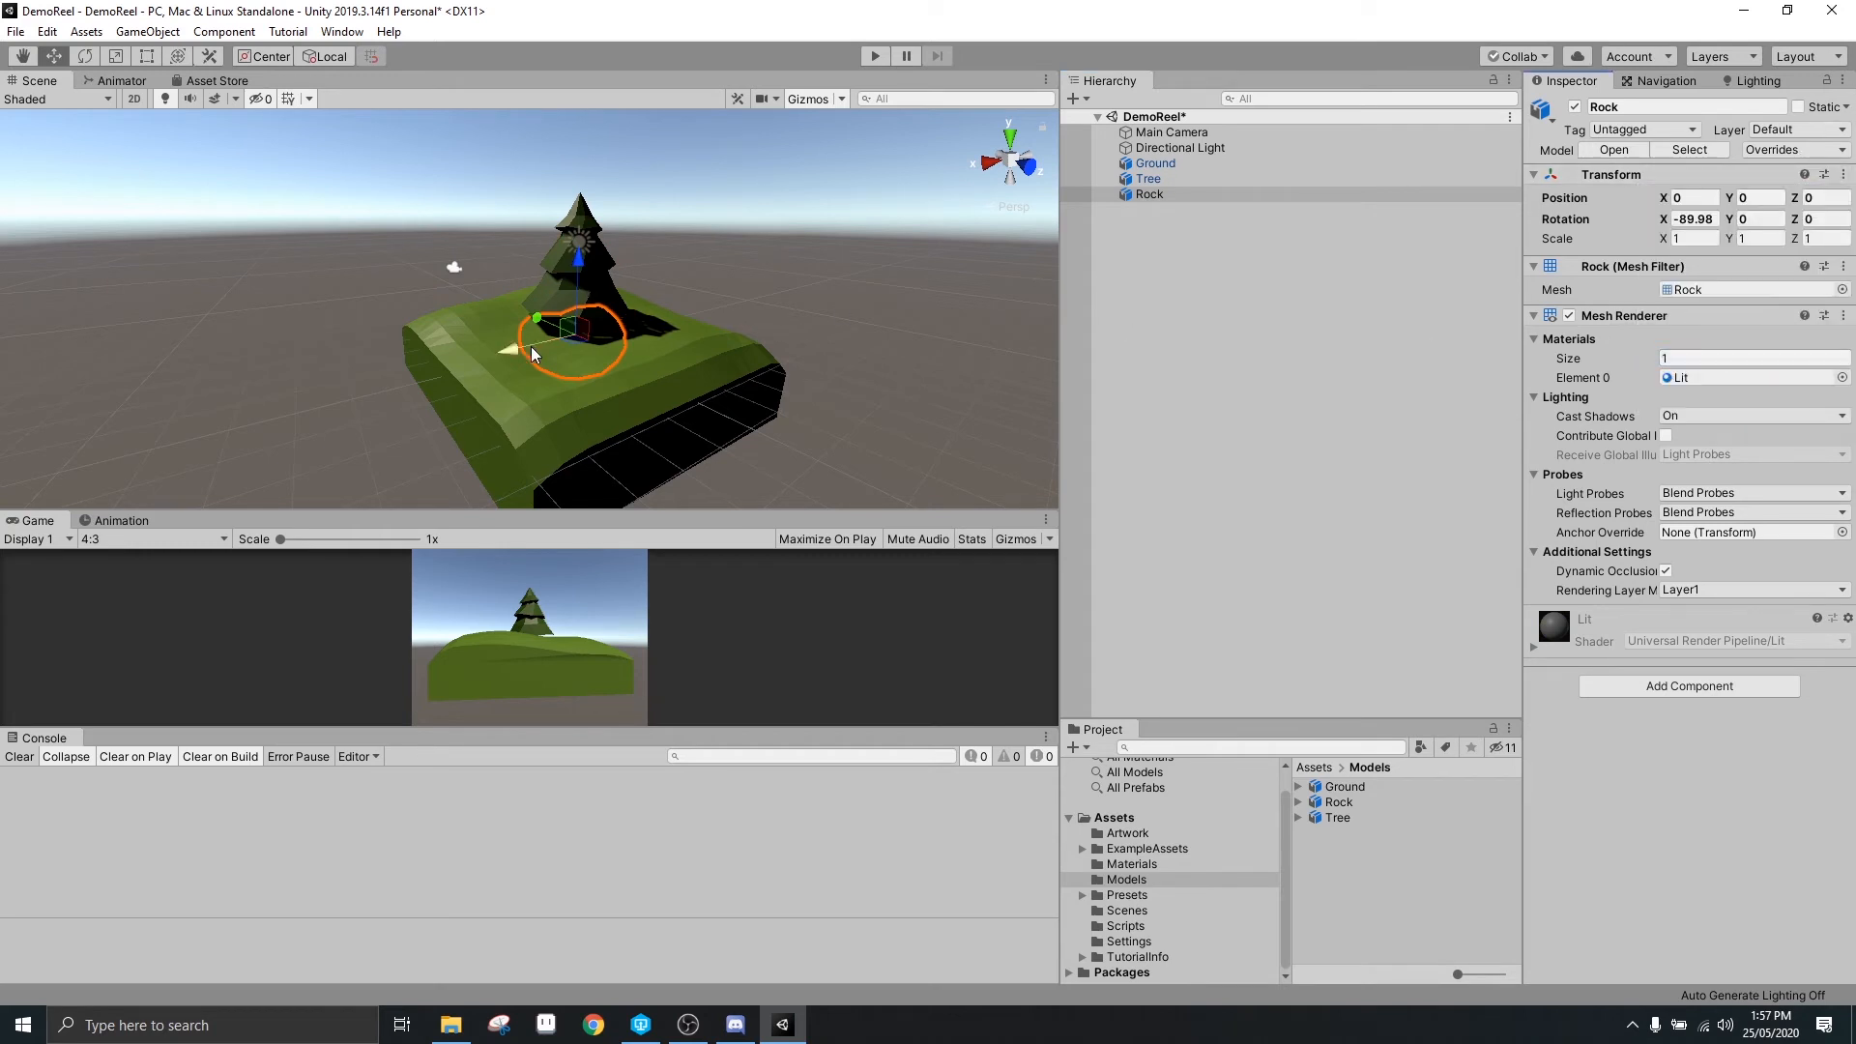
pyautogui.moveTo(531, 355); pyautogui.dragTo(463, 382)
pyautogui.moveTo(493, 292); pyautogui.dragTo(492, 278)
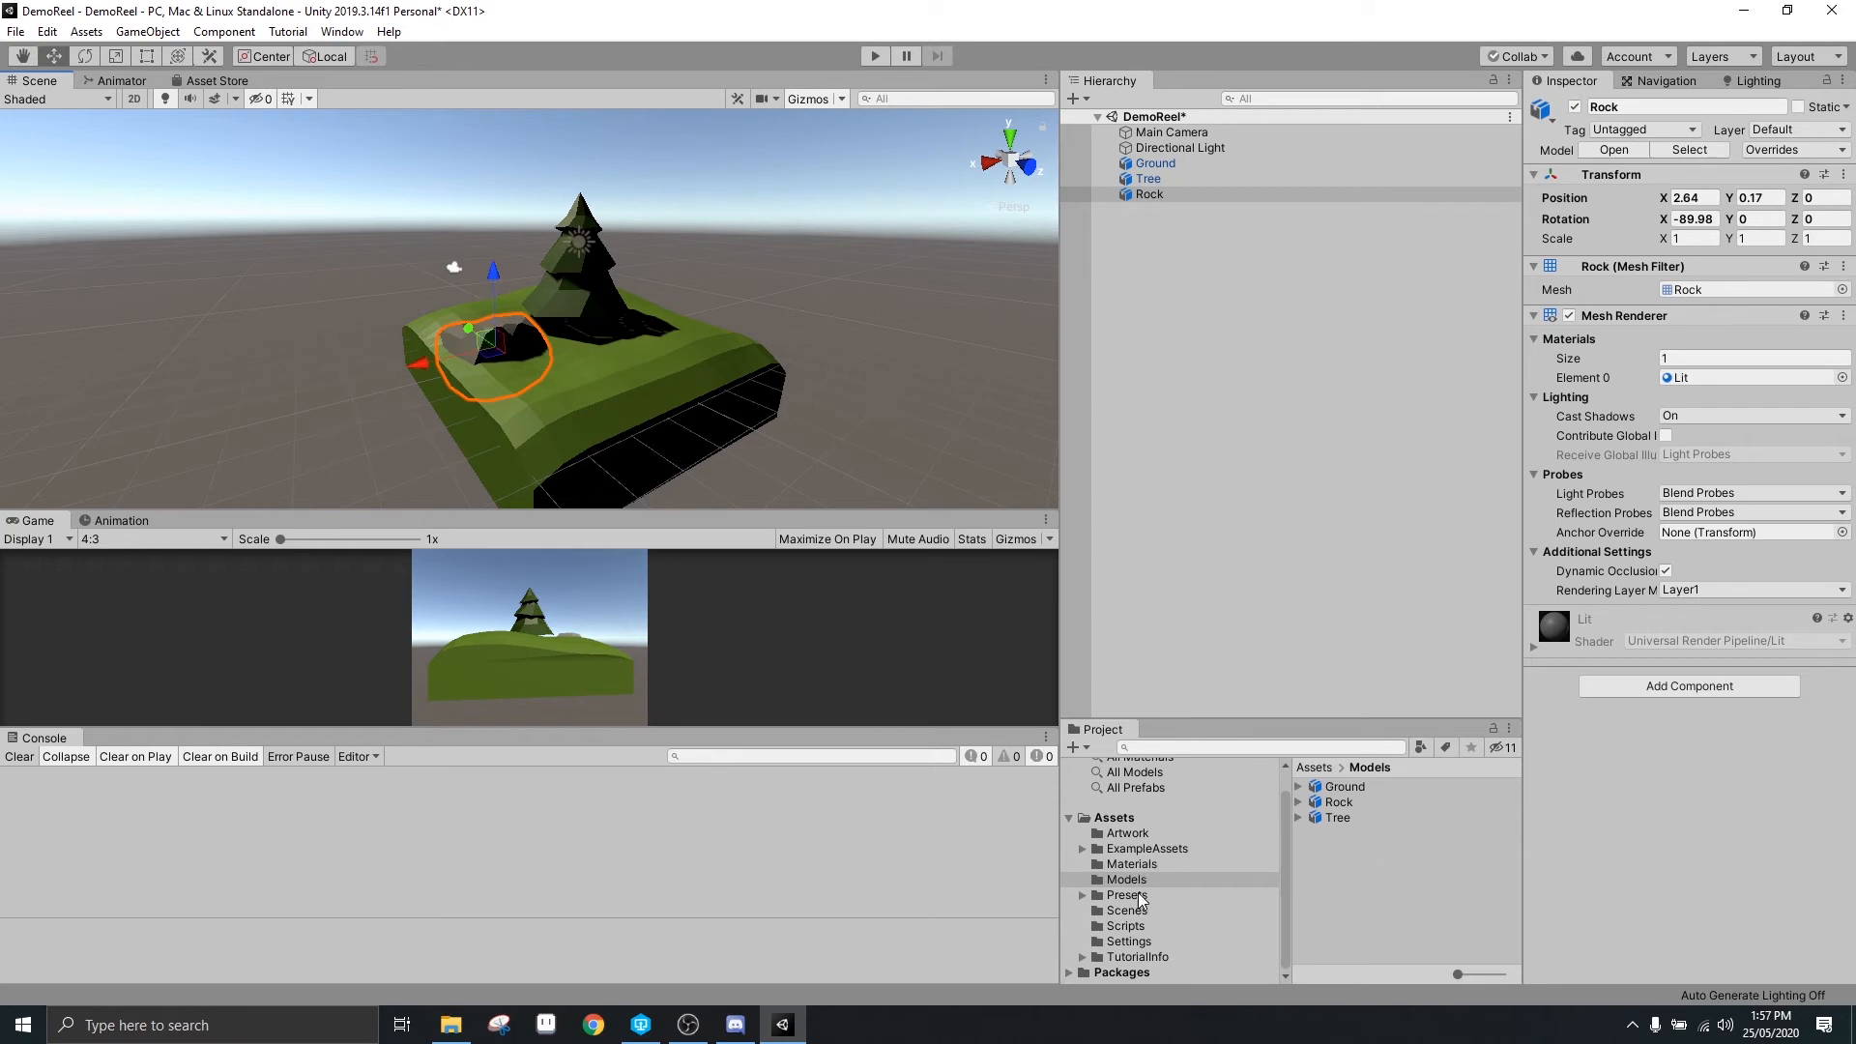
# Apply the Common material to the Rock object and check how it looks beside the tree
pyautogui.click(1137, 864)
pyautogui.moveTo(1368, 793); pyautogui.dragTo(1146, 194)
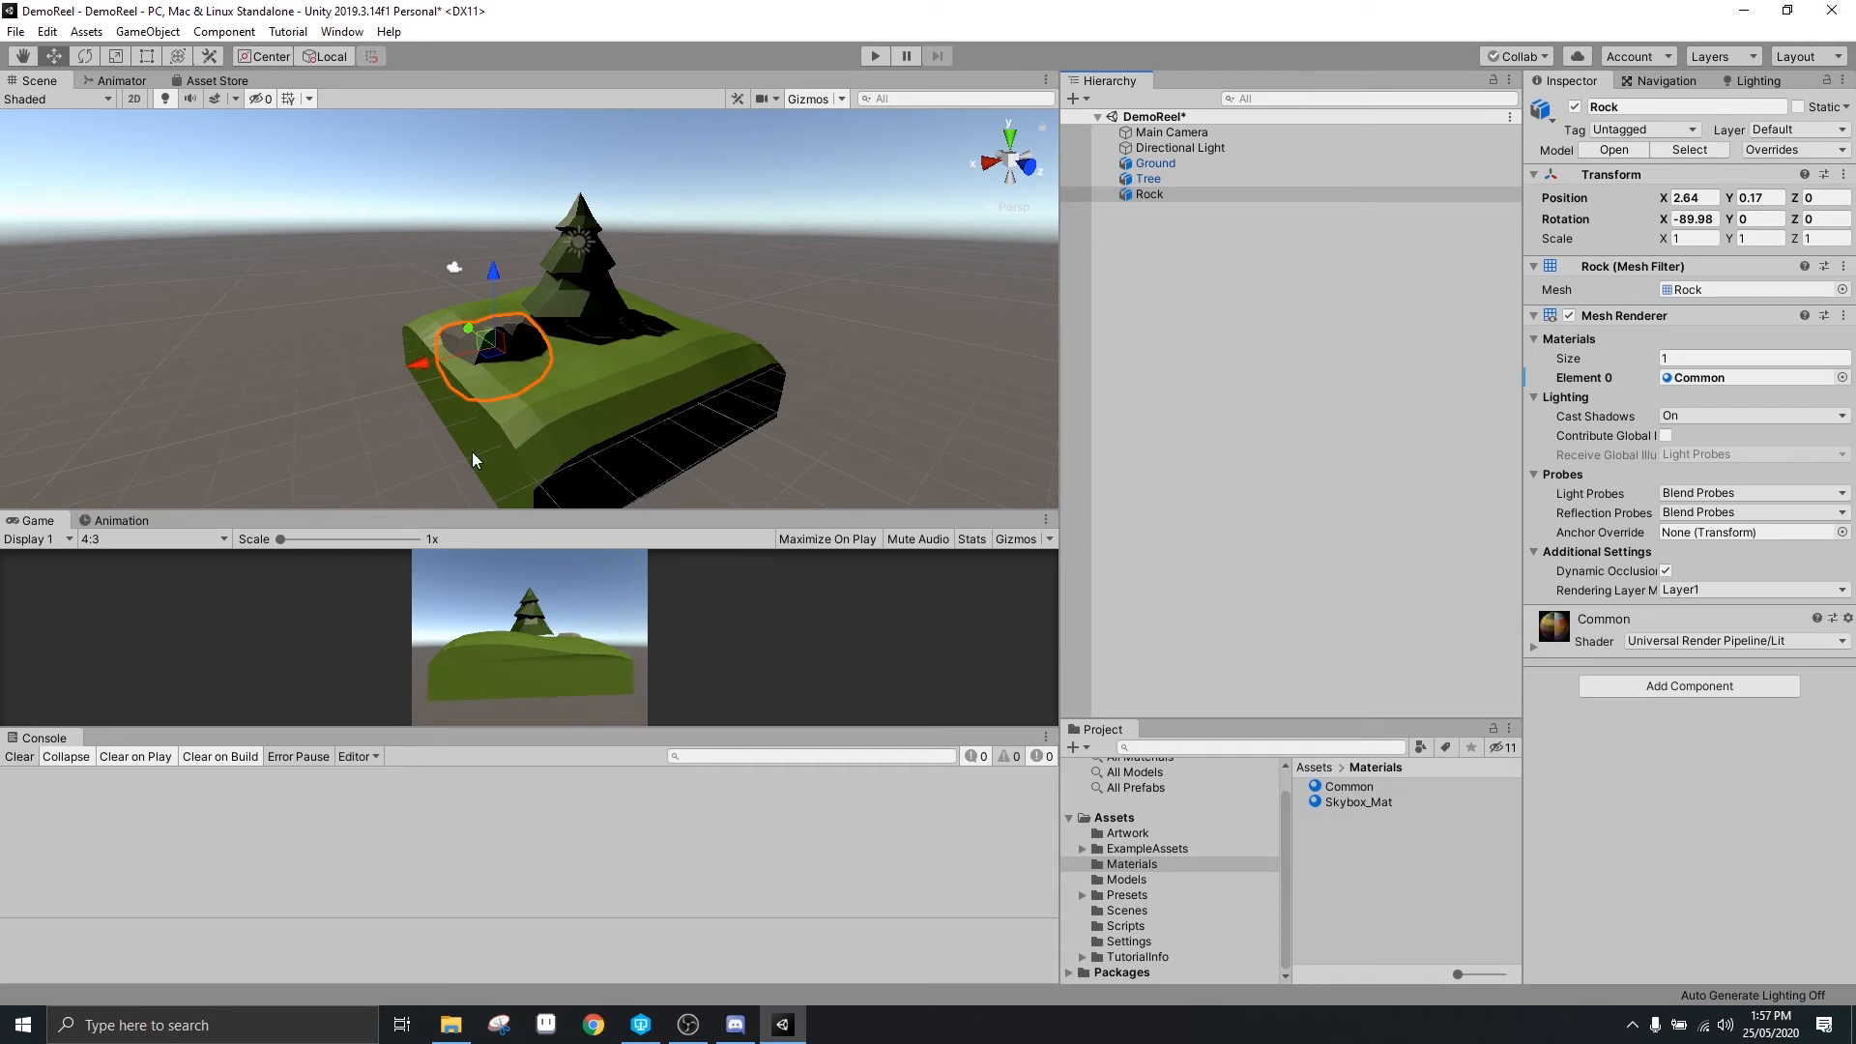
pyautogui.keyDown('alt'); pyautogui.moveTo(342, 404); pyautogui.dragTo(756, 391); pyautogui.keyUp('alt')
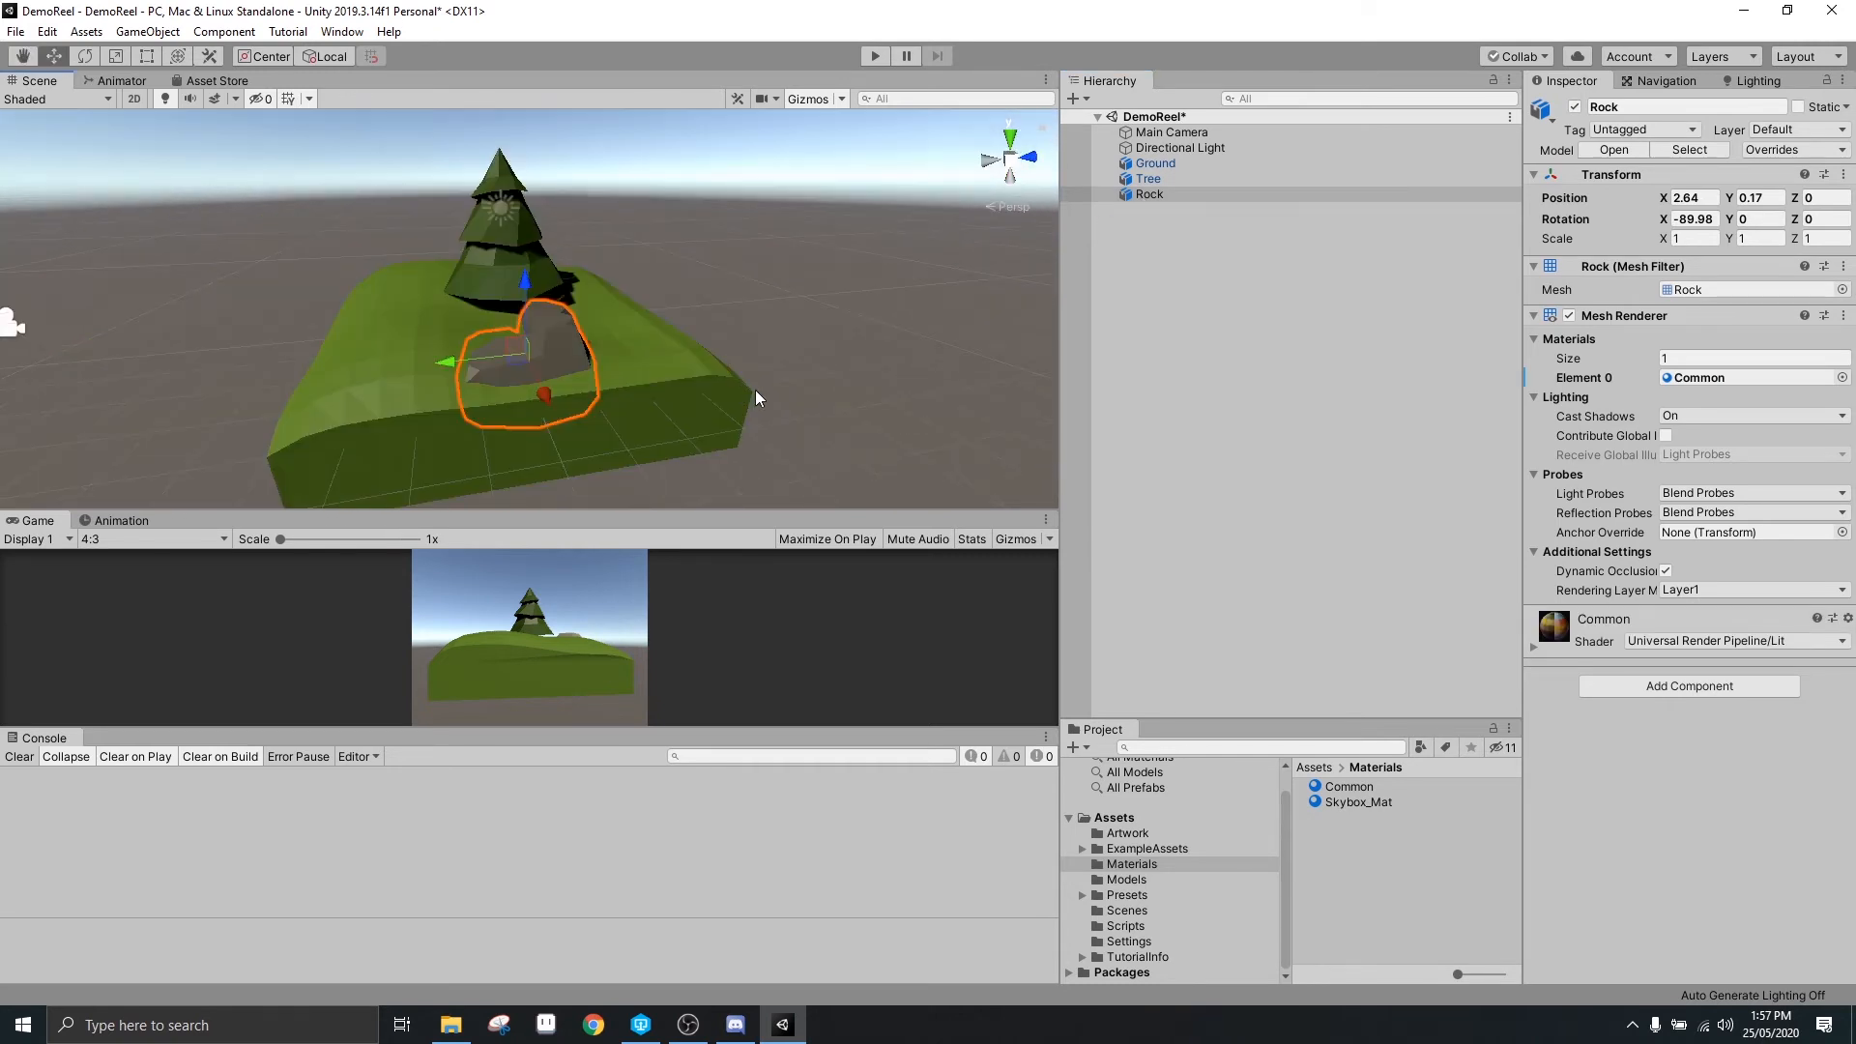
pyautogui.scroll(-4, 870, 387)
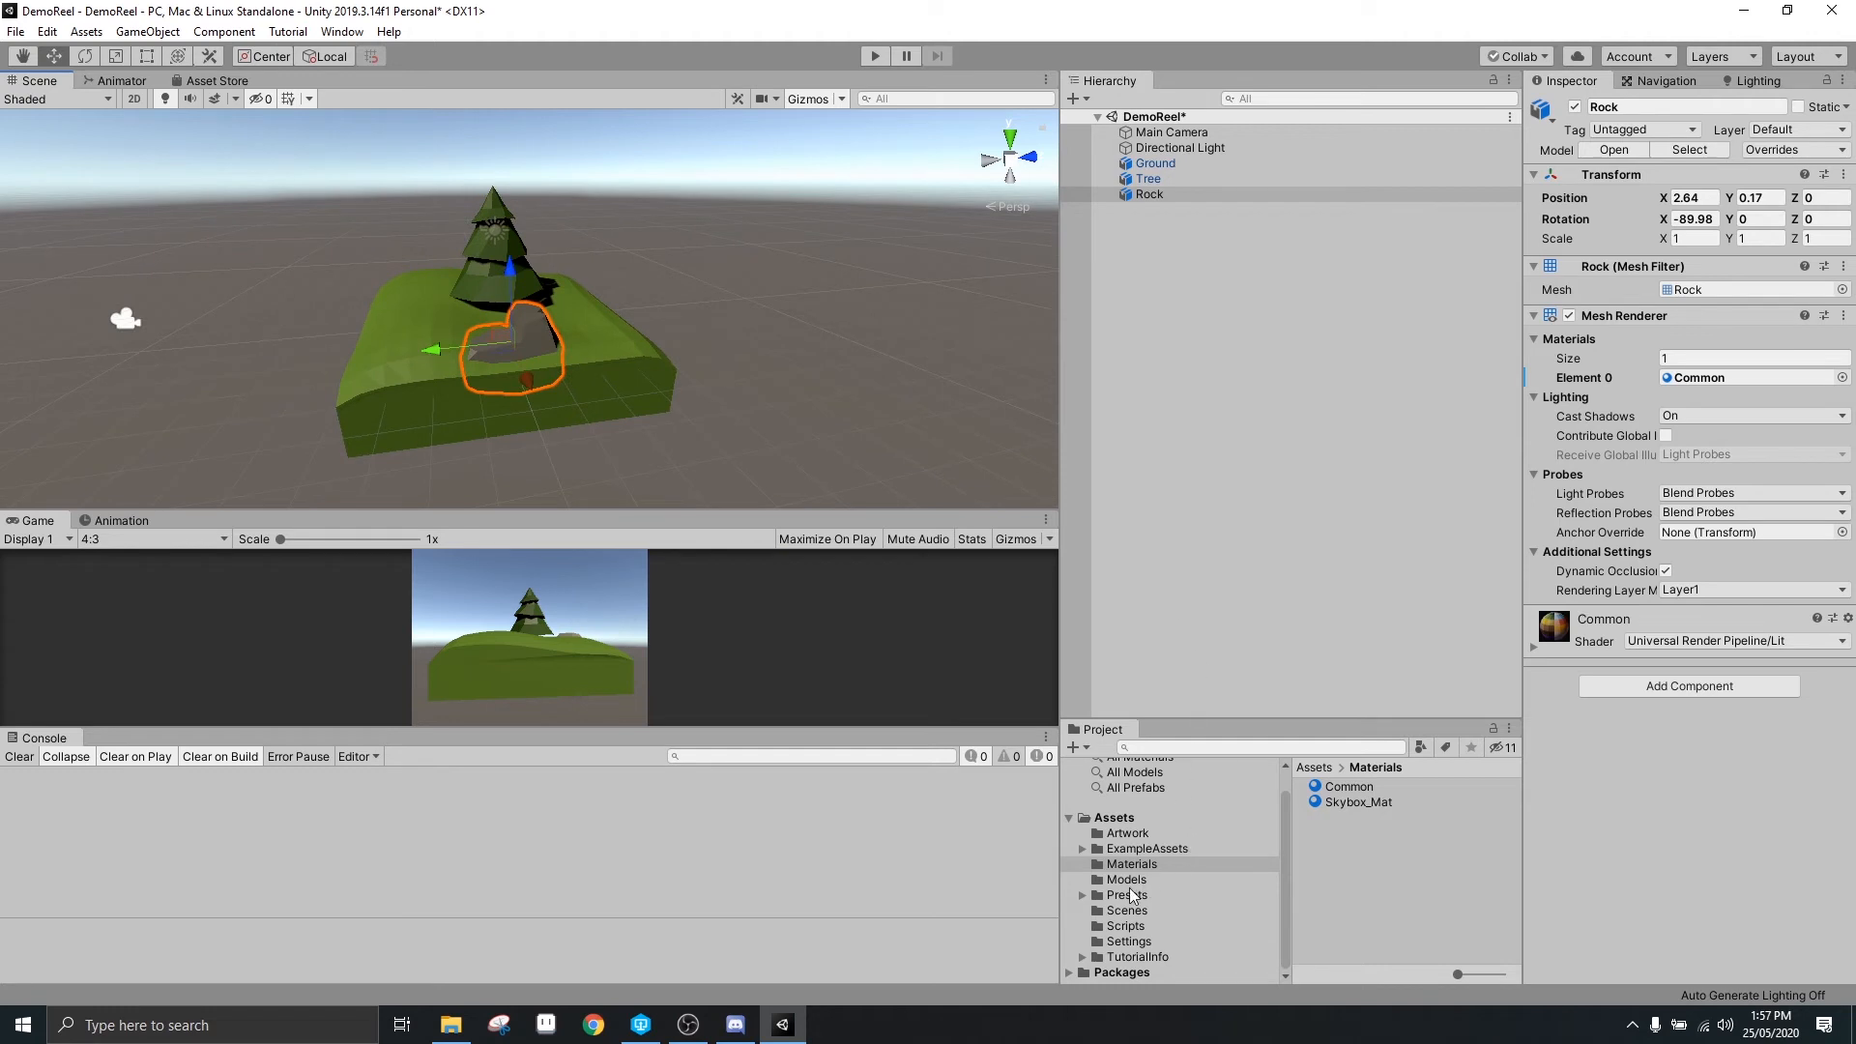
# Create a new folder named Prefabs in the project's Assets folder
pyautogui.click(1112, 819)
pyautogui.rightClick(1413, 908)
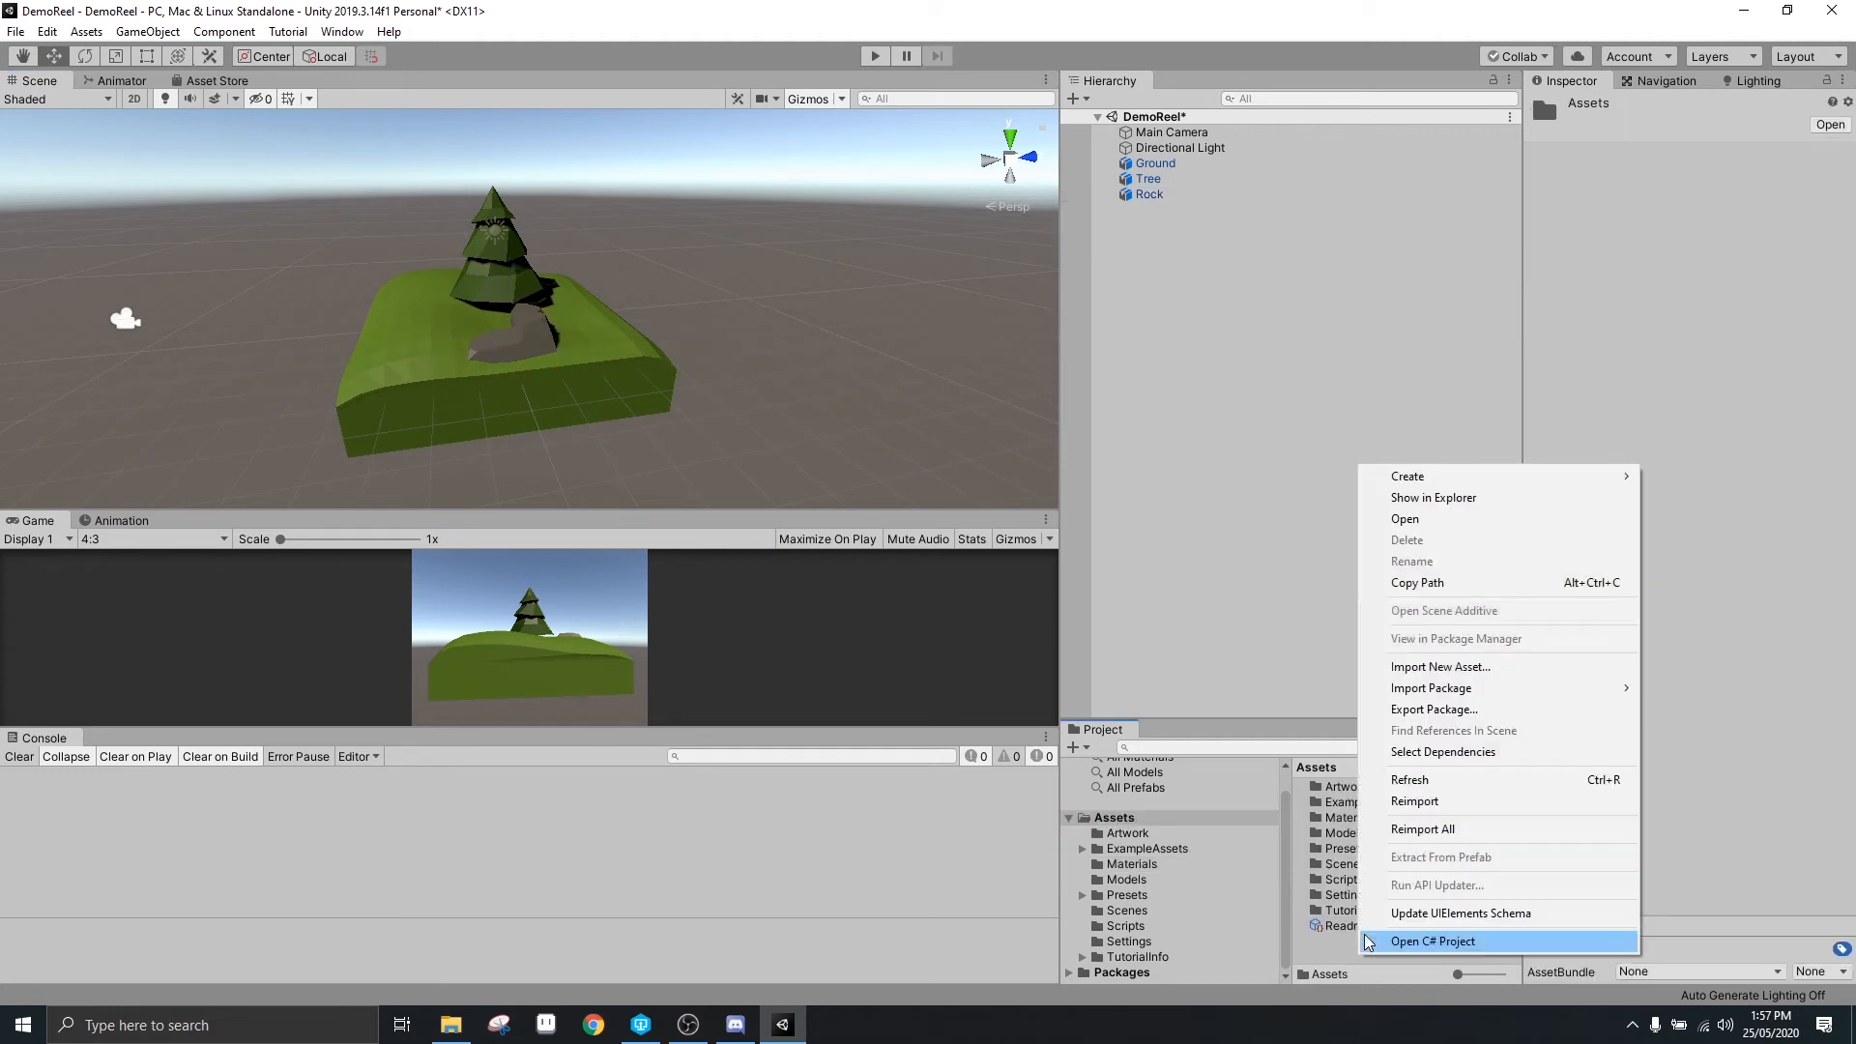
pyautogui.moveTo(1462, 469)
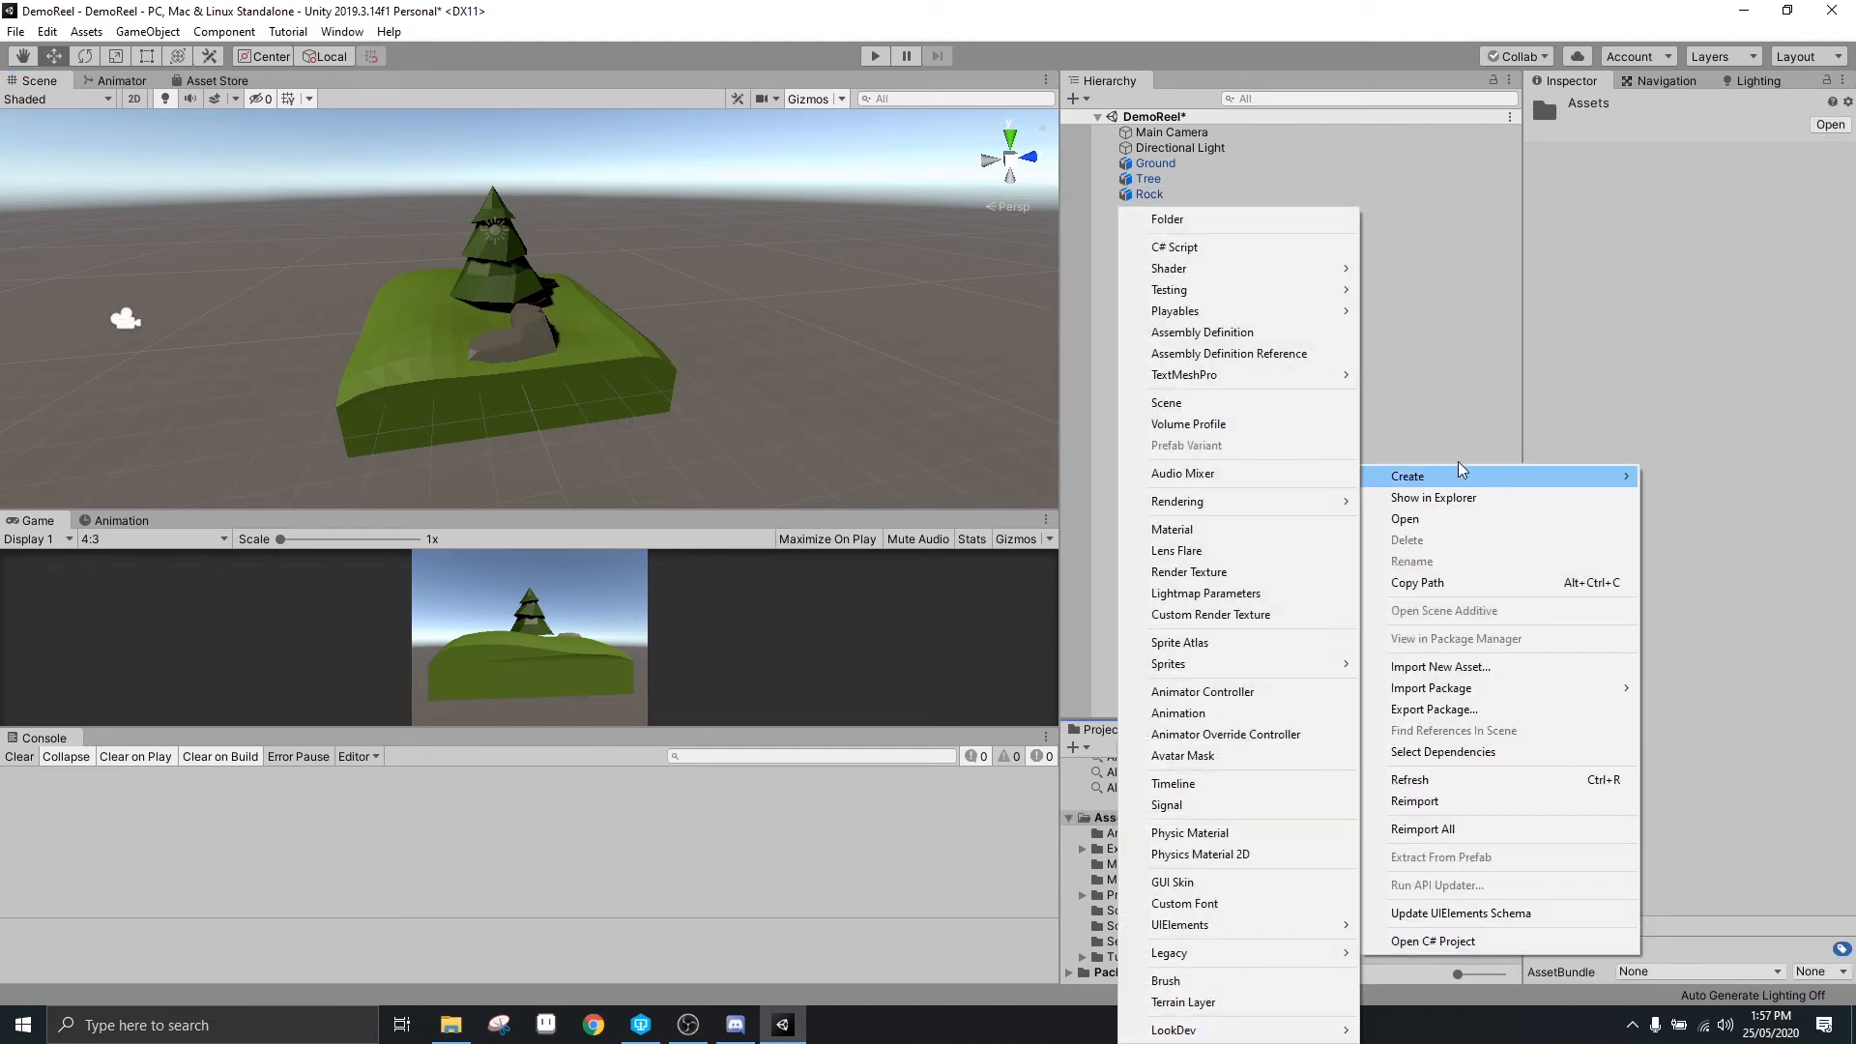
pyautogui.click(1251, 226)
pyautogui.write('P')
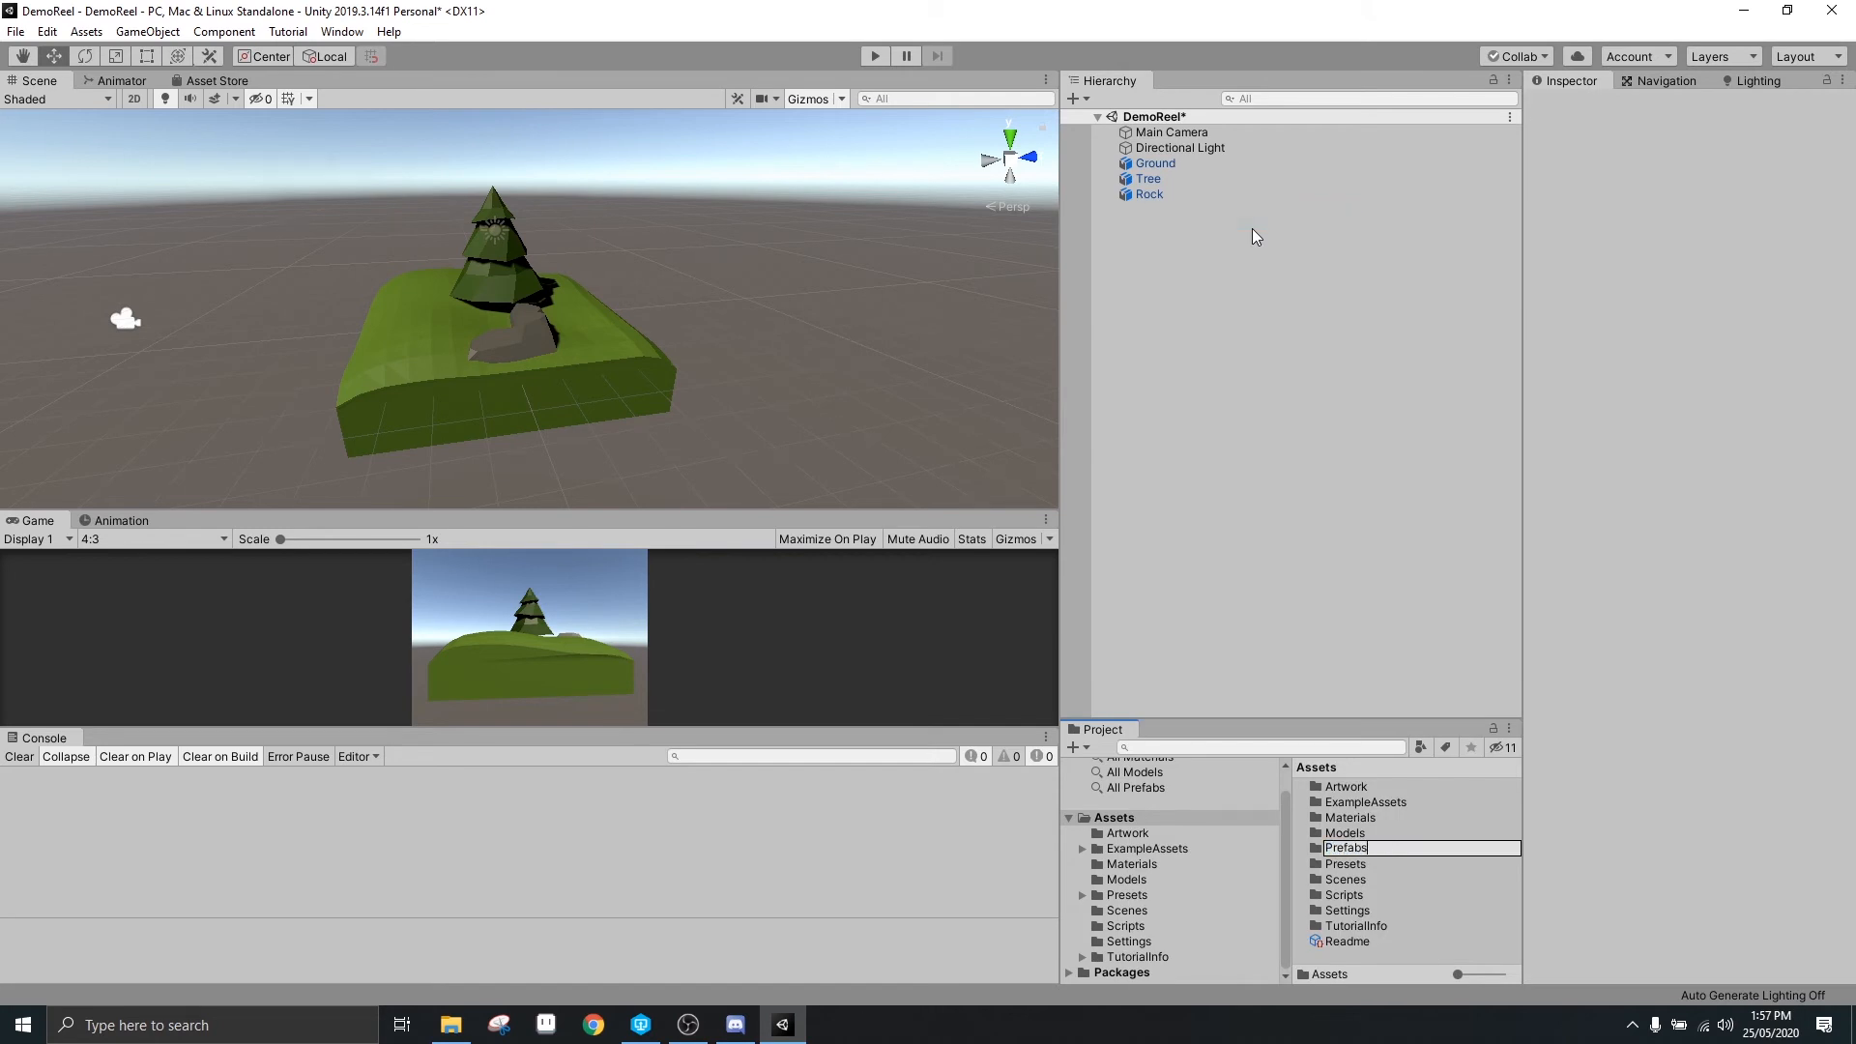
pyautogui.write('refabs')
pyautogui.press('Return')
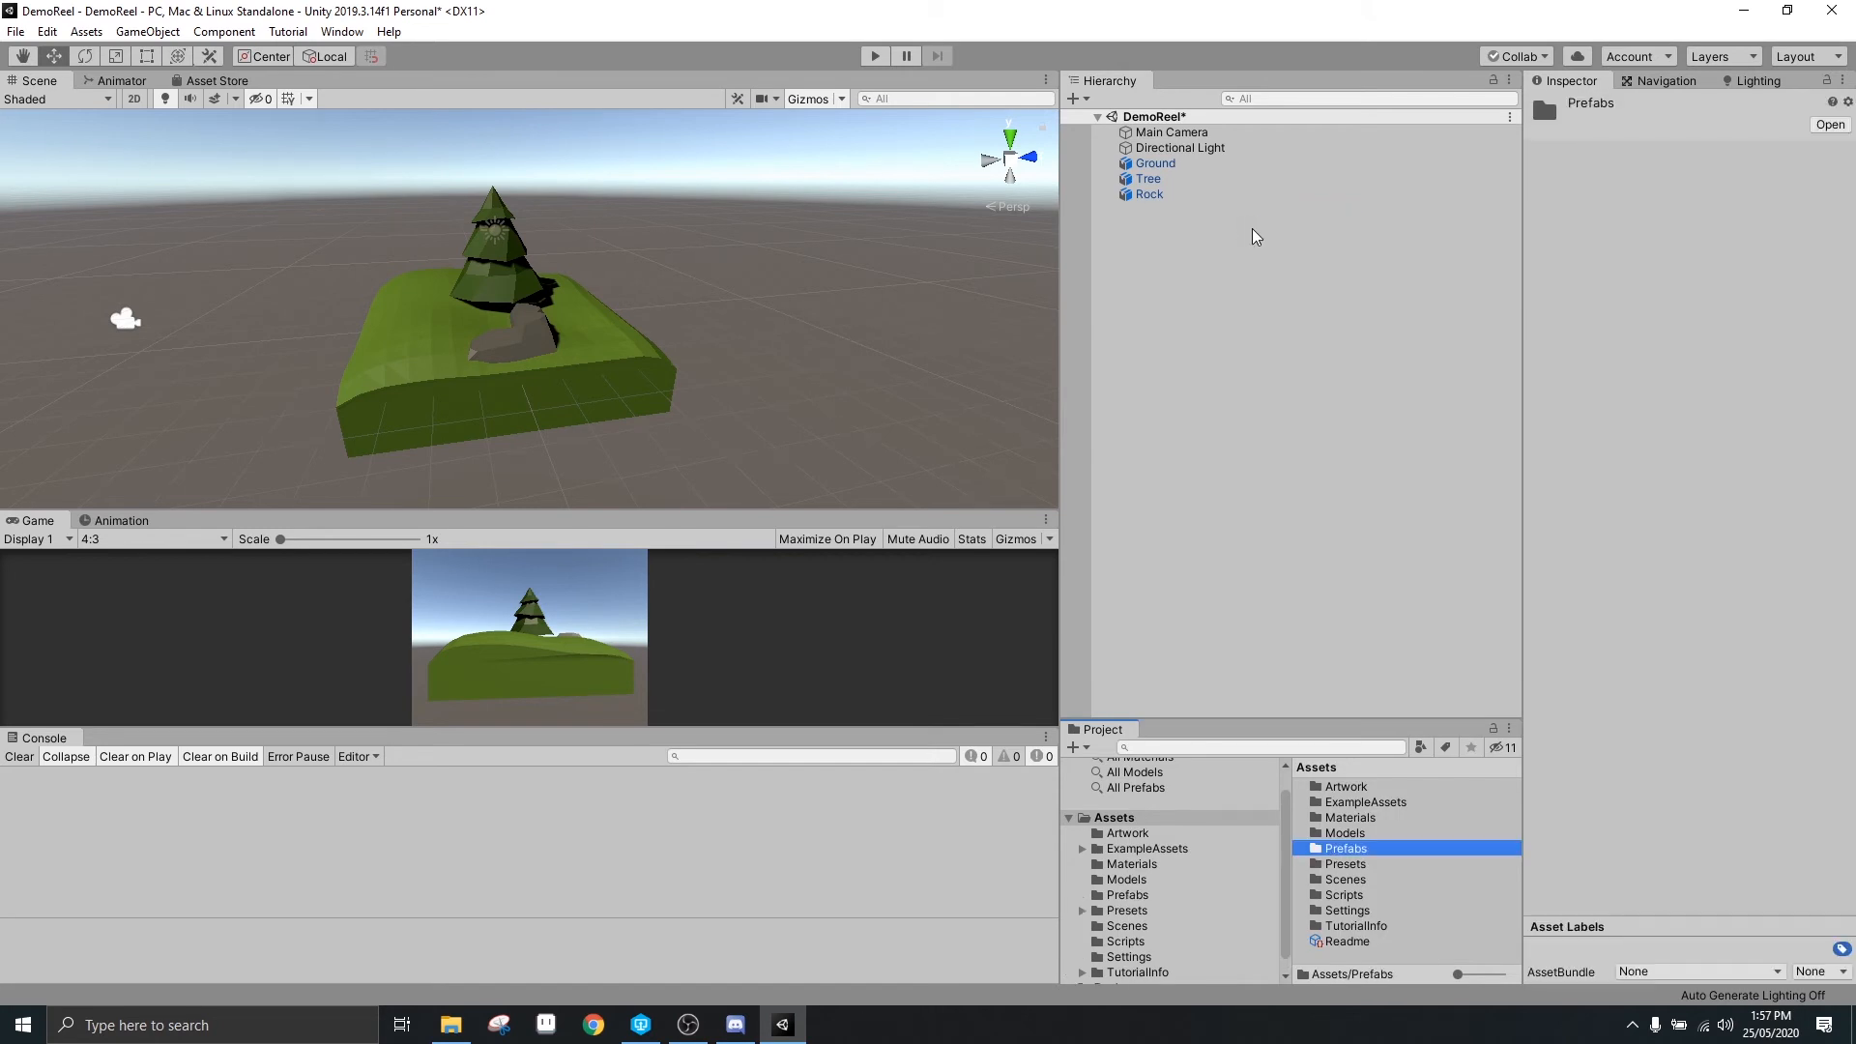
# Save the Ground, Tree and Rock objects as original prefabs in the Prefabs folder
pyautogui.click(1166, 169)
pyautogui.keyDown('shift'); pyautogui.click(1157, 191); pyautogui.keyUp('shift')
pyautogui.moveTo(1157, 191); pyautogui.dragTo(1347, 854)
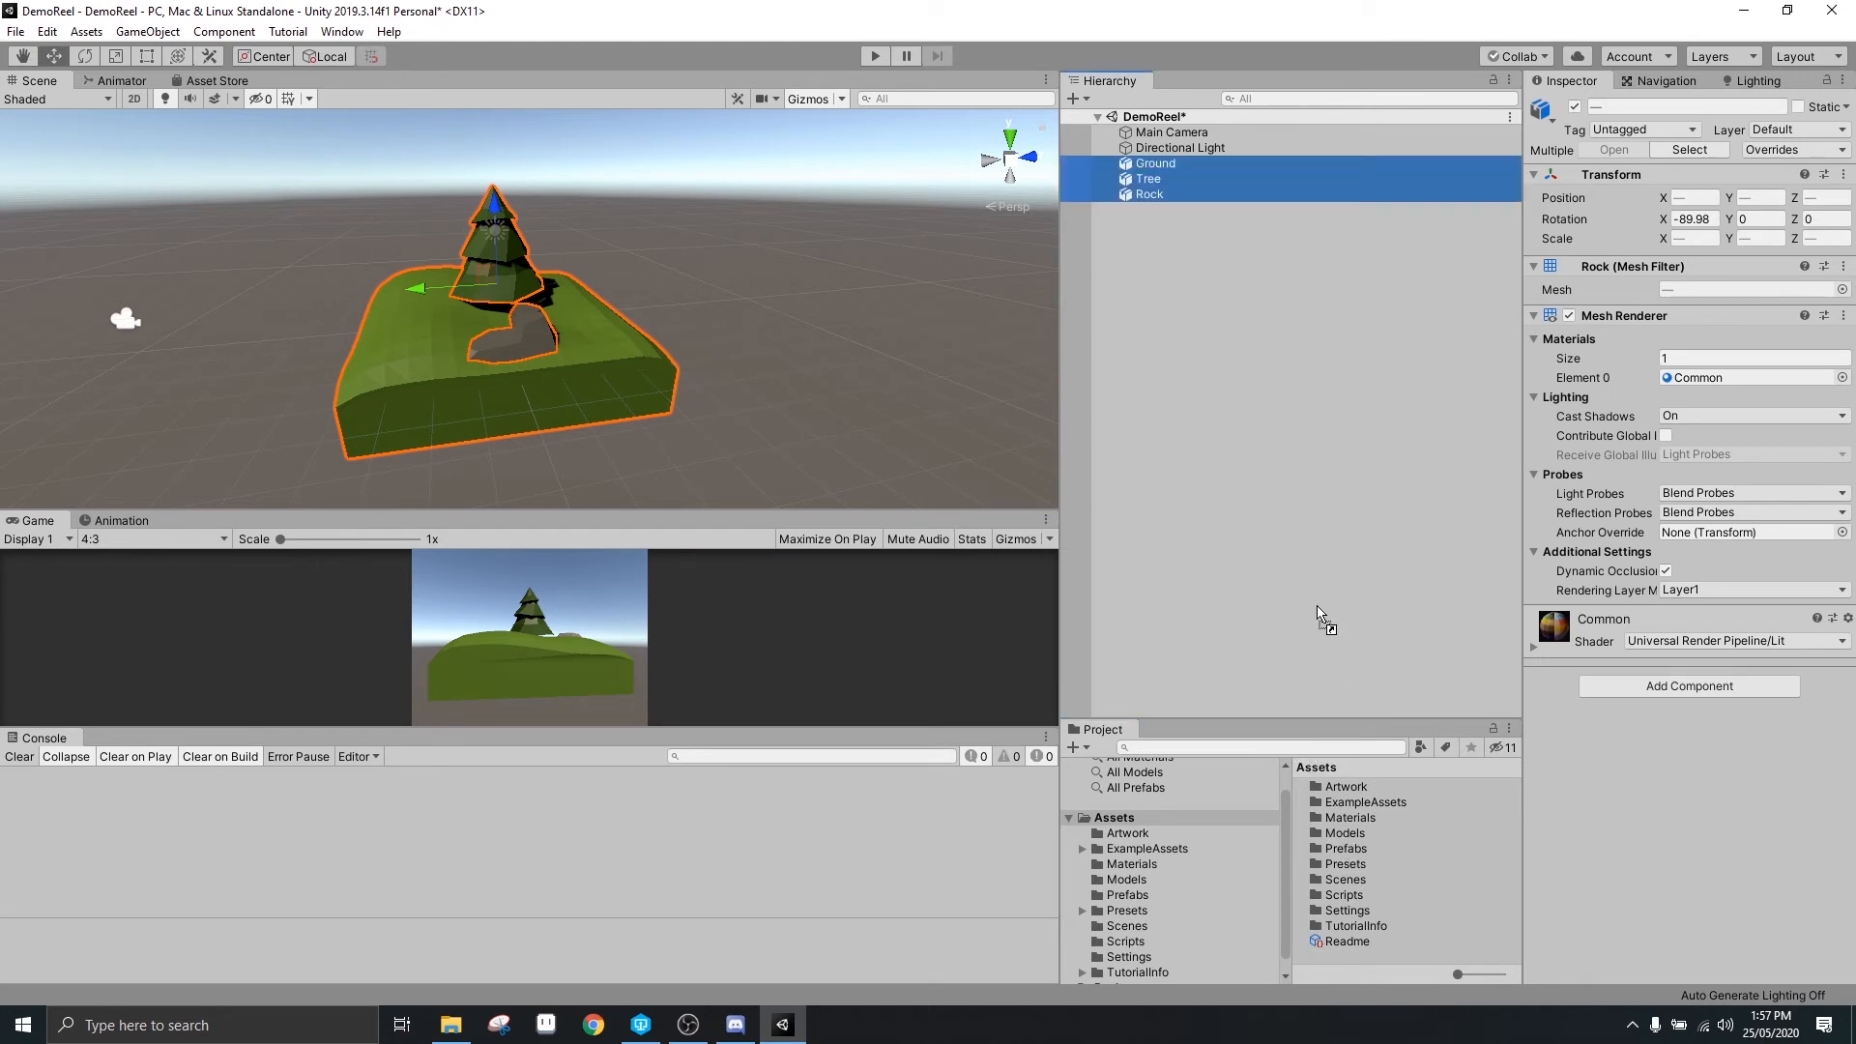
pyautogui.click(1156, 169)
pyautogui.moveTo(1156, 169); pyautogui.dragTo(1346, 848)
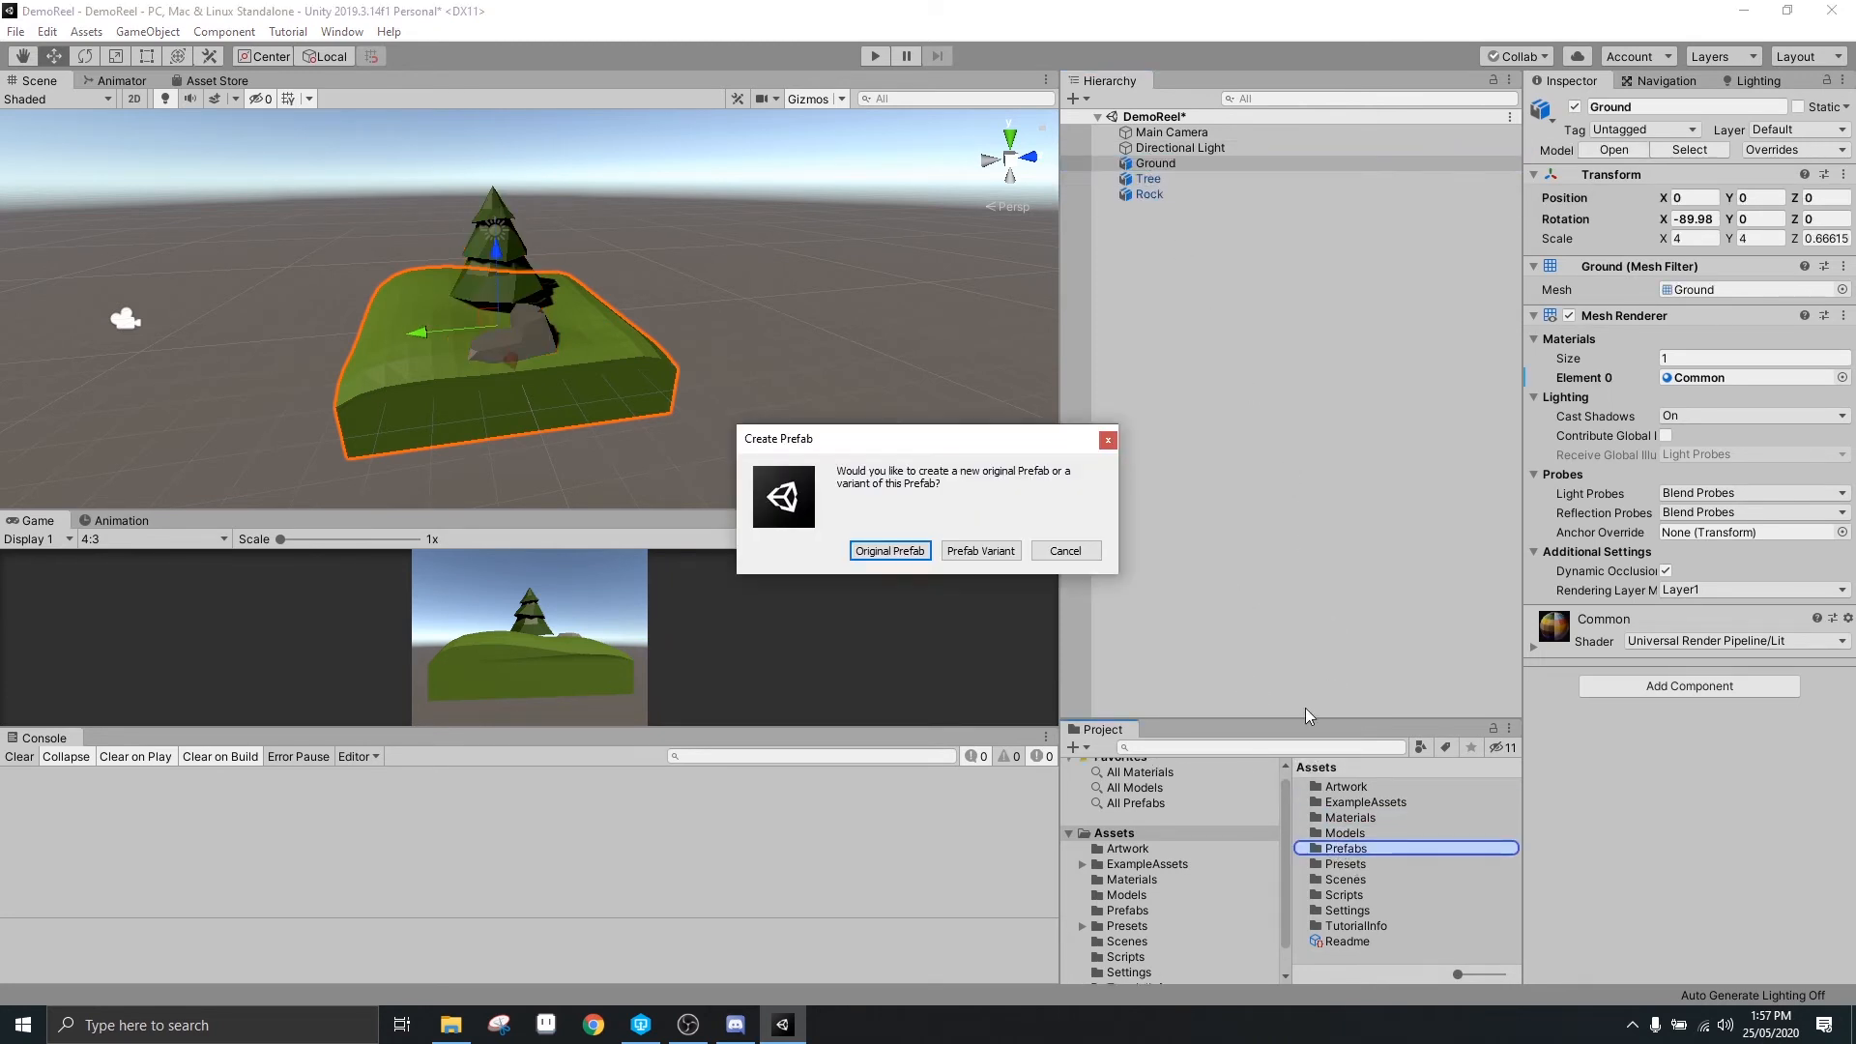
pyautogui.click(890, 551)
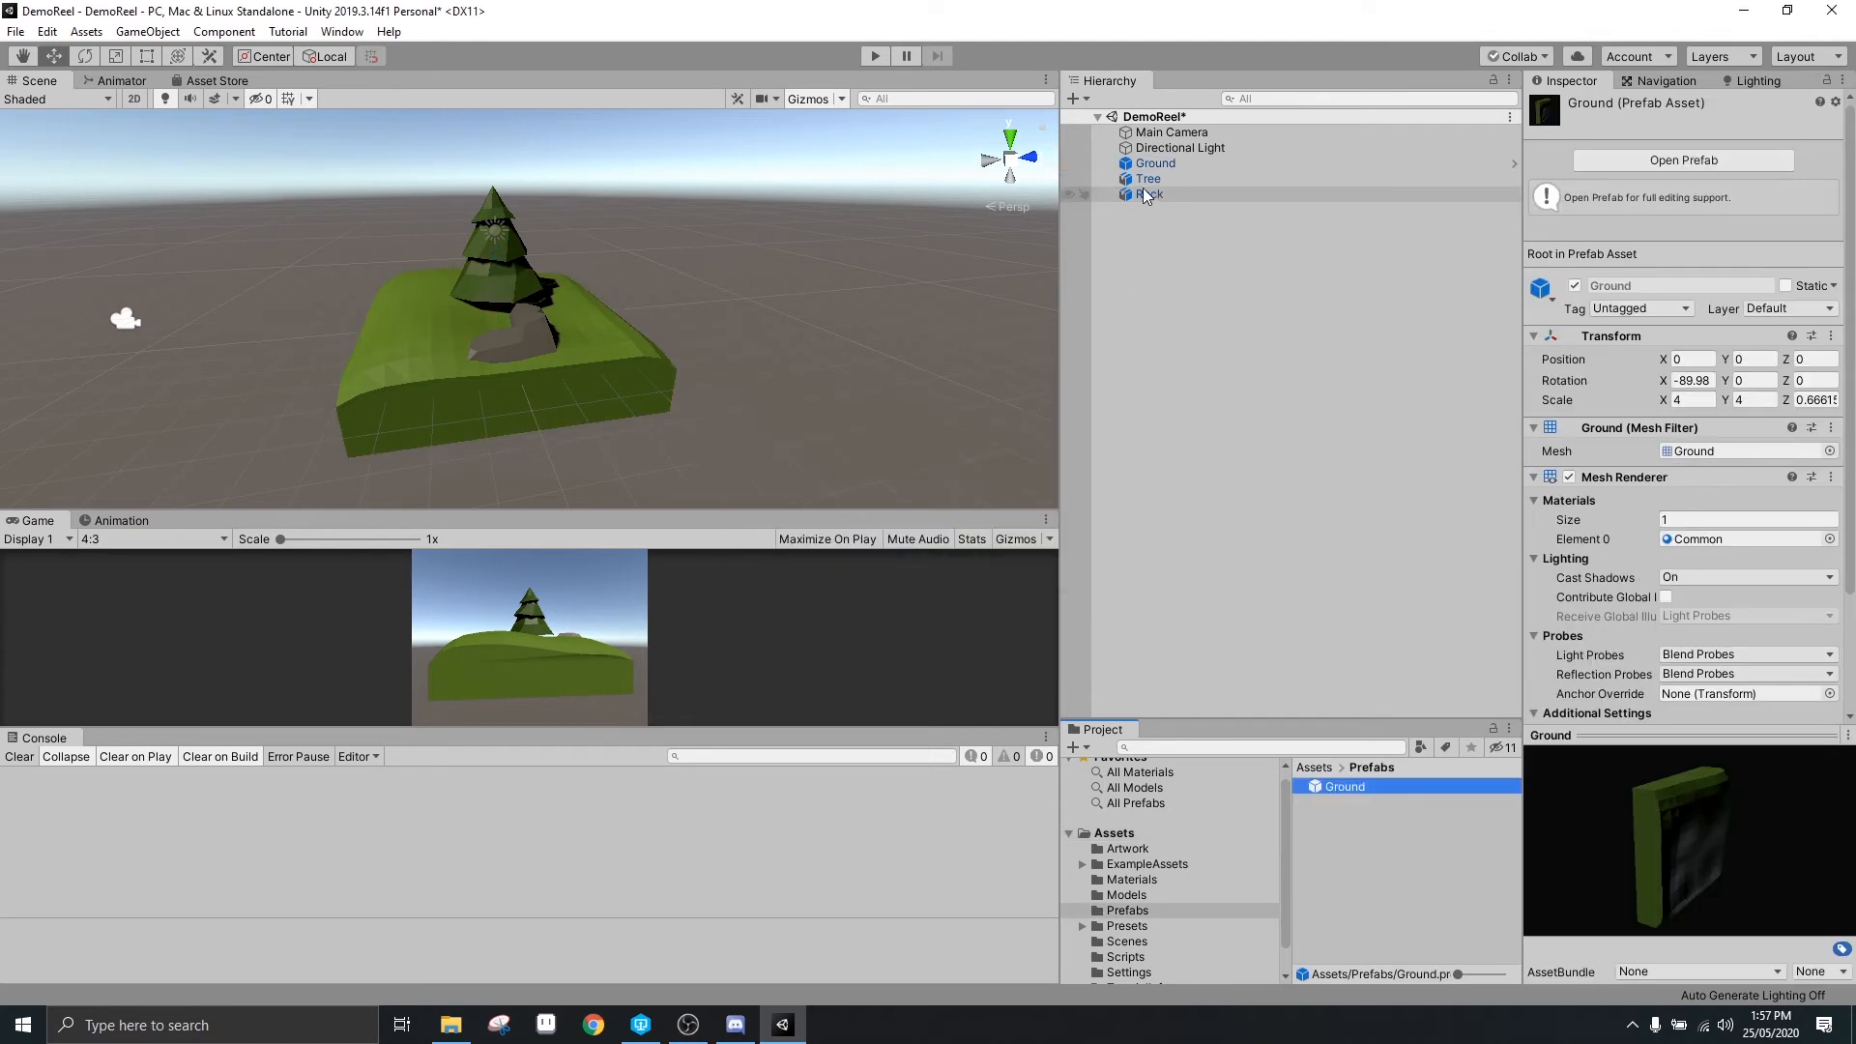
pyautogui.click(889, 551)
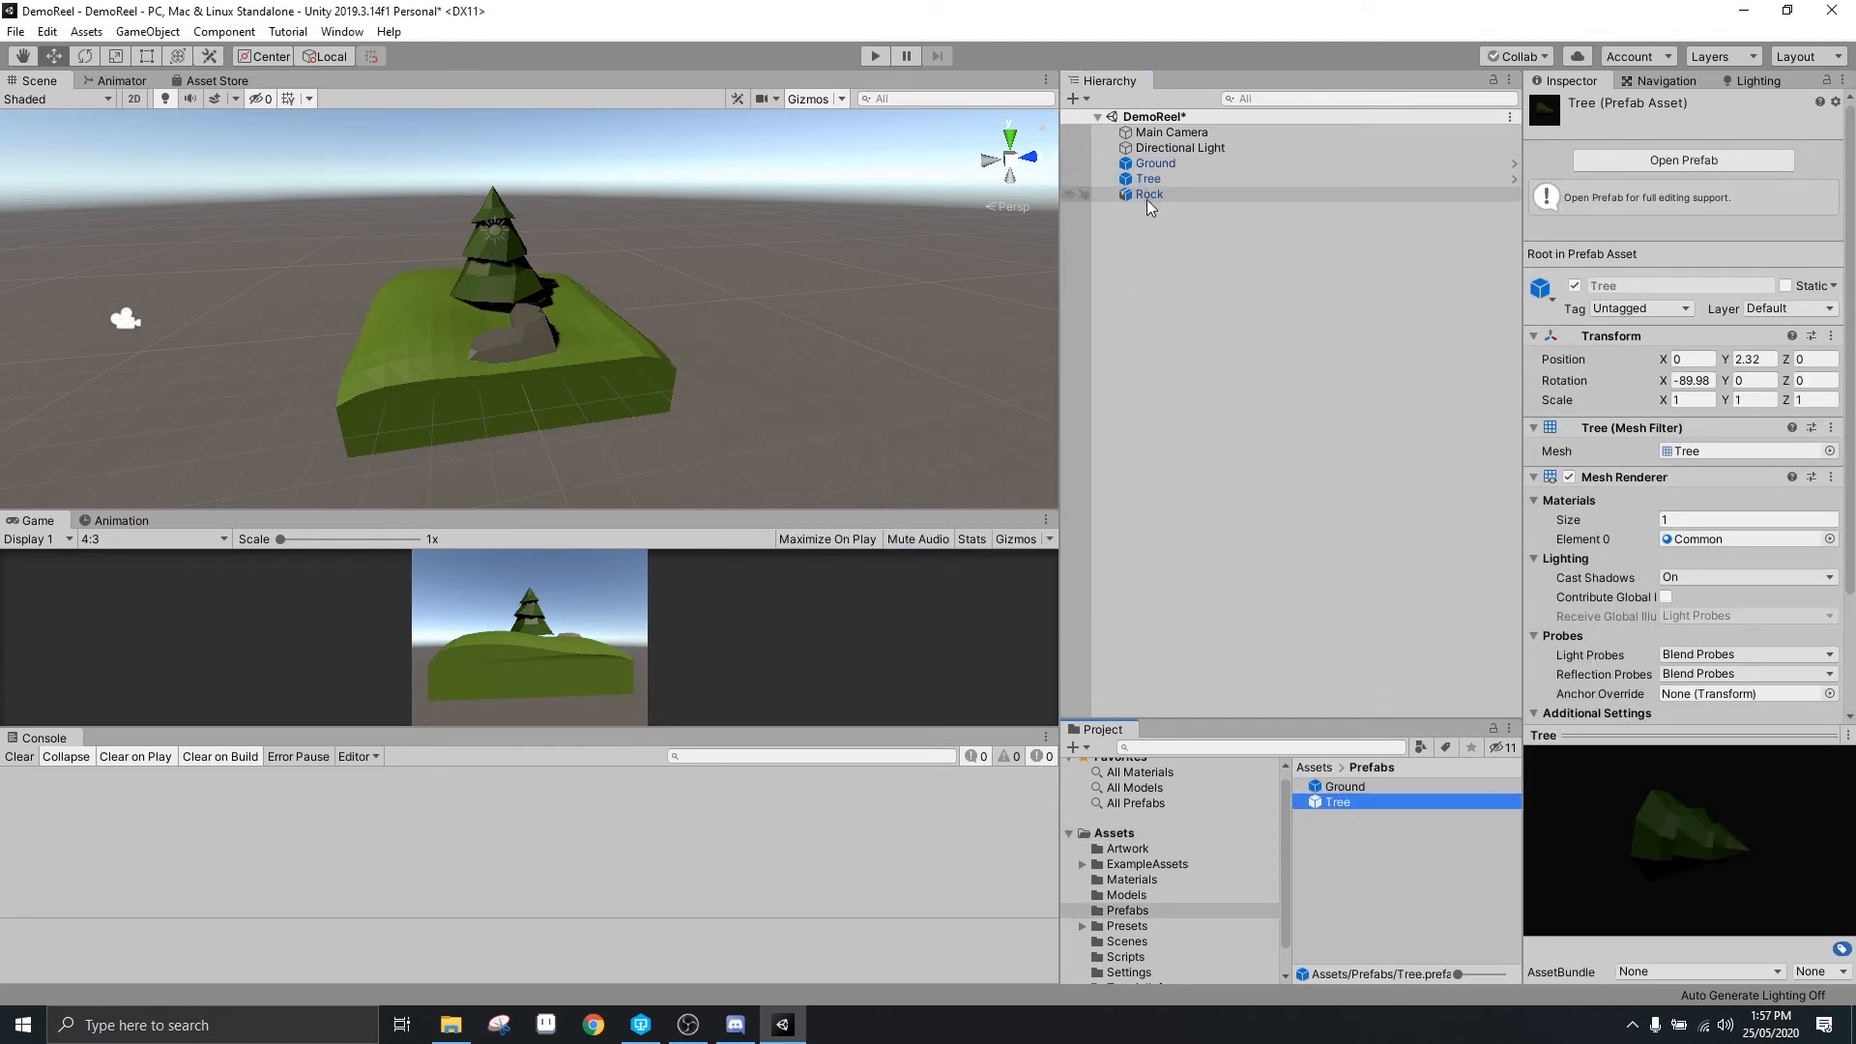
pyautogui.click(890, 551)
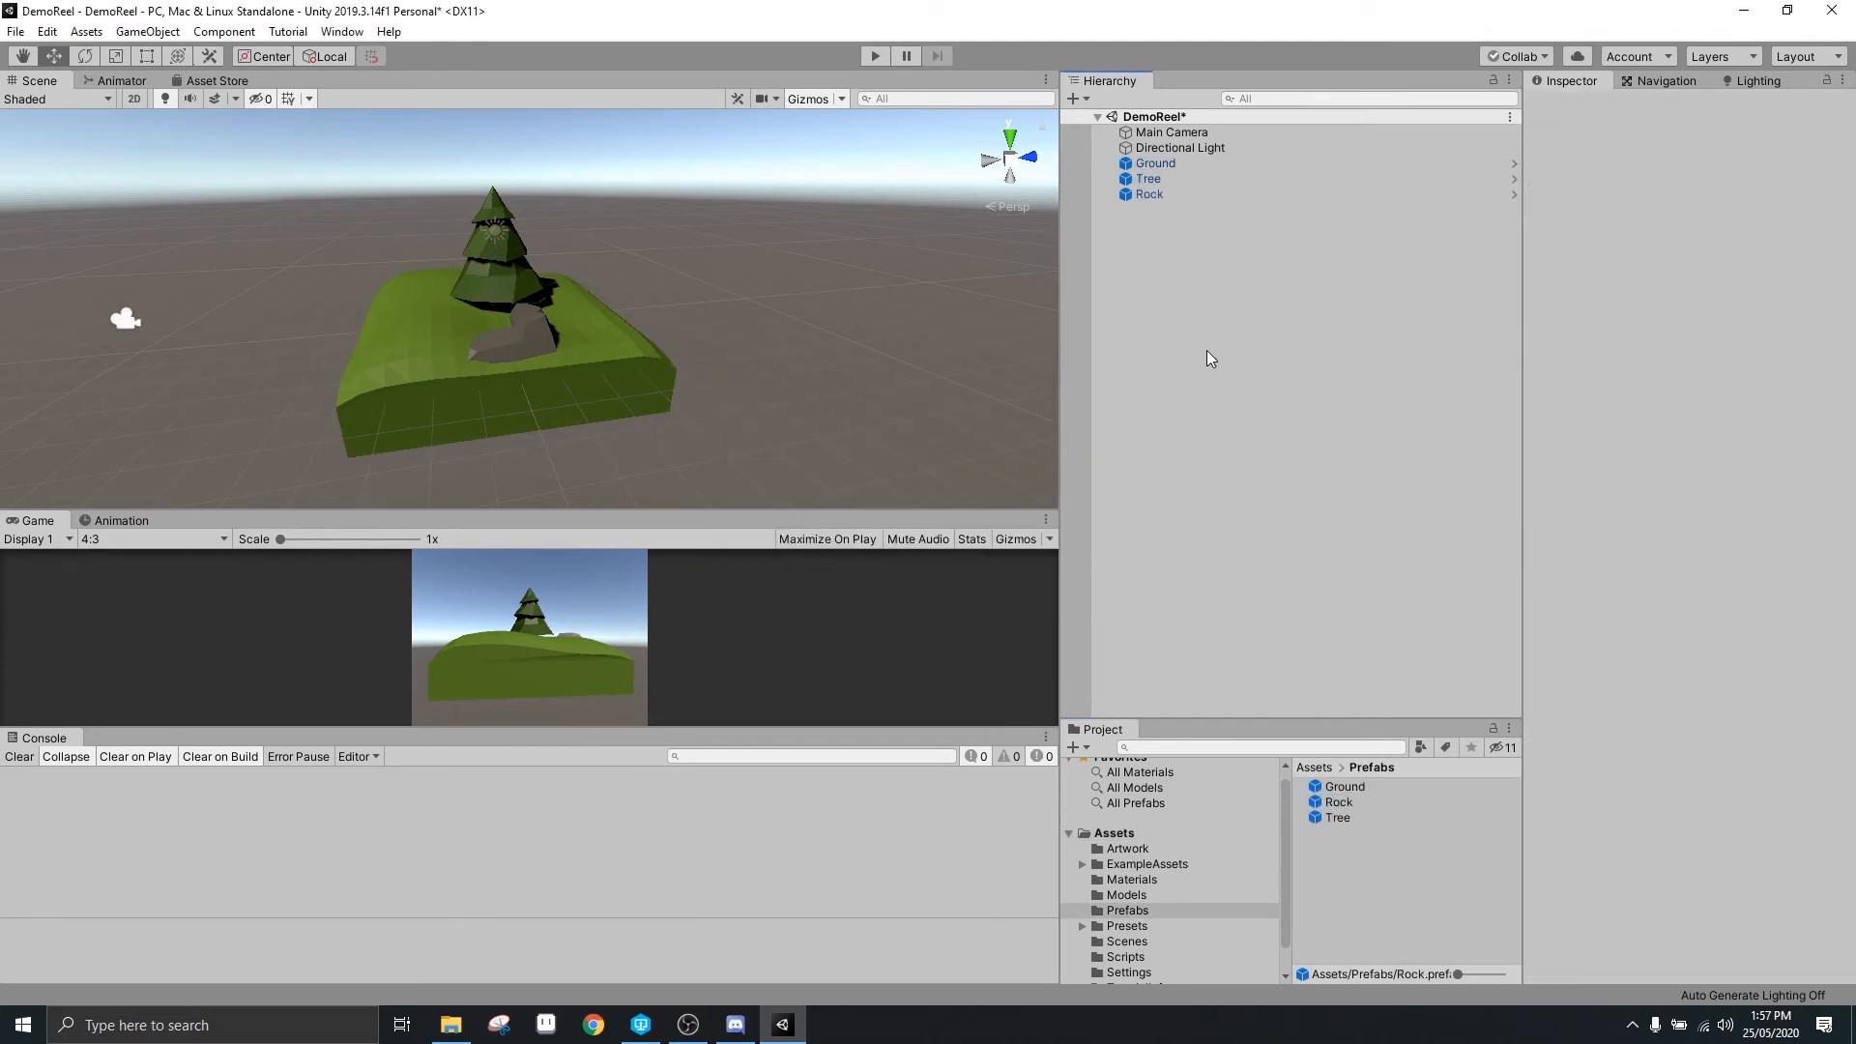
pyautogui.click(1147, 180)
pyautogui.click(1154, 164)
pyautogui.click(1160, 195)
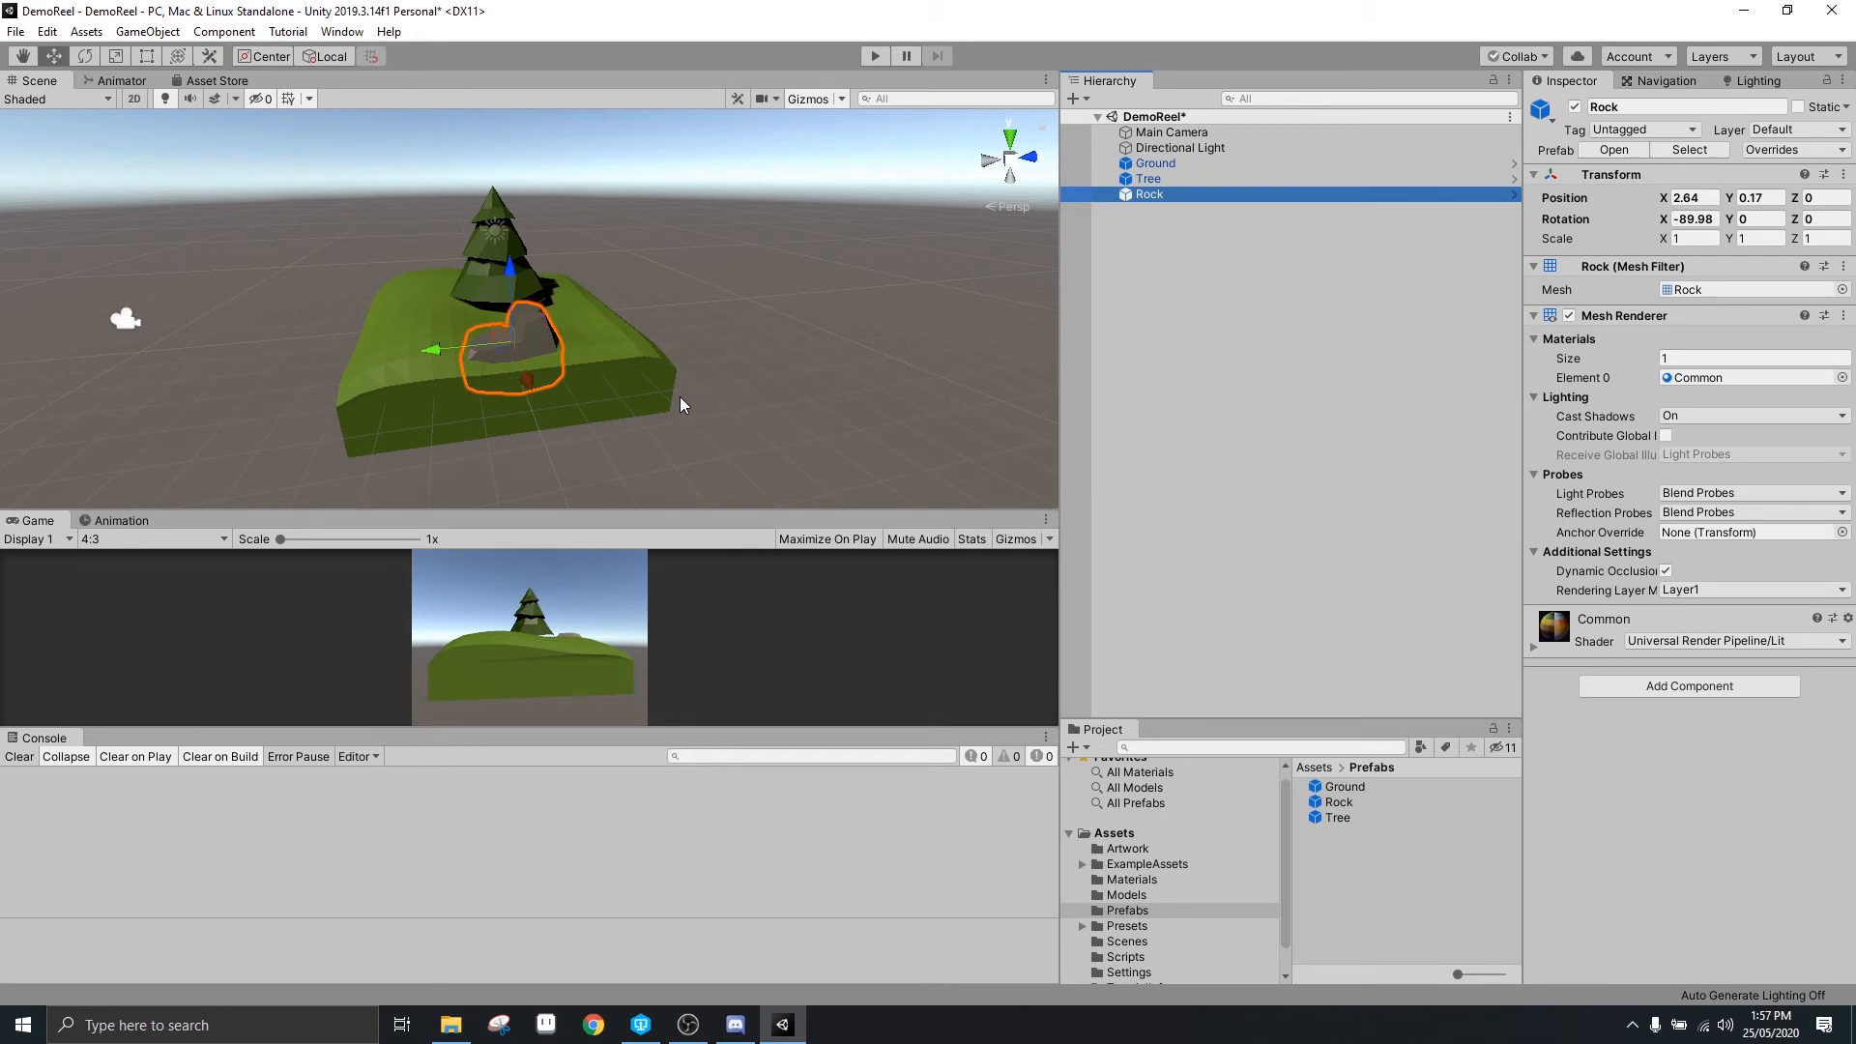
# Enlarge the Ground object by setting its scale to 6 on both X and Y
pyautogui.keyDown('alt'); pyautogui.moveTo(681, 396); pyautogui.dragTo(599, 328); pyautogui.keyUp('alt')
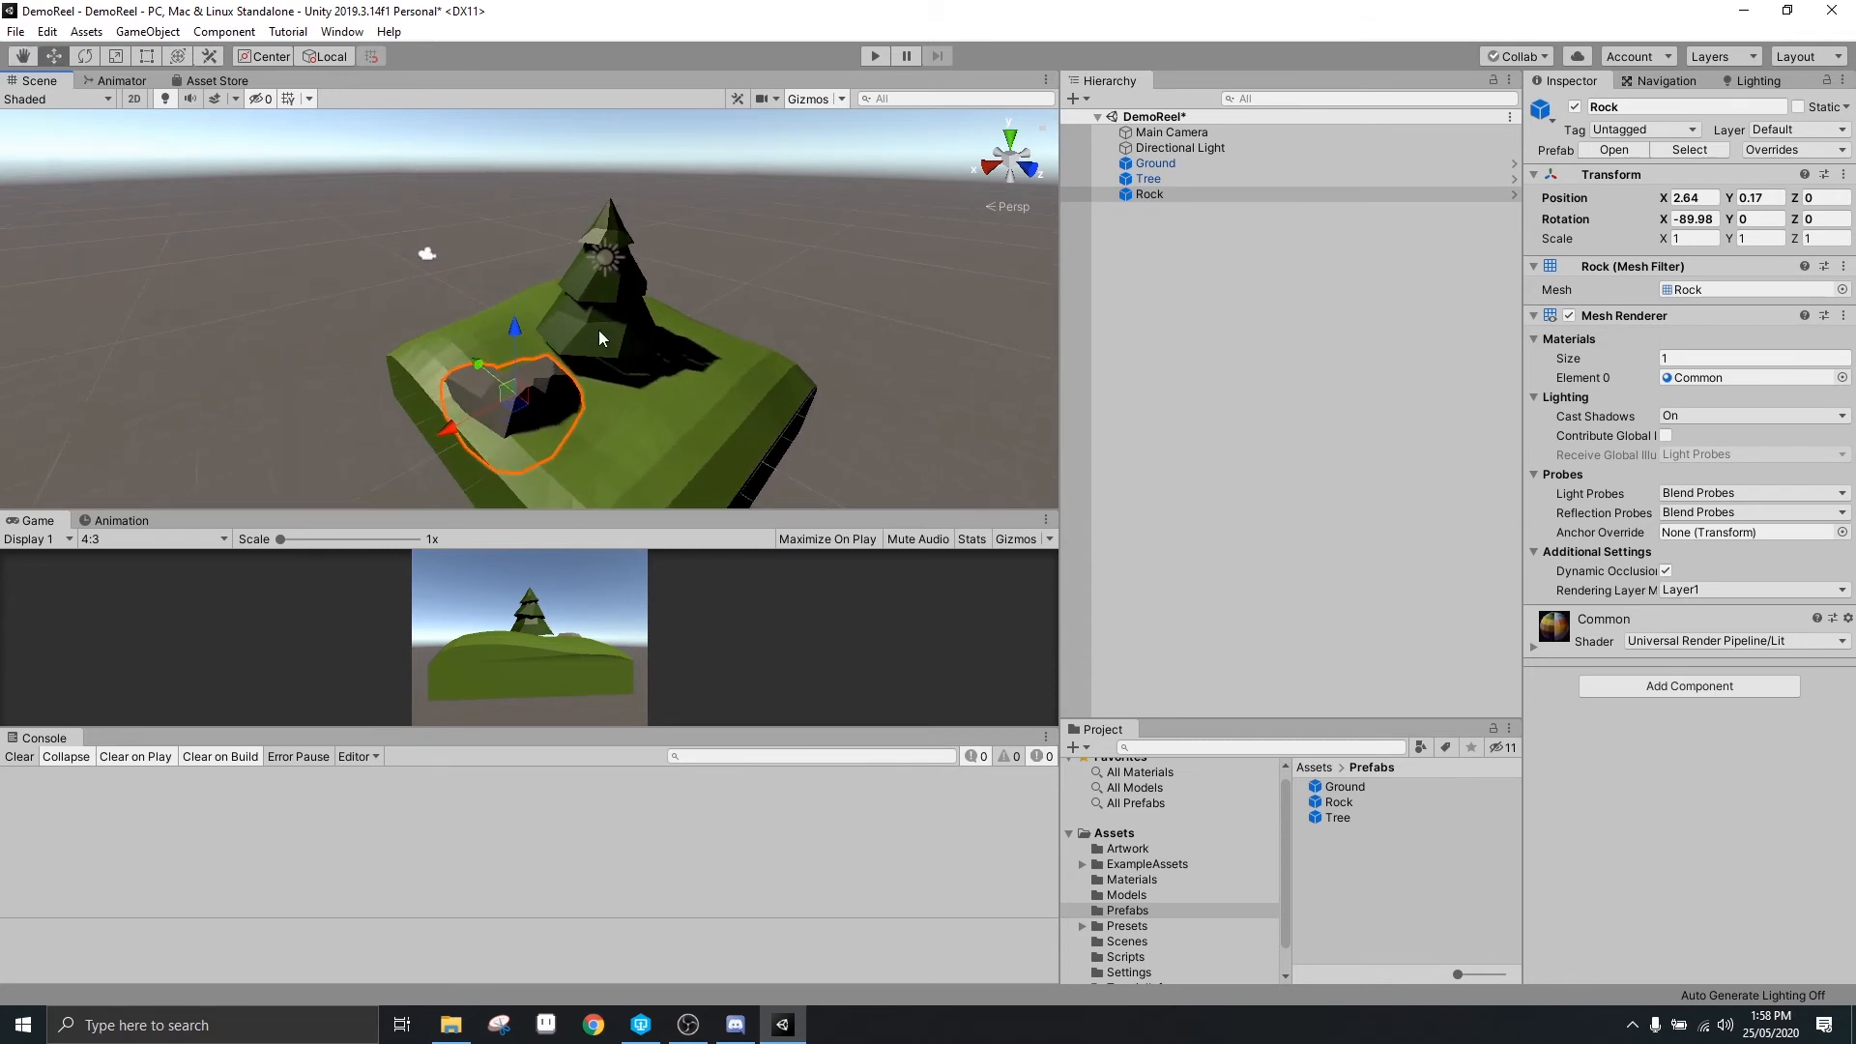
pyautogui.click(642, 427)
pyautogui.keyDown('alt'); pyautogui.moveTo(727, 425); pyautogui.dragTo(1051, 362); pyautogui.keyUp('alt')
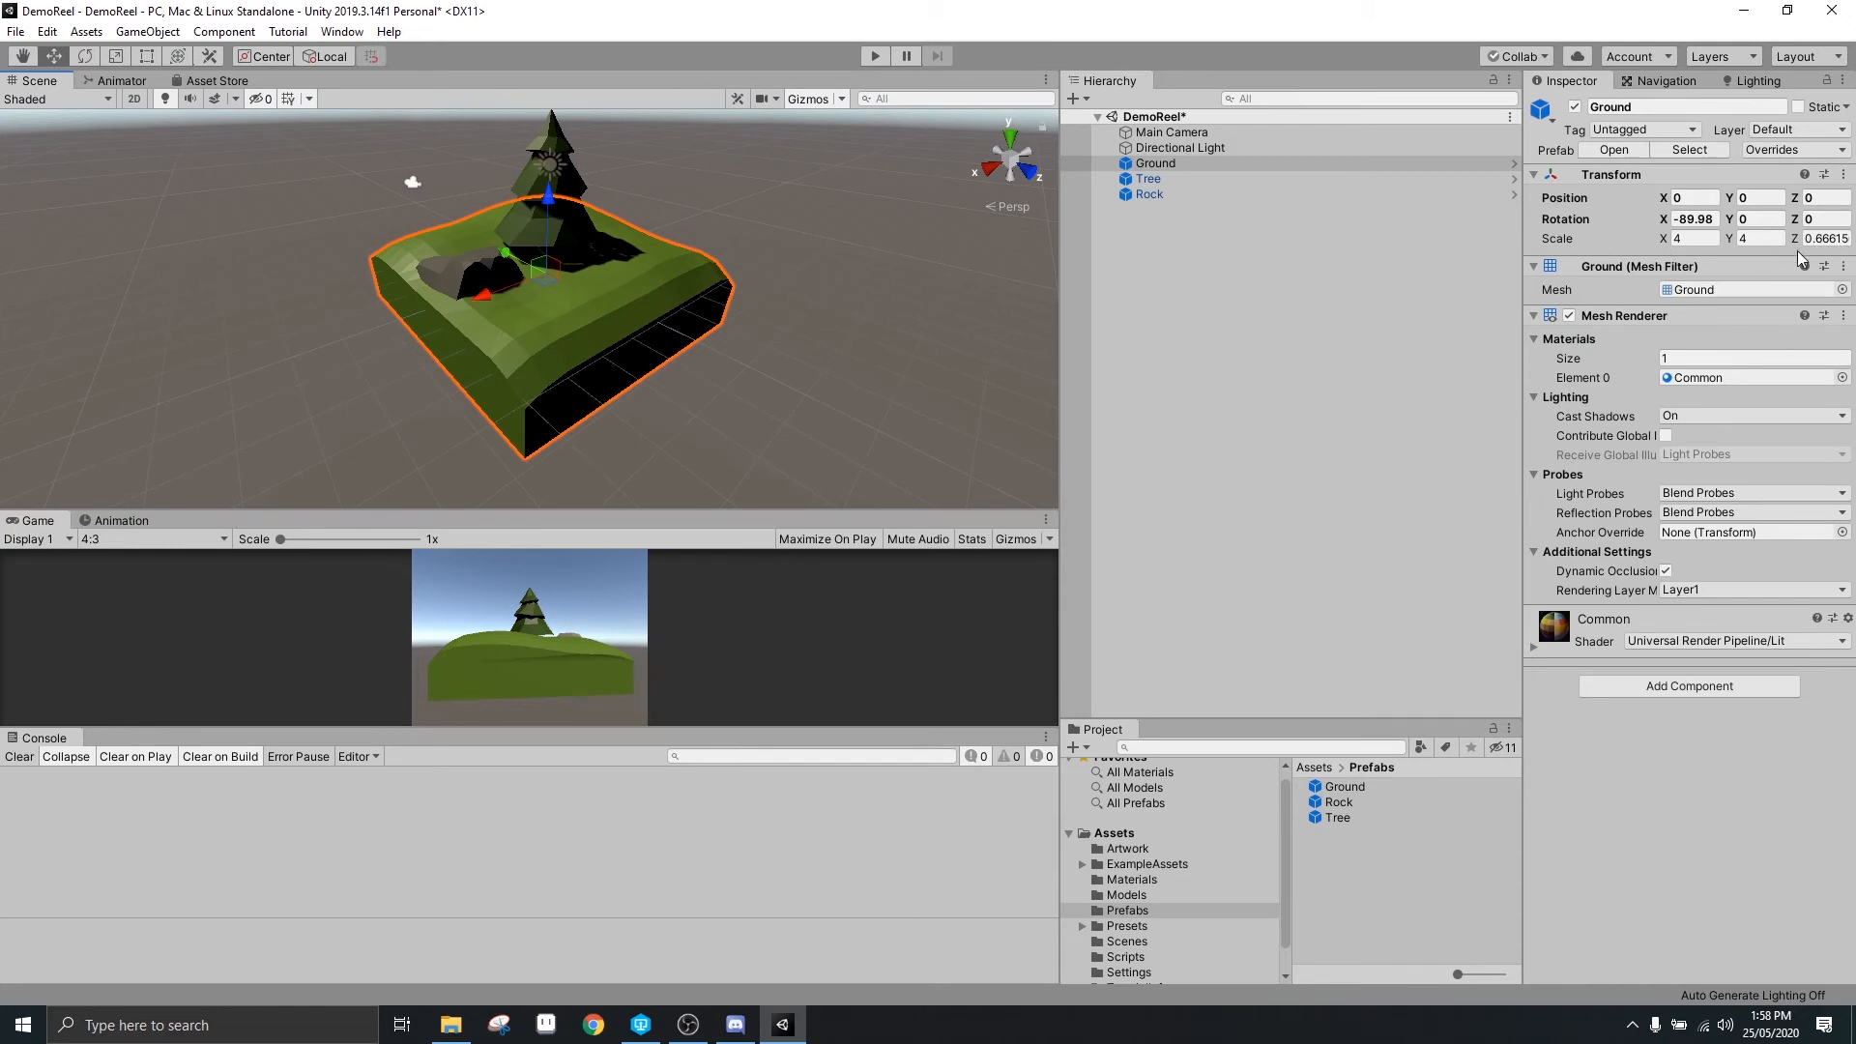
pyautogui.click(1691, 240)
pyautogui.write('6')
pyautogui.click(1760, 242)
pyautogui.write('6')
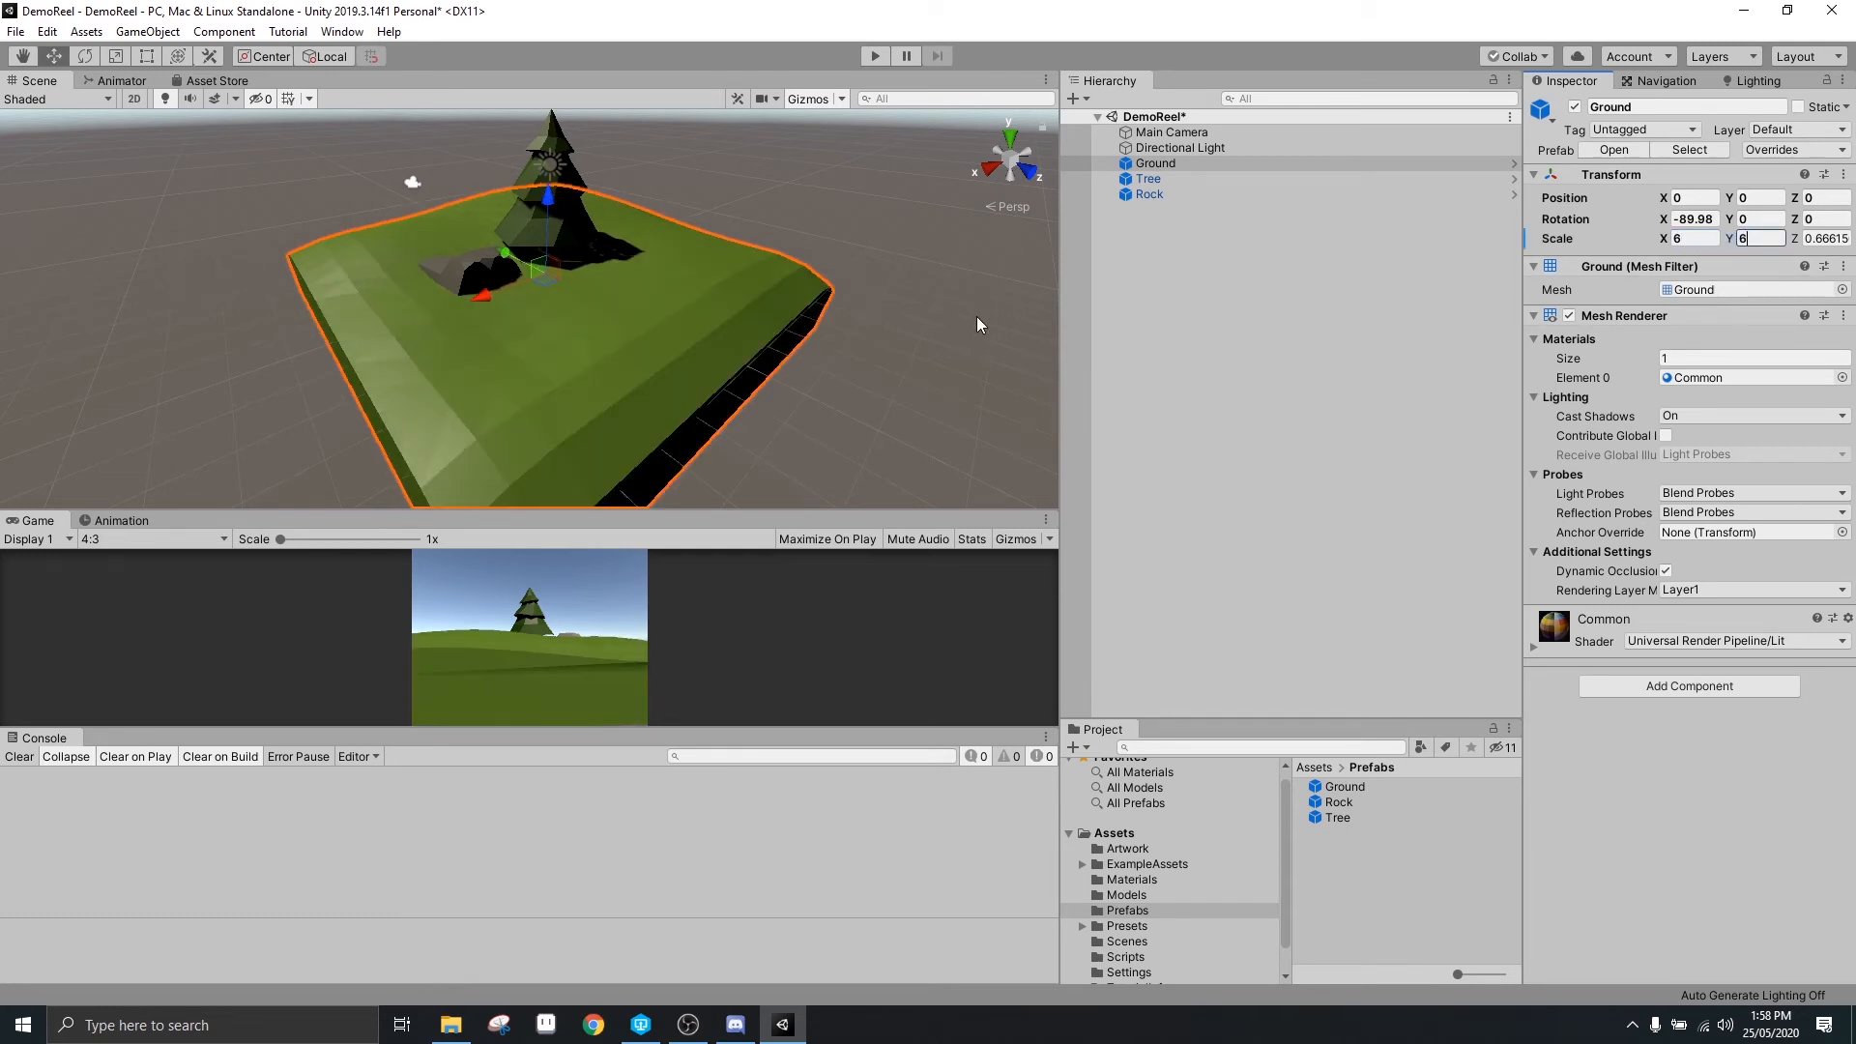
pyautogui.click(924, 326)
pyautogui.keyDown('alt'); pyautogui.moveTo(924, 325); pyautogui.dragTo(851, 303); pyautogui.keyUp('alt')
# Move the Tree in the top view to a corner of the ground at about X -3.99, Z -4.21
pyautogui.click(491, 278)
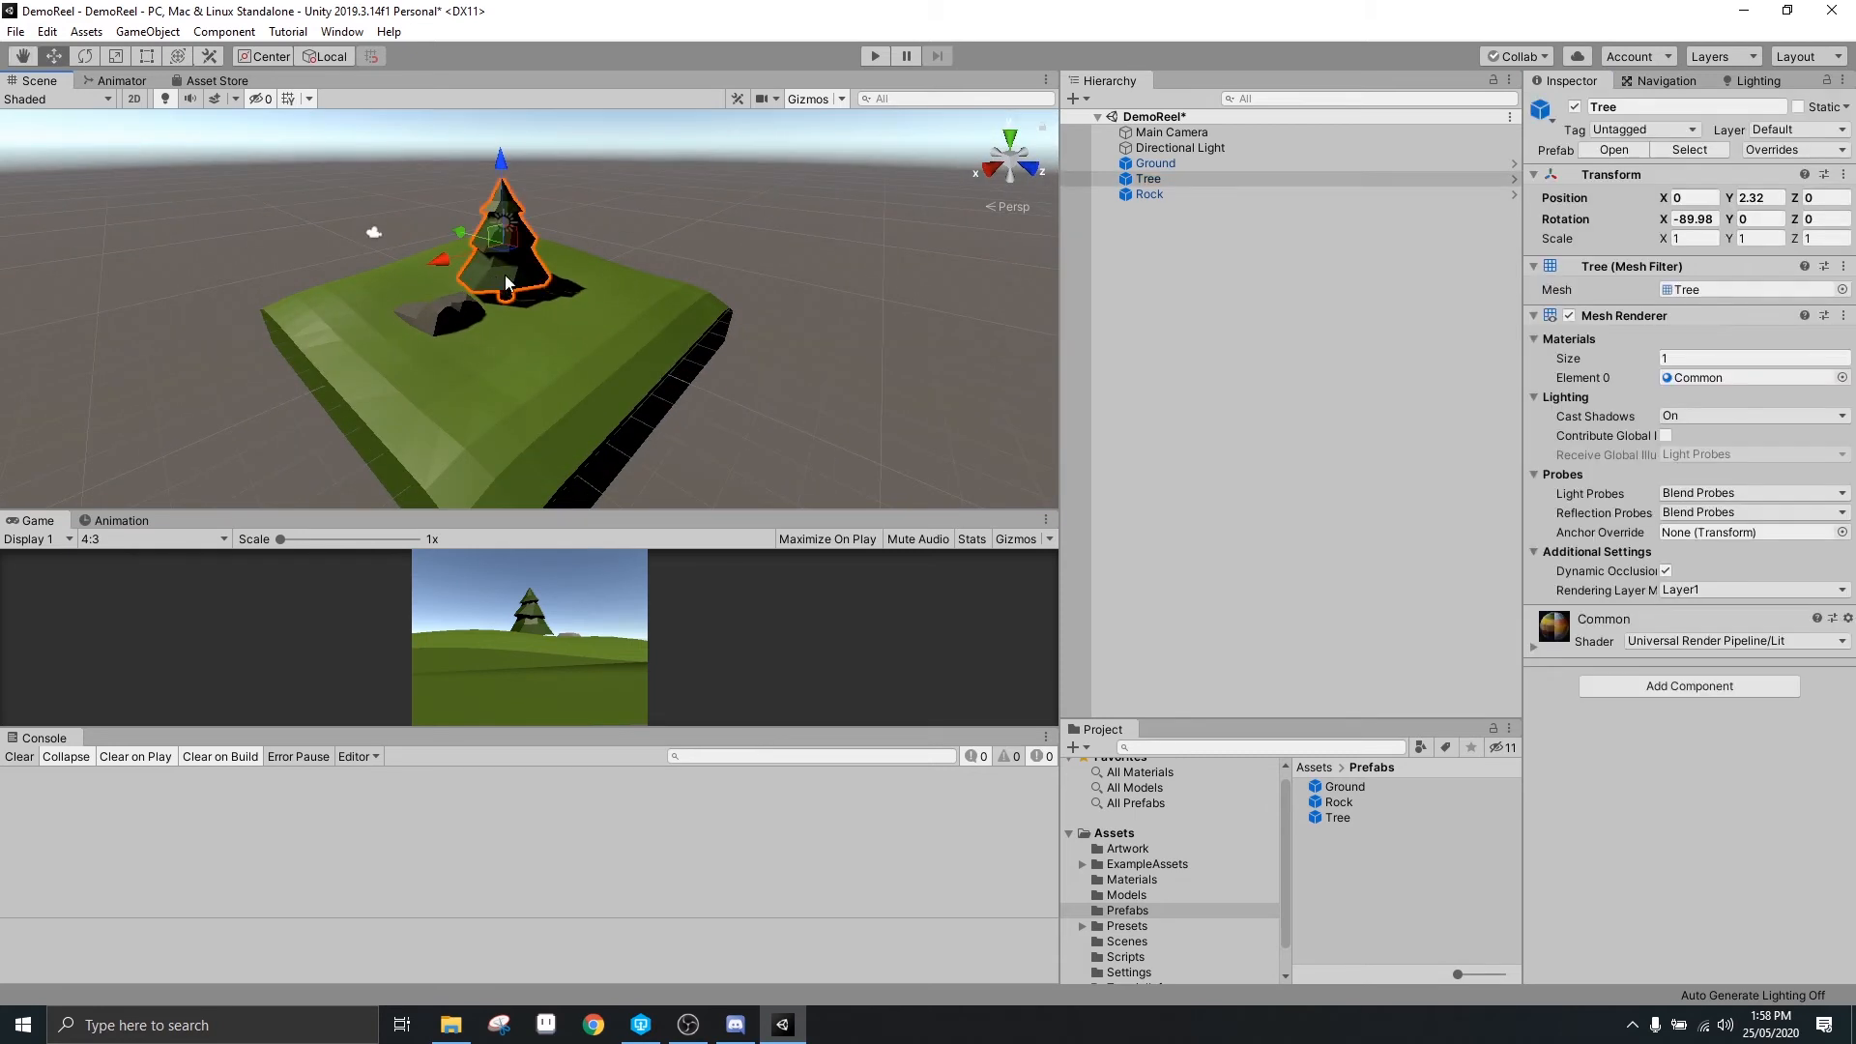
pyautogui.click(1010, 140)
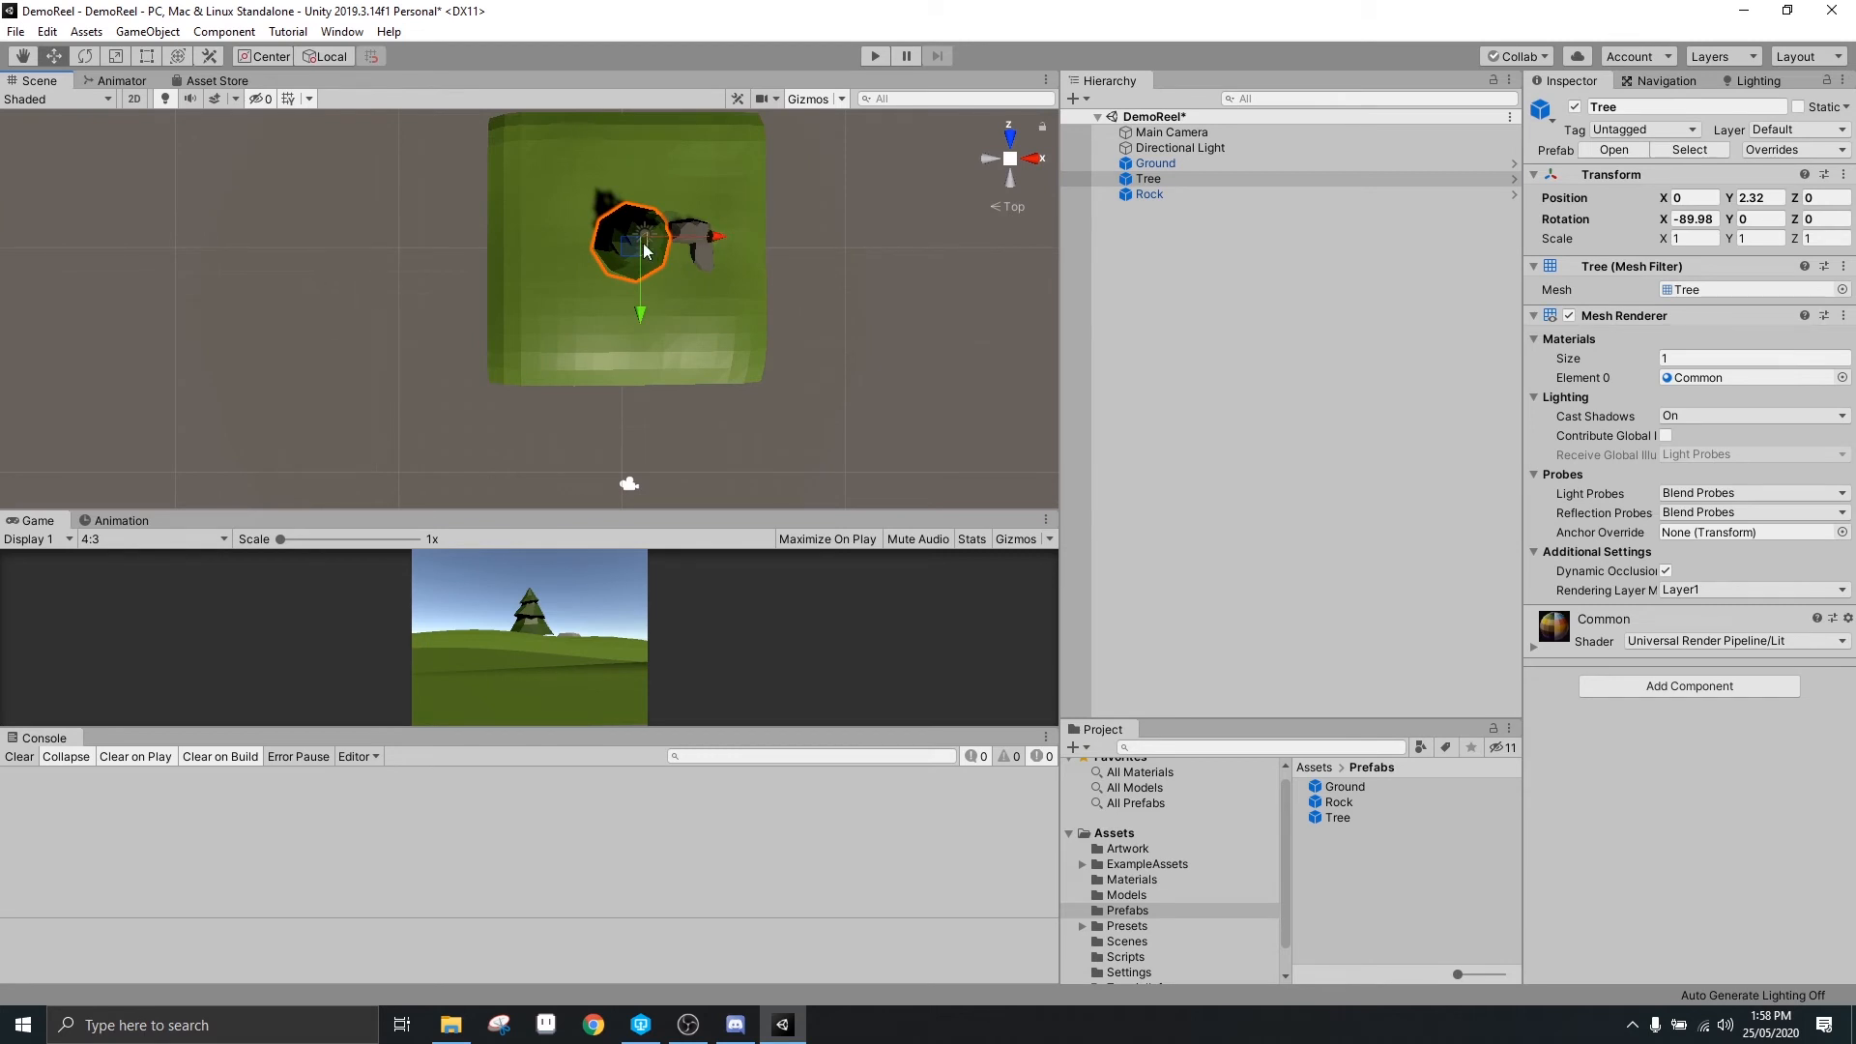
pyautogui.moveTo(629, 246); pyautogui.dragTo(524, 360)
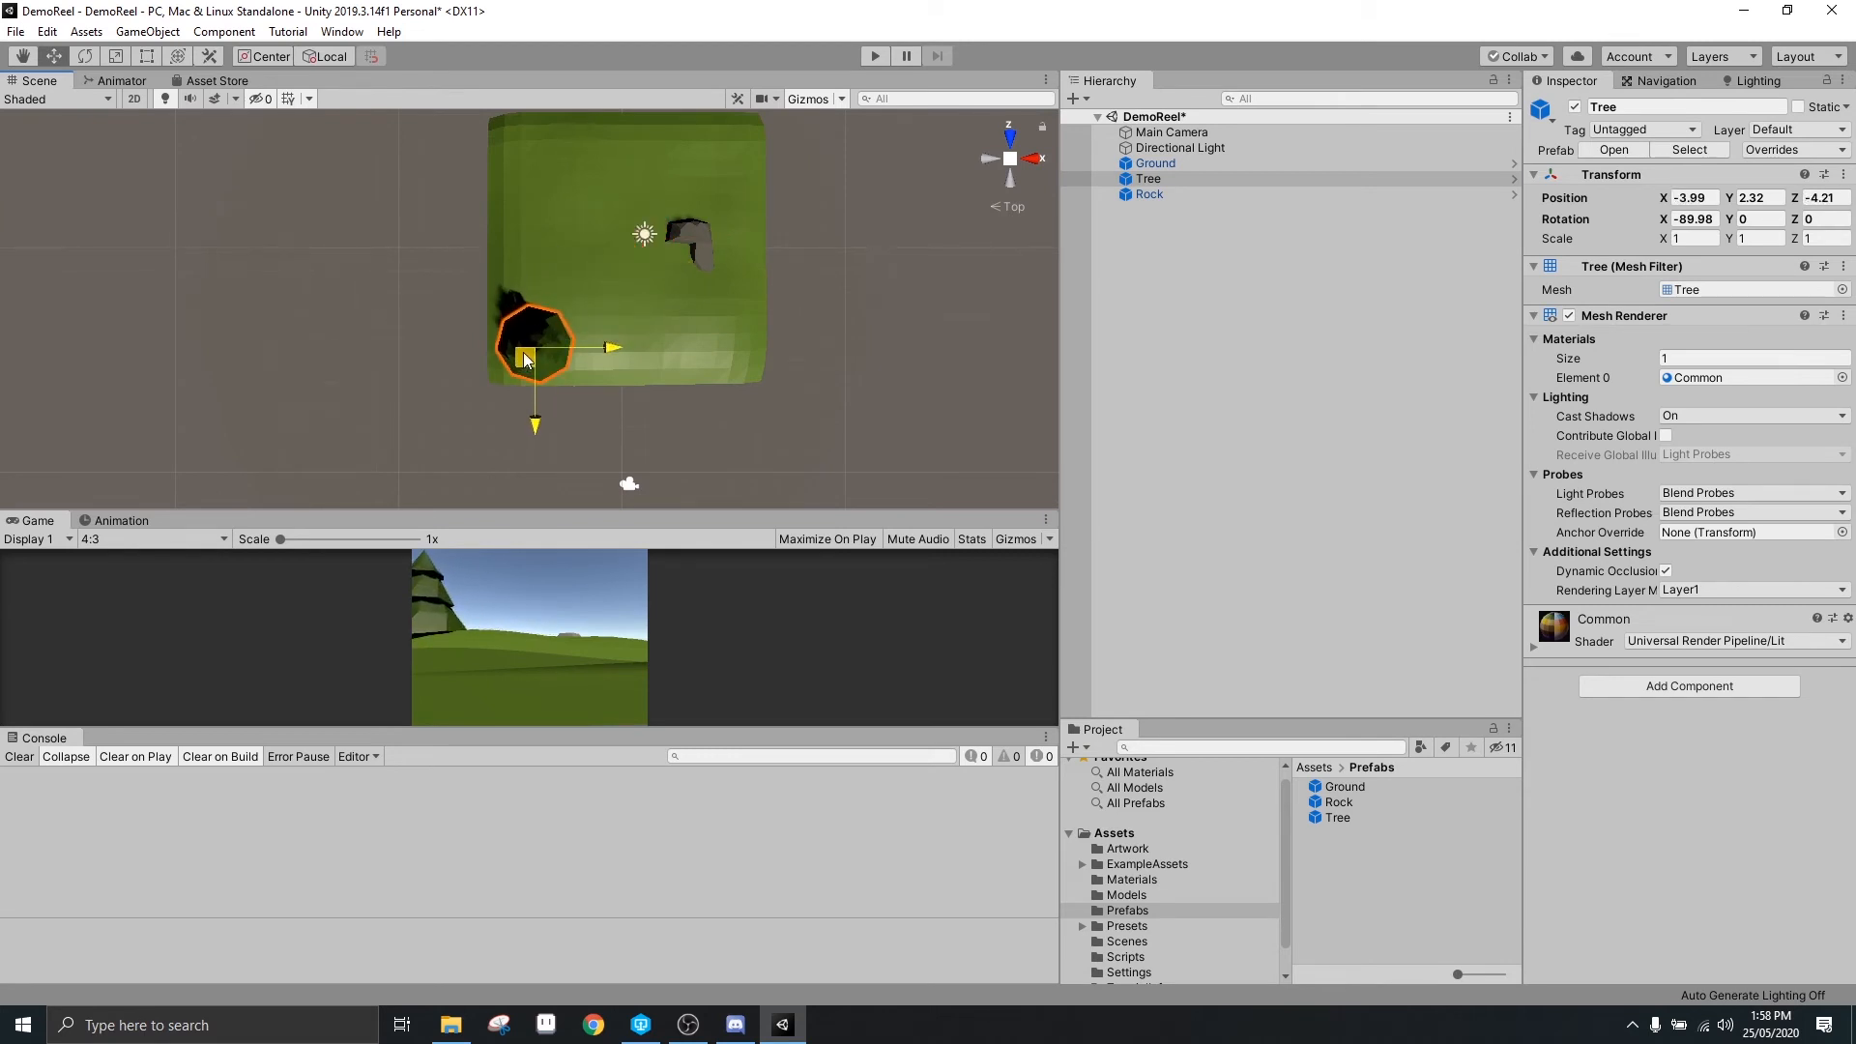
# Move the Rock to the ground corner opposite the tree, and raise the Tree to about Y 3.05
pyautogui.click(692, 234)
pyautogui.moveTo(696, 244); pyautogui.dragTo(721, 168)
pyautogui.keyDown('alt'); pyautogui.moveTo(721, 169); pyautogui.dragTo(324, 157); pyautogui.keyUp('alt')
pyautogui.click(383, 174)
pyautogui.press('f')
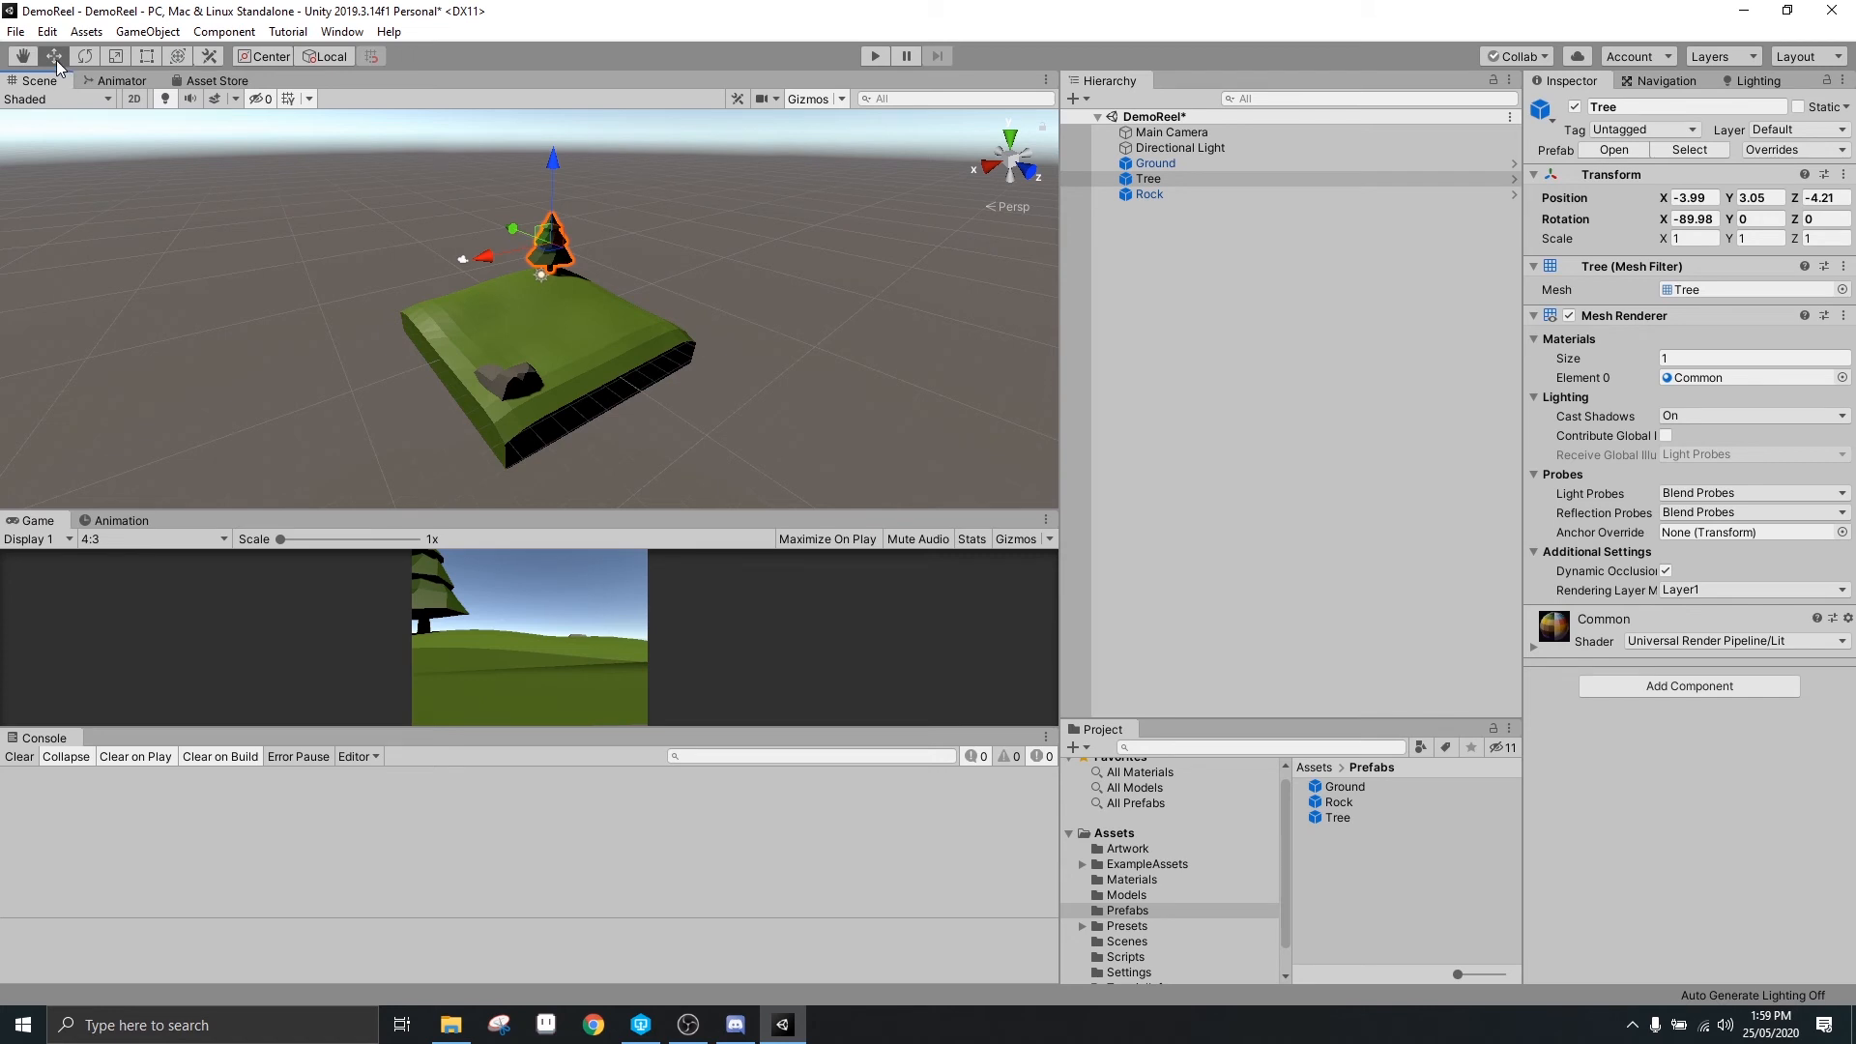
# Frame the whole ground from a raised corner angle with the rock in front, and align the Main Camera with that view
pyautogui.keyDown('alt'); pyautogui.moveTo(599, 324); pyautogui.dragTo(598, 318); pyautogui.keyUp('alt')
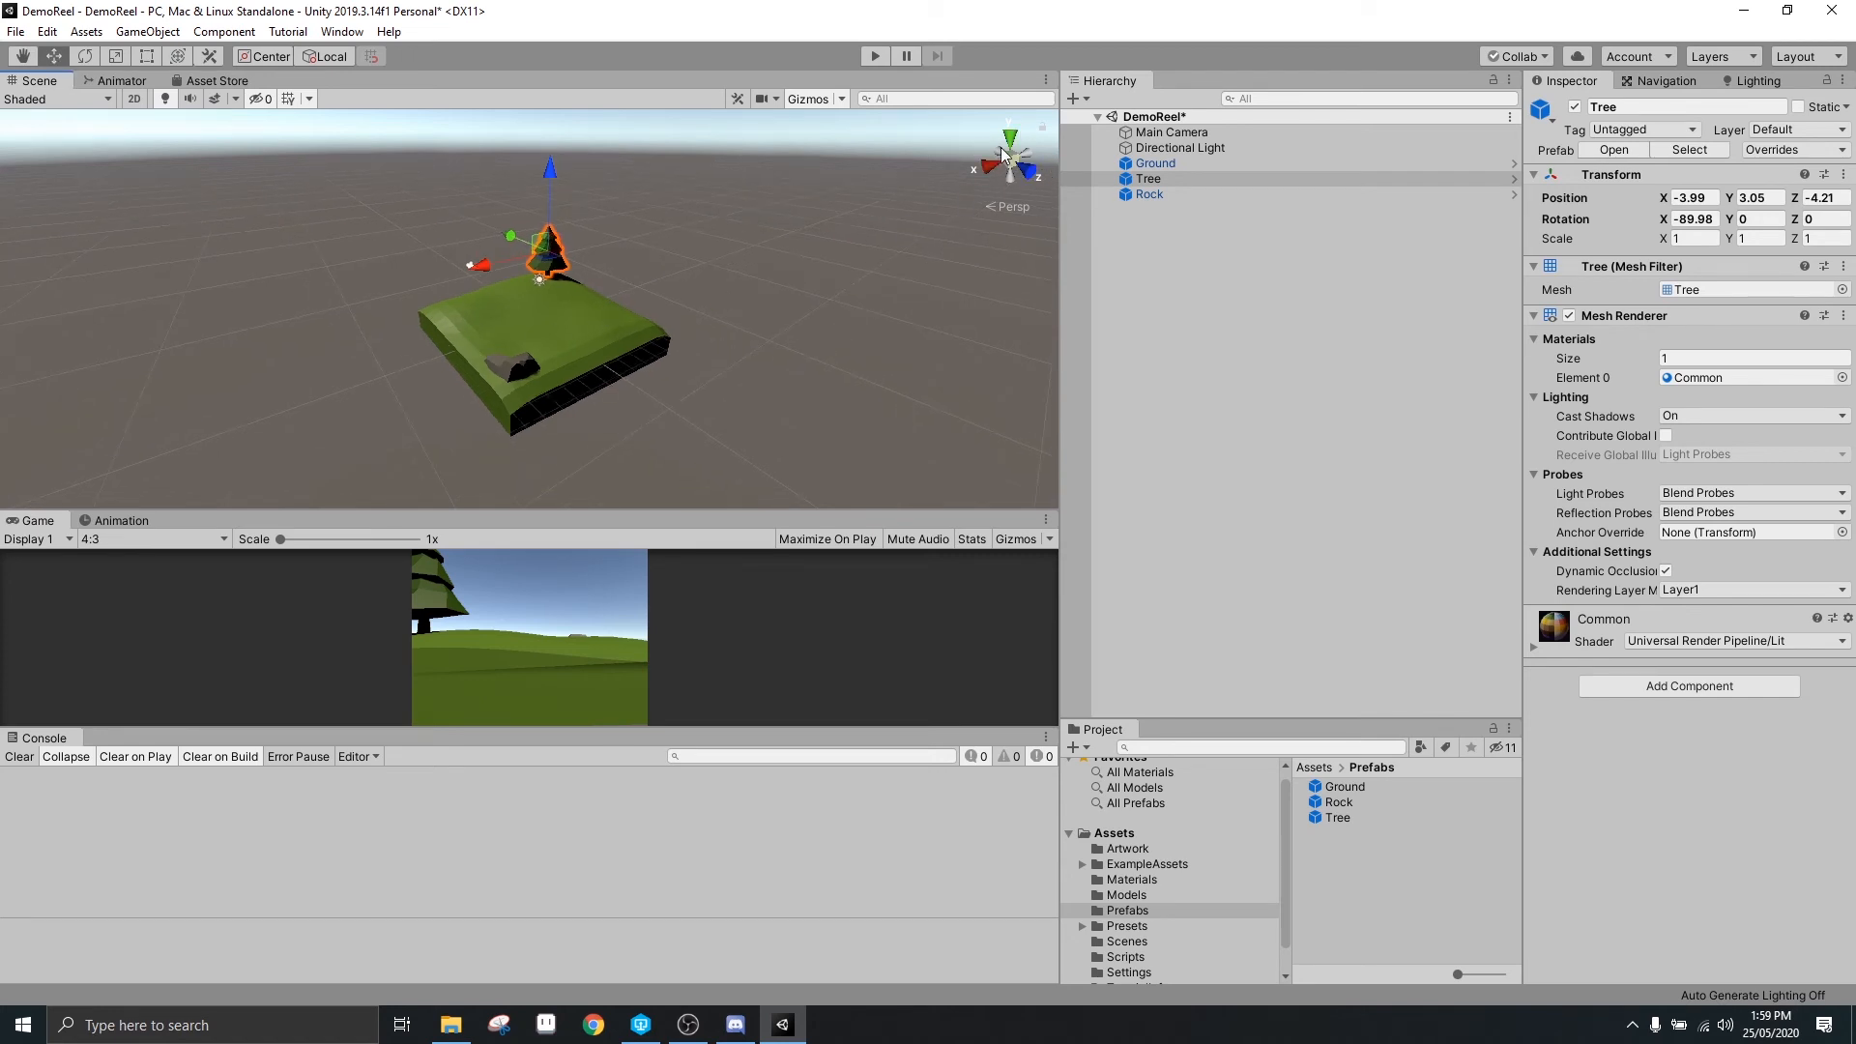
pyautogui.moveTo(723, 282)
pyautogui.keyDown('alt'); pyautogui.mouseDown()
pyautogui.moveTo(754, 299)
pyautogui.moveTo(714, 302)
pyautogui.mouseUp(); pyautogui.keyUp('alt')
pyautogui.scroll(3, 725, 298)
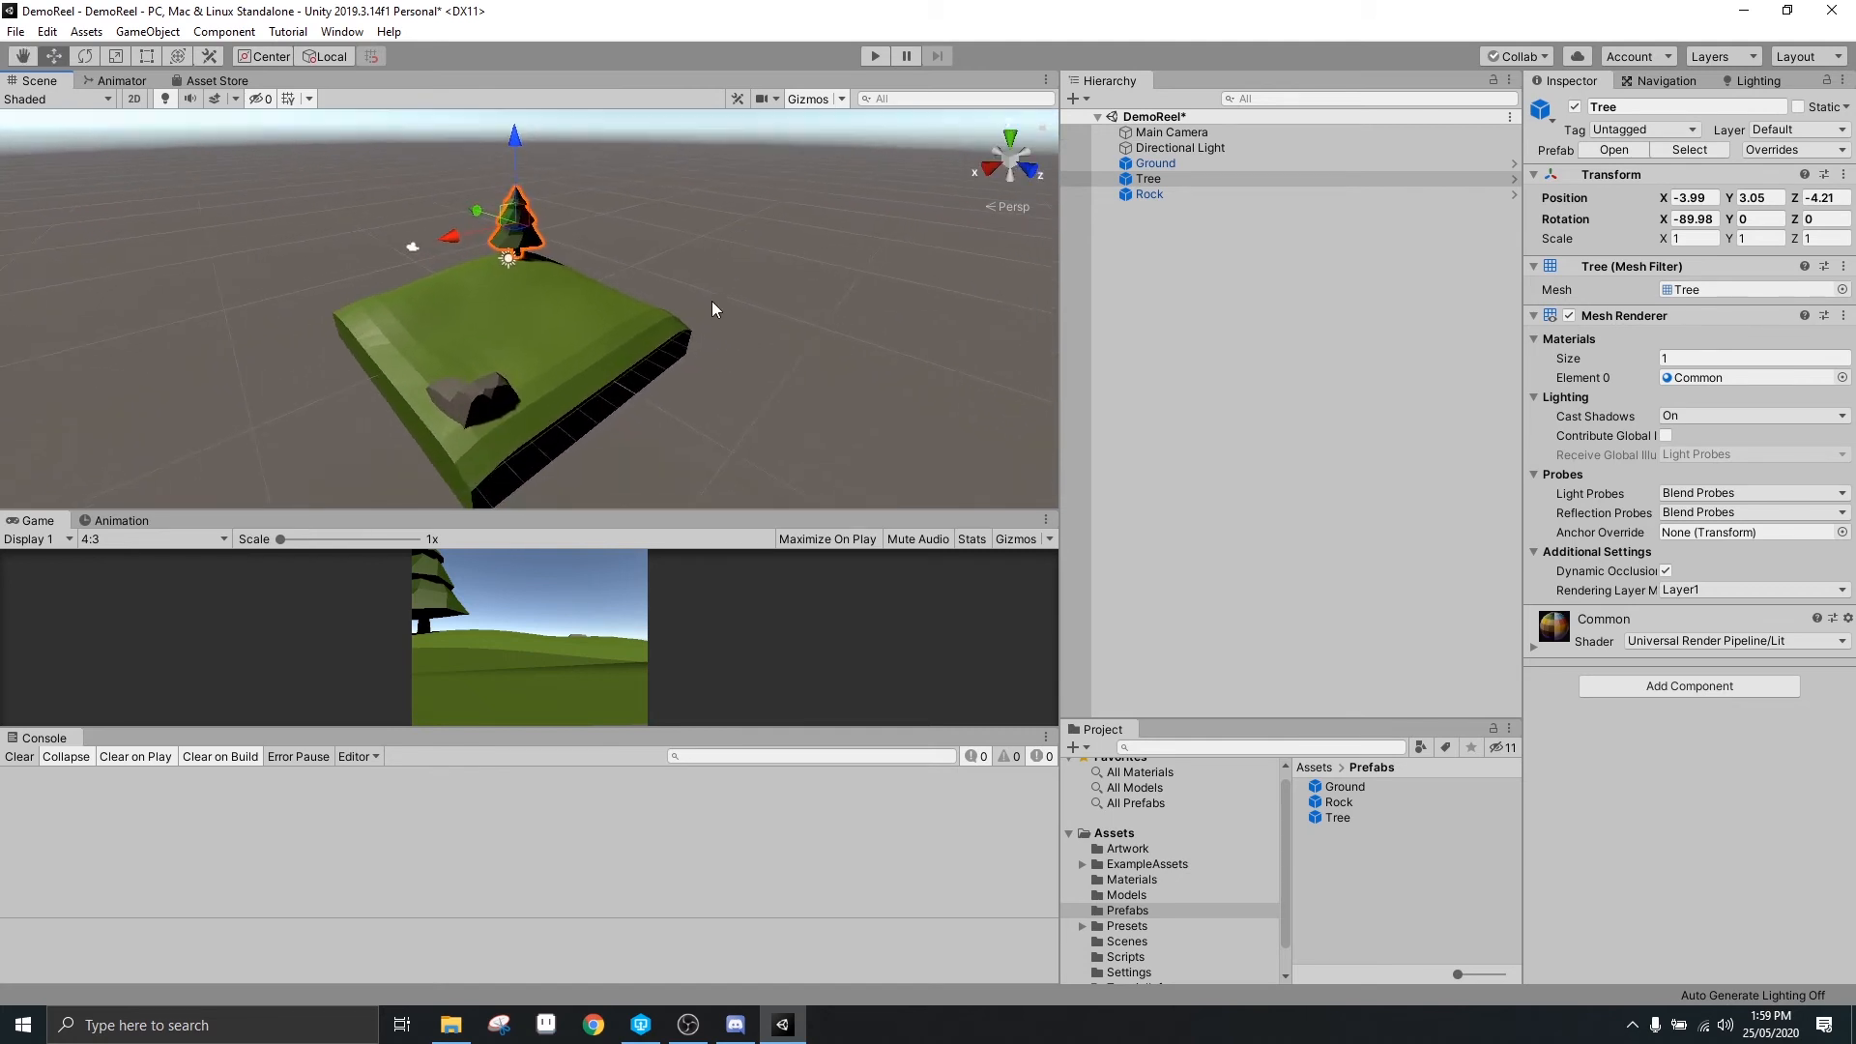
pyautogui.moveTo(713, 302); pyautogui.dragTo(749, 307, button='middle')
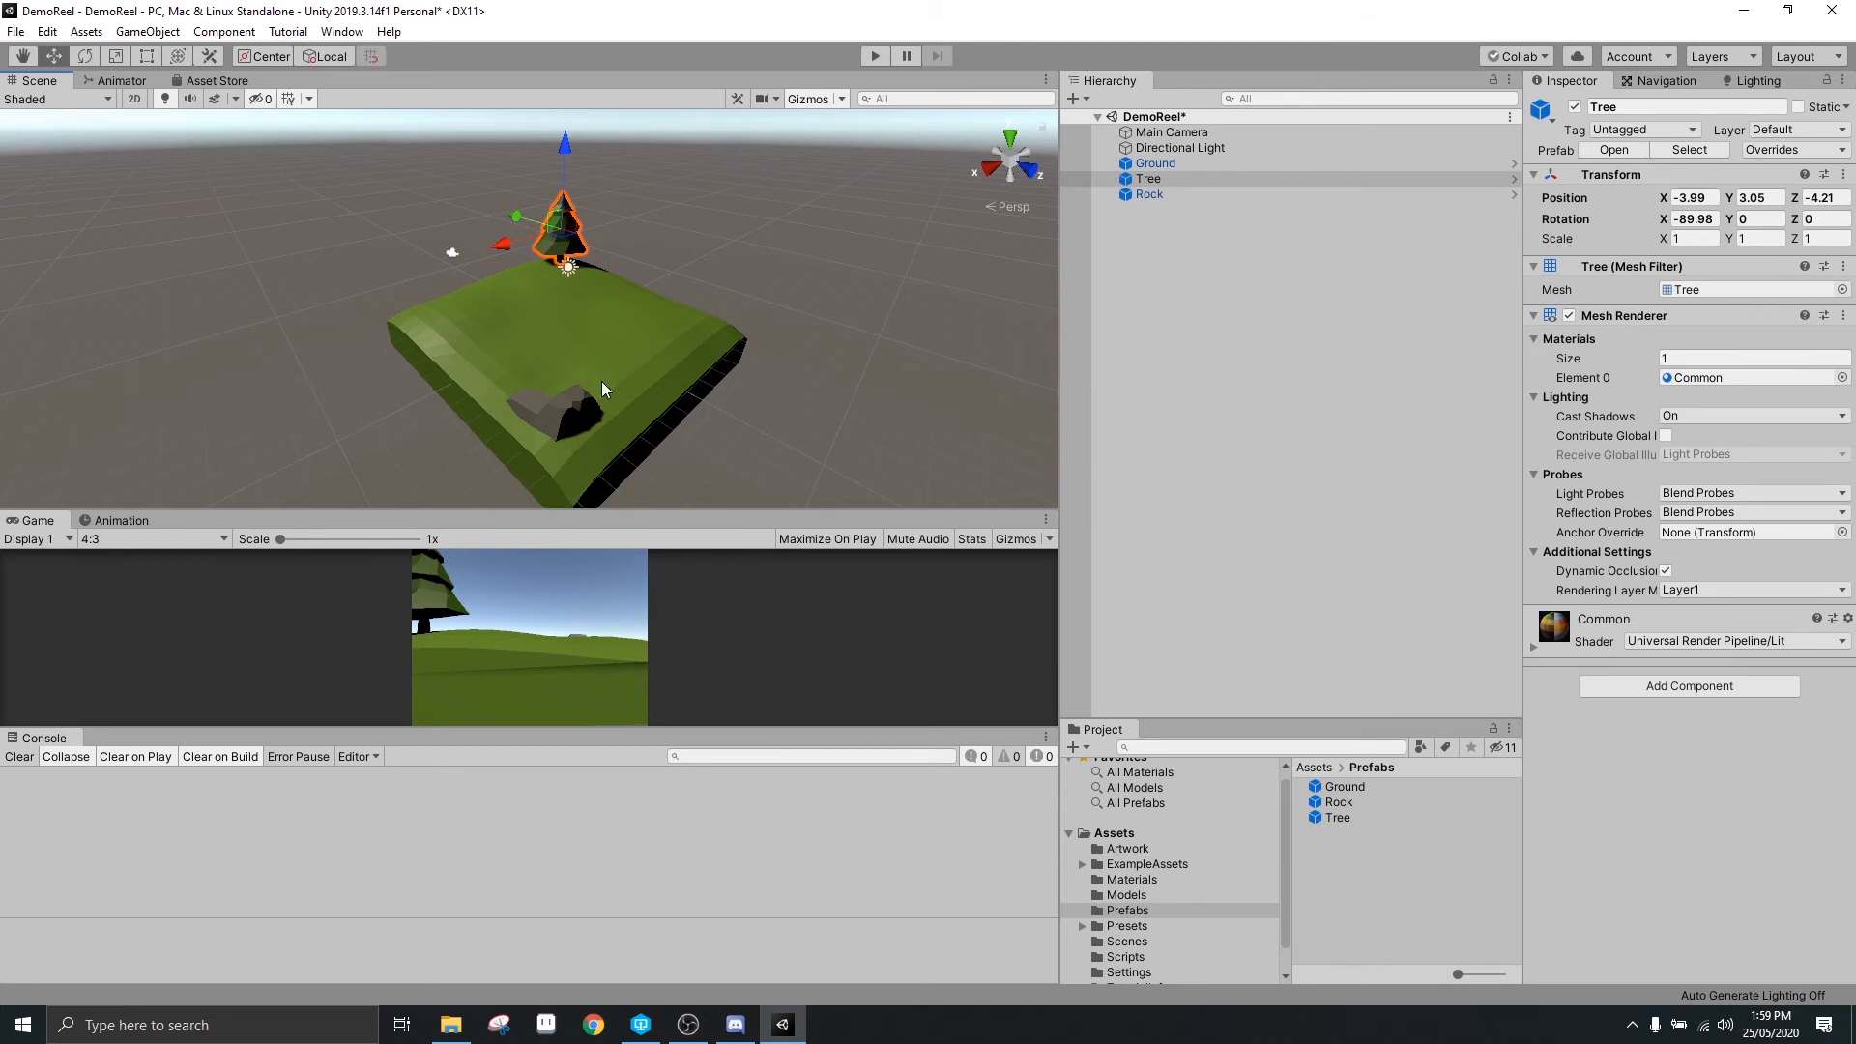
pyautogui.scroll(3, 687, 329)
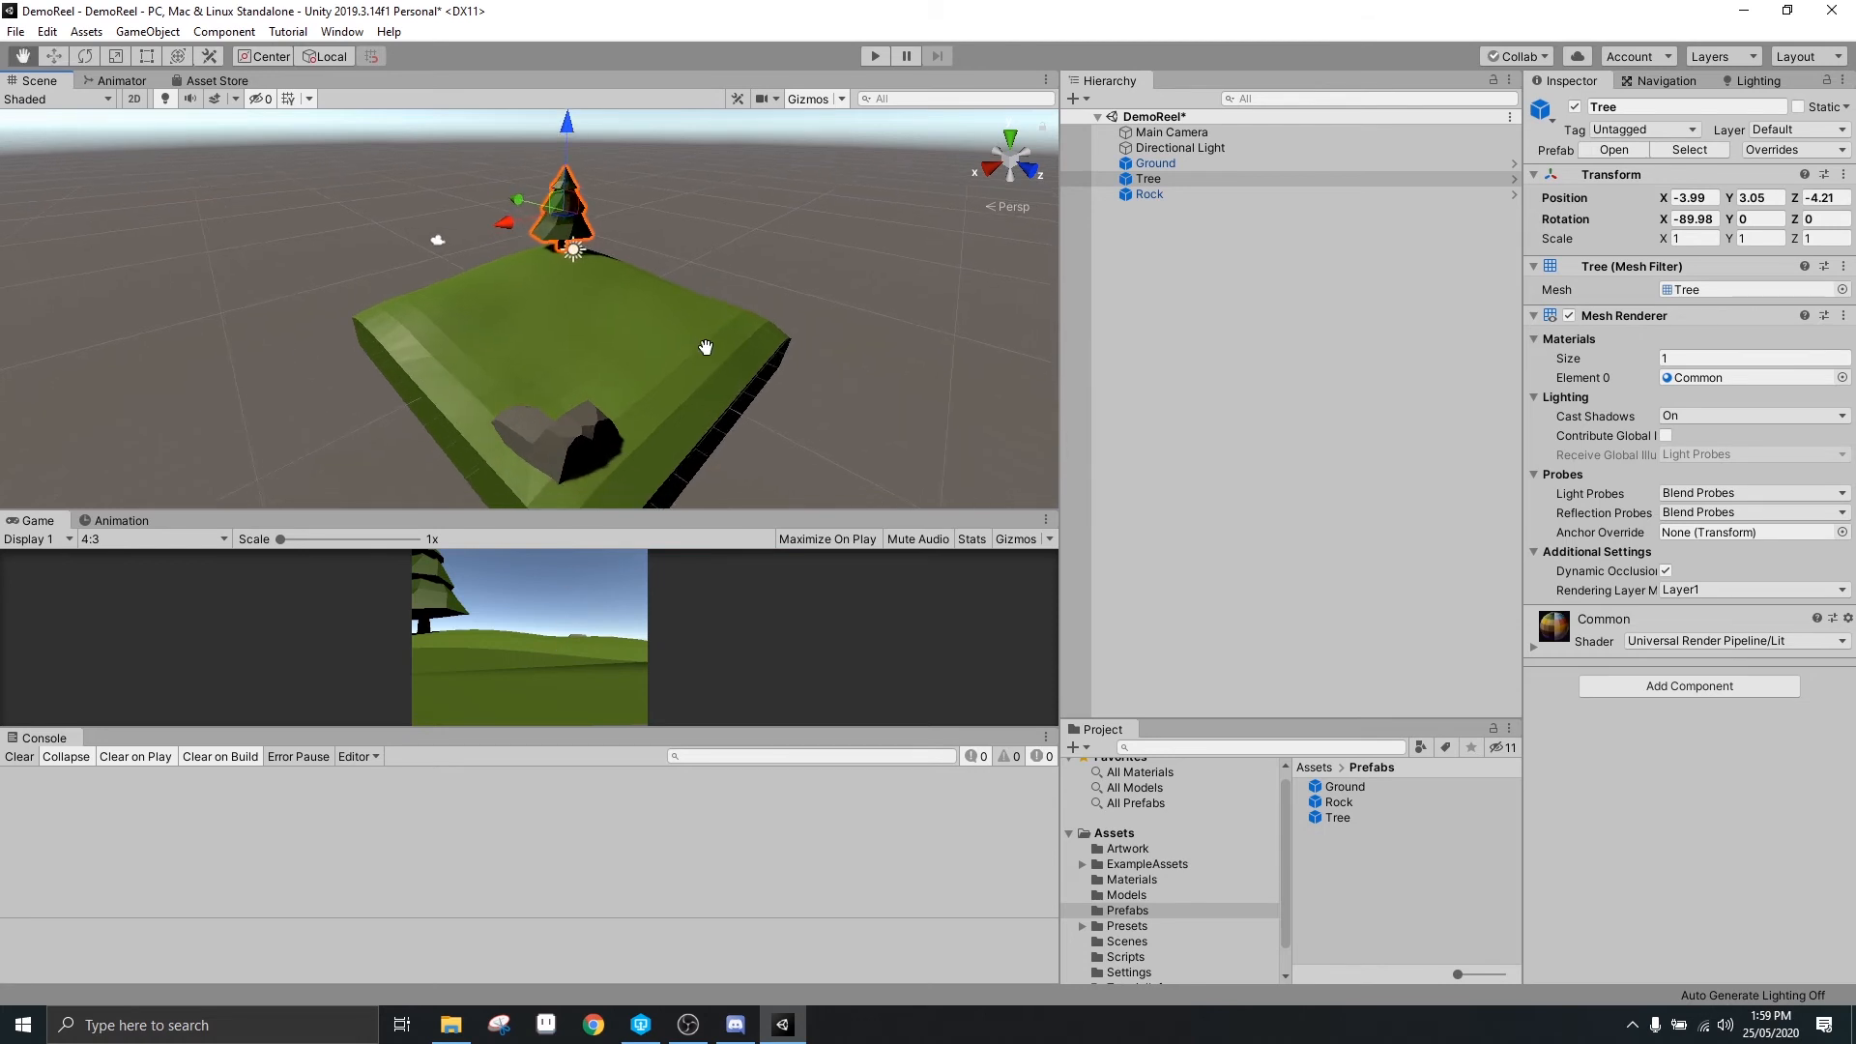
pyautogui.keyDown('alt'); pyautogui.moveTo(710, 346); pyautogui.dragTo(571, 332); pyautogui.keyUp('alt')
pyautogui.moveTo(571, 332); pyautogui.dragTo(682, 350, button='middle')
pyautogui.keyDown('alt'); pyautogui.moveTo(682, 350); pyautogui.dragTo(720, 287); pyautogui.keyUp('alt')
pyautogui.press('w')
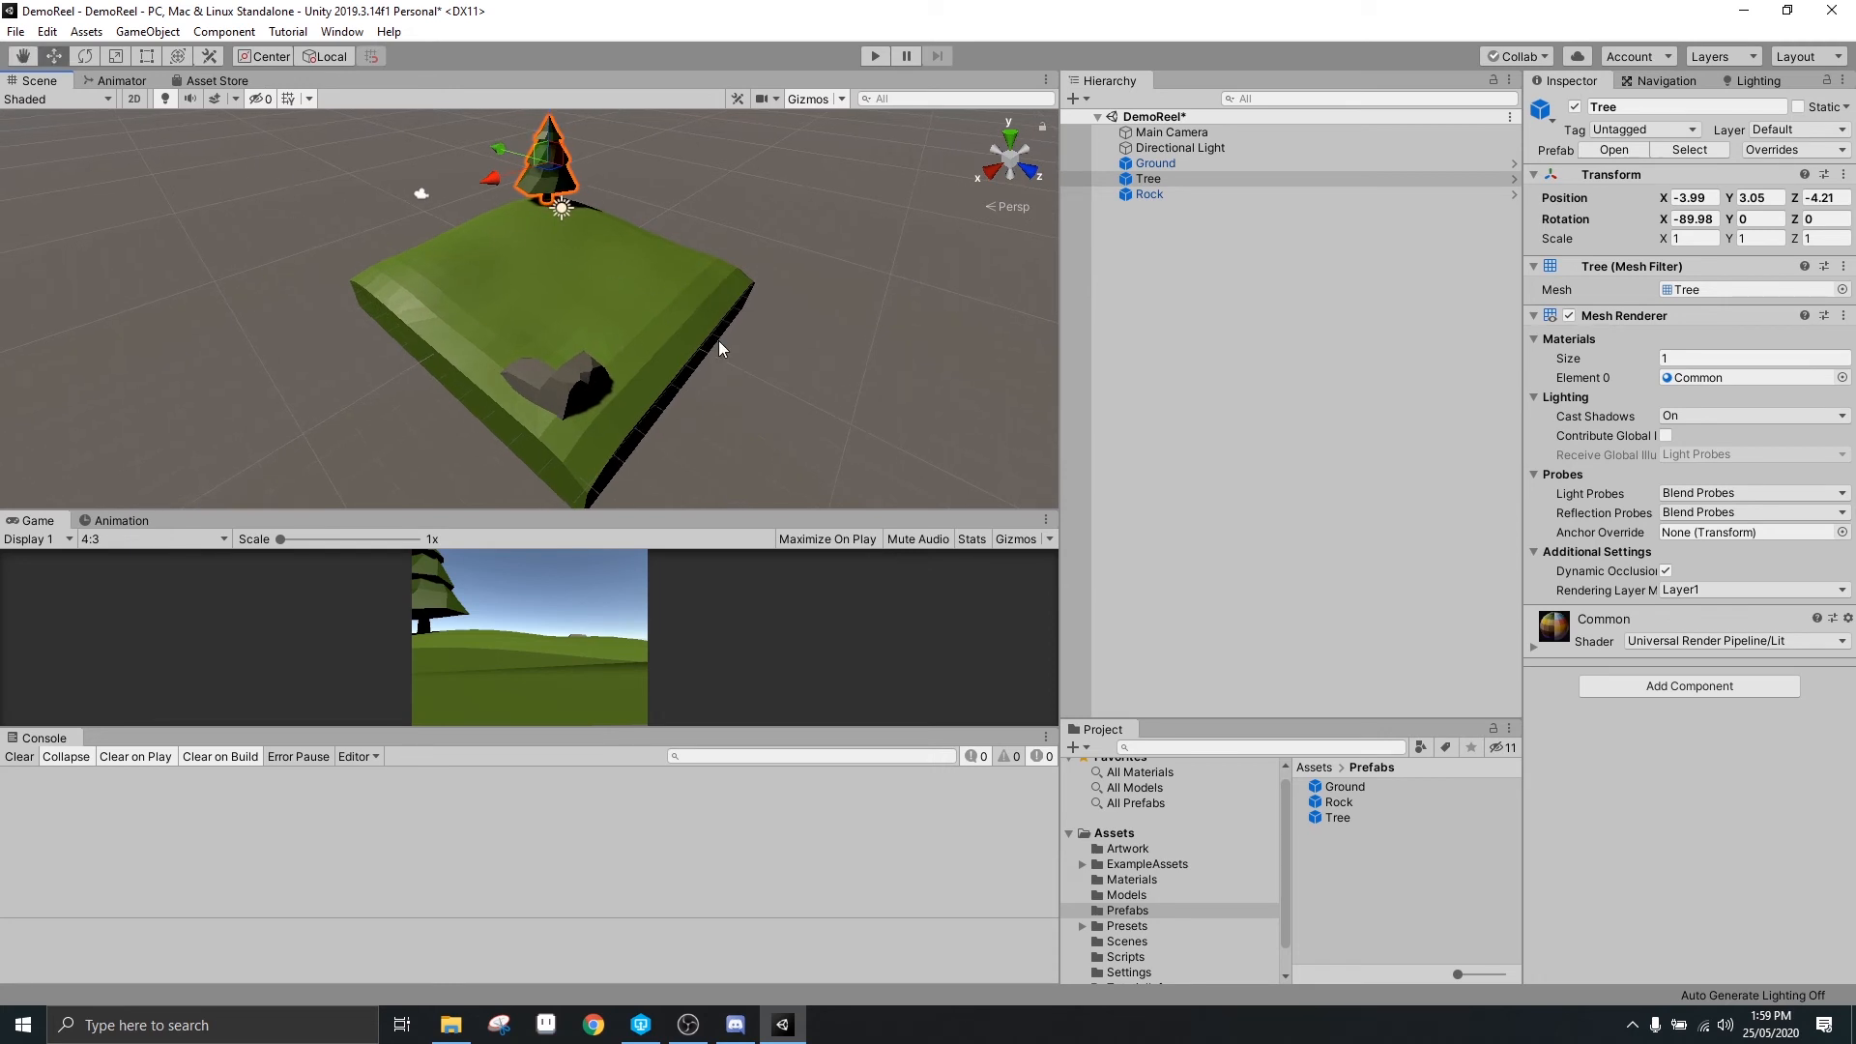
pyautogui.click(1170, 133)
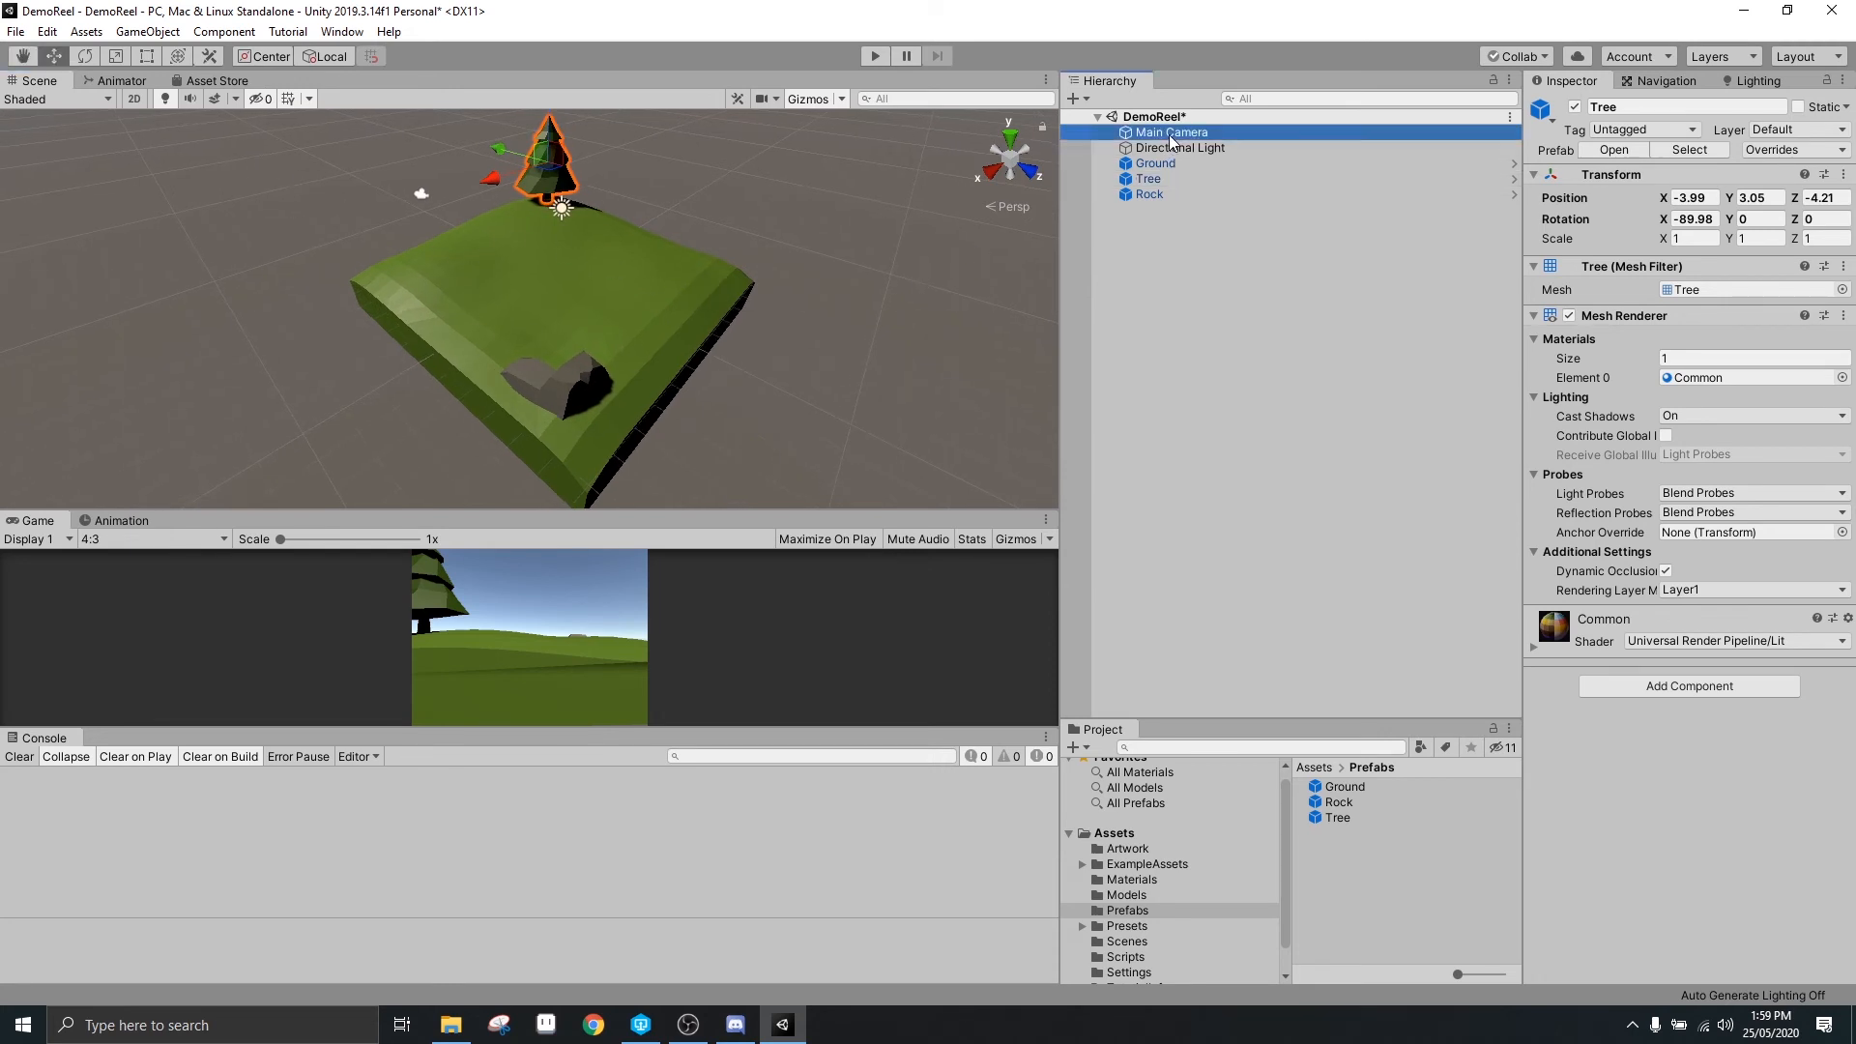
pyautogui.click(148, 32)
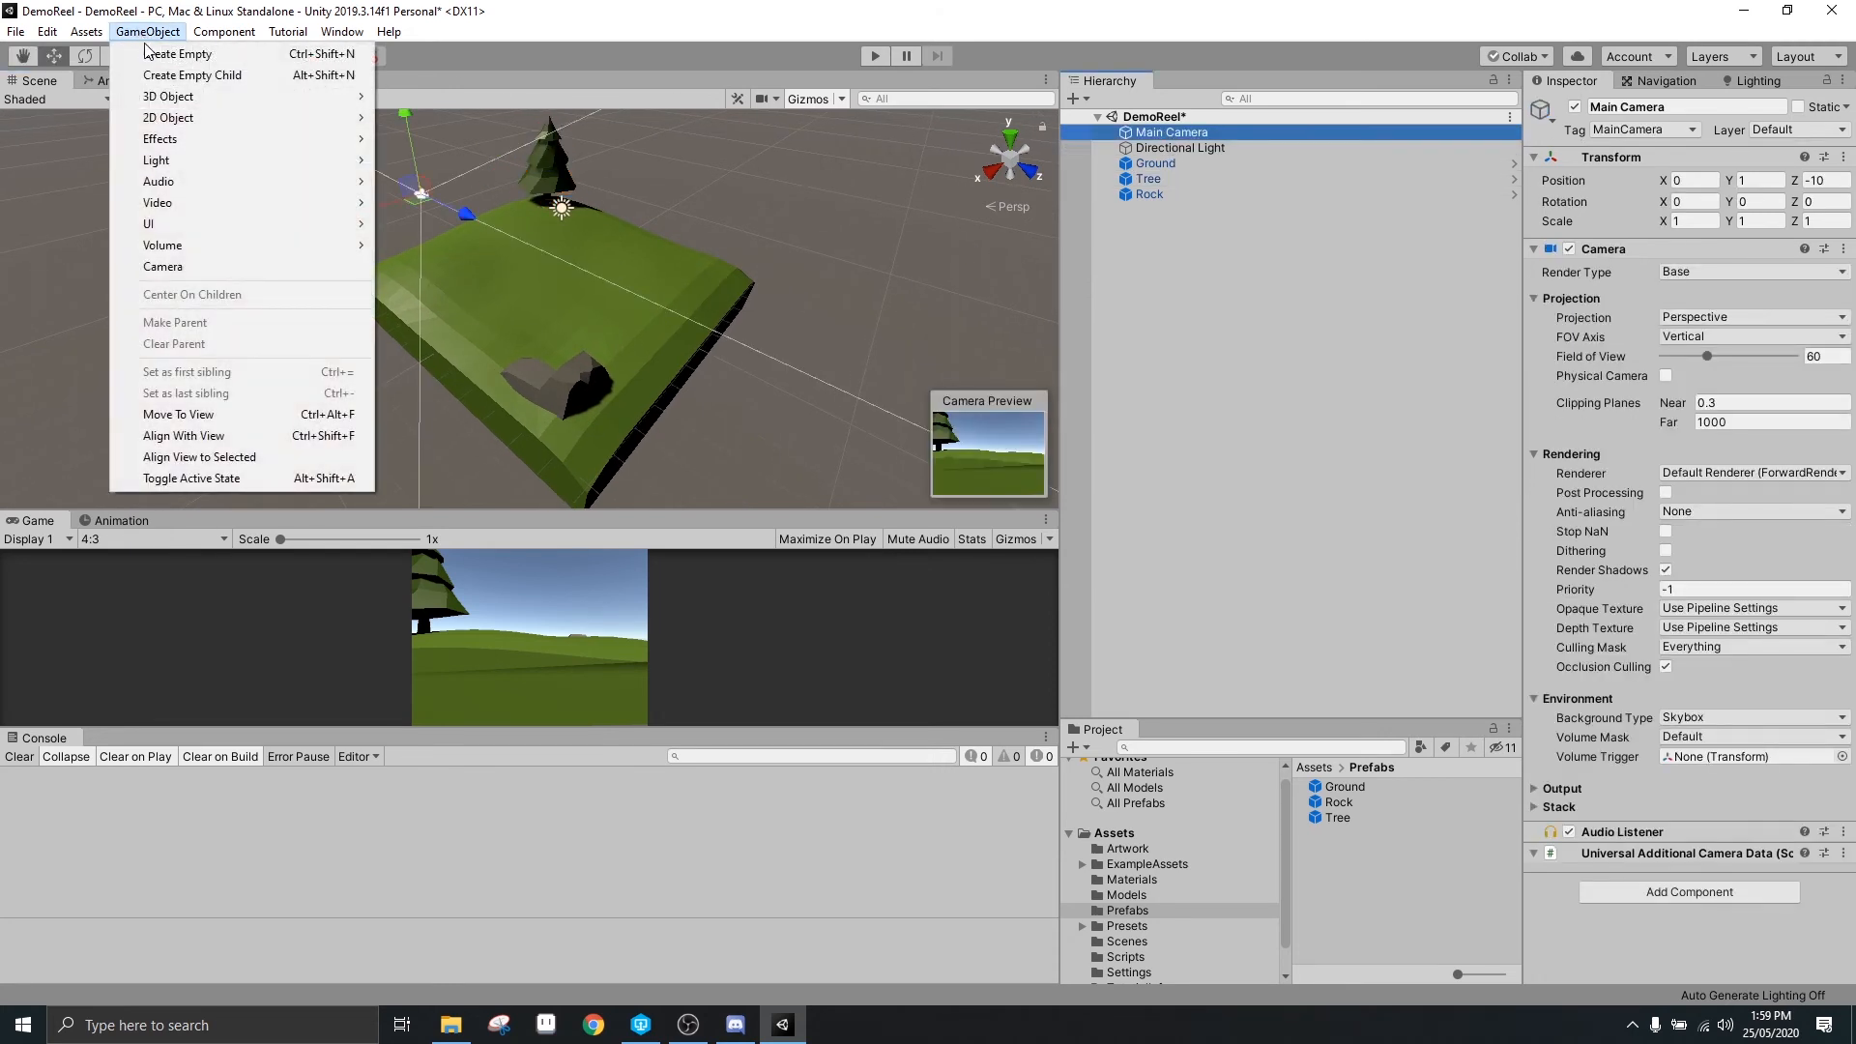
pyautogui.click(211, 437)
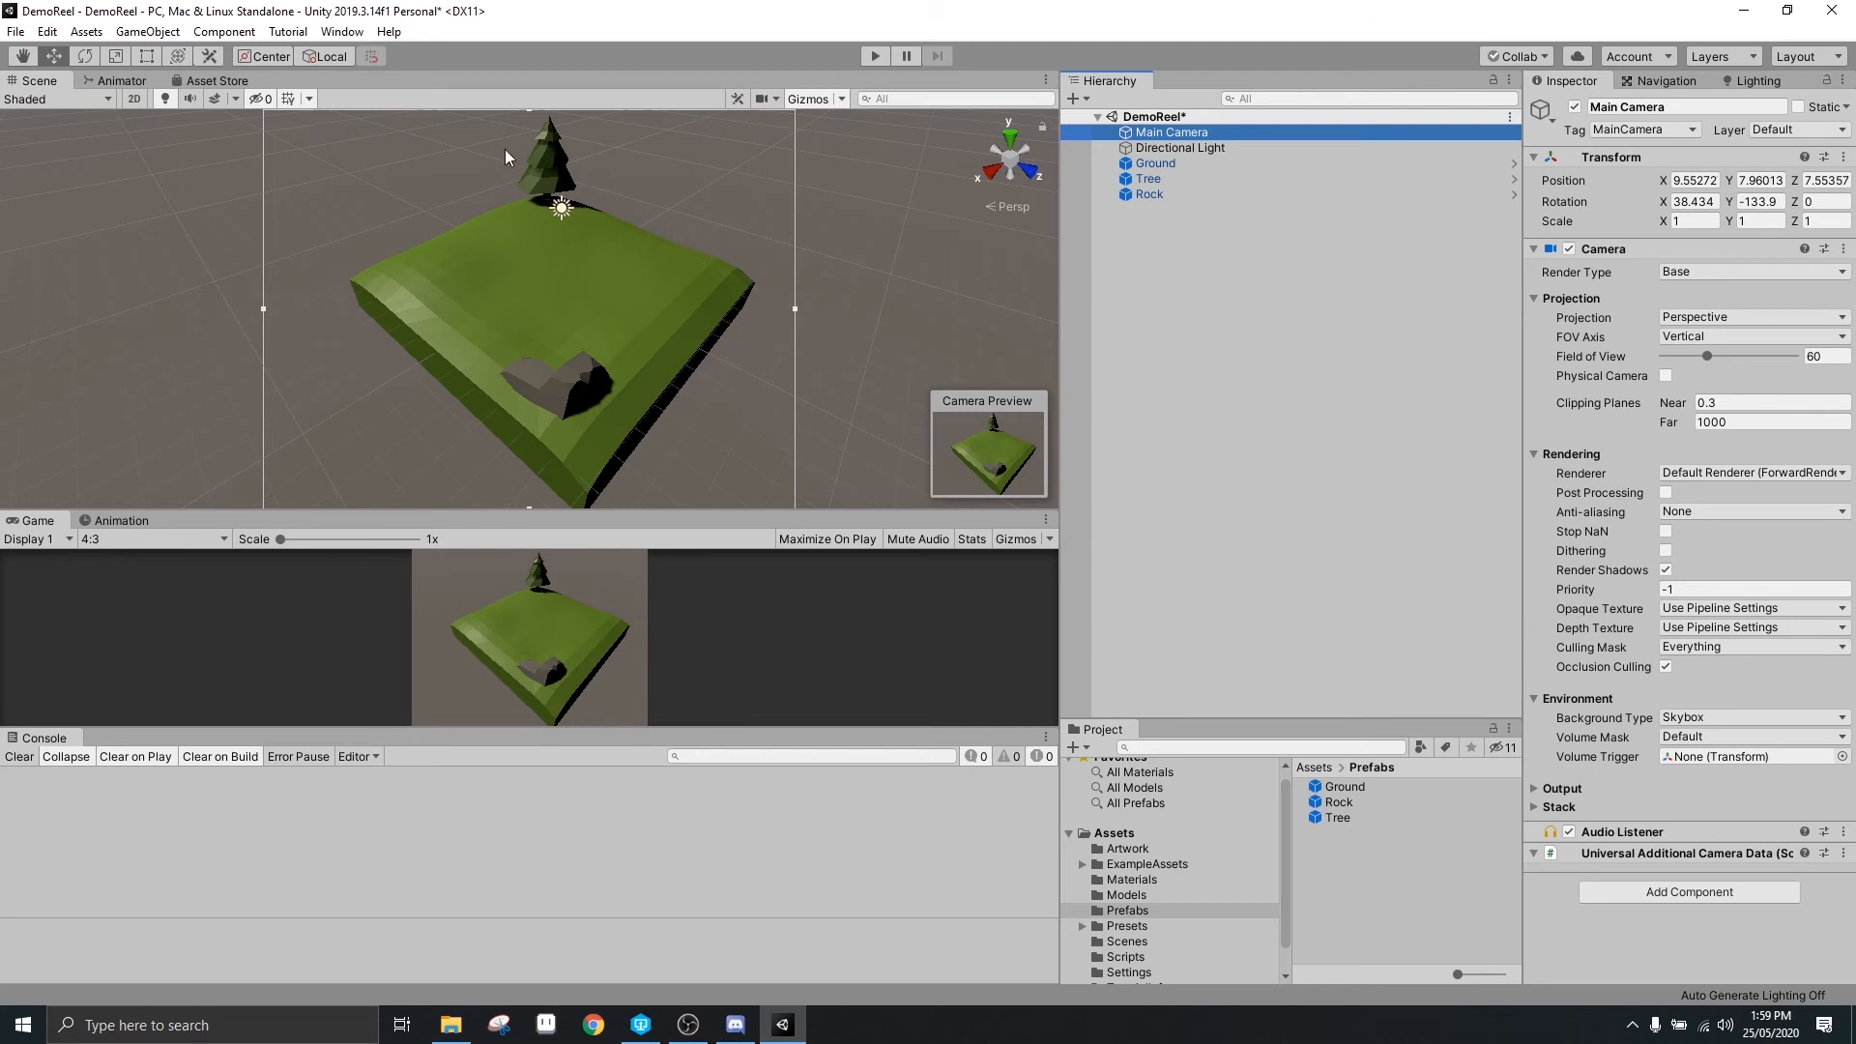
# Duplicate the Tree and move the copy beside it along the ground's edge to about X -1.18, Z -4.21
pyautogui.moveTo(549, 232); pyautogui.dragTo(622, 331, button='right')
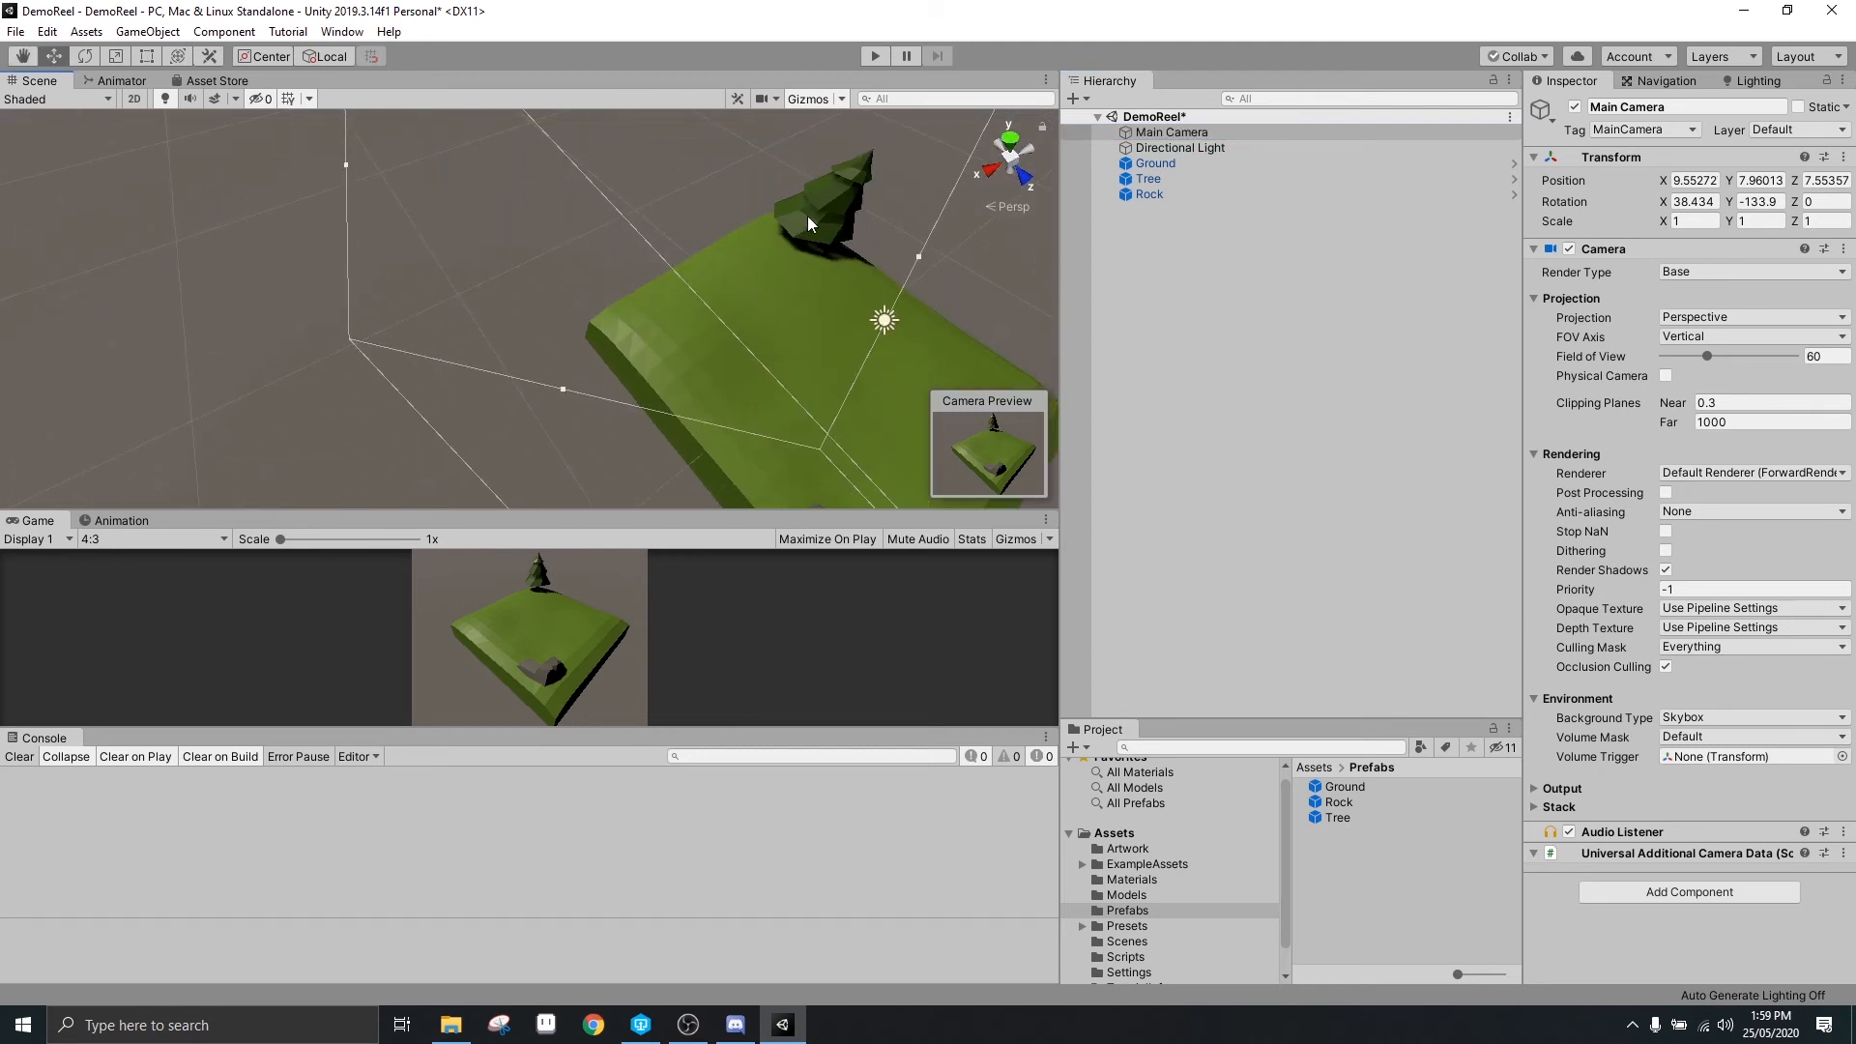
pyautogui.click(843, 247)
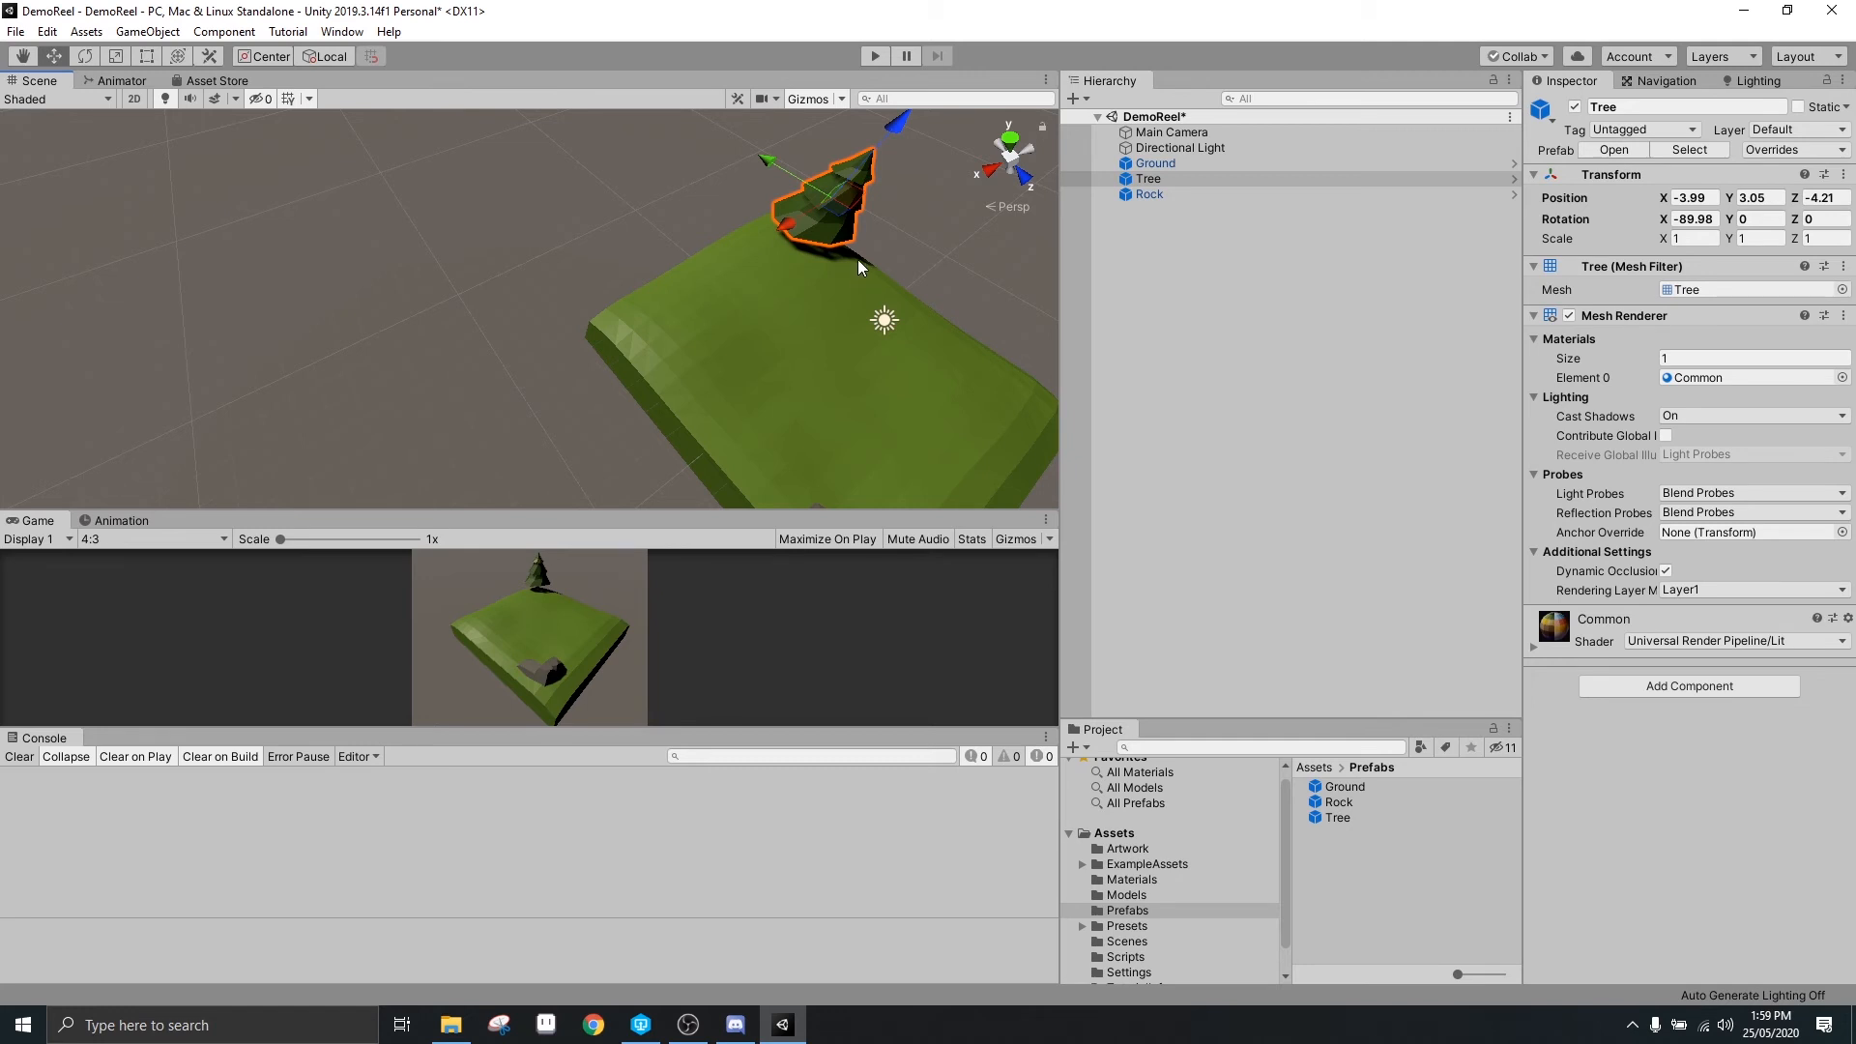
pyautogui.hotkey('ctrl', 'd')
pyautogui.moveTo(785, 232); pyautogui.dragTo(988, 181)
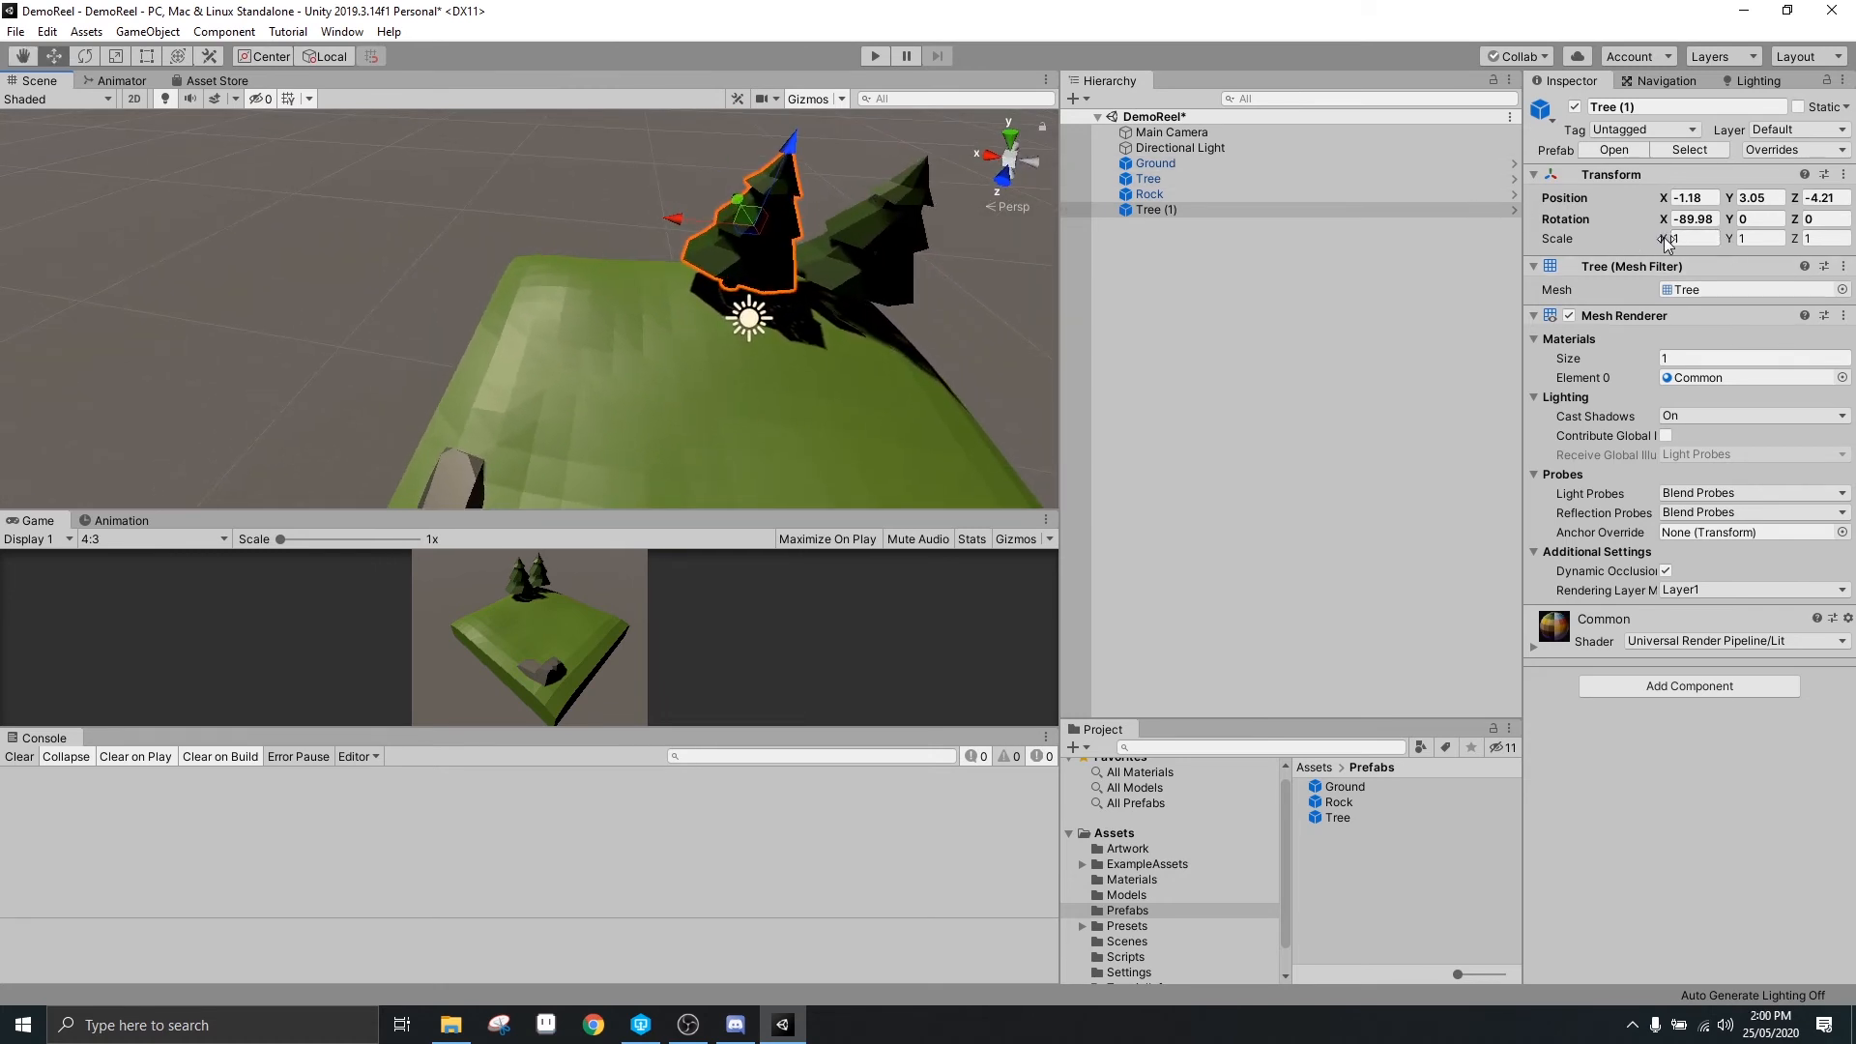
# Shrink the duplicated tree by setting its scale to 0.8 on X, Y and Z
pyautogui.click(1713, 238)
pyautogui.write('-1')
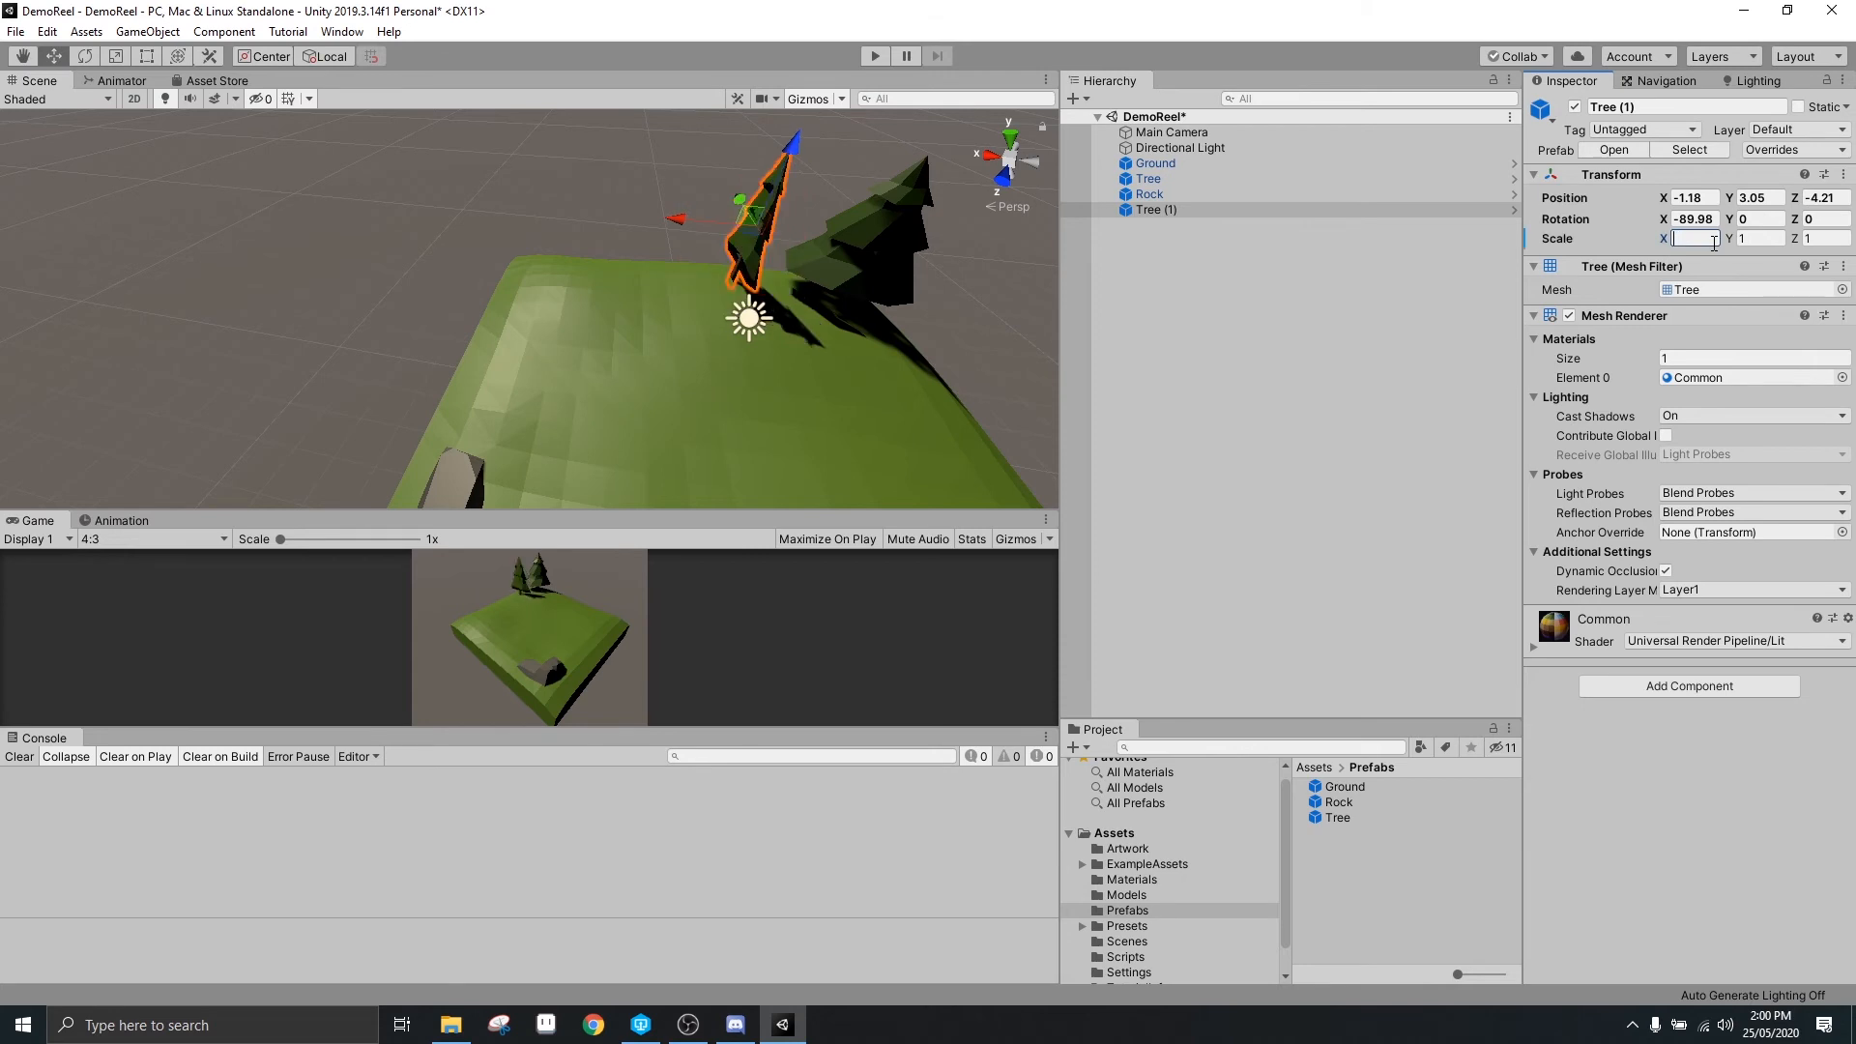
pyautogui.write('.18')
pyautogui.press('Tab')
pyautogui.write('0.')
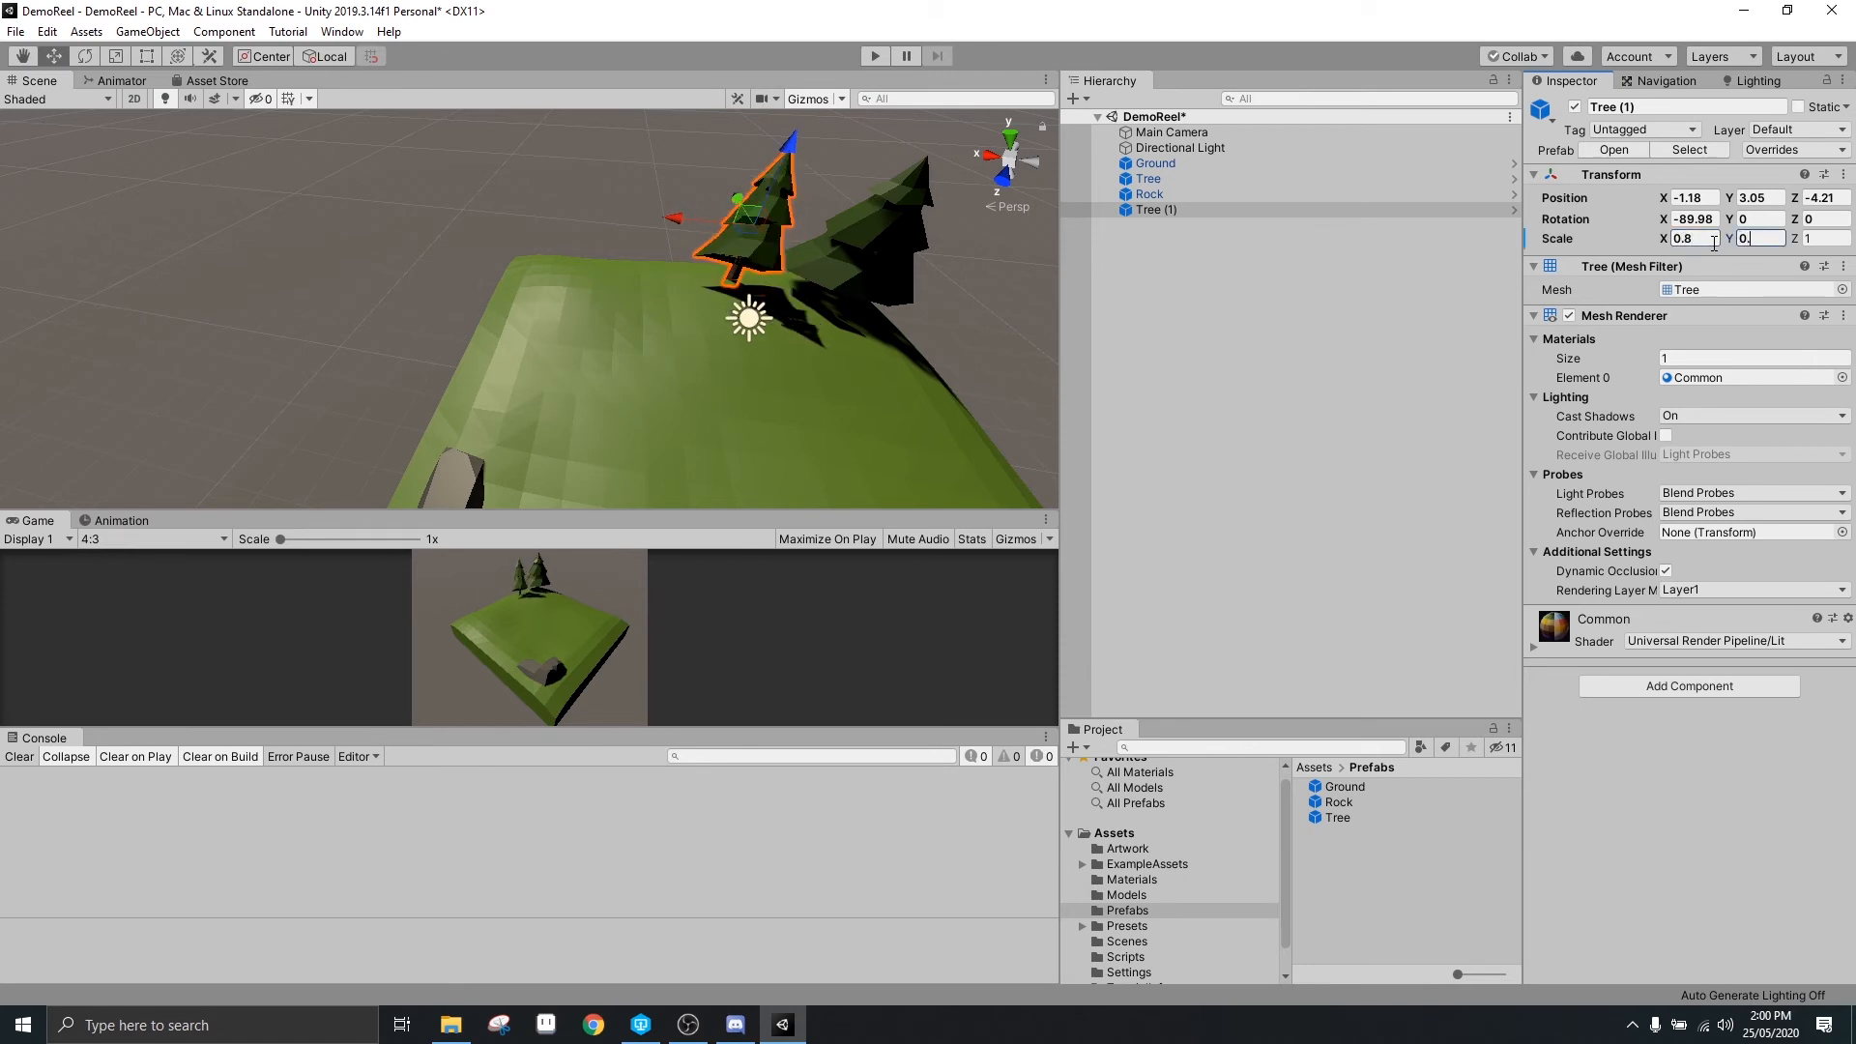
pyautogui.write('8')
pyautogui.press('Tab')
pyautogui.write('0.,8')
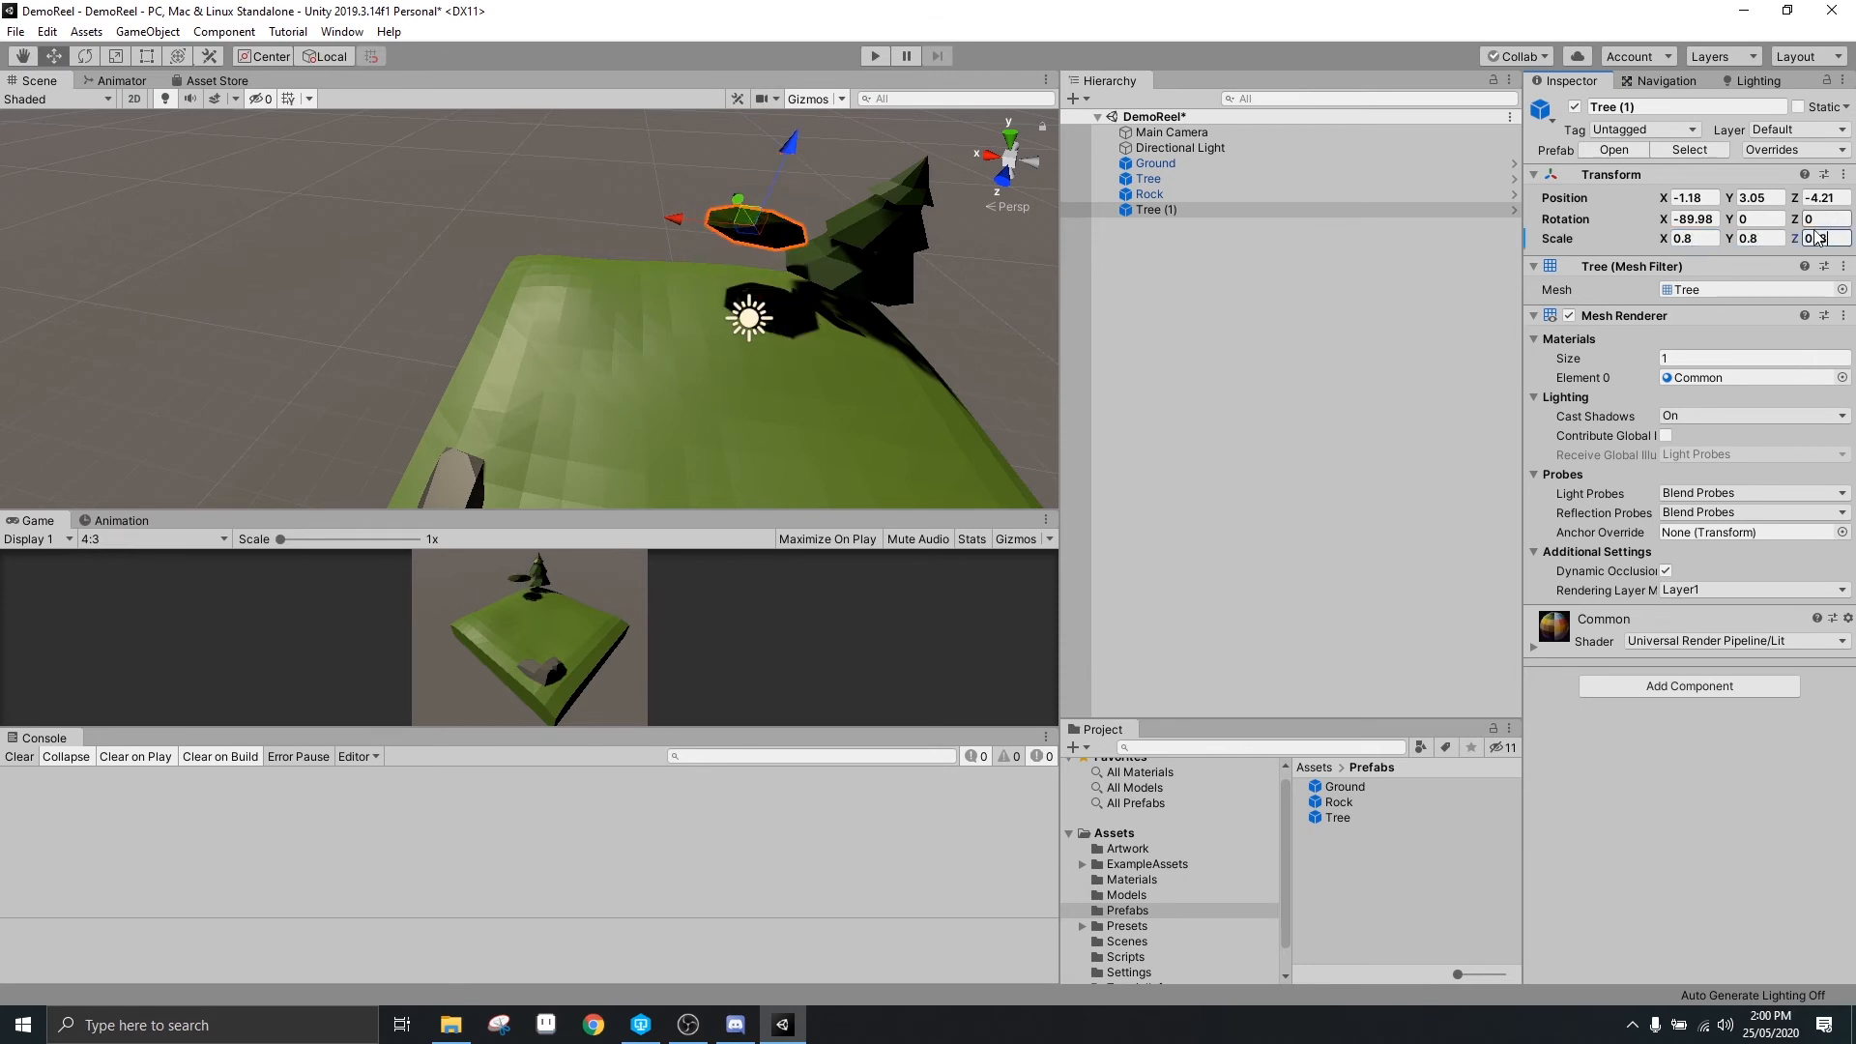
pyautogui.press('Return')
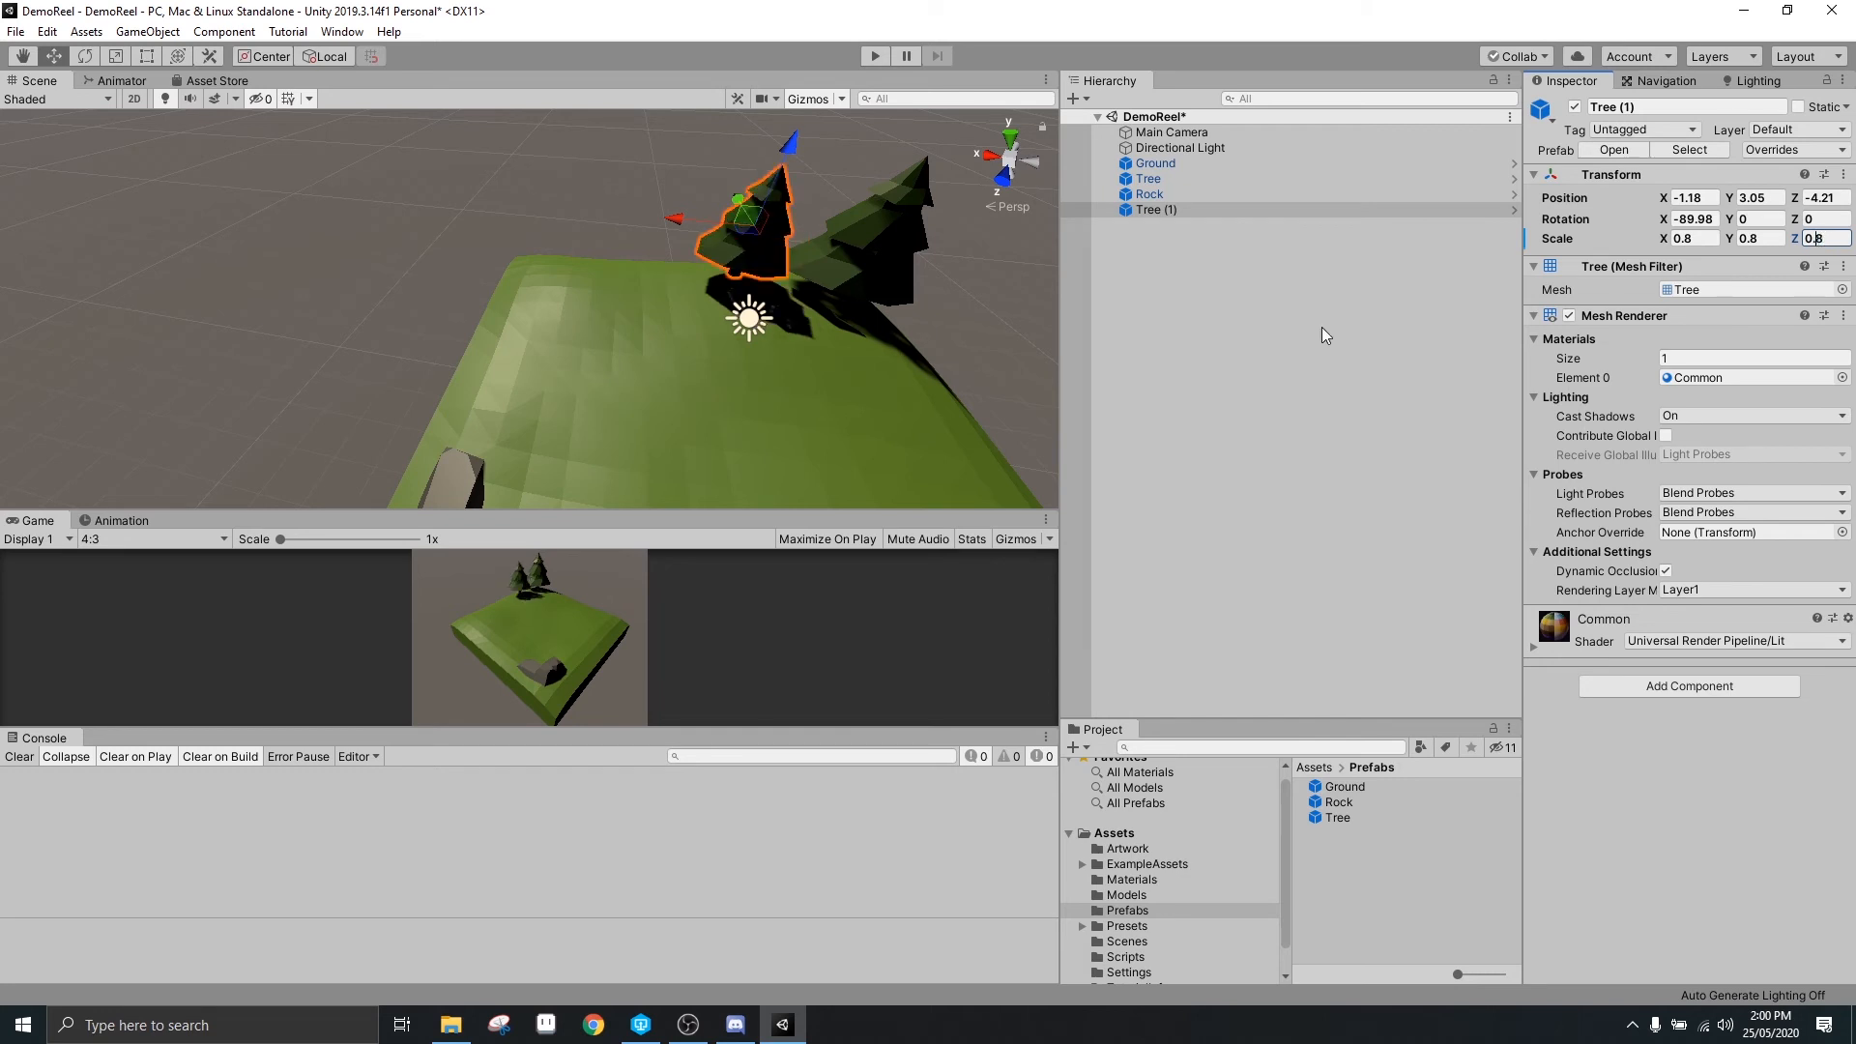
# Tilt the smaller tree to about -81.8 on X and settle it on the ground at about X -1.48, Y 2.62
pyautogui.click(85, 56)
pyautogui.moveTo(728, 166); pyautogui.dragTo(688, 207)
pyautogui.click(54, 57)
pyautogui.moveTo(776, 146); pyautogui.dragTo(775, 171)
pyautogui.keyDown('alt'); pyautogui.moveTo(846, 329); pyautogui.dragTo(814, 180); pyautogui.keyUp('alt')
pyautogui.moveTo(814, 180); pyautogui.dragTo(823, 195, button='middle')
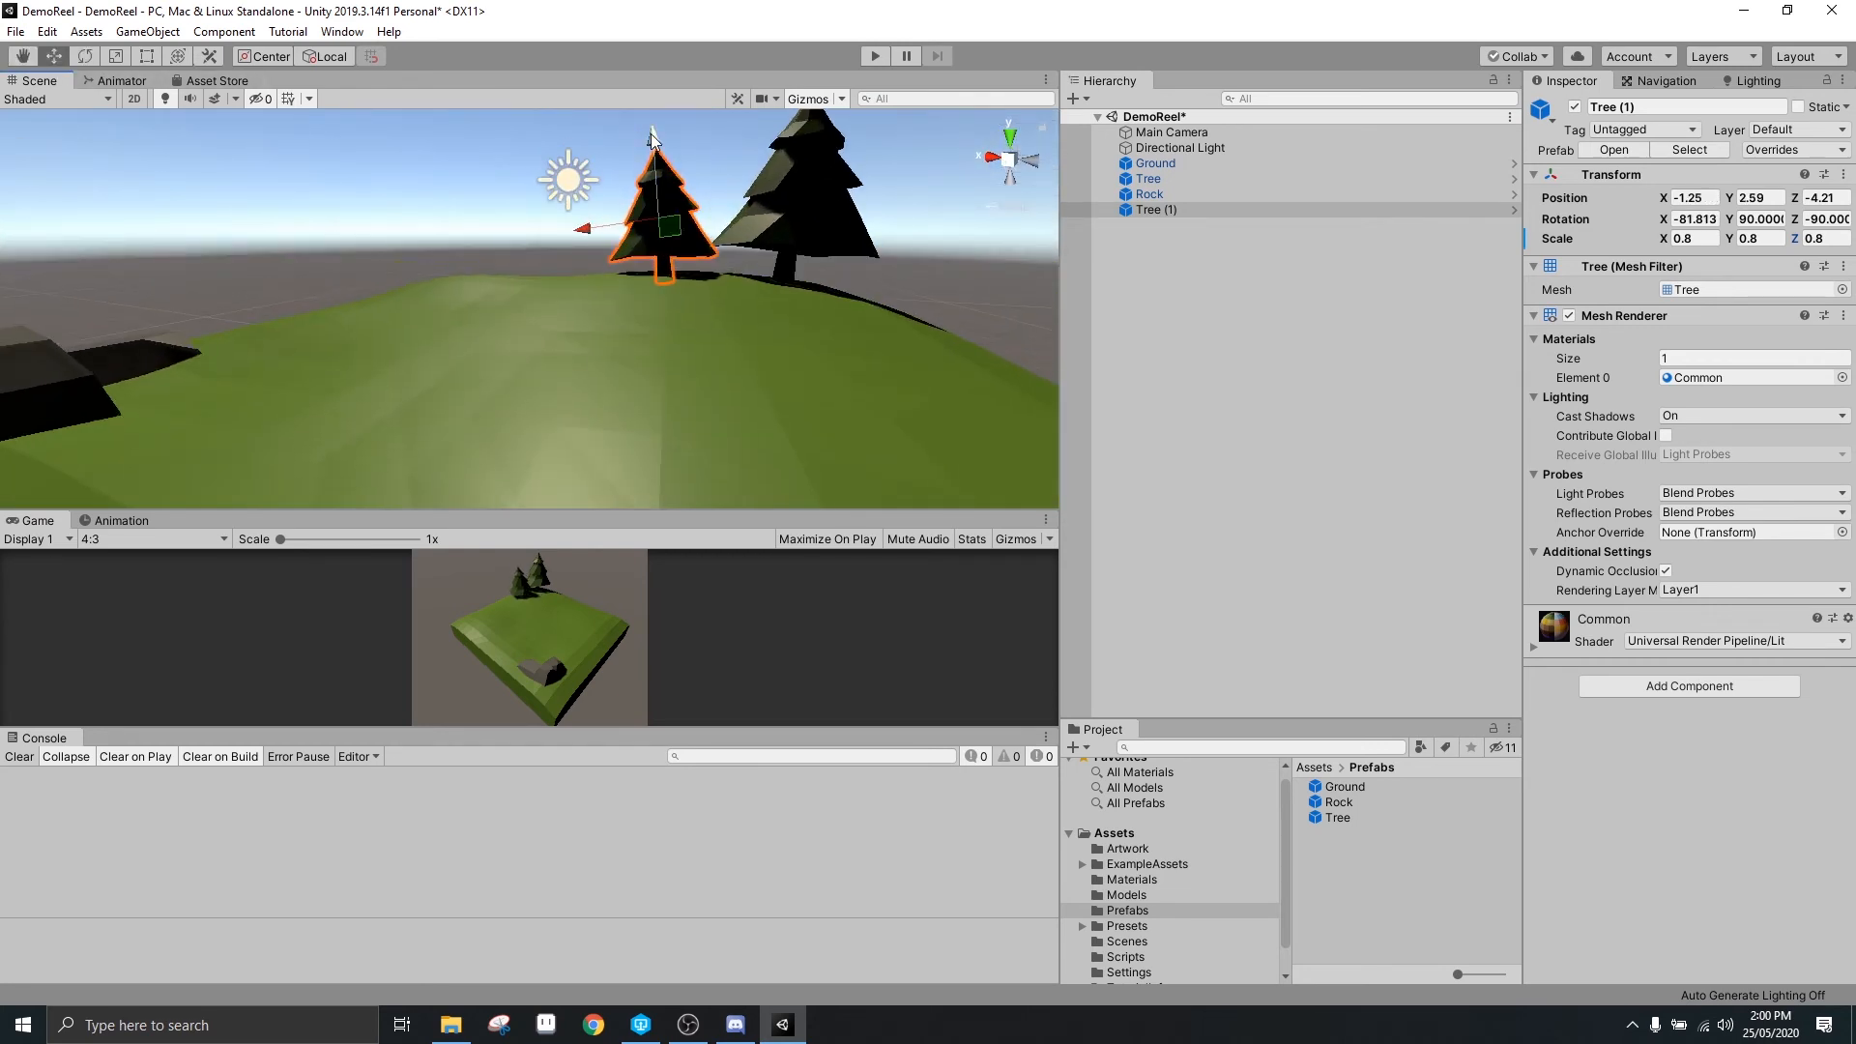
pyautogui.moveTo(582, 230); pyautogui.dragTo(595, 228)
pyautogui.moveTo(484, 155); pyautogui.dragTo(516, 222, button='middle')
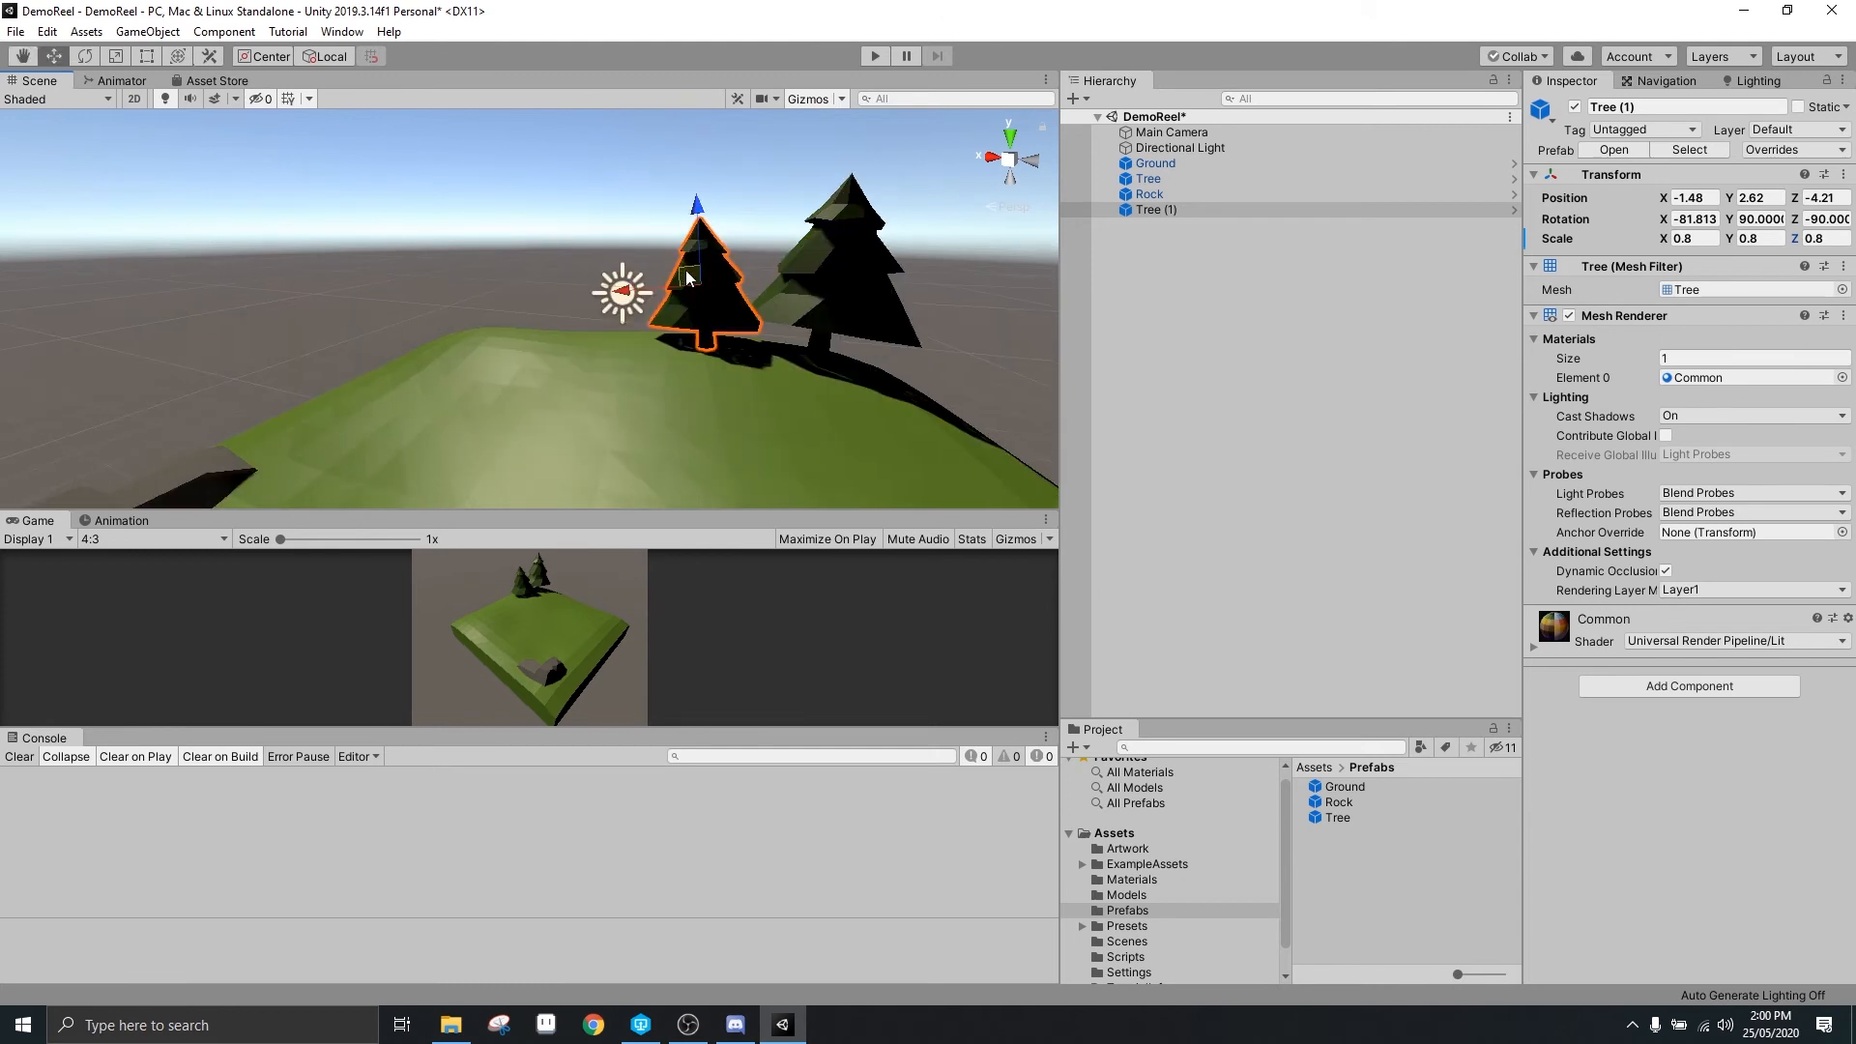
# Duplicate the smaller tree and move the copy to the other side of the original Tree at about X -3.49, Z -1.15
pyautogui.hotkey('ctrl', 'd')
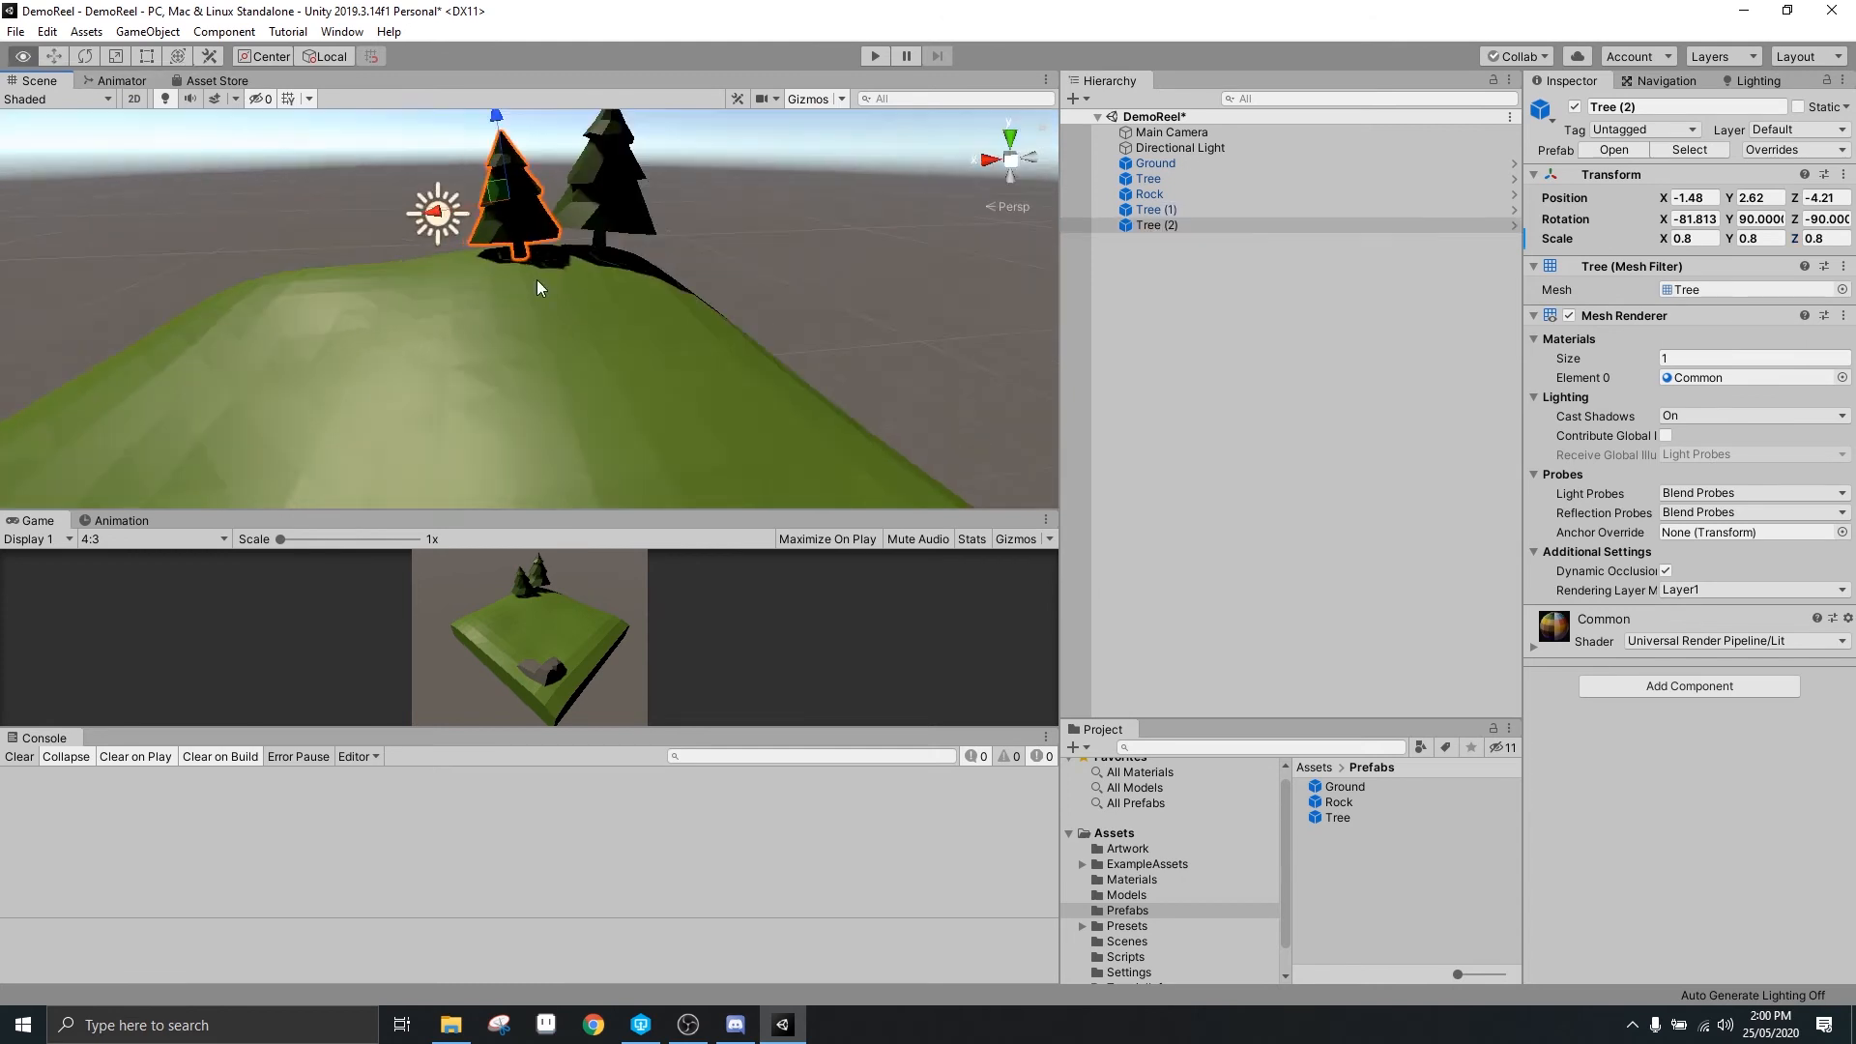
pyautogui.moveTo(319, 207); pyautogui.dragTo(426, 248, button='right')
pyautogui.scroll(-8, 427, 248)
pyautogui.moveTo(309, 282); pyautogui.dragTo(348, 291)
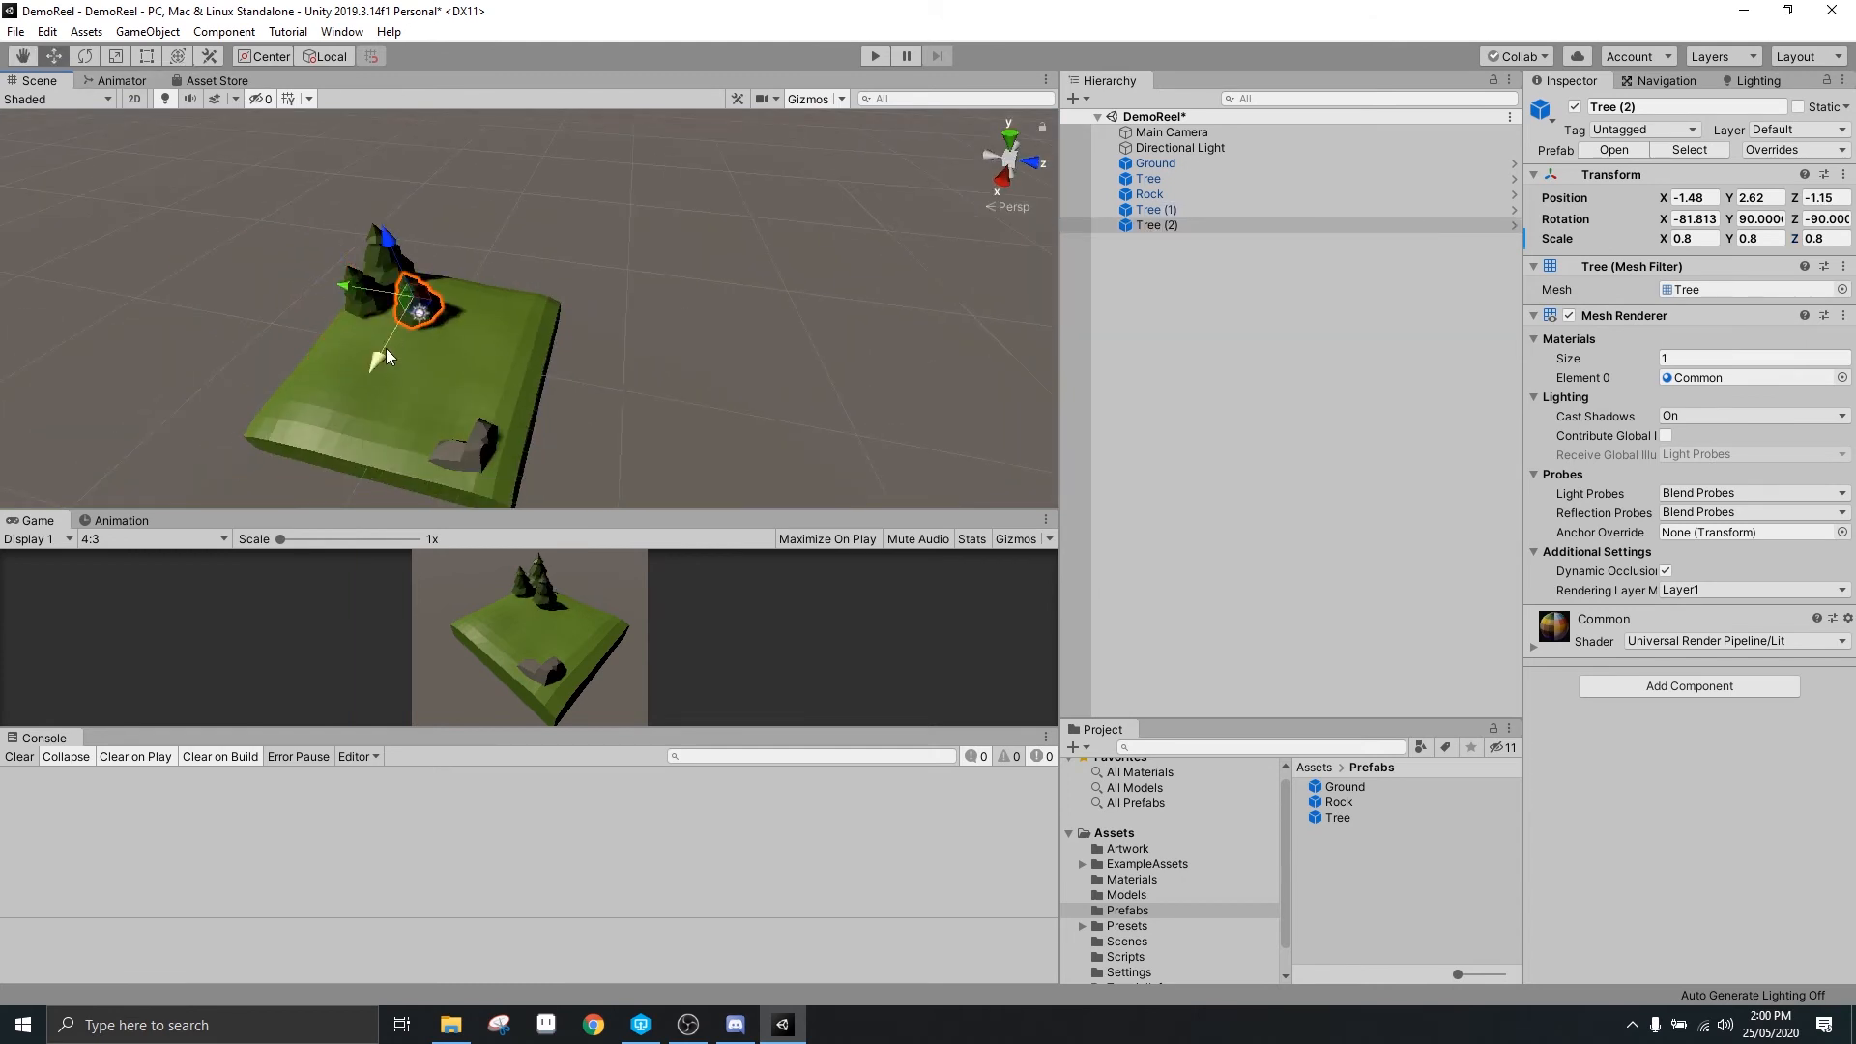
pyautogui.moveTo(378, 360); pyautogui.dragTo(396, 330)
pyautogui.moveTo(589, 327); pyautogui.dragTo(406, 222, button='right')
# Tilt the second small tree to about -98.75 on X and seat it on the ground at about X -4.1, Y 2.65
pyautogui.click(85, 56)
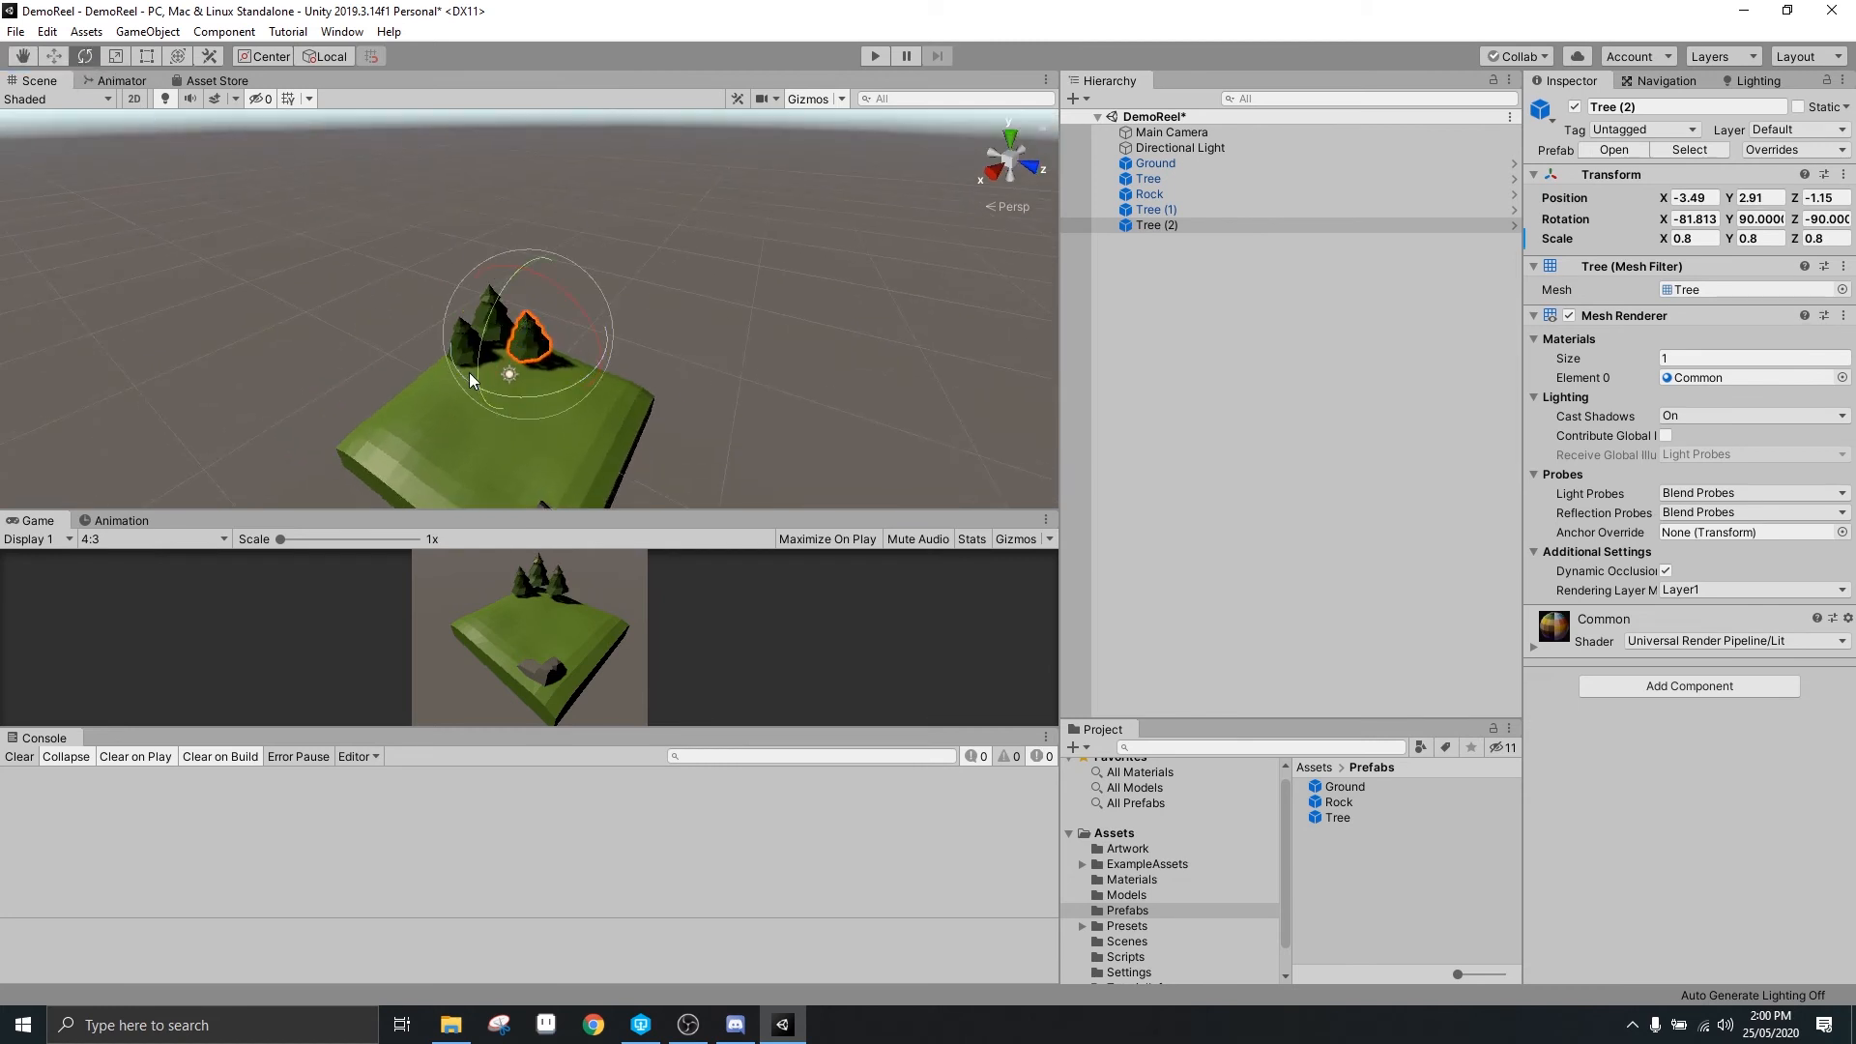
pyautogui.moveTo(471, 377); pyautogui.dragTo(498, 343)
pyautogui.moveTo(498, 343); pyautogui.dragTo(116, 105, button='right')
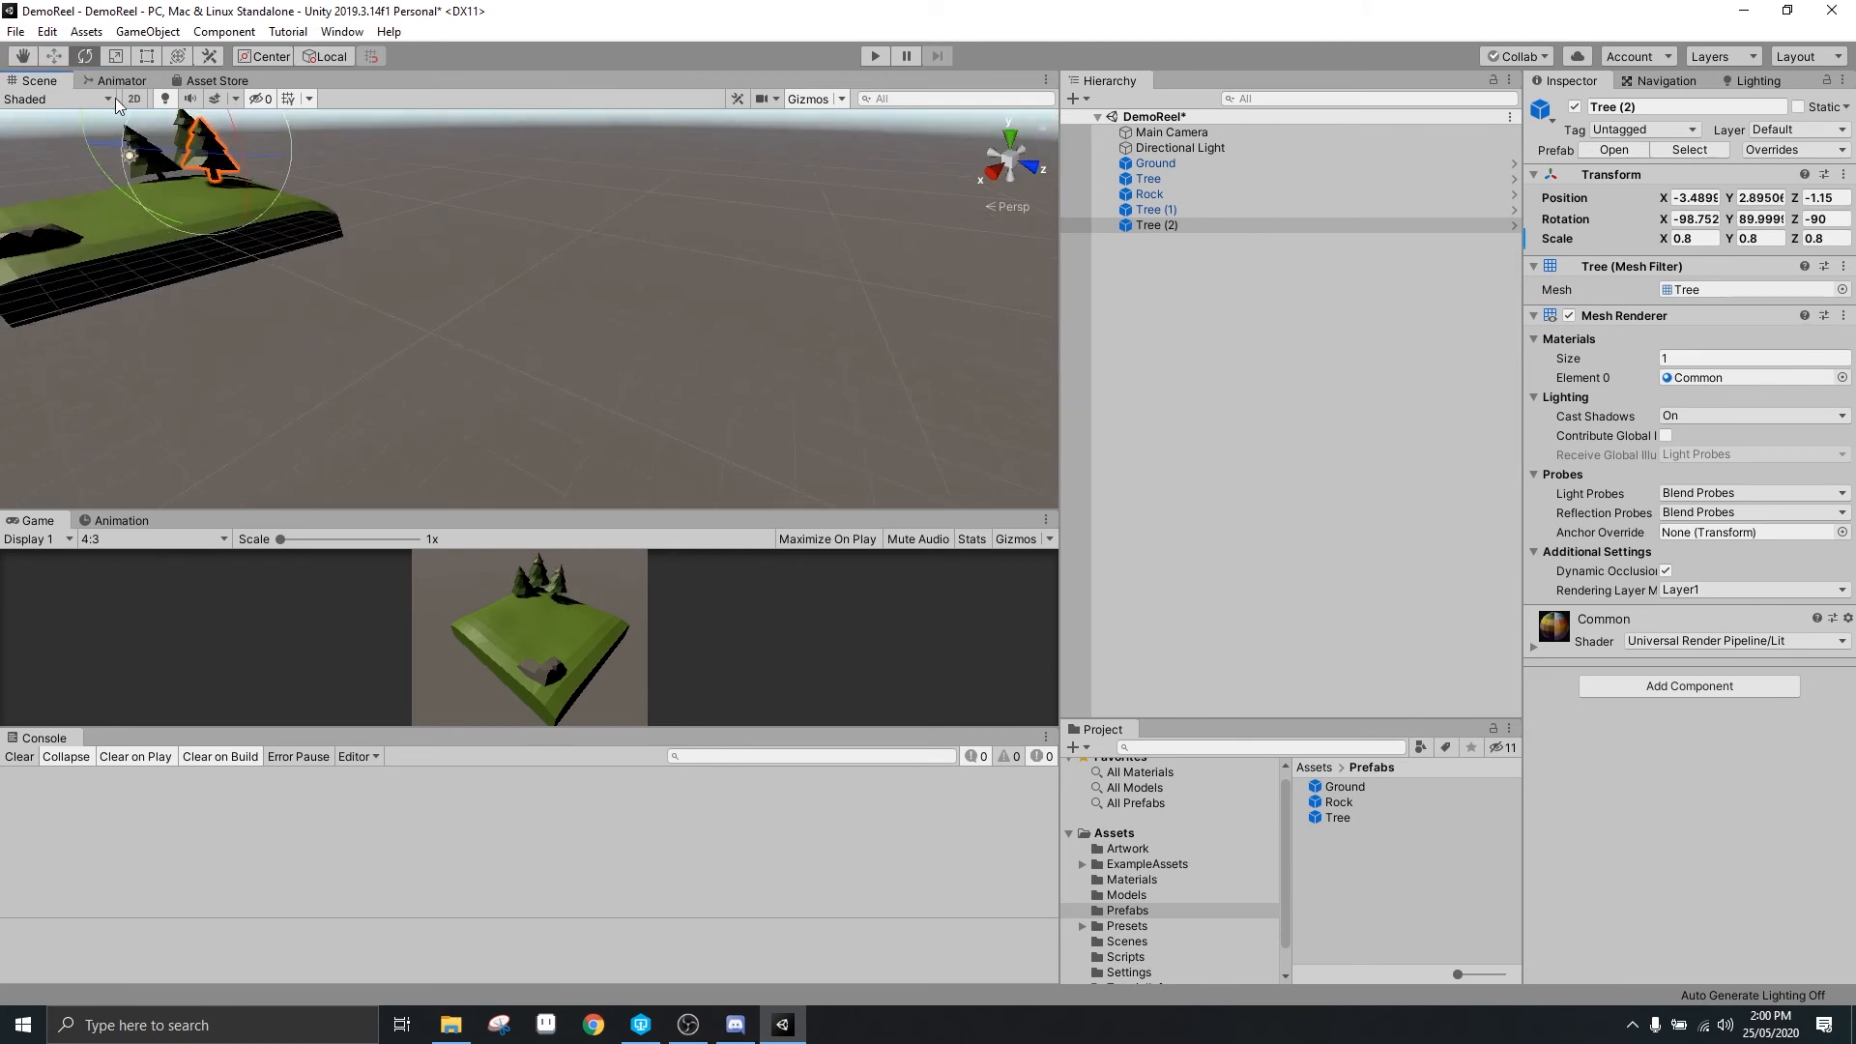
pyautogui.click(54, 57)
pyautogui.moveTo(199, 117); pyautogui.dragTo(200, 123)
pyautogui.moveTo(88, 161); pyautogui.dragTo(106, 160)
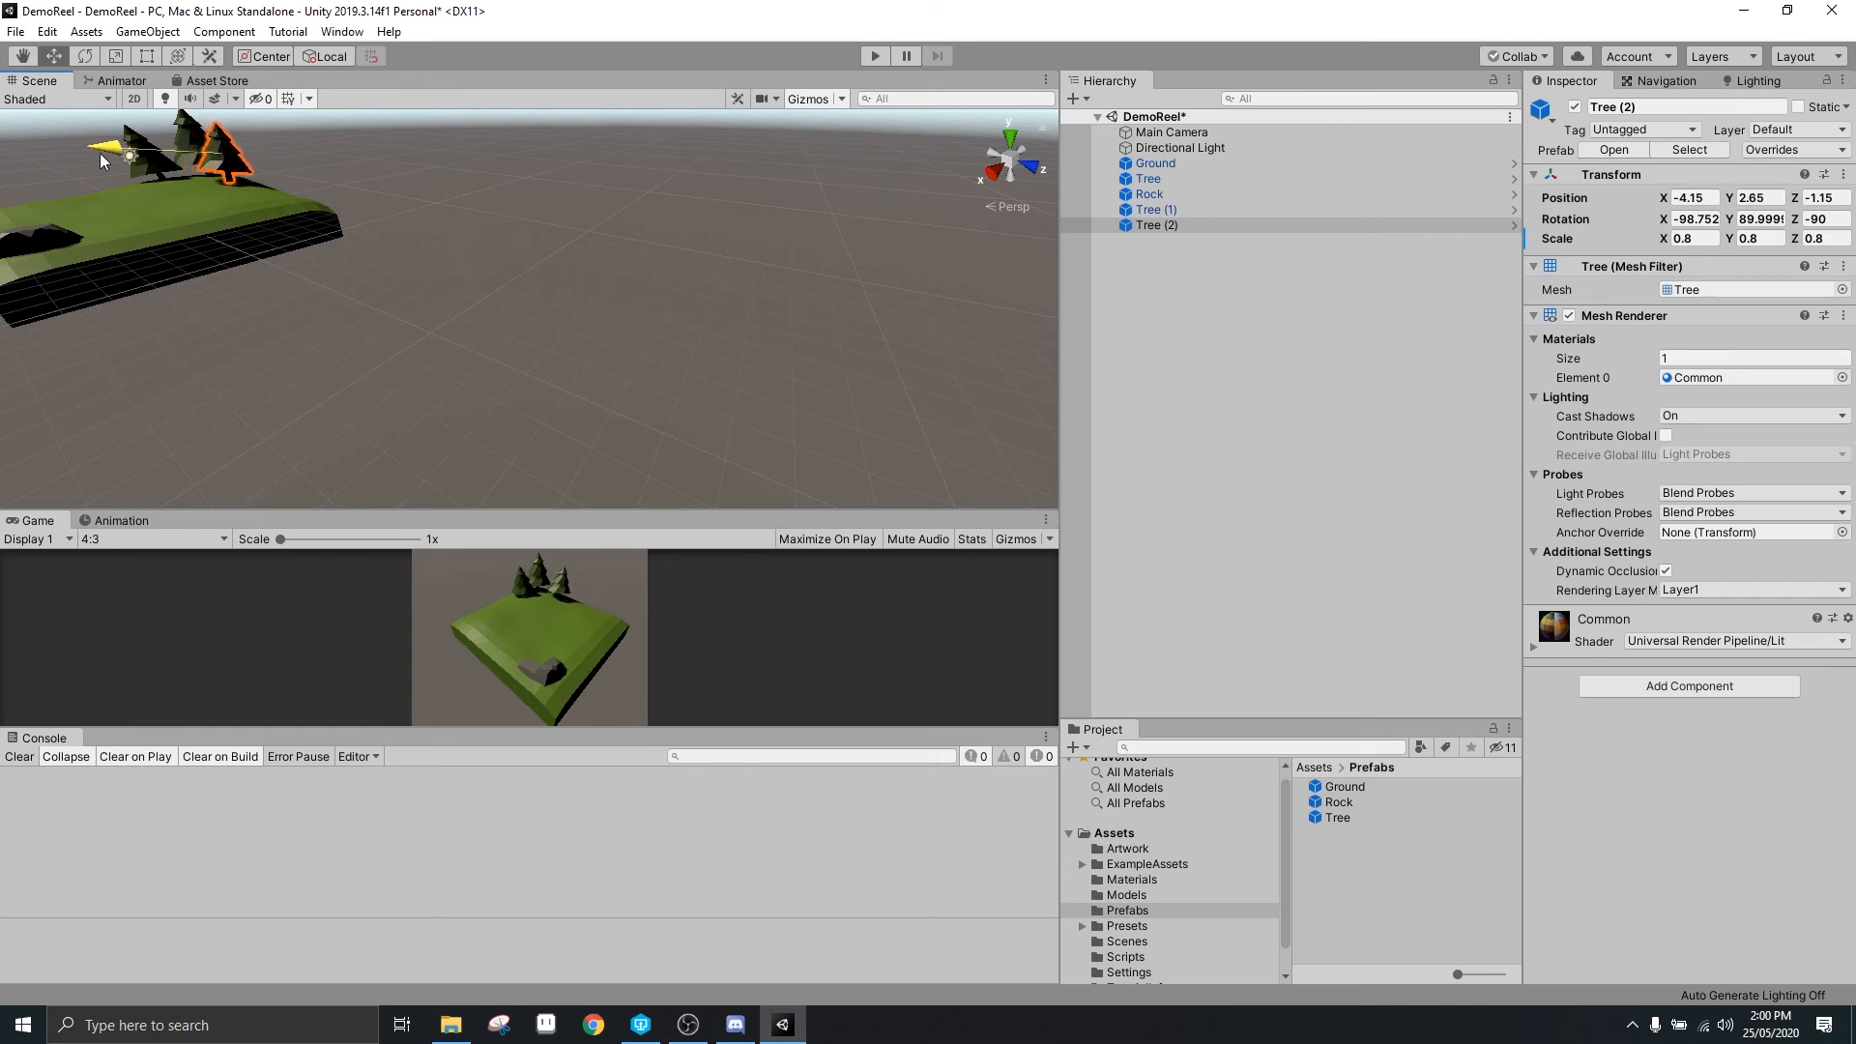
pyautogui.press('f')
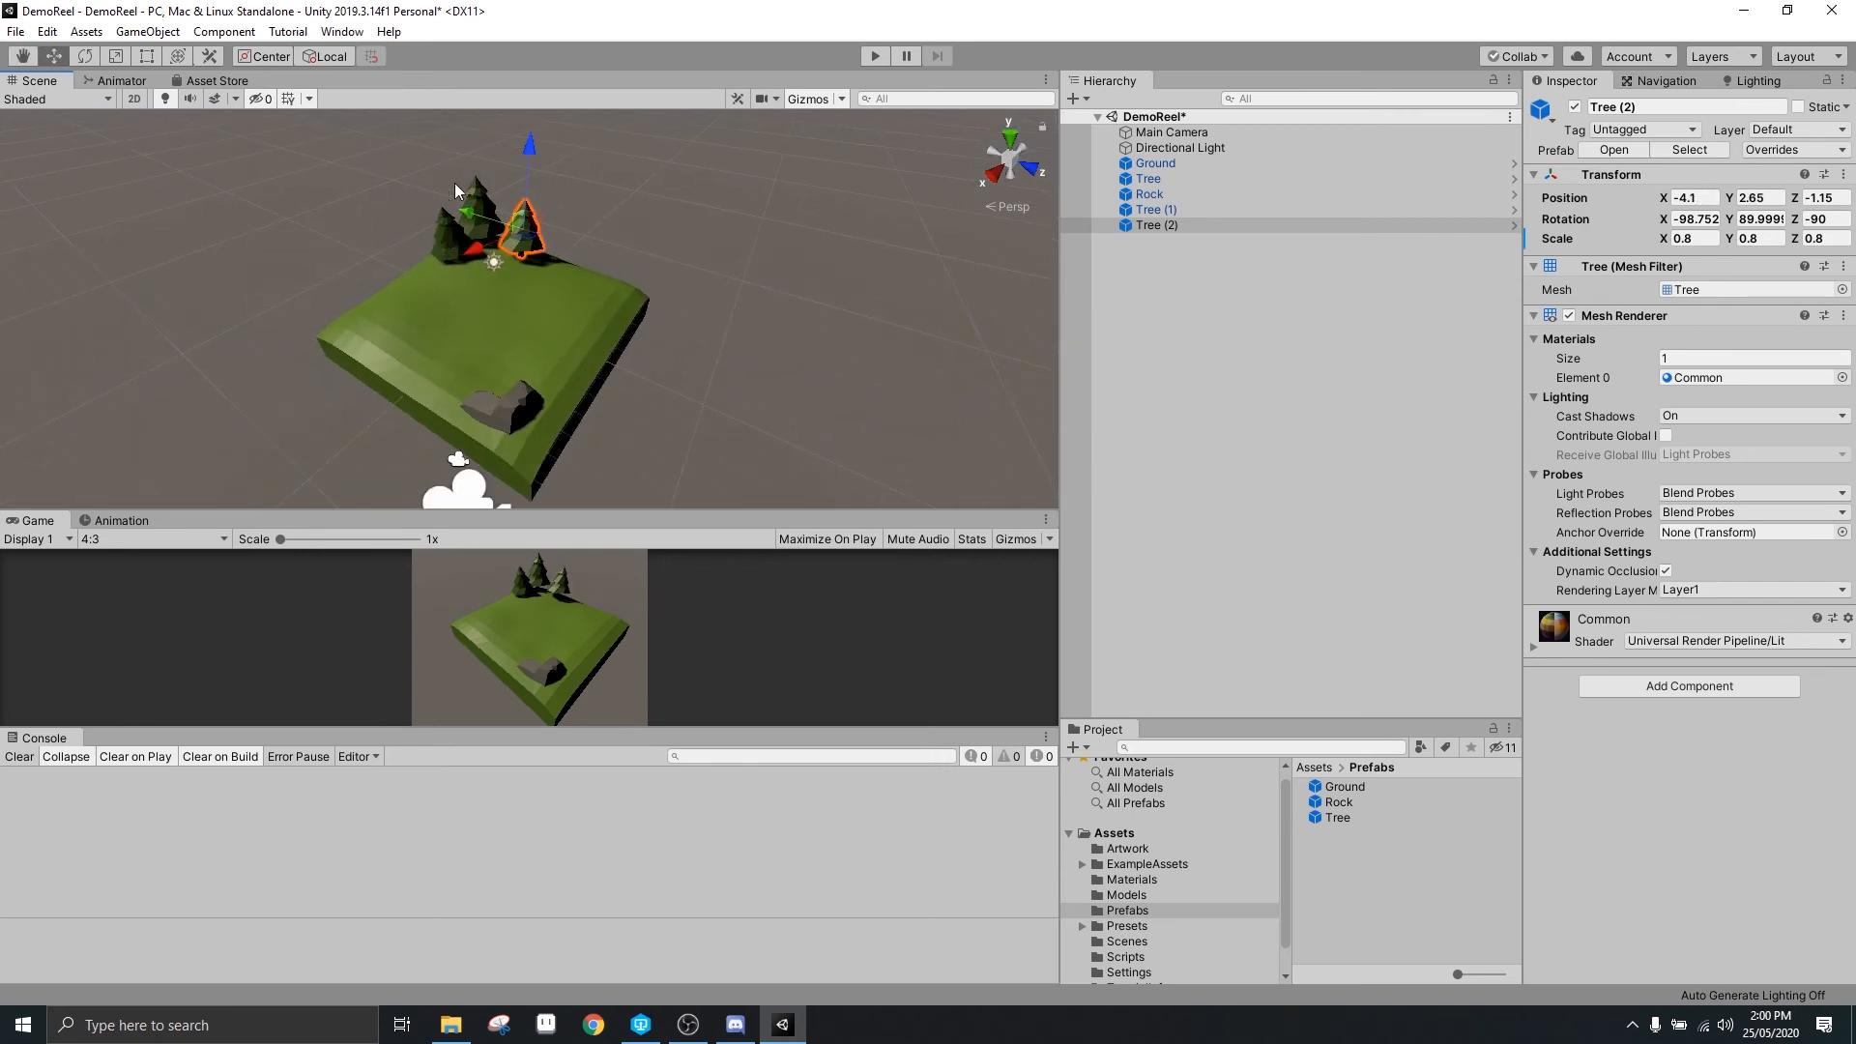
# Duplicate the second small tree to the ground's opposite edge at about X 4.95, Z -1.09, and set the copy's scale to 1 on all axes
pyautogui.hotkey('ctrl', 'd')
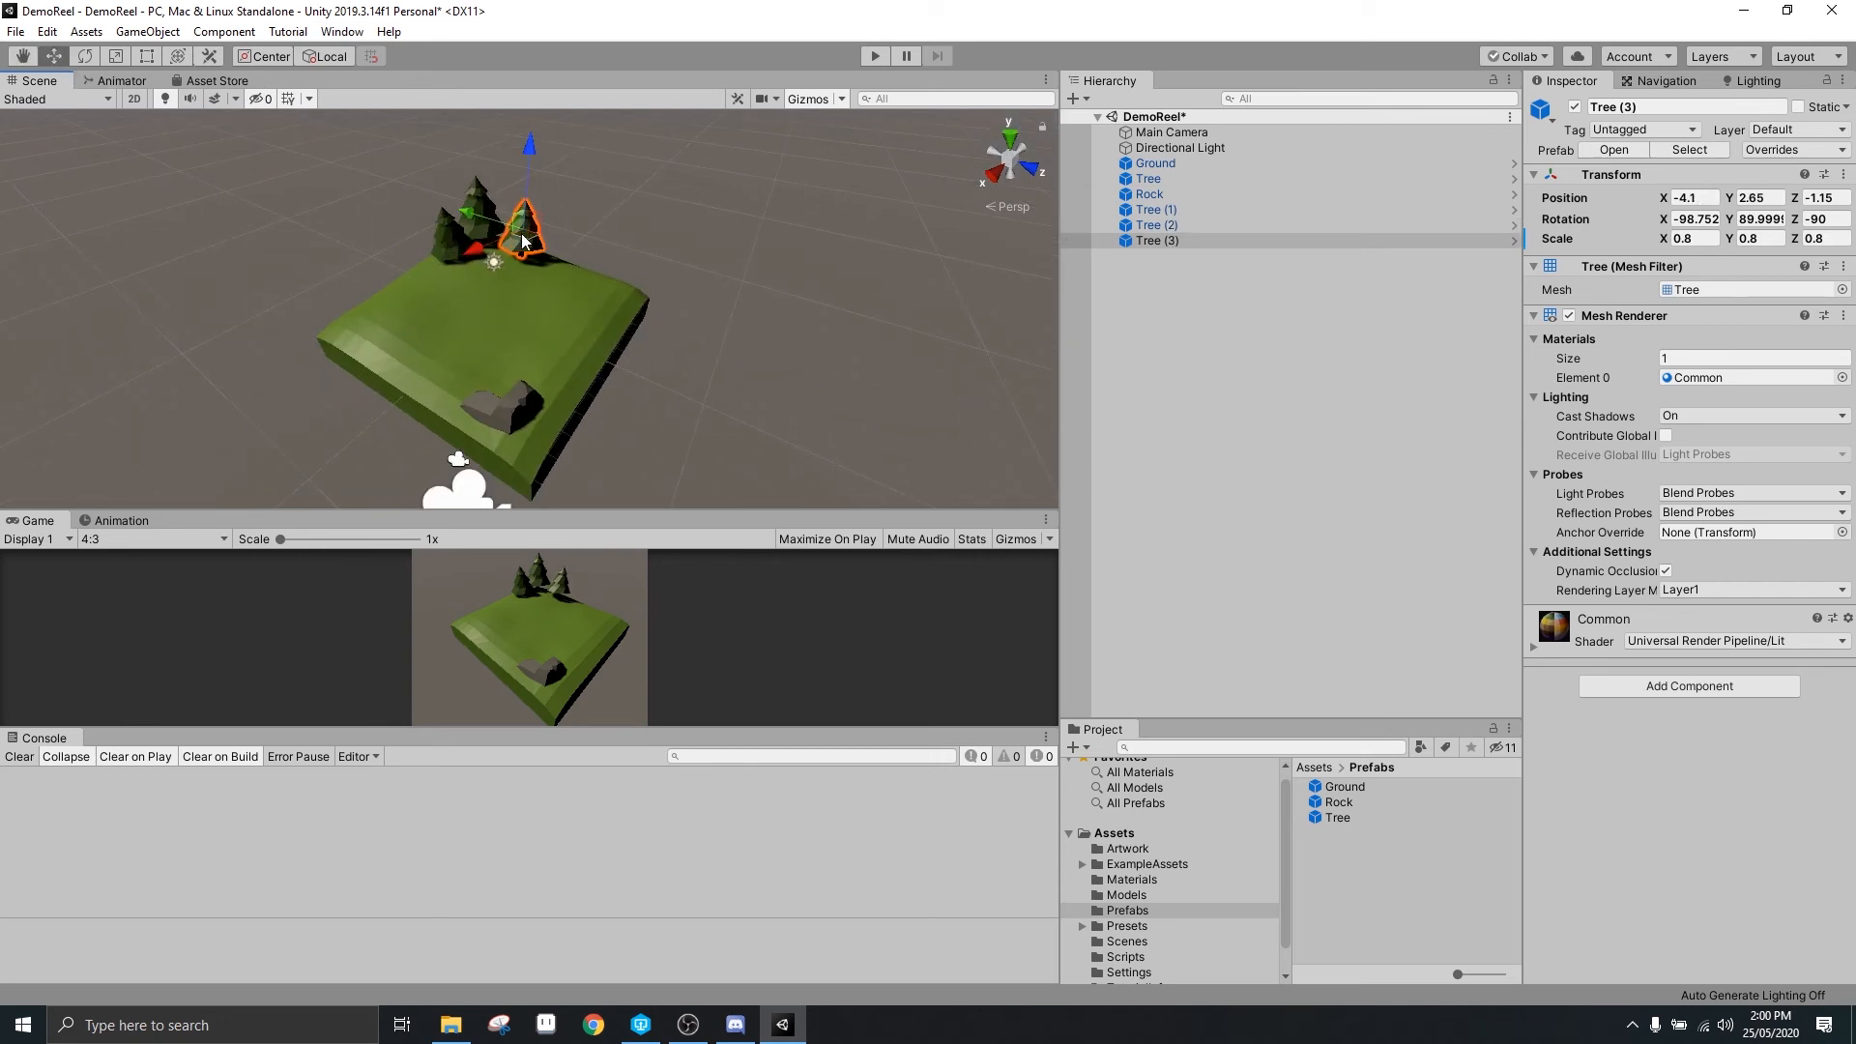
pyautogui.moveTo(522, 240); pyautogui.dragTo(386, 319)
pyautogui.click(1706, 237)
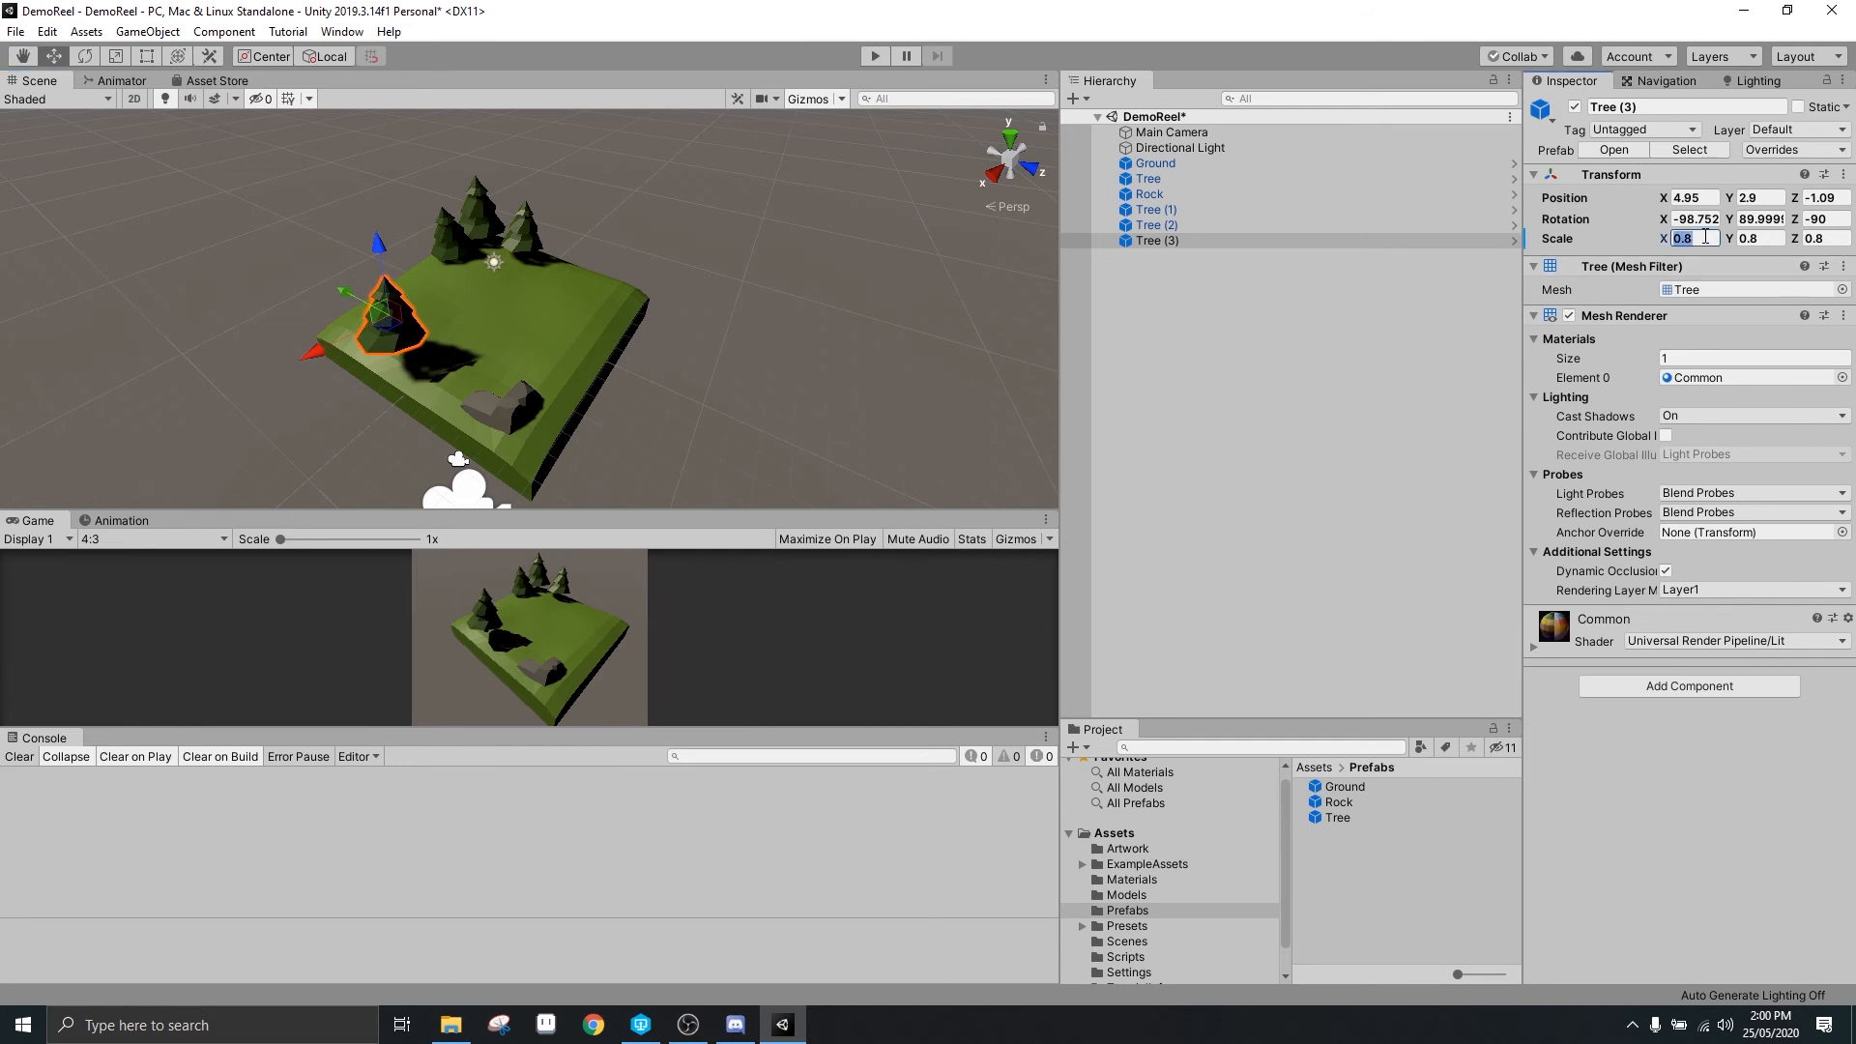
pyautogui.write('1')
pyautogui.press('Tab')
pyautogui.write('1')
pyautogui.press('Tab')
pyautogui.write('1')
pyautogui.press('Return')
# Move the enlarged tree copy into the ground corner at about X 5.01, Y 2.52, Z -3.91, and rotate it
pyautogui.moveTo(788, 301); pyautogui.dragTo(415, 259, button='right')
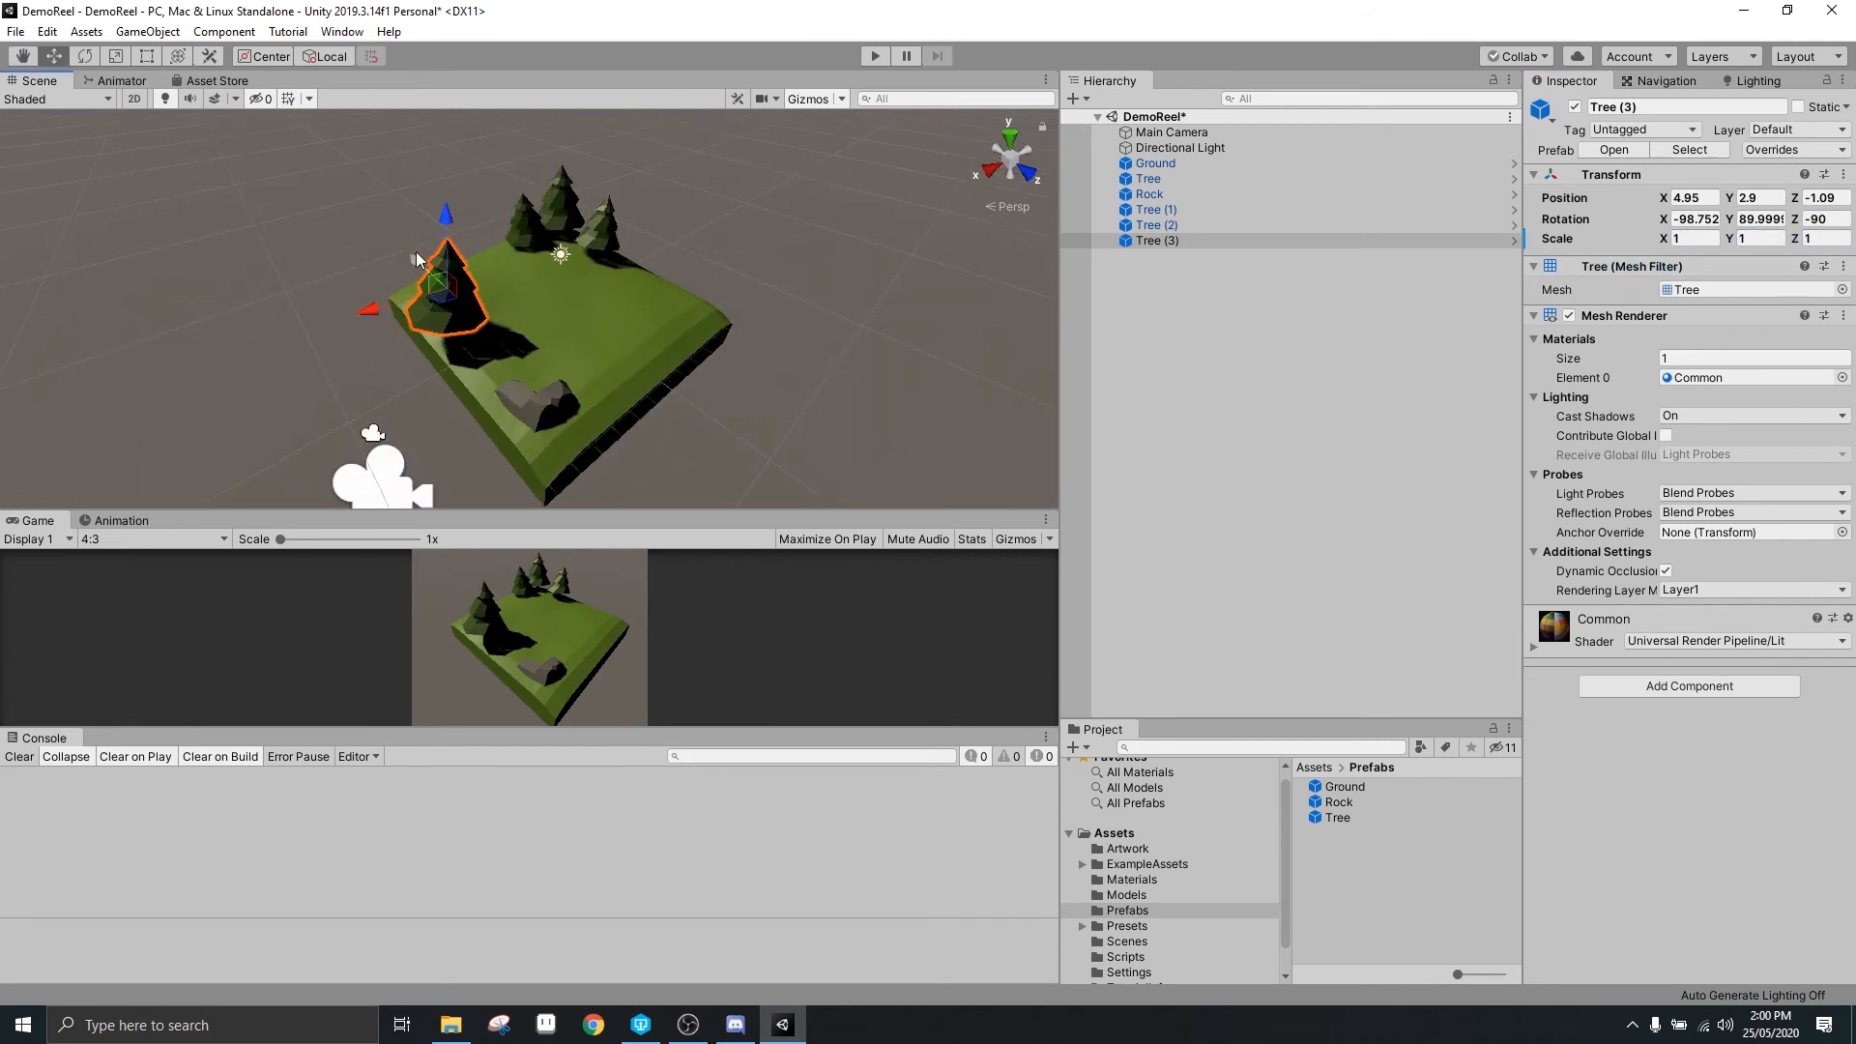
pyautogui.moveTo(416, 259); pyautogui.dragTo(372, 249)
pyautogui.moveTo(571, 333); pyautogui.dragTo(456, 217, button='right')
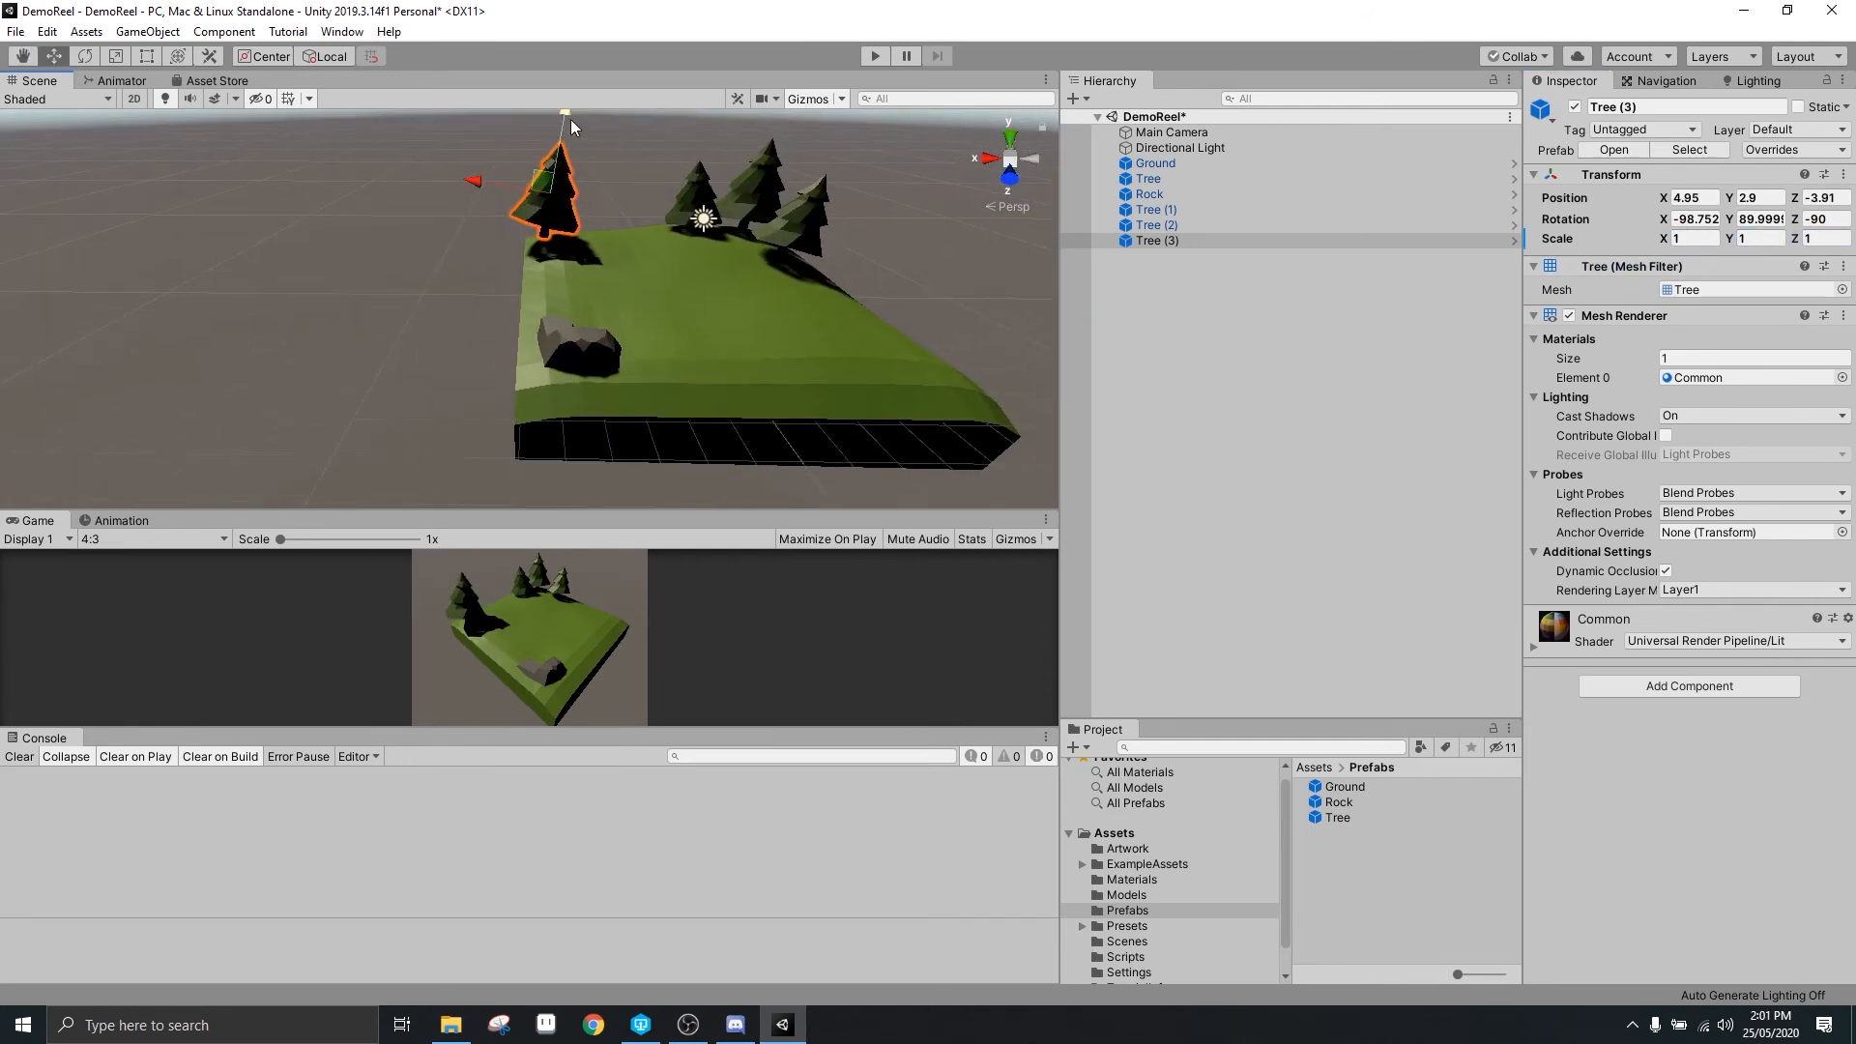
pyautogui.moveTo(571, 126); pyautogui.dragTo(801, 153)
pyautogui.press('e')
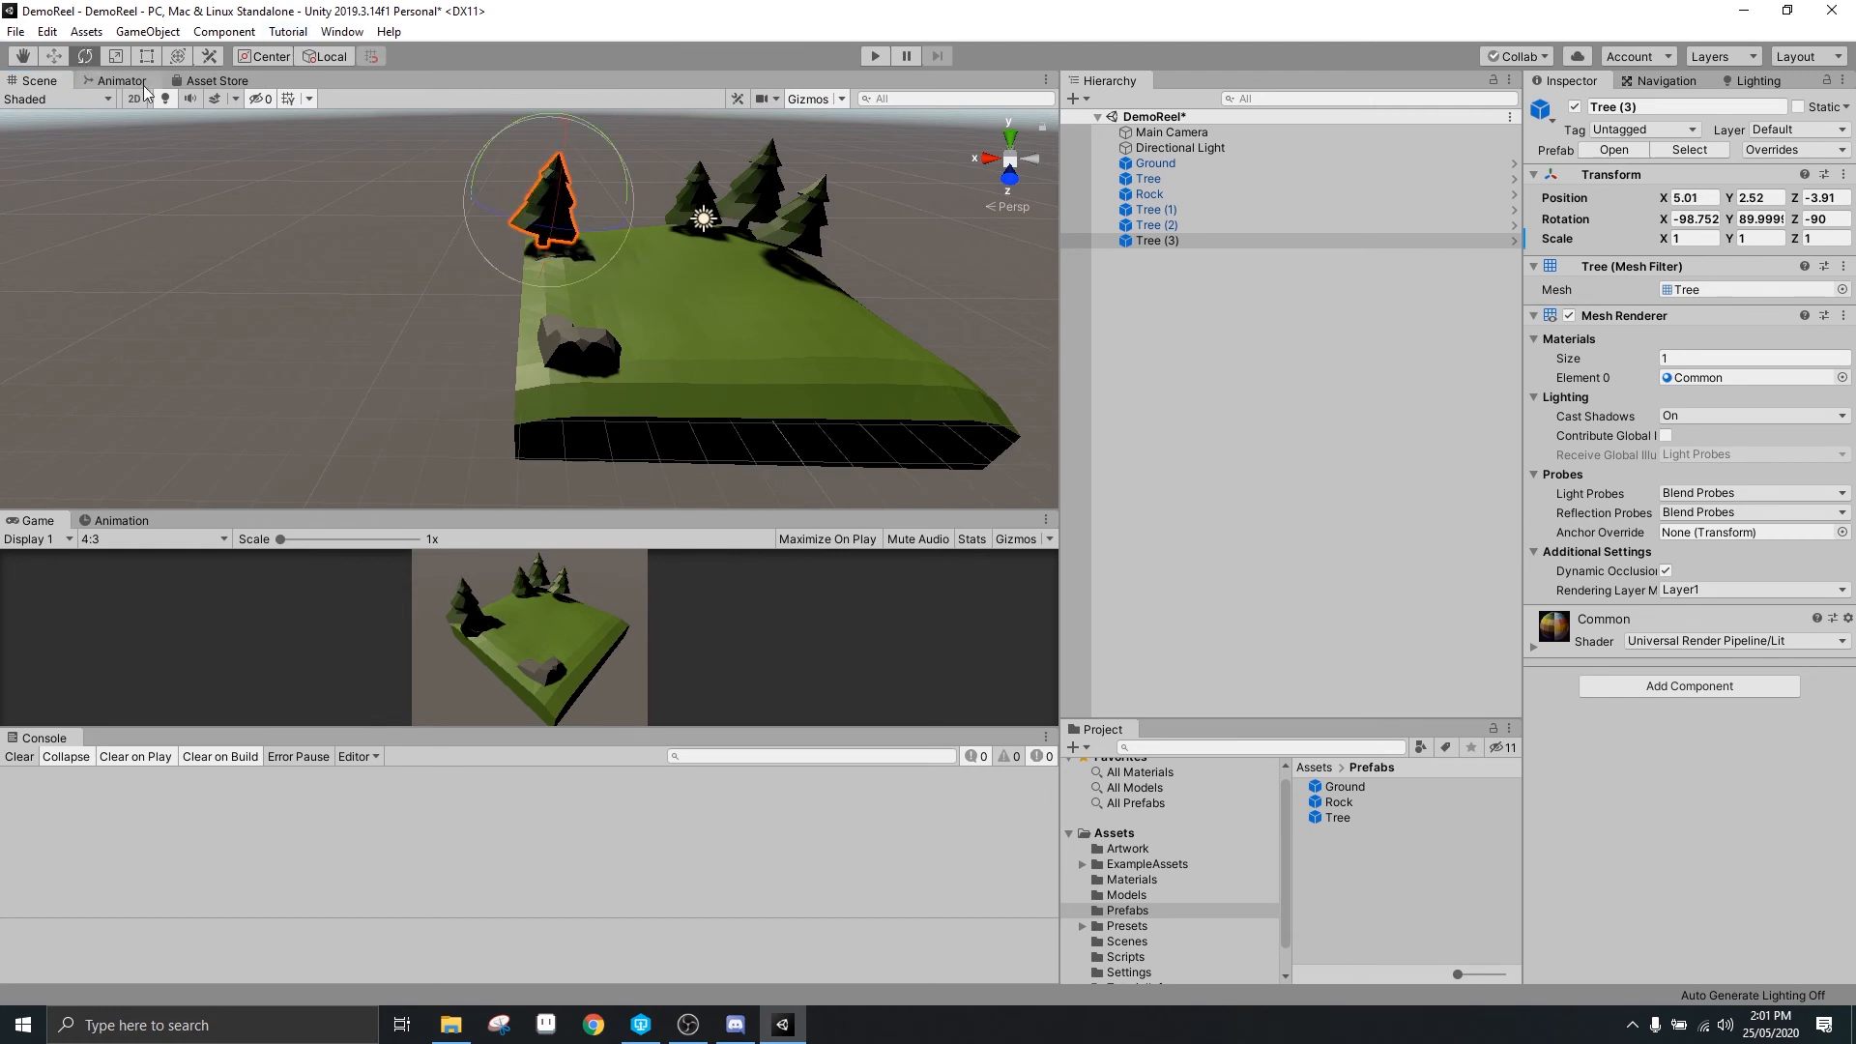
pyautogui.moveTo(484, 151); pyautogui.dragTo(497, 235)
# Duplicate the original full-size Tree and move the copy to the ground's remaining empty corner
pyautogui.click(607, 265)
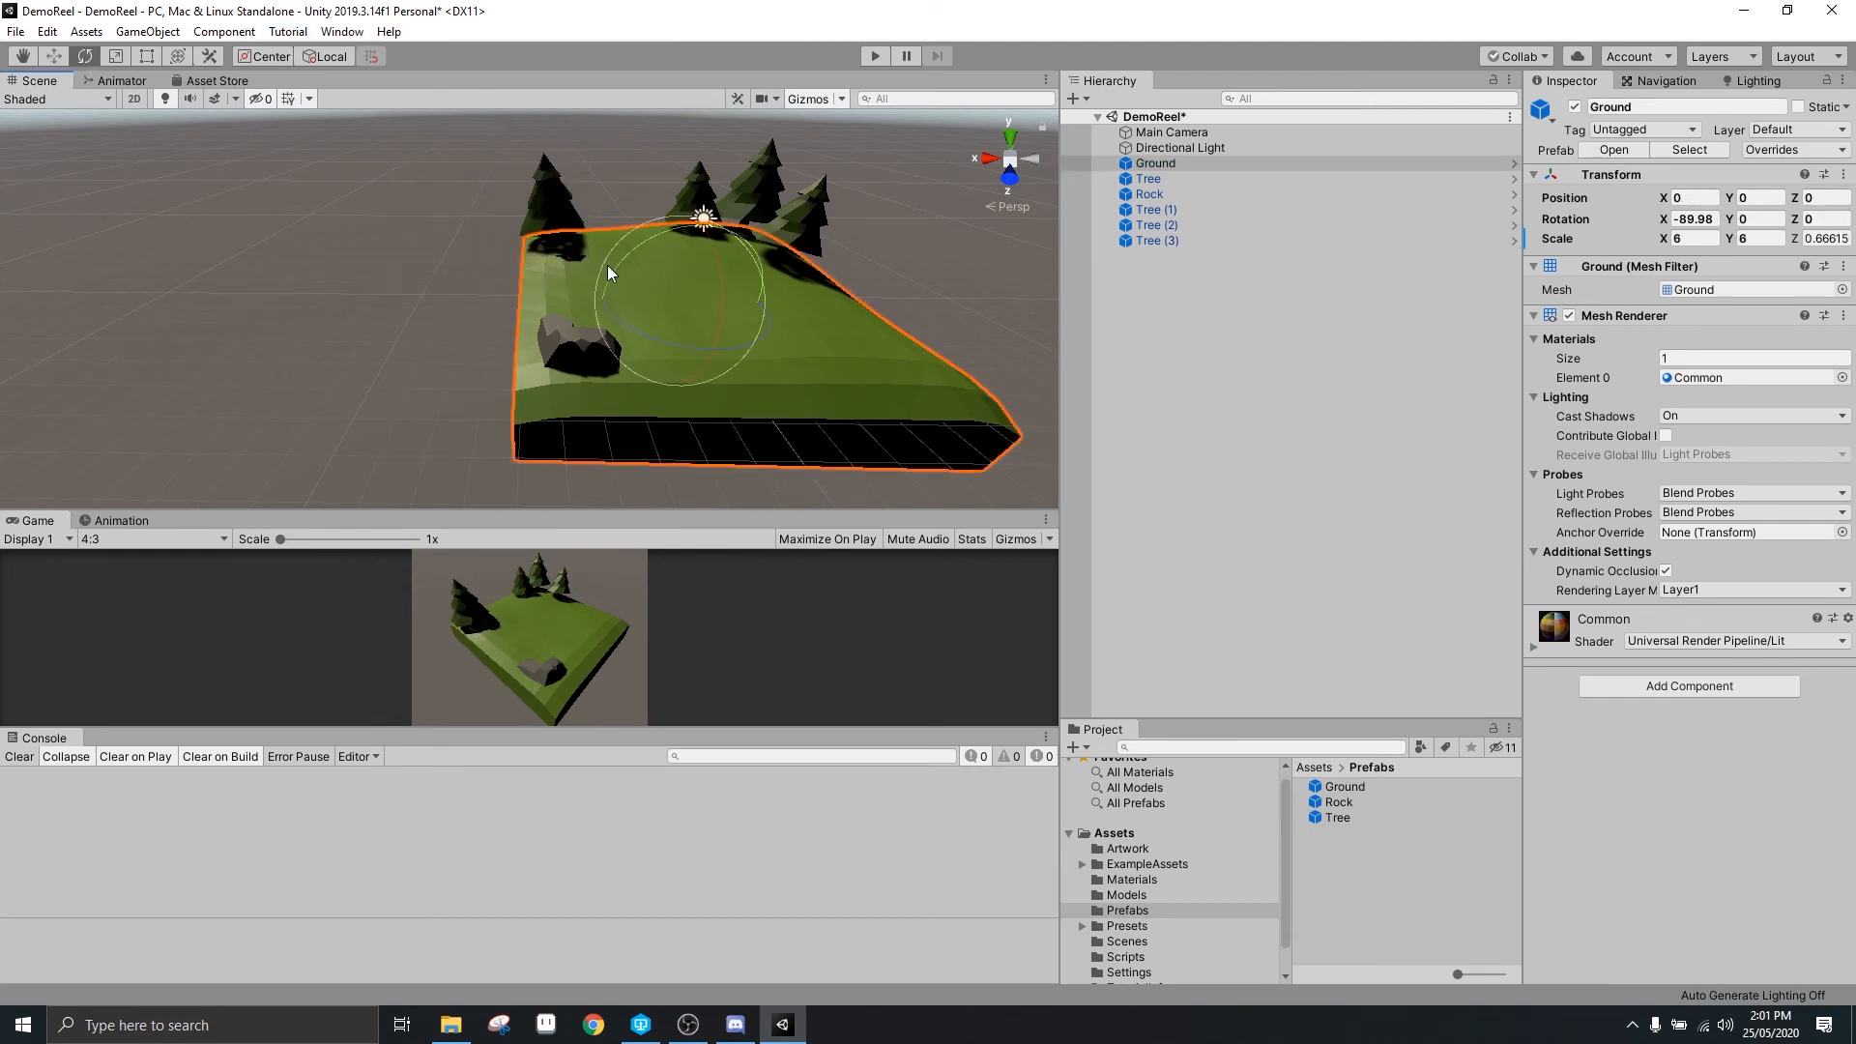
pyautogui.moveTo(607, 265); pyautogui.dragTo(762, 253, button='middle')
pyautogui.moveTo(912, 319); pyautogui.dragTo(948, 242, button='right')
pyautogui.moveTo(947, 242); pyautogui.dragTo(684, 330, button='middle')
pyautogui.keyDown('alt'); pyautogui.moveTo(685, 330); pyautogui.dragTo(570, 266); pyautogui.keyUp('alt')
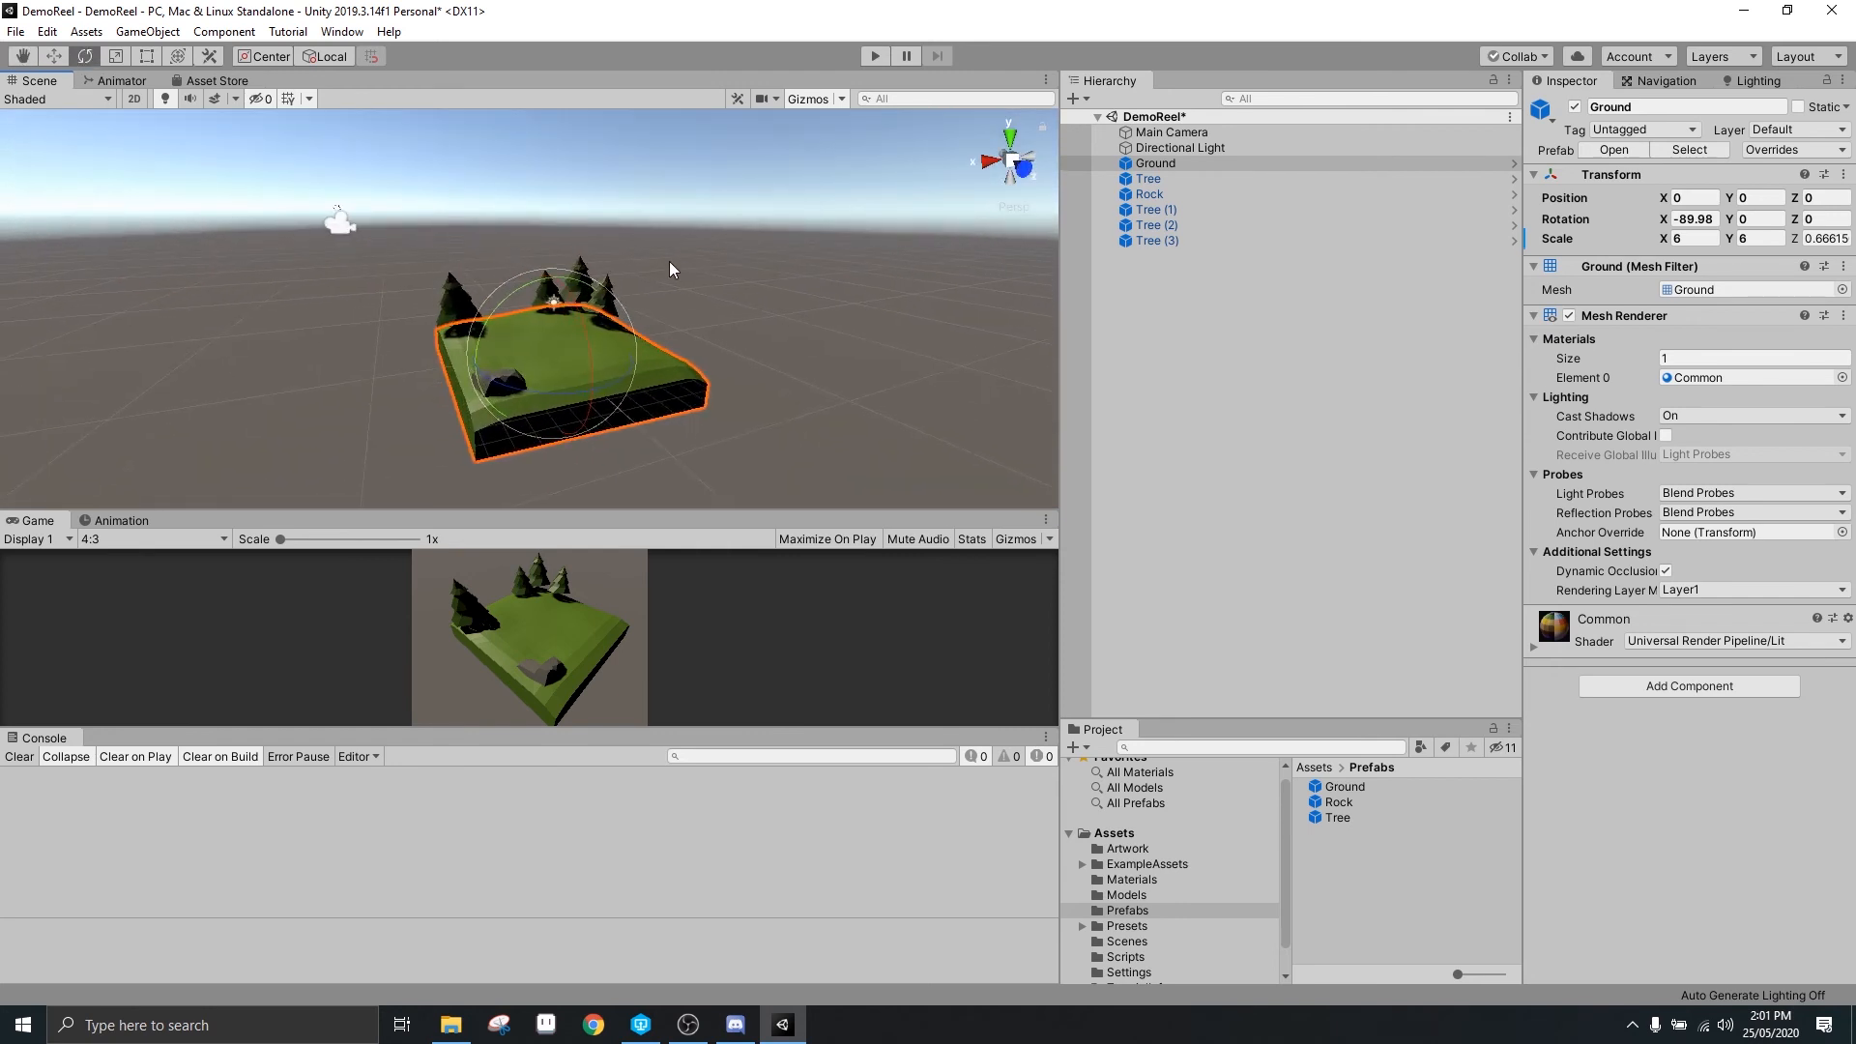
pyautogui.click(555, 252)
pyautogui.click(585, 290)
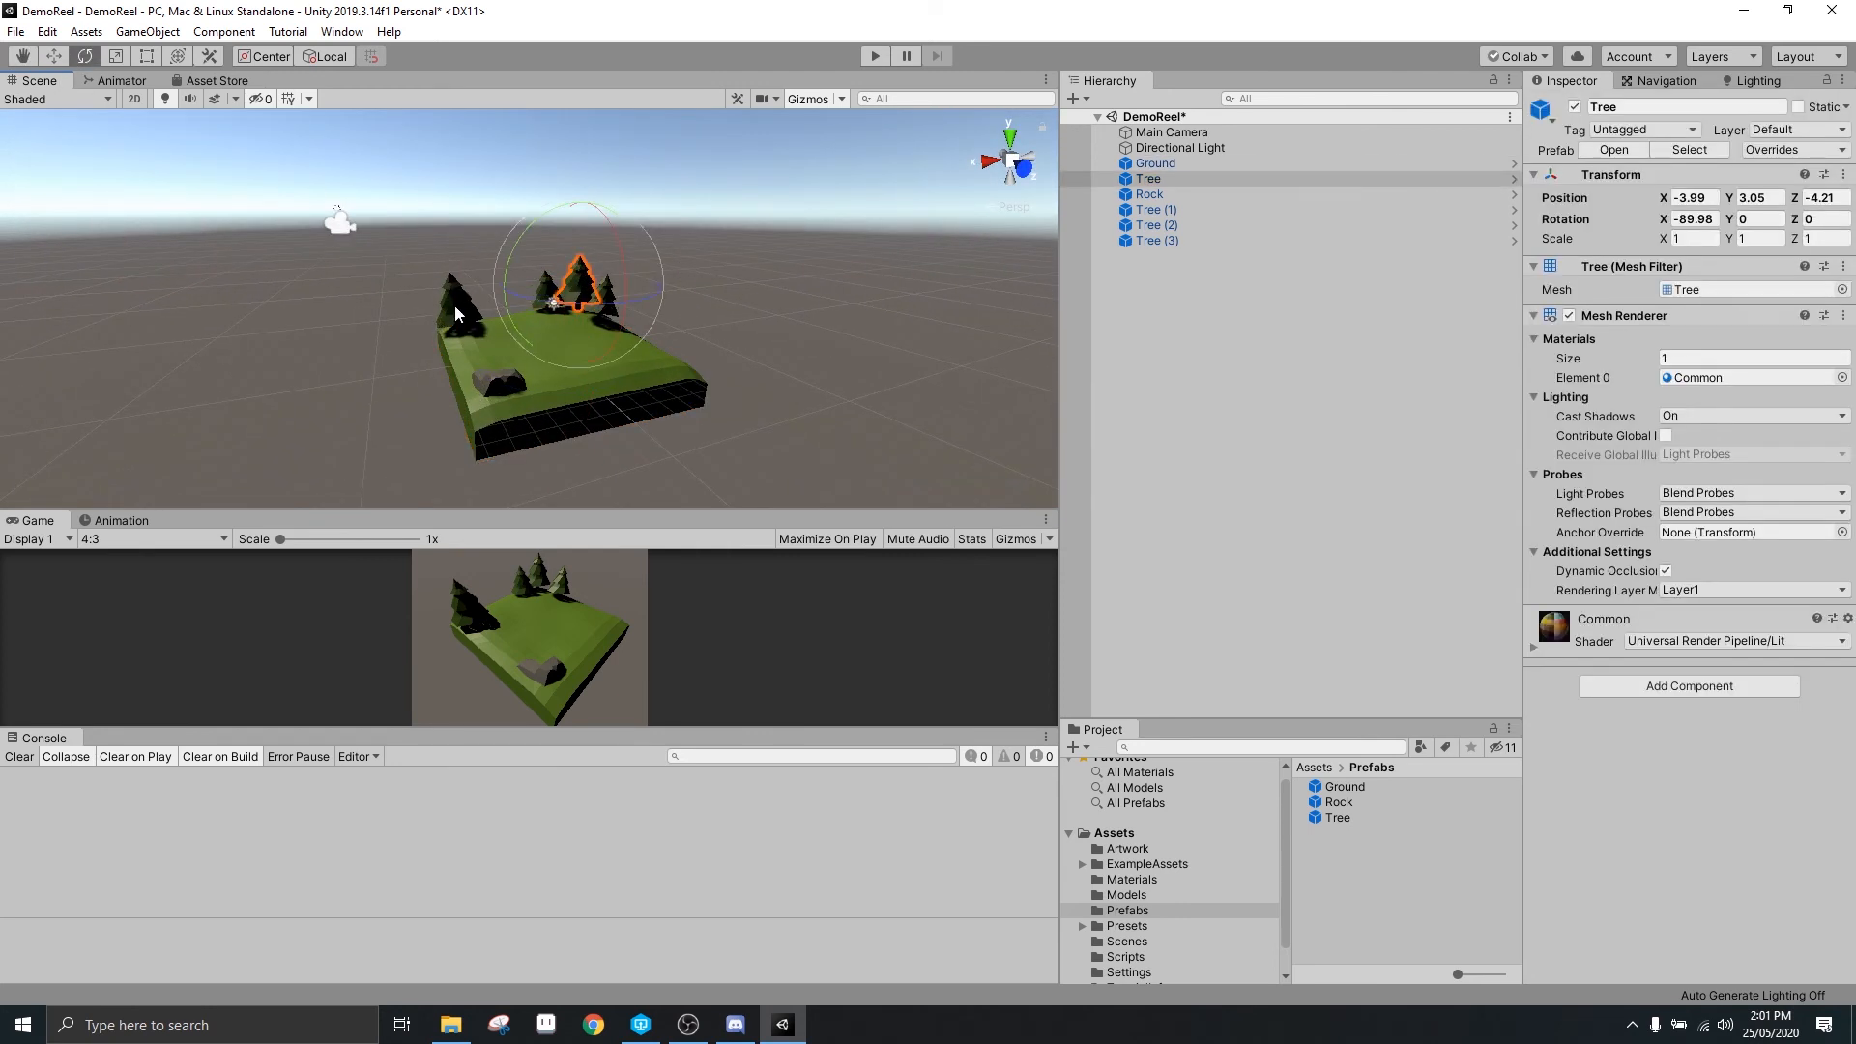
pyautogui.hotkey('ctrl', 'd')
pyautogui.press('w')
pyautogui.moveTo(580, 306); pyautogui.dragTo(417, 310)
# Duplicate the first 0.8-scale tree, place the copy near the new corner tree at about X -1.46, Y 2.21, Z 4.01, and rotate it
pyautogui.click(378, 256)
pyautogui.hotkey('ctrl', 'd')
pyautogui.press('f')
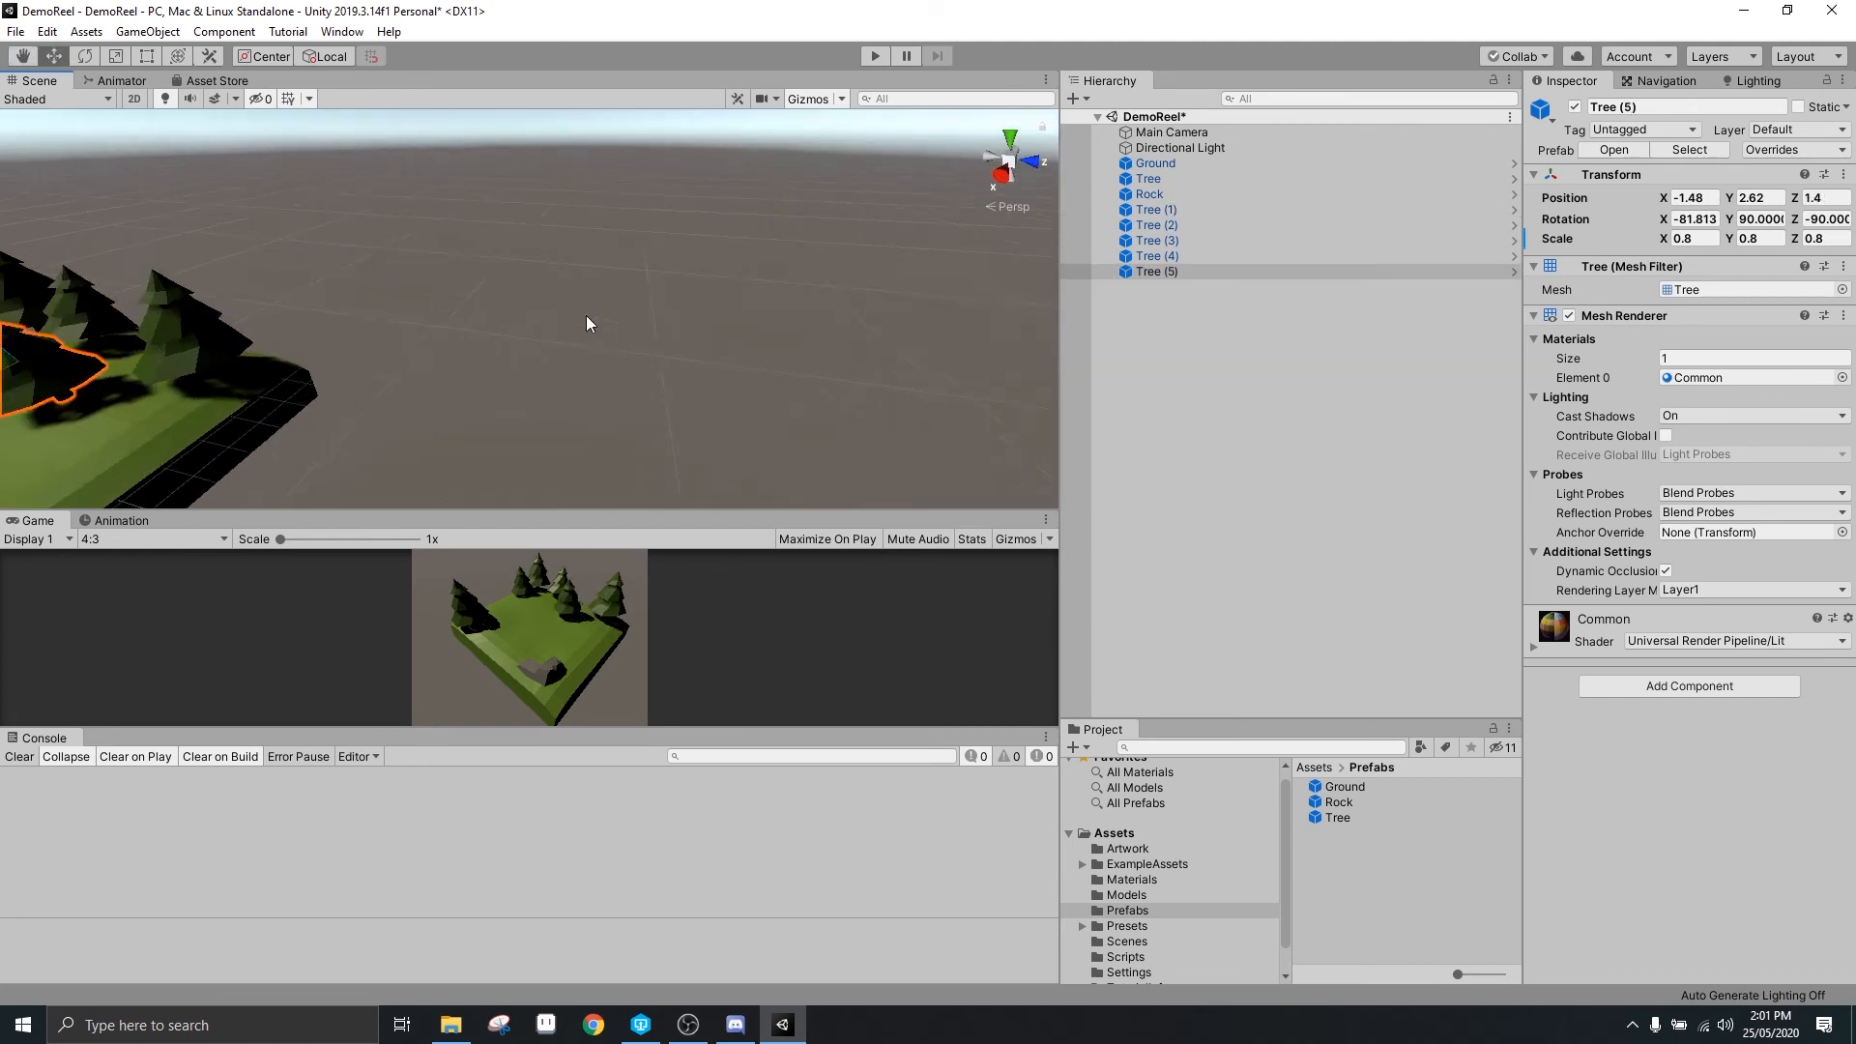
pyautogui.keyDown('alt'); pyautogui.moveTo(588, 319); pyautogui.dragTo(379, 279); pyautogui.keyUp('alt')
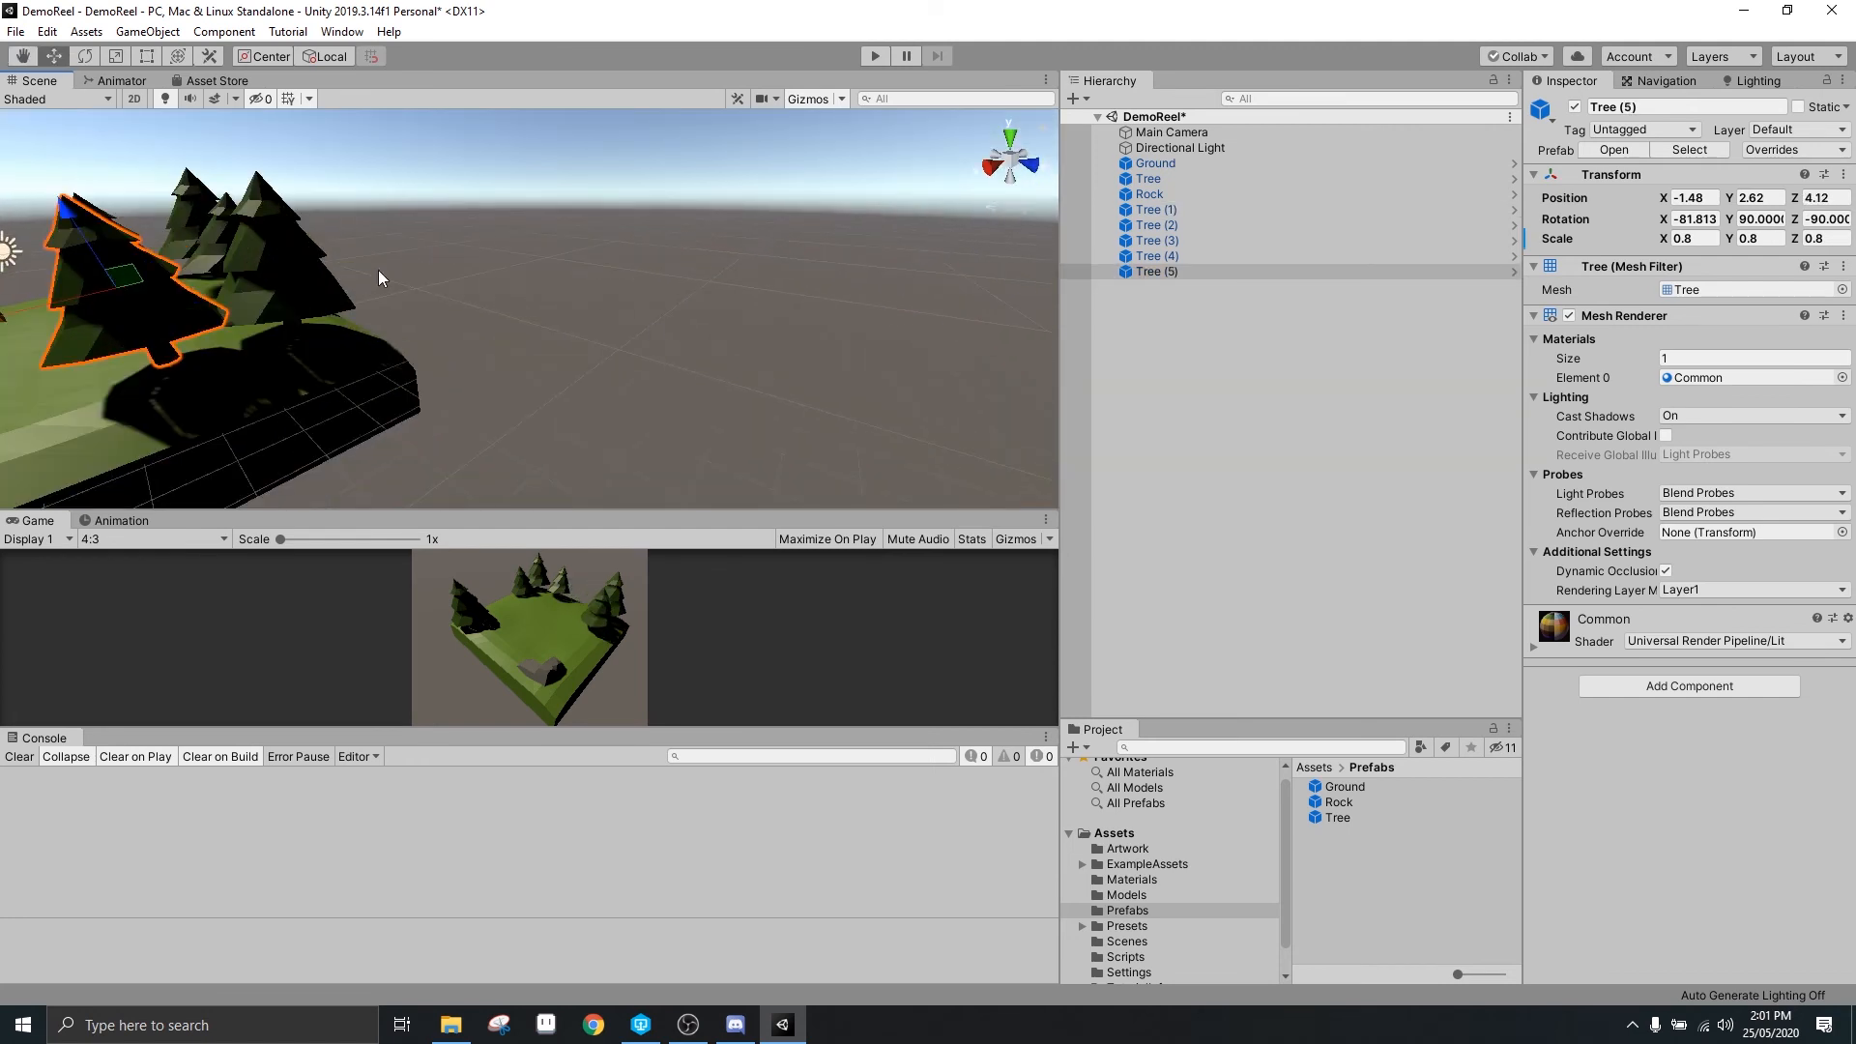
pyautogui.click(85, 56)
pyautogui.moveTo(102, 221); pyautogui.dragTo(100, 236)
pyautogui.click(49, 54)
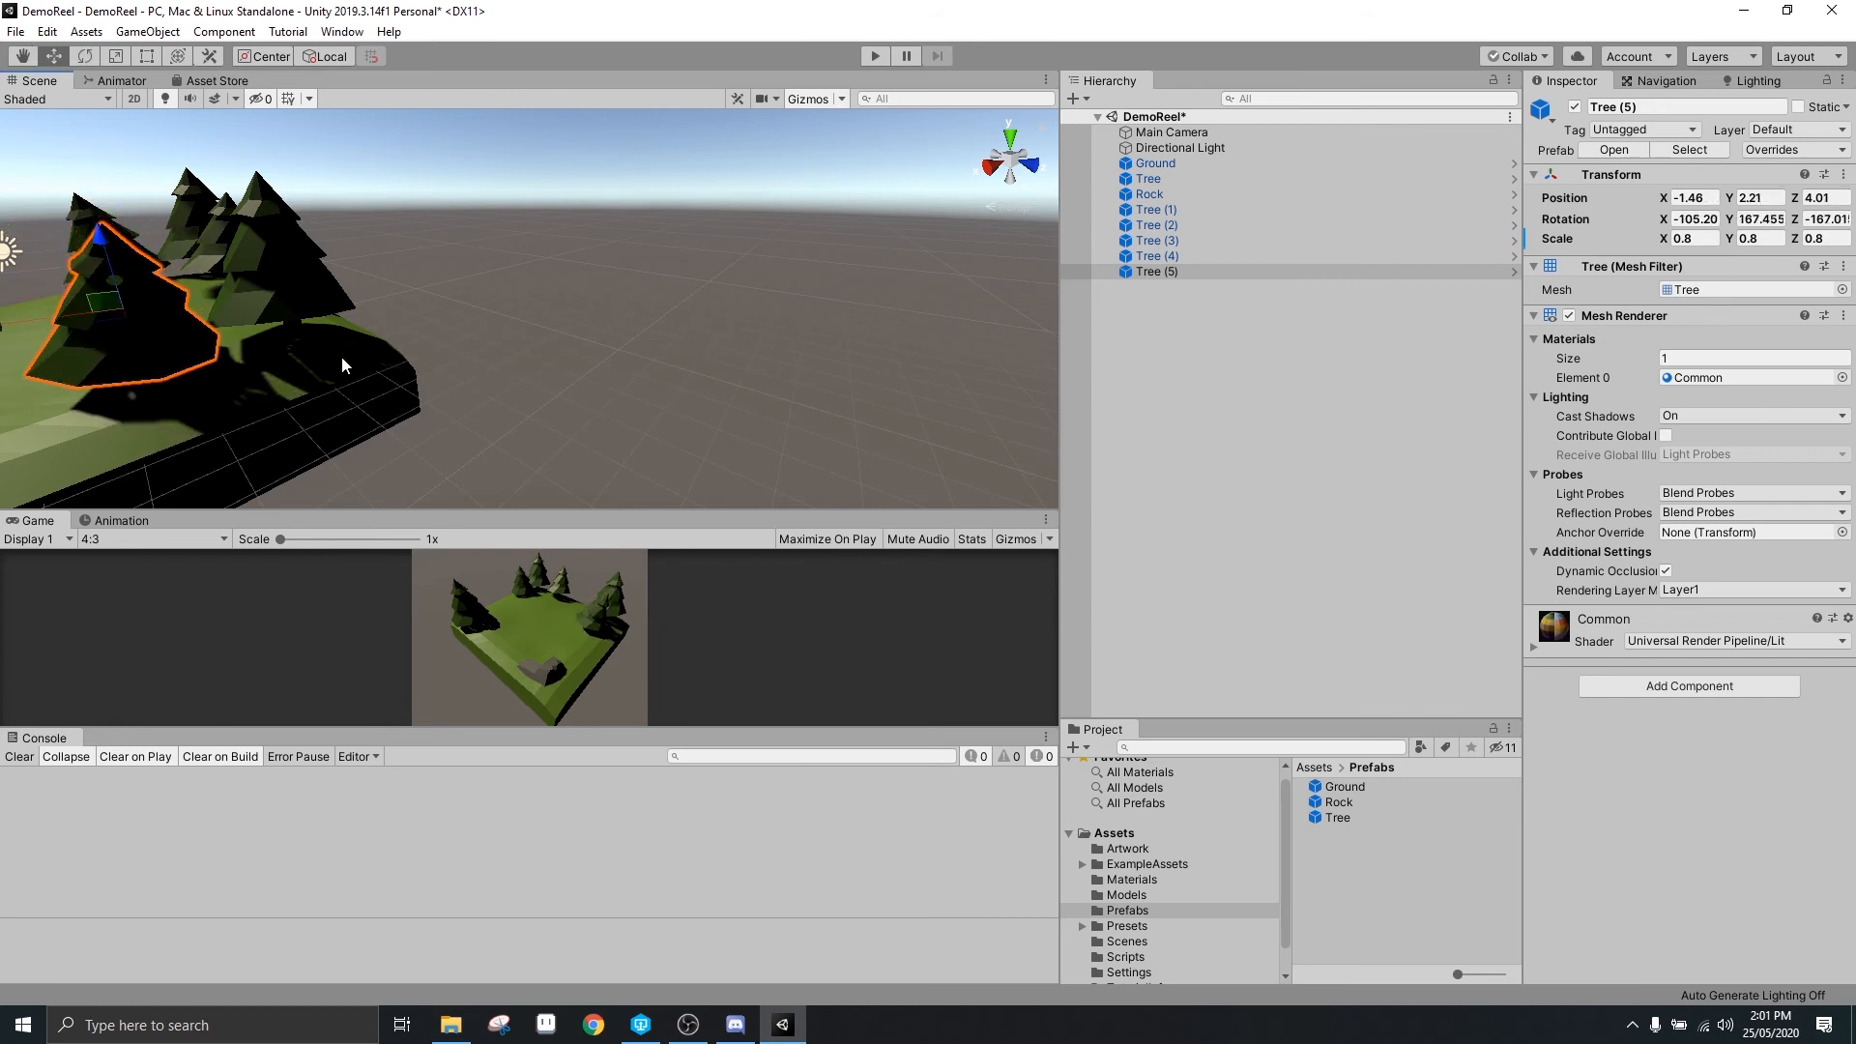
# Move the newest small tree back between the corner tree and the rear tree cluster
pyautogui.scroll(-3, 343, 359)
pyautogui.moveTo(289, 381); pyautogui.dragTo(319, 390, button='right')
pyautogui.keyDown('alt'); pyautogui.moveTo(319, 389); pyautogui.dragTo(503, 290); pyautogui.keyUp('alt')
pyautogui.moveTo(646, 214); pyautogui.dragTo(516, 397)
pyautogui.scroll(3, 568, 243)
pyautogui.scroll(-4, 700, 366)
# Duplicate the Rock, rotate the copy to about -166.35 on X, and partly sink it beside the corner trees at about X -2.65, Y -0.57, Z 4.18
pyautogui.click(516, 396)
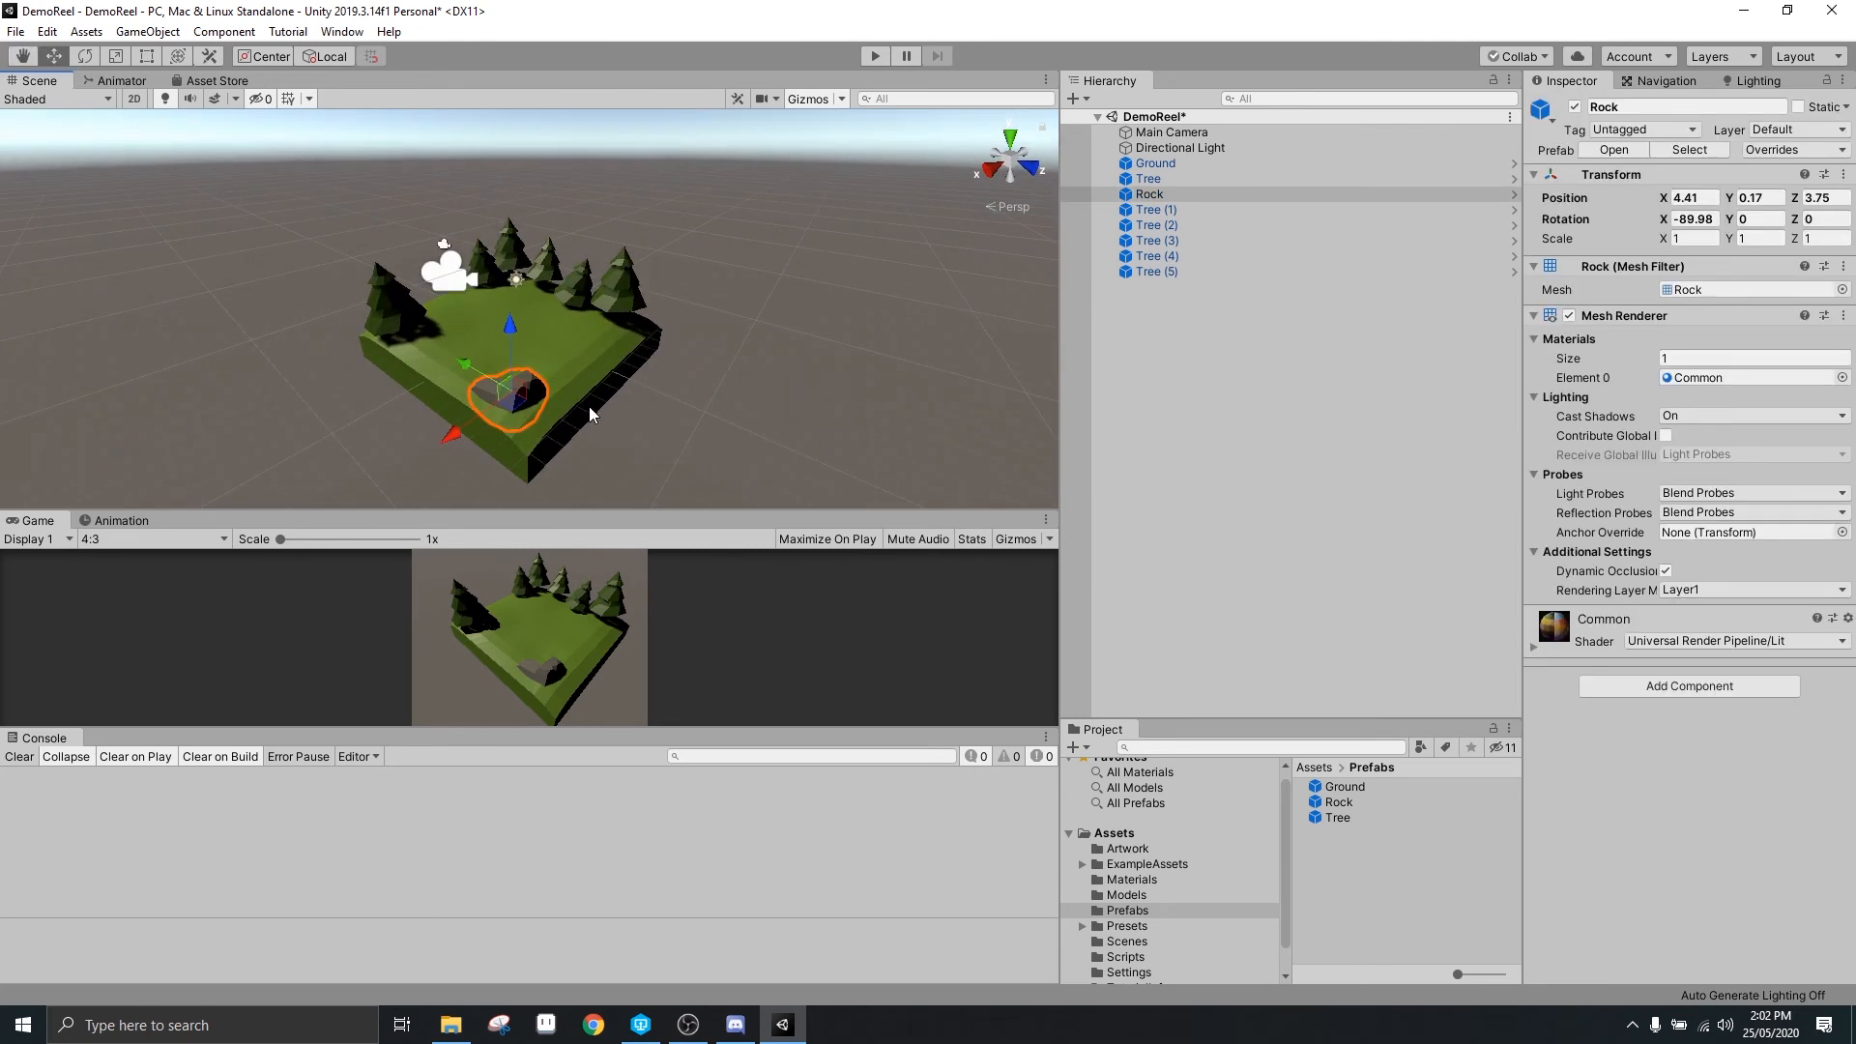
pyautogui.hotkey('ctrl', 'd')
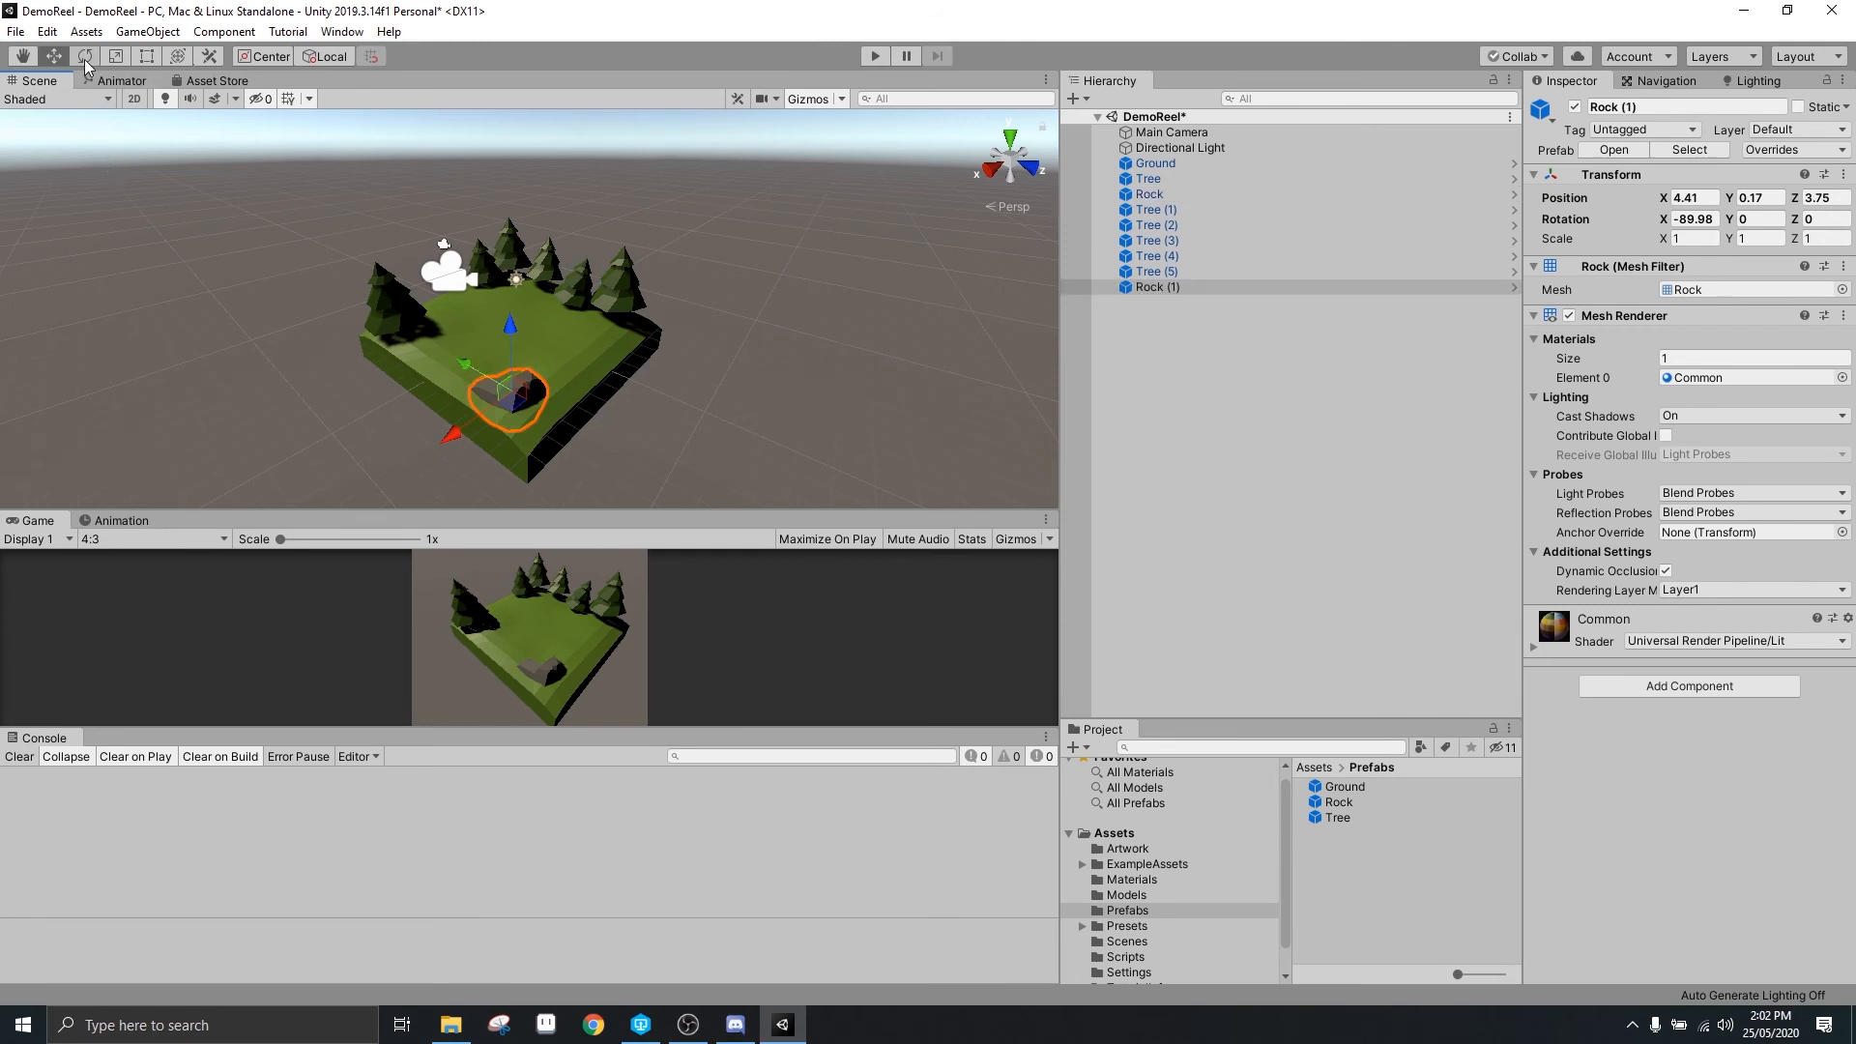
pyautogui.click(85, 58)
pyautogui.moveTo(522, 345); pyautogui.dragTo(483, 328)
pyautogui.press('w')
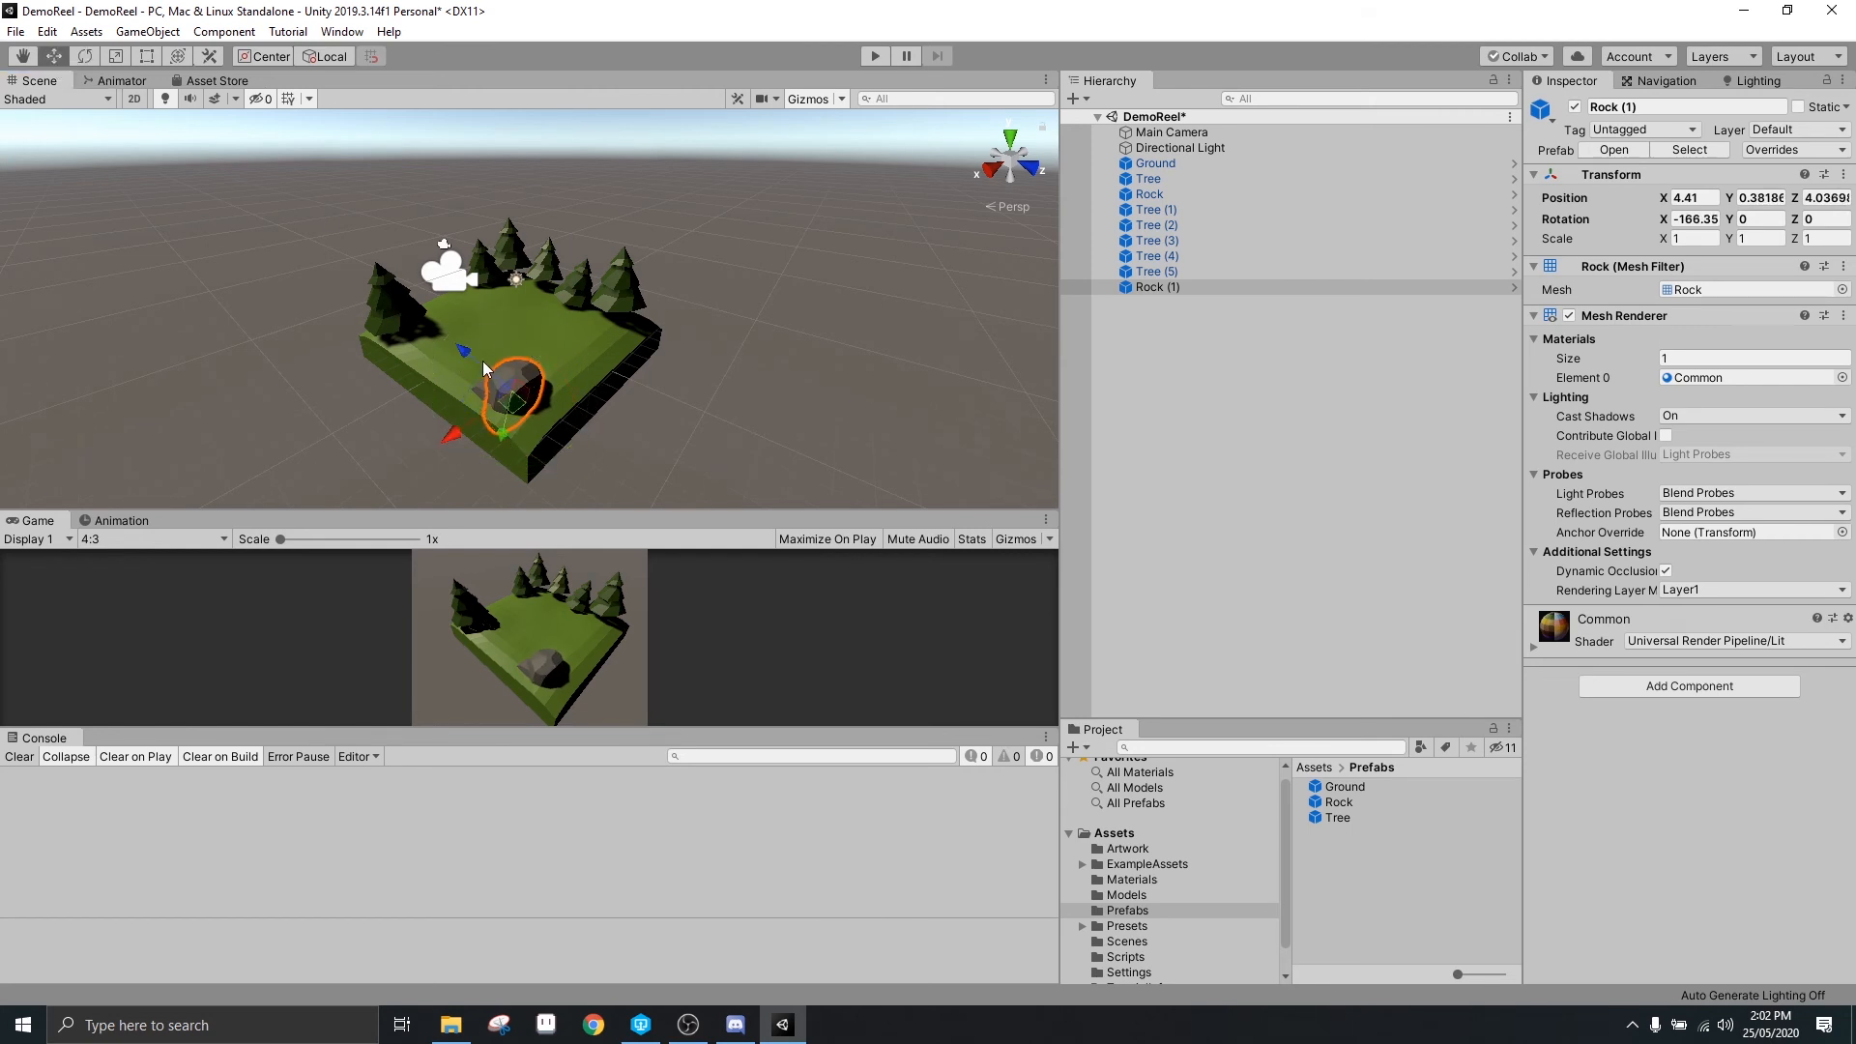
pyautogui.moveTo(503, 442); pyautogui.dragTo(599, 345)
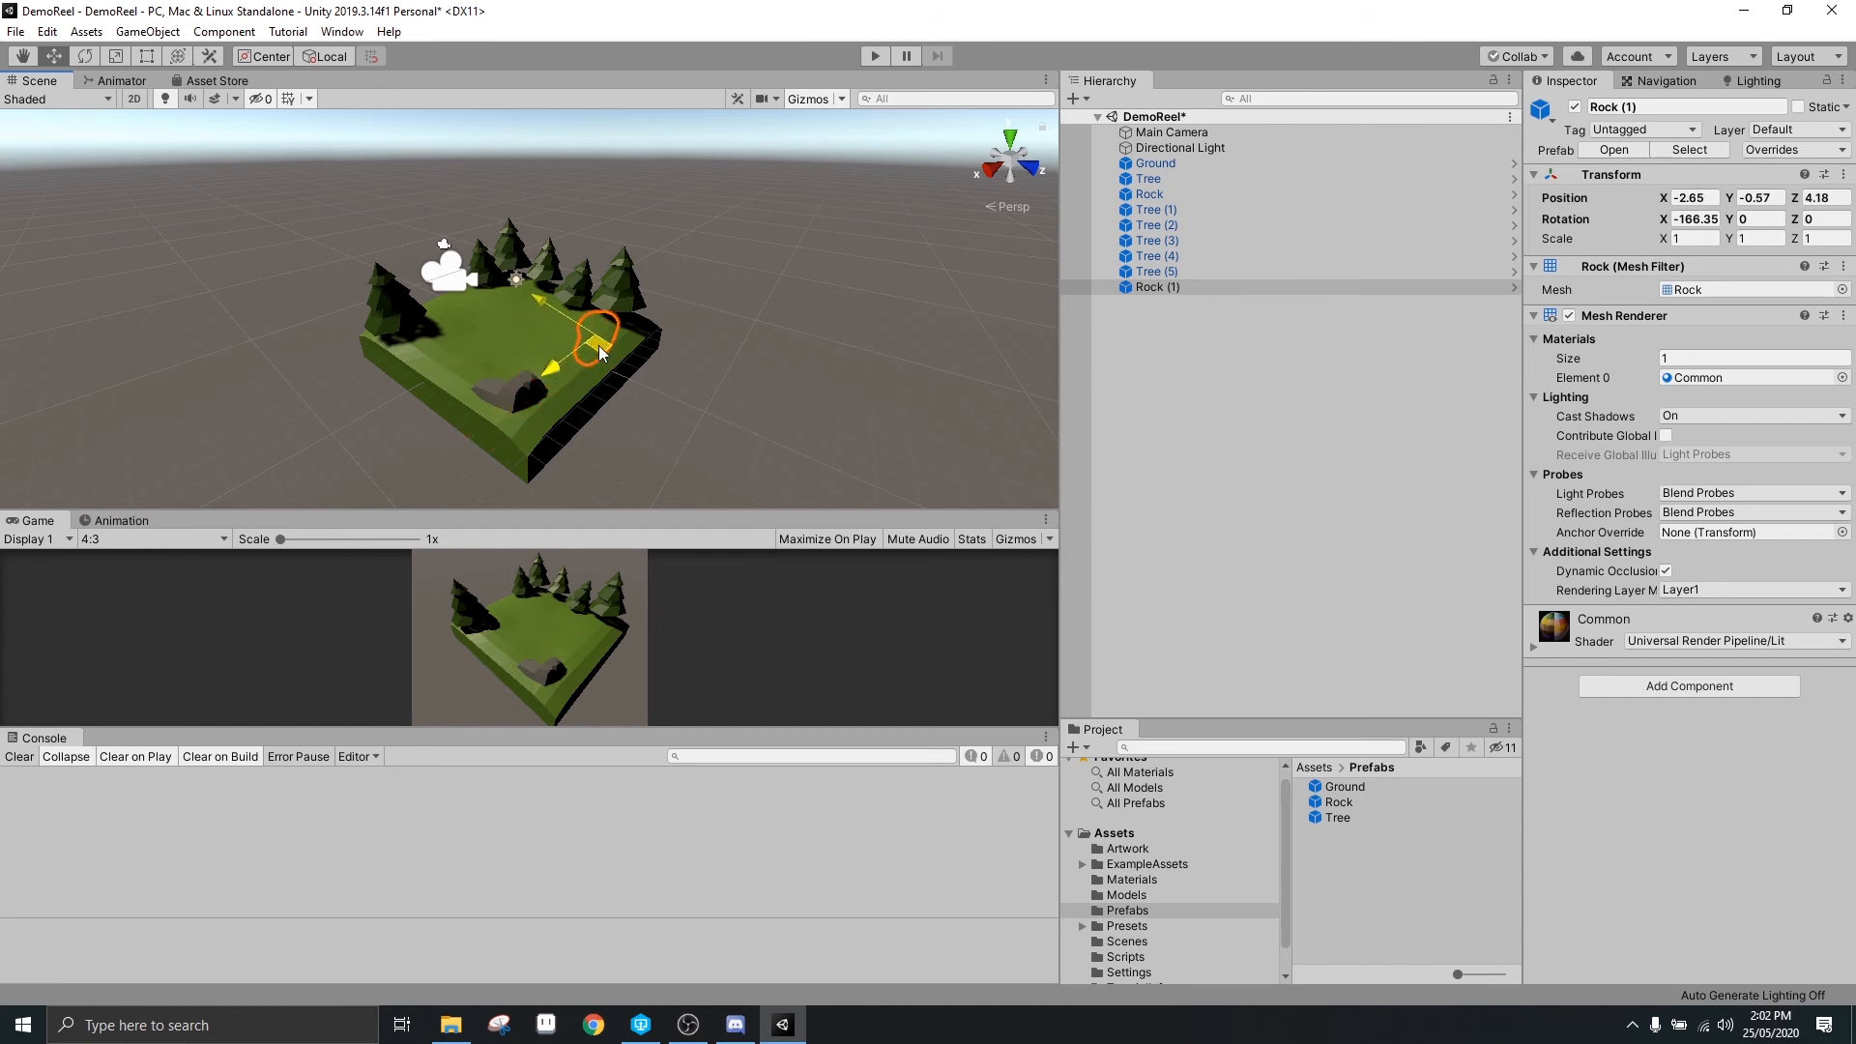
pyautogui.click(772, 426)
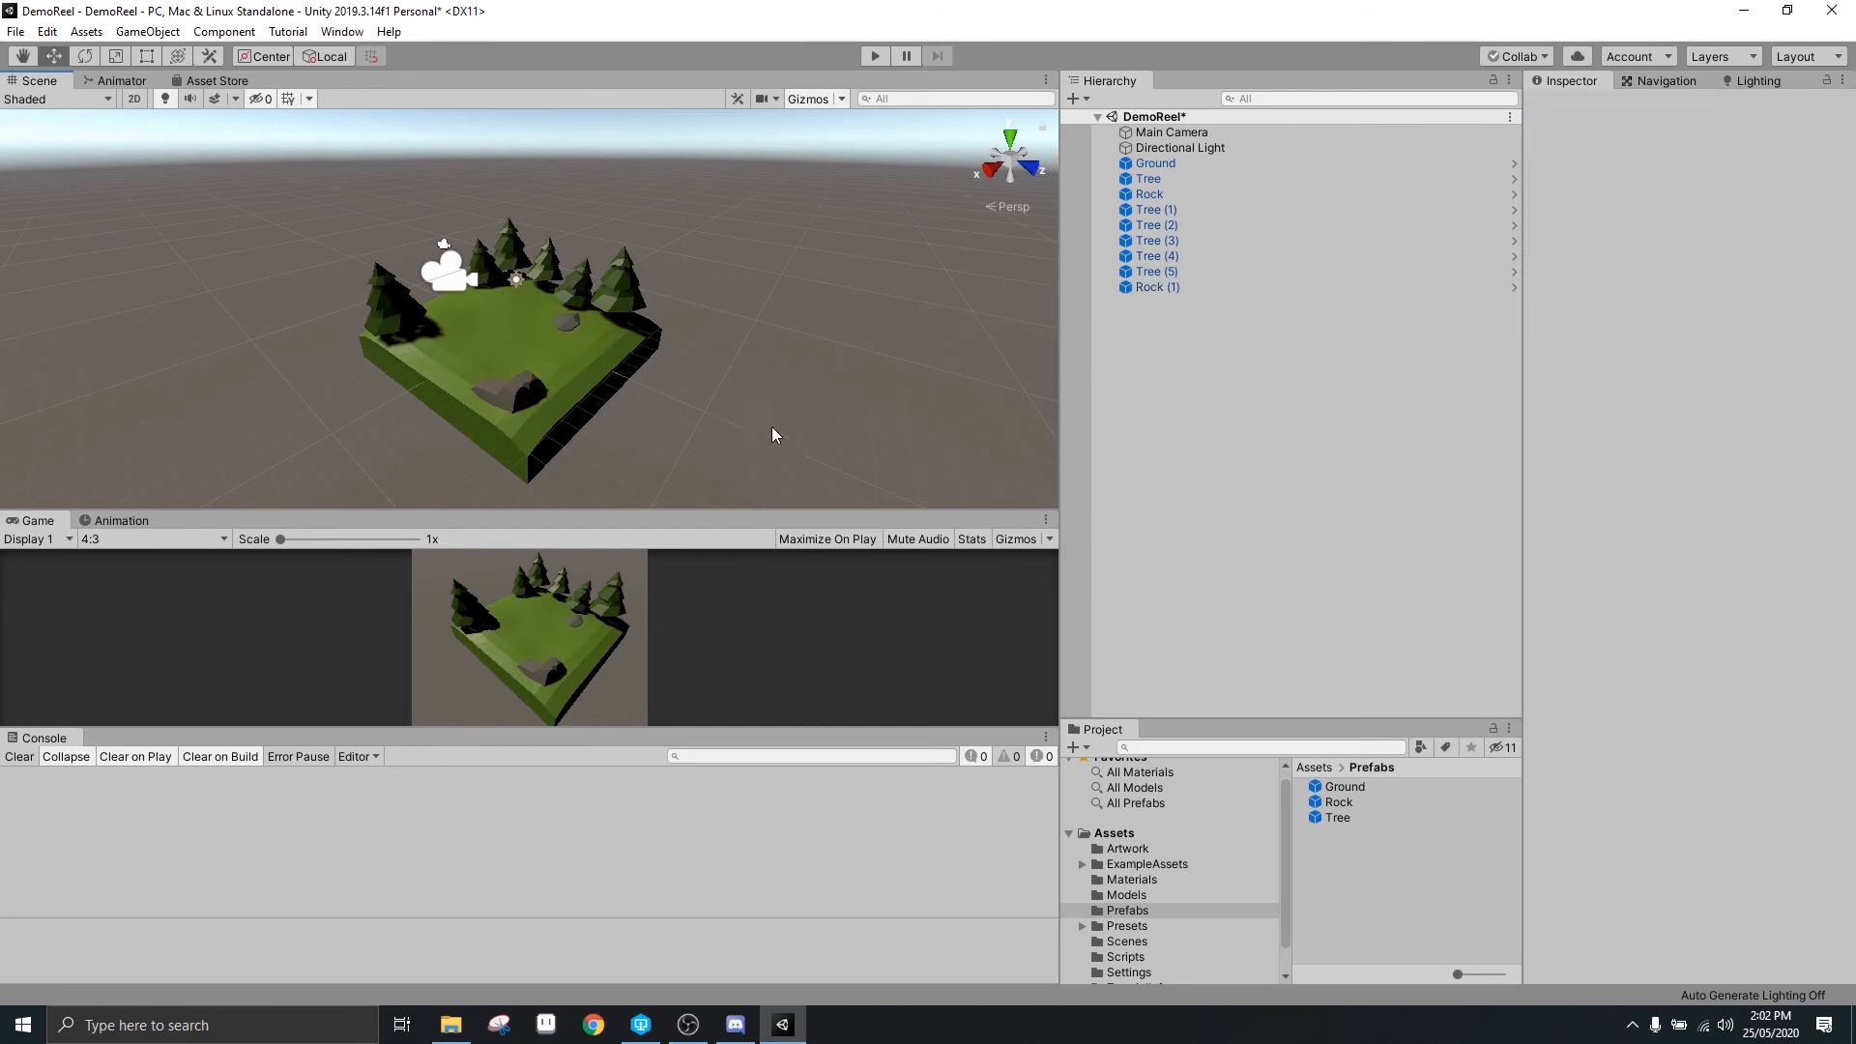
# Duplicate the Rock again, rotate the copy to about -261.37 on X, and move it in front of the rear tree cluster
pyautogui.click(542, 396)
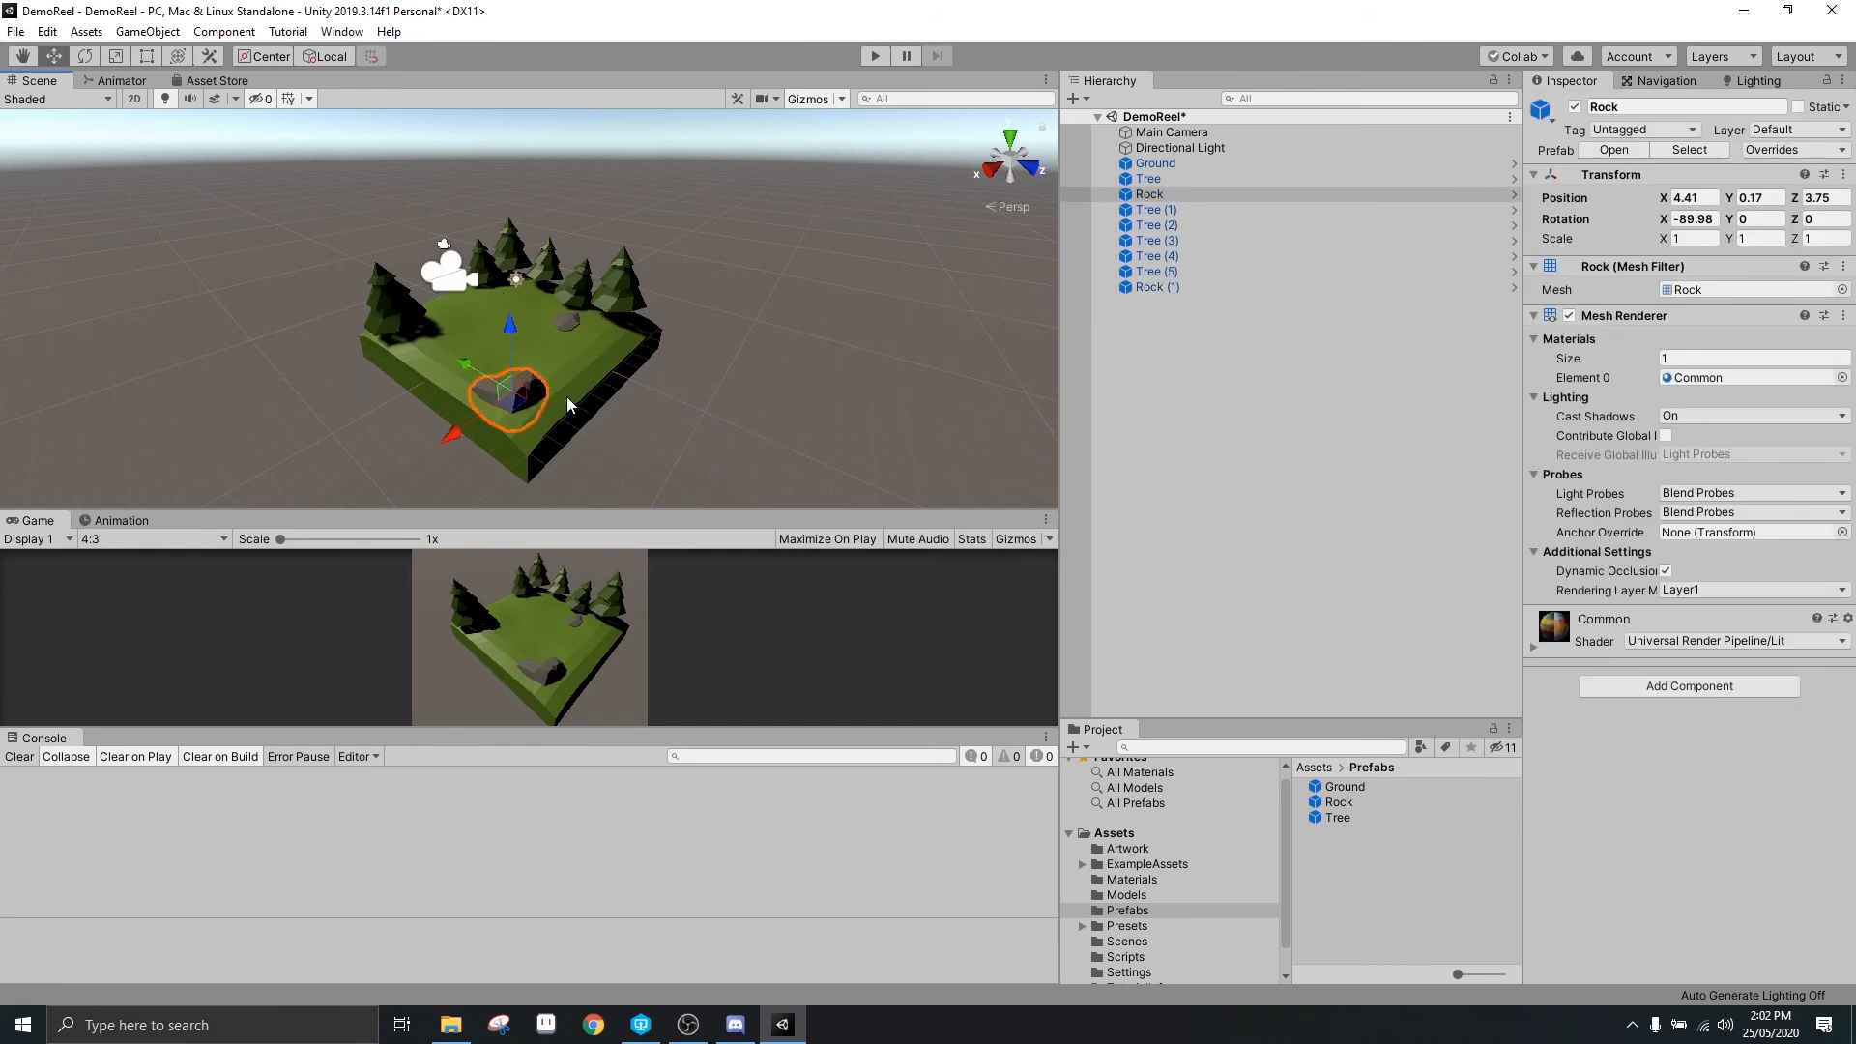
pyautogui.hotkey('ctrl', 'd')
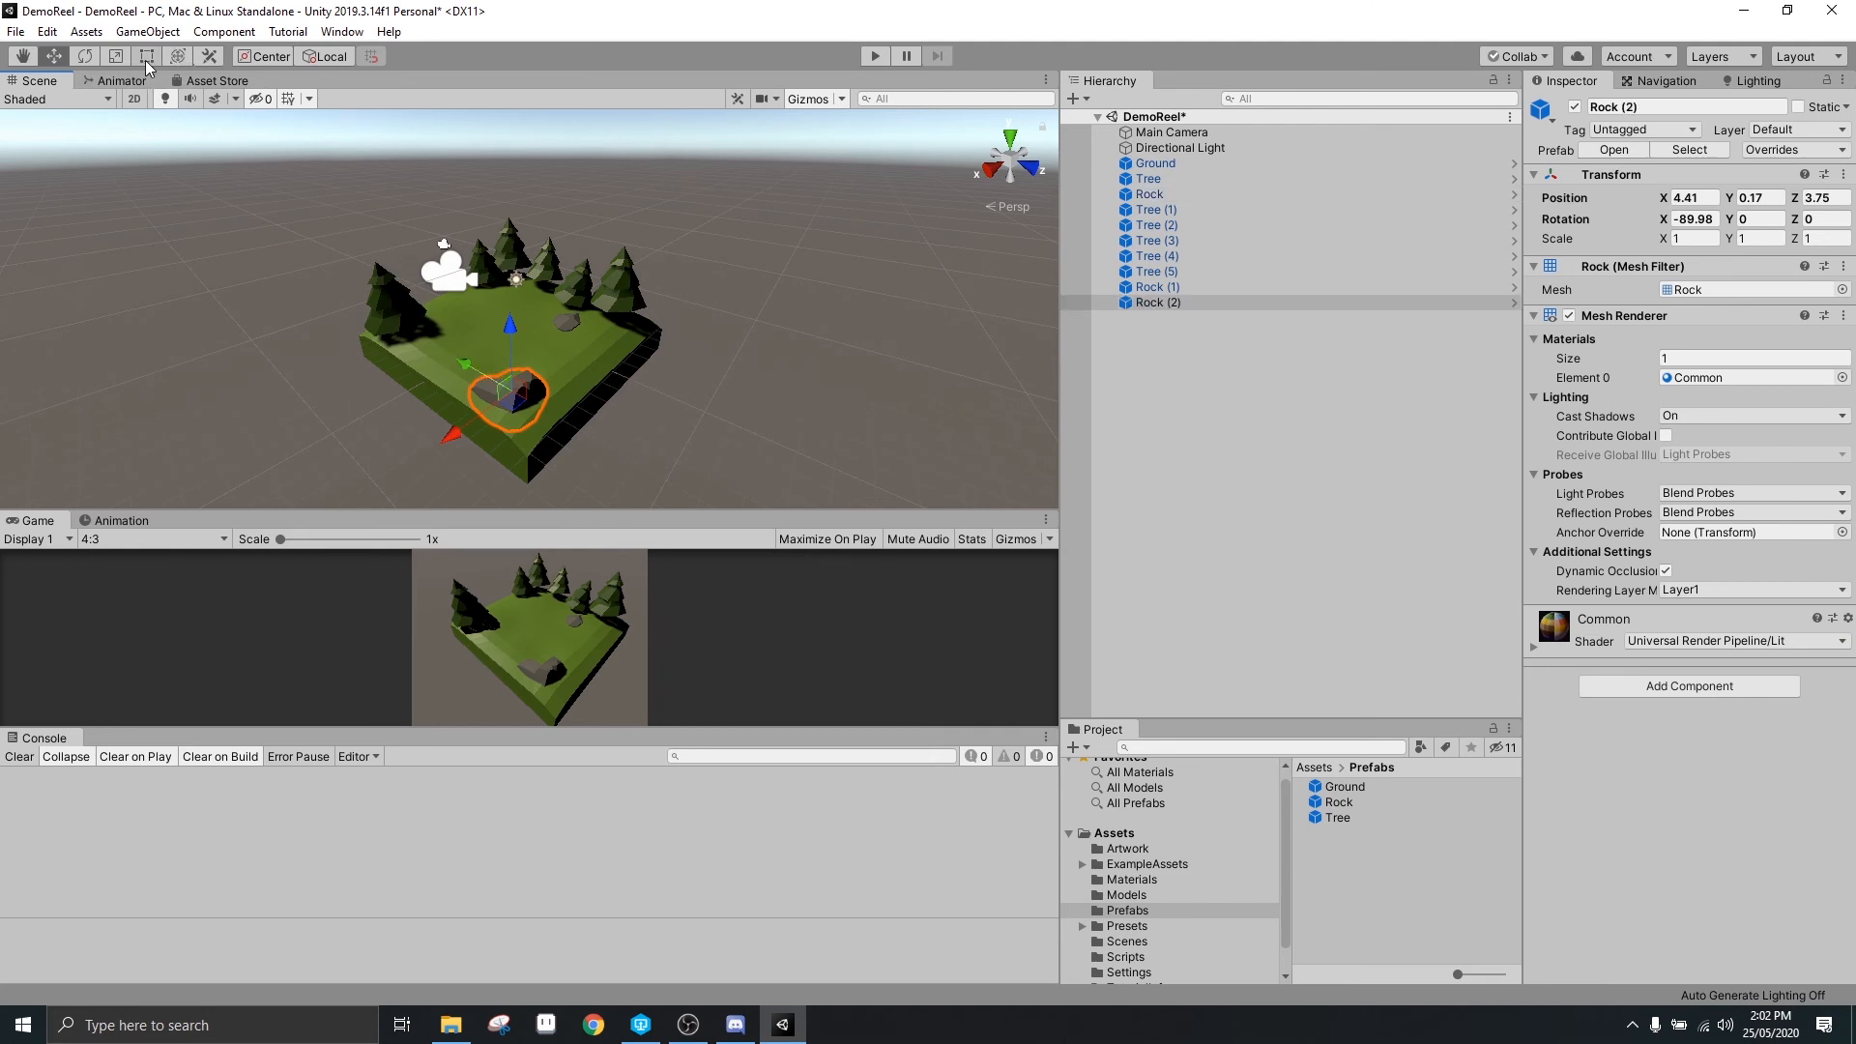
pyautogui.click(85, 56)
pyautogui.moveTo(574, 430); pyautogui.dragTo(520, 305)
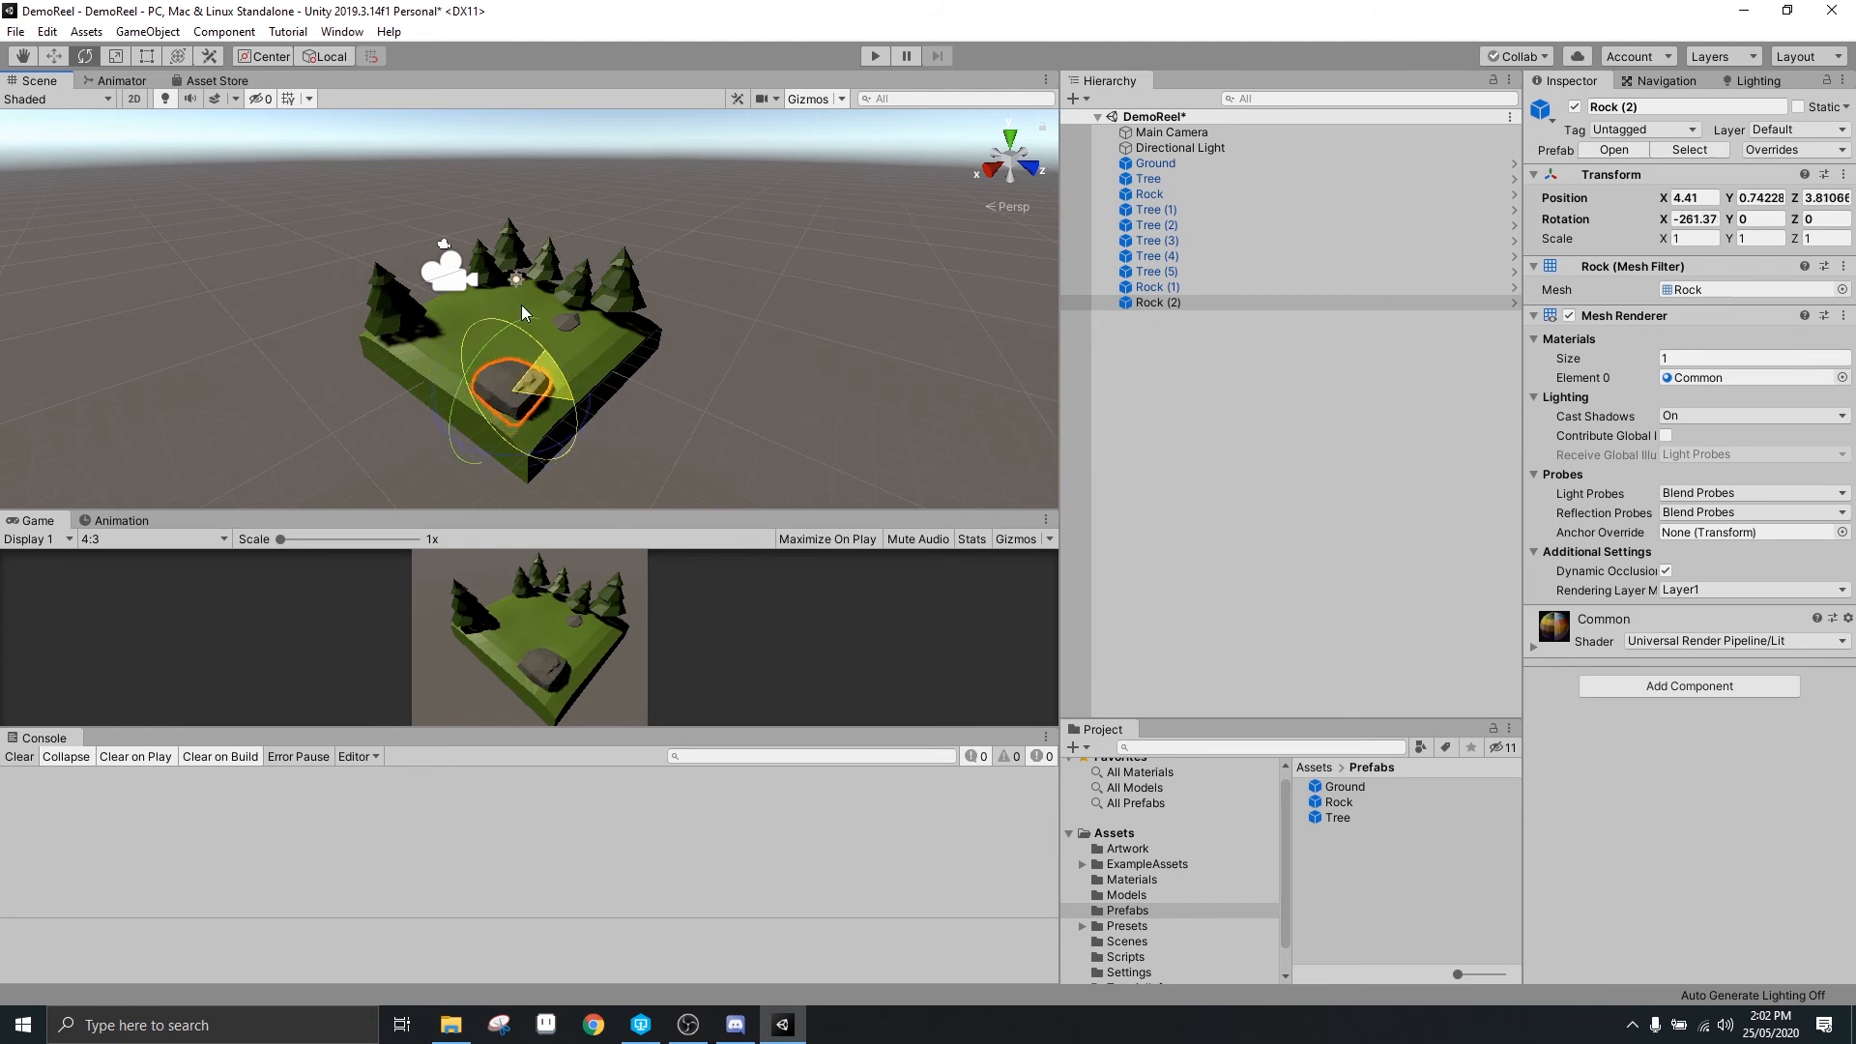
pyautogui.press('w')
pyautogui.moveTo(506, 385); pyautogui.dragTo(503, 298)
pyautogui.click(619, 450)
pyautogui.keyDown('alt'); pyautogui.moveTo(619, 450); pyautogui.dragTo(536, 425); pyautogui.keyUp('alt')
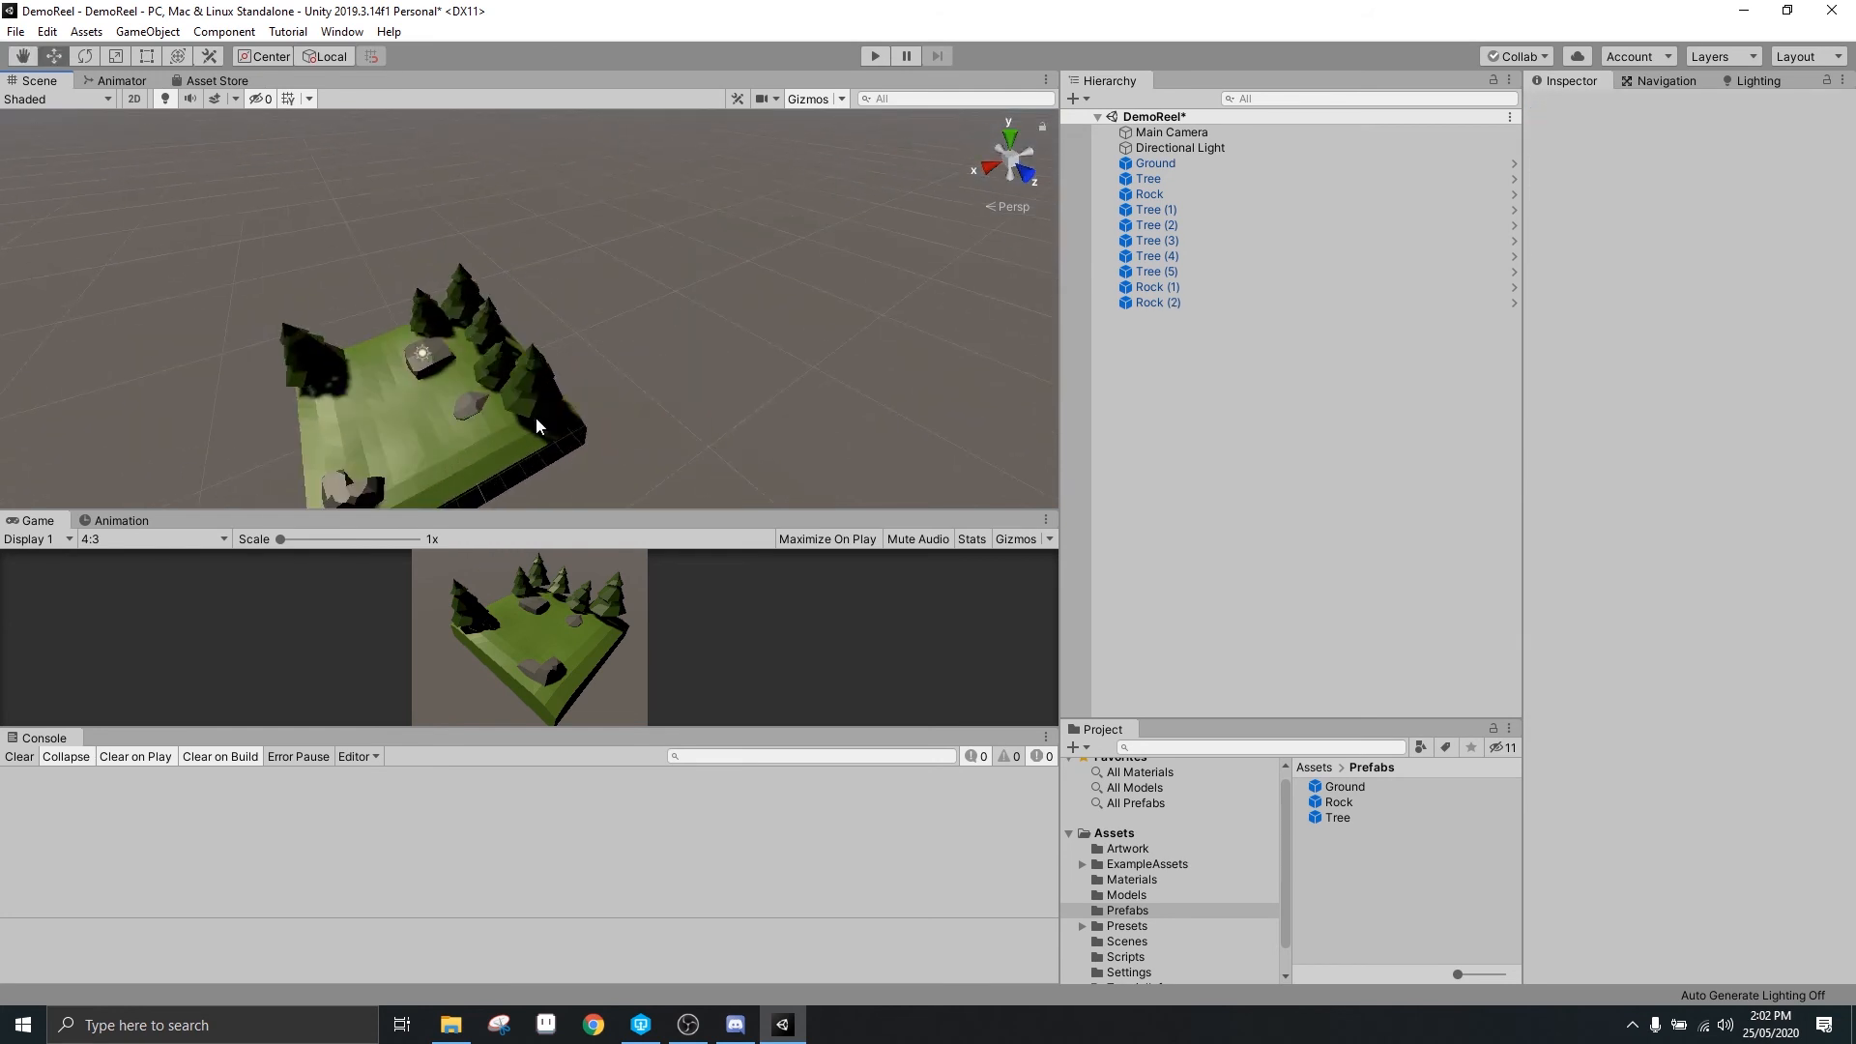
# Rotate the rock before the rear trees to about X -559.3, Y -122.2, Z -319.0 and place it at about X -0.79, Y 0.42, Z -2.31
pyautogui.scroll(-2, 602, 323)
pyautogui.moveTo(601, 322); pyautogui.dragTo(683, 286, button='right')
pyautogui.click(341, 394)
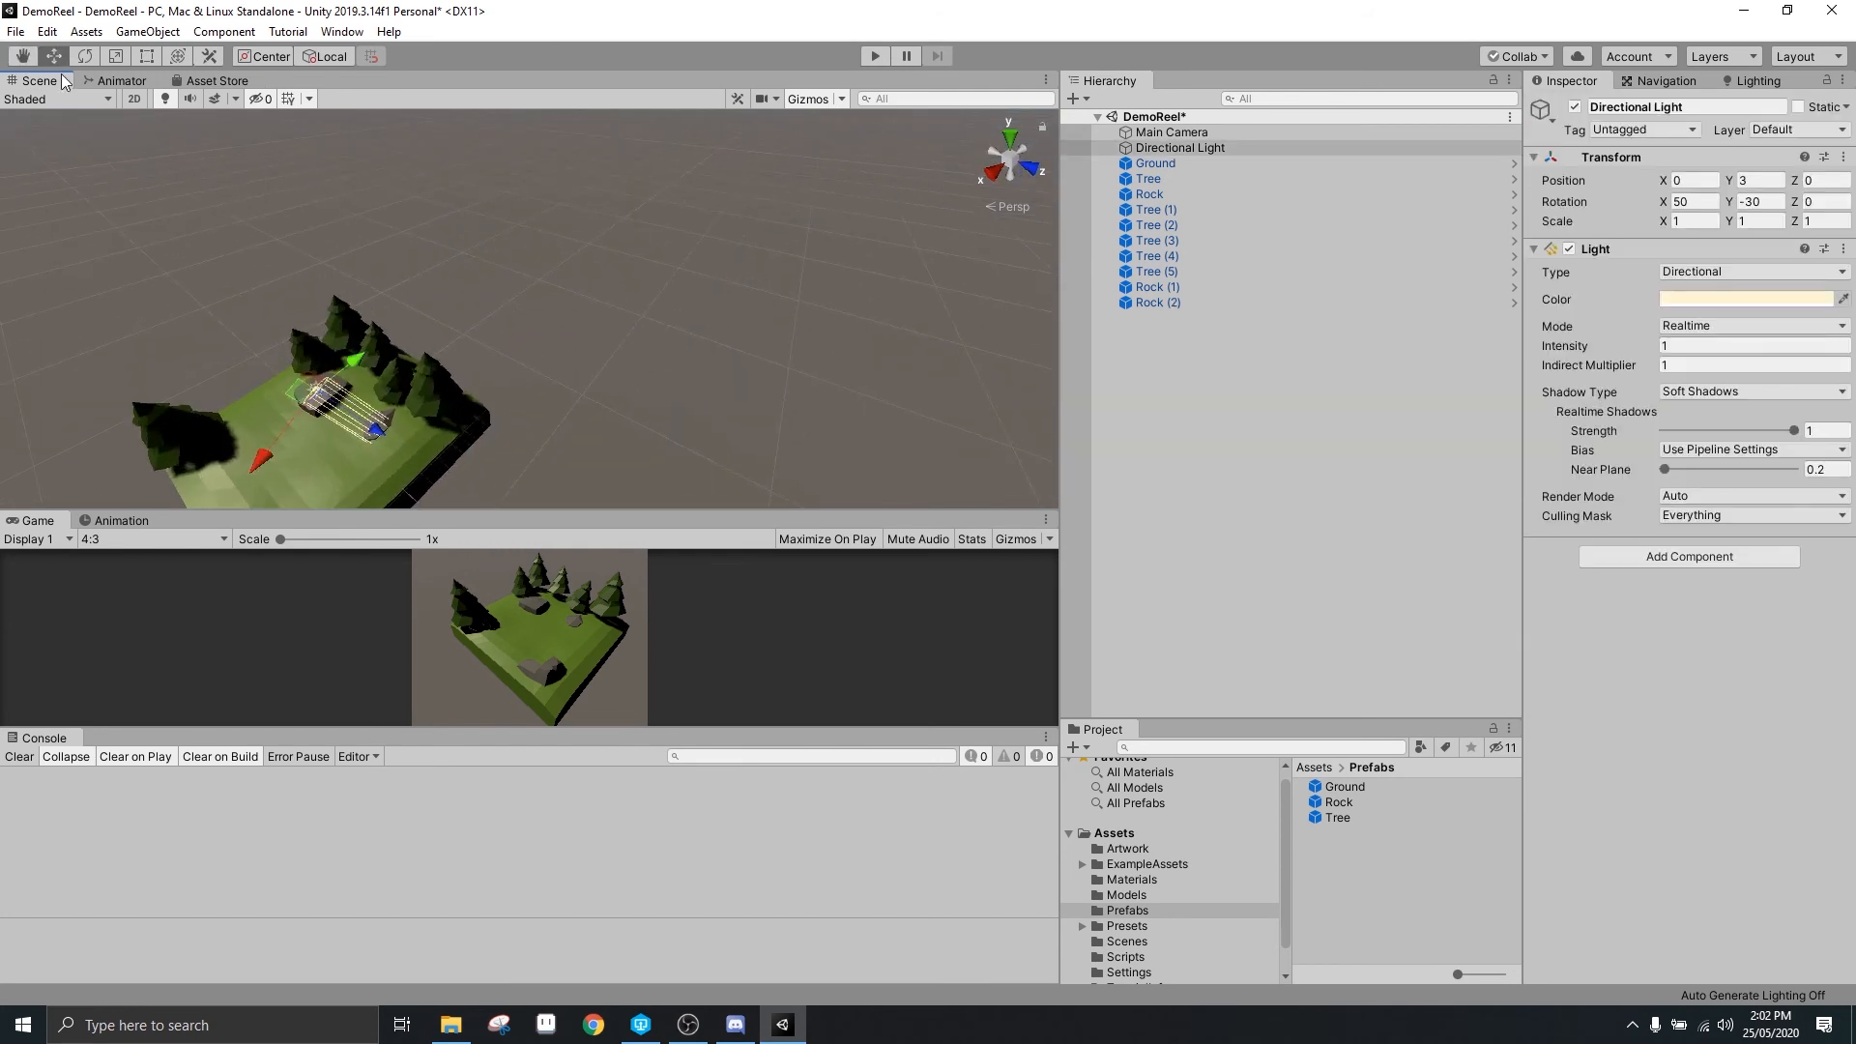
pyautogui.moveTo(527, 282); pyautogui.dragTo(608, 241, button='middle')
pyautogui.click(608, 242)
pyautogui.press('e')
pyautogui.moveTo(608, 242)
pyautogui.mouseDown()
pyautogui.moveTo(616, 196)
pyautogui.moveTo(627, 222)
pyautogui.moveTo(541, 201)
pyautogui.moveTo(535, 276)
pyautogui.moveTo(568, 177)
pyautogui.moveTo(529, 211)
pyautogui.mouseUp()
pyautogui.click(58, 60)
pyautogui.keyDown('alt'); pyautogui.moveTo(607, 287); pyautogui.dragTo(547, 298); pyautogui.keyUp('alt')
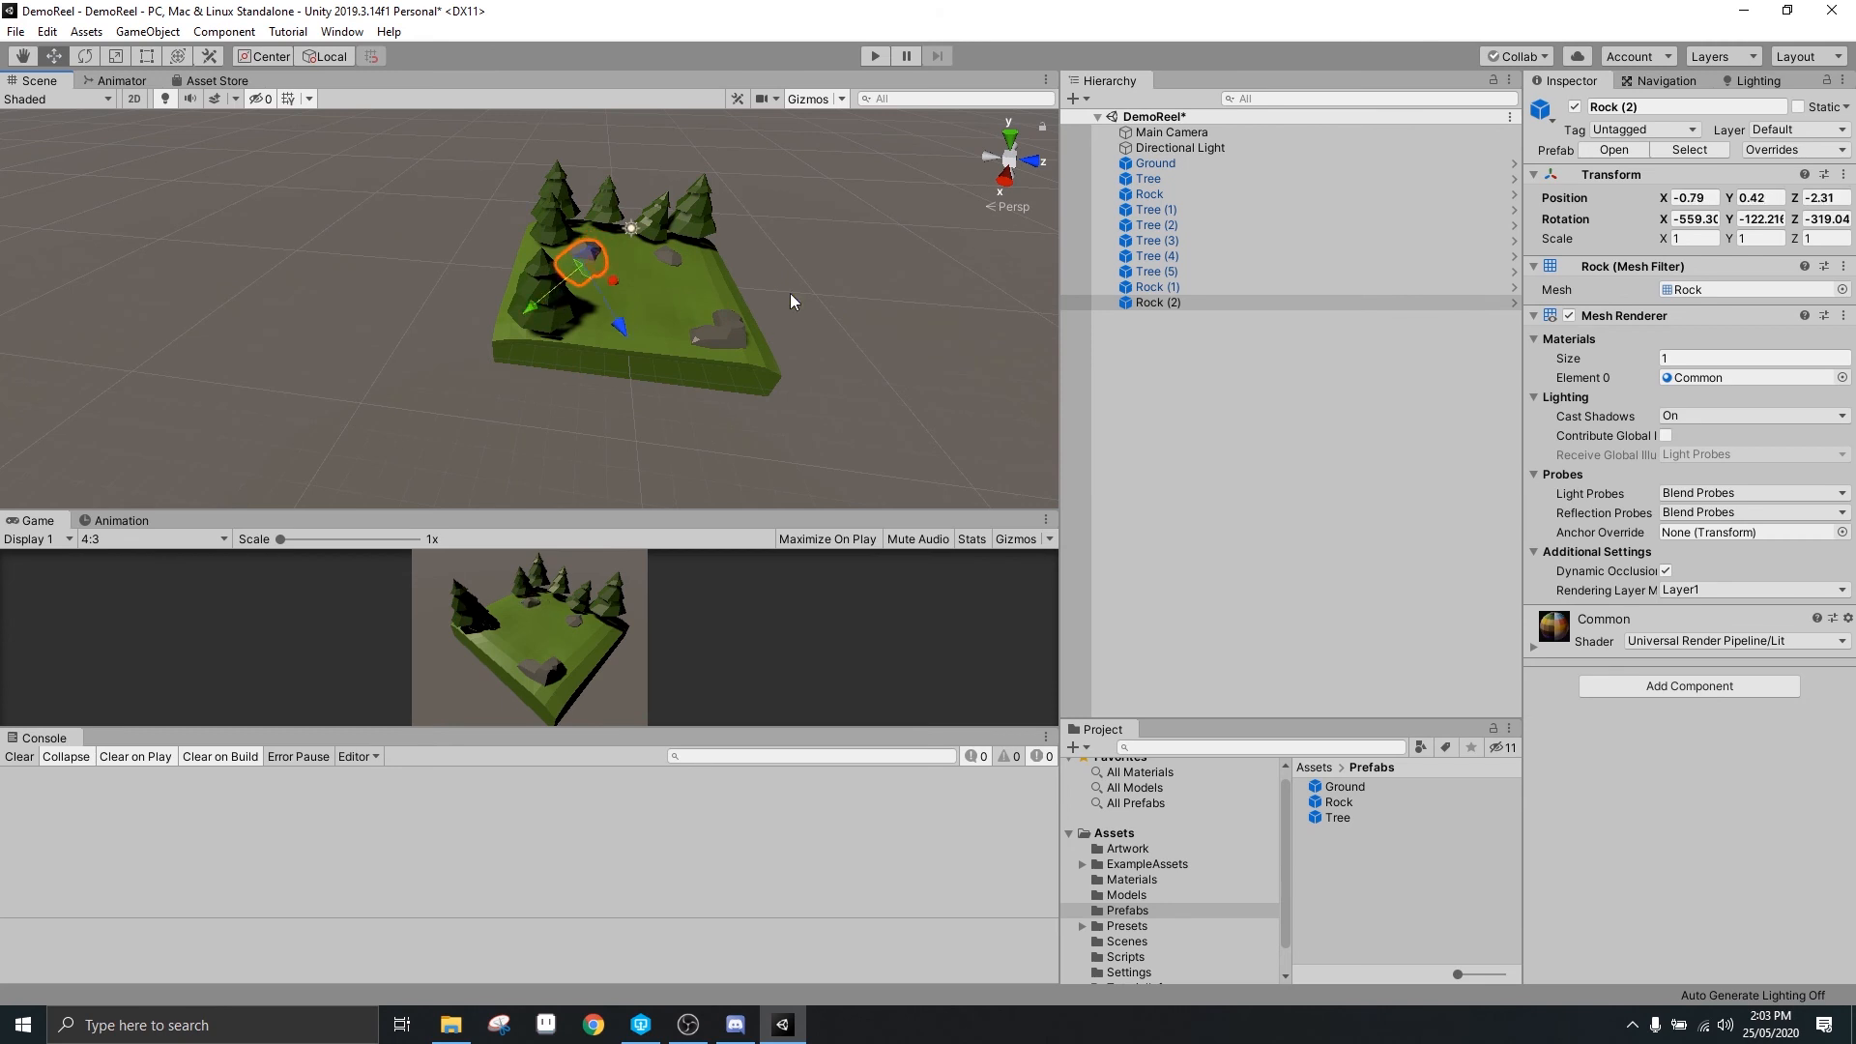
pyautogui.click(790, 293)
# Rotate the rock in front of the rear tree cluster again so it stands upright out of the ground, and leave nothing selected
pyautogui.keyDown('alt'); pyautogui.moveTo(790, 293); pyautogui.dragTo(683, 345); pyautogui.keyUp('alt')
pyautogui.scroll(-3, 727, 358)
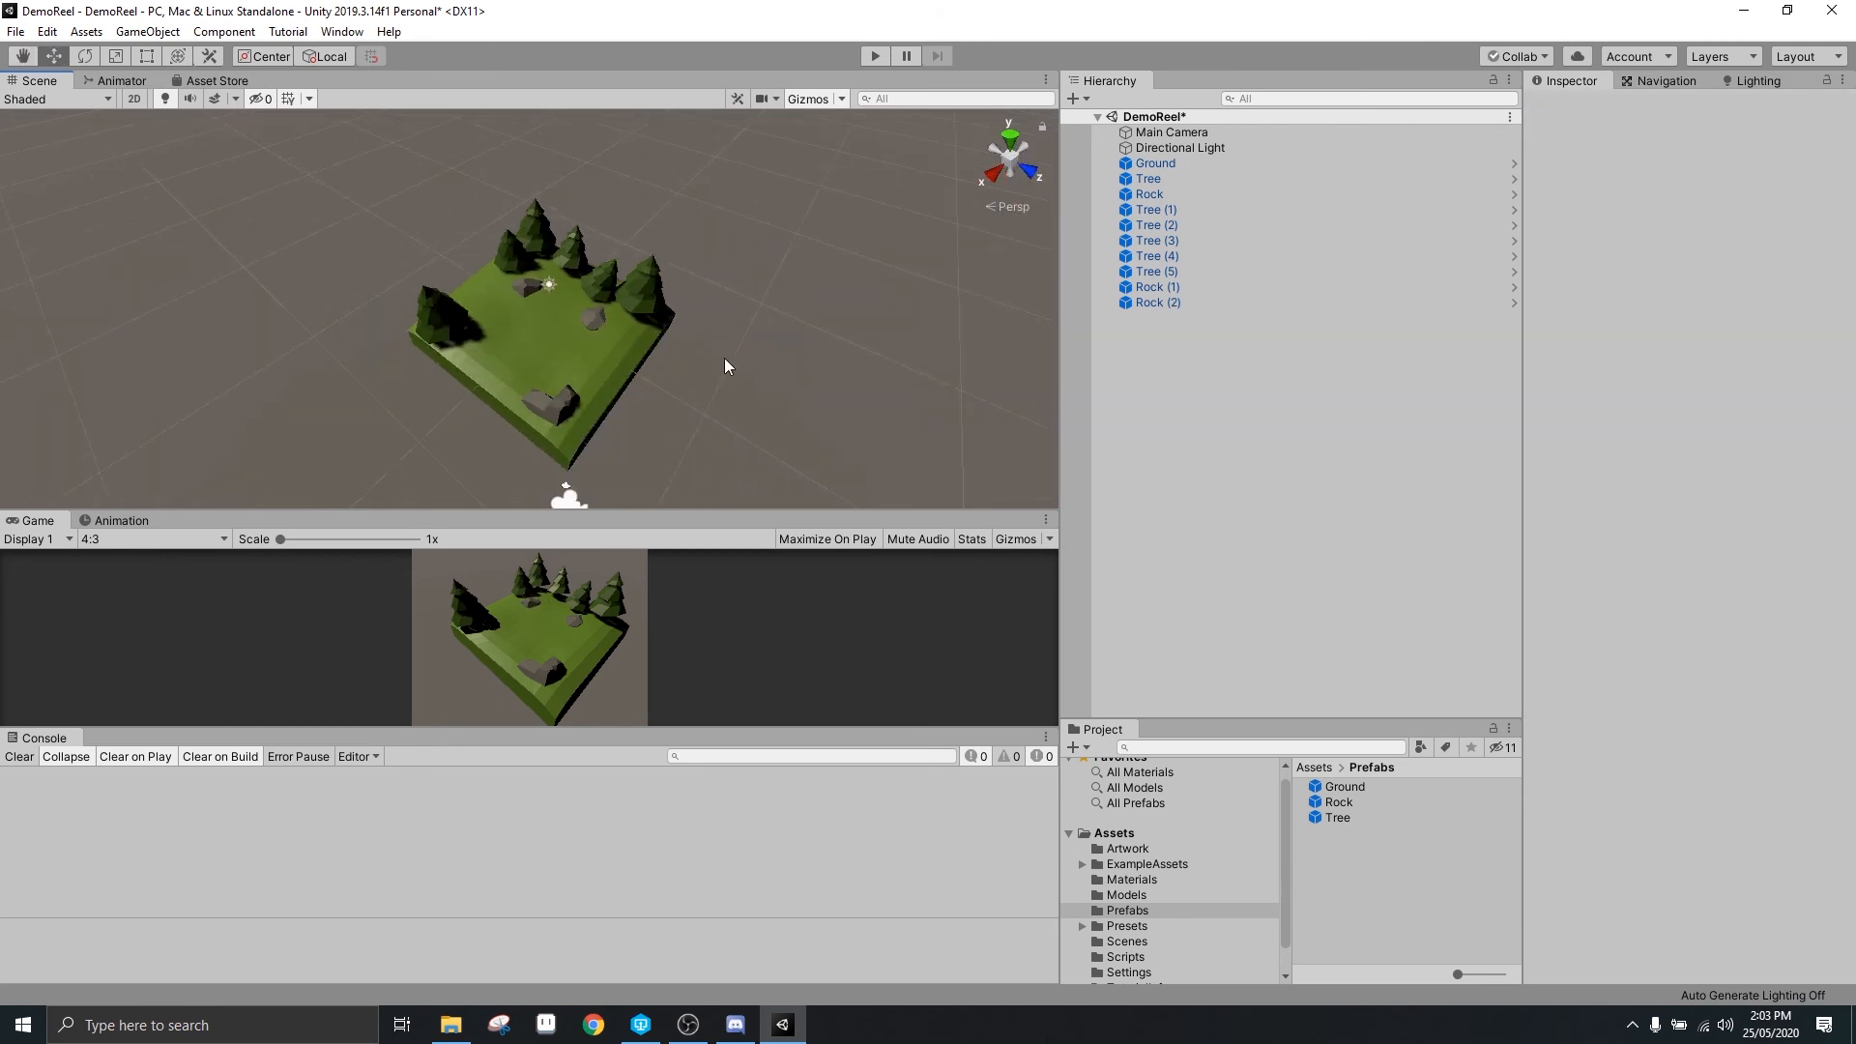
pyautogui.scroll(6, 723, 357)
pyautogui.click(522, 259)
pyautogui.press('e')
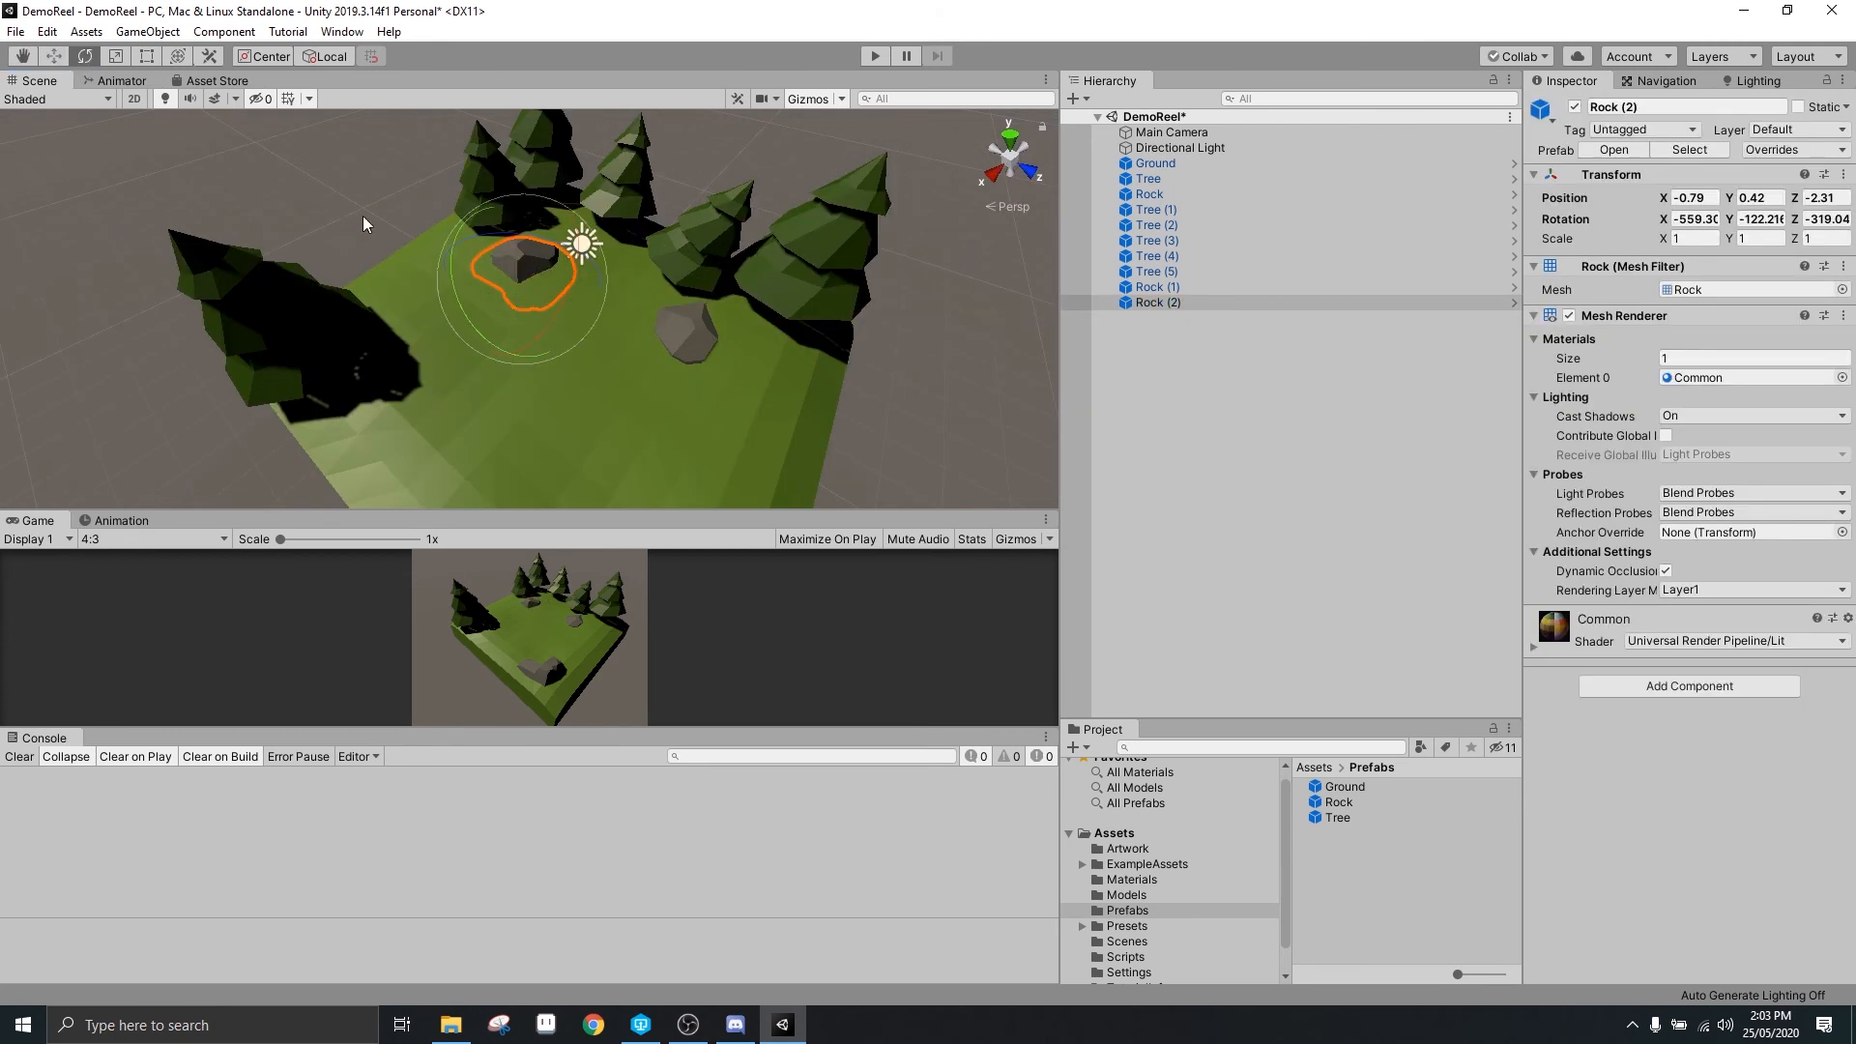
pyautogui.click(540, 352)
pyautogui.scroll(-5, 912, 375)
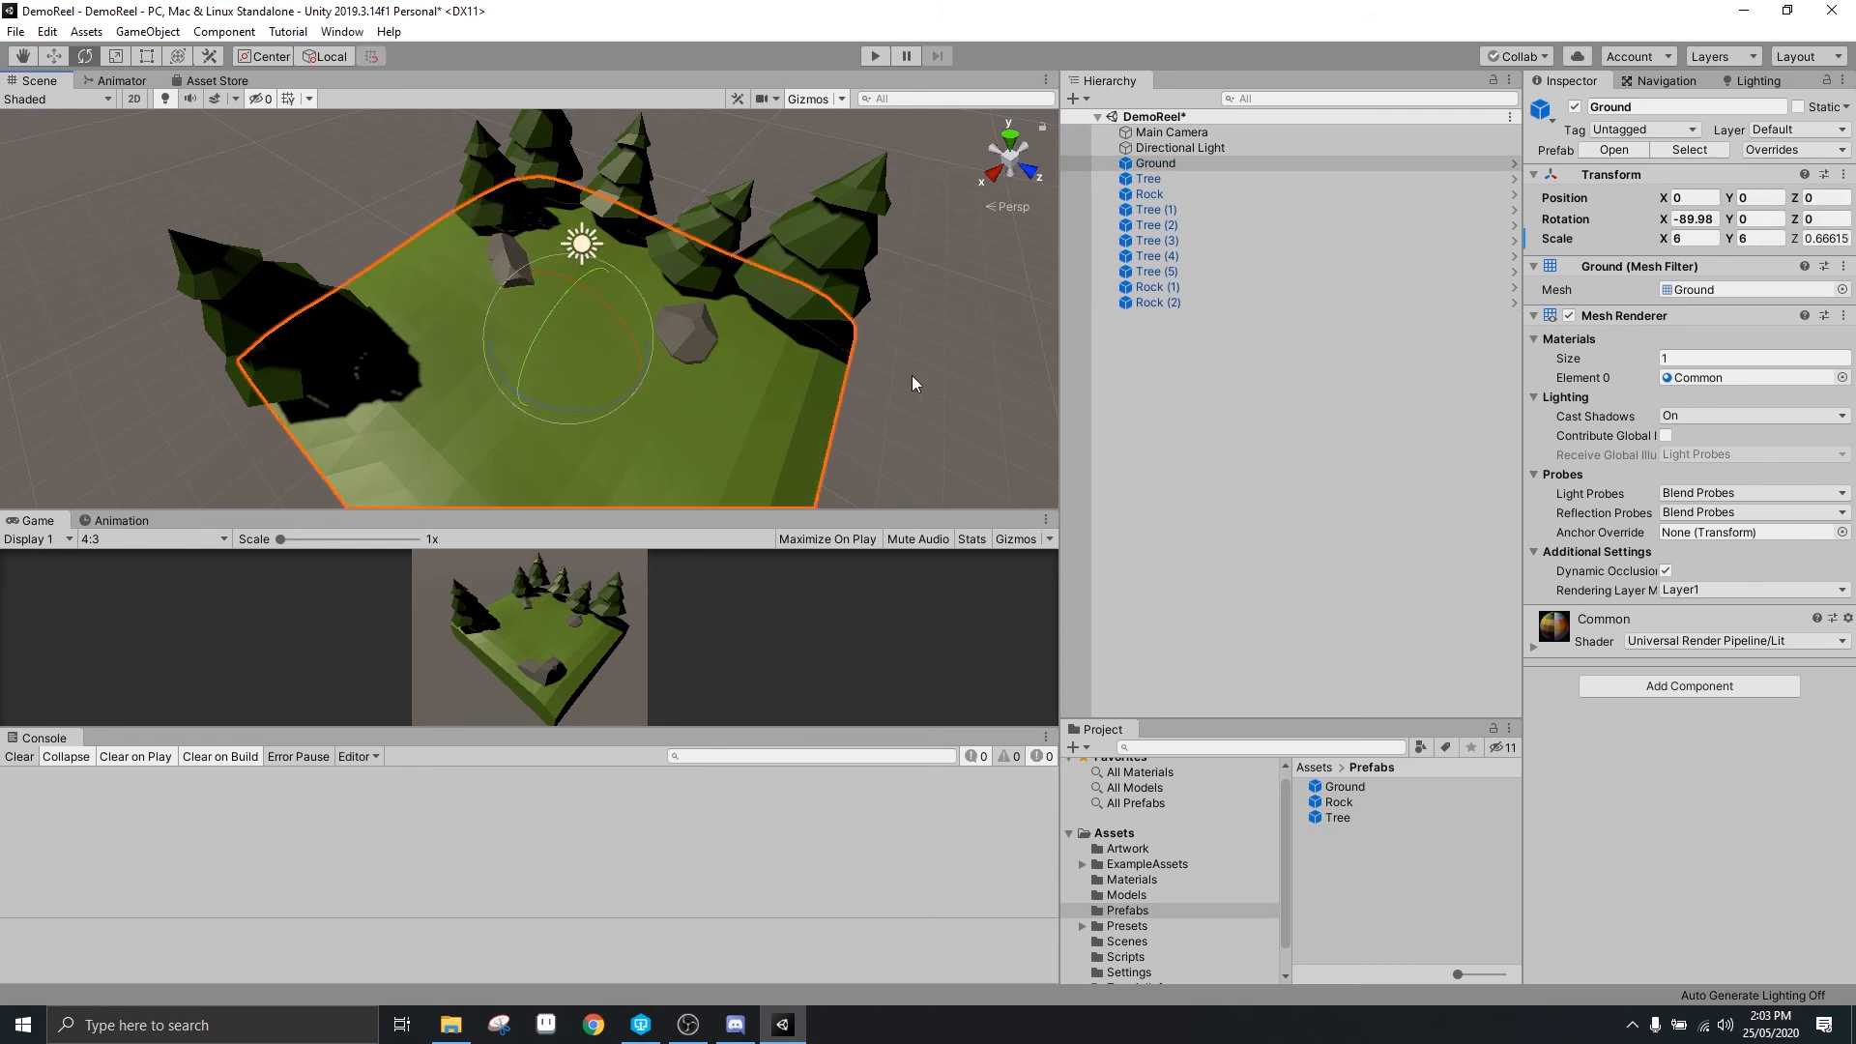
pyautogui.keyDown('alt'); pyautogui.moveTo(902, 379); pyautogui.dragTo(874, 361); pyautogui.keyUp('alt')
pyautogui.click(670, 386)
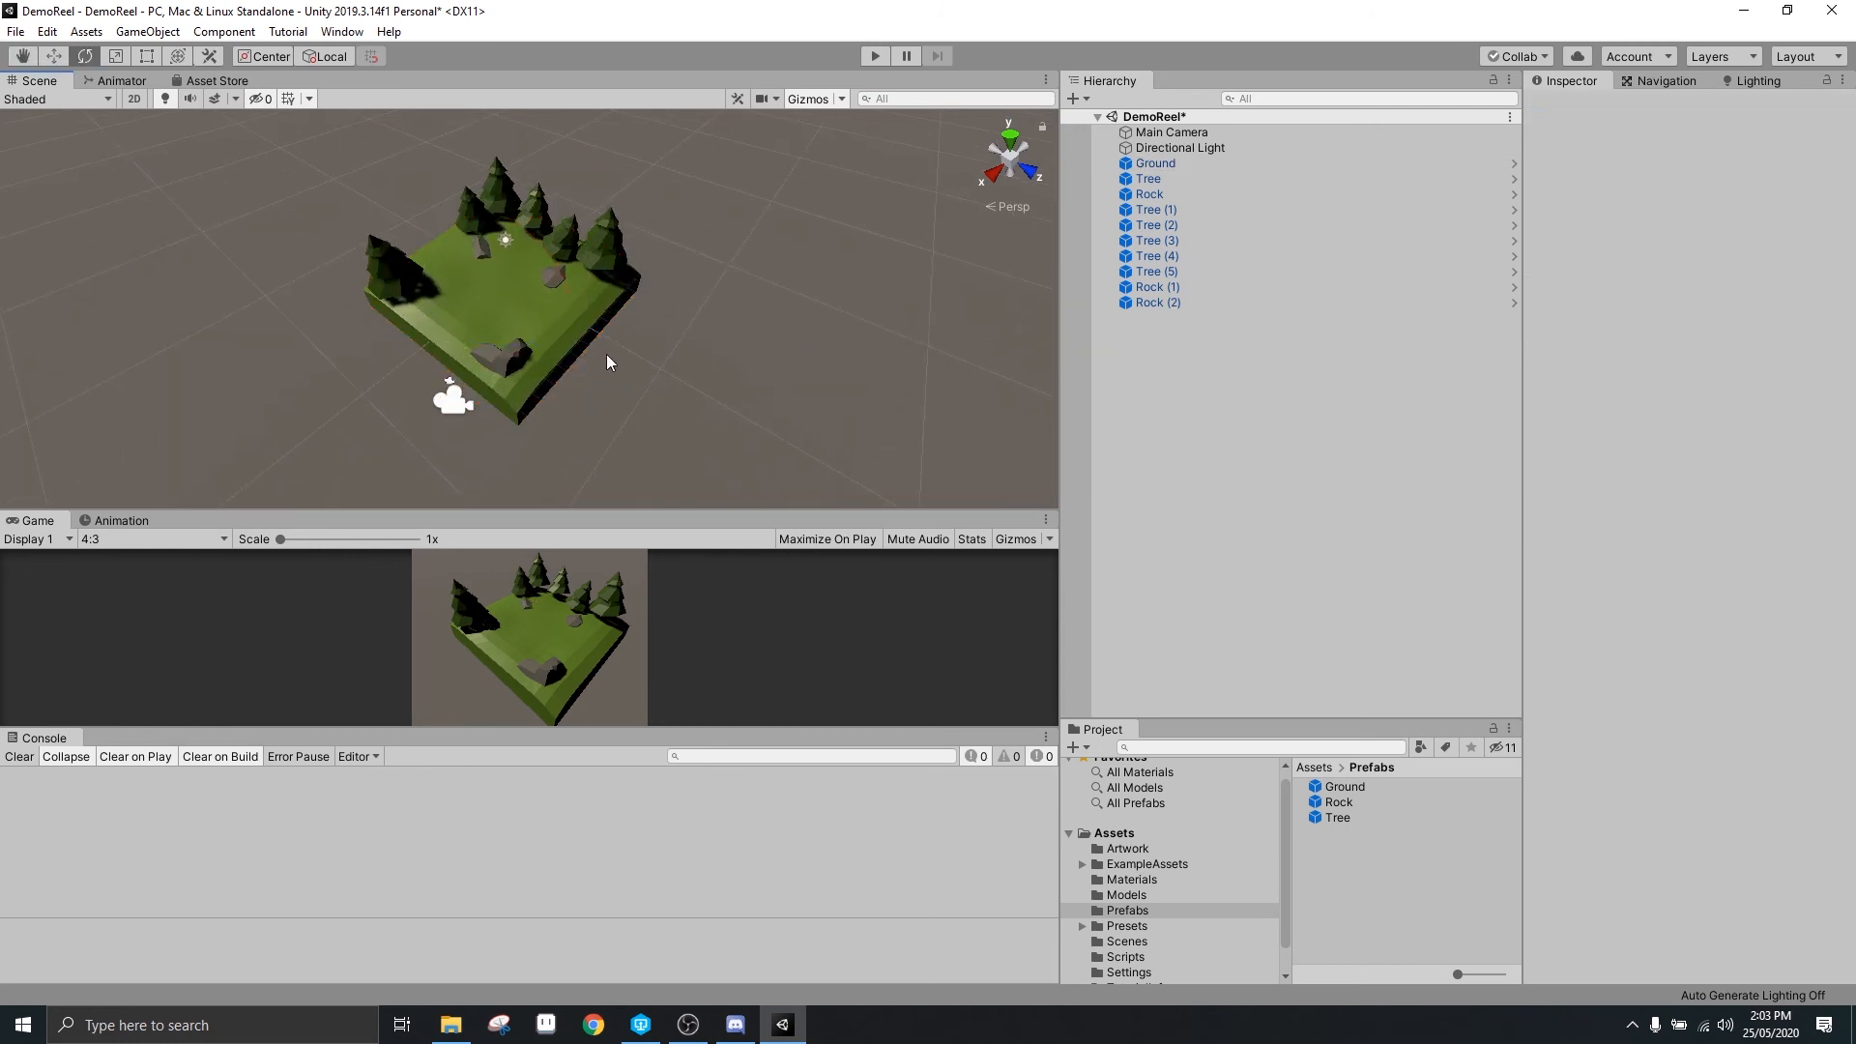